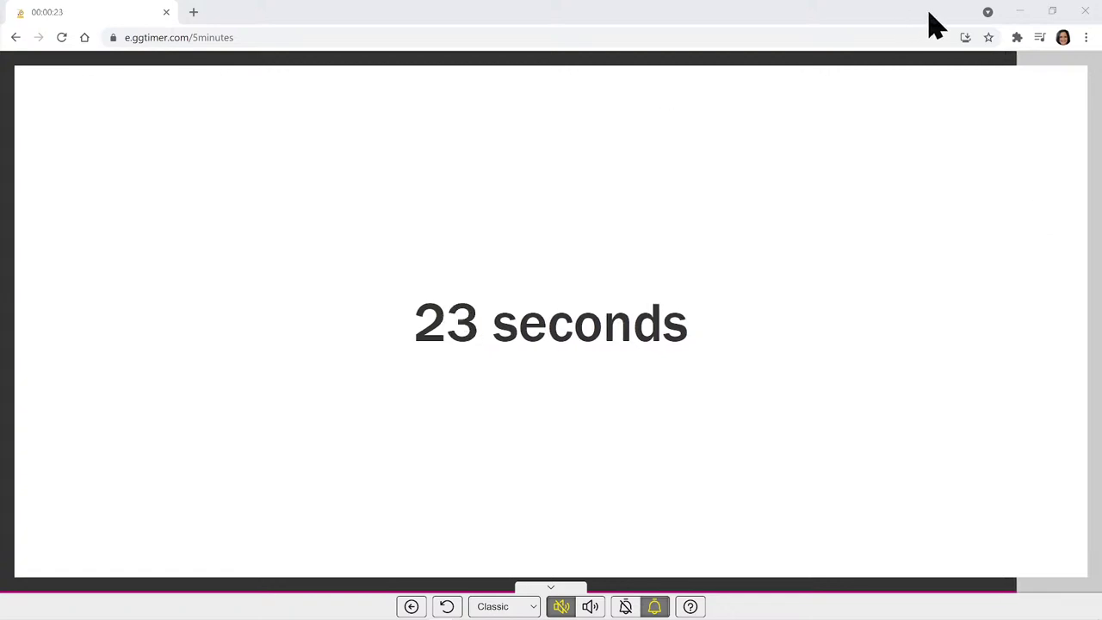
- Close the Chrome egg-timer countdown window so the KFX_tuts folder is visible
click(1086, 21)
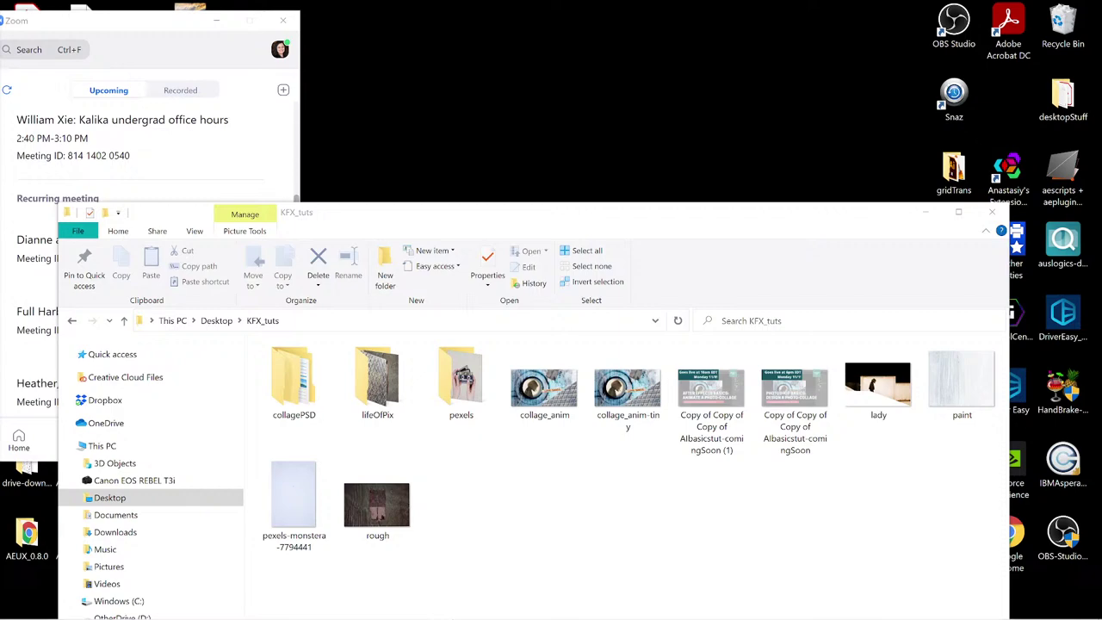
- Move the KFX_tuts Explorer window up toward the top-left of the screen
drag(781, 213, 777, 81)
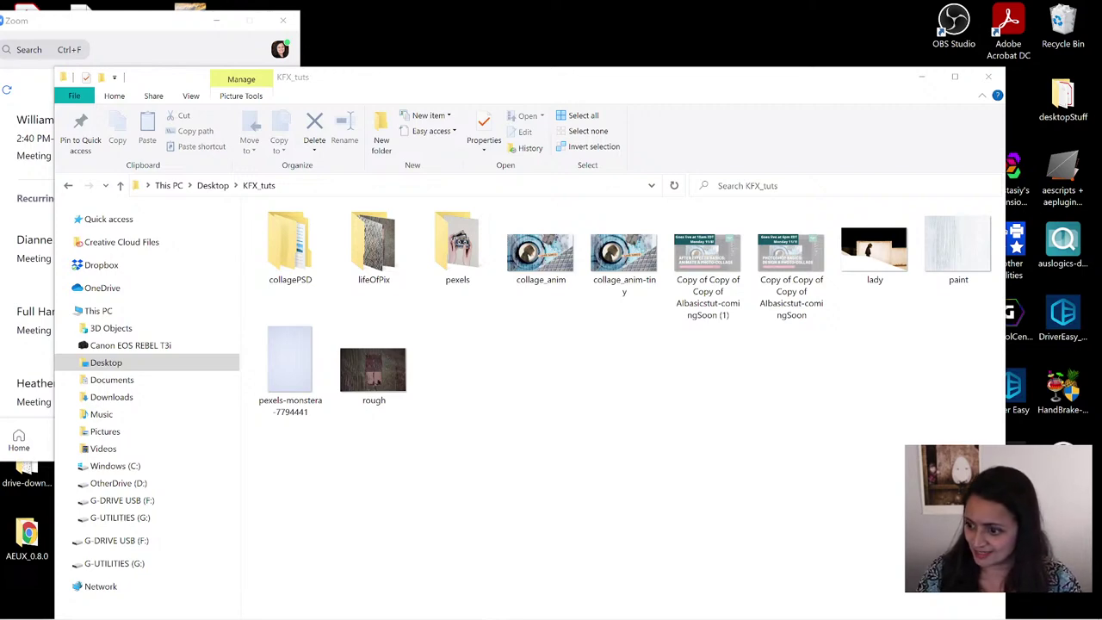
key(alt+Tab)
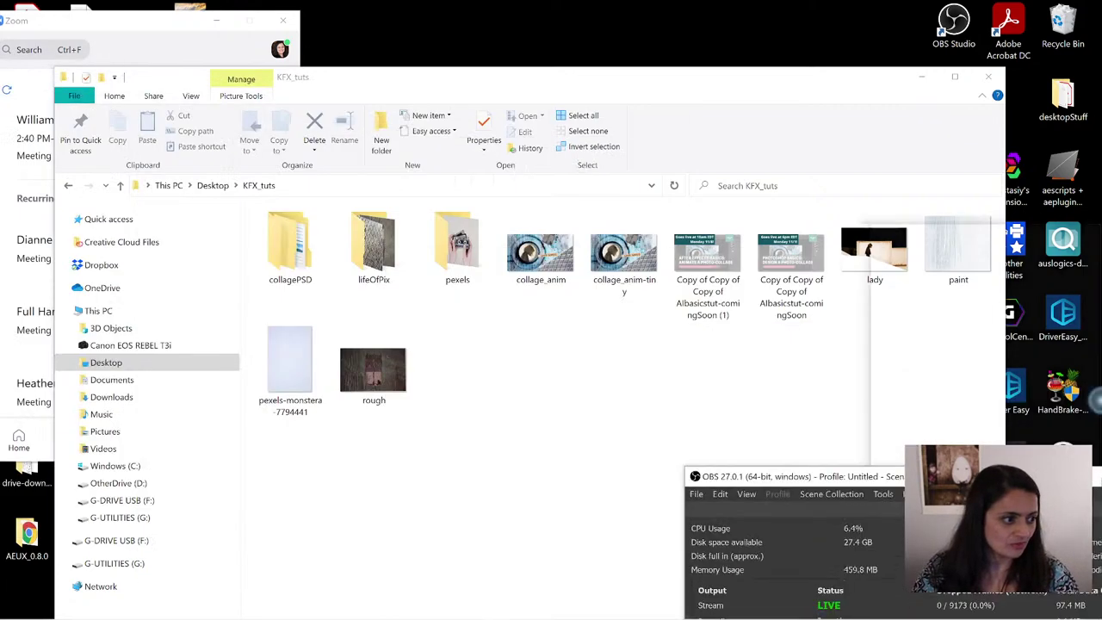
key(alt+Tab)
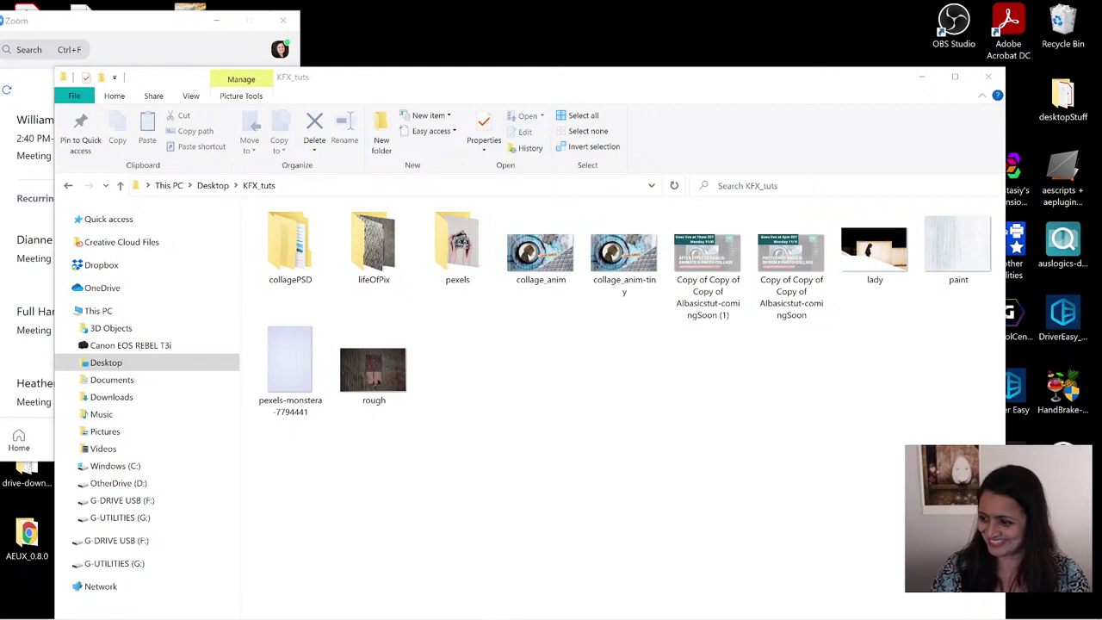
drag(625, 77, 617, 34)
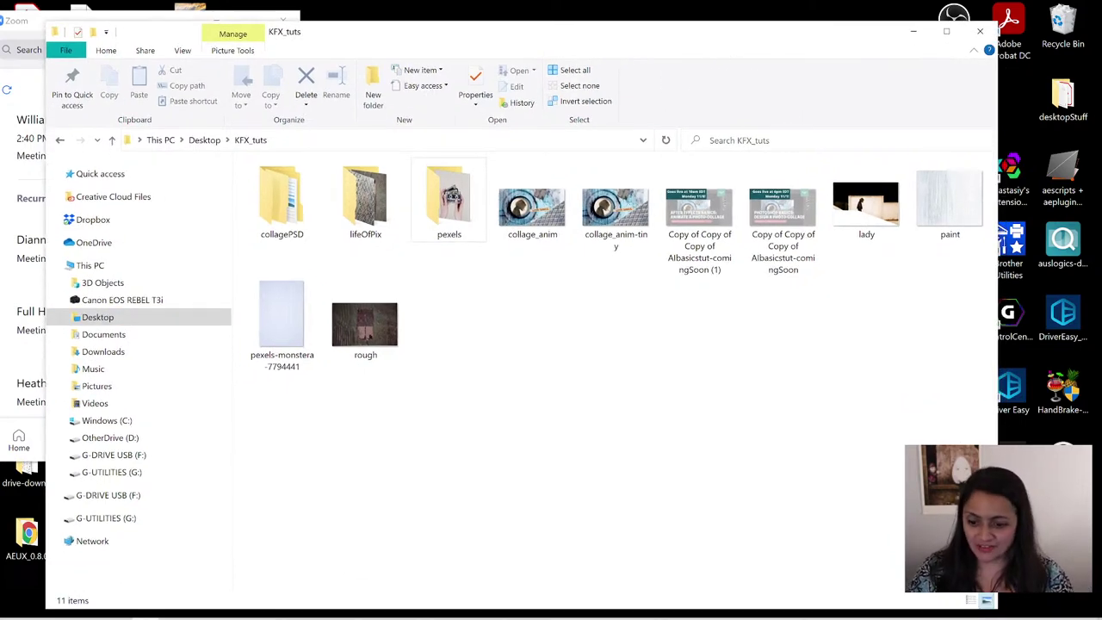
- Bring the Chrome window out from the taskbar and maximize it to fill the screen
mouse_move(441, 609)
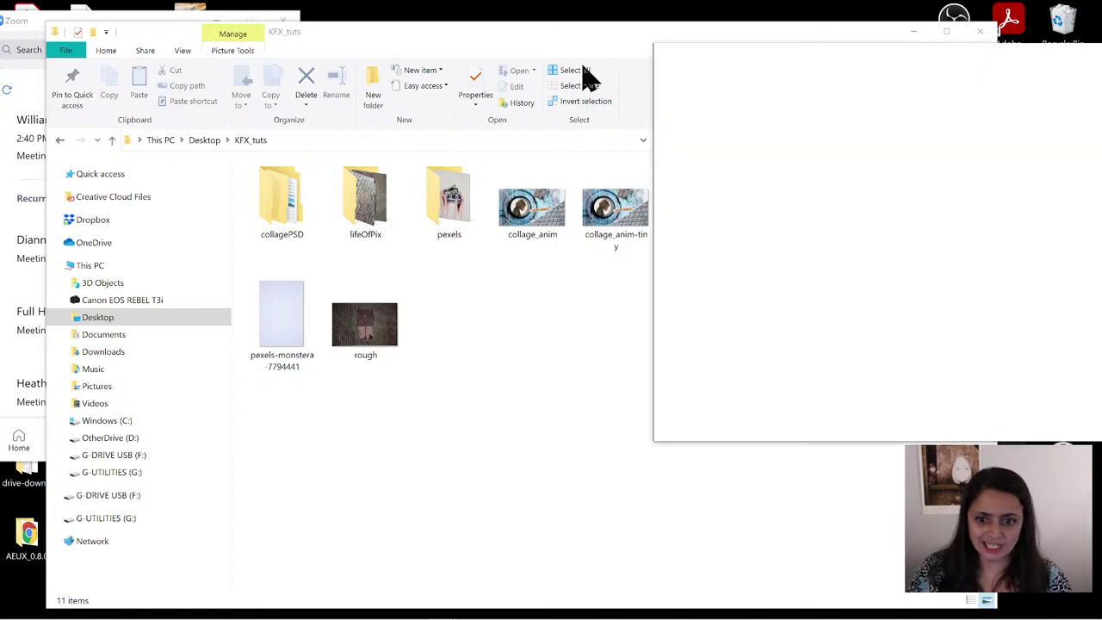
drag(231, 126, 290, 106)
double_click(291, 106)
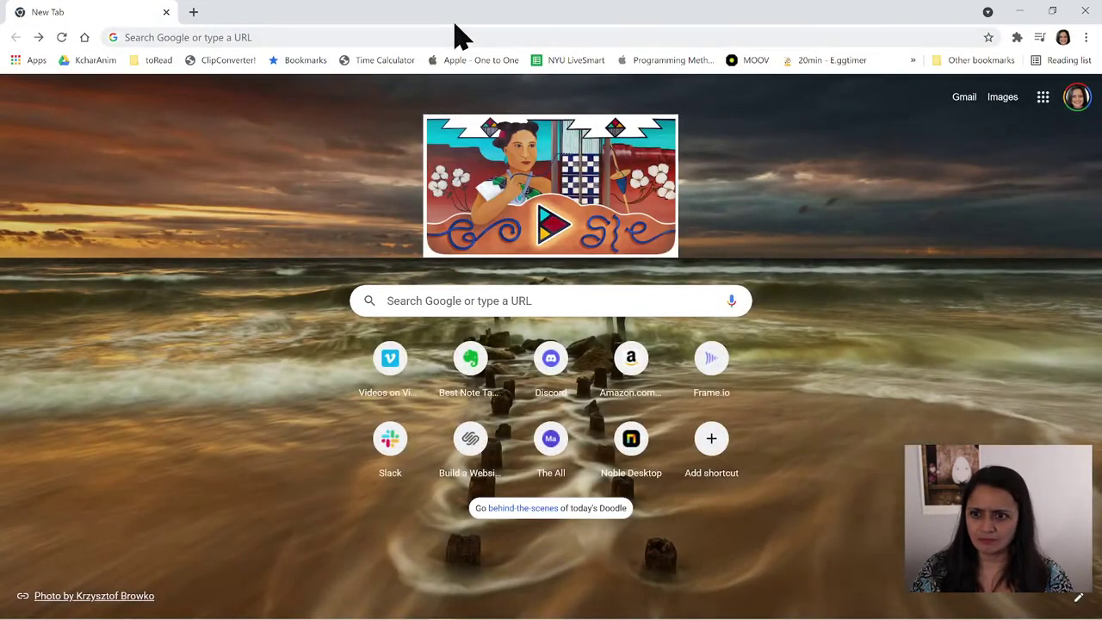
- Switch Chrome to the second signed-in Google account and launch Google Drive from the apps grid
click(1085, 11)
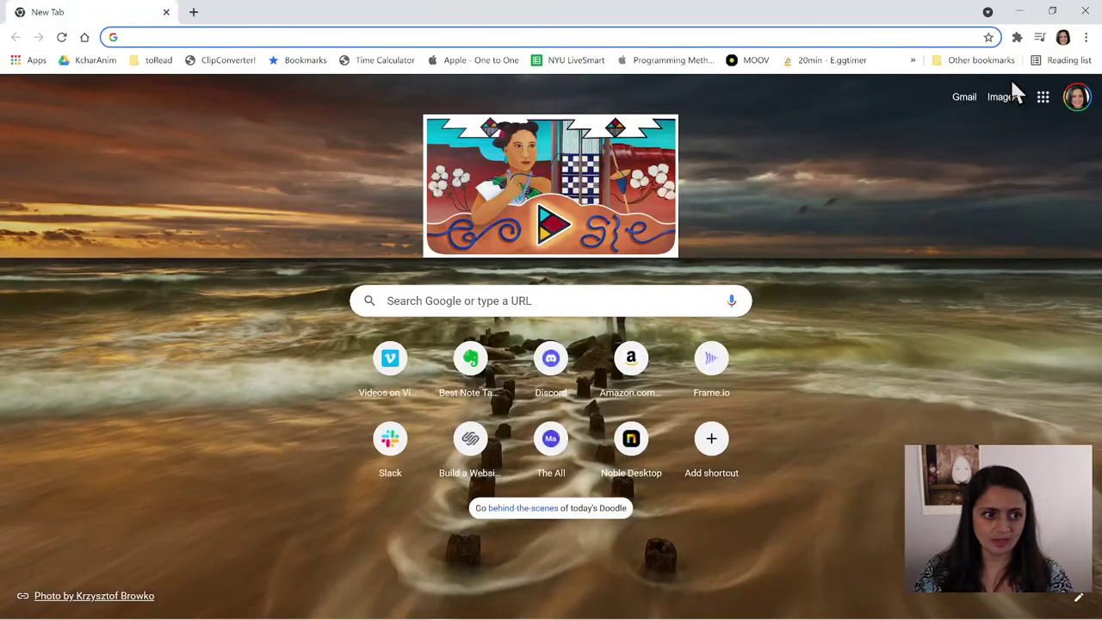
click(1081, 104)
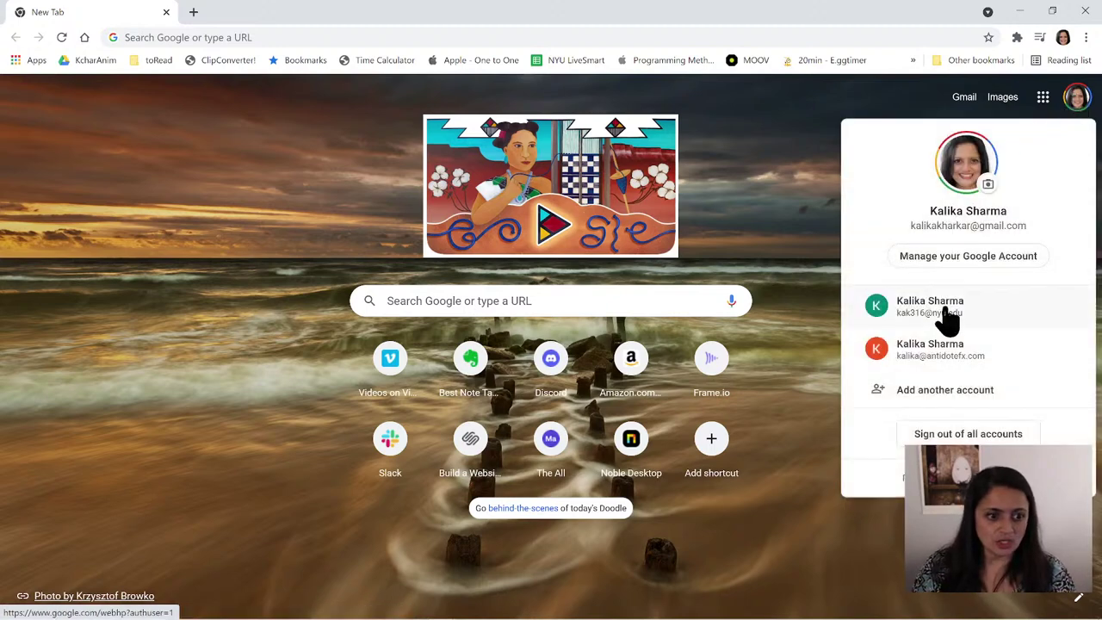
click(942, 353)
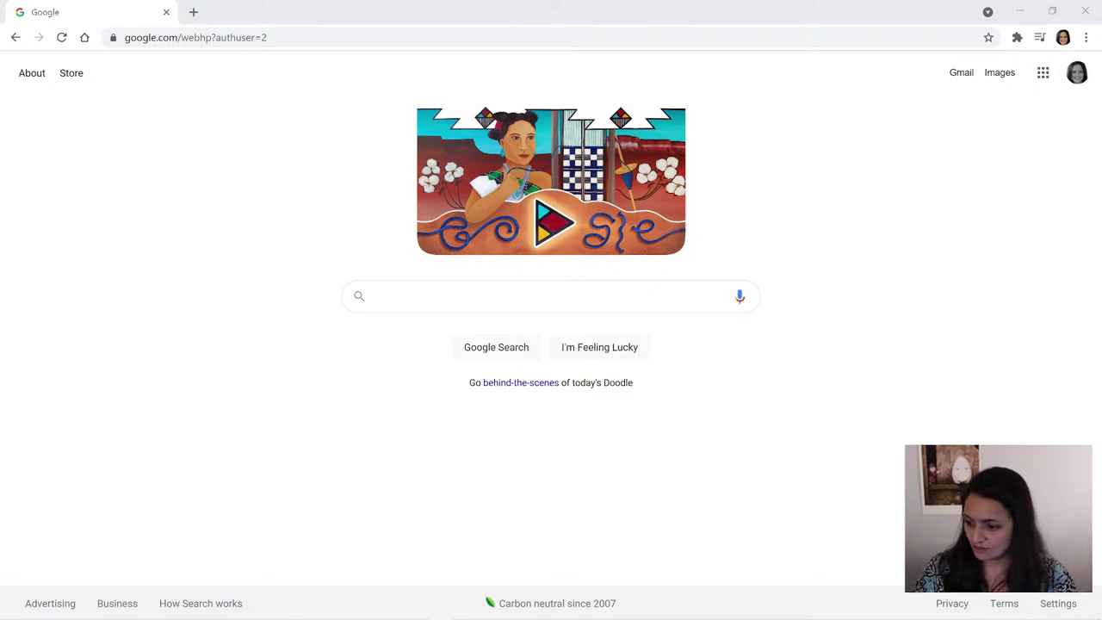
click(1043, 80)
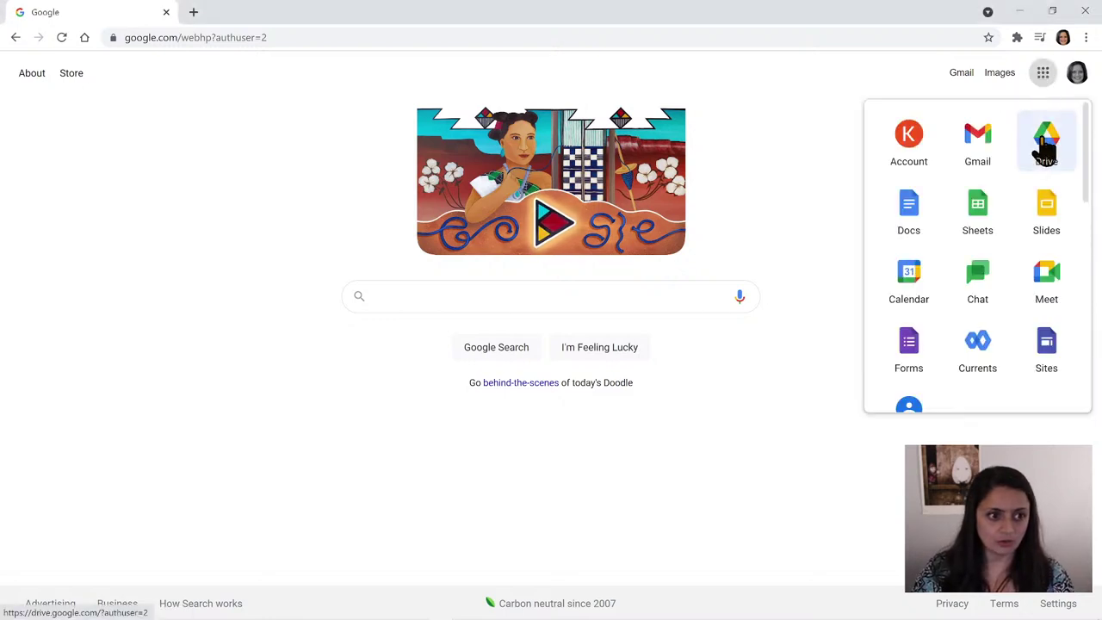
click(1044, 152)
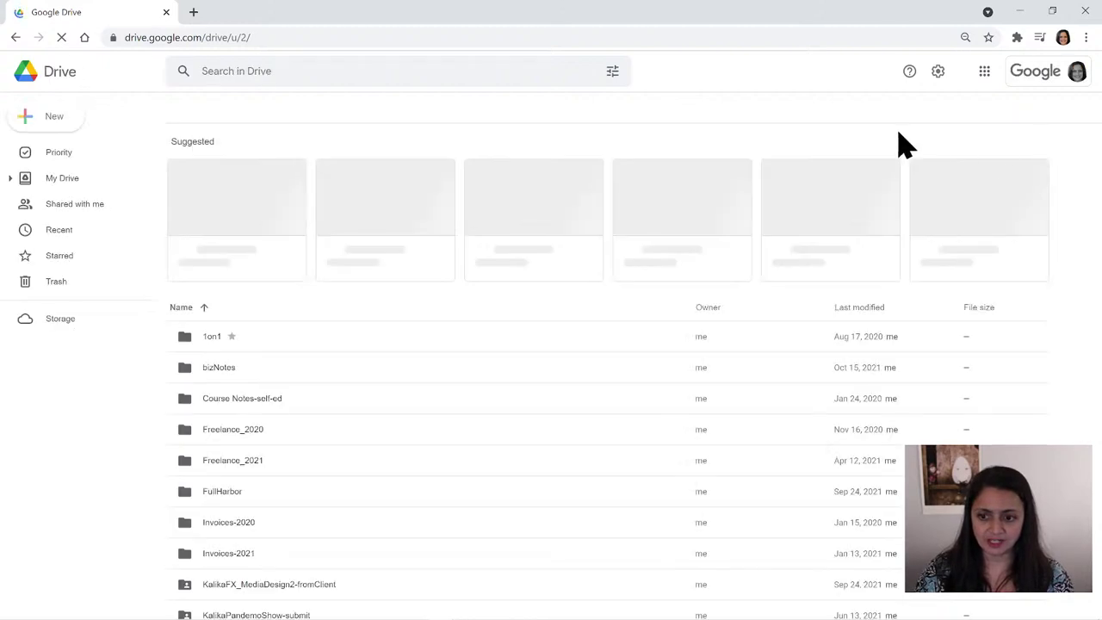
- Open the KFX-Youtube tuts folder and close the accidentally created Untitled spreadsheet and presentation tabs
scroll(387, 280, down, 7)
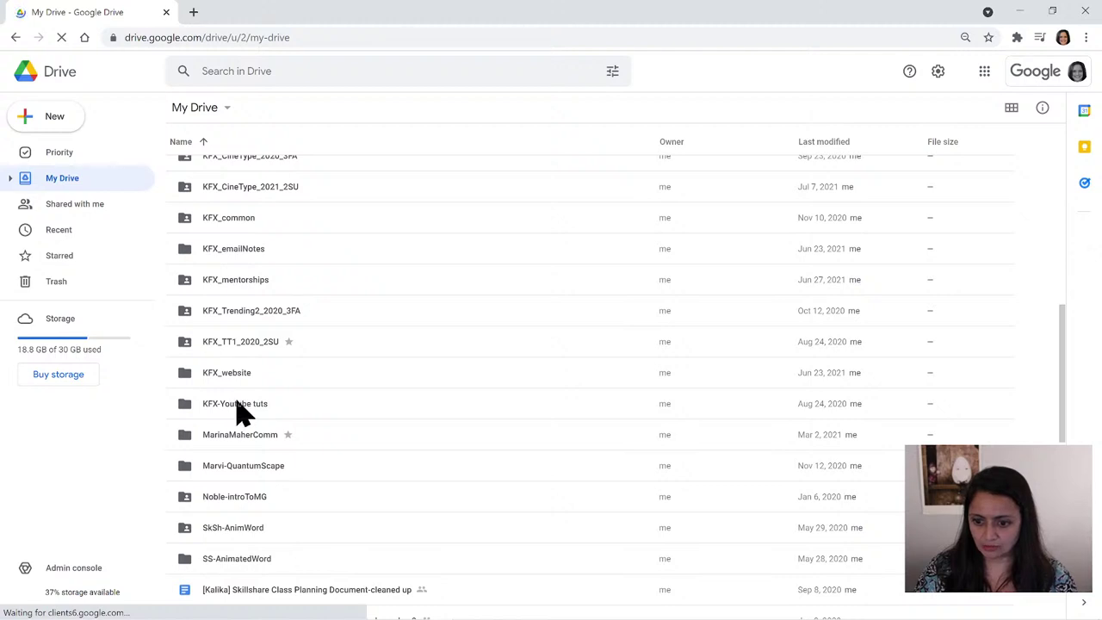
double_click(230, 403)
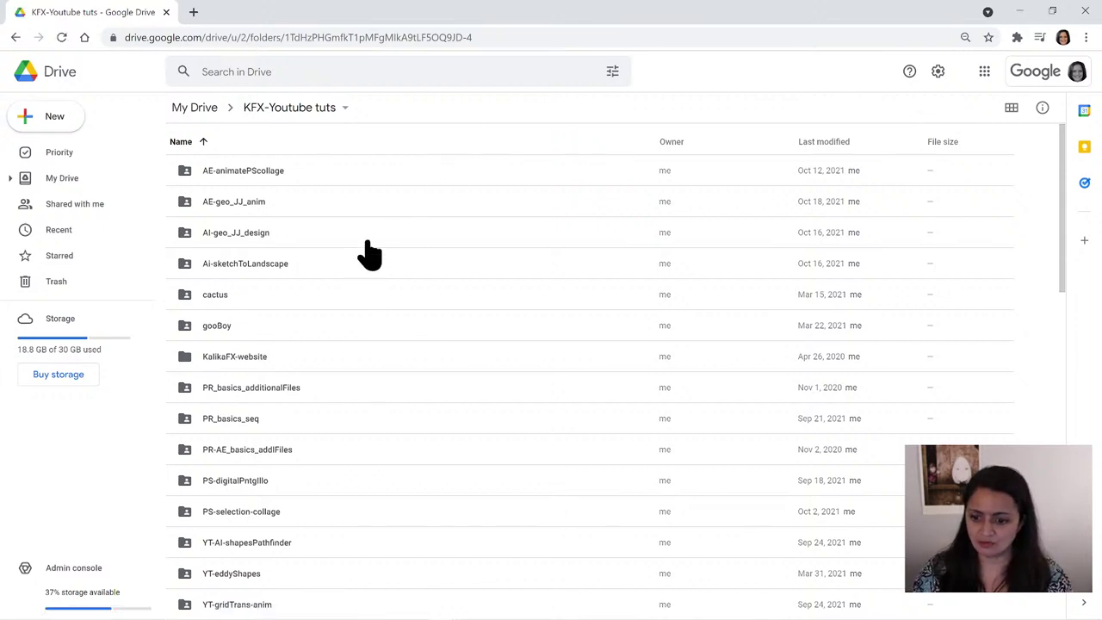
click(313, 510)
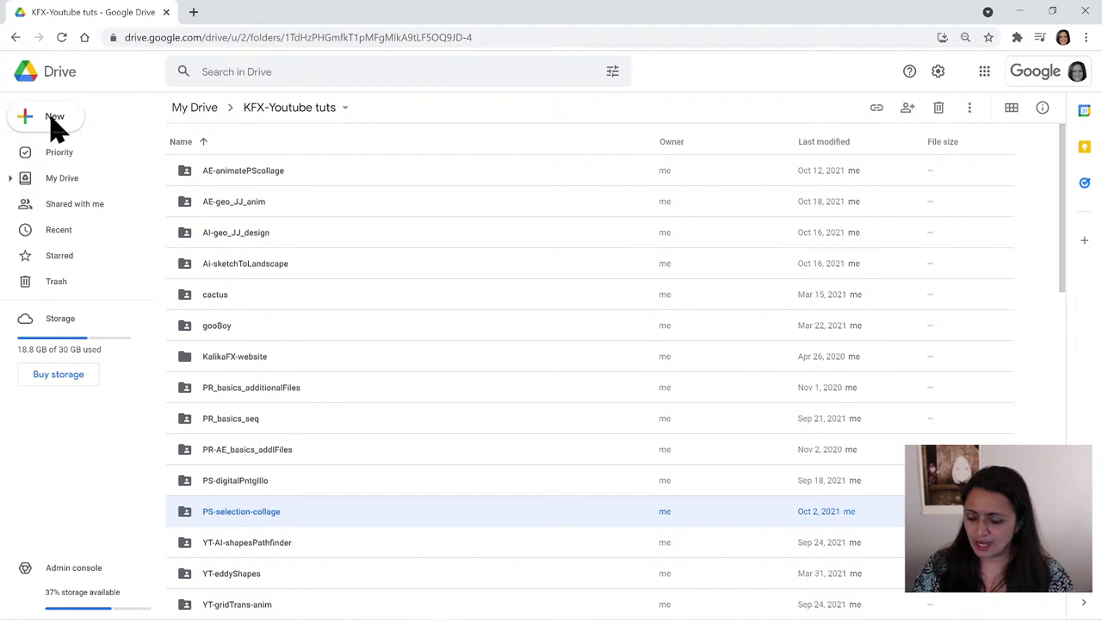
click(51, 120)
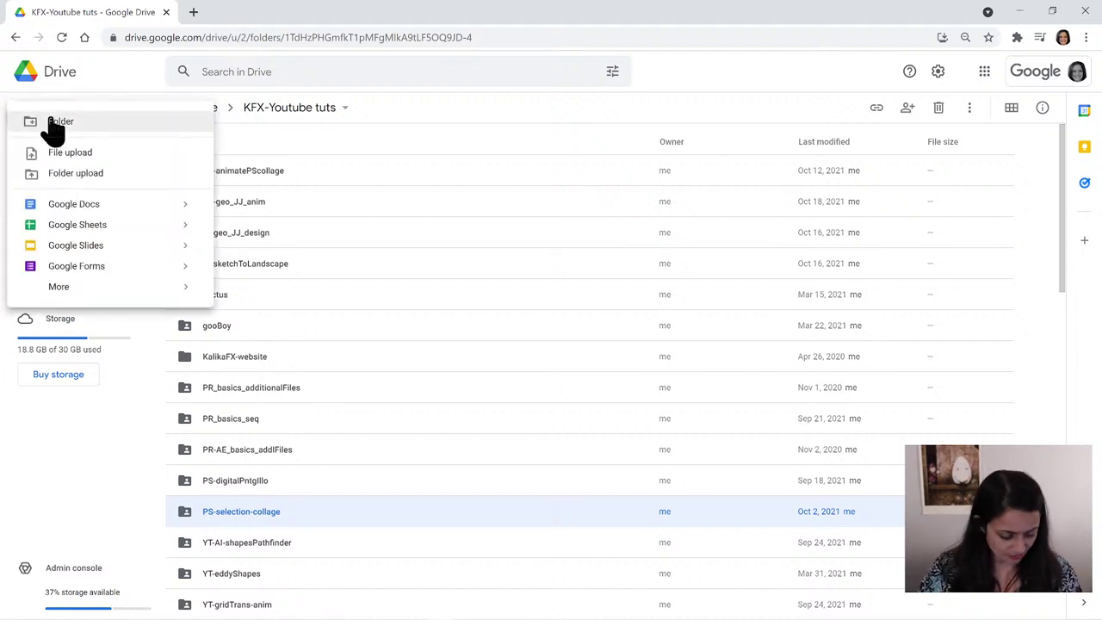
click(53, 127)
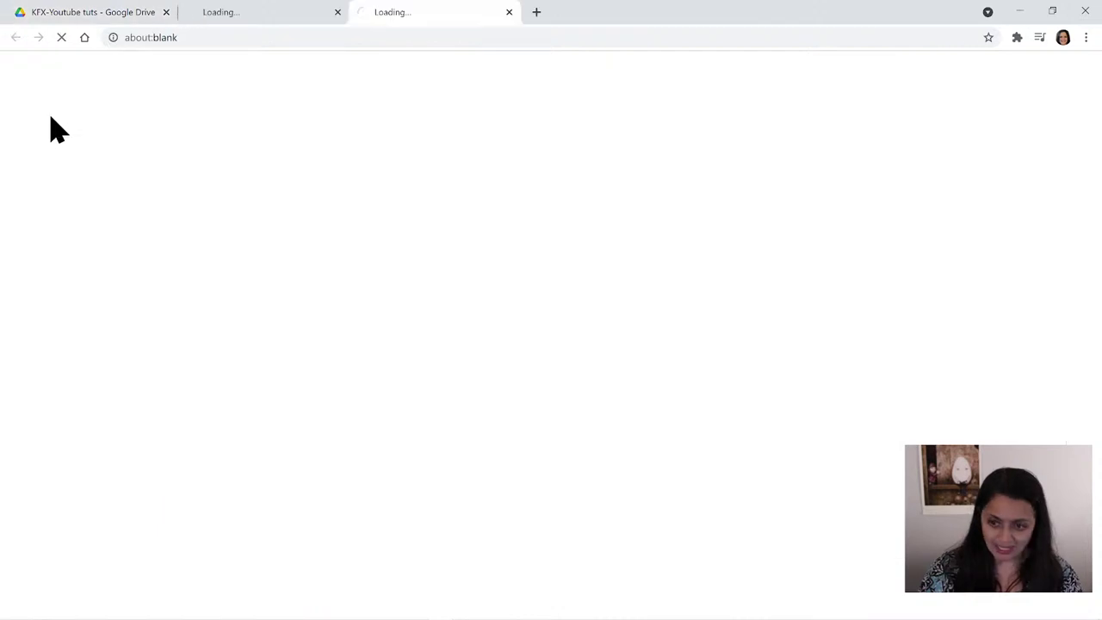
click(509, 12)
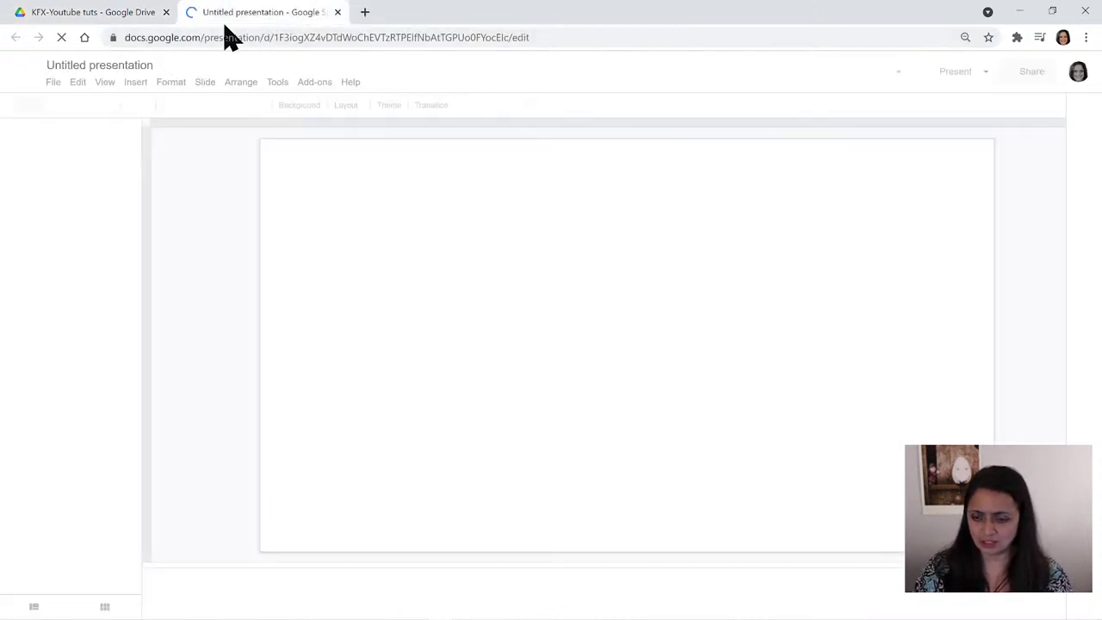
click(338, 13)
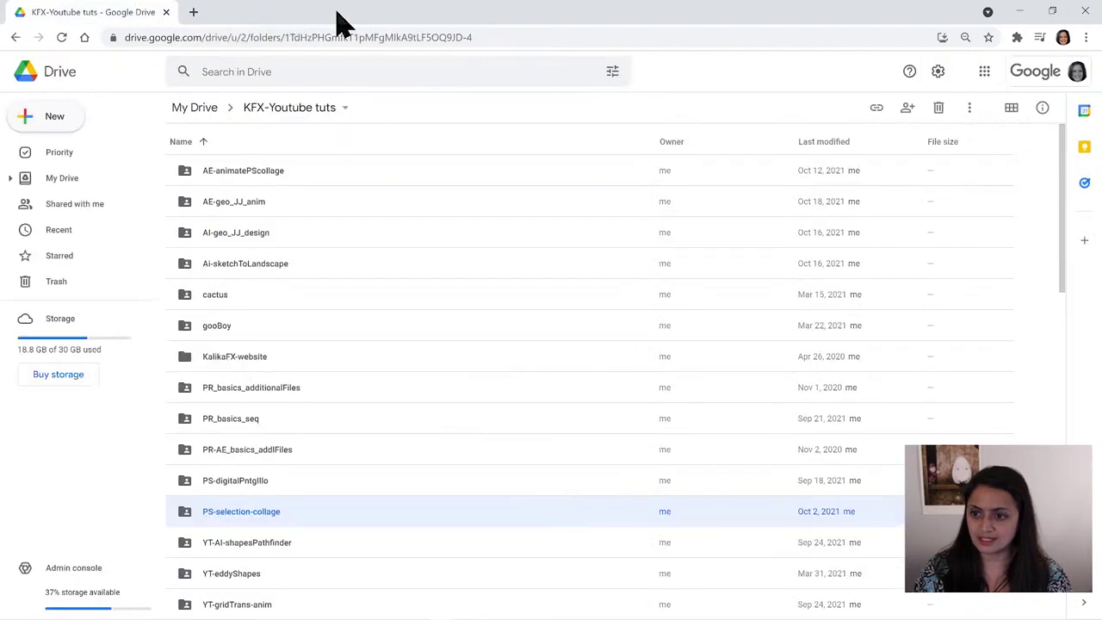
- Create a new folder named PS-collage in KFX-Youtube tuts
click(54, 125)
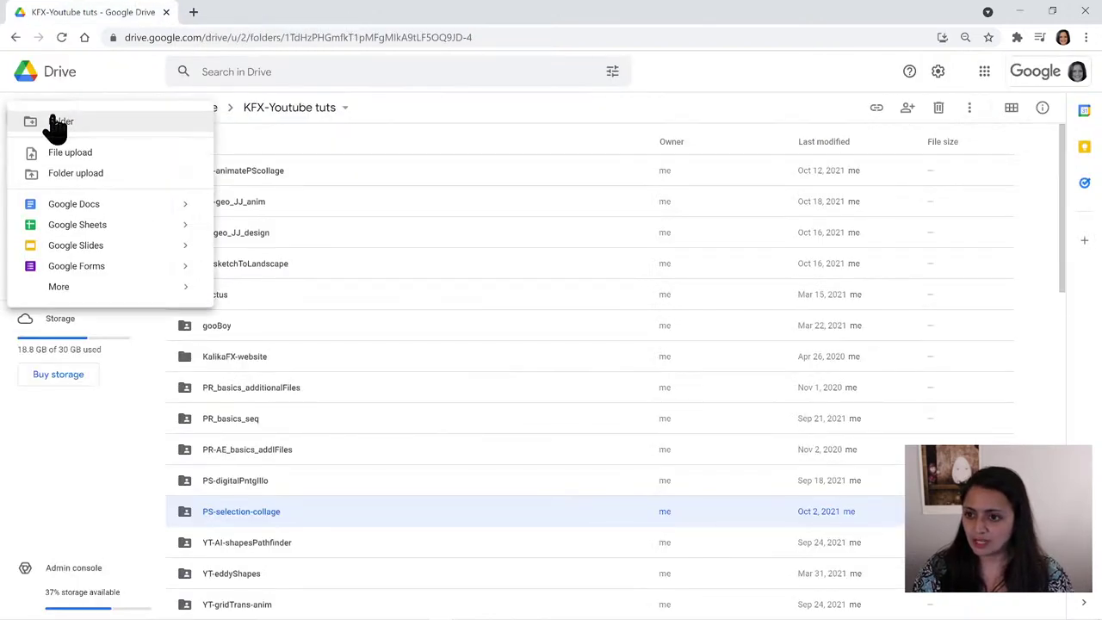
click(54, 123)
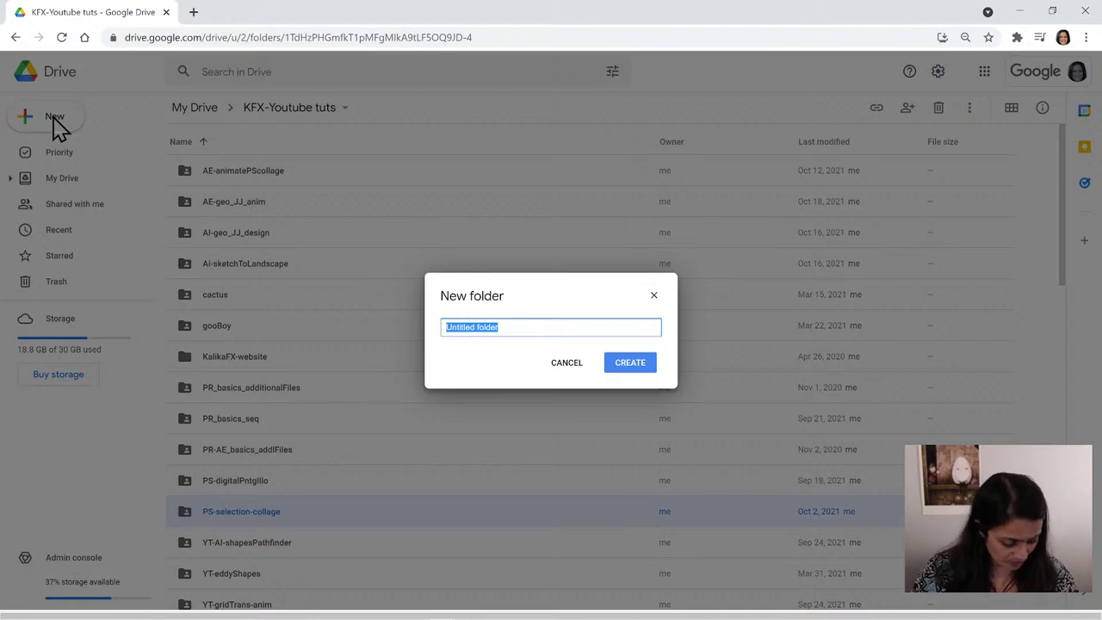
text(PS-col)
text(lage)
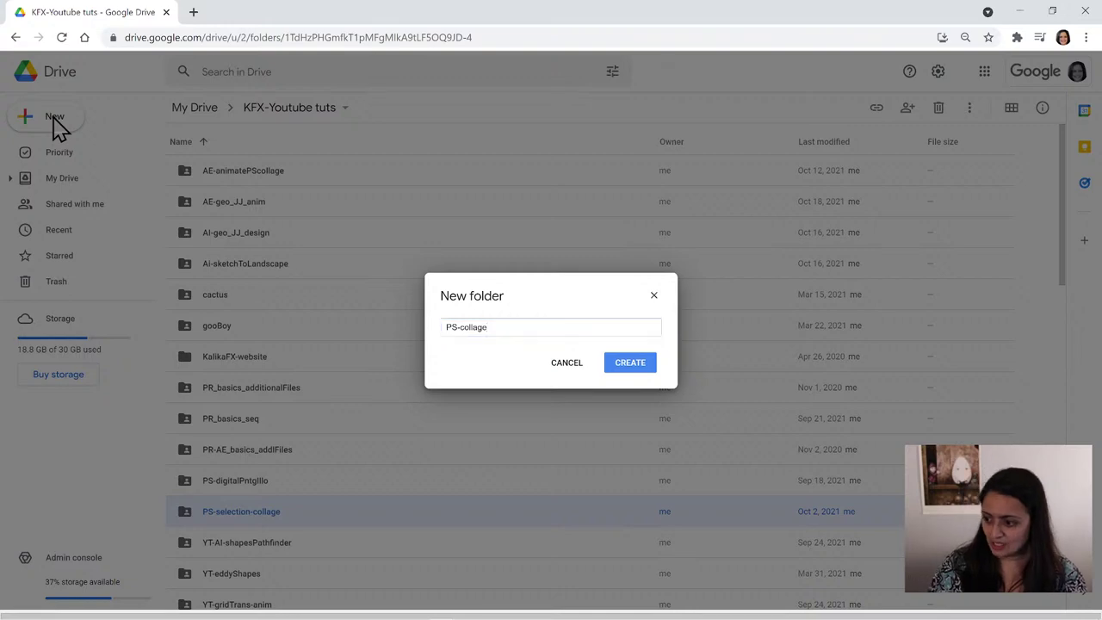
key(Return)
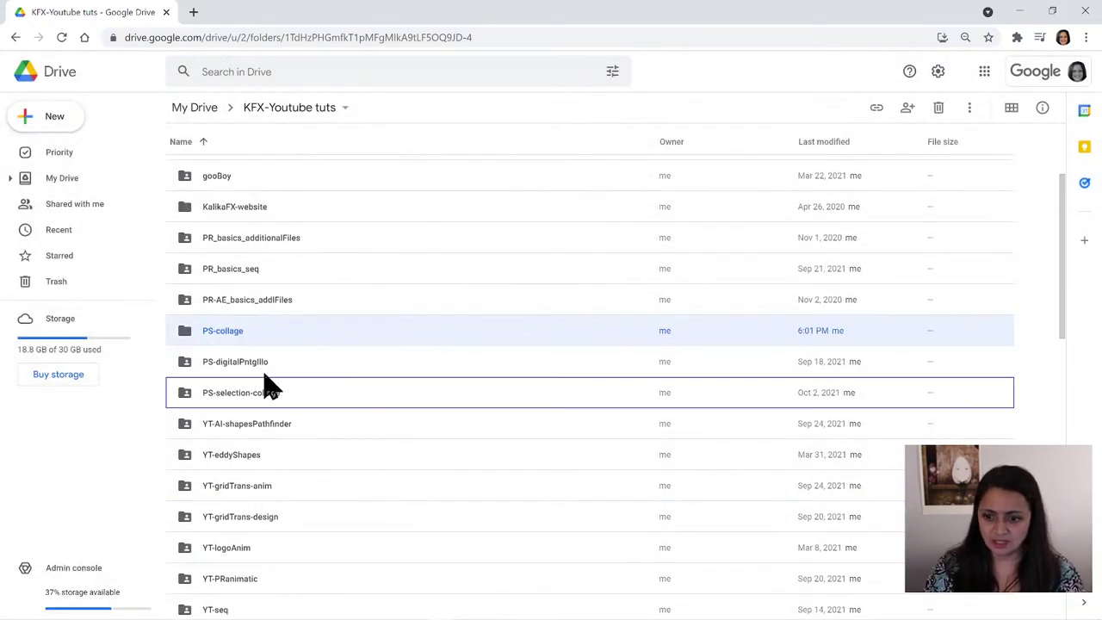
- Share the PS-collage folder so anyone with the link can view it
click(266, 342)
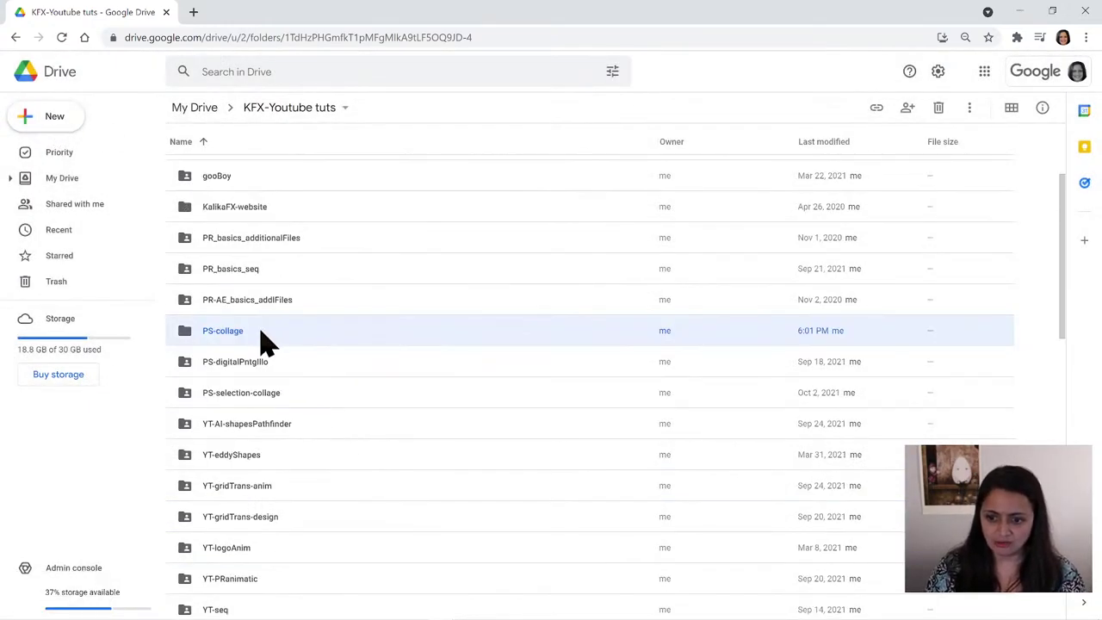
right_click(265, 341)
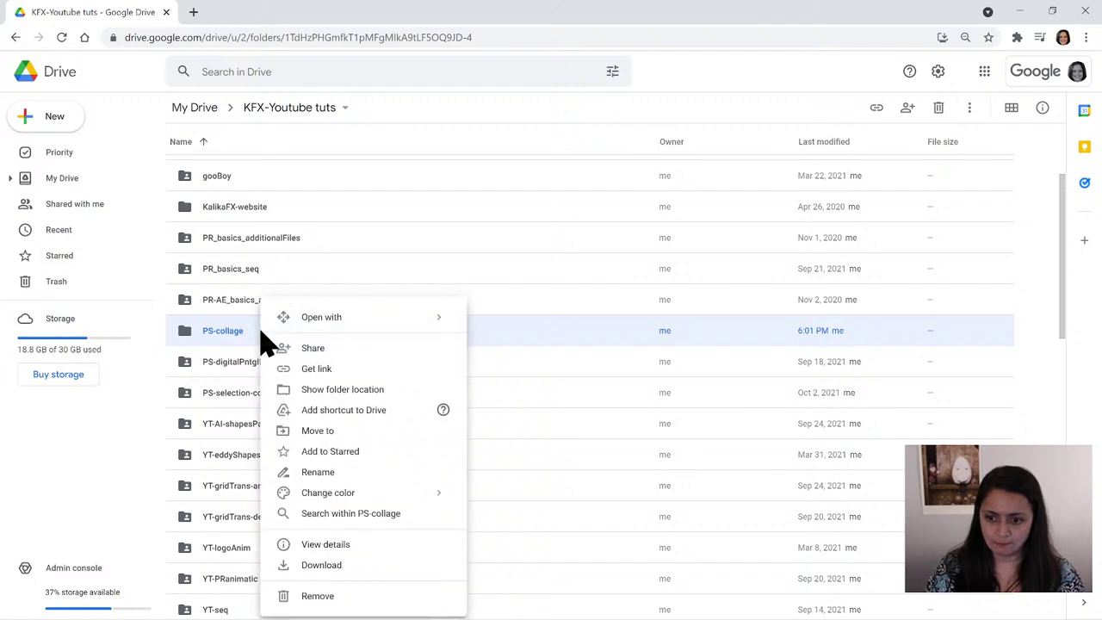
click(324, 365)
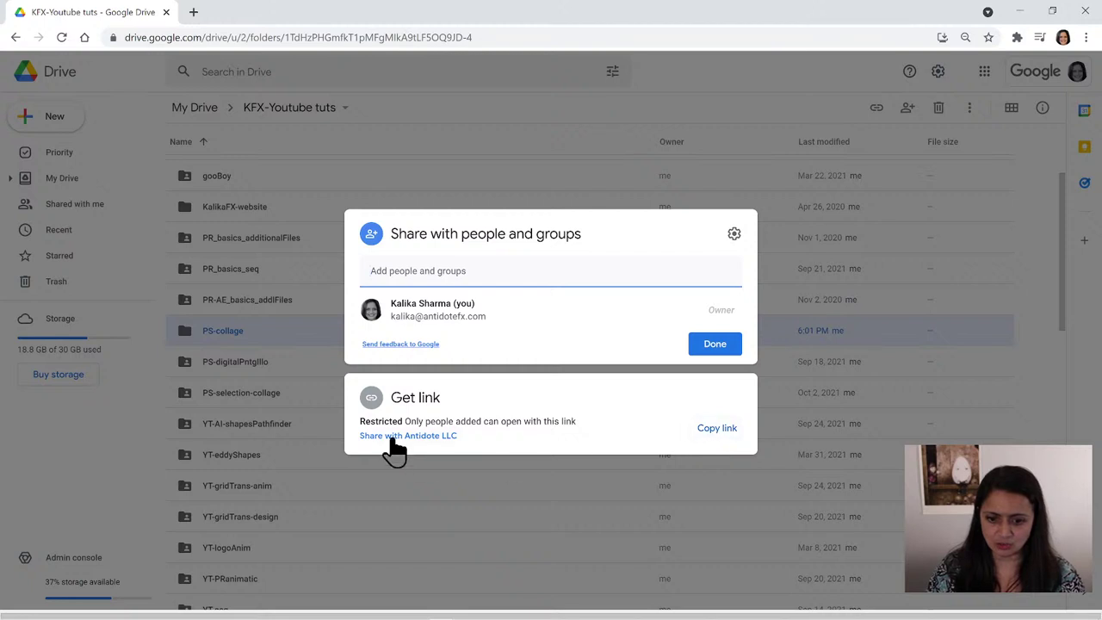
click(405, 435)
click(425, 384)
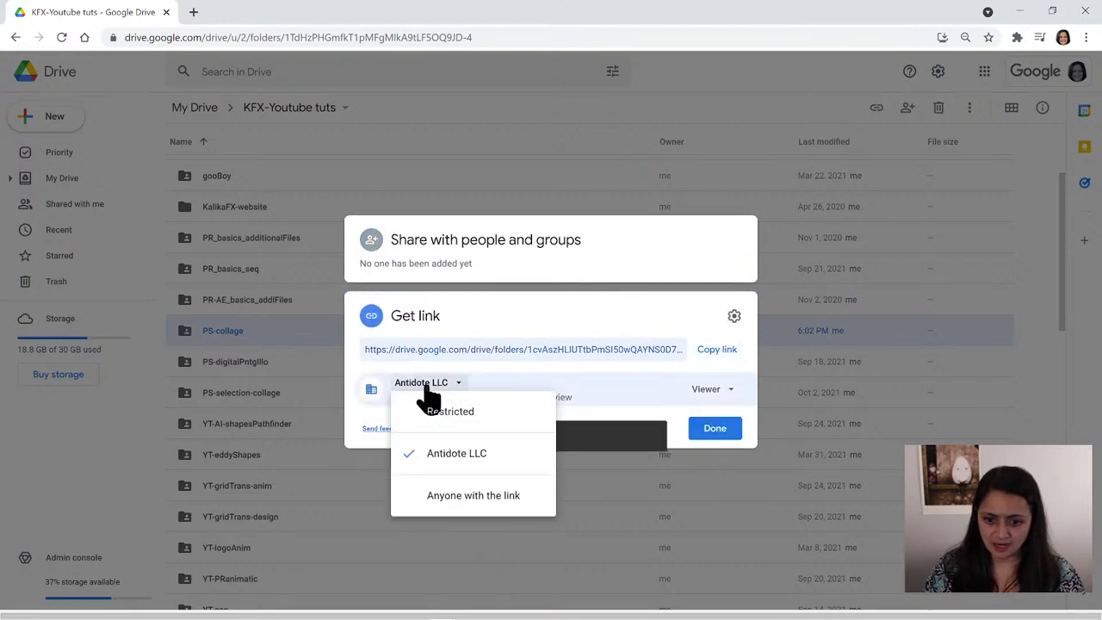
click(465, 496)
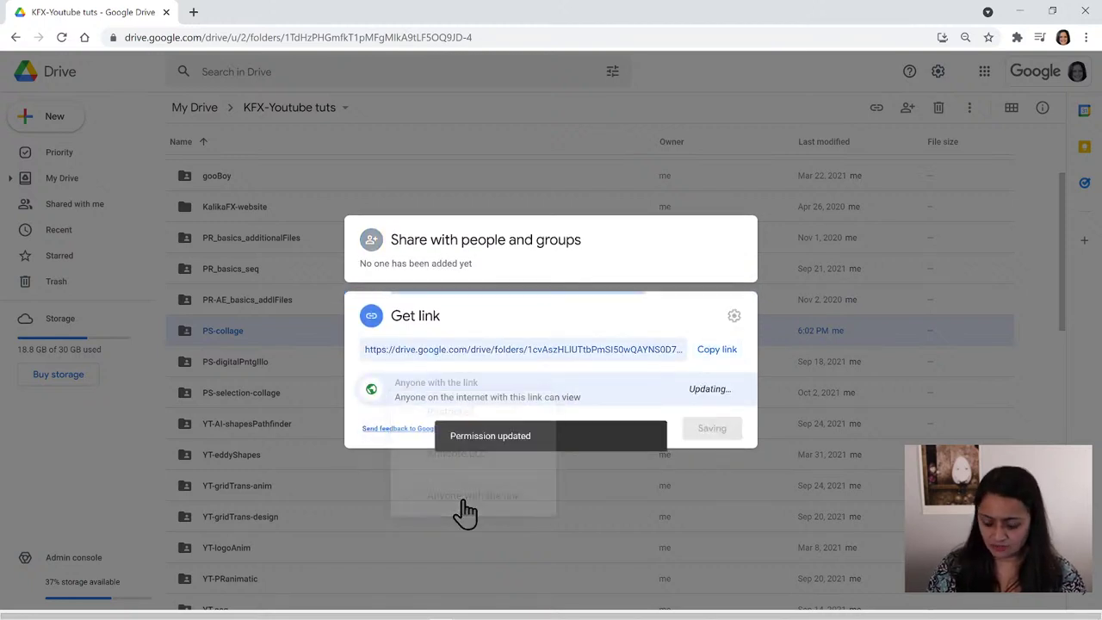
- Copy the PS-collage link and open the empty folder
click(715, 353)
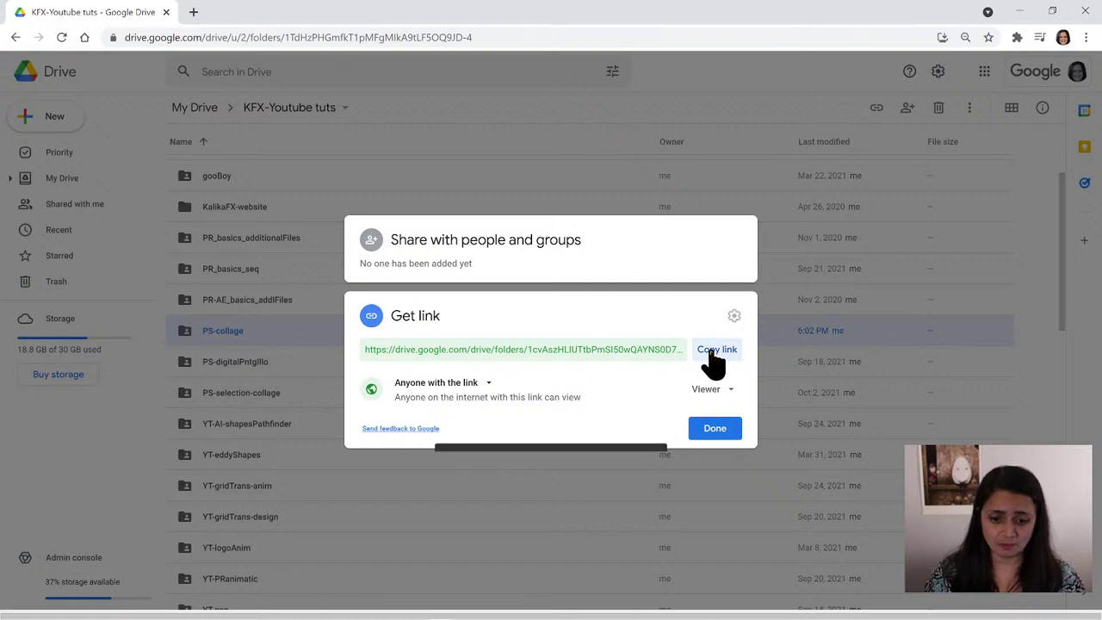
click(715, 429)
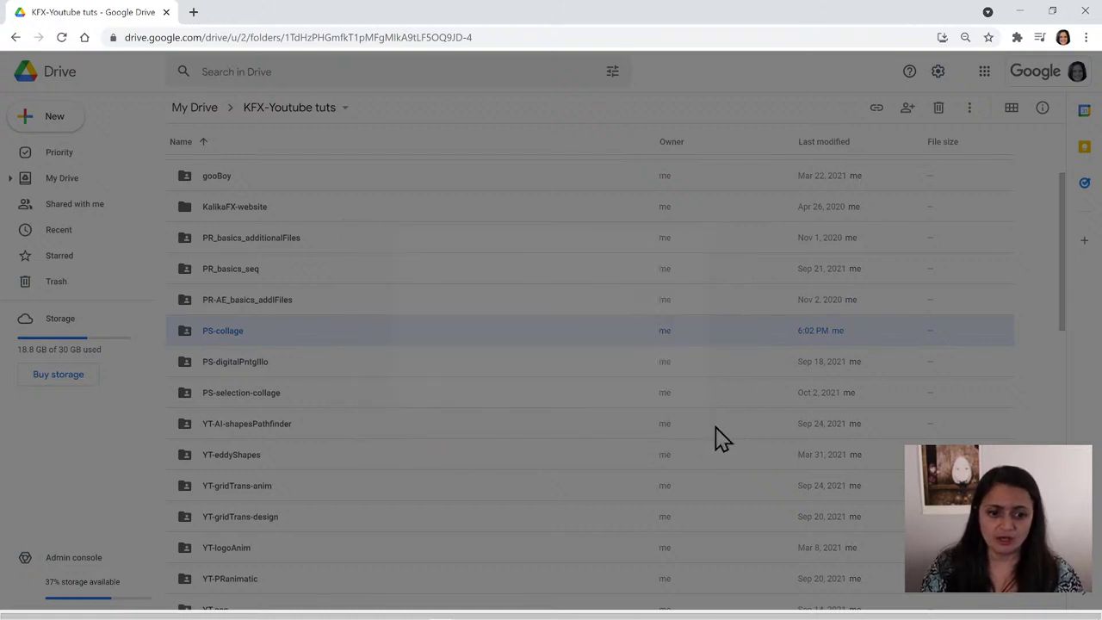
double_click(229, 337)
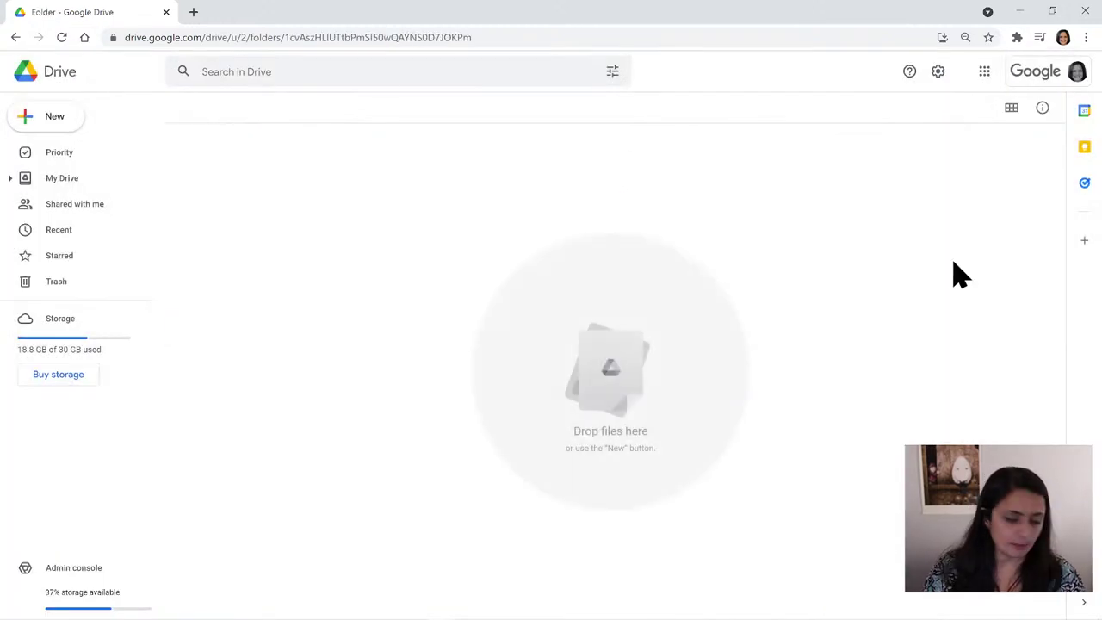
- Drag the lifeOfPix and pexels folders from the local KFX_tuts window into PS-collage on Drive
mouse_move(401, 615)
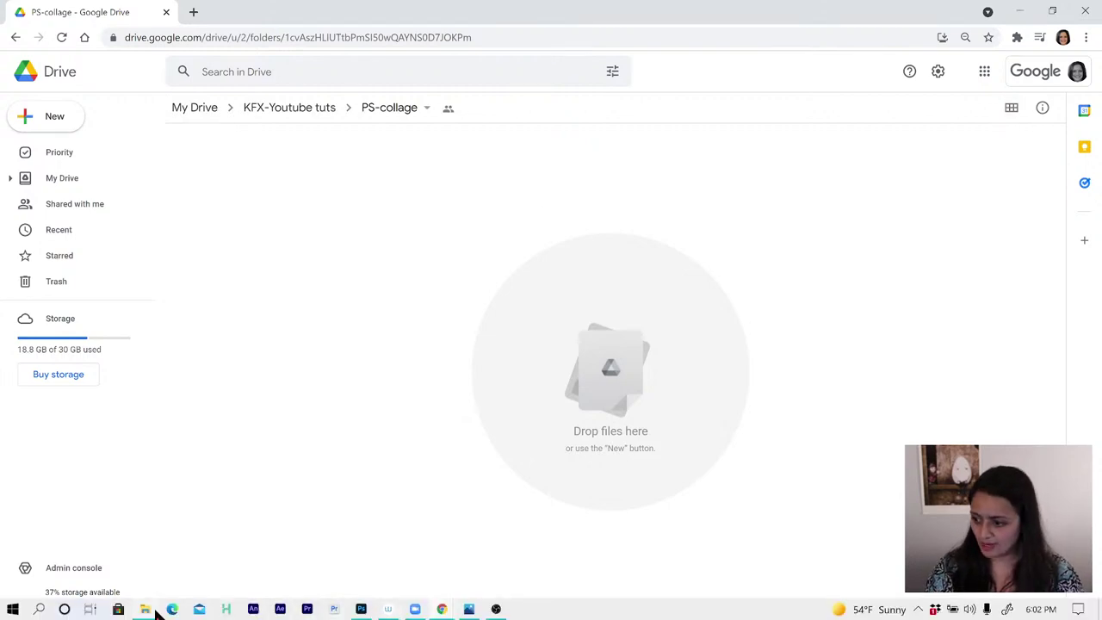
click(145, 609)
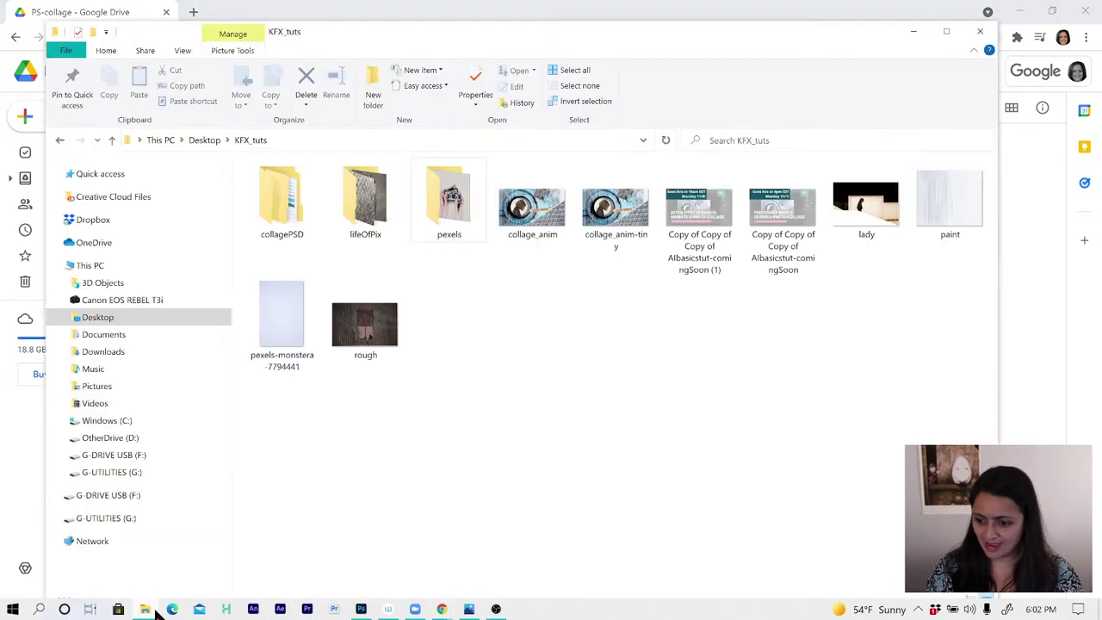
click(353, 190)
drag(534, 43, 798, 189)
ctrl+click(709, 348)
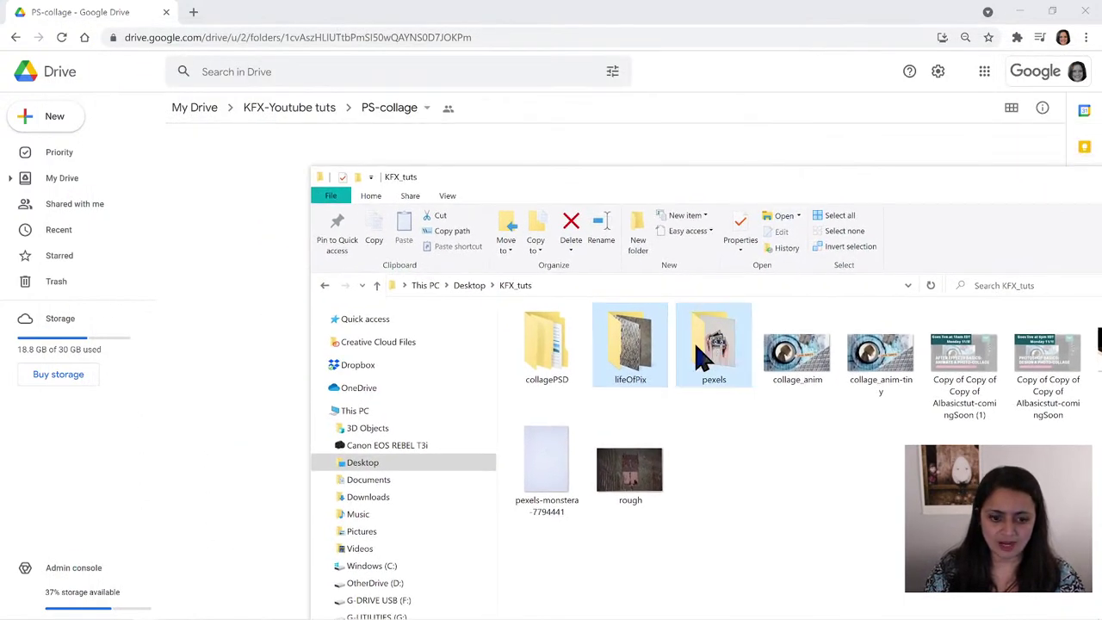
drag(720, 344, 233, 276)
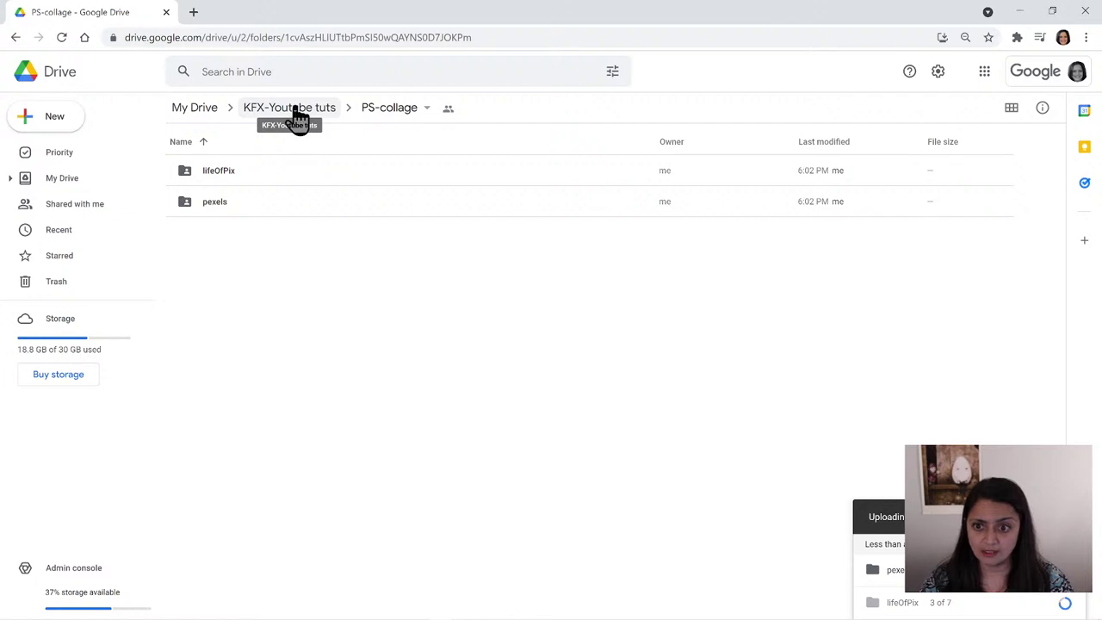
- Open the lifeOfPix folder and move beach.png to the trash
click(193, 12)
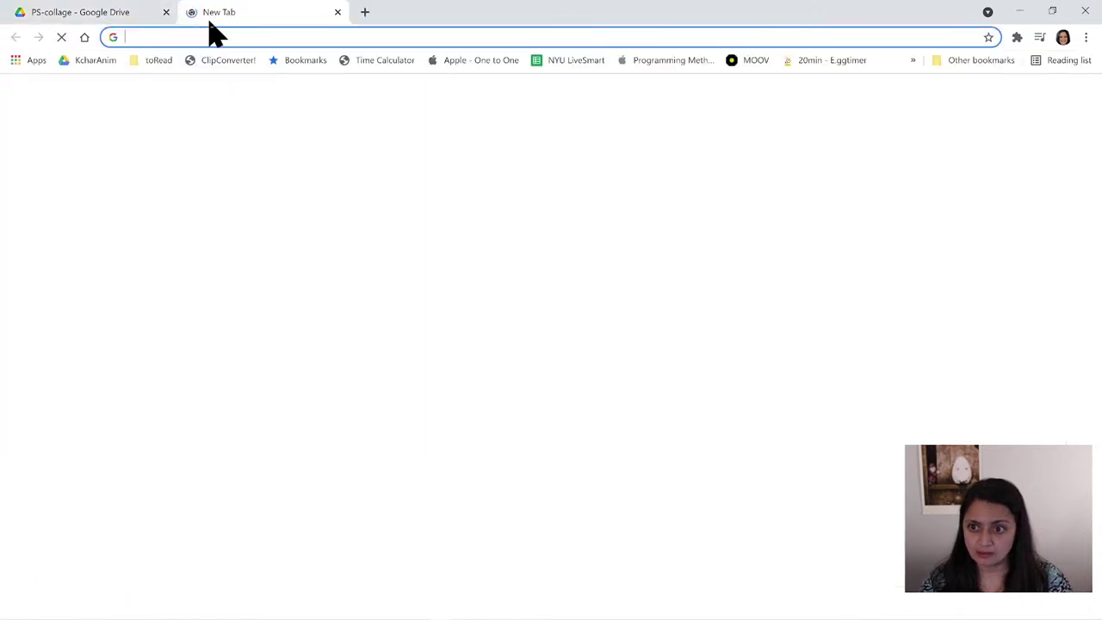
key(ctrl+w)
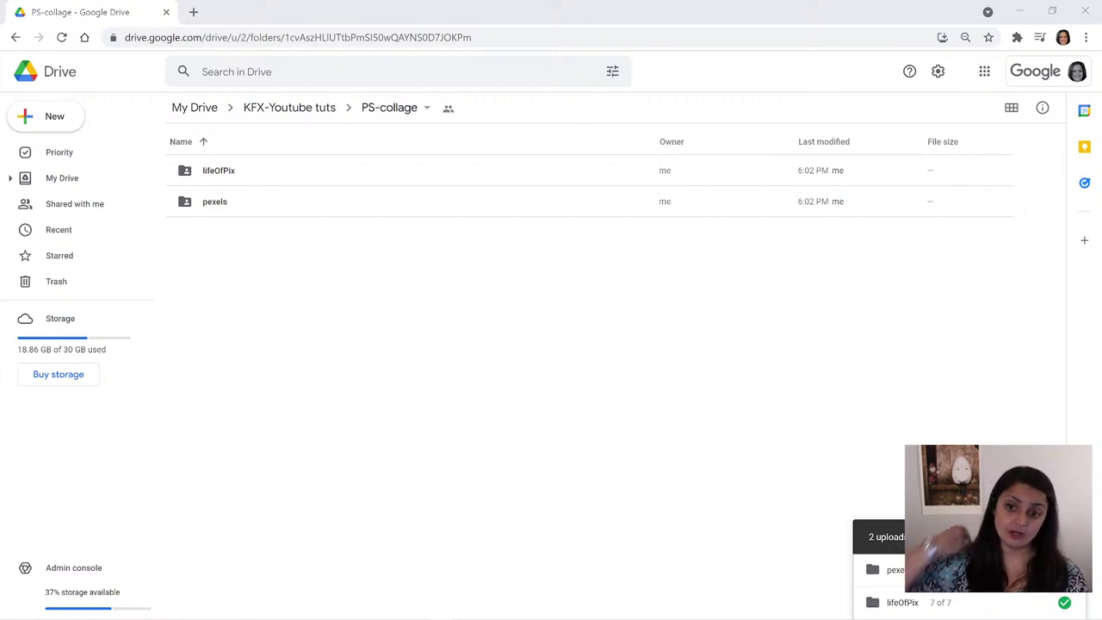
click(227, 171)
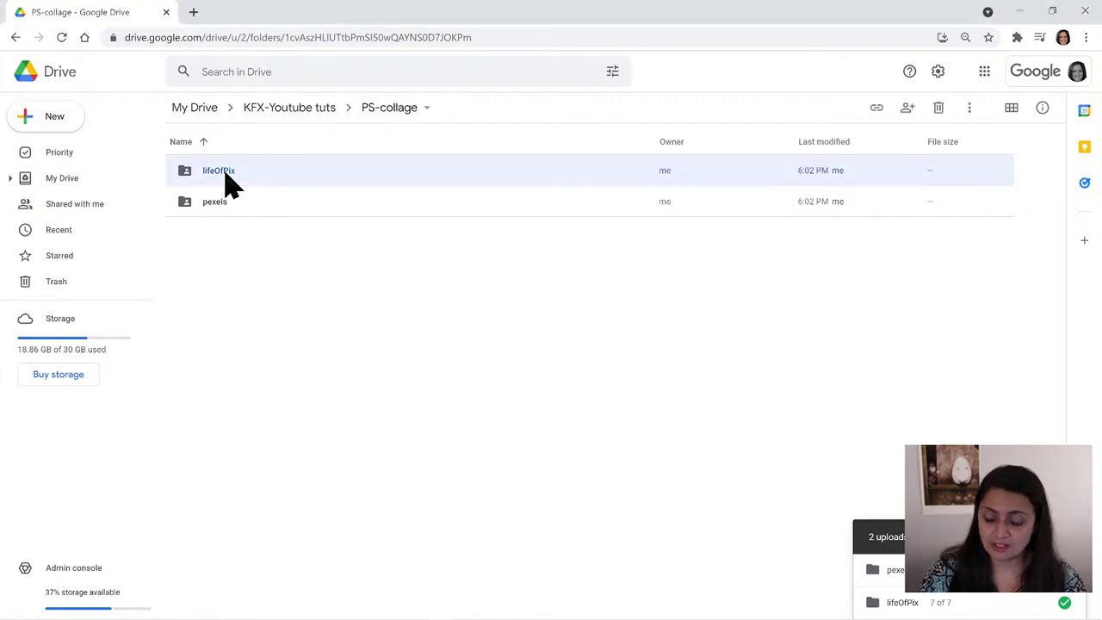
double_click(227, 172)
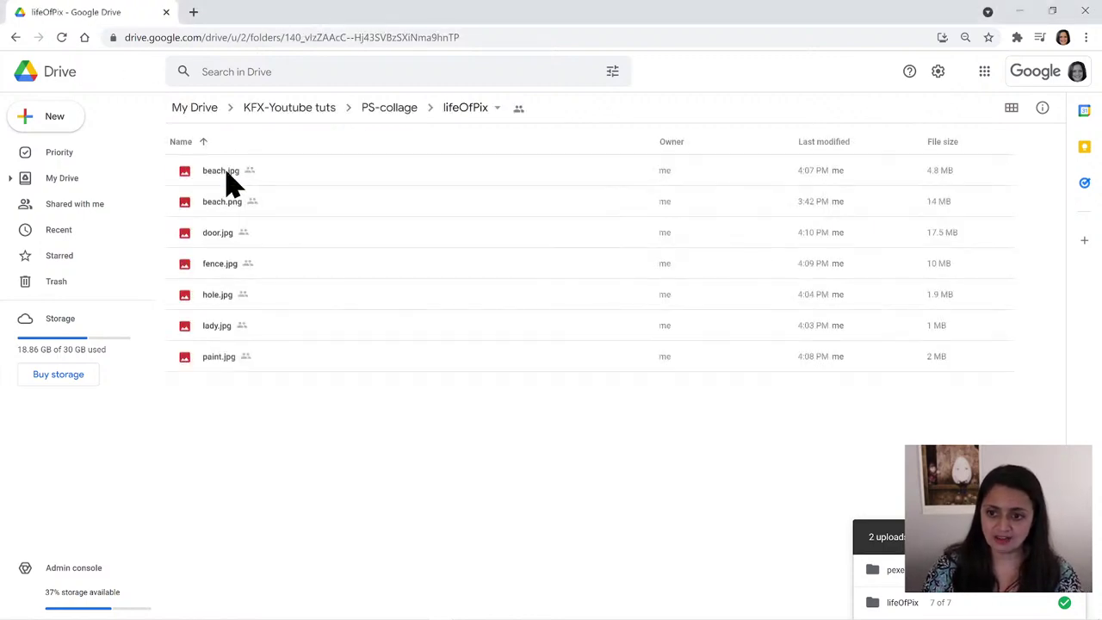
click(278, 205)
right_click(277, 207)
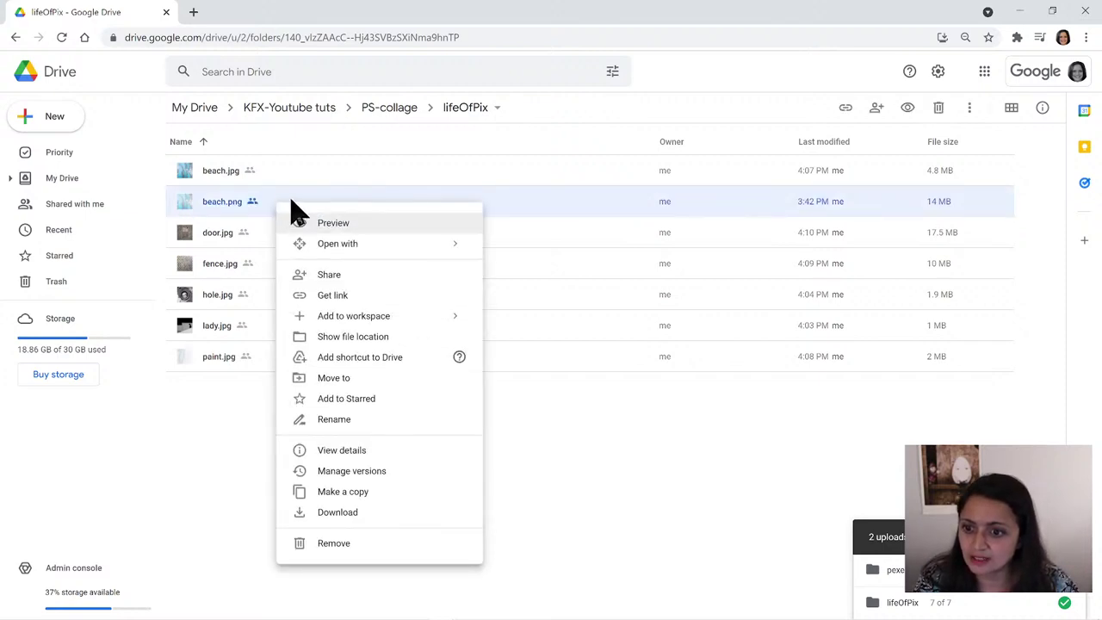
click(351, 546)
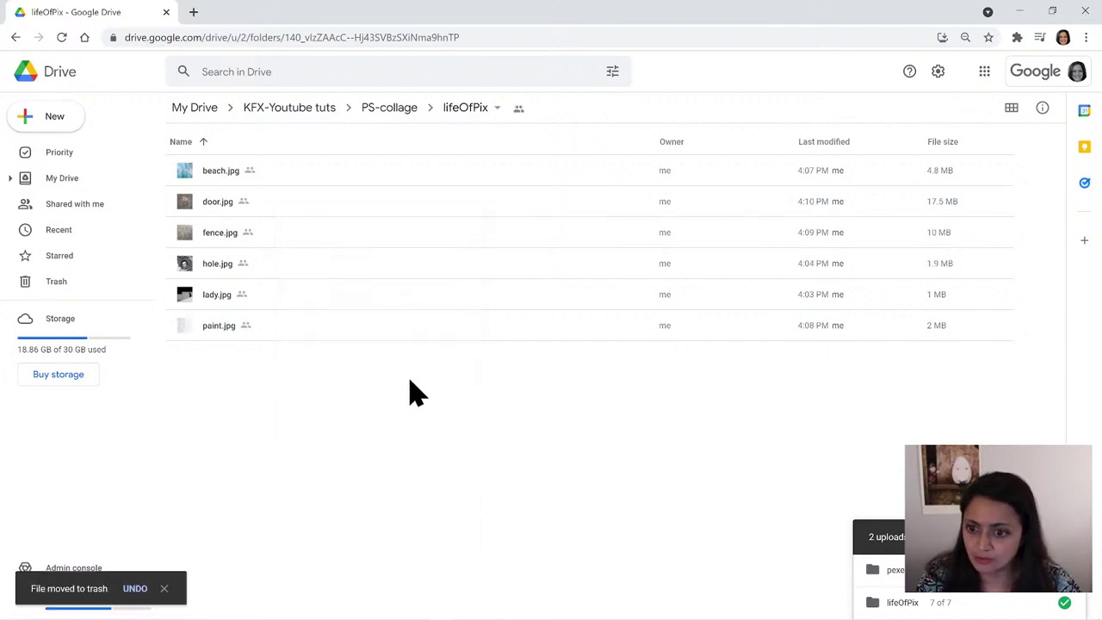
- Look inside the pexels folder, then return to PS-collage
click(397, 112)
double_click(245, 205)
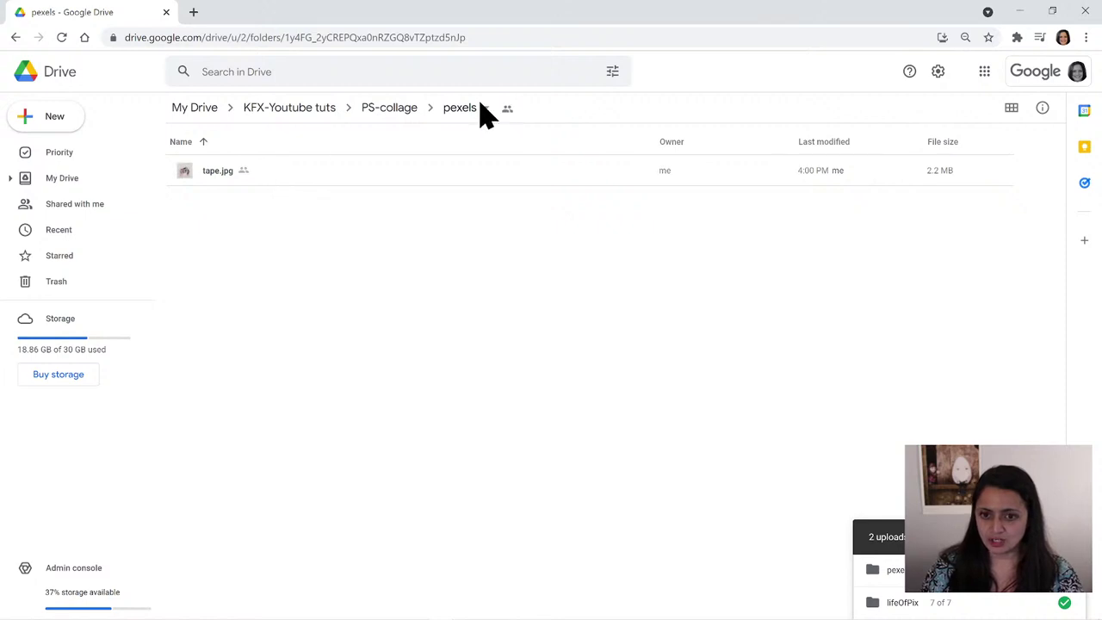
click(389, 112)
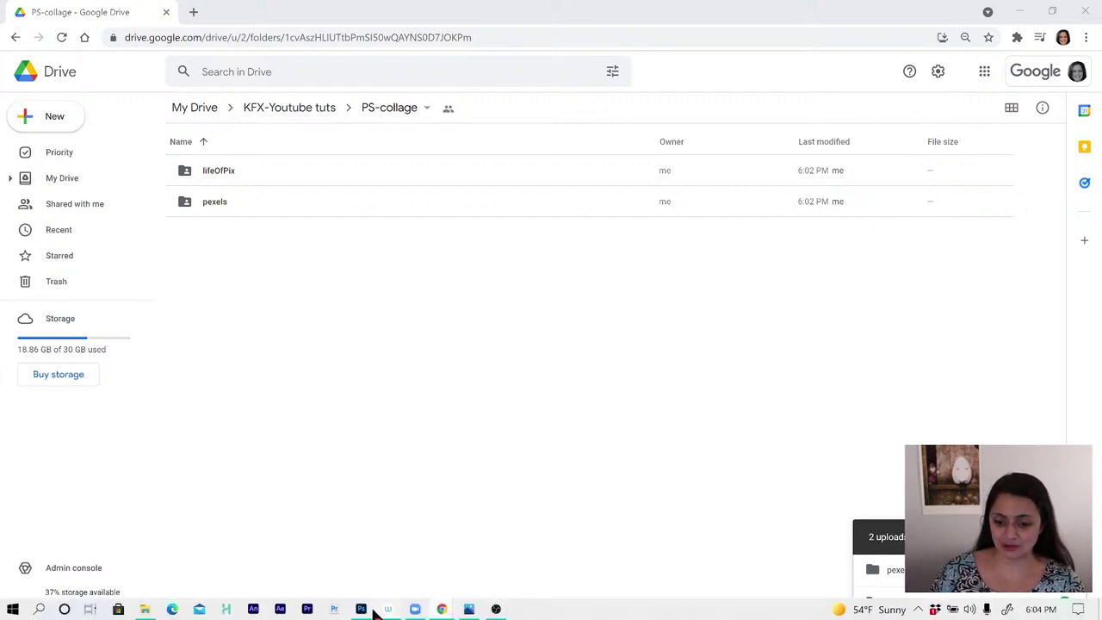
- Bring collage_anim.psd forward in Photoshop and collapse the floating History panel
click(363, 609)
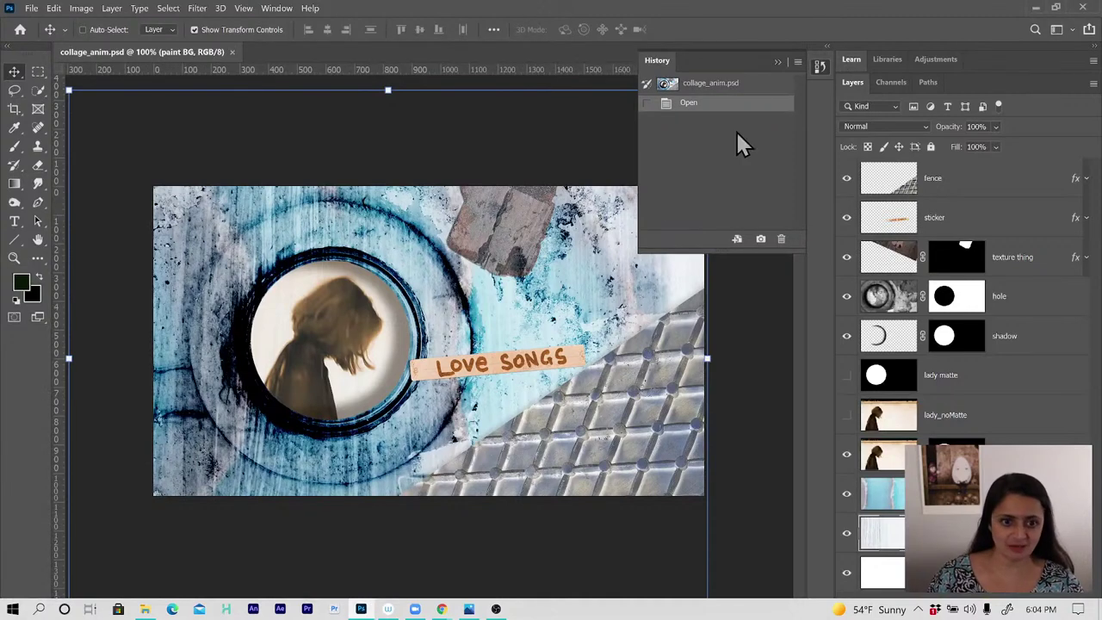
click(778, 63)
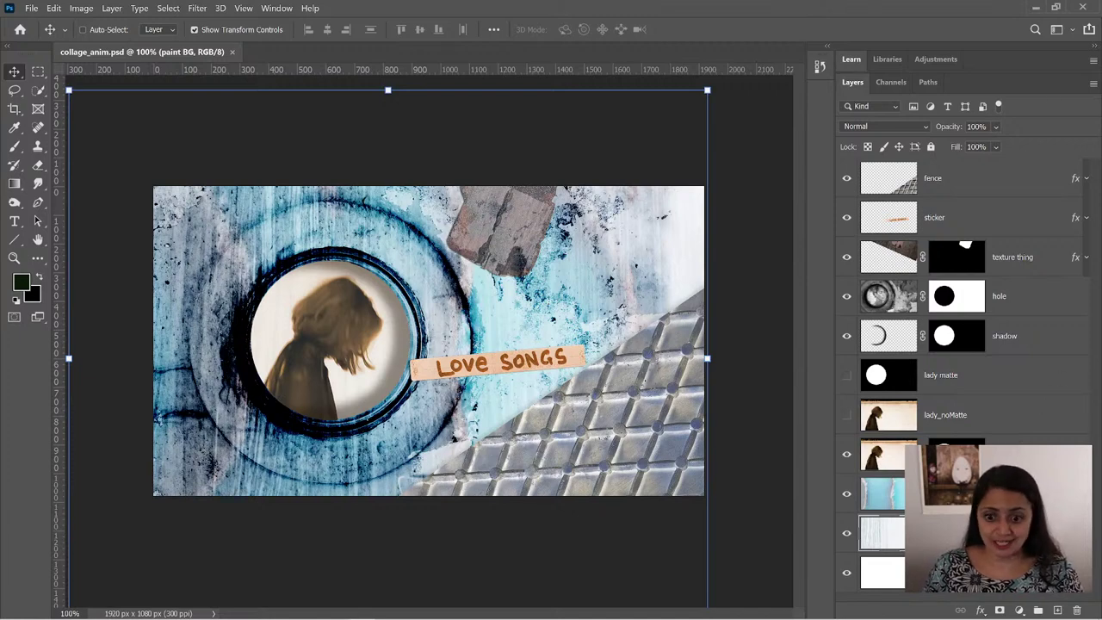
- Select the fence layer, then the LOVE SONGS sticker layer, in the Layers panel
click(936, 178)
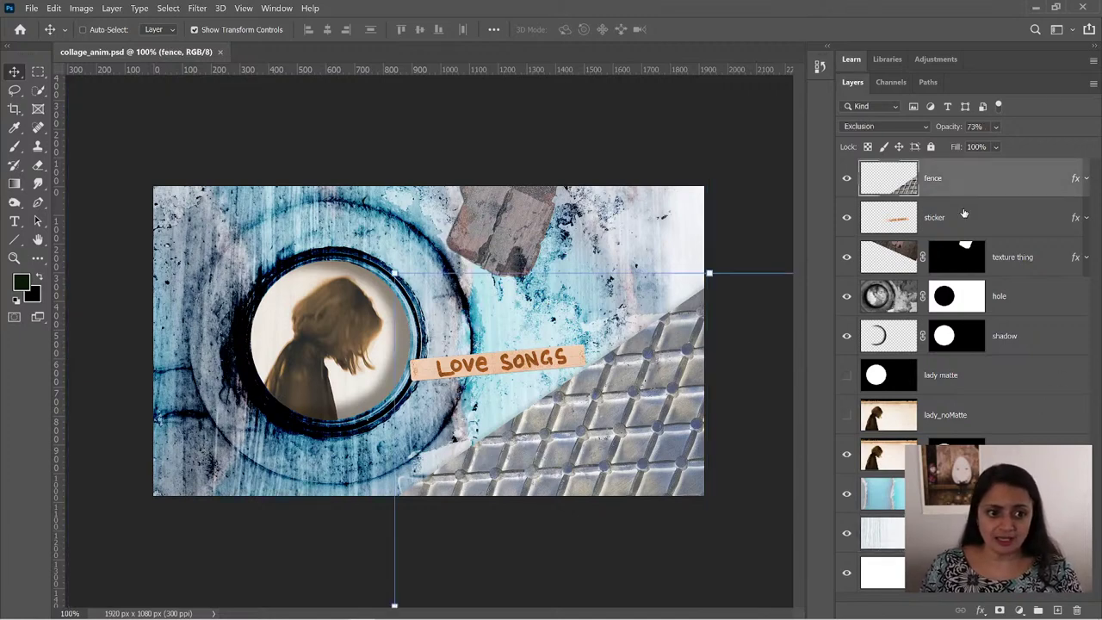
click(961, 219)
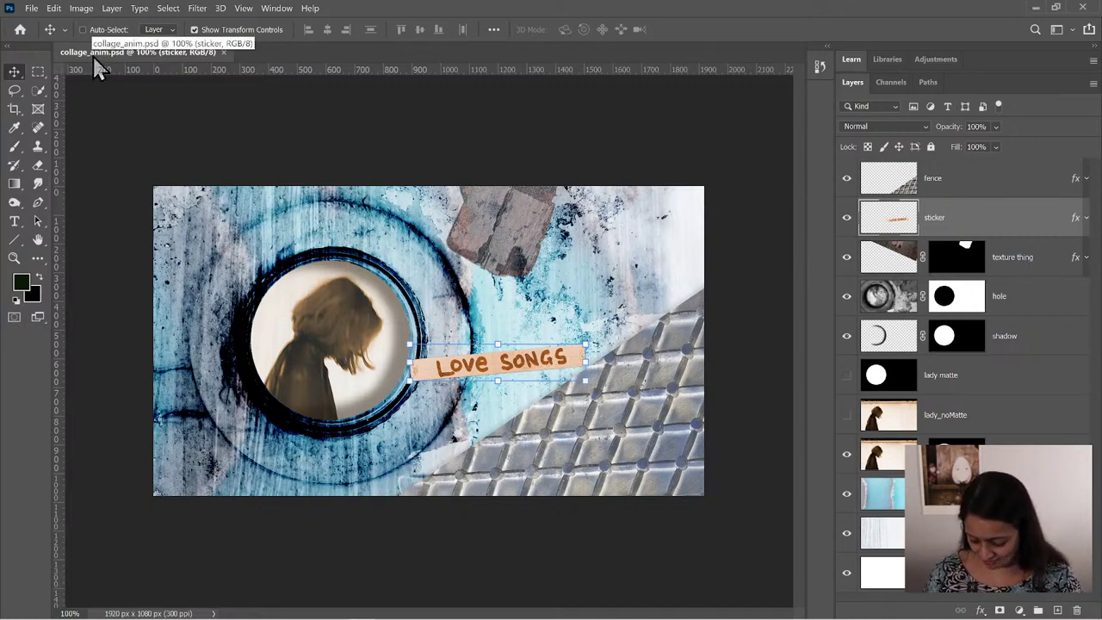
key(super)
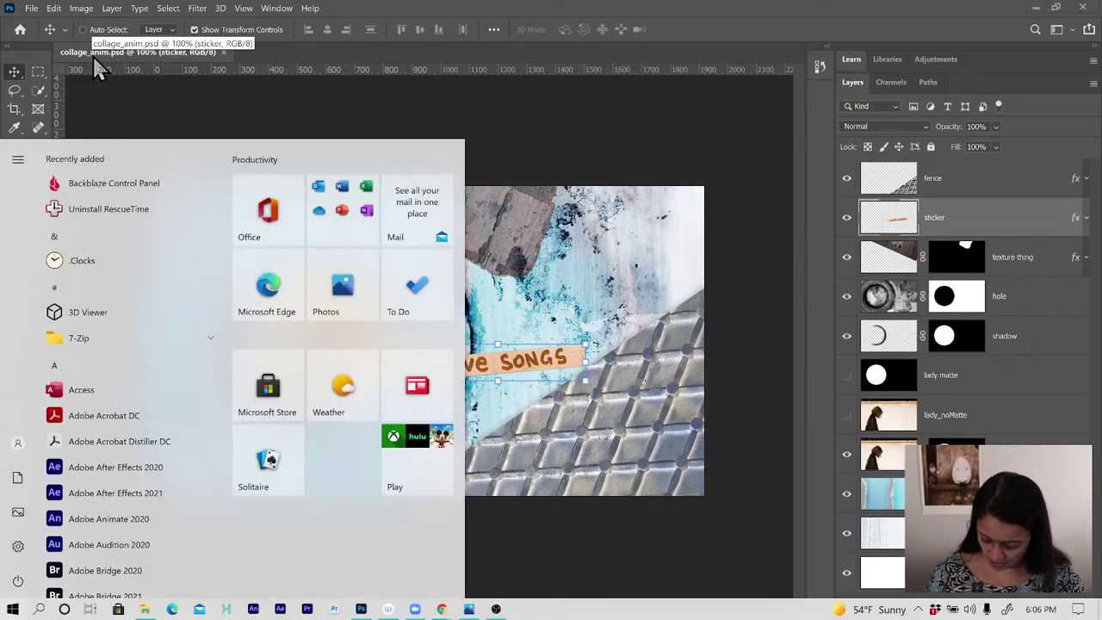
key(super)
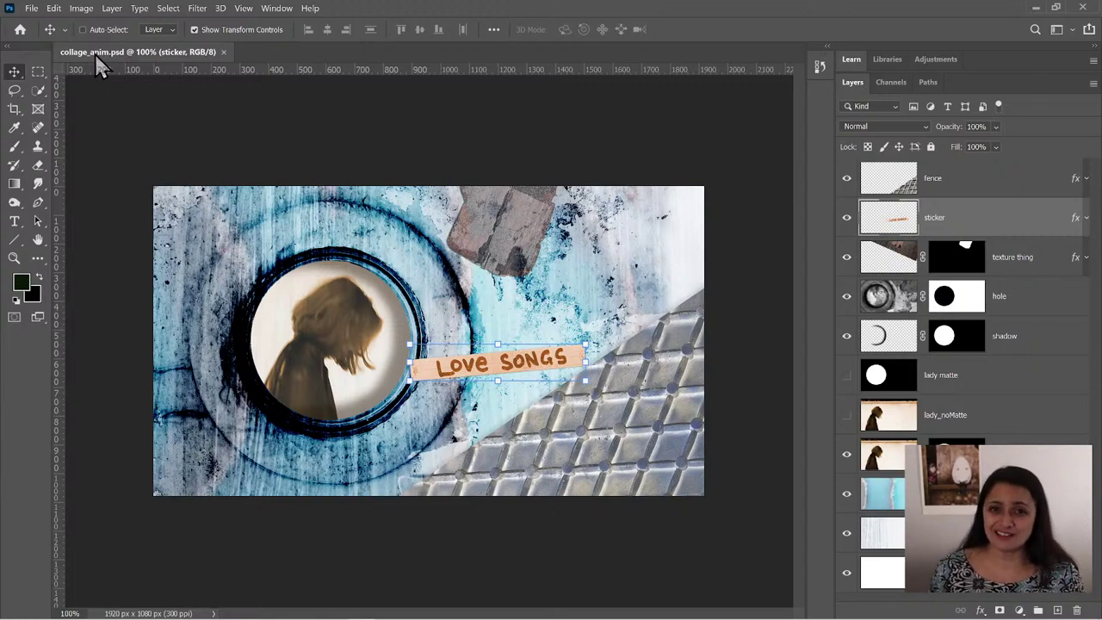
key(super+plus)
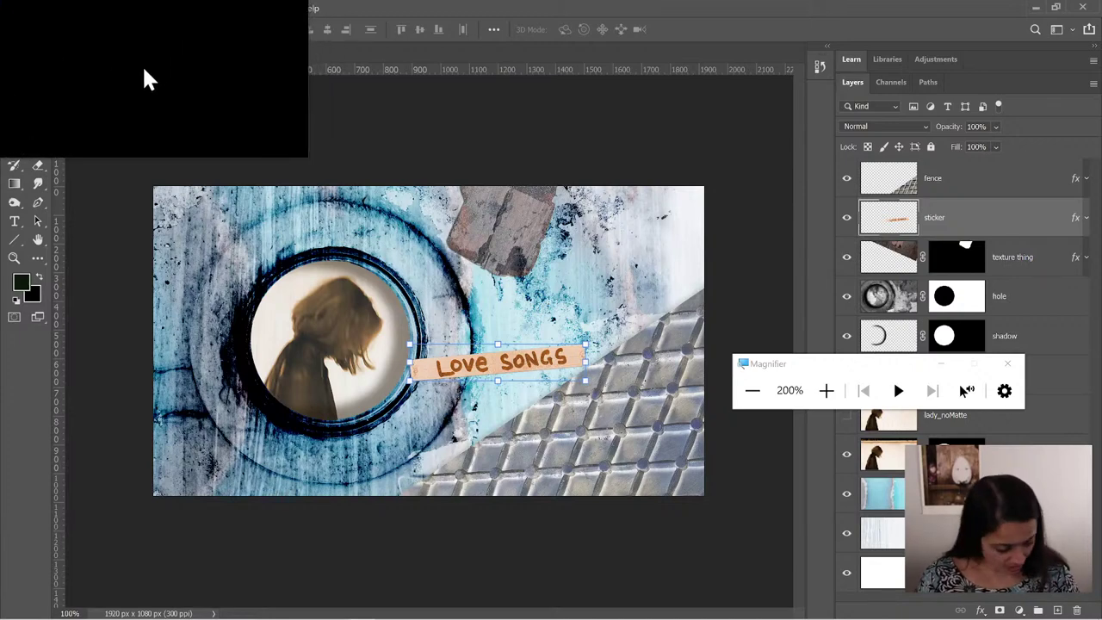
key(super+Escape)
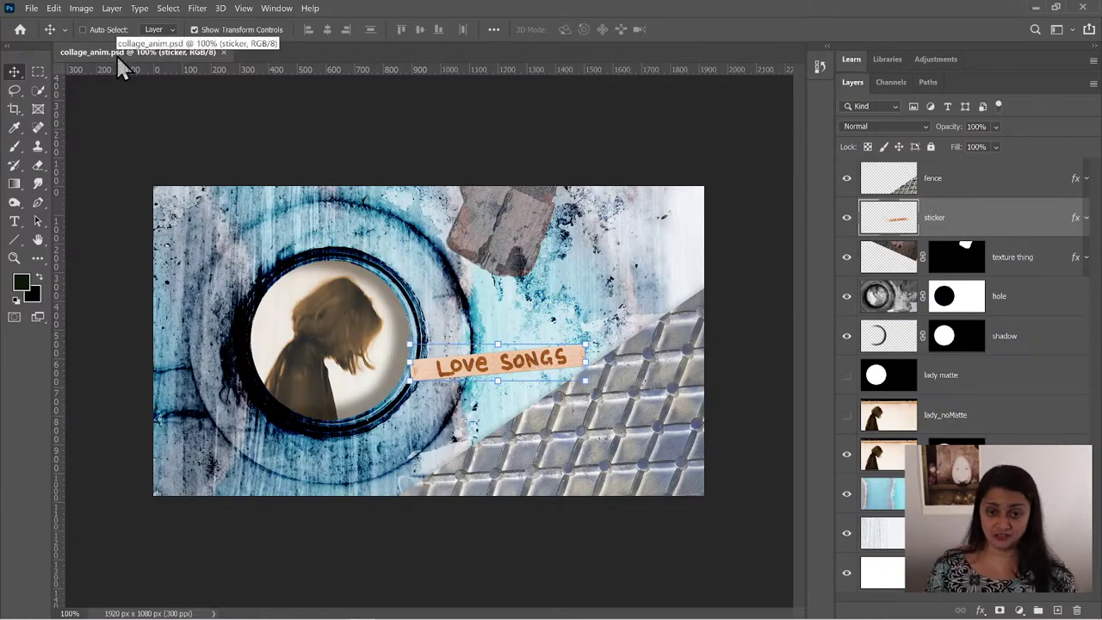
- Hide the fence, LOVE SONGS sticker and brick texture layers, briefly checking fence effects and the hole mask
click(959, 182)
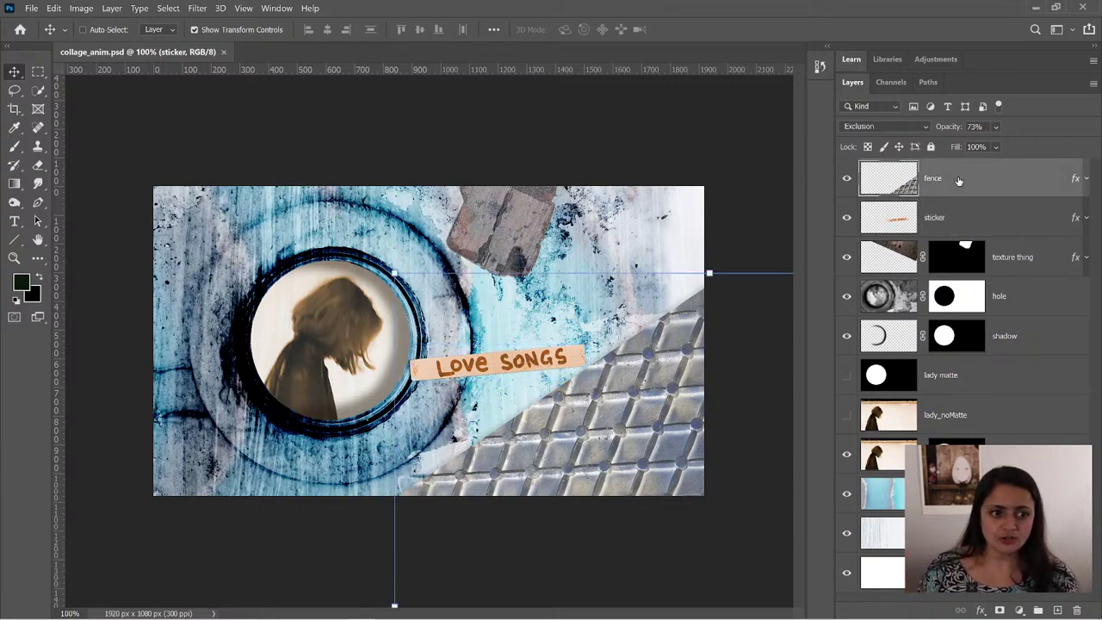
click(1087, 179)
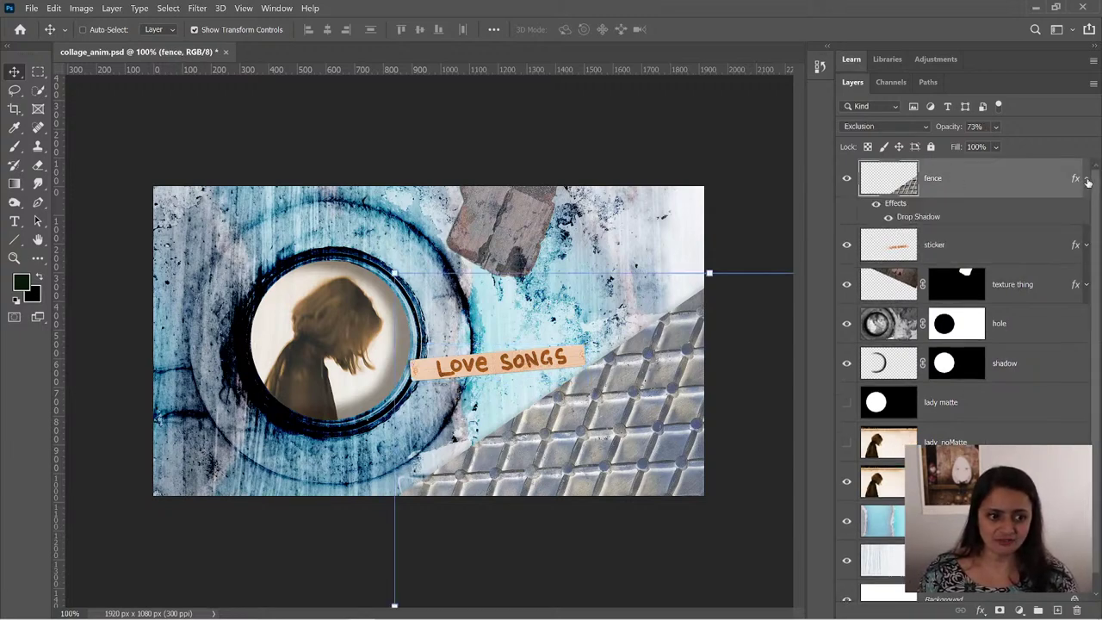
click(1087, 179)
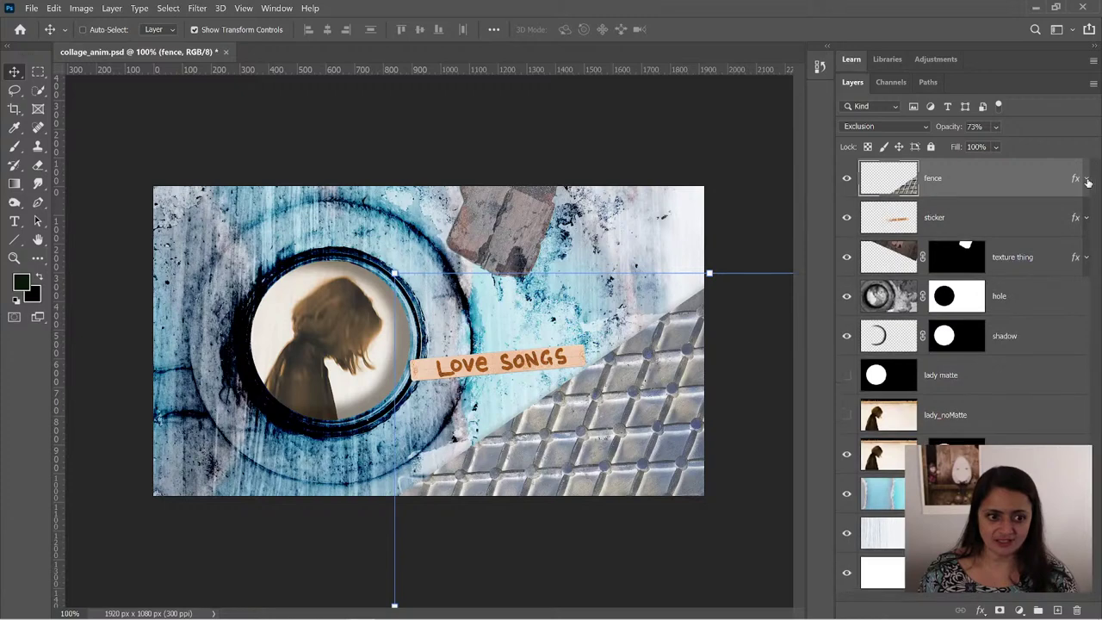
click(843, 179)
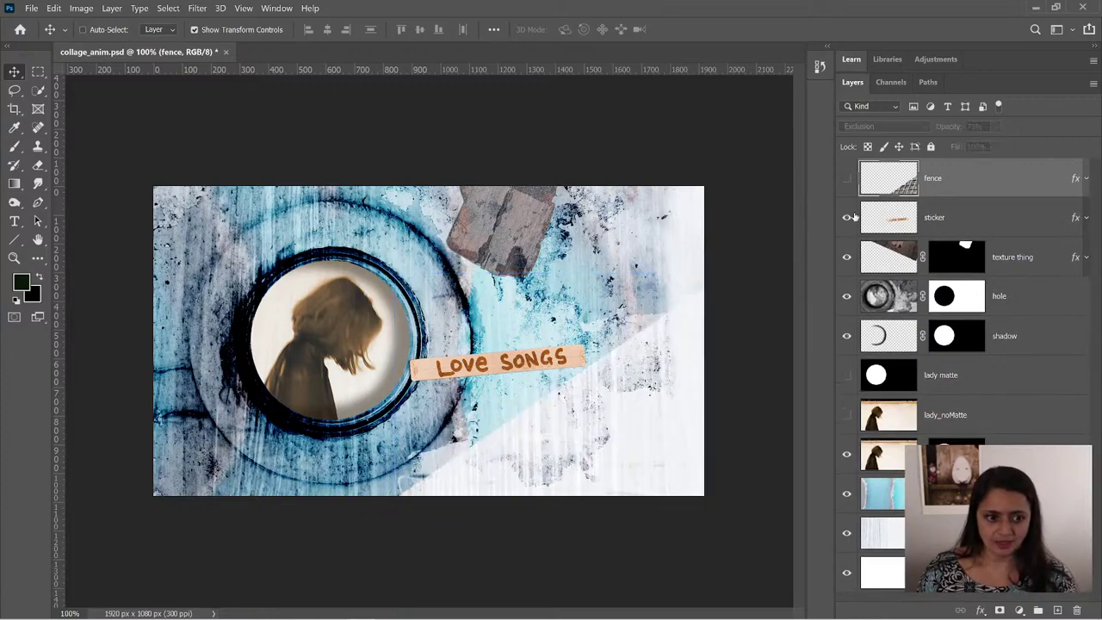
click(847, 219)
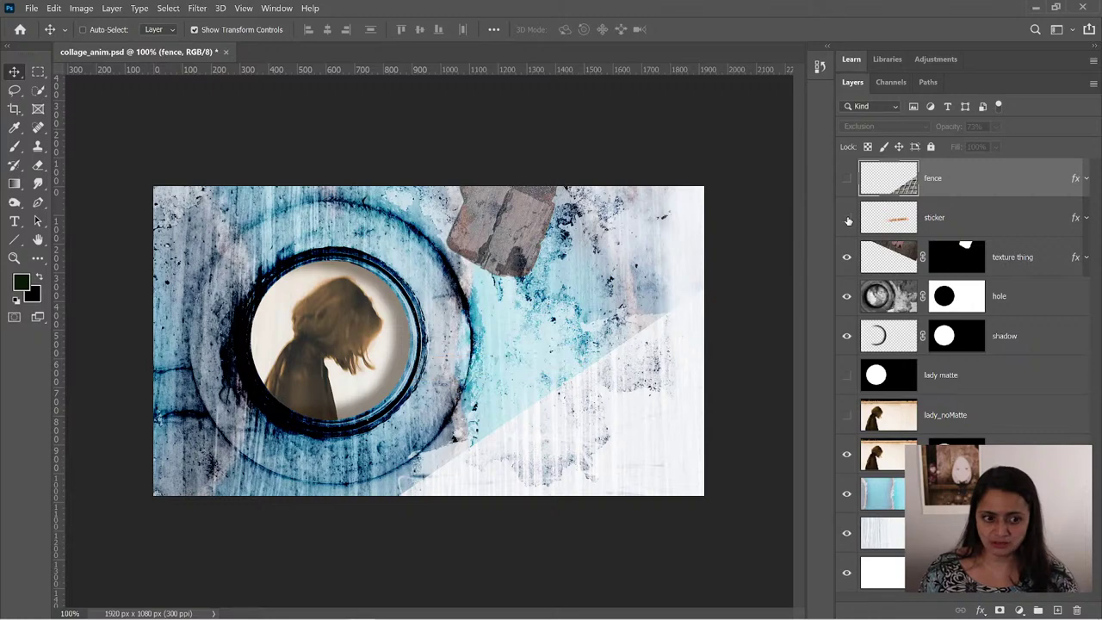
click(846, 258)
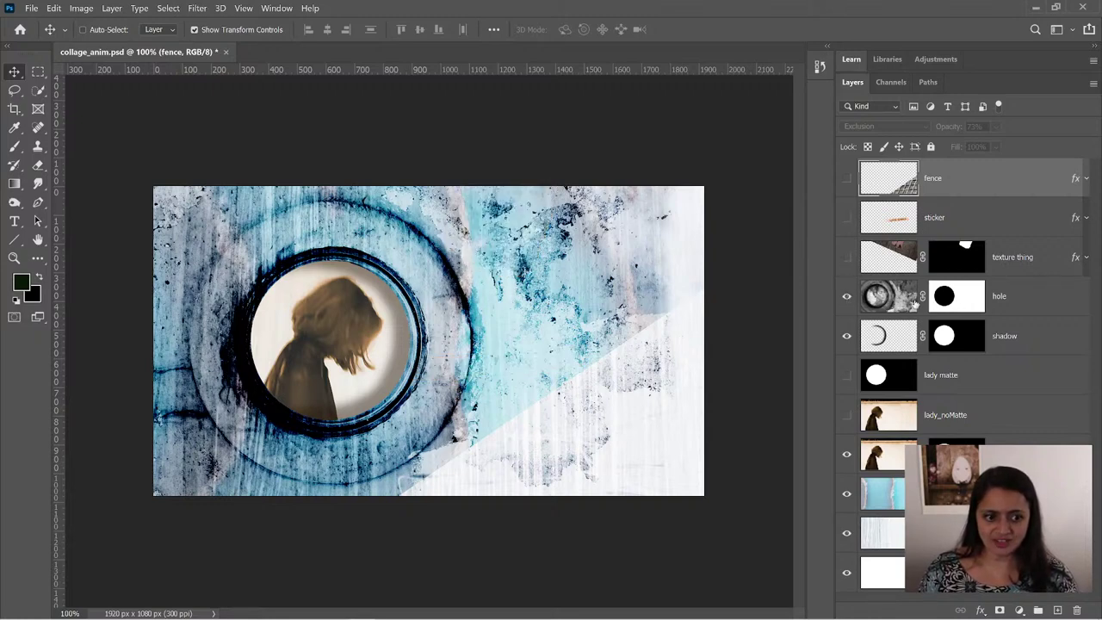
click(883, 301)
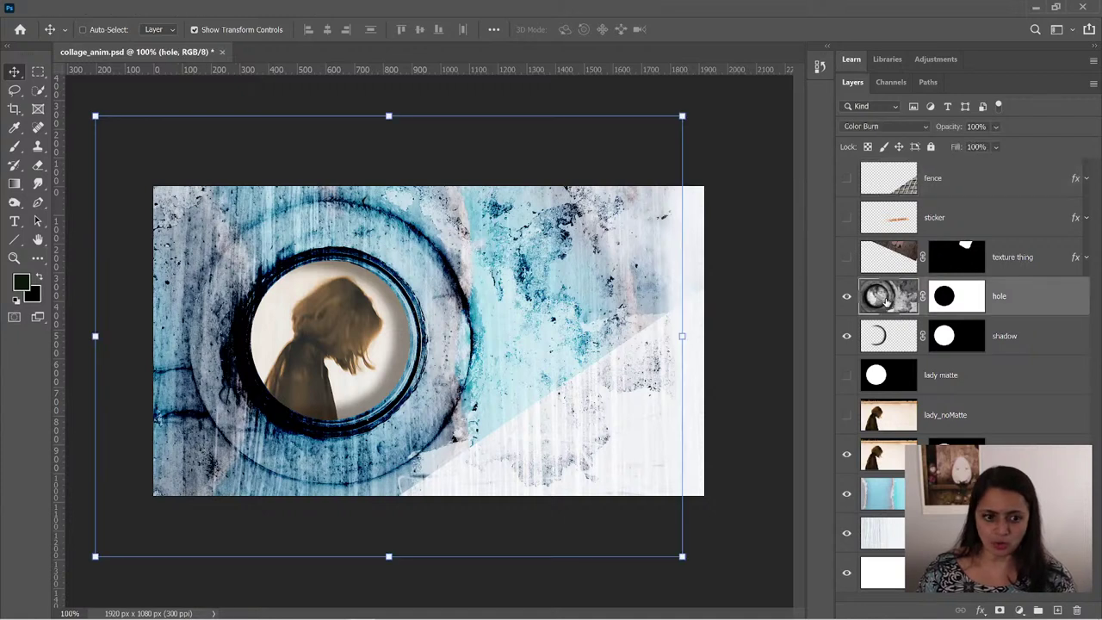
shift+click(947, 300)
shift+click(951, 305)
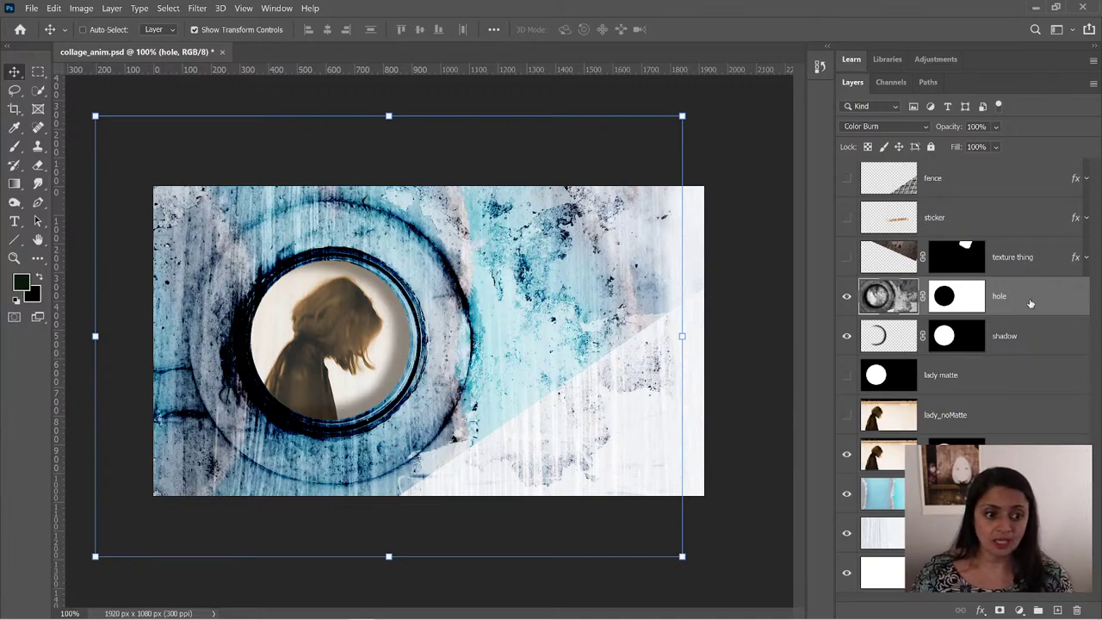
- Hide the hole, shadow, lady, blue beach texture and streaky paint texture layers, leaving plain white
click(845, 298)
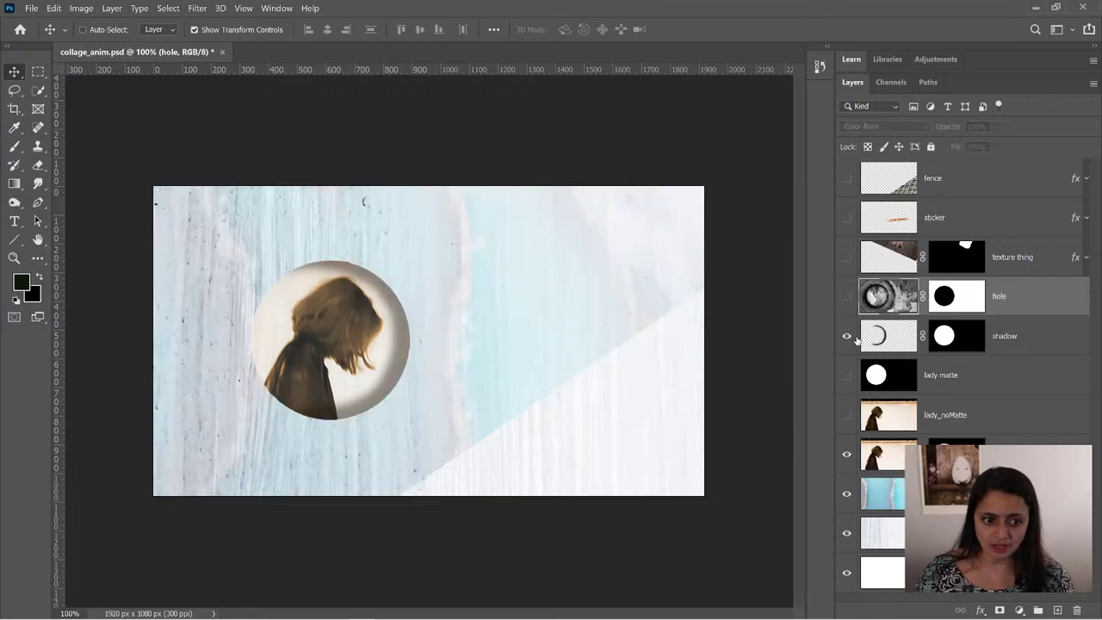
click(849, 337)
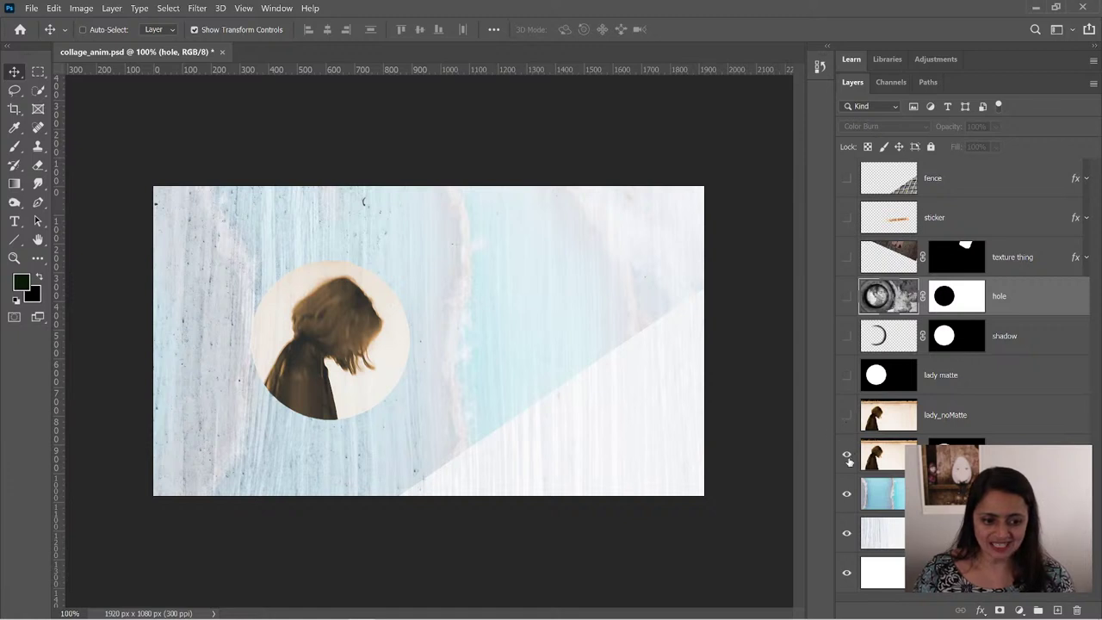
shift+click(956, 456)
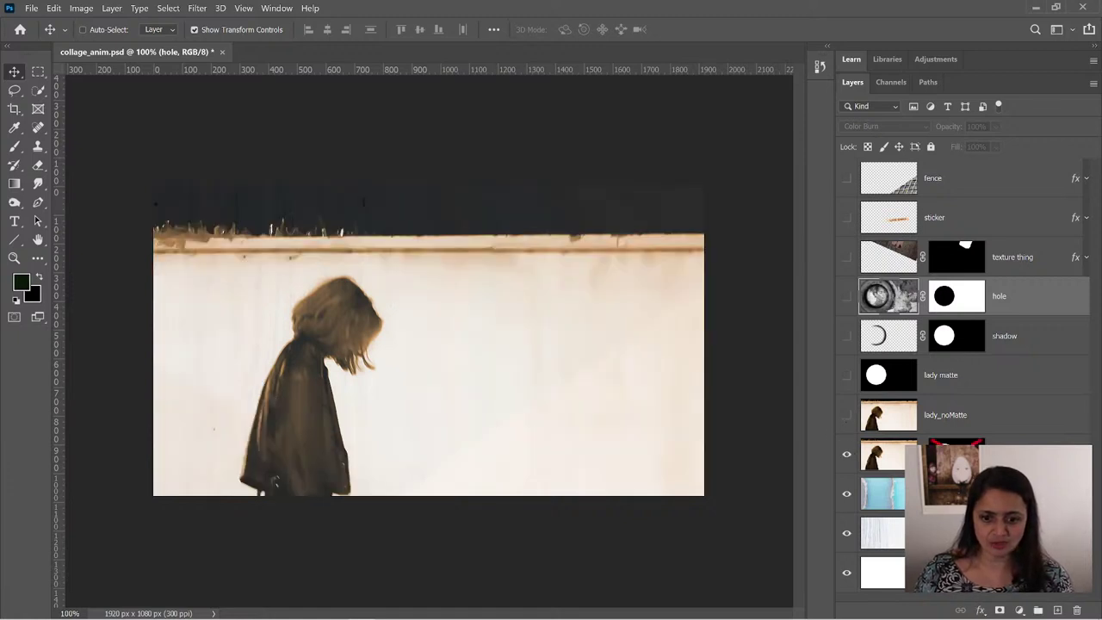
shift+click(956, 456)
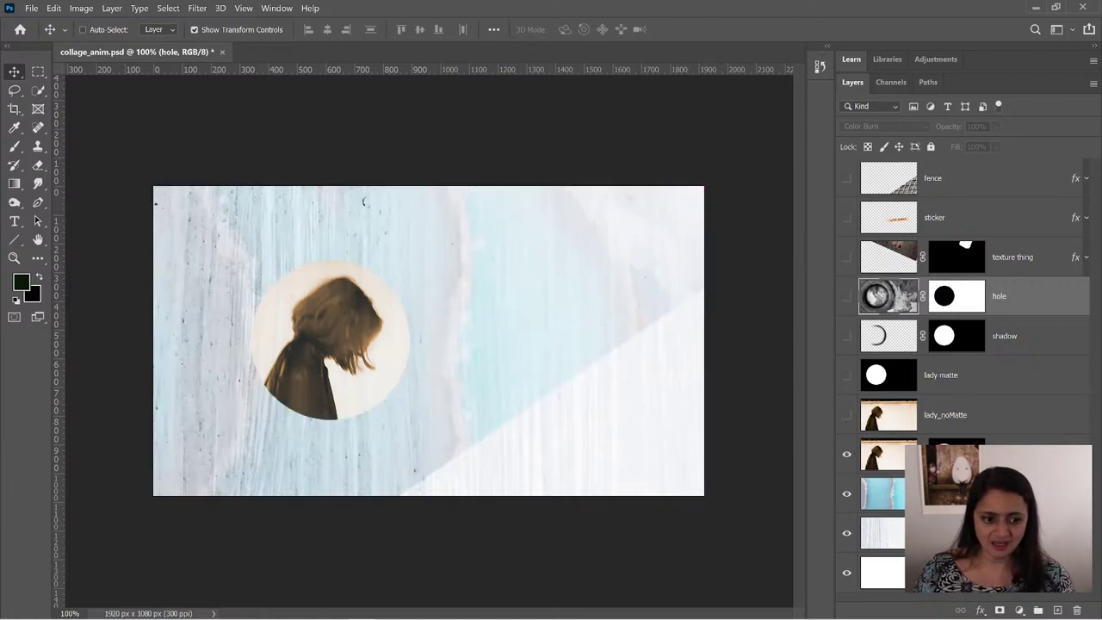
click(846, 453)
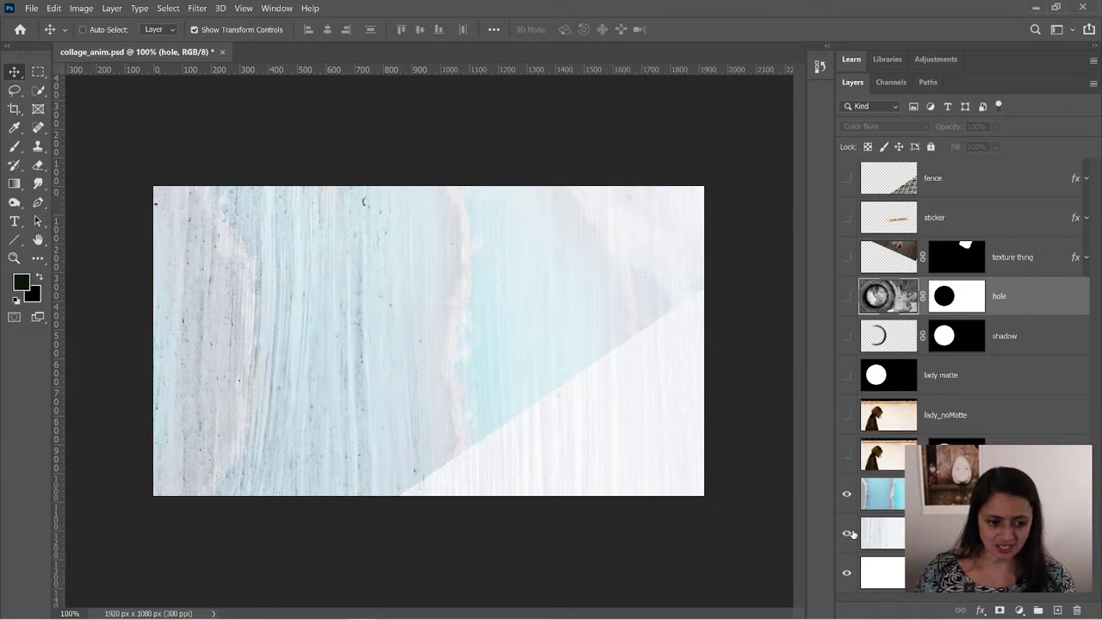
click(847, 534)
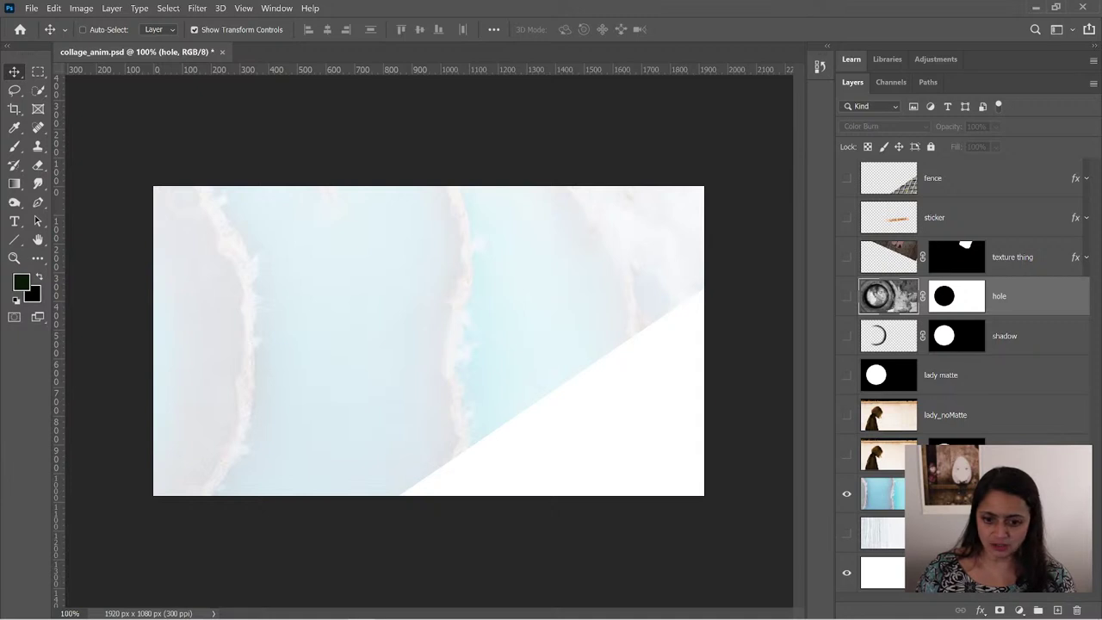
click(847, 493)
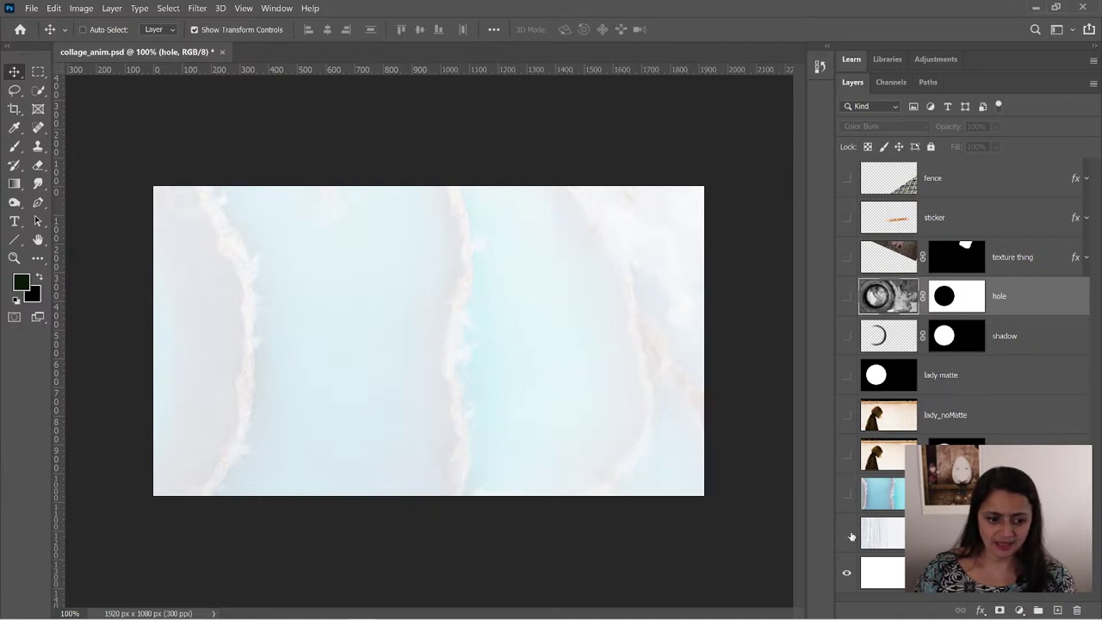
click(847, 535)
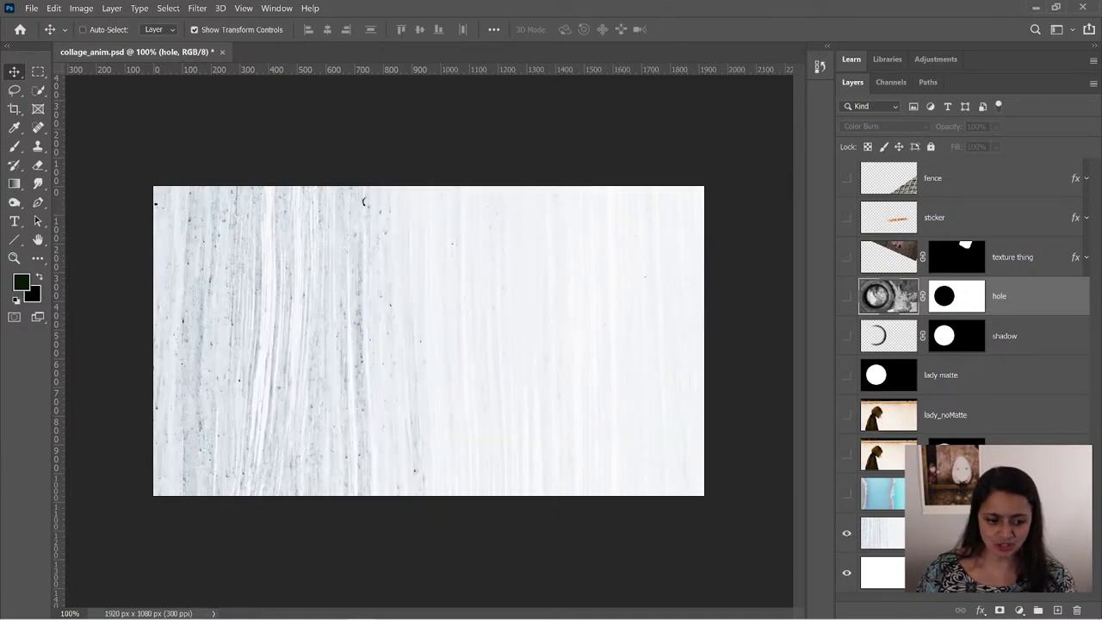
click(847, 533)
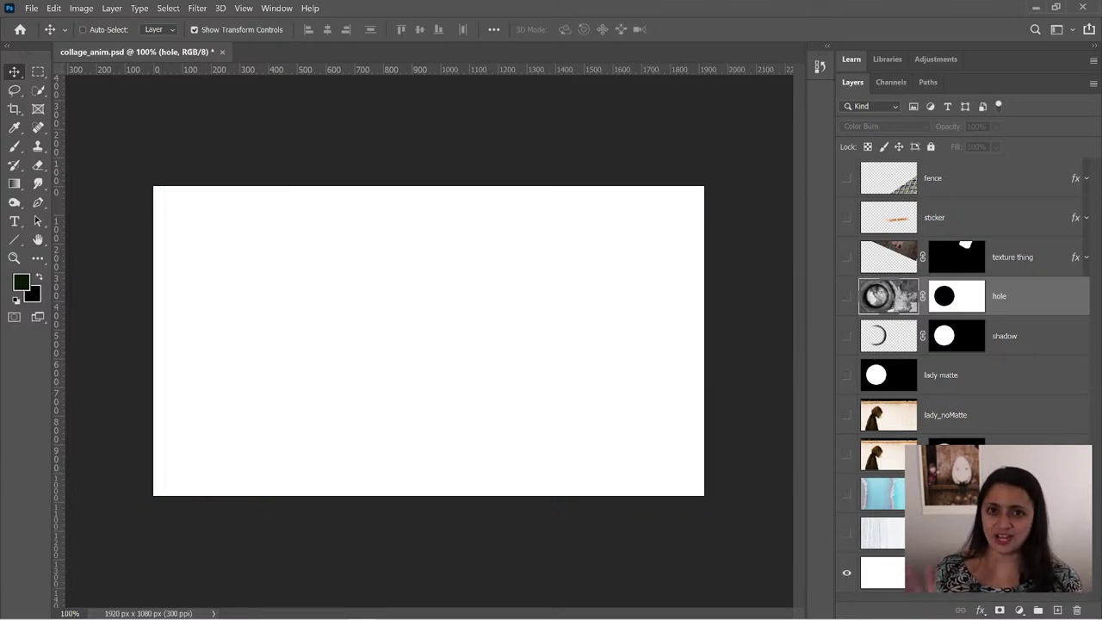
- Revert collage_anim.psd to its last saved state with File > Revert
click(31, 7)
click(74, 185)
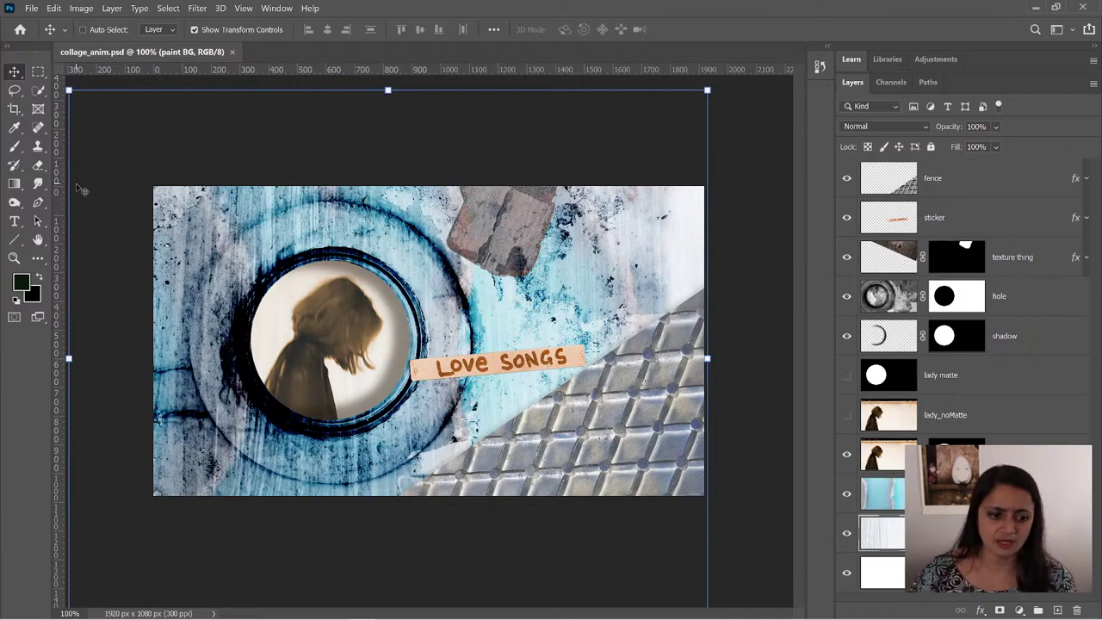
click(31, 8)
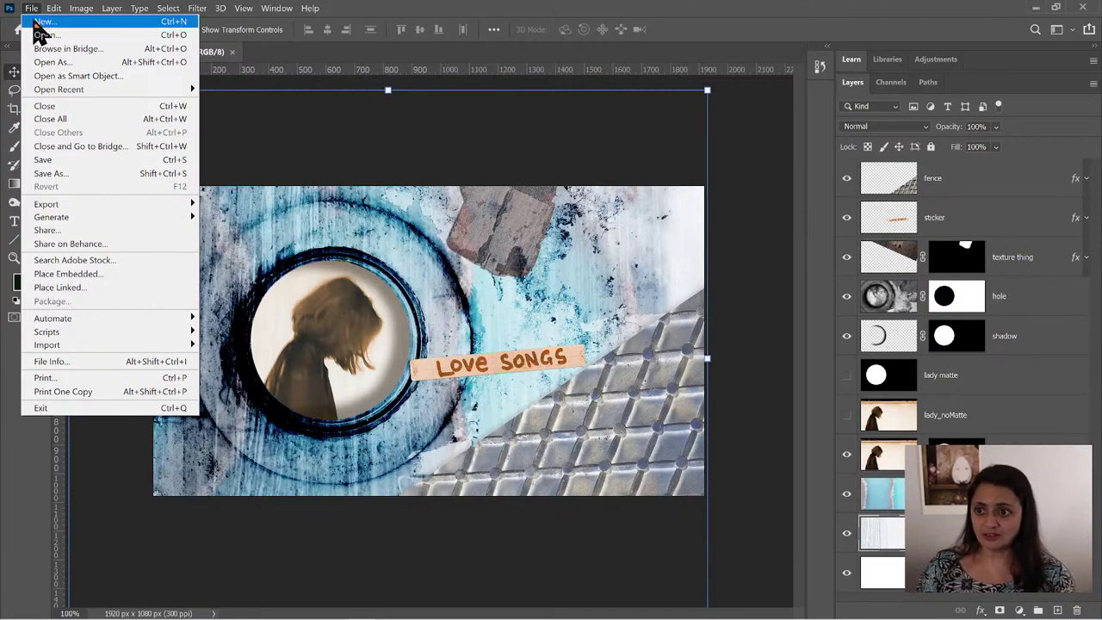
- Start a new document and show the Film & Video presets, with HDTV 1080p at 1920 x 1080 px
click(40, 22)
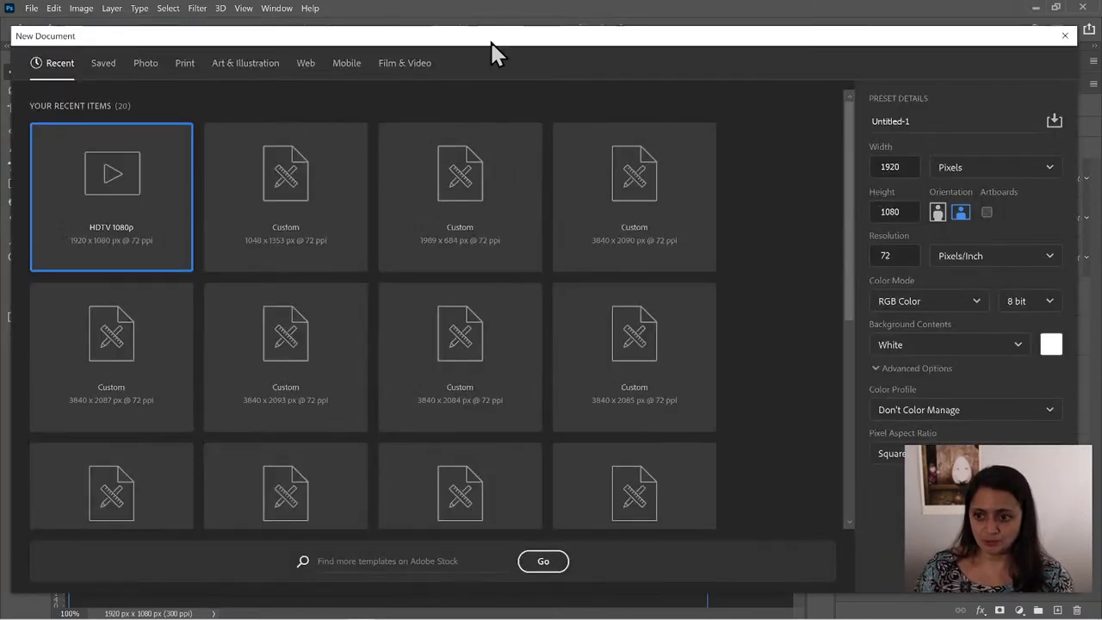
click(409, 63)
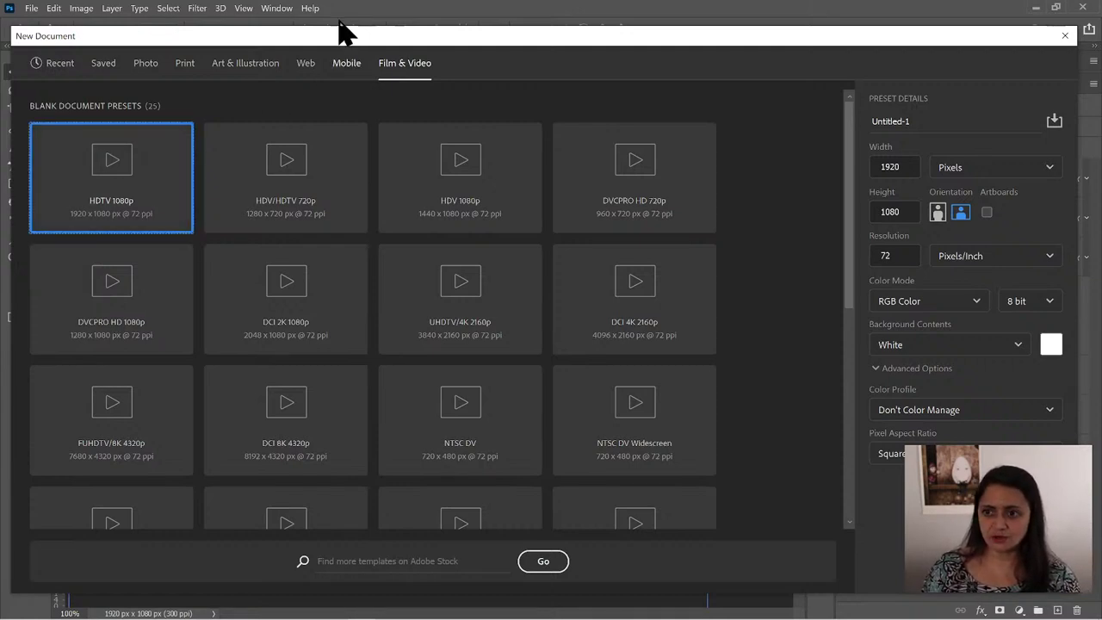
drag(345, 35, 338, 18)
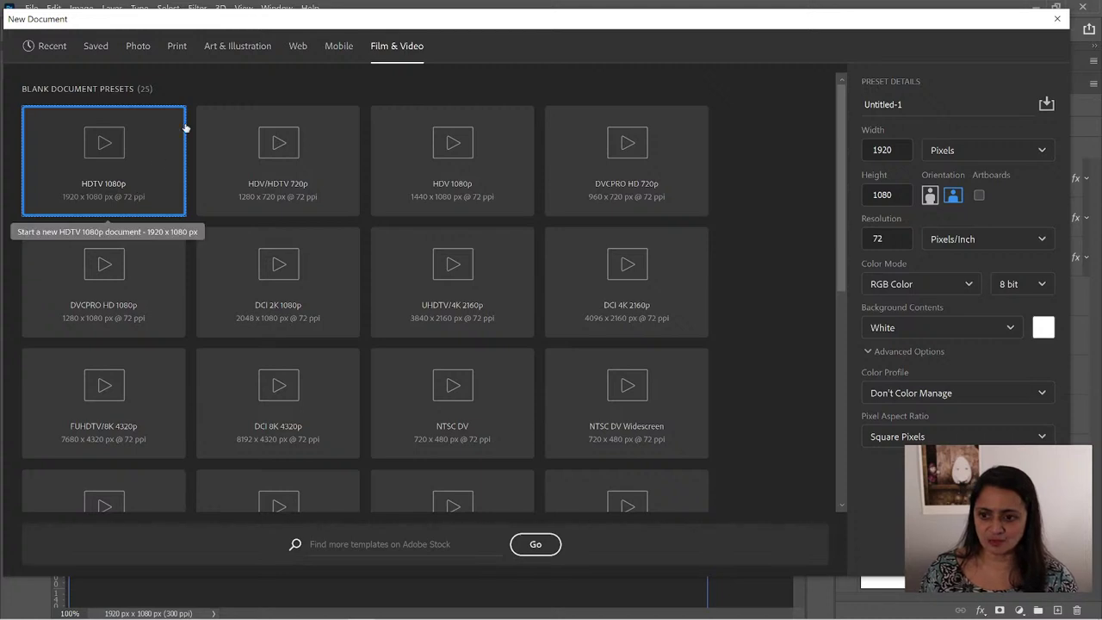
drag(396, 28, 393, 20)
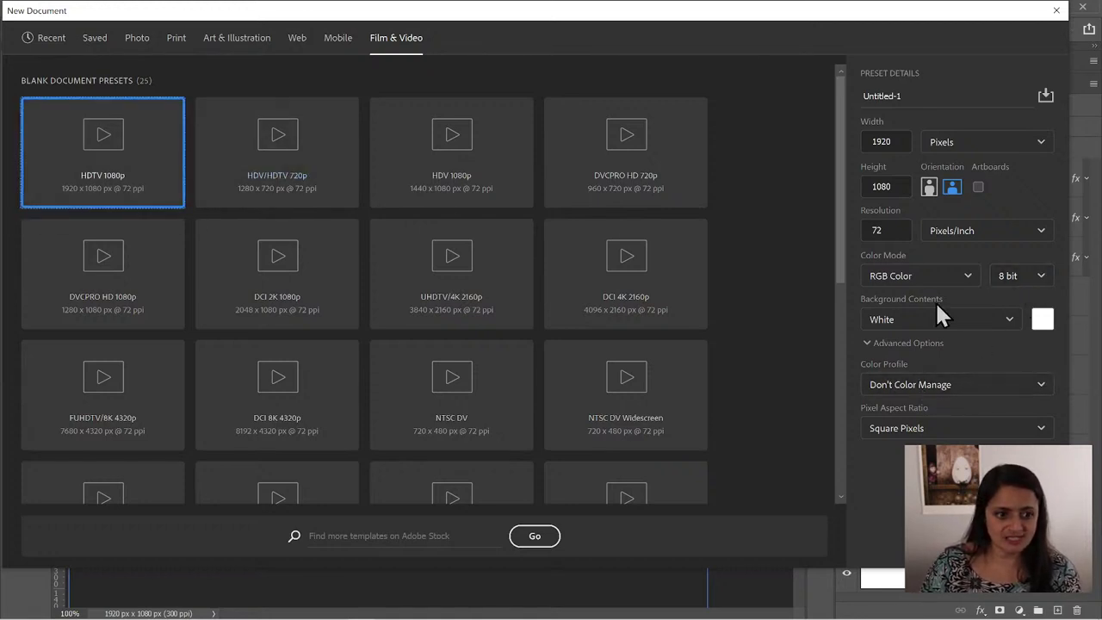
- Set the HDTV 1080p document's colour profile to Working RGB: sRGB IEC61966-2.1
click(928, 388)
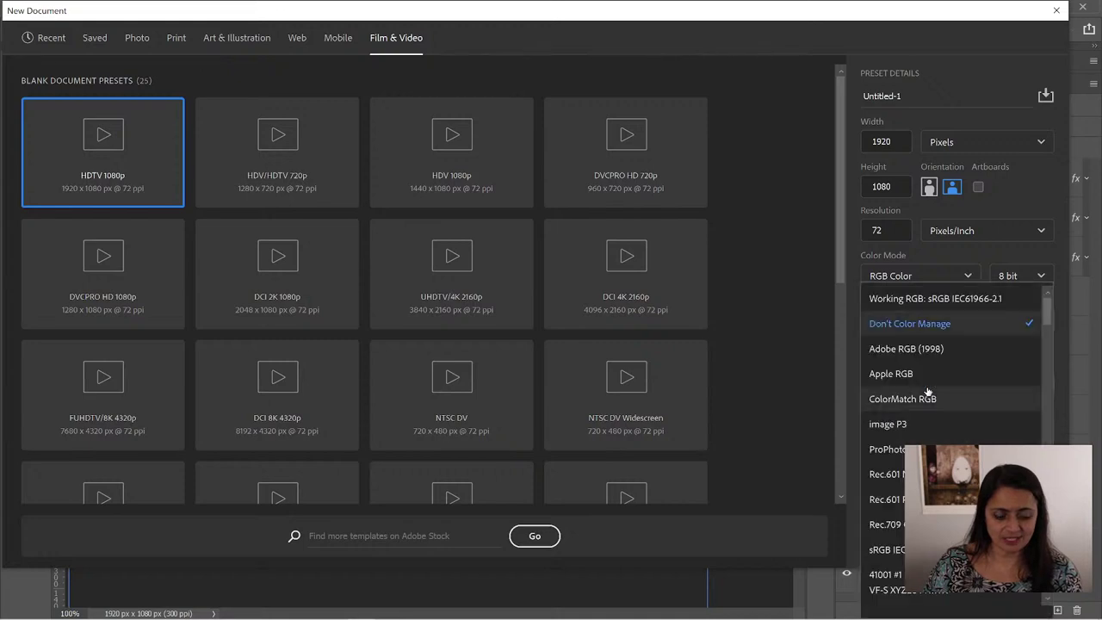
click(941, 299)
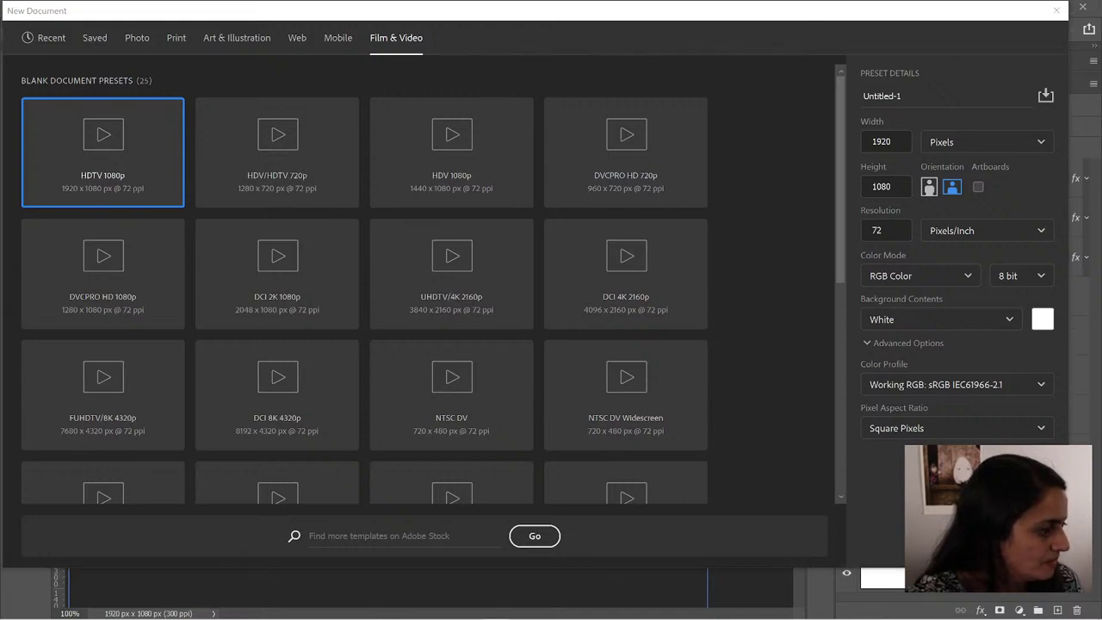
drag(1101, 35, 0, 153)
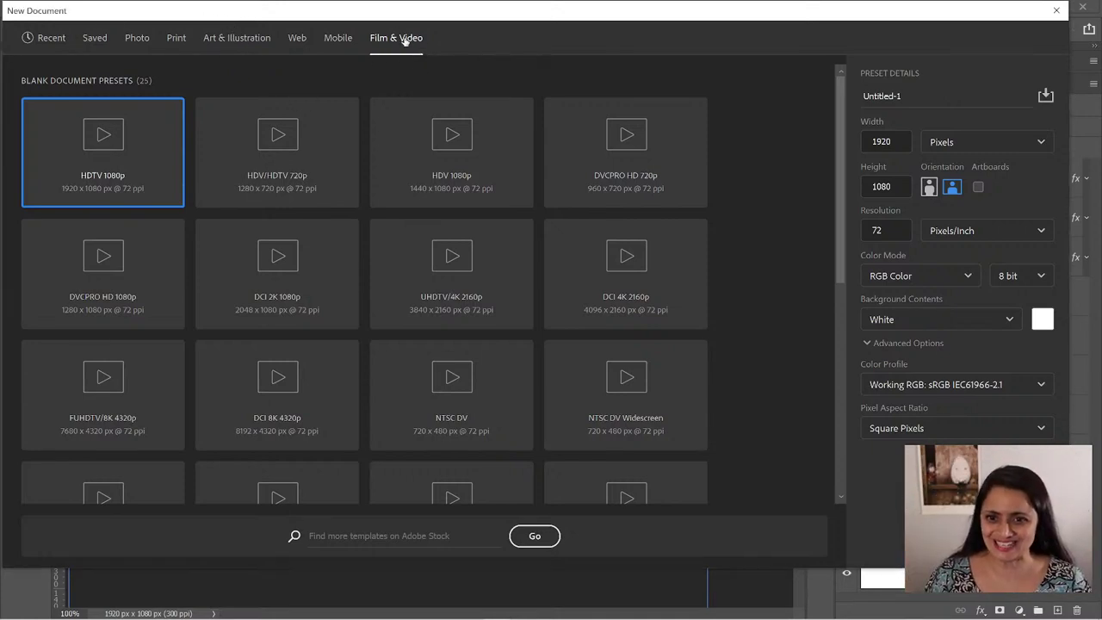
- Keep the Working RGB sRGB profile and create the blank white 1920 x 1080 Untitled-1 document
click(899, 387)
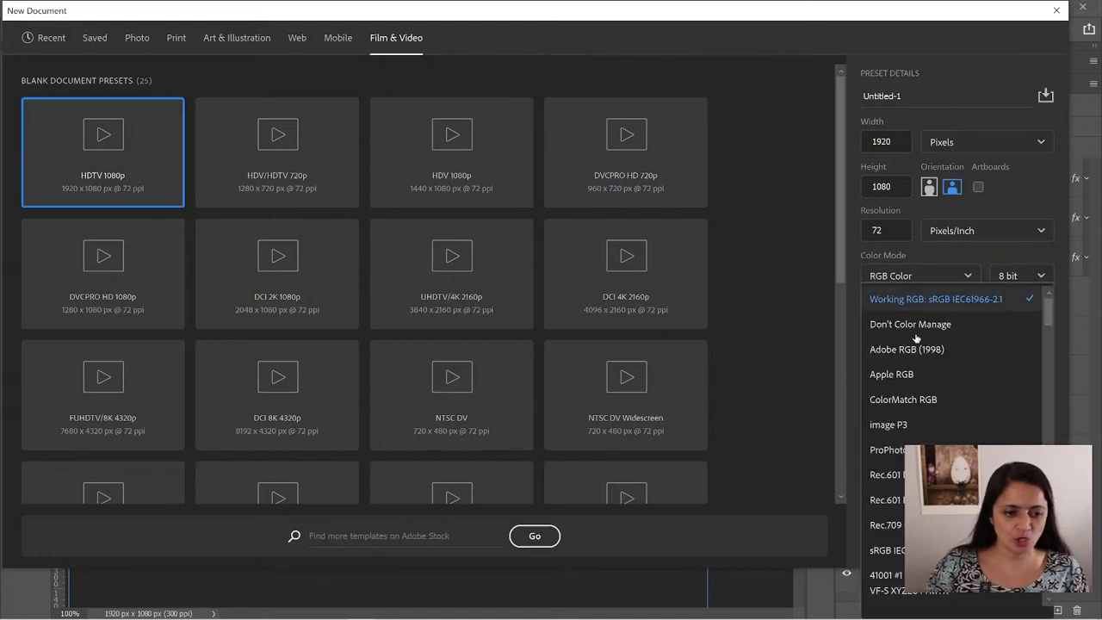
click(934, 300)
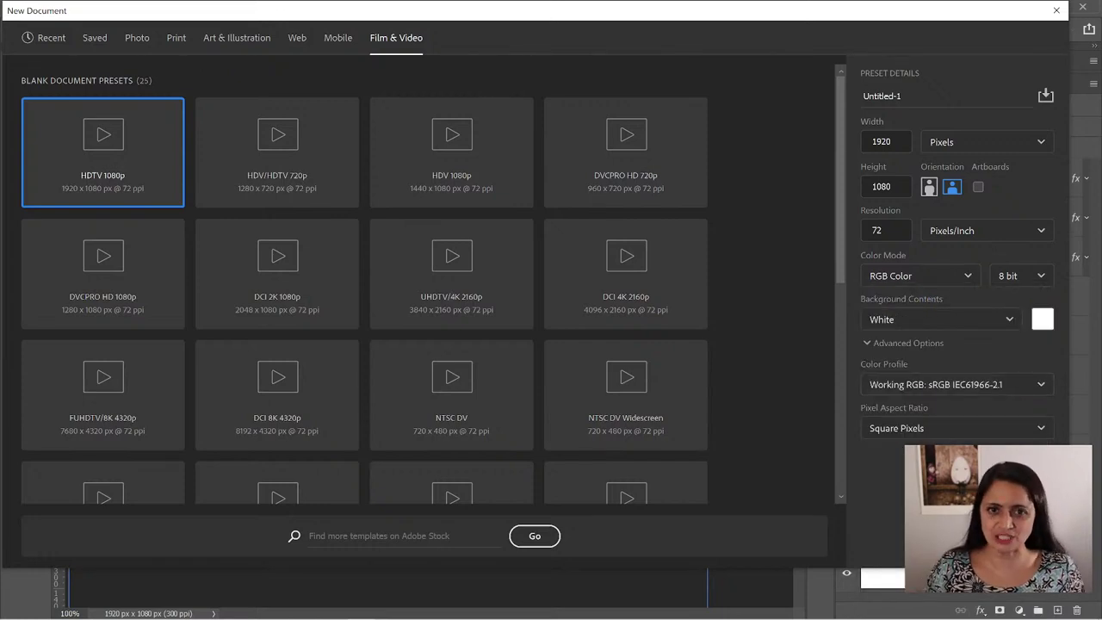
key(Return)
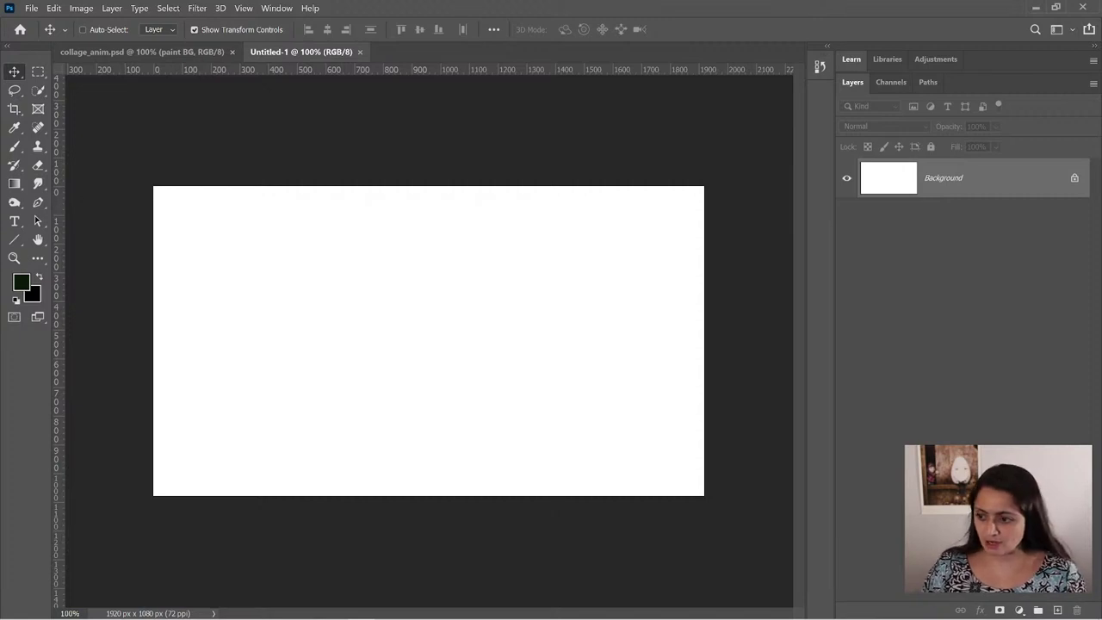
drag(2, 61, 1101, 259)
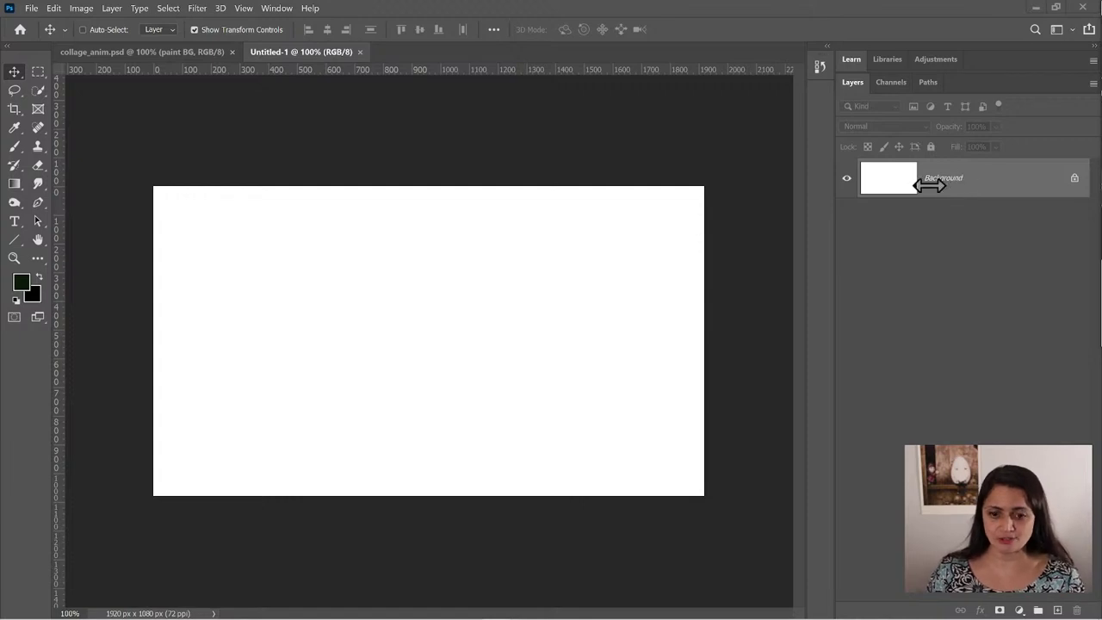
mouse_move(521, 615)
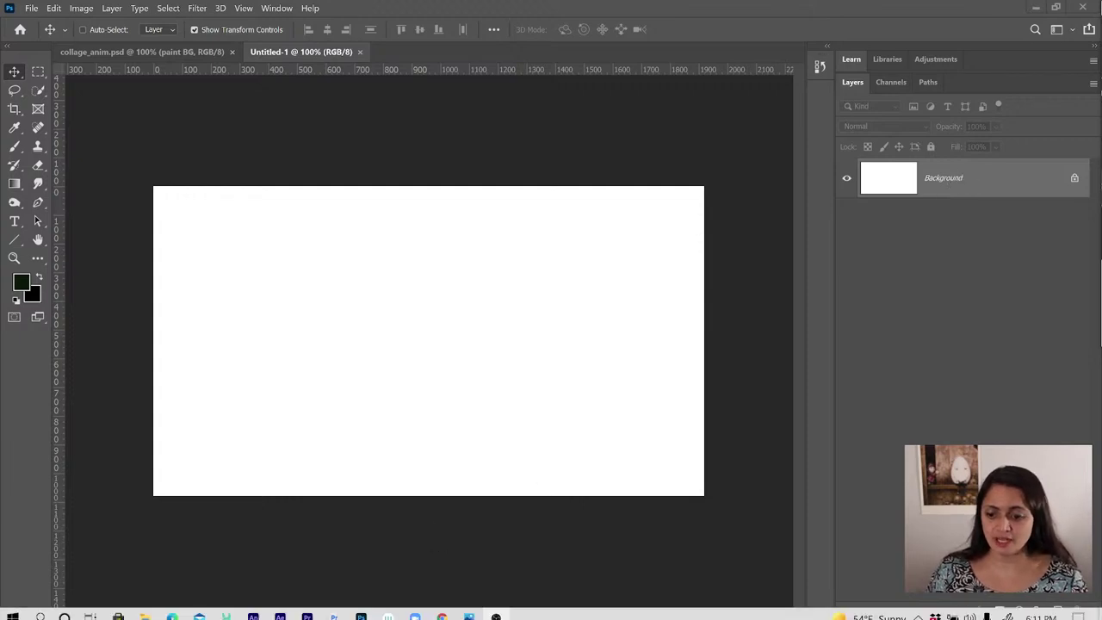
- Open the lifeOfPix folder inside KFX_tuts and delete the duplicate beach image
click(144, 609)
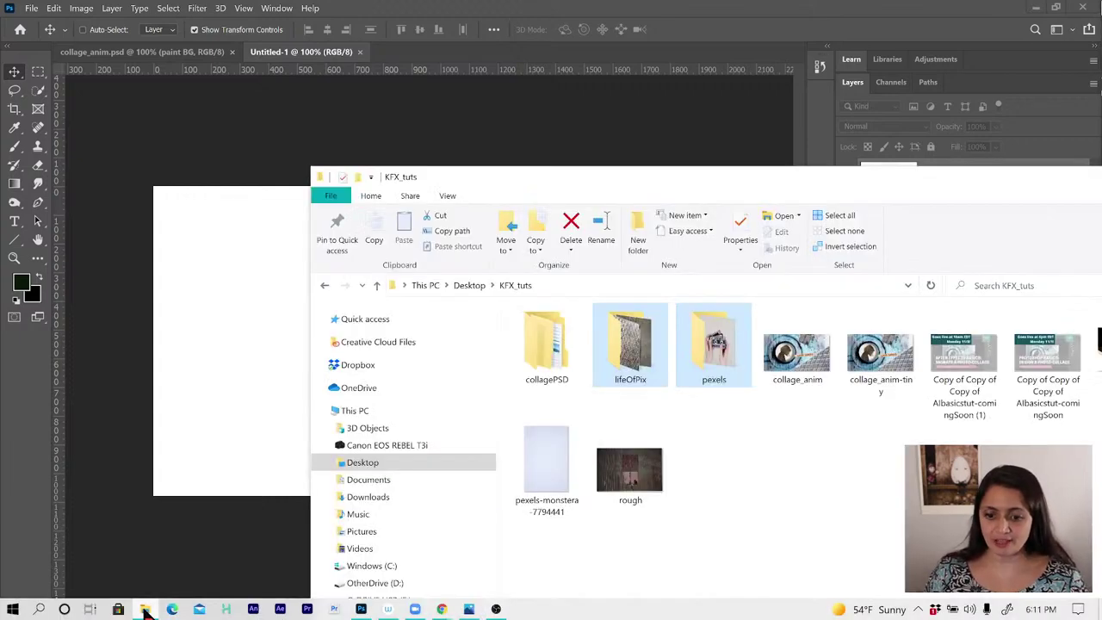
click(793, 515)
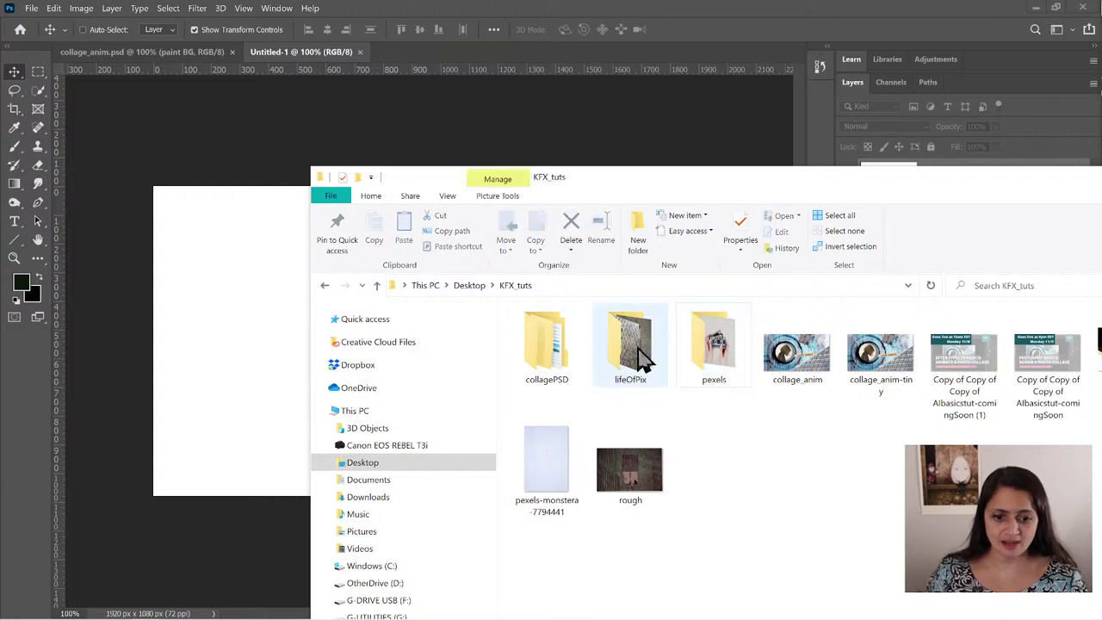
click(633, 360)
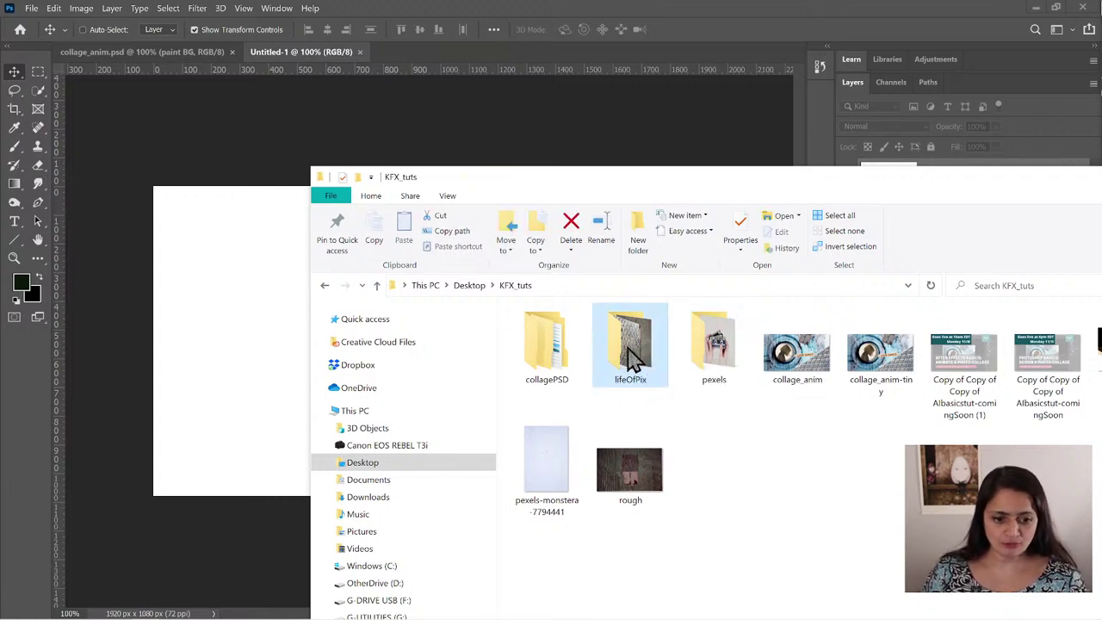
double_click(633, 360)
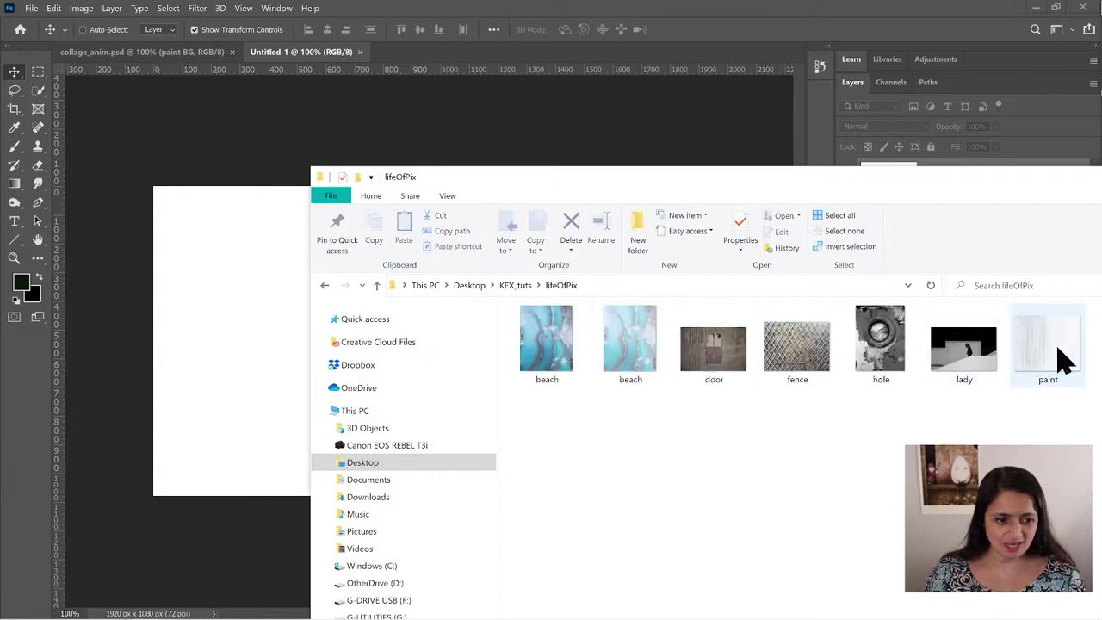
click(624, 355)
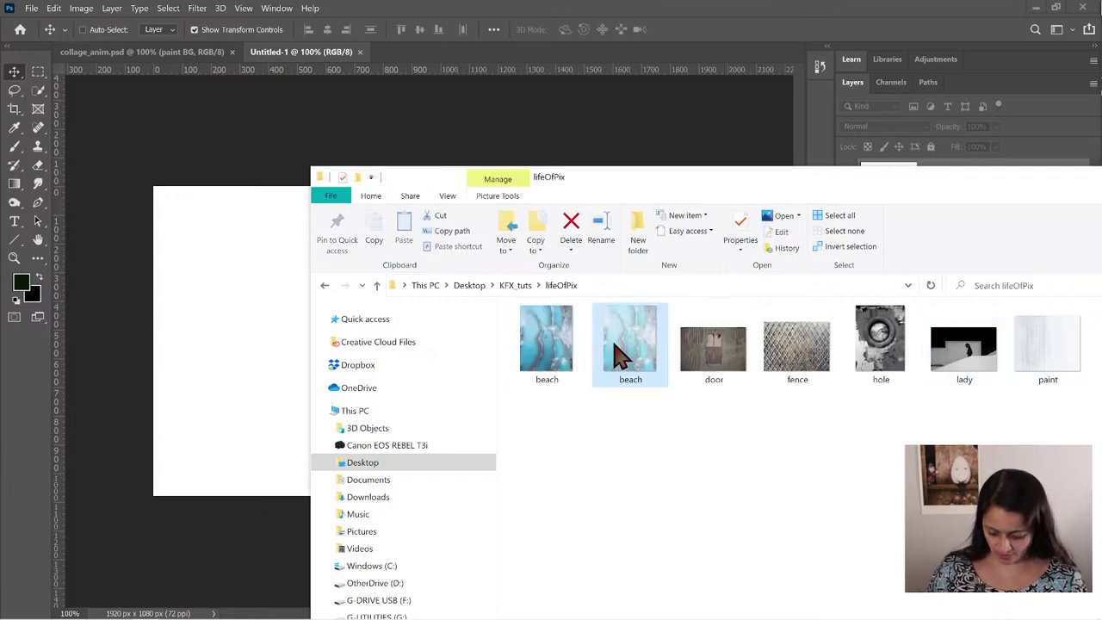
key(Delete)
- Move the Explorer window left and dismiss the paint image's options without opening it
click(966, 362)
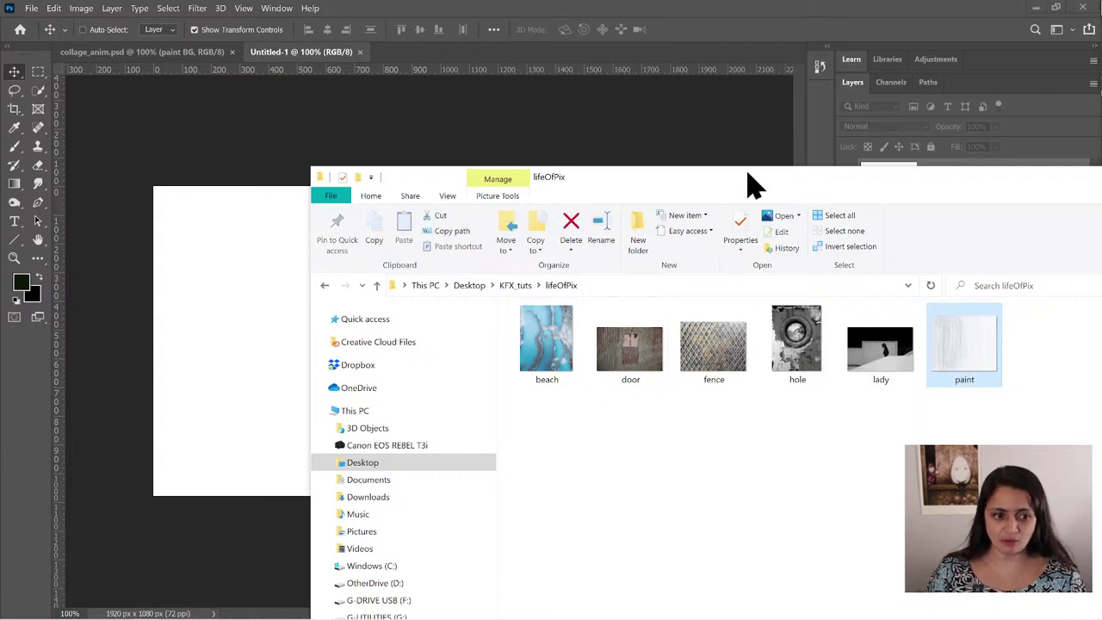
drag(722, 183, 618, 185)
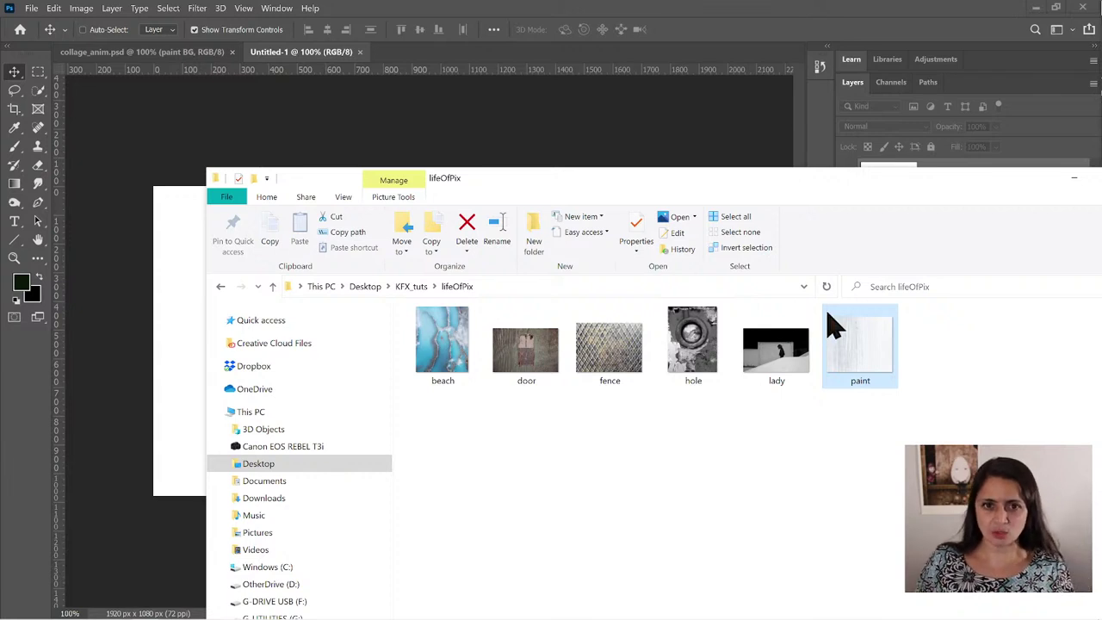
double_click(848, 344)
right_click(851, 345)
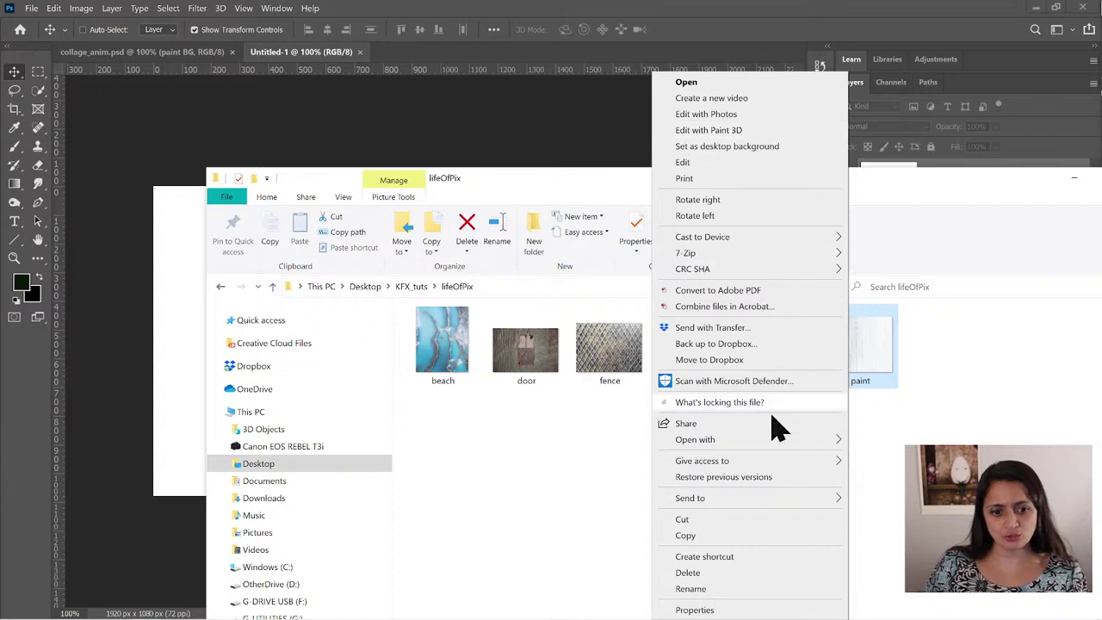
mouse_move(767, 441)
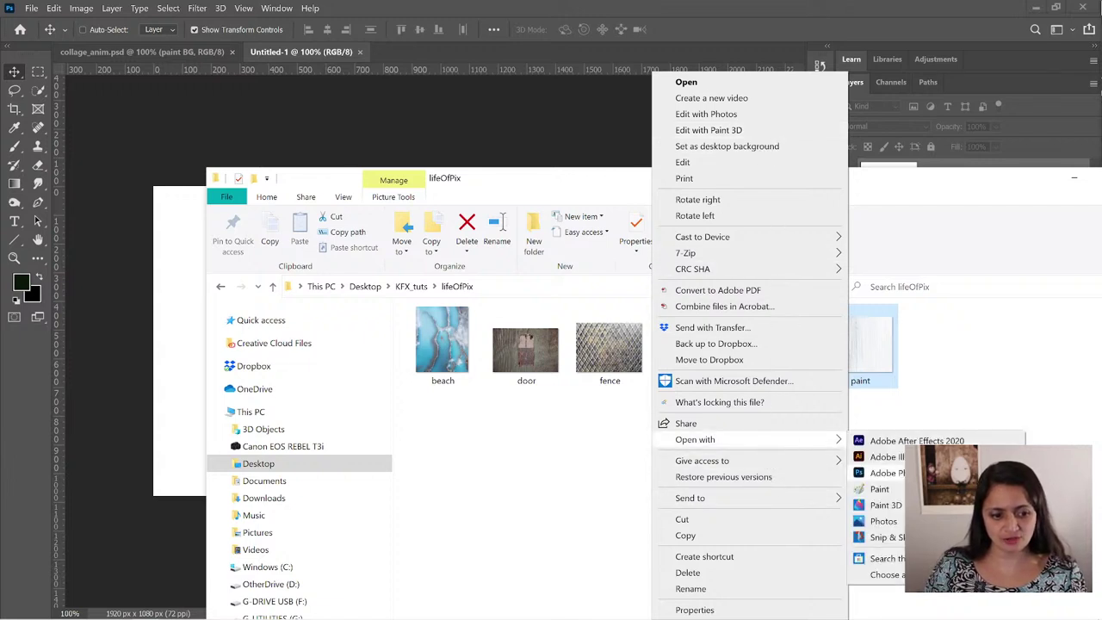
click(509, 484)
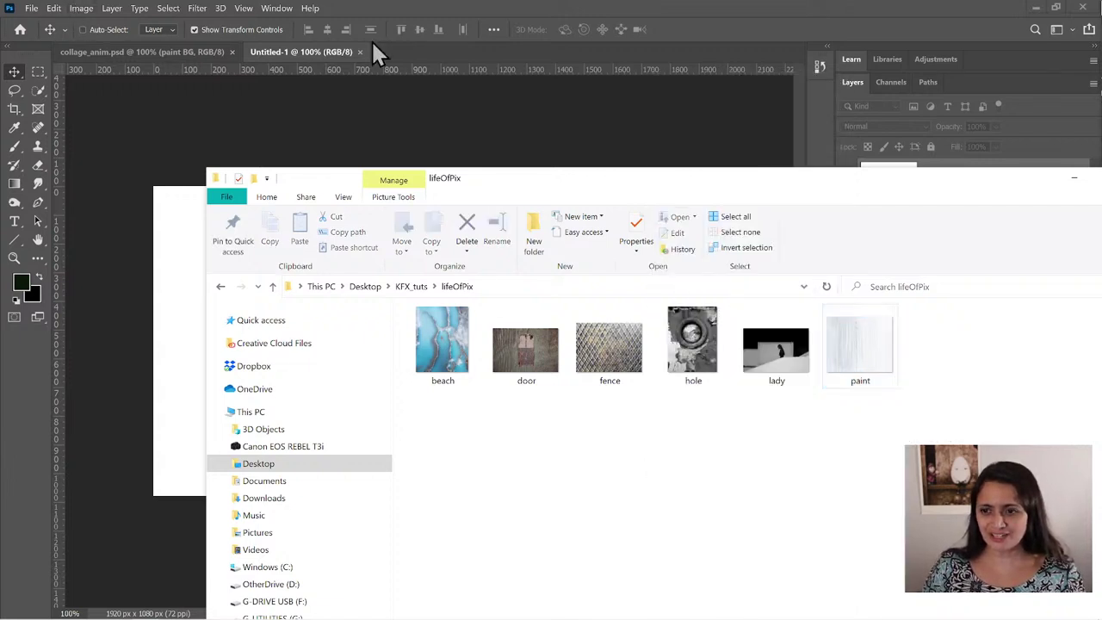
- Open the beach, door, fence, hole, lady and paint images from lifeOfPix together
click(378, 5)
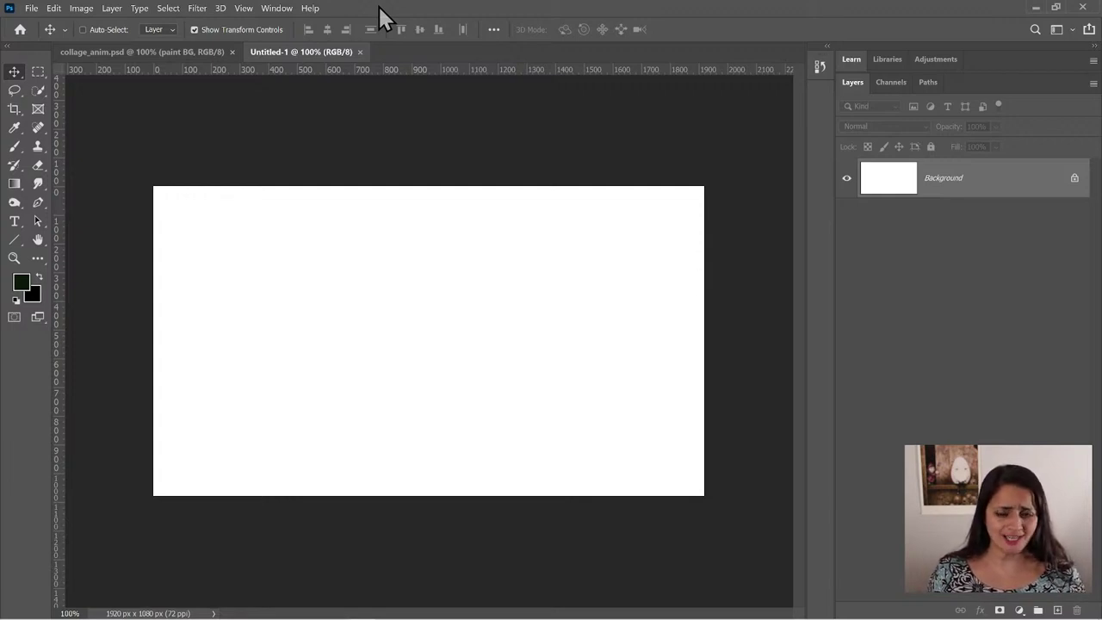
click(31, 8)
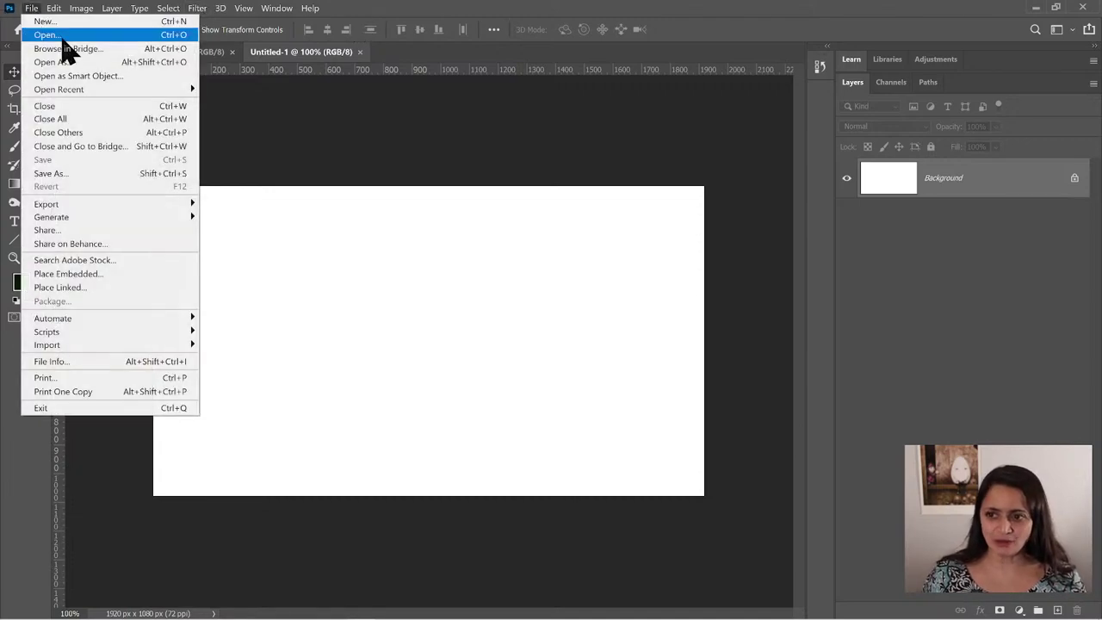
click(64, 36)
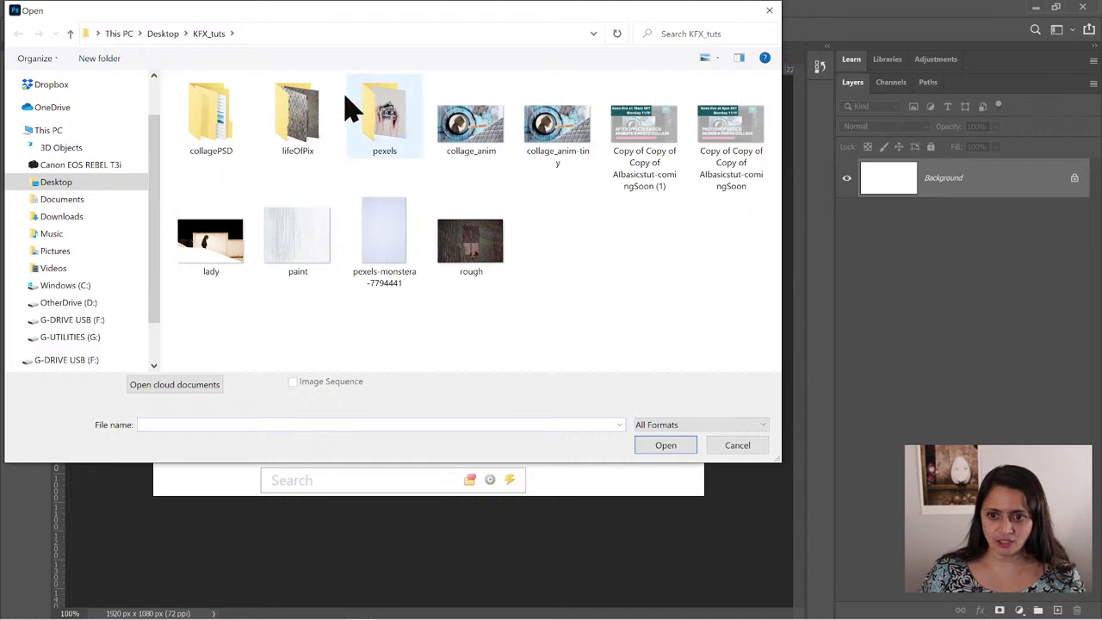
double_click(297, 111)
click(202, 126)
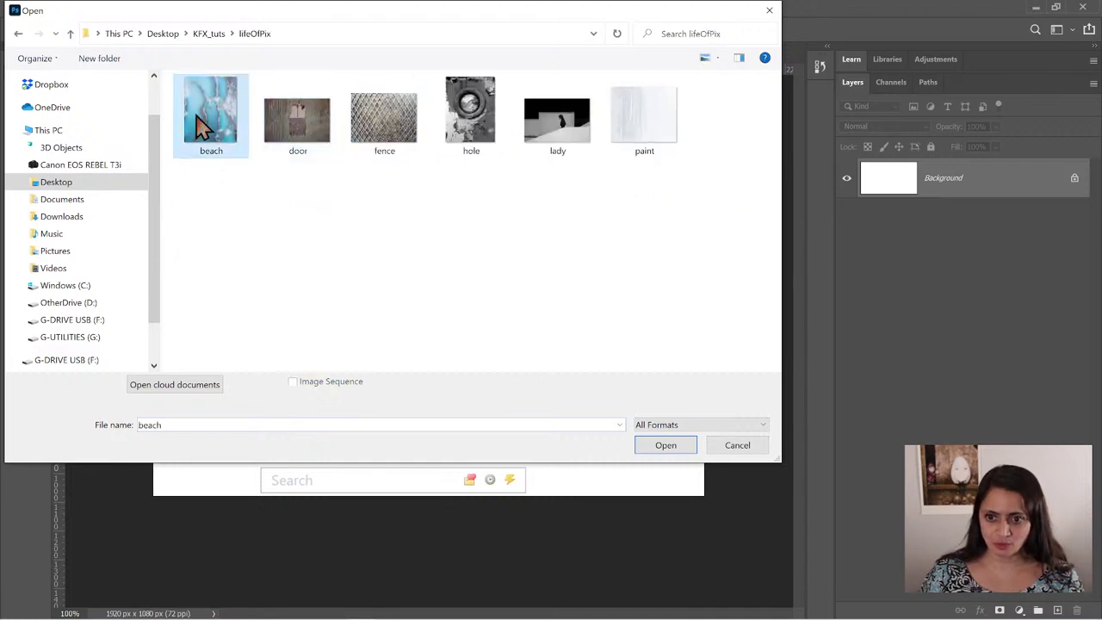
shift+click(642, 113)
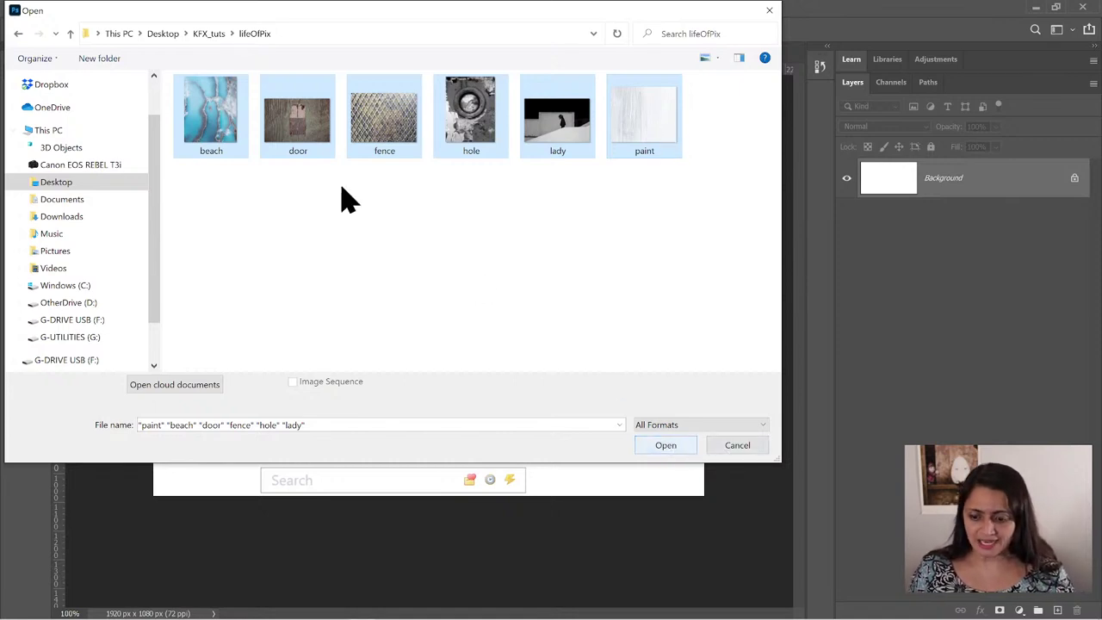
click(668, 445)
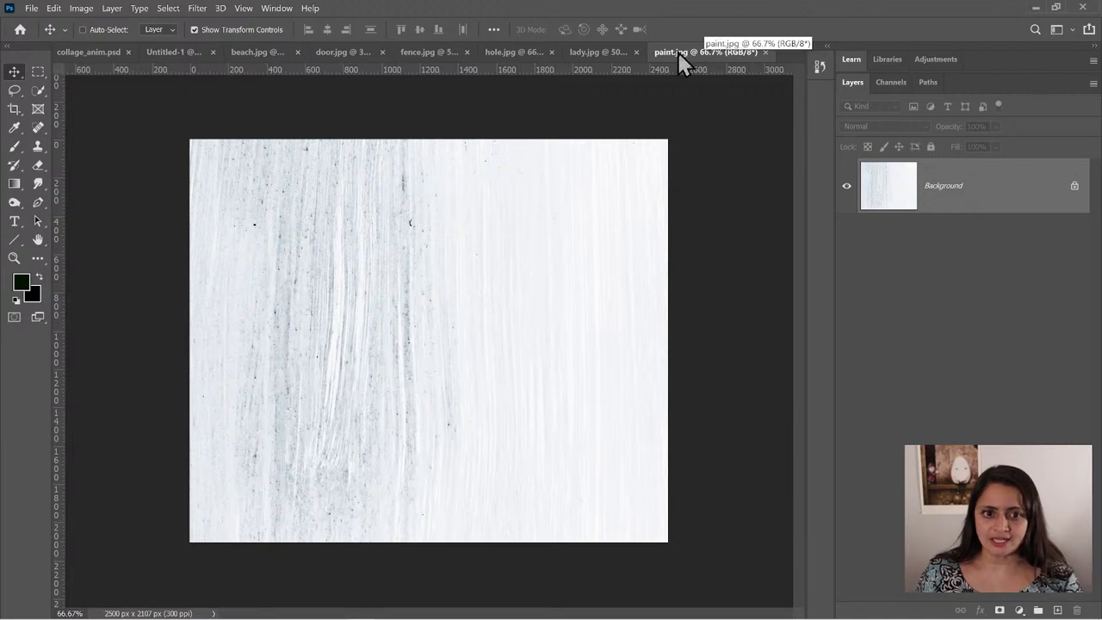
- Open the tape image from KFX_tuts > pexels, then switch to the paint.jpg document
click(31, 10)
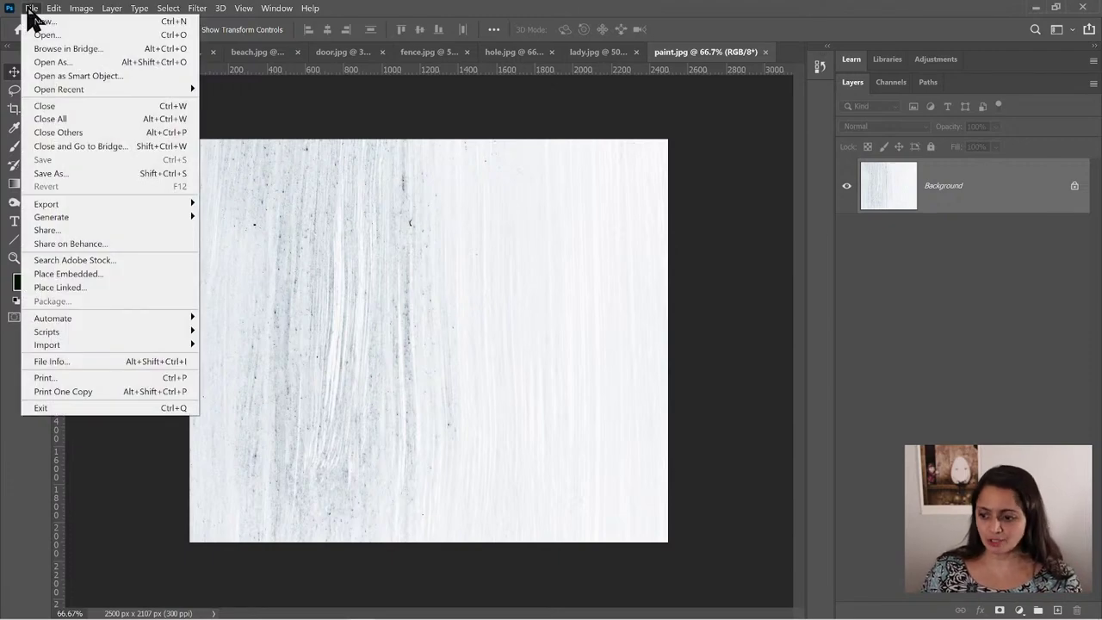
click(62, 36)
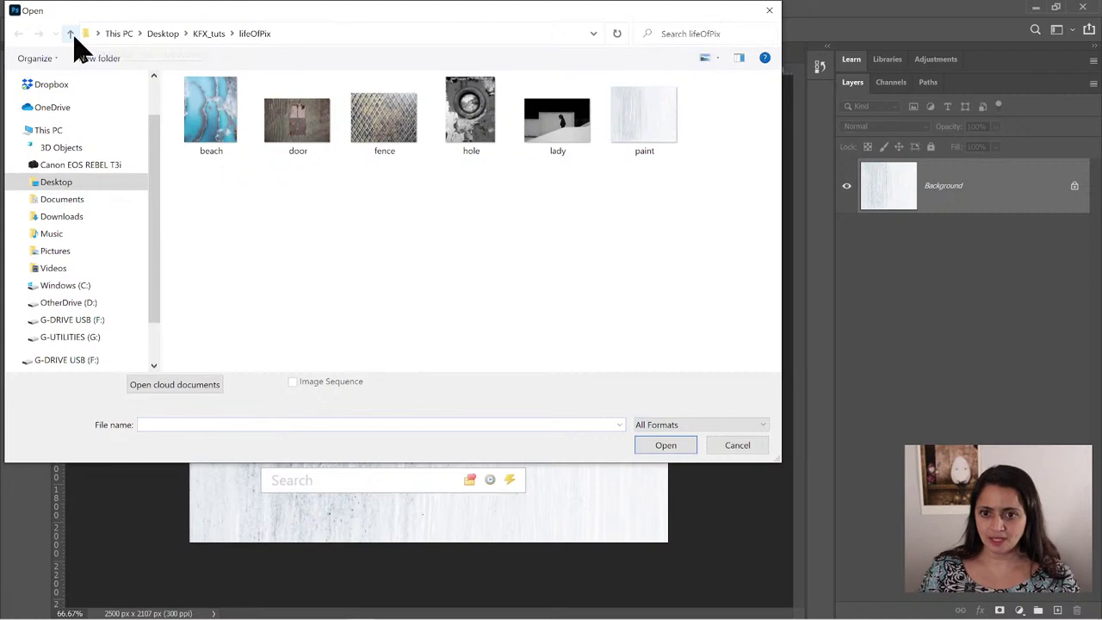
click(215, 36)
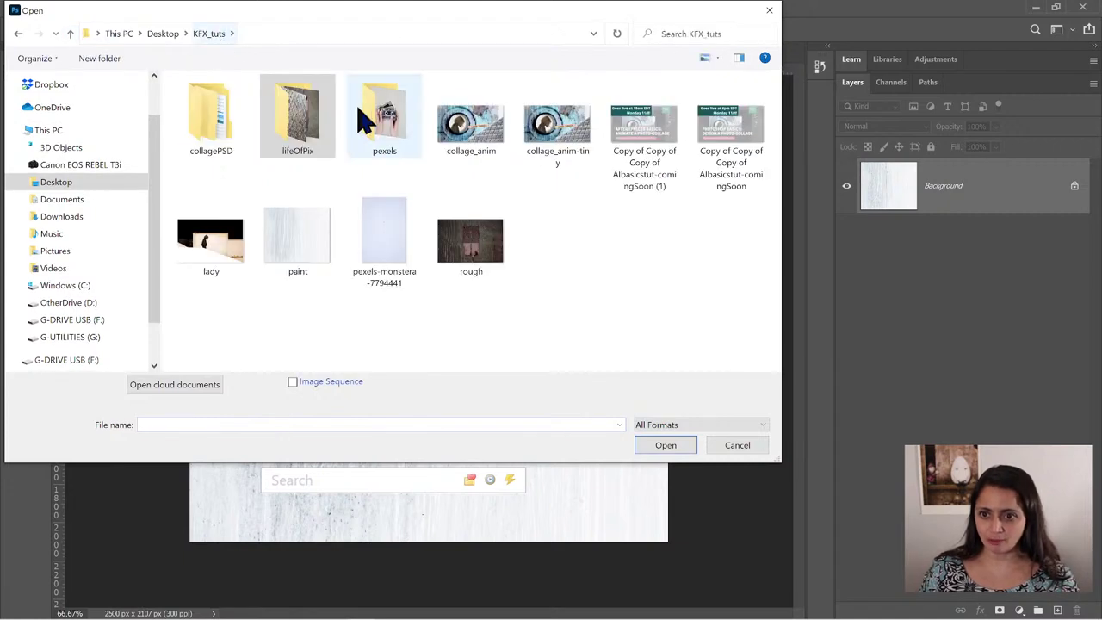
double_click(383, 116)
click(210, 122)
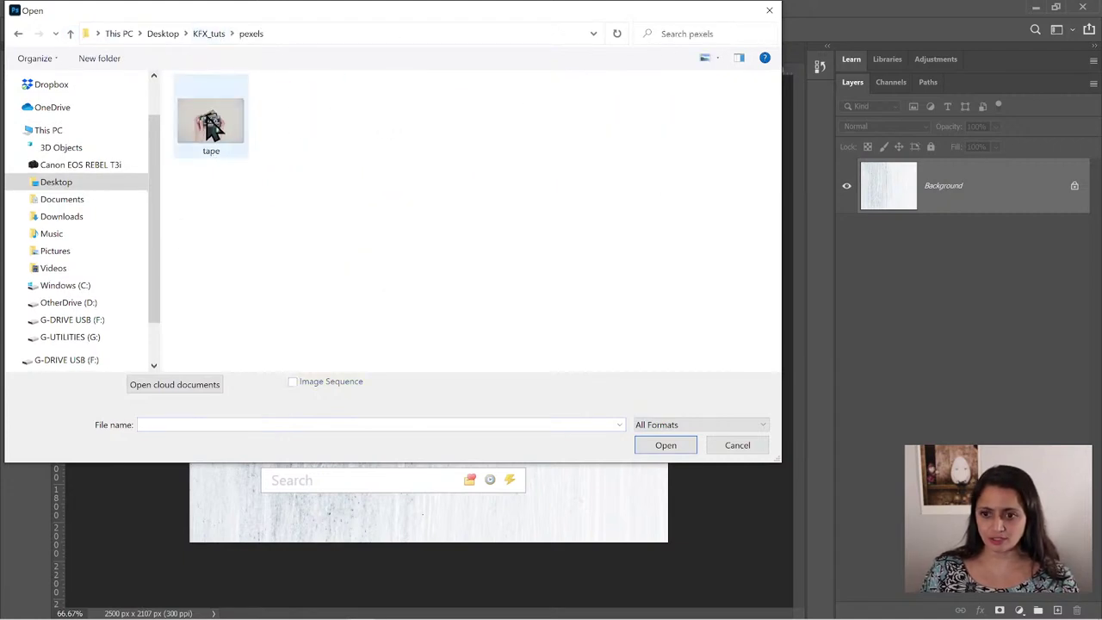
click(666, 445)
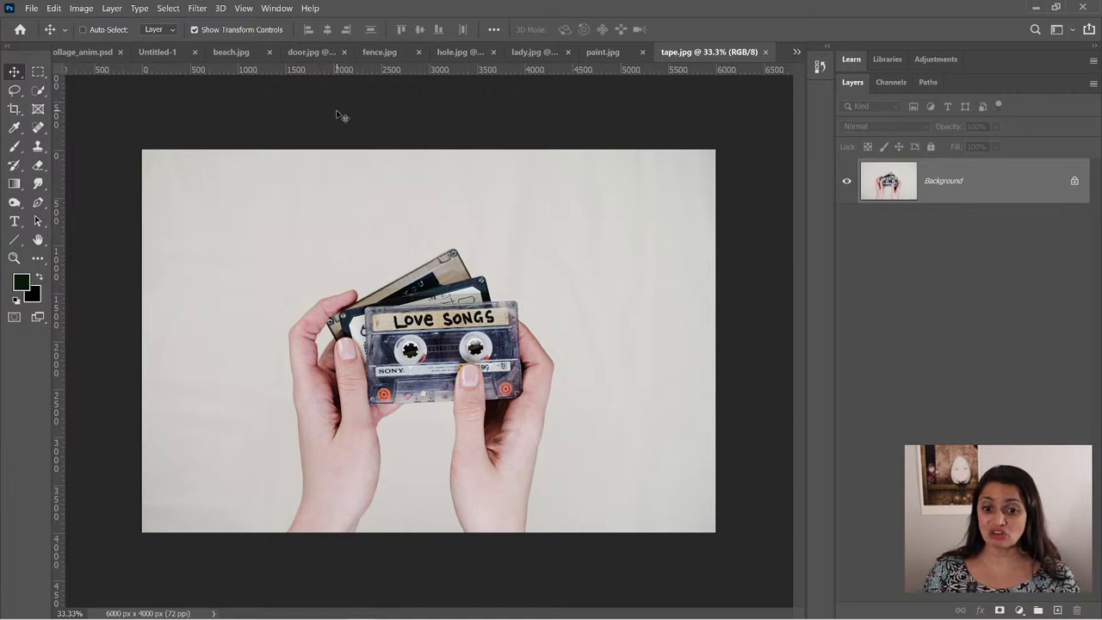
click(603, 52)
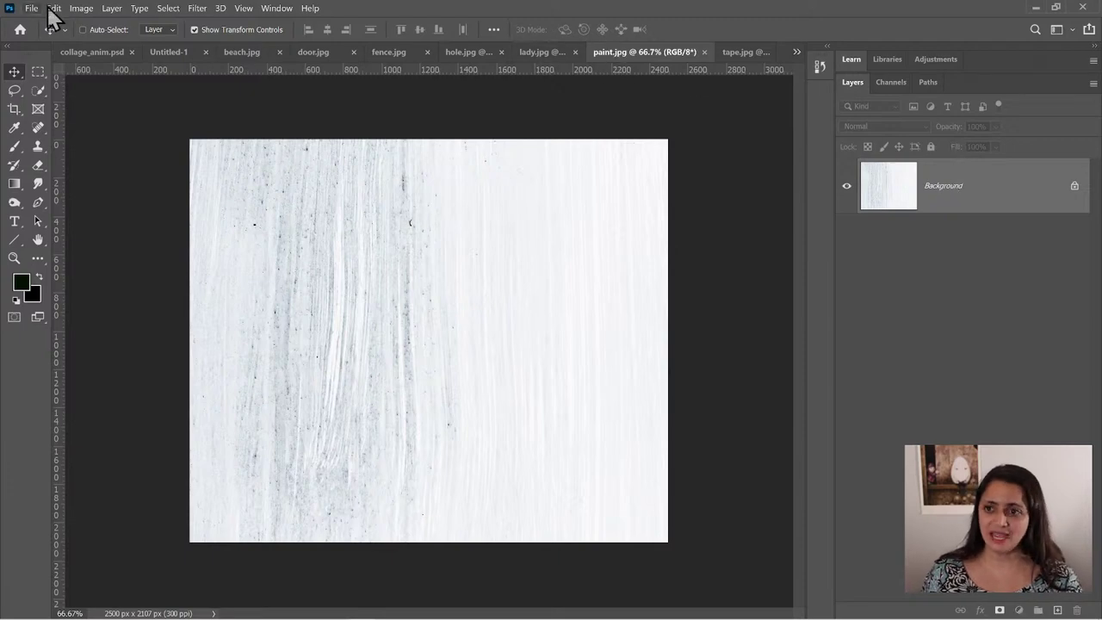
- Select the entire paint.jpg canvas and copy the paint texture
click(168, 9)
click(170, 21)
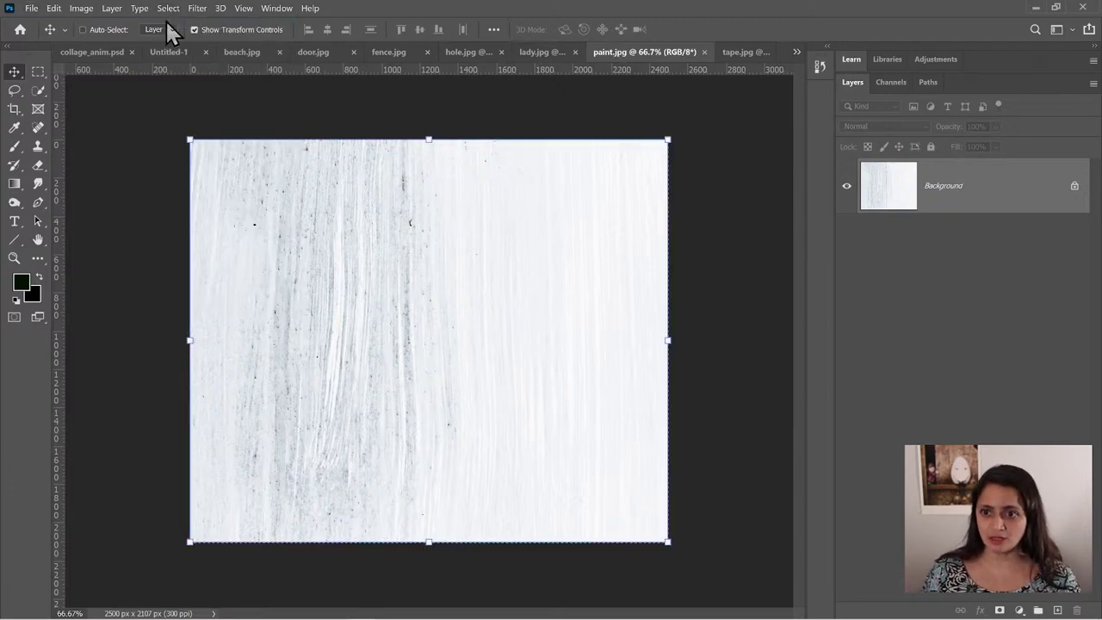
click(53, 8)
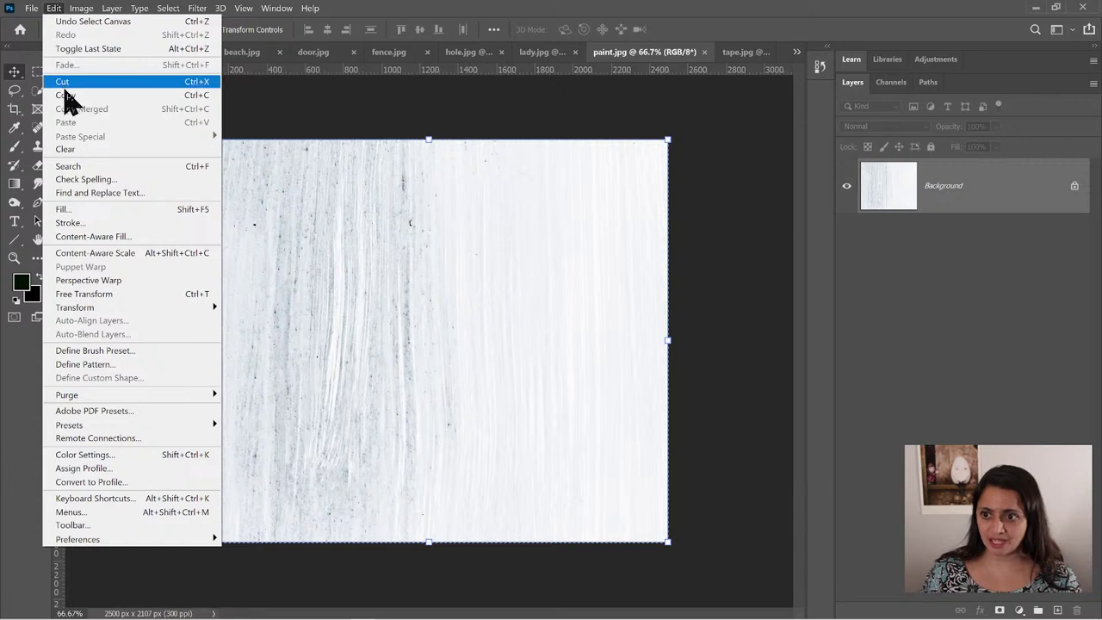
click(66, 97)
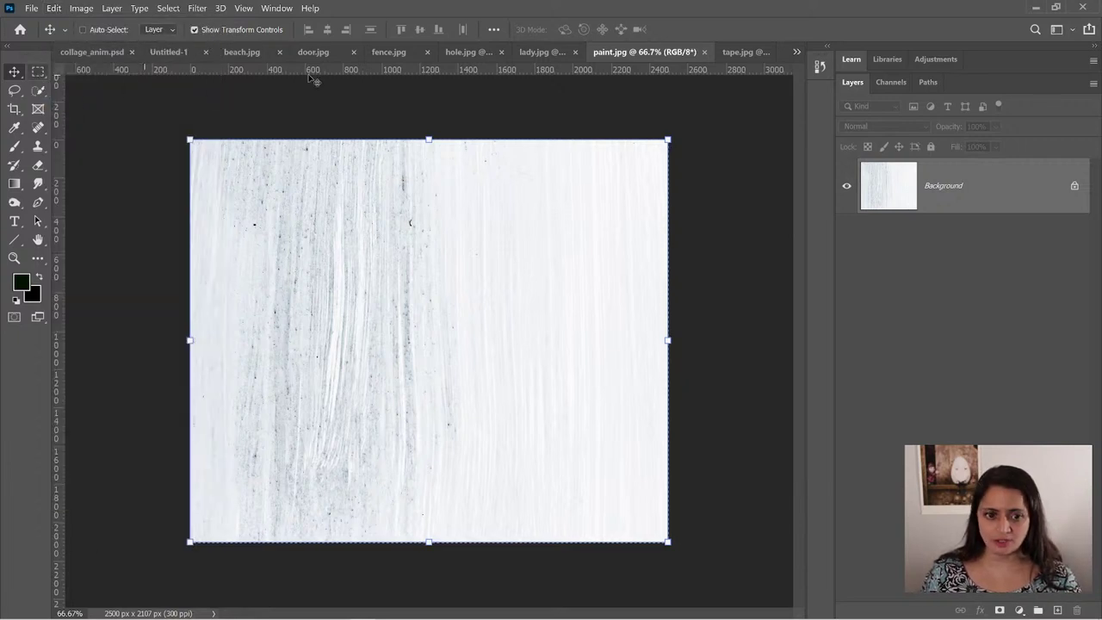
click(250, 29)
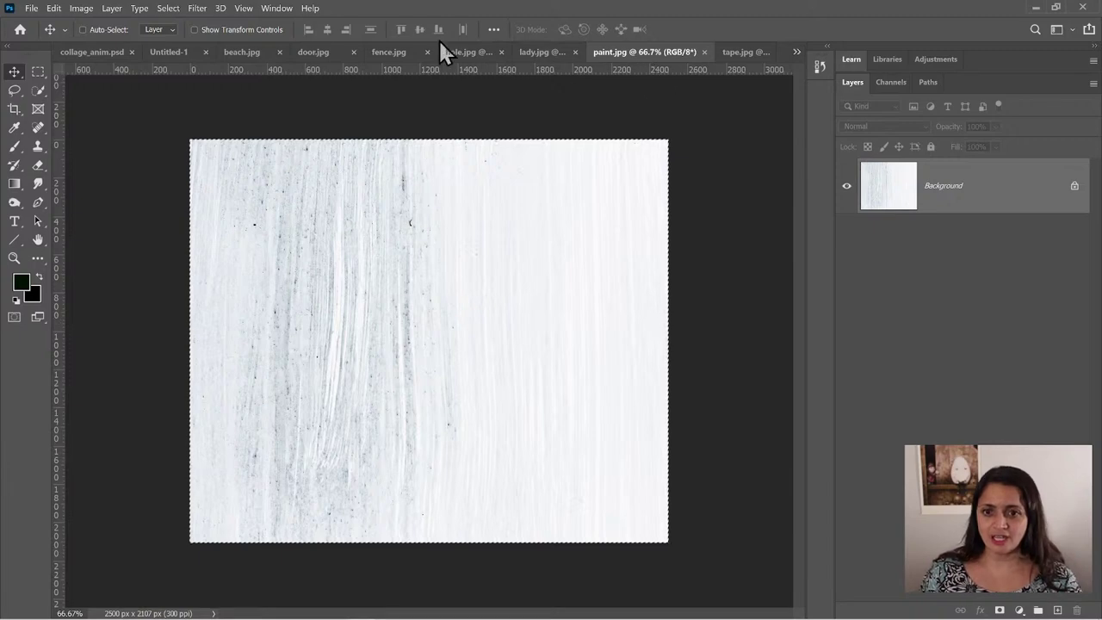
- Paste the paint texture into Untitled-1 as Layer 1
click(159, 52)
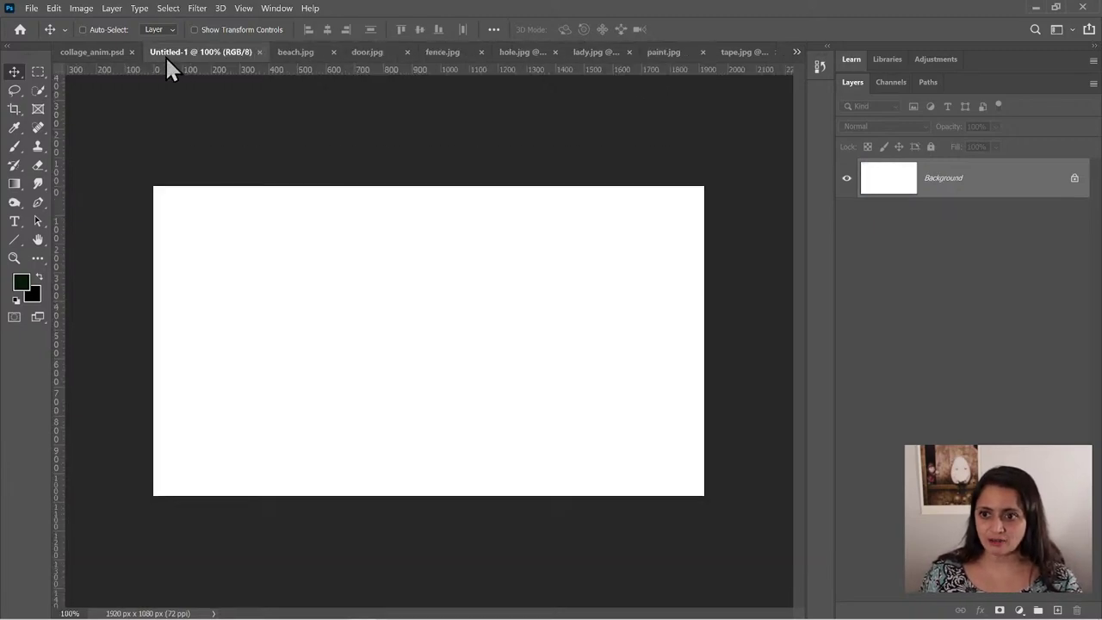
click(47, 8)
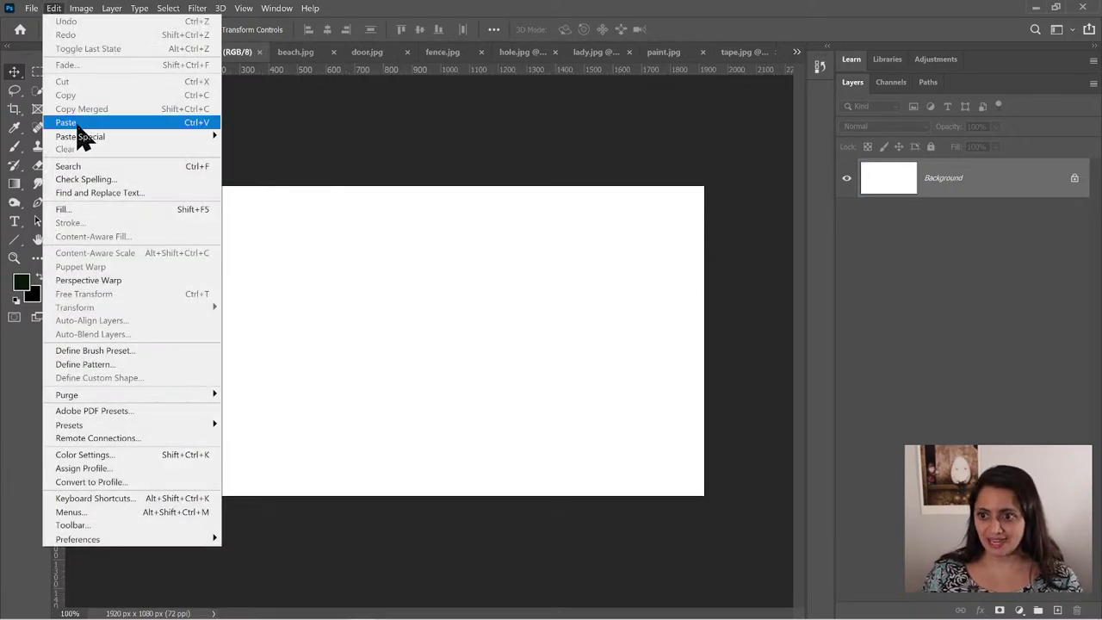
click(76, 123)
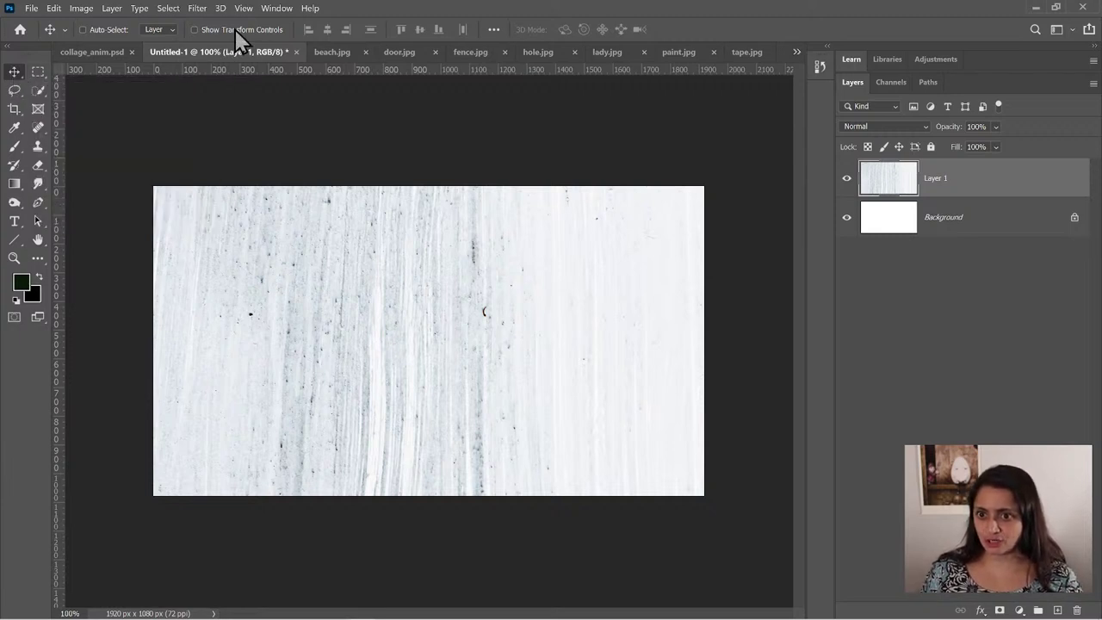
- Zoom out to 33.3% and drag Layer 1's paint texture upward until it fills the canvas
click(195, 29)
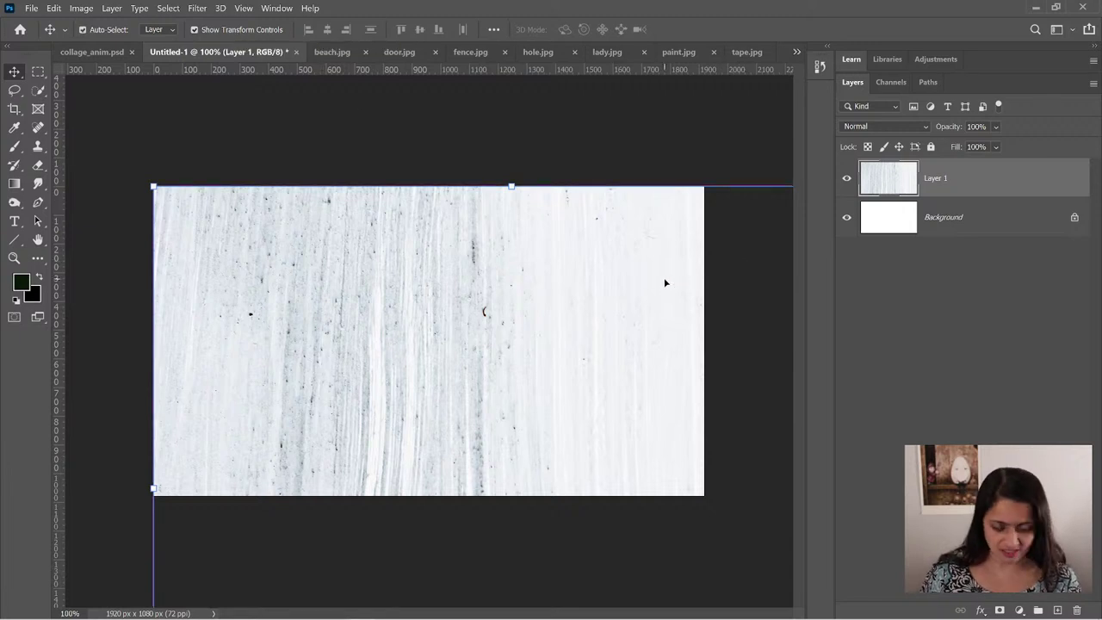
click(13, 257)
alt+click(378, 253)
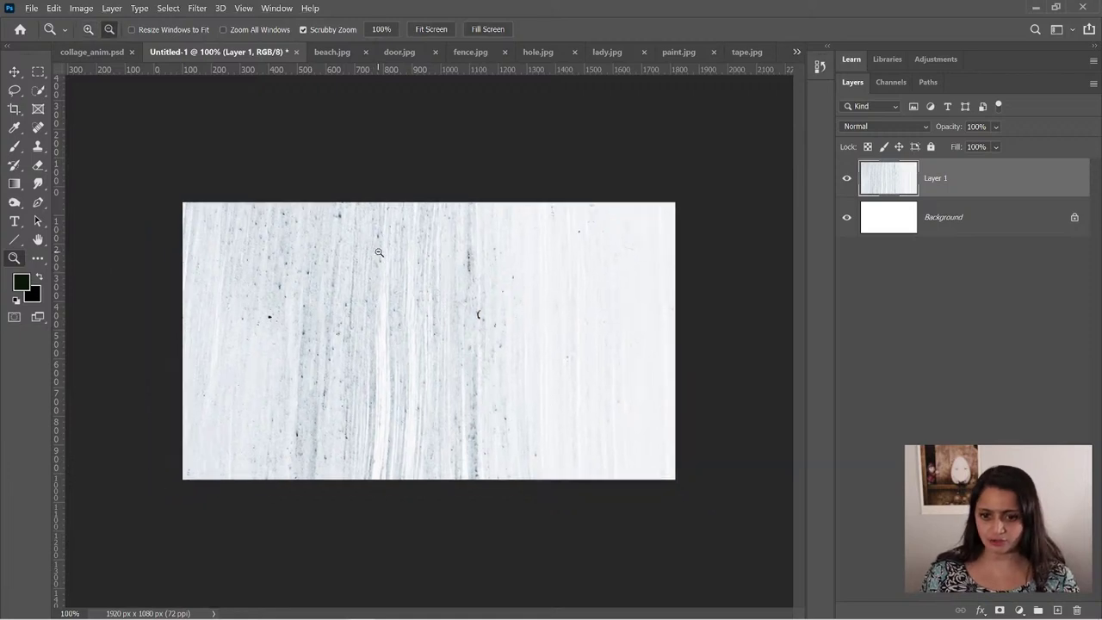
alt+click(450, 285)
alt+click(466, 319)
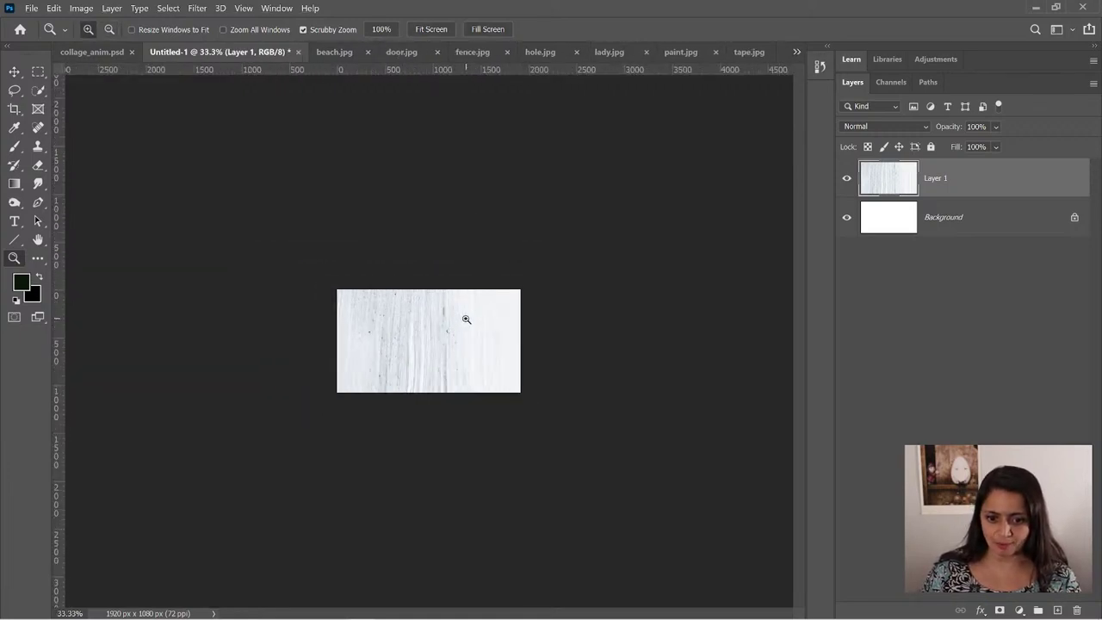
click(14, 71)
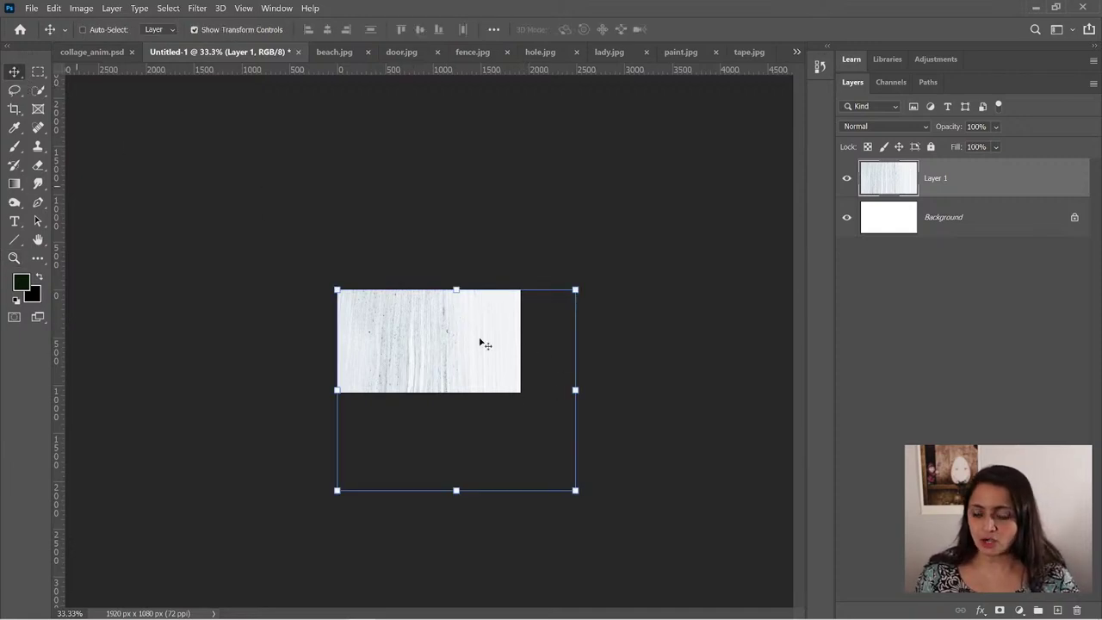
drag(475, 370, 465, 327)
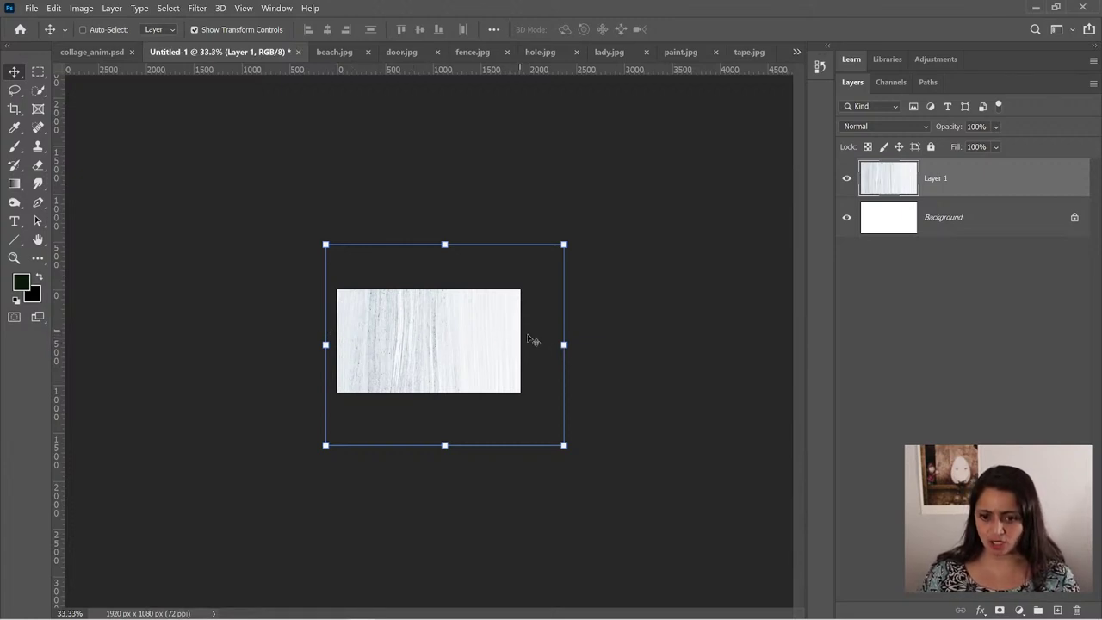
drag(506, 355, 499, 358)
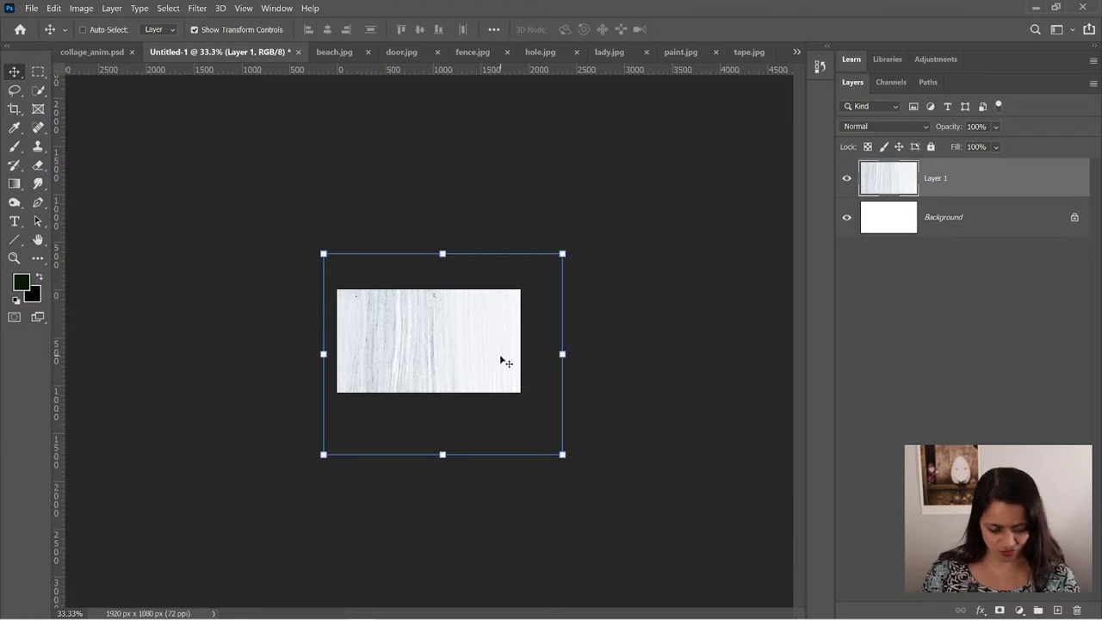
key(ctrl+plus)
key(ctrl+plus)
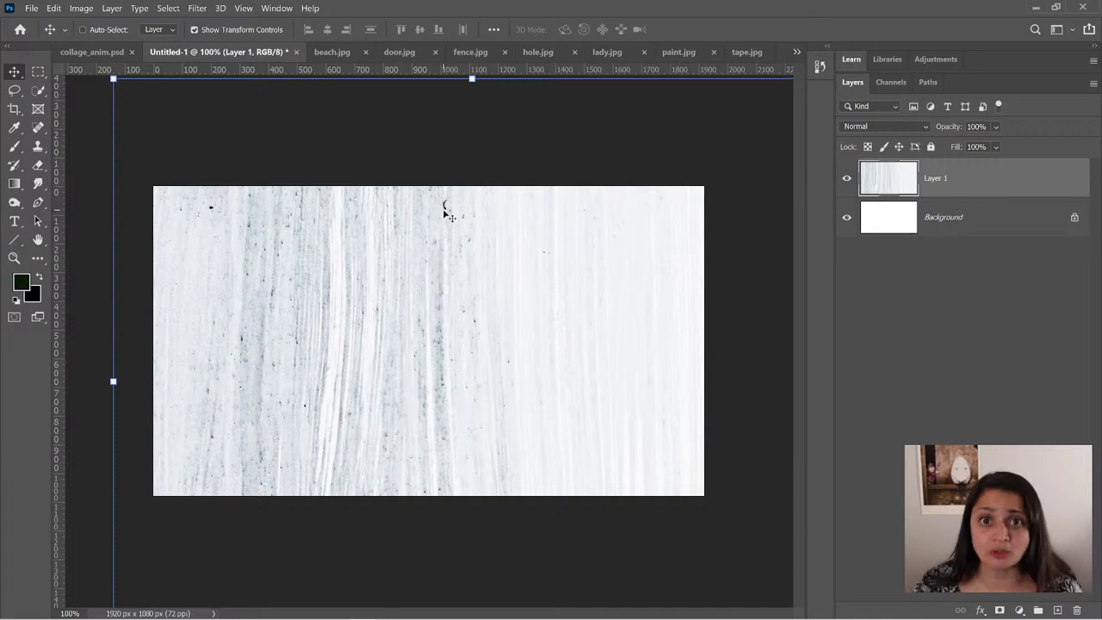
drag(556, 376, 554, 348)
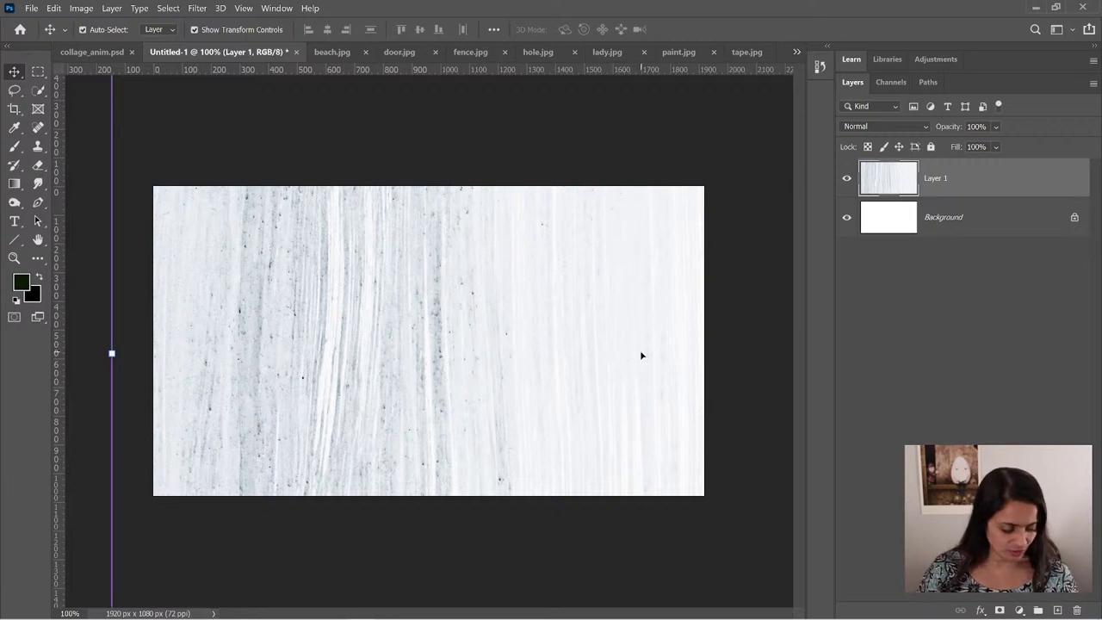
key(ctrl+minus)
key(ctrl+minus)
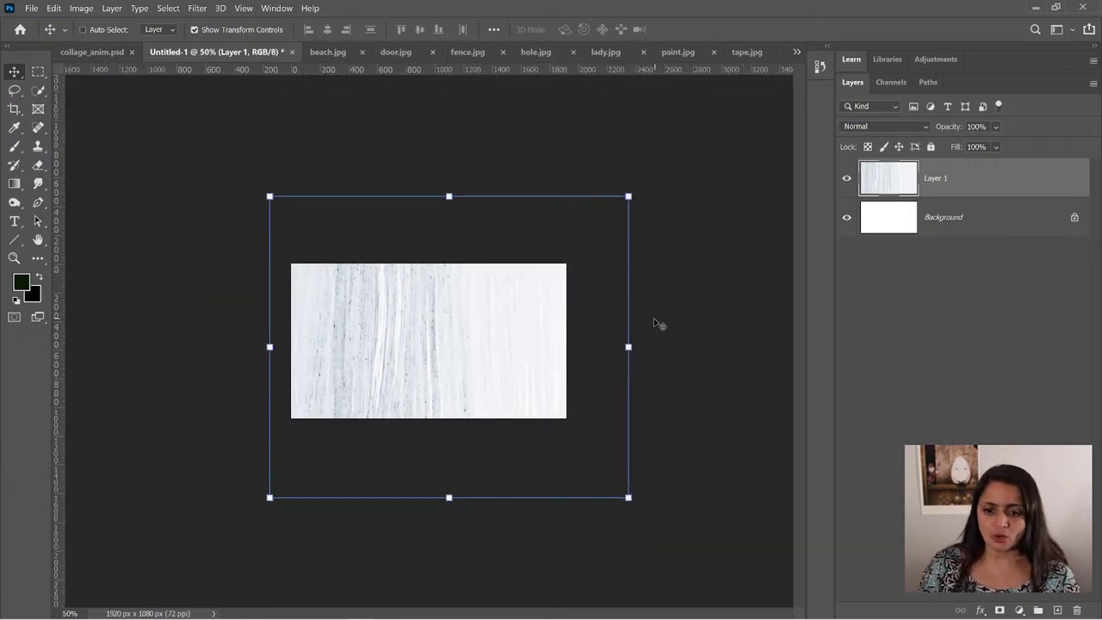
- Zoom to 66.7% and rename Layer 1 to 'paint' in the Layers panel
key(ctrl+plus)
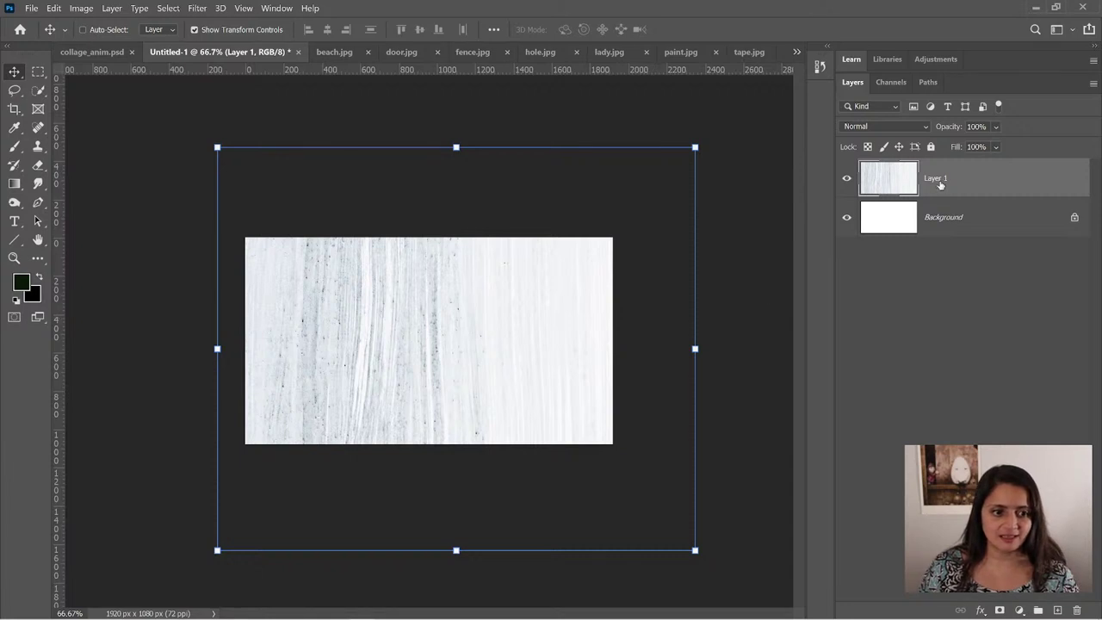
double_click(936, 178)
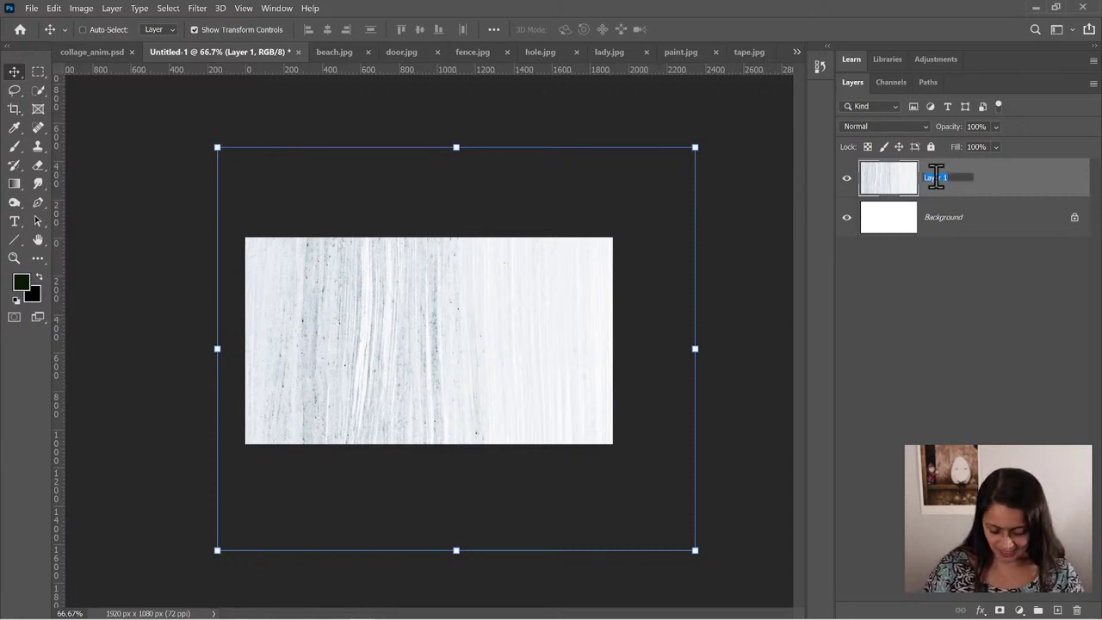
text(paint)
key(Return)
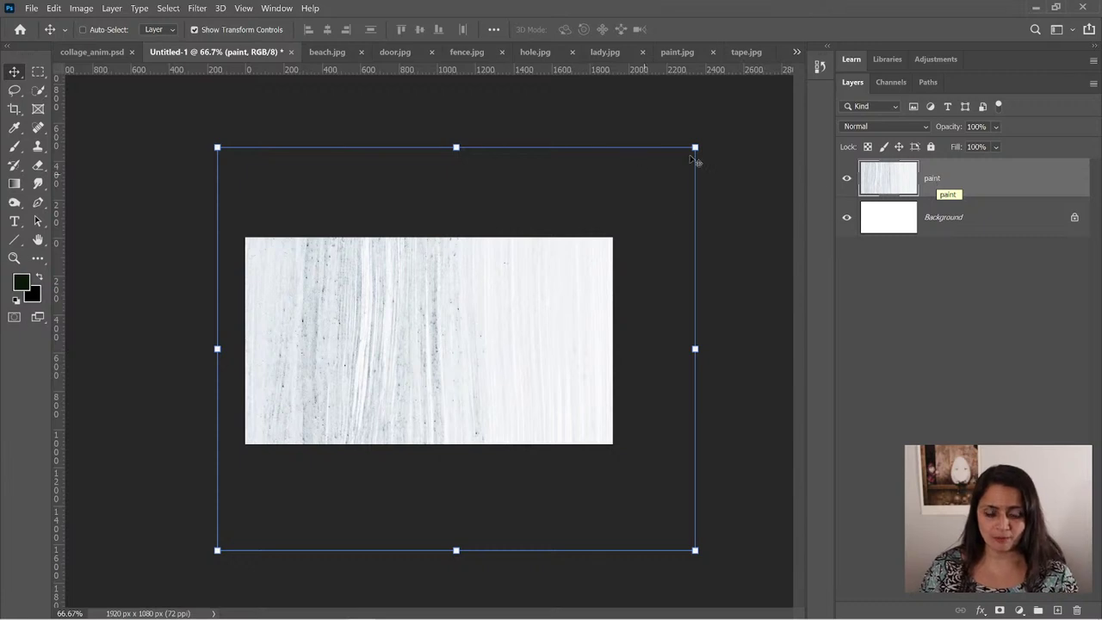
- Save Untitled-1 as photocollage-work.psd in the KFX_tuts folder
click(31, 8)
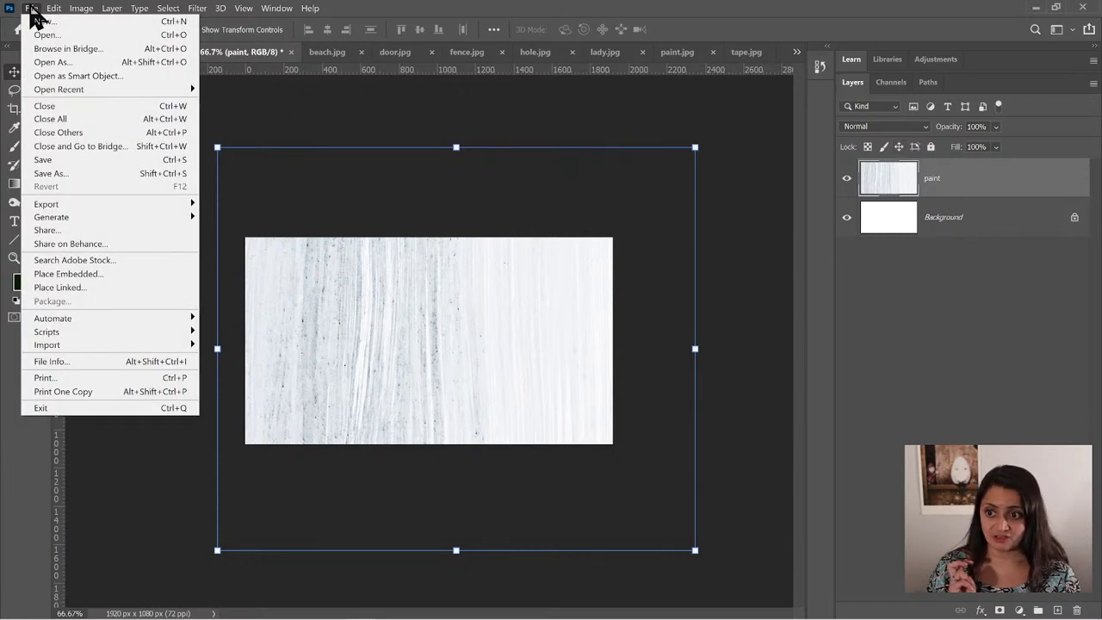
click(52, 173)
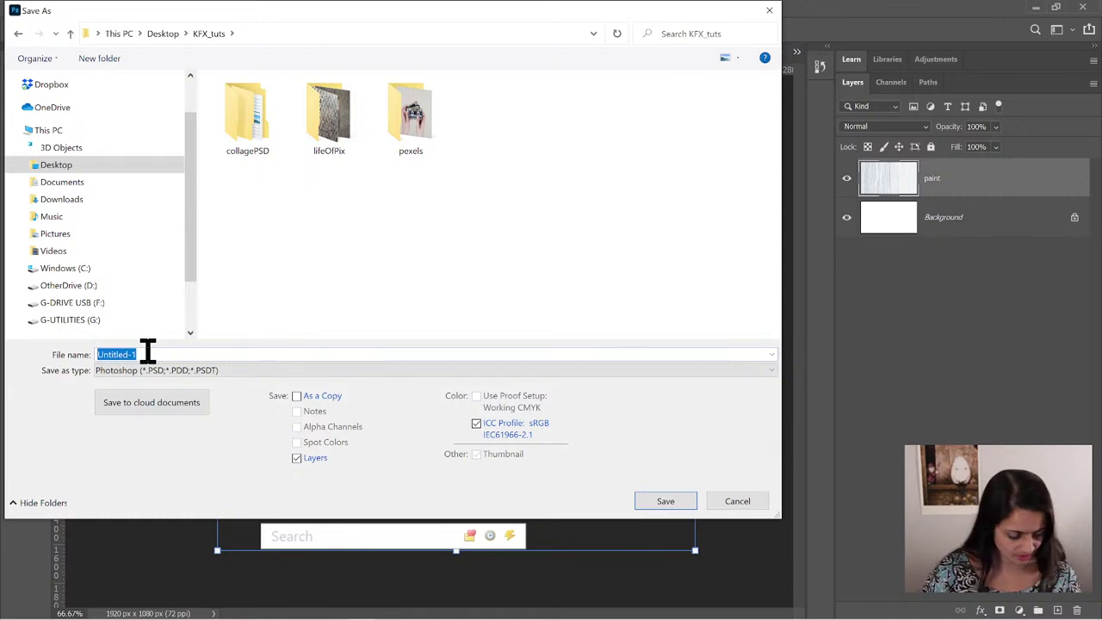
text(photocolla)
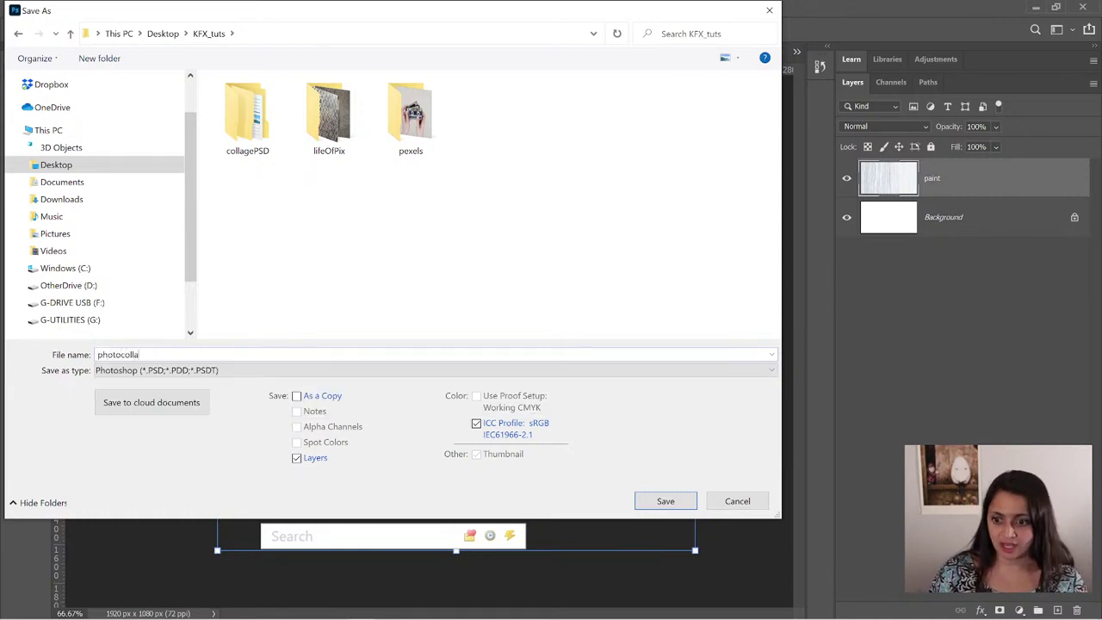
text(ge_work)
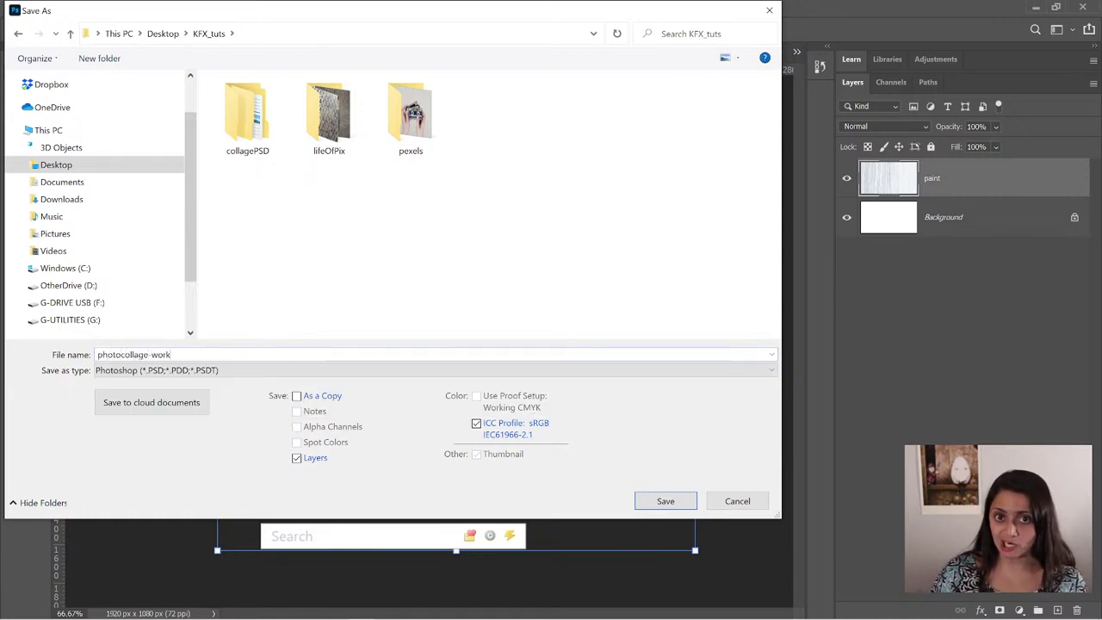
key(Return)
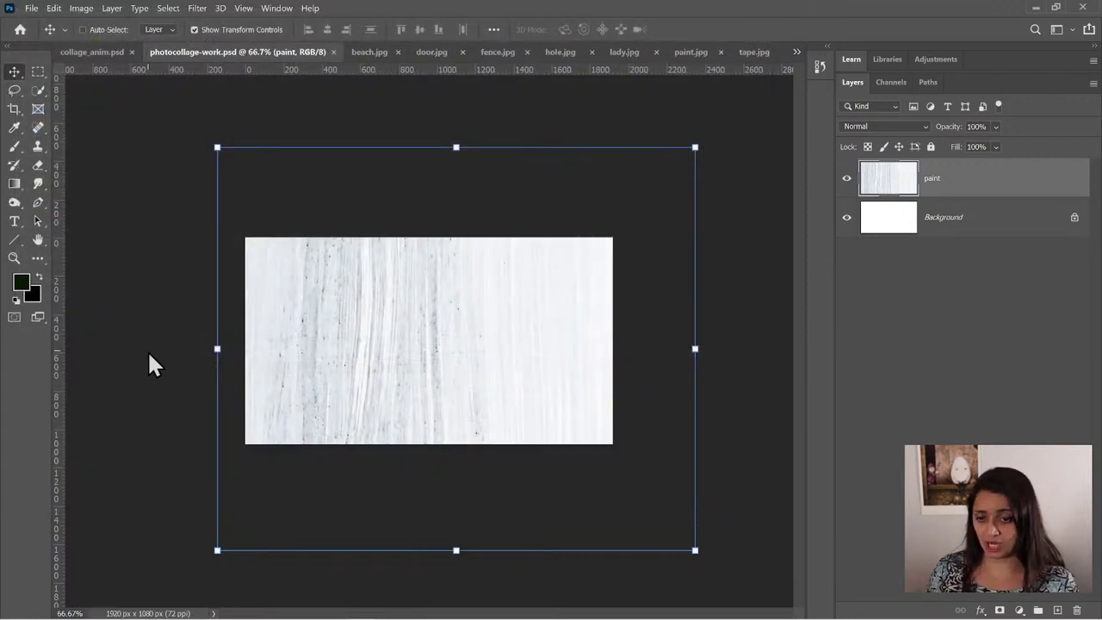
- Try converting the paint layer to a smart object, then revert the conversion
right_click(963, 181)
click(970, 182)
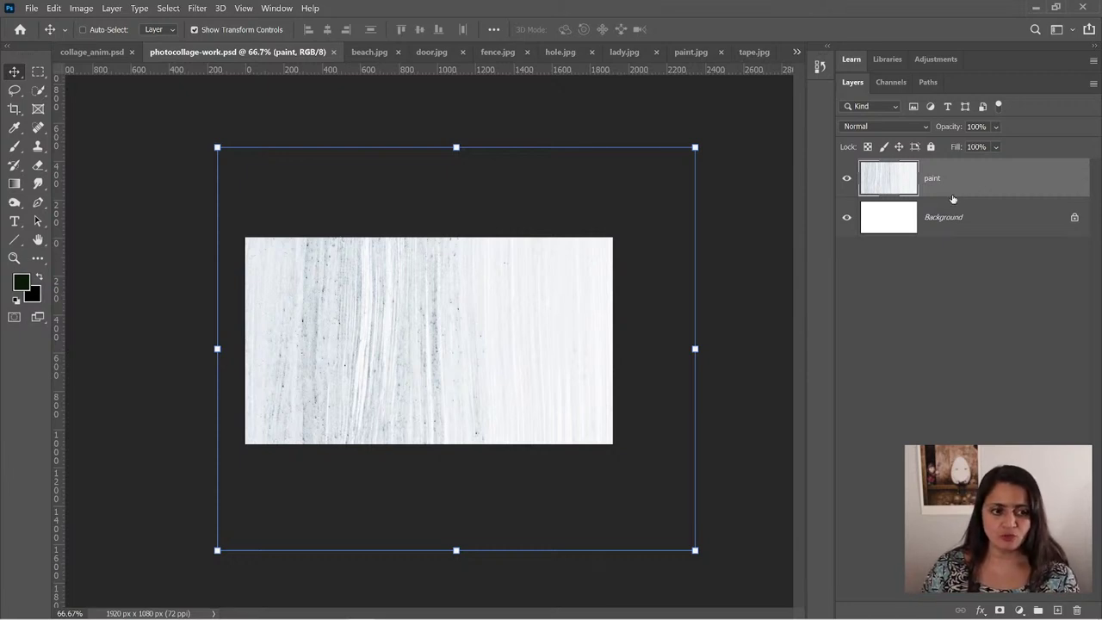
right_click(953, 183)
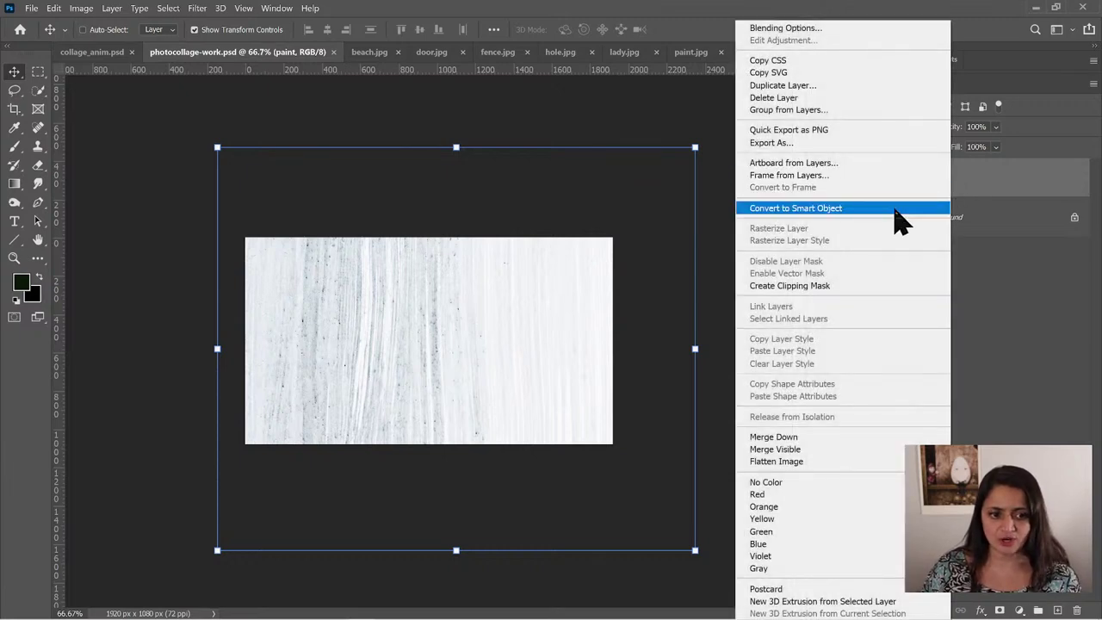
click(971, 274)
right_click(883, 186)
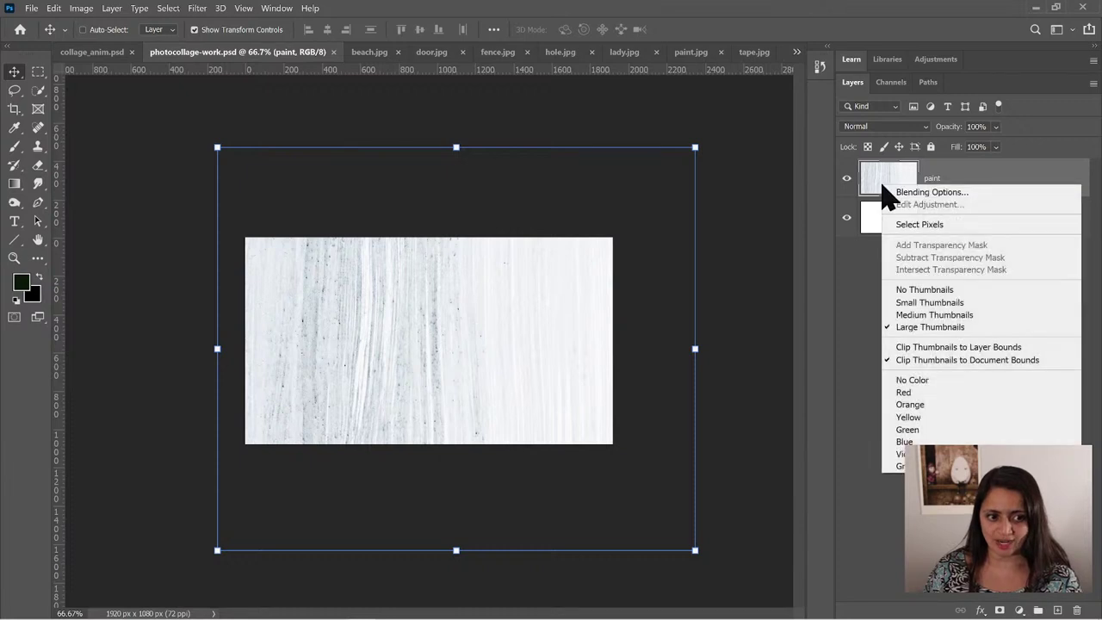
click(960, 180)
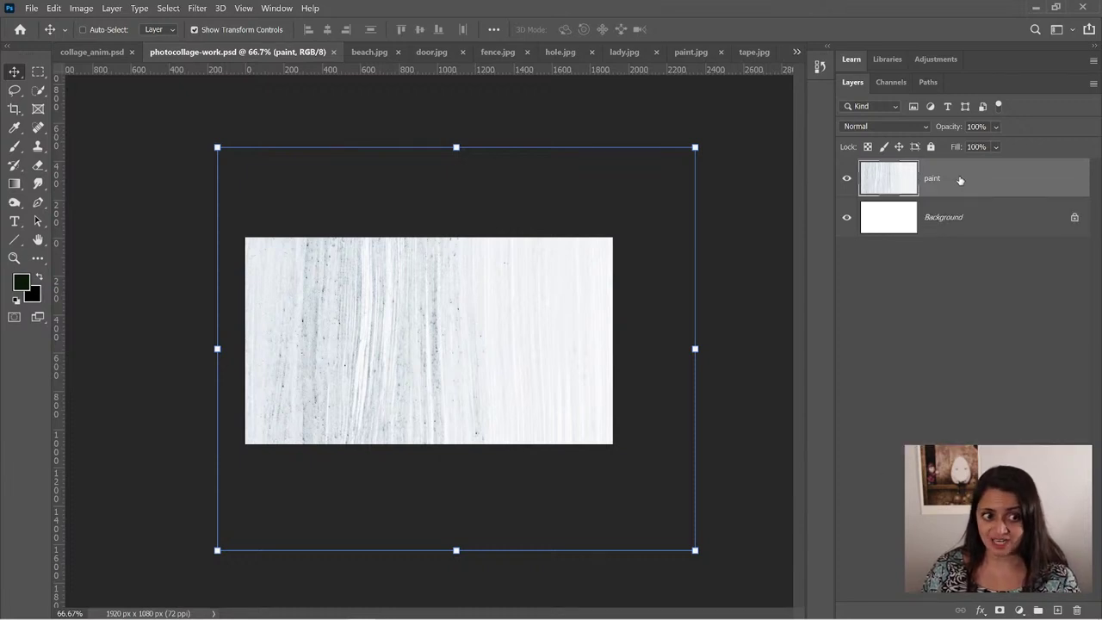
right_click(960, 180)
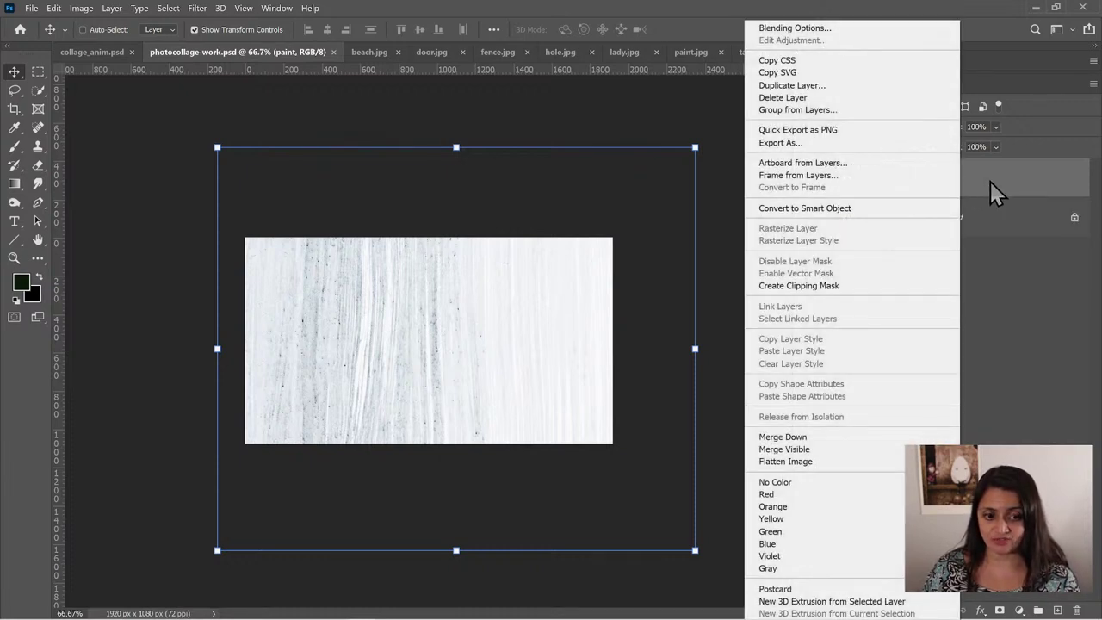
click(863, 208)
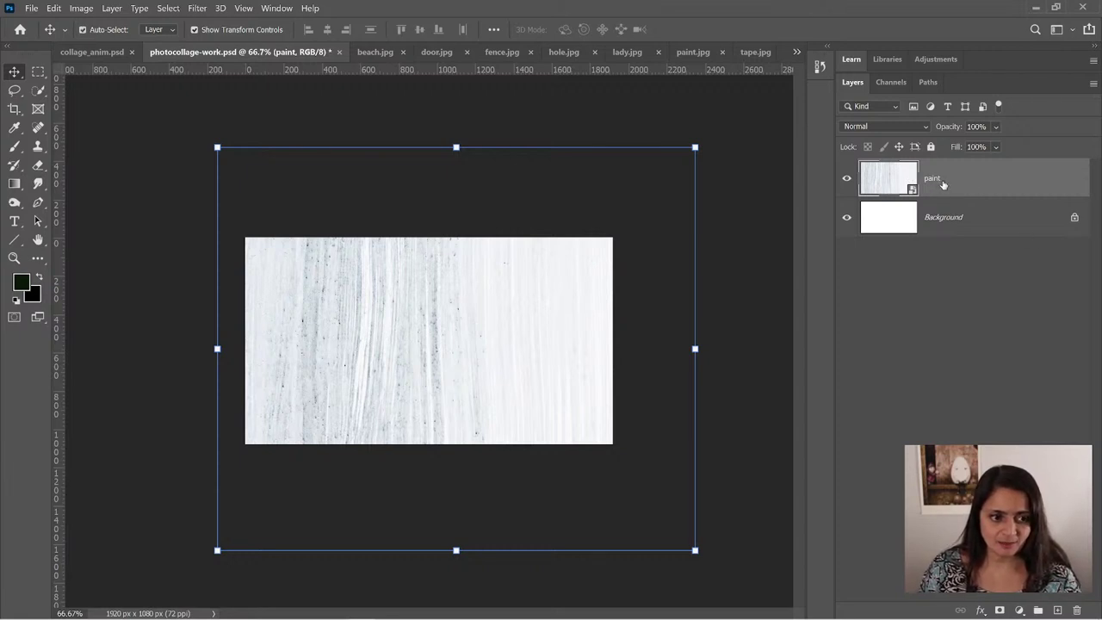
key(ctrl+s)
- Duplicate paint as paint copy and convert the original paint layer to a smart object
mouse_move(943, 184)
mouse_down()
mouse_move(945, 607)
mouse_move(945, 544)
mouse_move(999, 590)
mouse_move(1058, 610)
mouse_up()
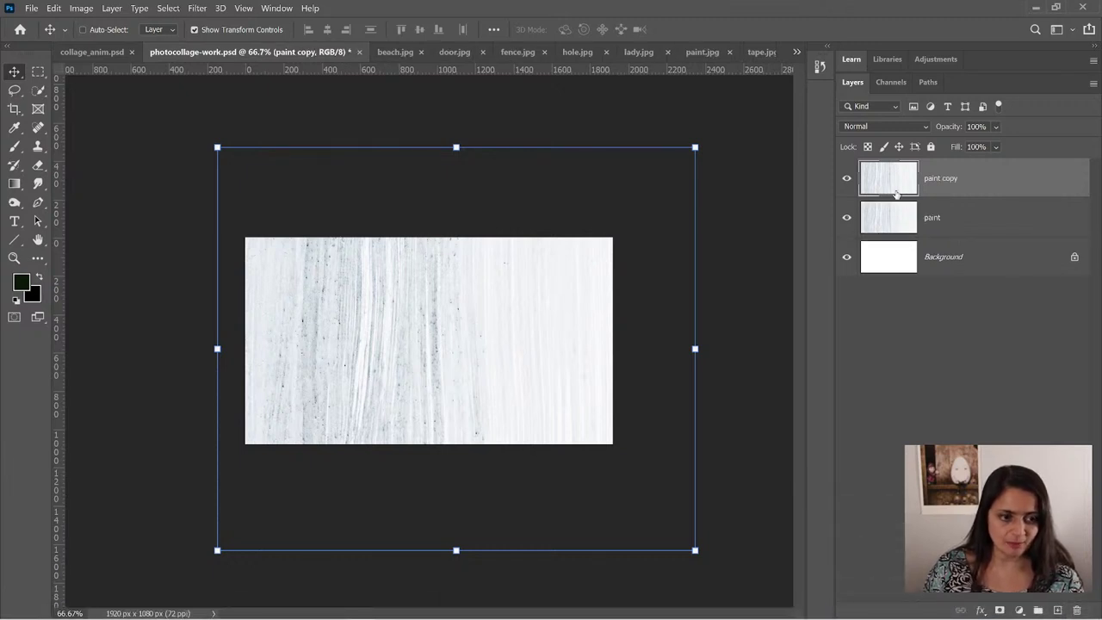
click(942, 222)
right_click(939, 222)
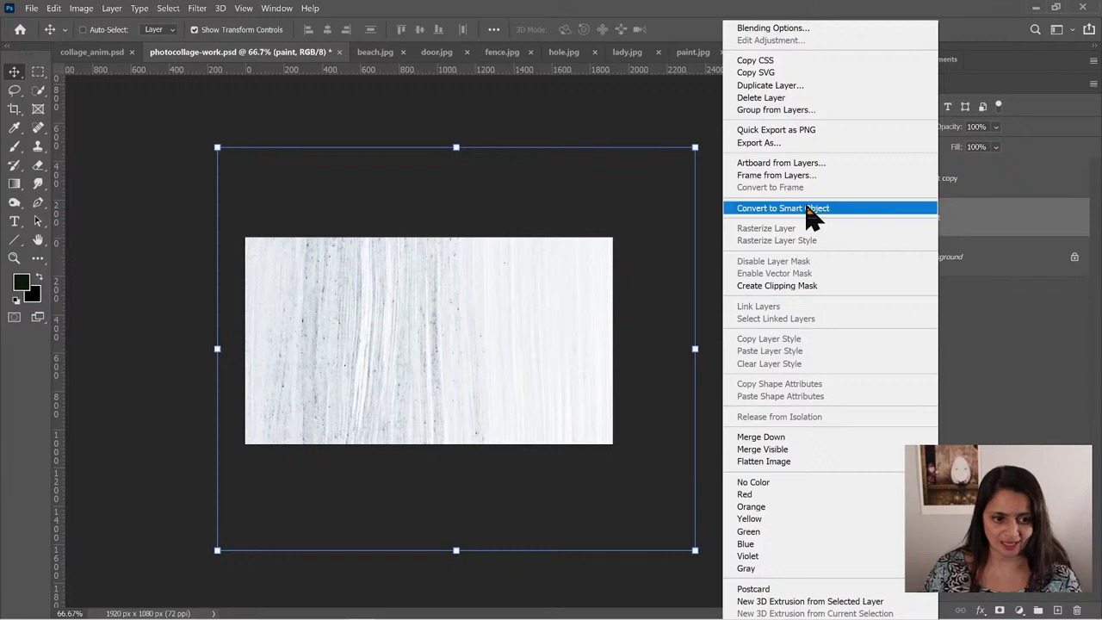
click(738, 210)
- Toggle paint copy's visibility off and on, then select both paint layers together
click(946, 183)
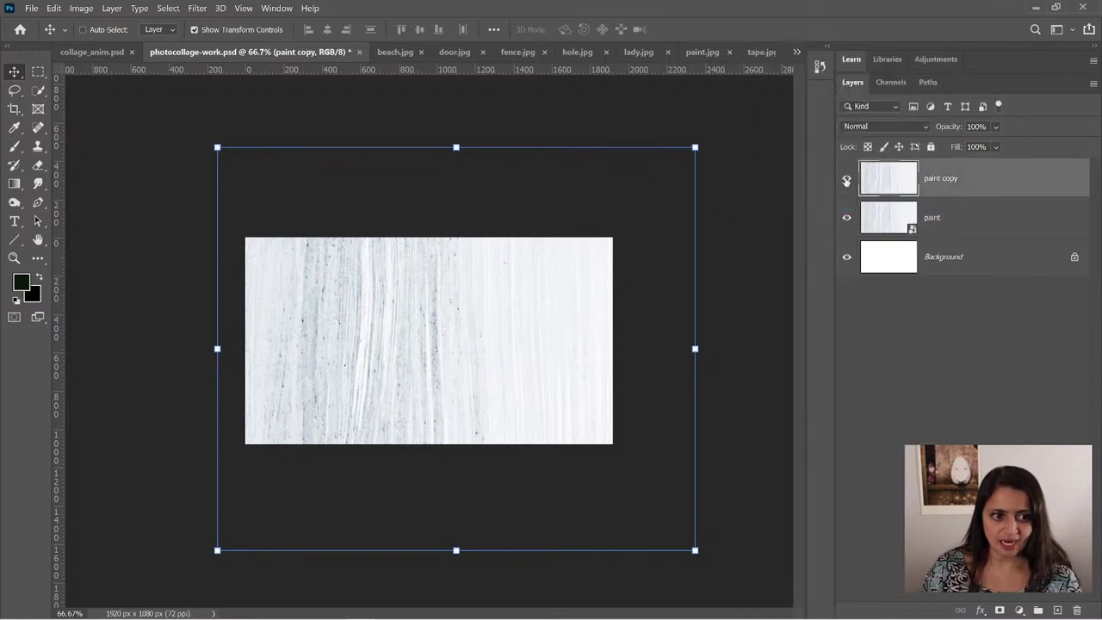
click(847, 179)
click(848, 179)
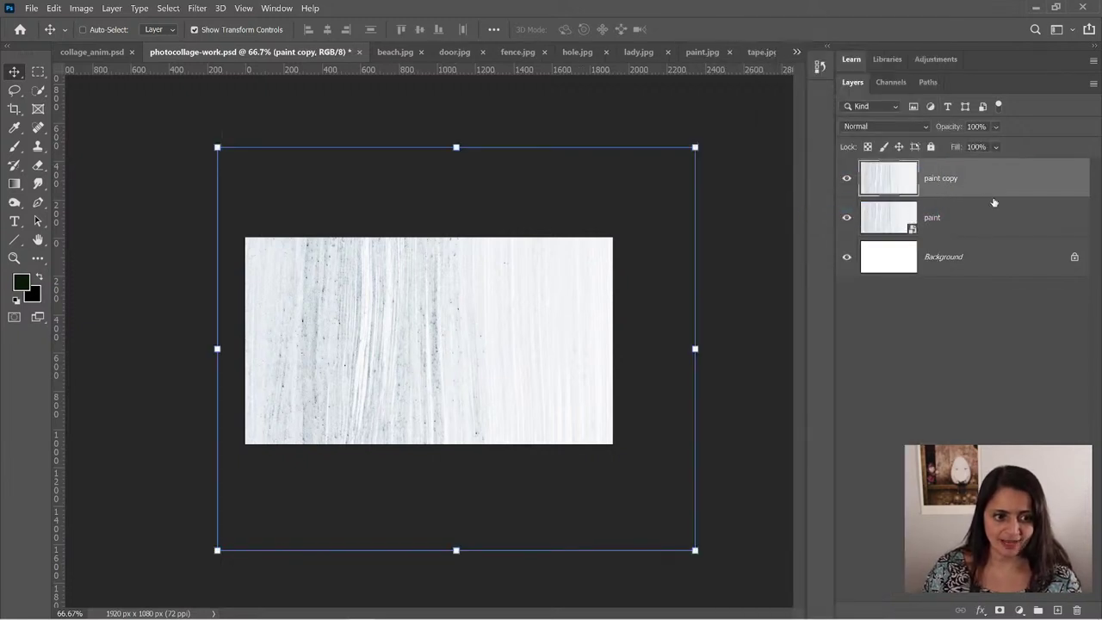
shift+click(980, 227)
- Shrink both paint layers proportionally to a small patch, apply it, and reselect both layers
mouse_move(211, 147)
mouse_down()
mouse_move(421, 332)
mouse_move(556, 413)
mouse_move(594, 452)
mouse_move(671, 490)
mouse_move(687, 546)
mouse_move(463, 359)
mouse_move(460, 330)
mouse_up()
click(297, 29)
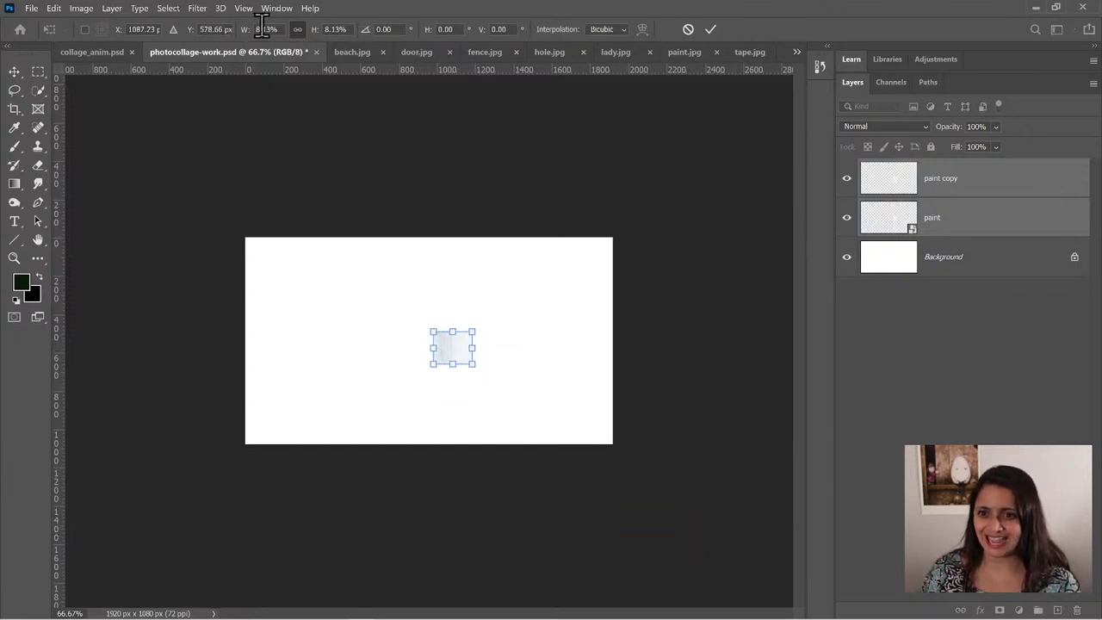
click(934, 217)
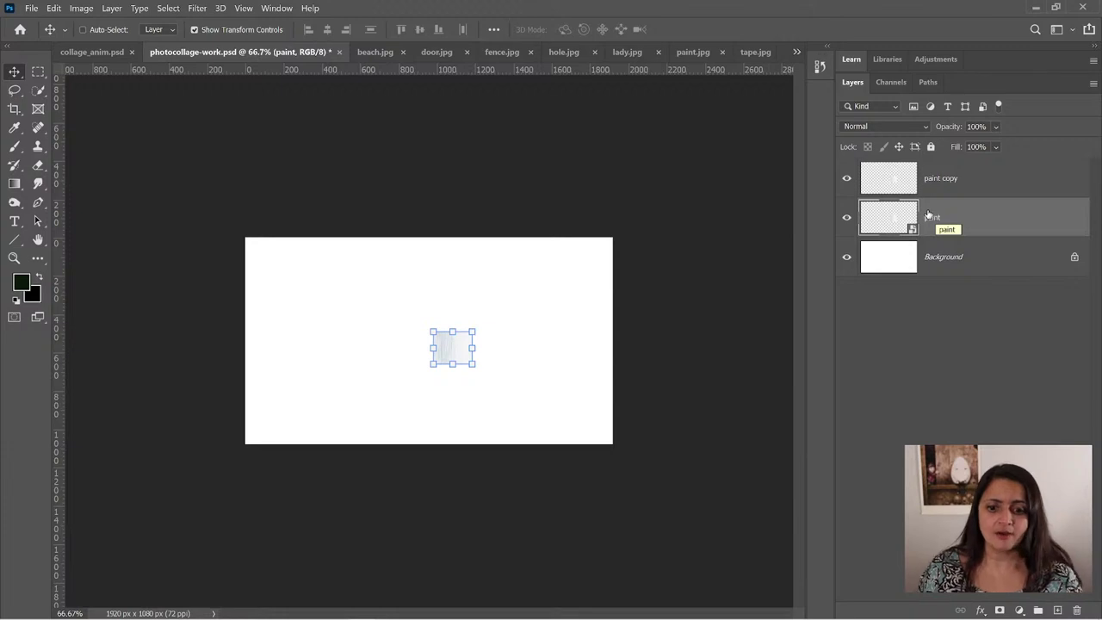
click(956, 186)
click(952, 223)
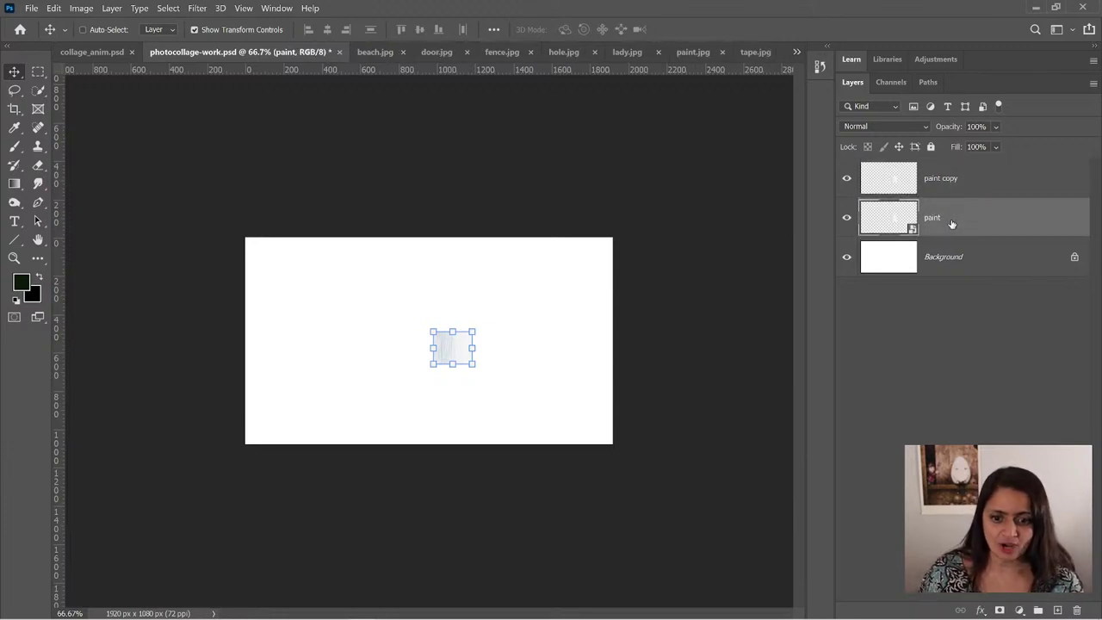
click(946, 187)
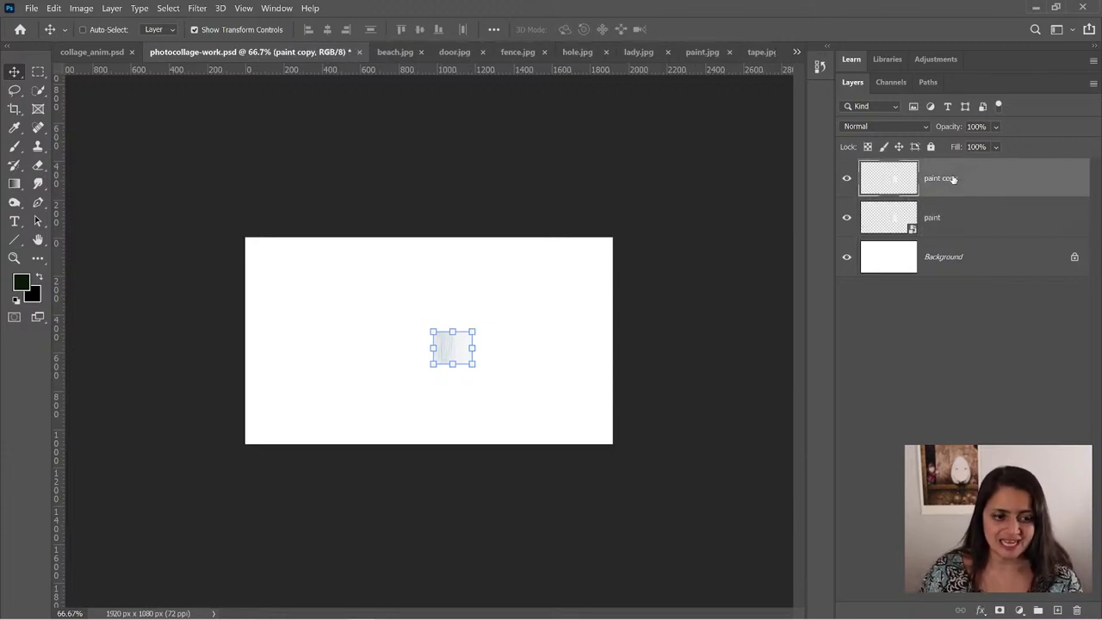
shift+click(938, 224)
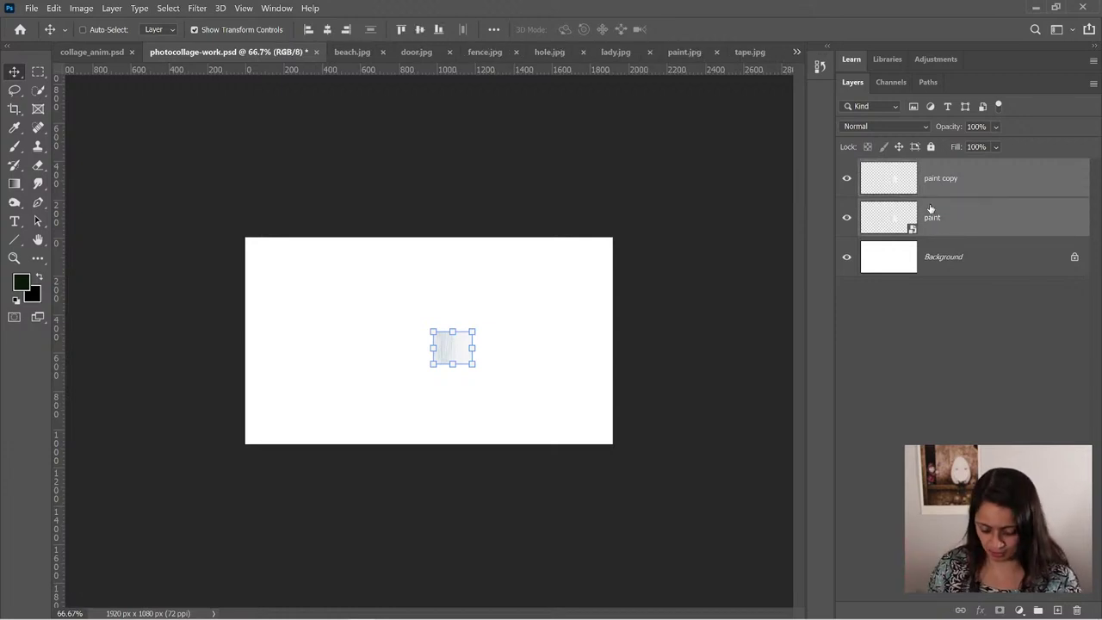
- Scale both paint layers with Edit > Transform > Scale to overfill the canvas and commit
click(80, 10)
mouse_move(49, 13)
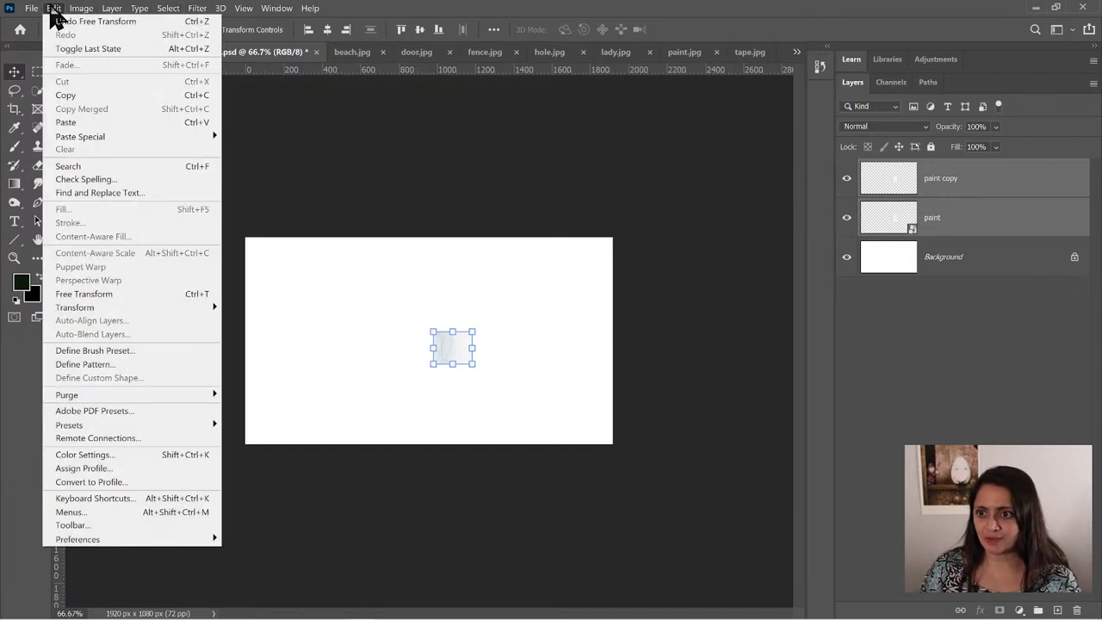
mouse_move(108, 309)
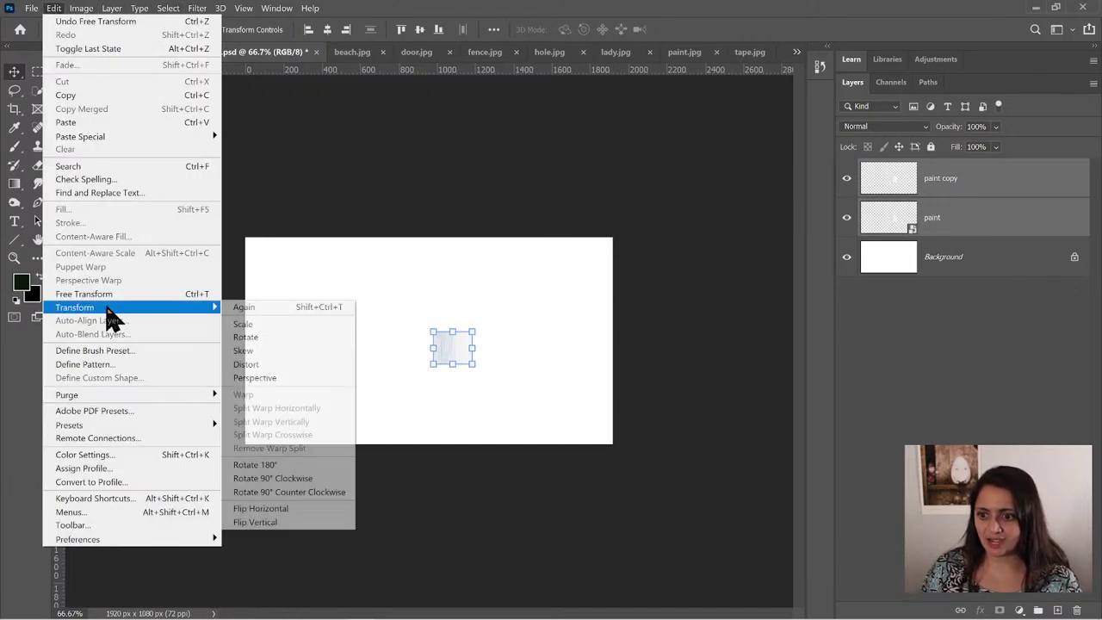
click(305, 324)
mouse_move(431, 332)
mouse_down()
mouse_move(316, 271)
mouse_move(292, 233)
mouse_move(215, 186)
mouse_up()
mouse_move(469, 363)
mouse_down()
mouse_move(715, 481)
mouse_move(655, 450)
mouse_up()
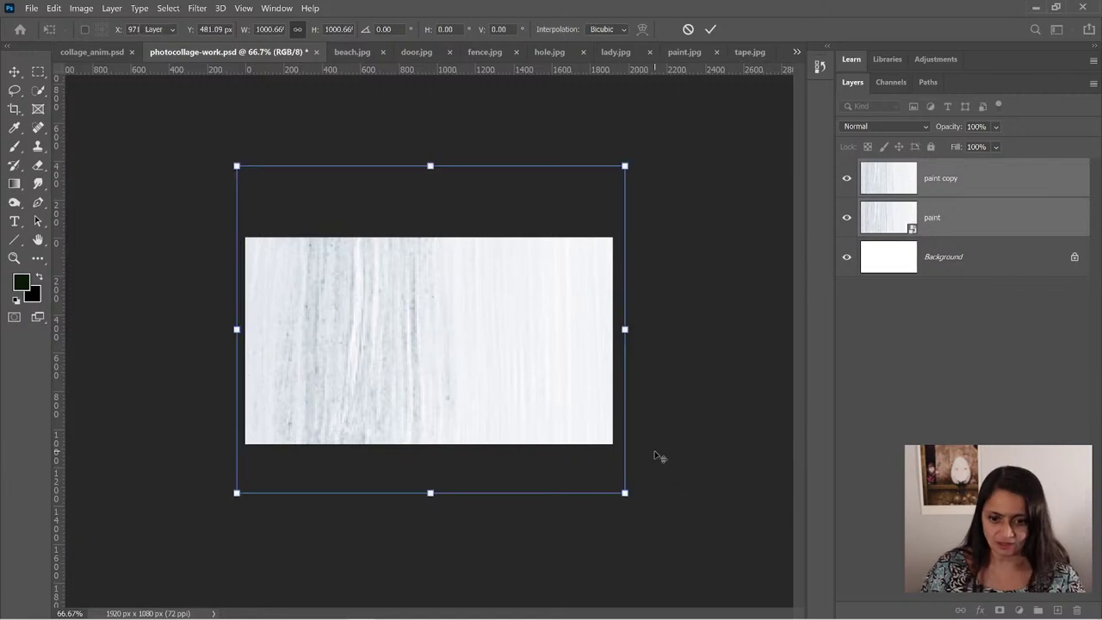
key(Return)
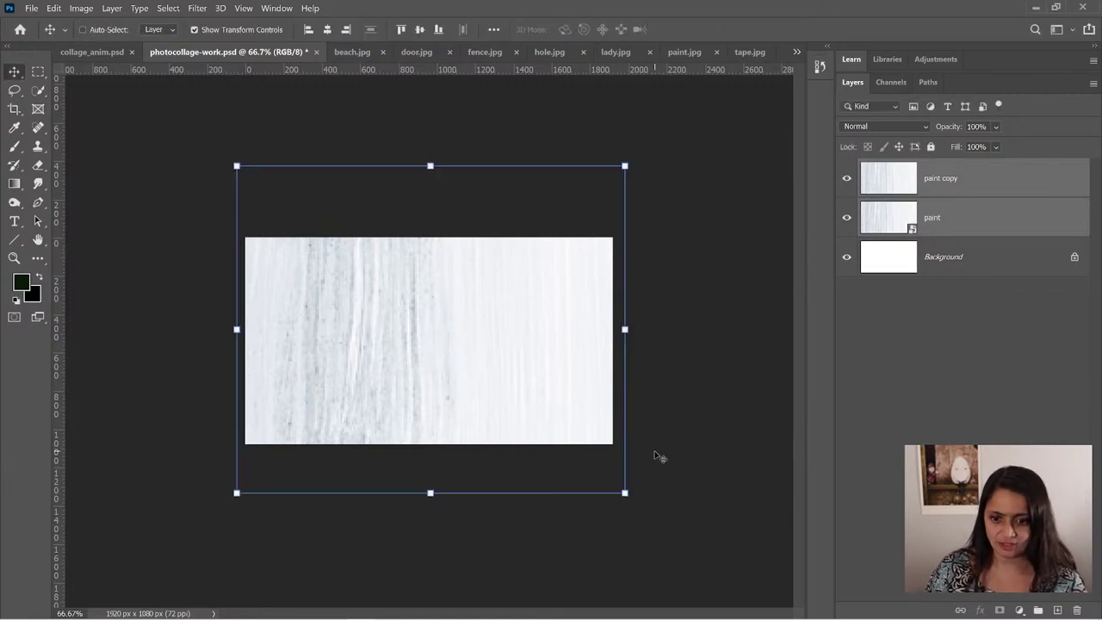
click(846, 179)
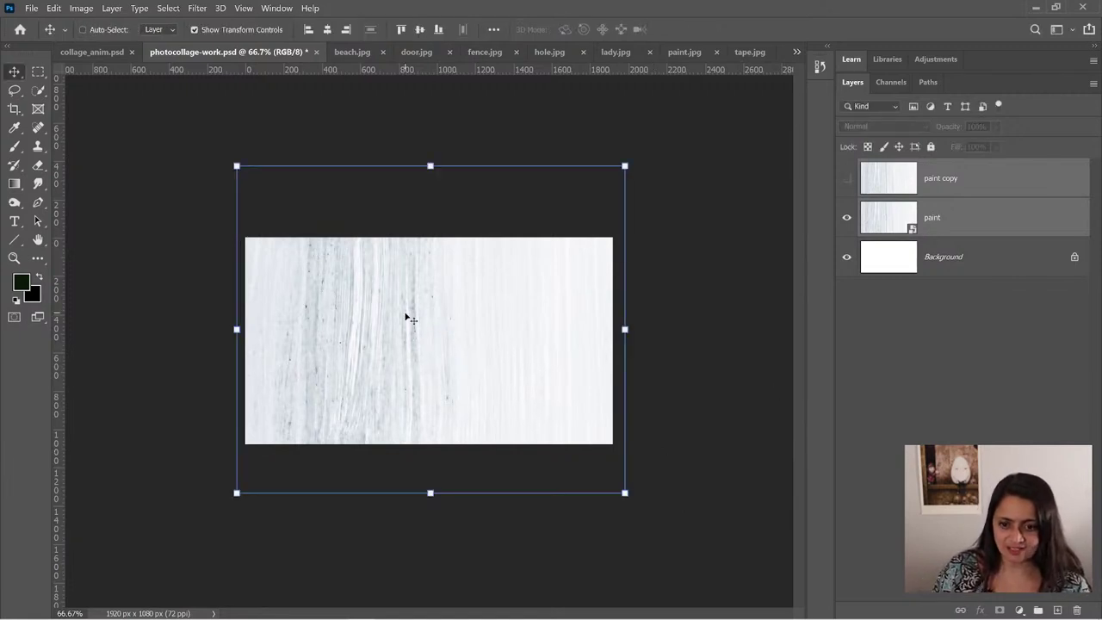
key(ctrl+plus)
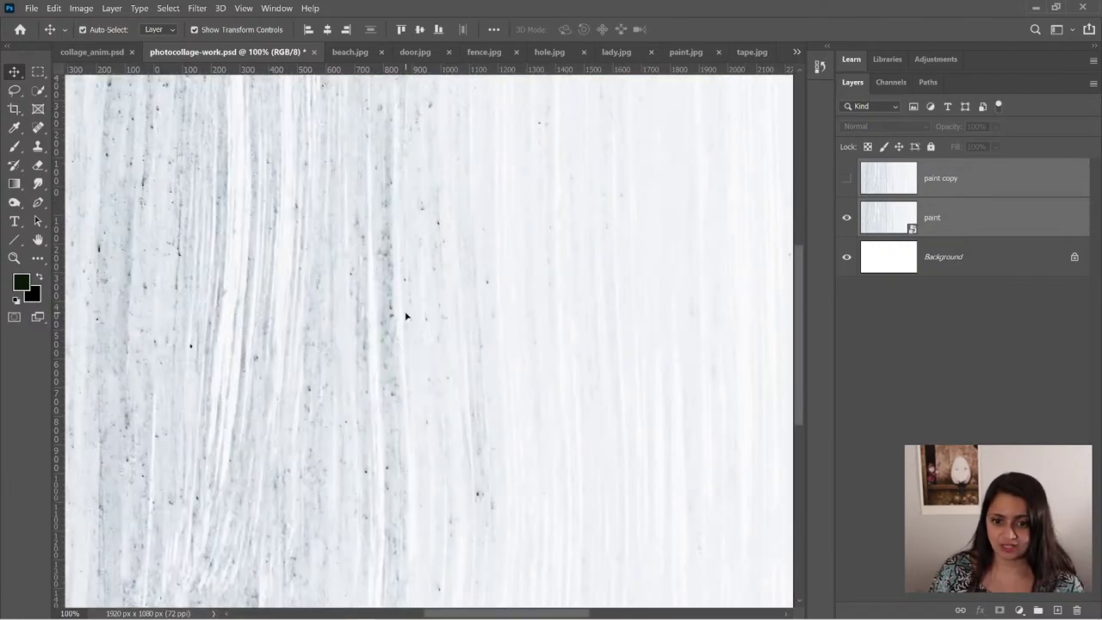
key(ctrl+minus)
key(ctrl+minus)
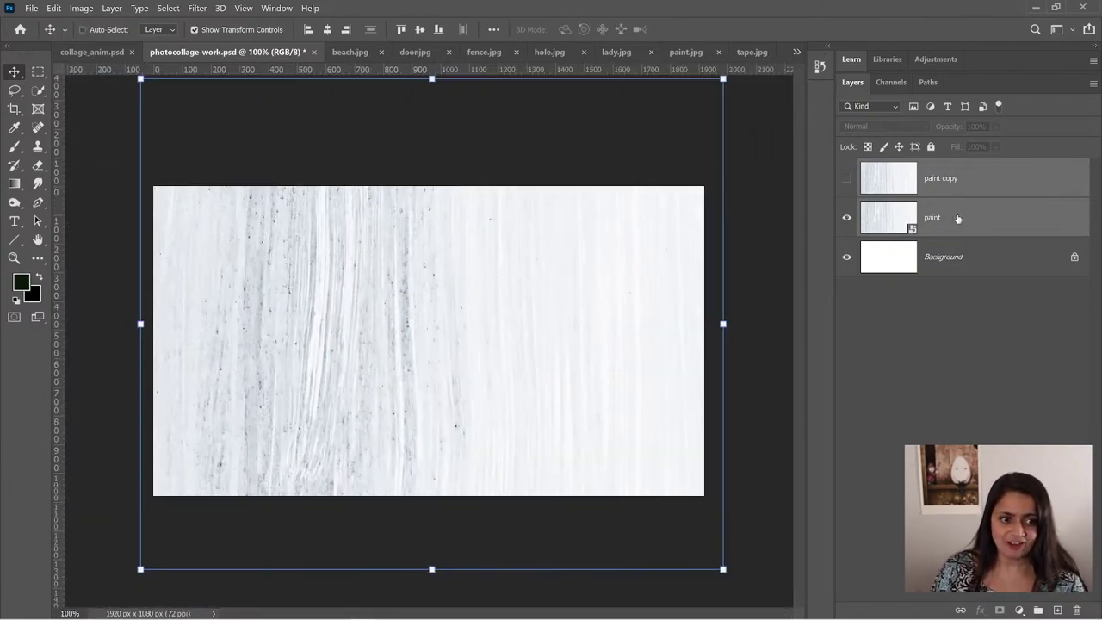
click(957, 219)
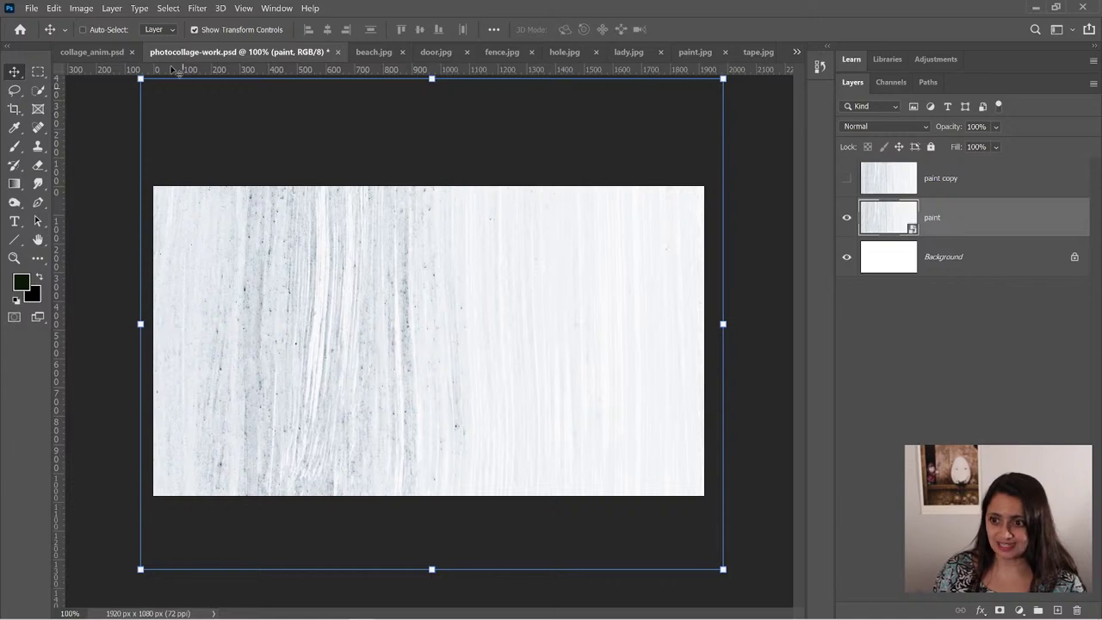
click(53, 8)
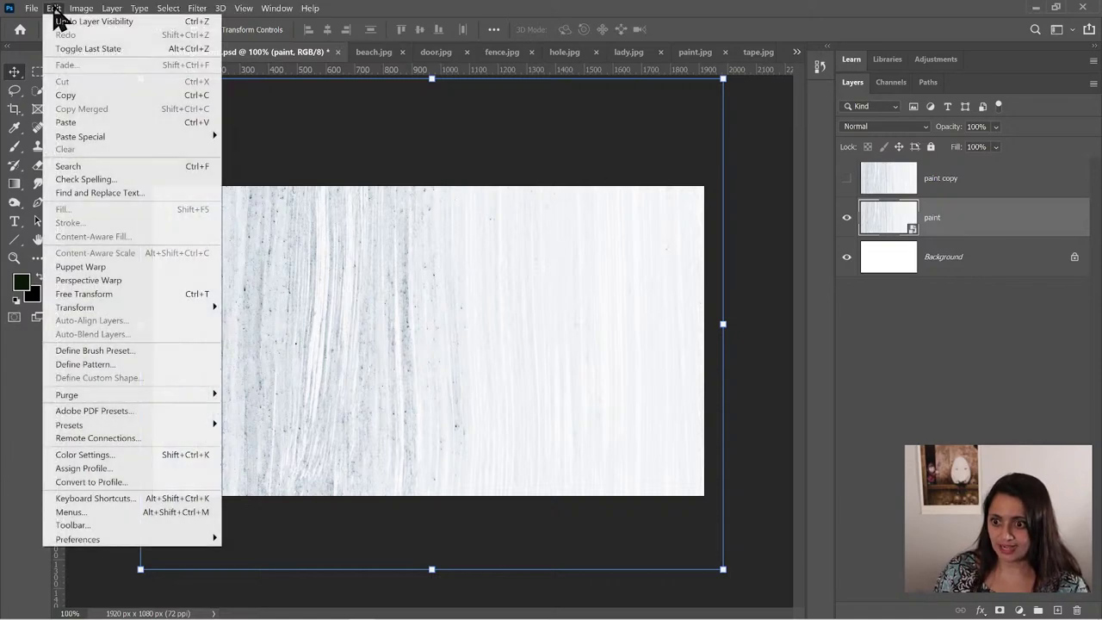
mouse_move(194, 310)
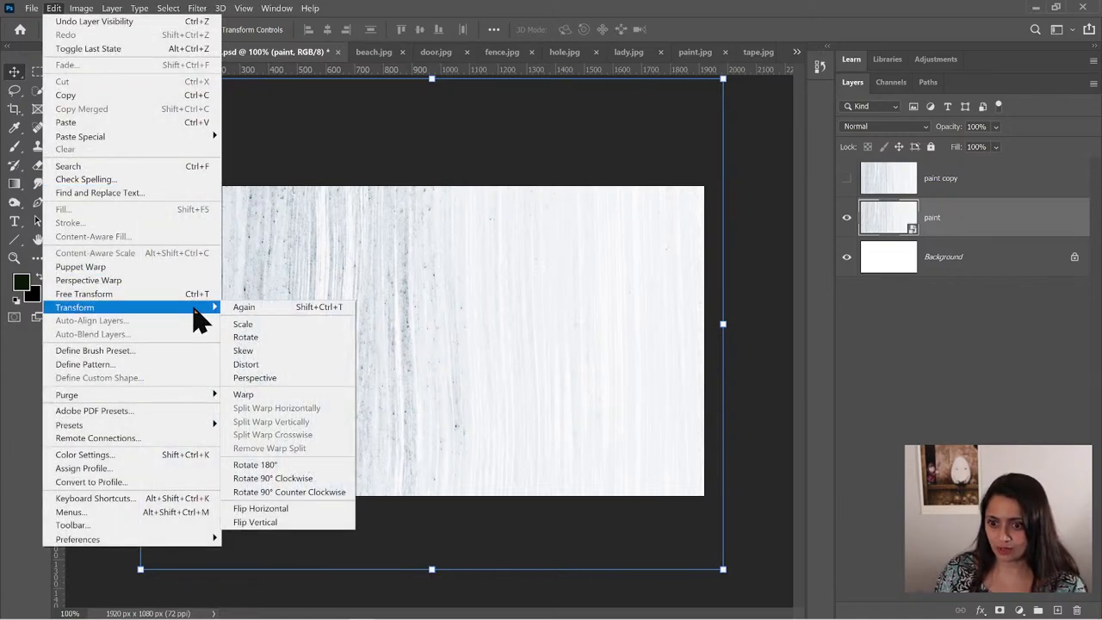
click(246, 325)
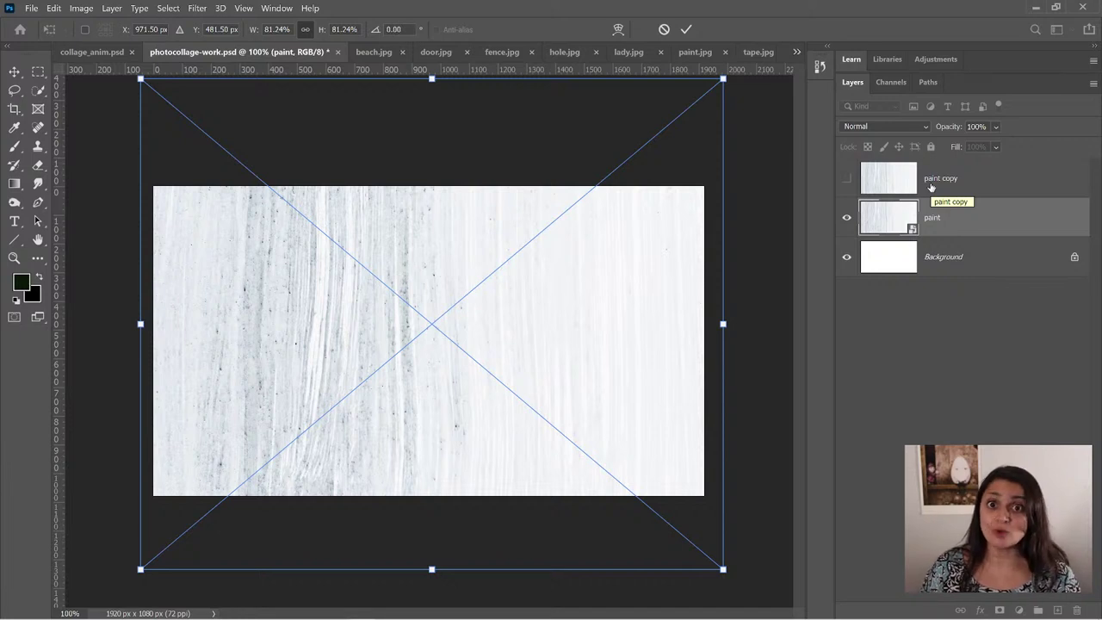
click(847, 178)
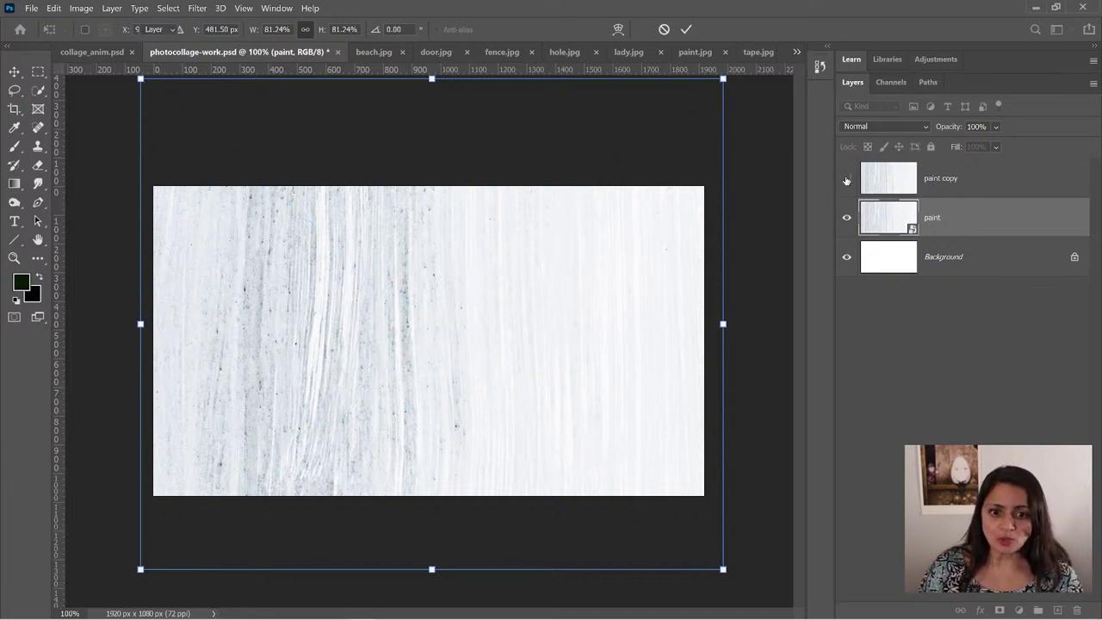
click(846, 178)
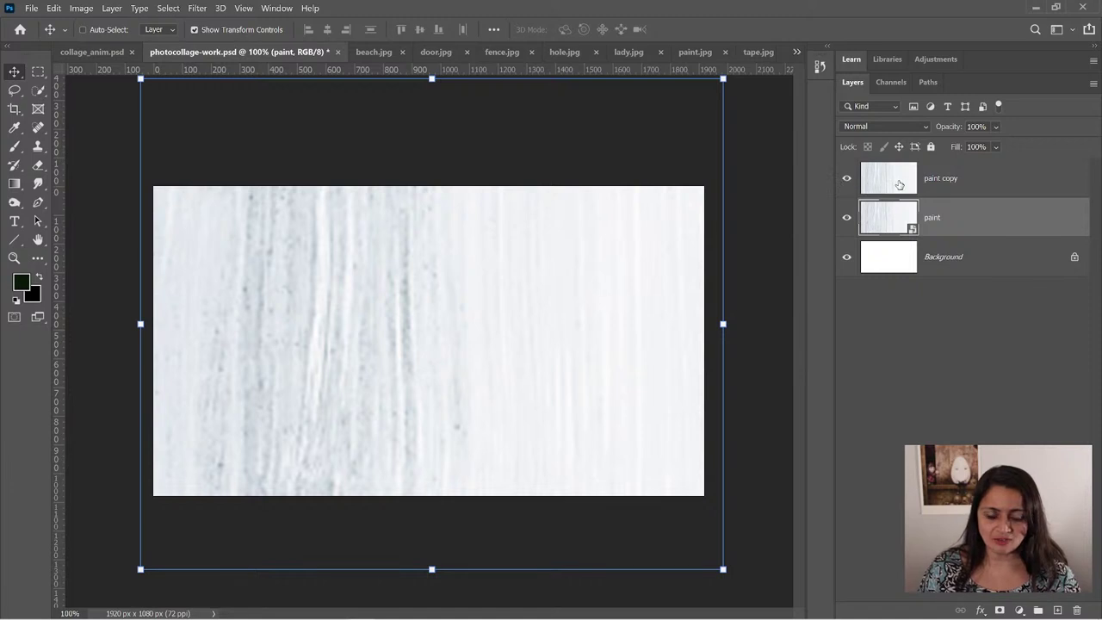
click(938, 187)
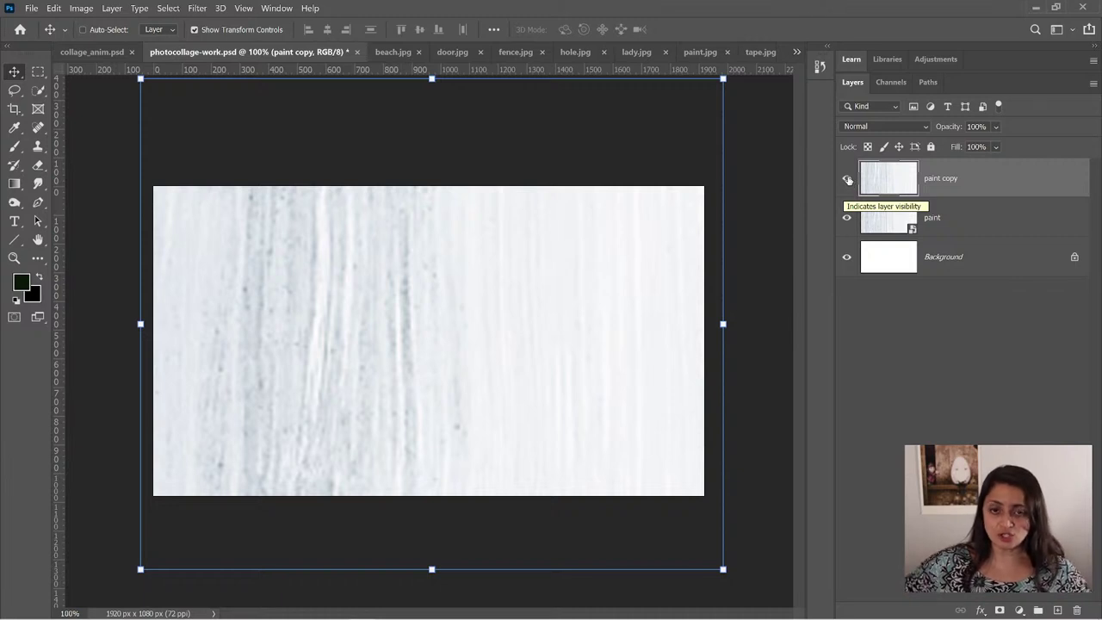
click(953, 228)
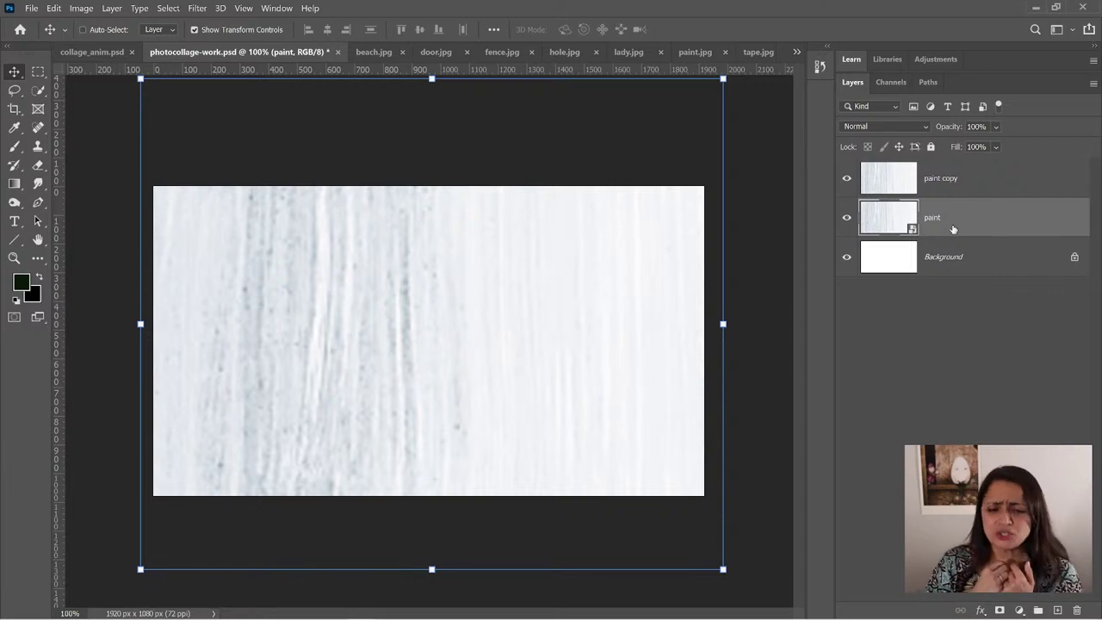
click(953, 186)
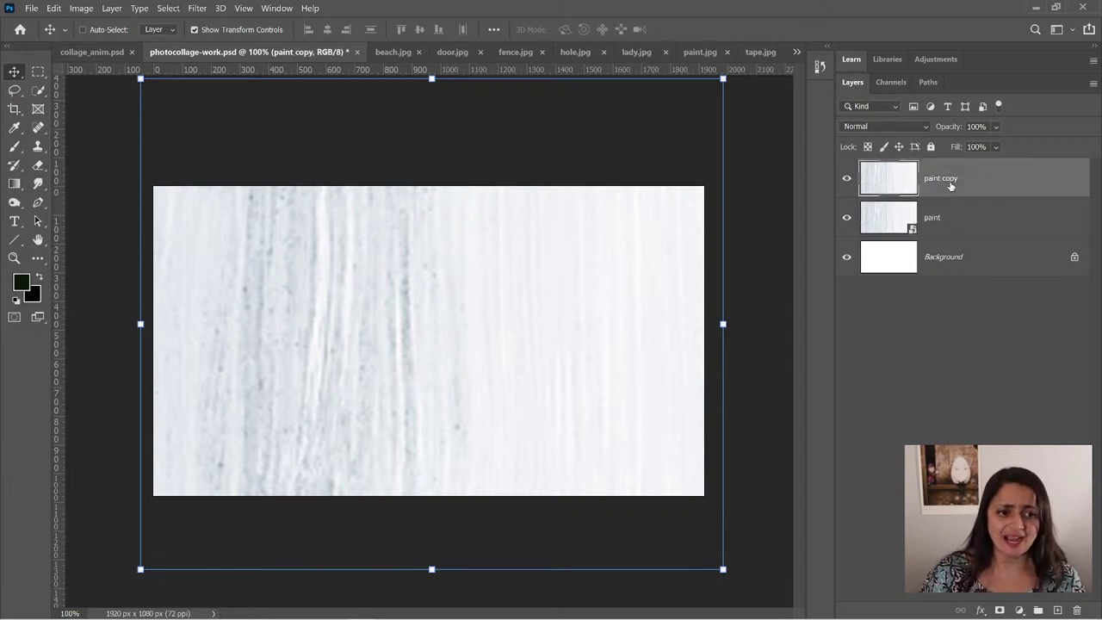
click(950, 218)
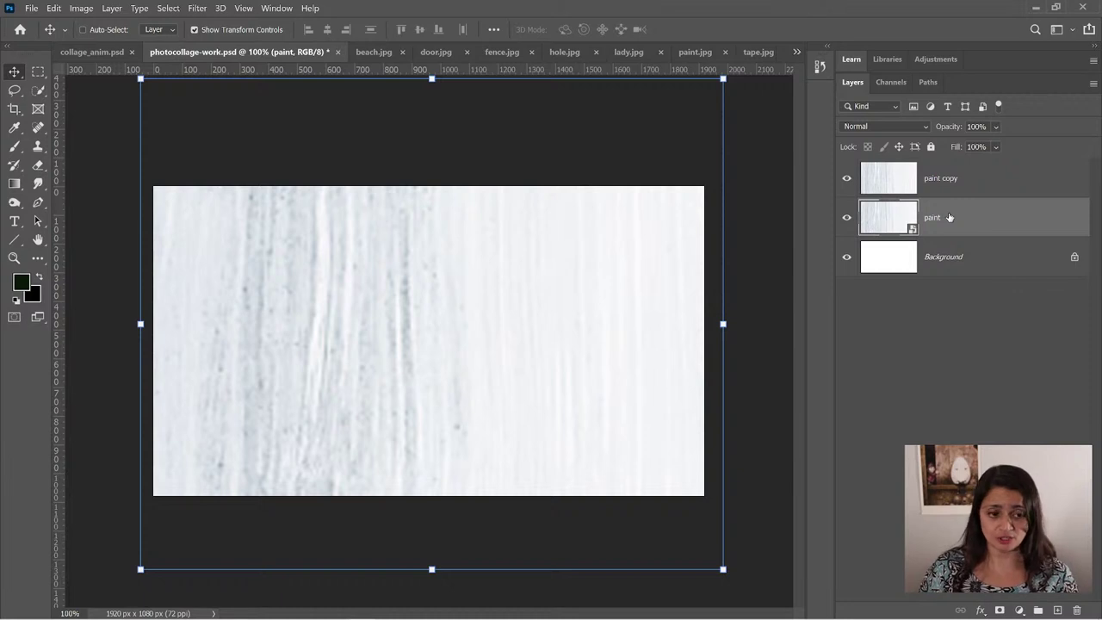
click(846, 178)
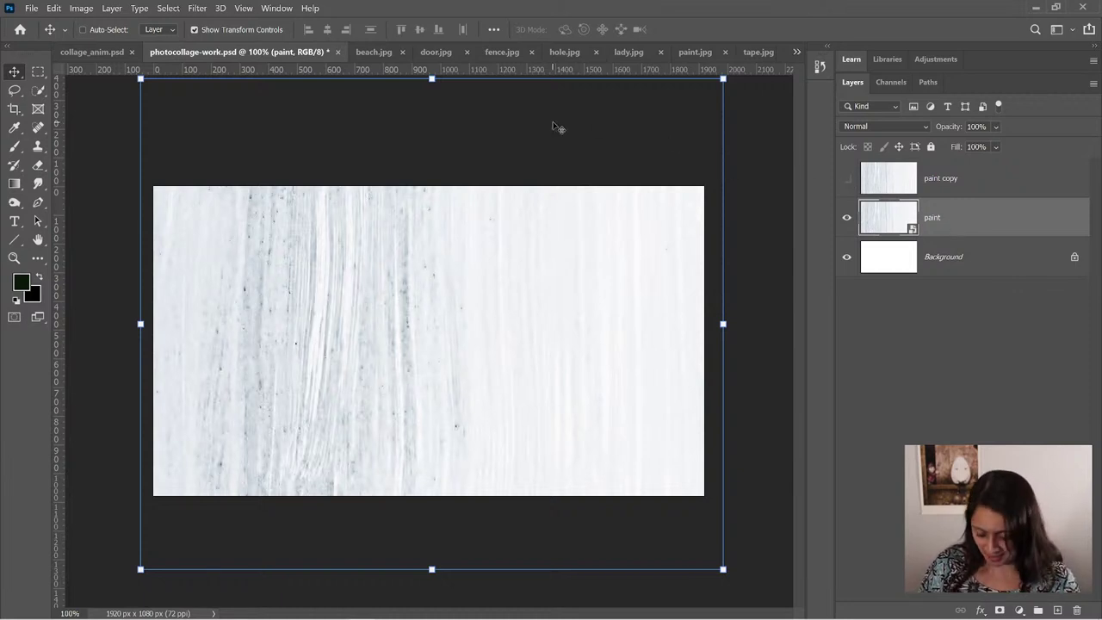
key(ctrl+t)
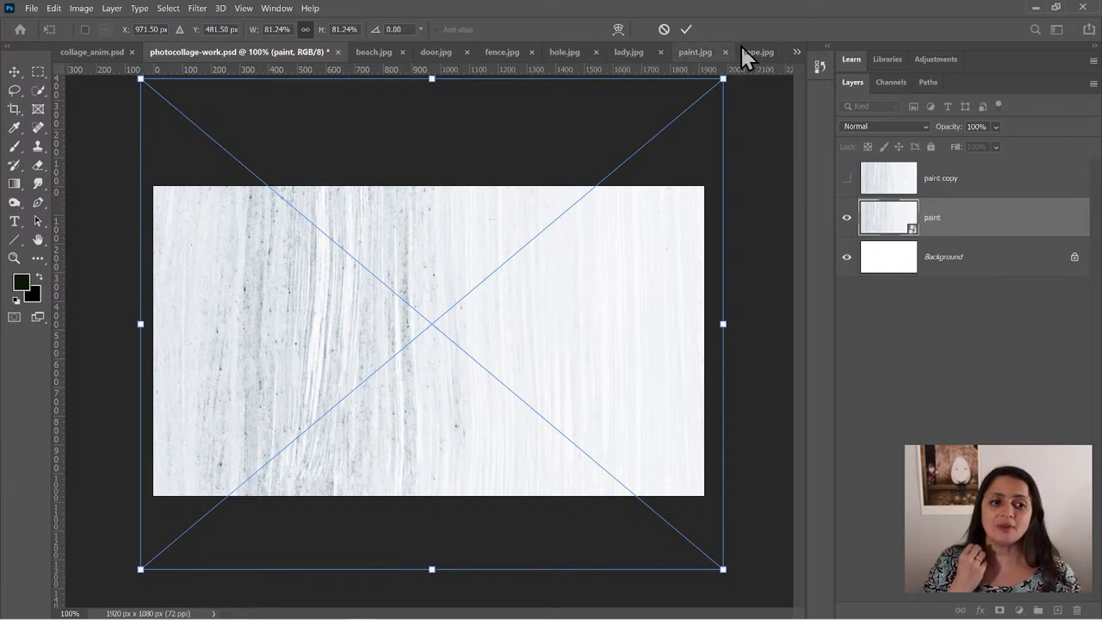
click(848, 180)
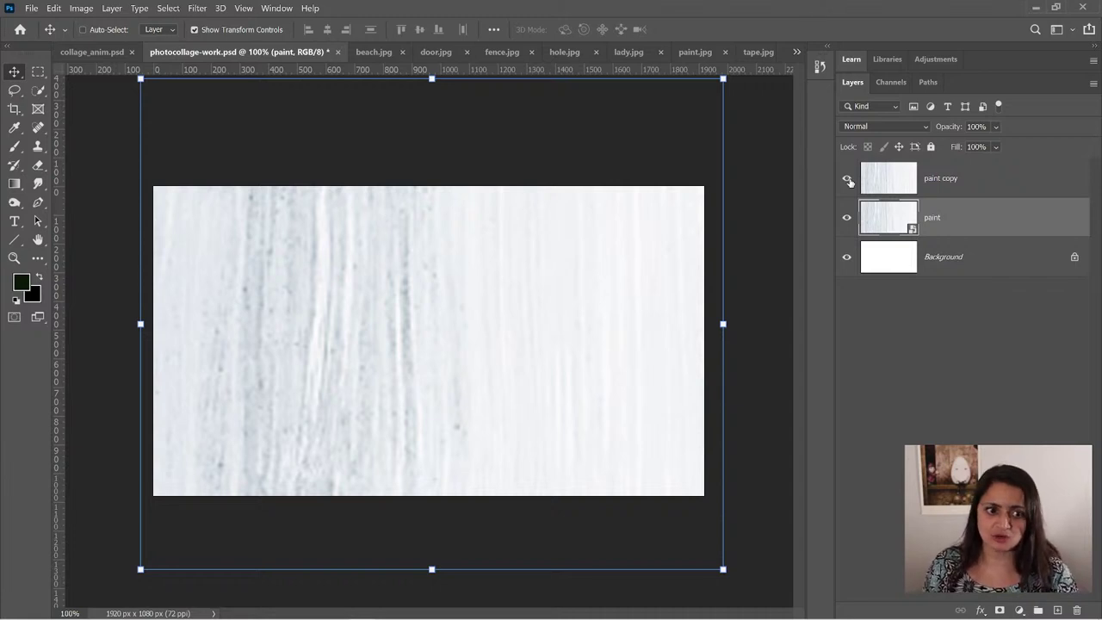
click(848, 179)
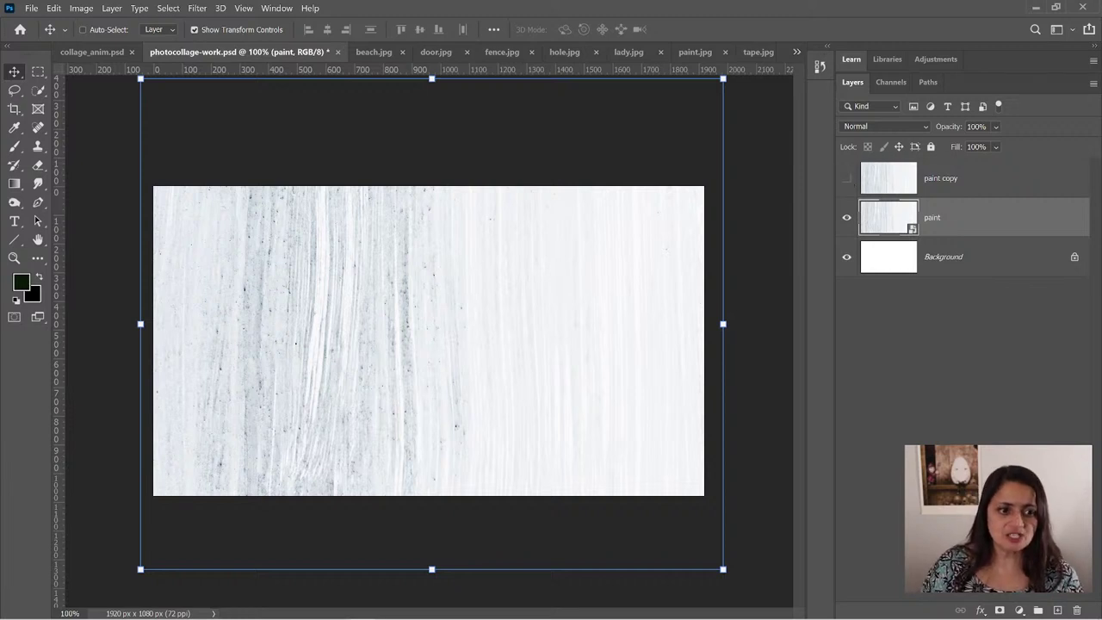
- Delete the paint and paint copy layers
click(942, 189)
shift+click(956, 223)
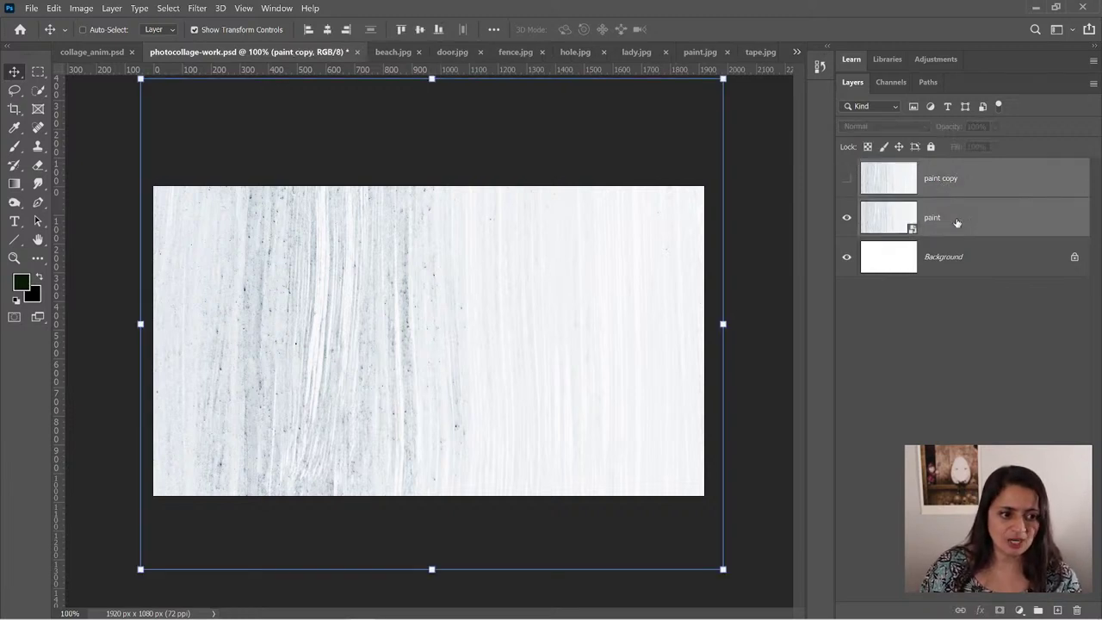
click(1077, 610)
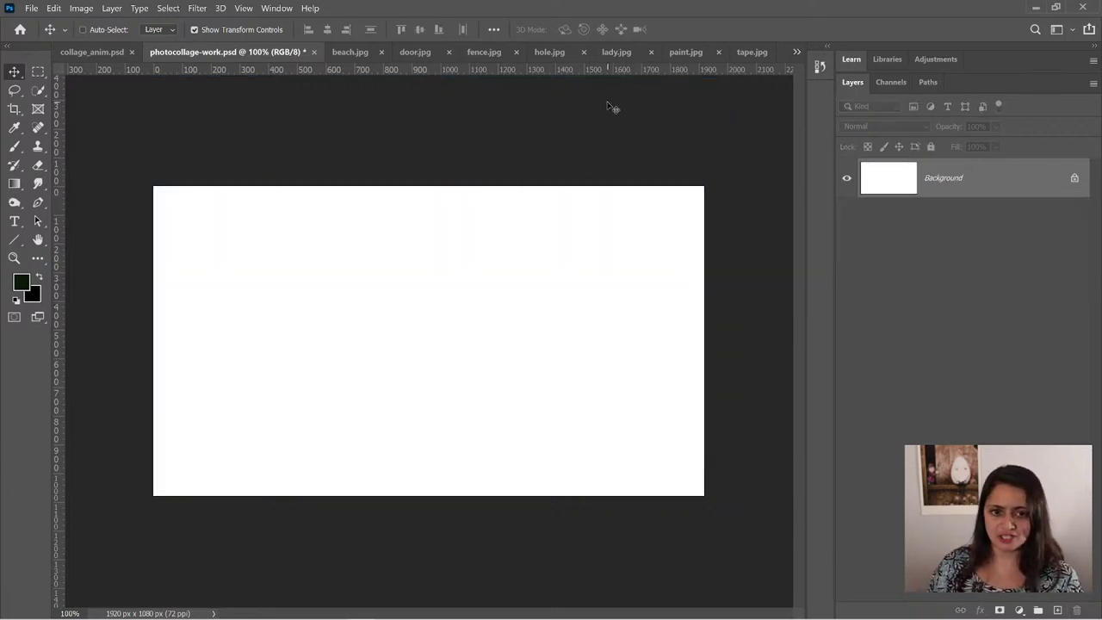
- Select all of paint.jpg, copy it, and paste it into photocollage-work.psd as a new layer
click(680, 53)
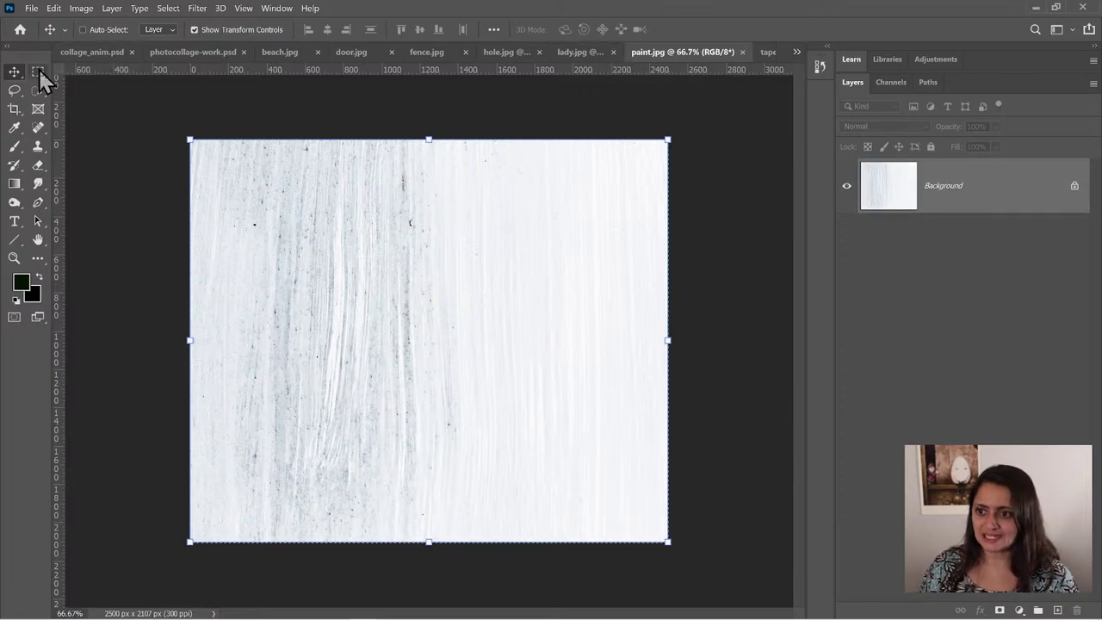
click(194, 29)
click(168, 7)
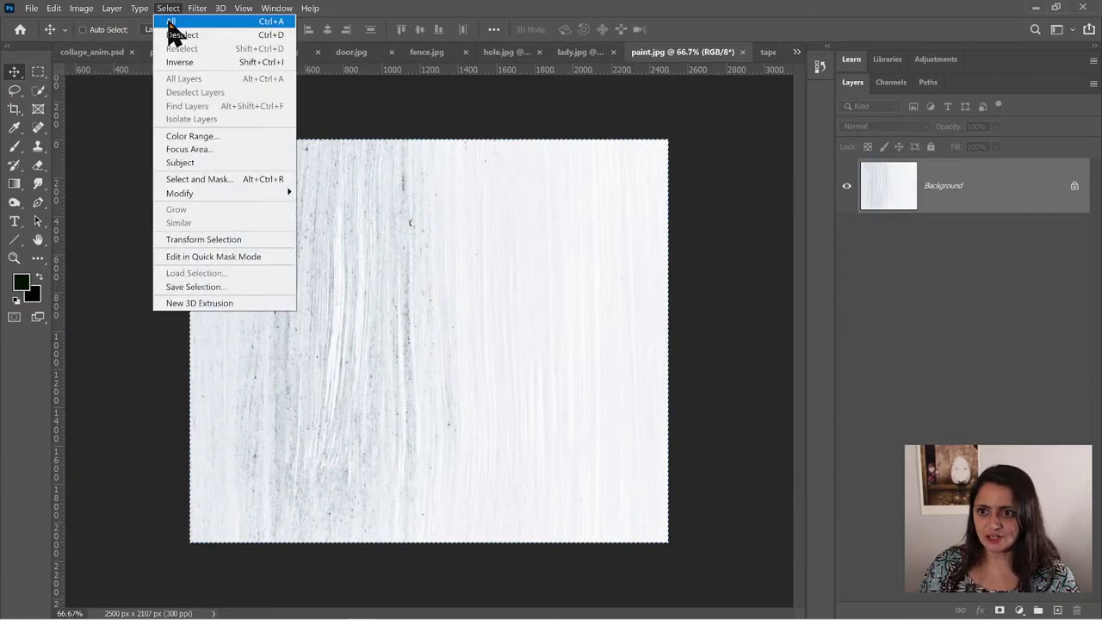
click(170, 22)
click(53, 8)
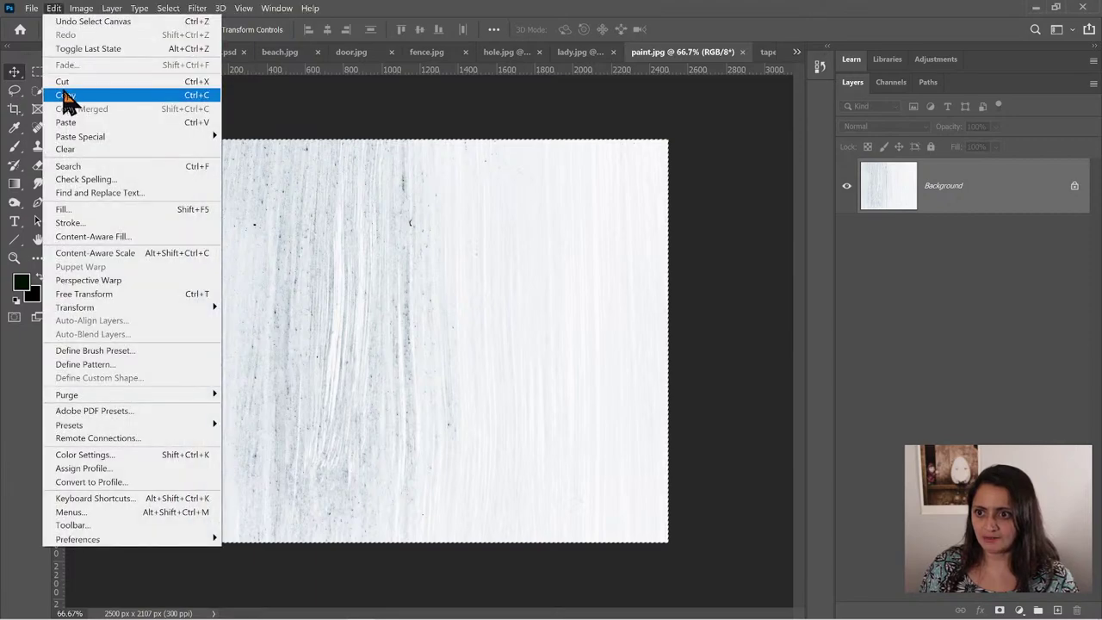
click(66, 96)
click(181, 52)
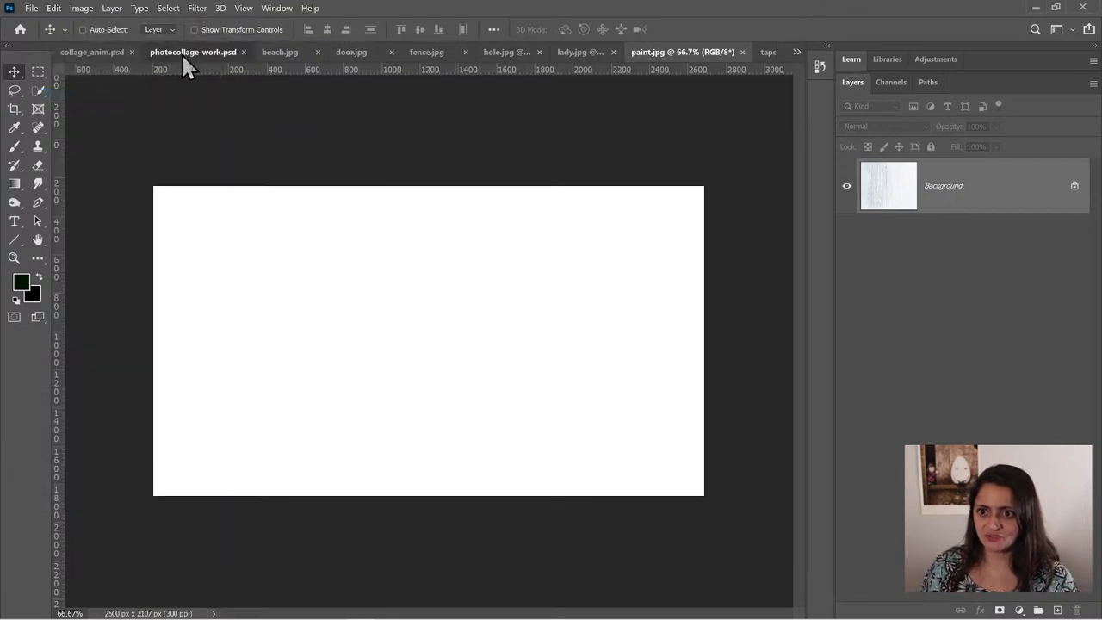
click(54, 7)
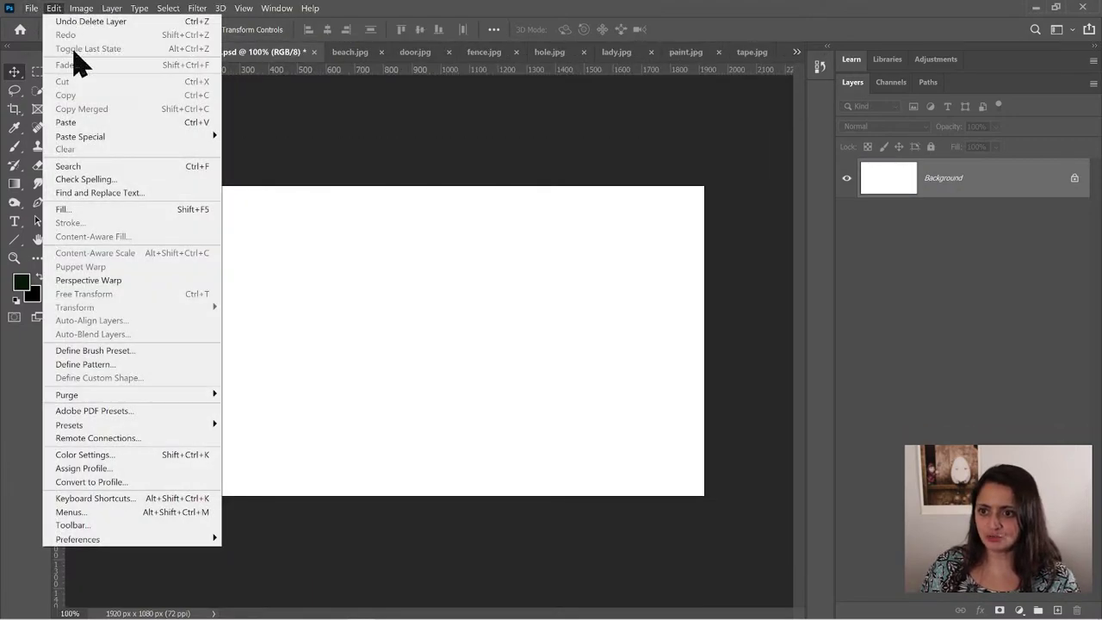
click(67, 123)
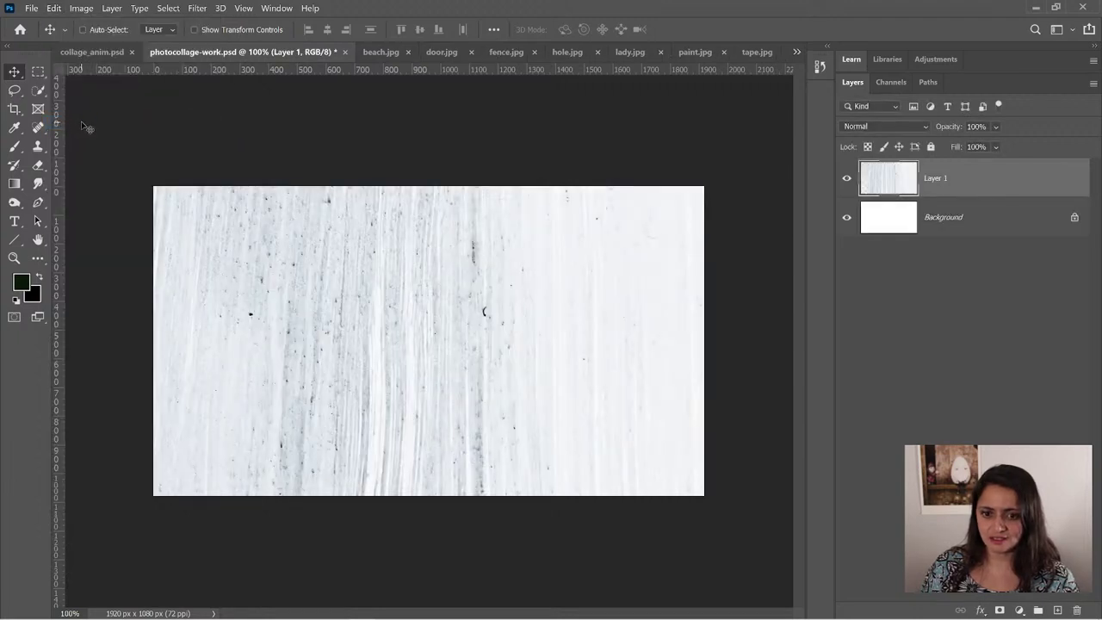
- Move the pasted texture up slightly and rename Layer 1 to paint
drag(598, 322, 579, 194)
double_click(936, 177)
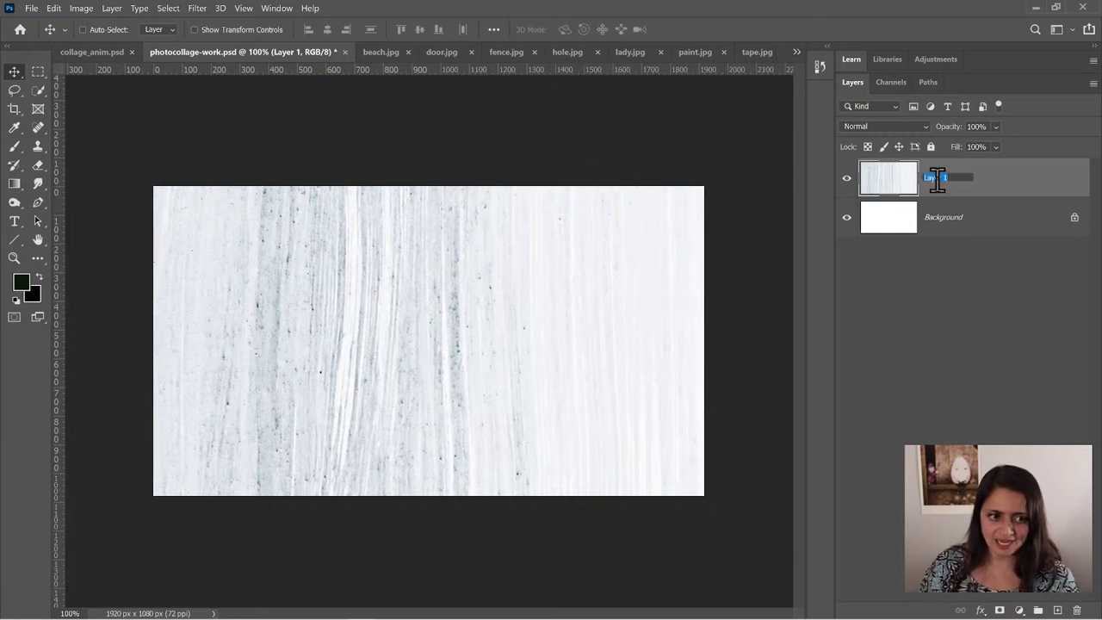
text(paint)
key(Return)
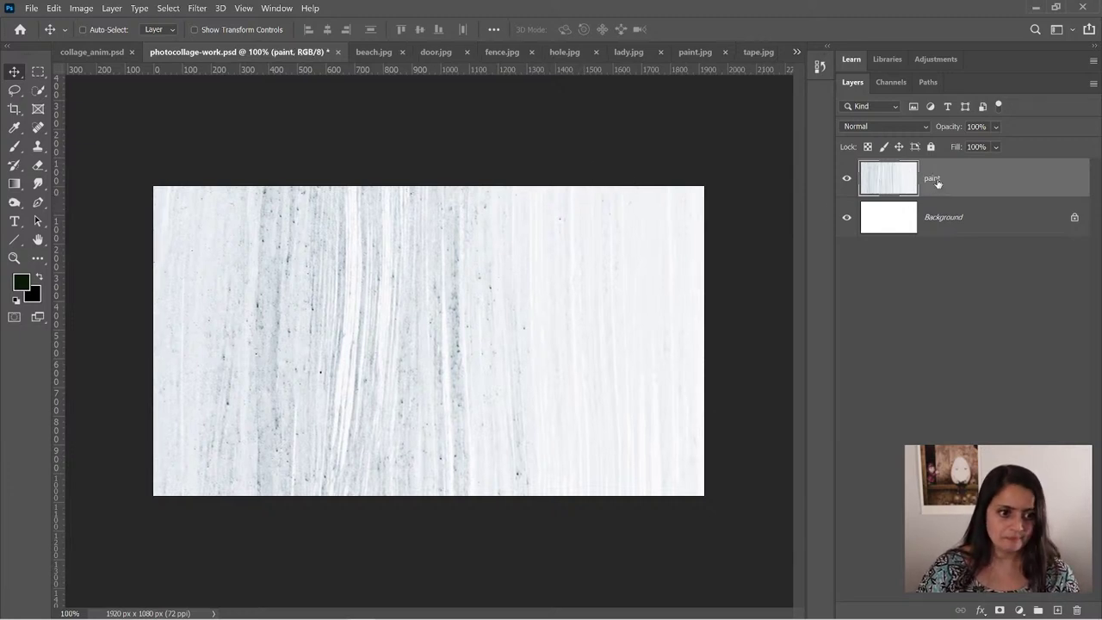
- Convert the paint layer to a smart object and save photocollage-work.psd
right_click(936, 182)
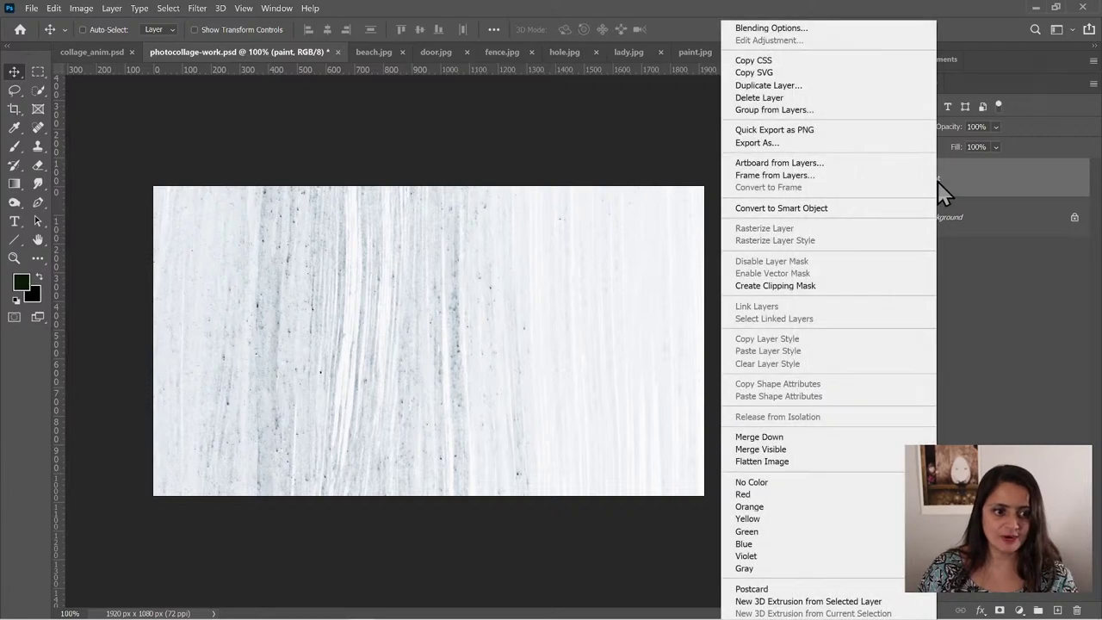
click(871, 210)
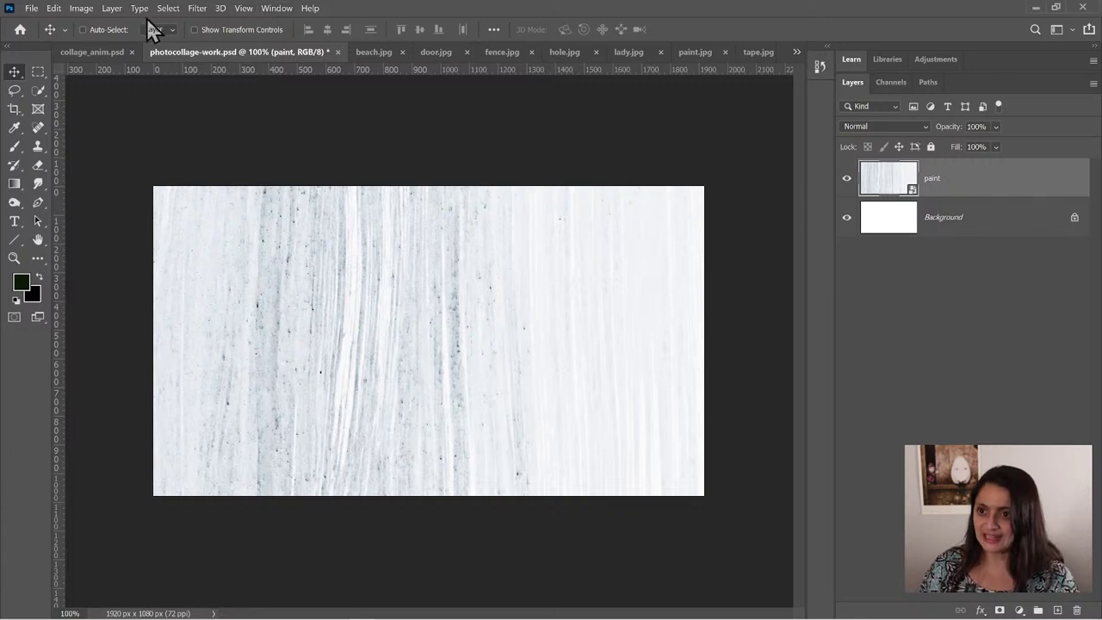
click(31, 8)
click(64, 164)
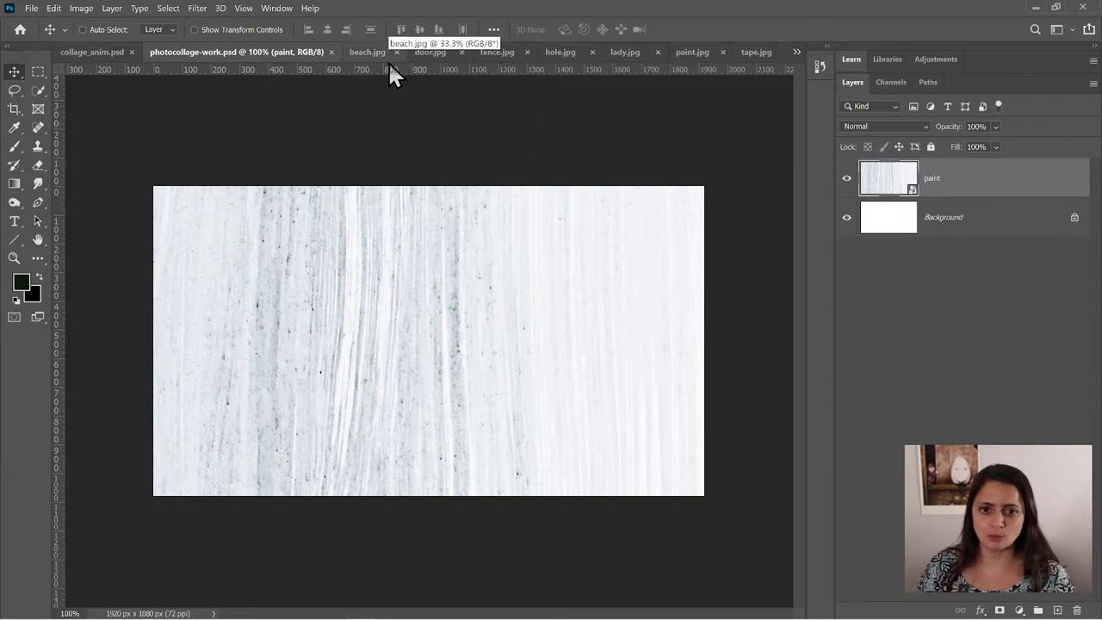
- Check the water thing layer in collage_anim.psd, toggle the Tools panel columns, then switch to beach.jpg
click(95, 53)
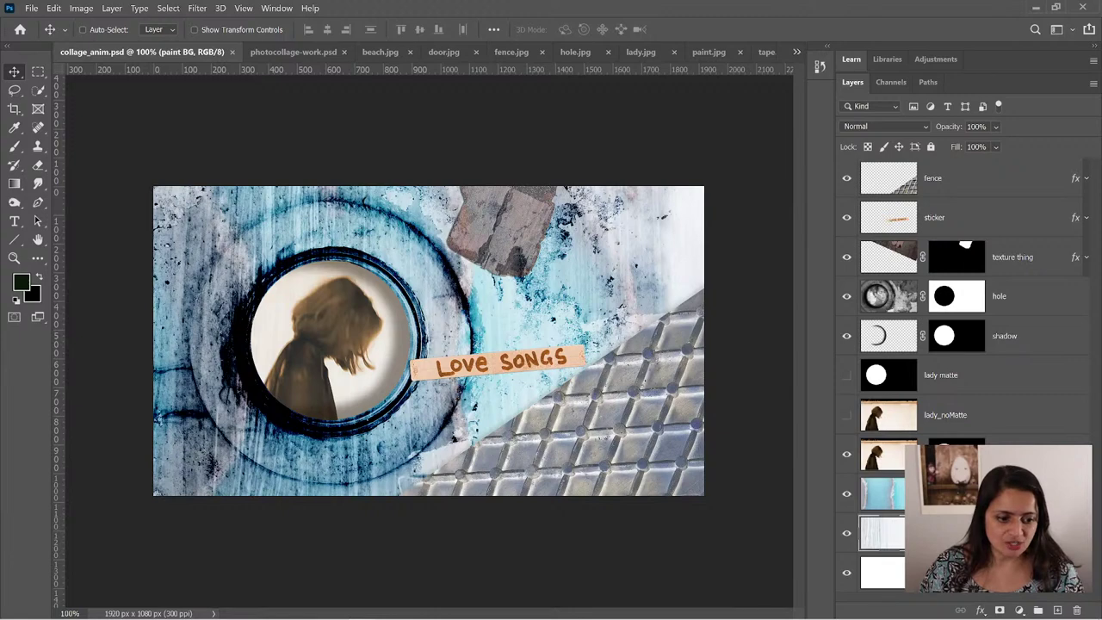
click(947, 493)
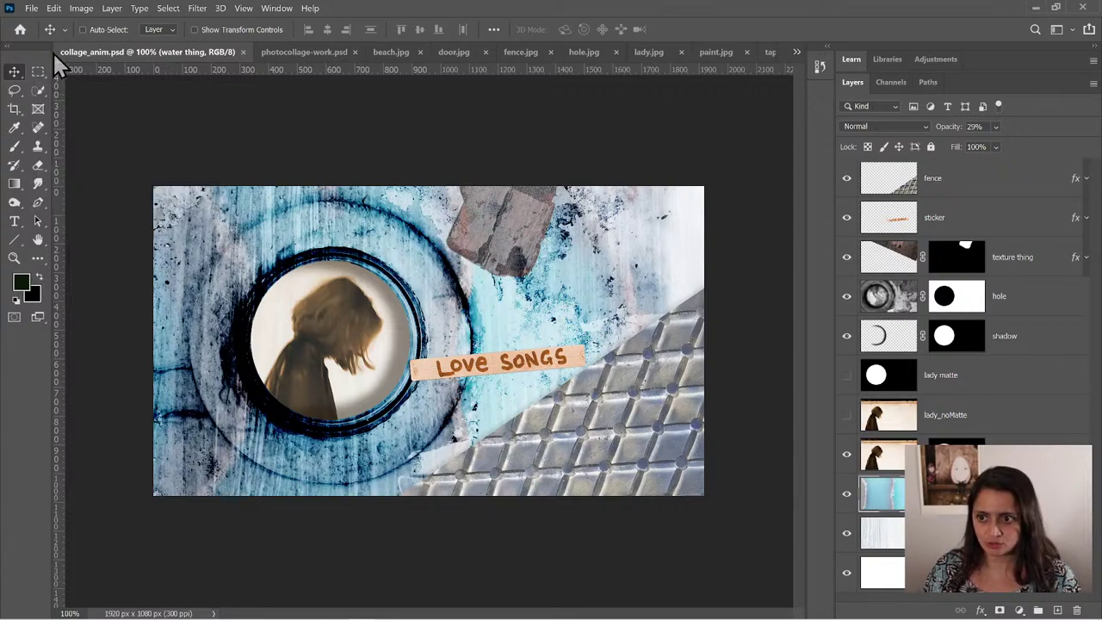
click(10, 52)
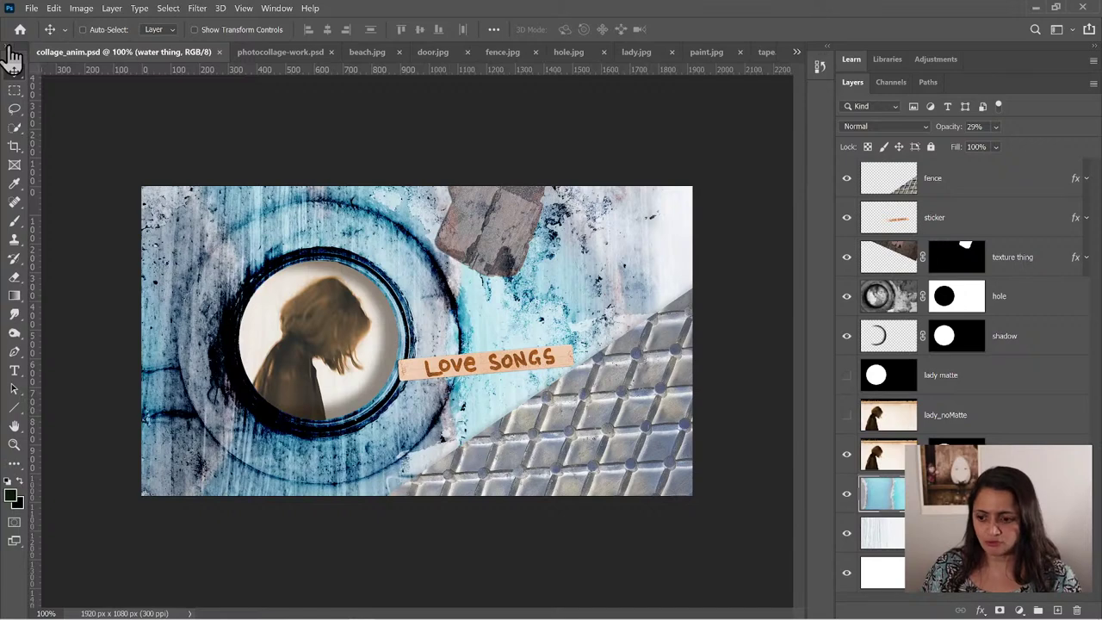
click(10, 53)
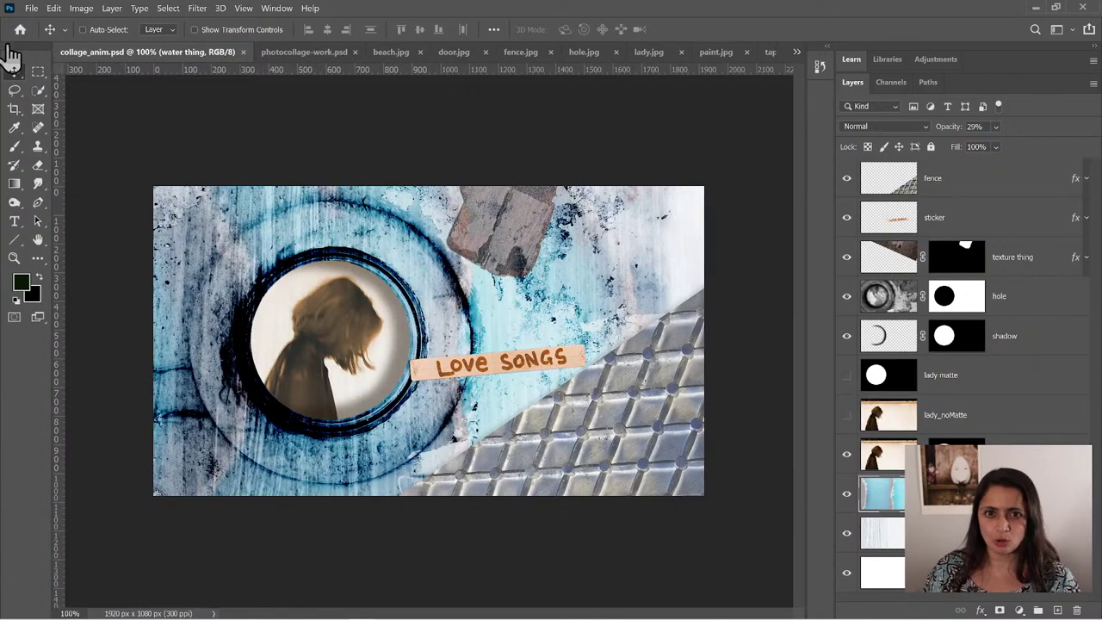
click(10, 52)
click(11, 51)
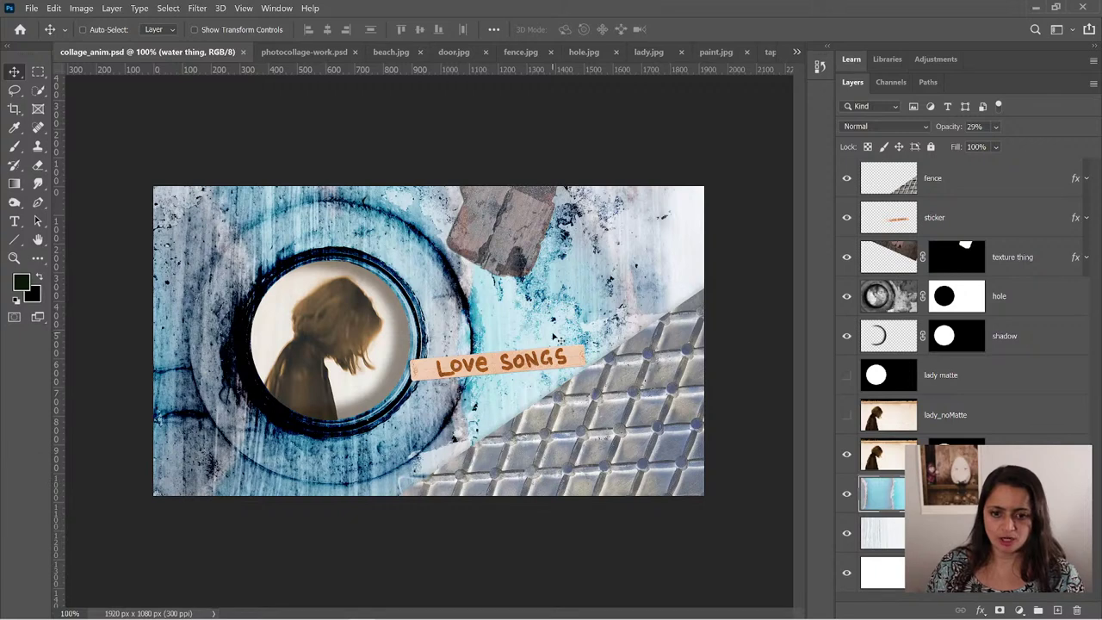
click(392, 54)
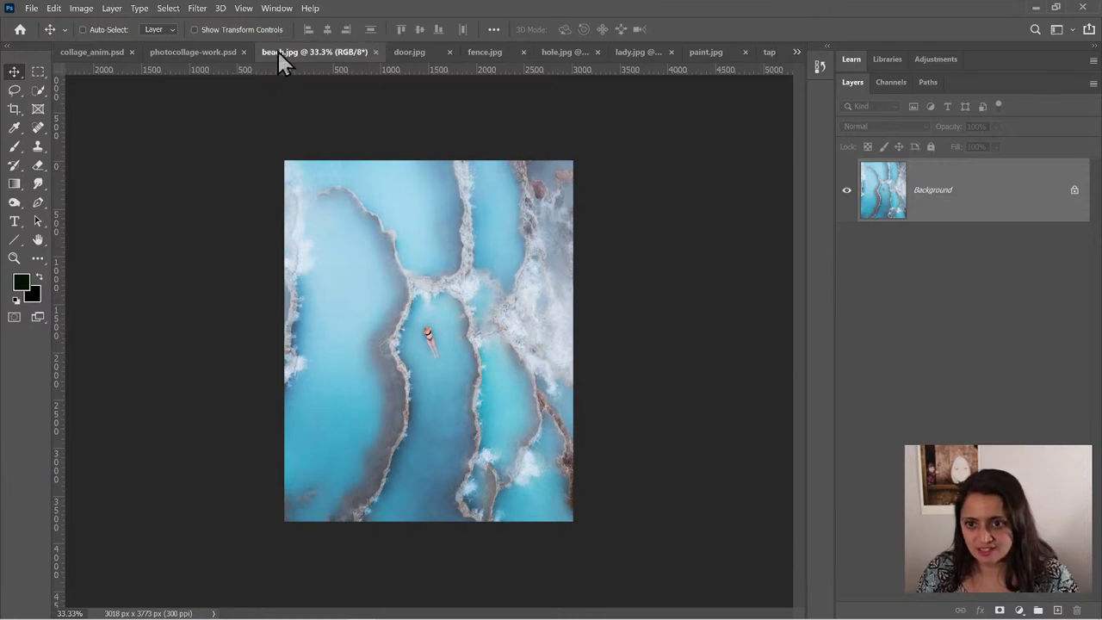
- Float the beach.jpg window over the photocollage-work.psd canvas
drag(279, 53, 376, 256)
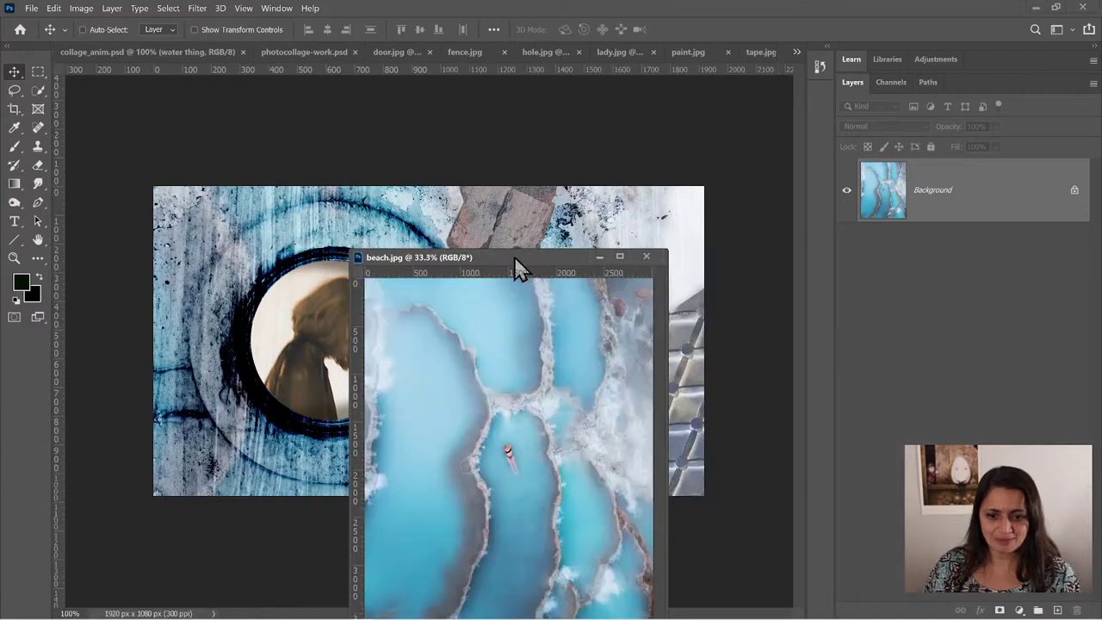
drag(504, 265, 1101, 177)
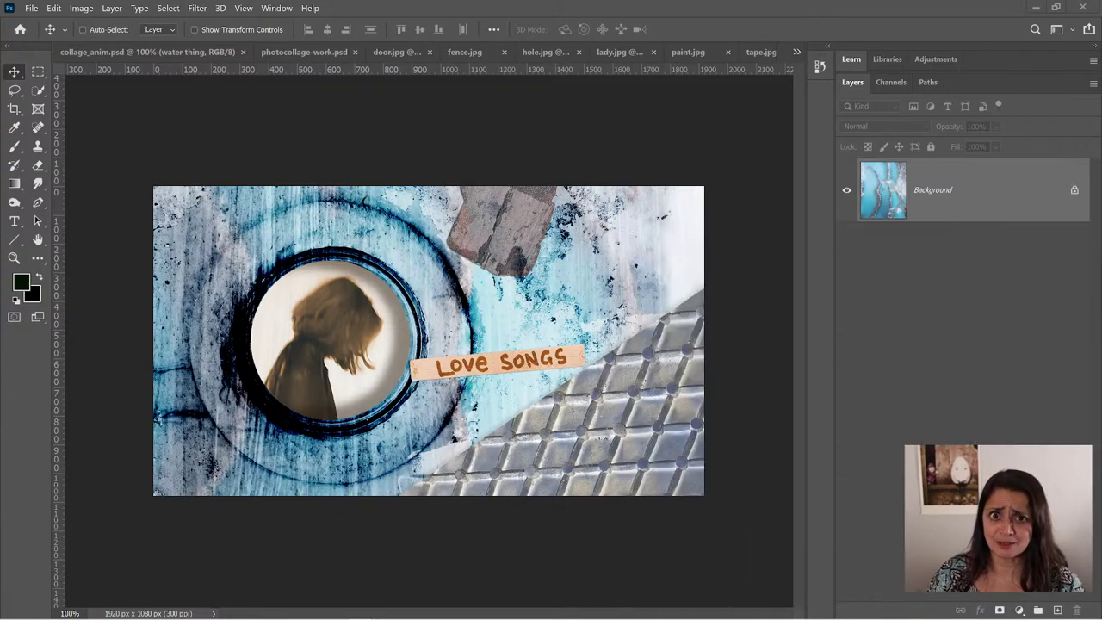
click(293, 50)
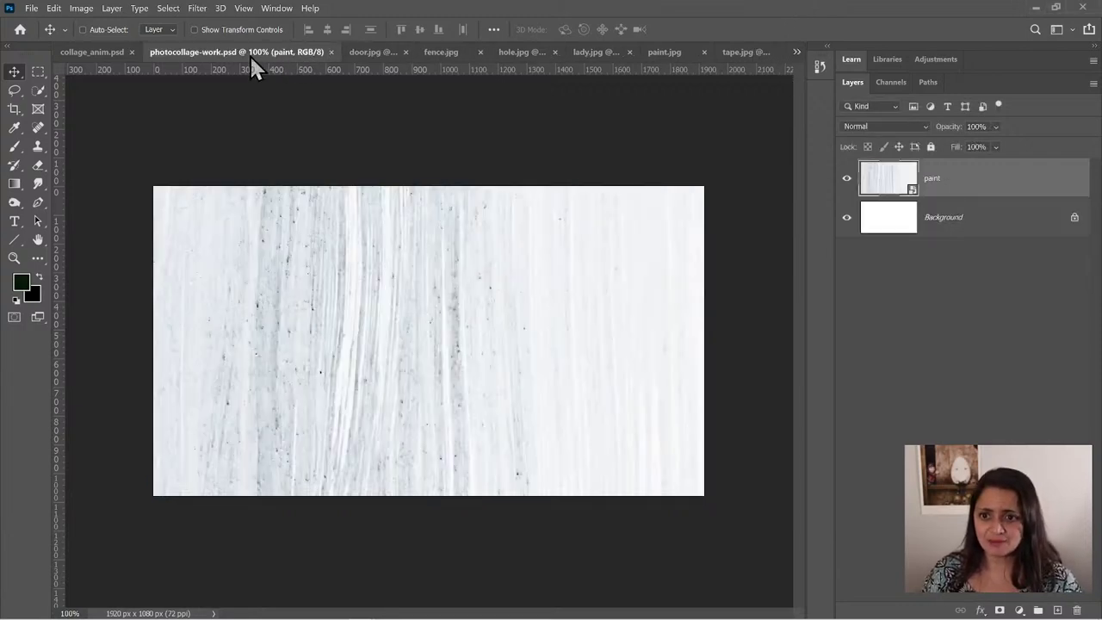
drag(1101, 109, 583, 47)
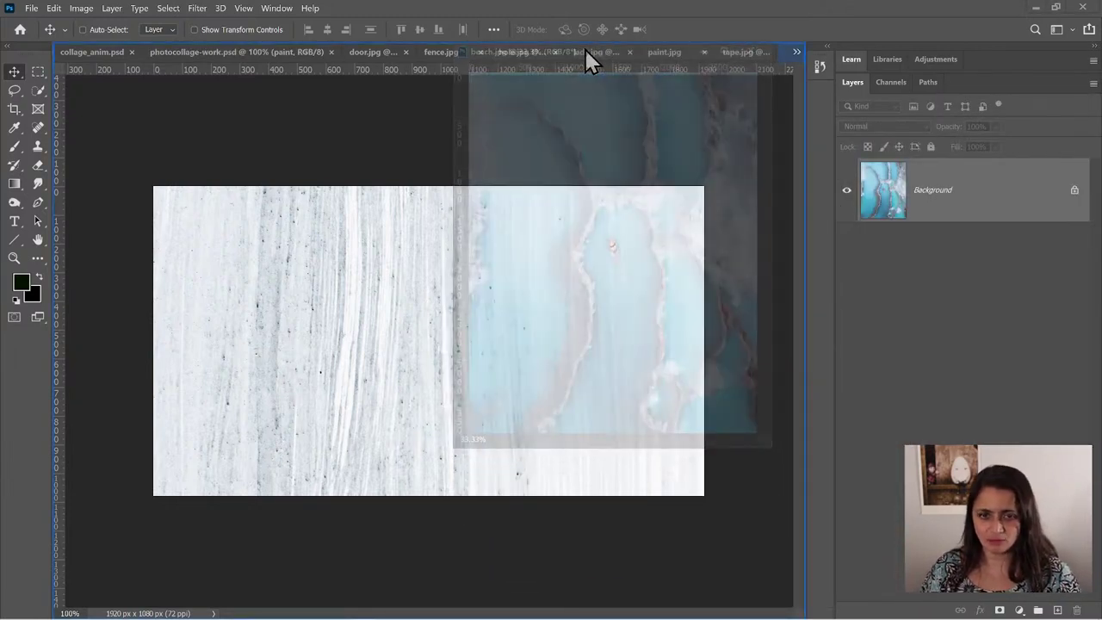
drag(584, 47, 663, 221)
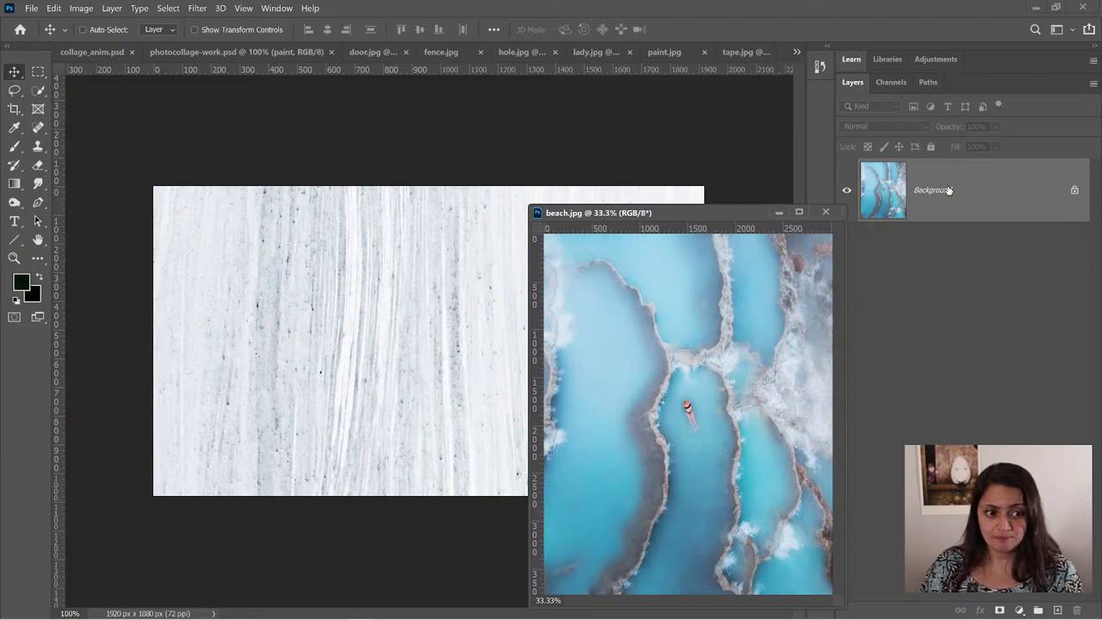
- Drag the beach photo into photocollage-work.psd as a new layer and close the beach.jpg window
mouse_move(947, 190)
mouse_down()
mouse_move(732, 245)
mouse_move(316, 270)
mouse_up()
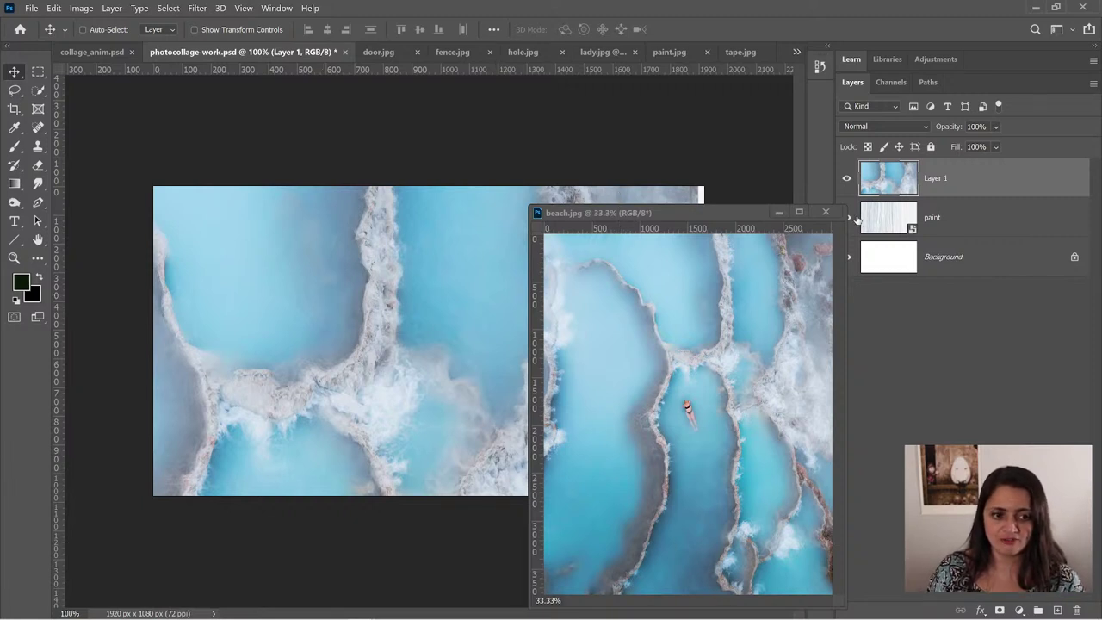
click(745, 215)
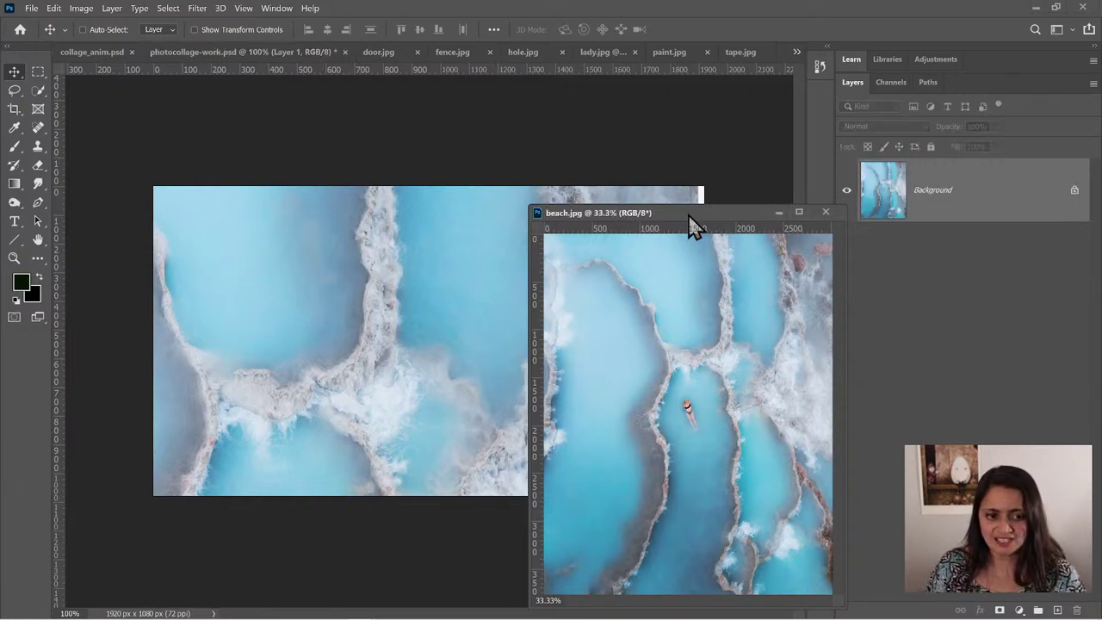
click(828, 211)
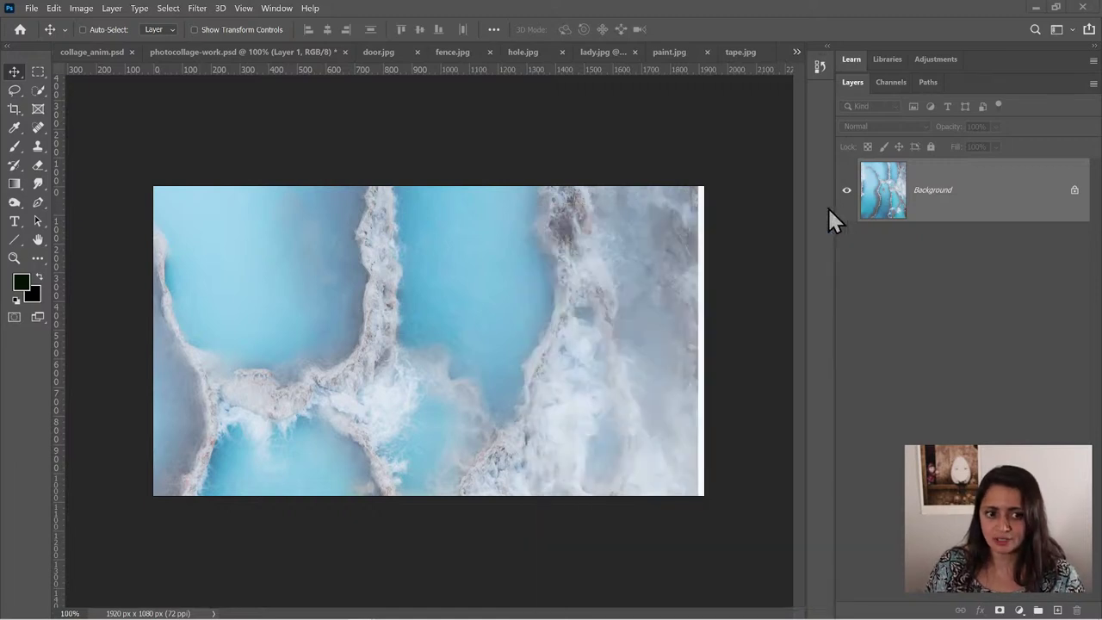
- Rename Layer 1 to beach, convert it to a smart object, and save the collage
click(465, 331)
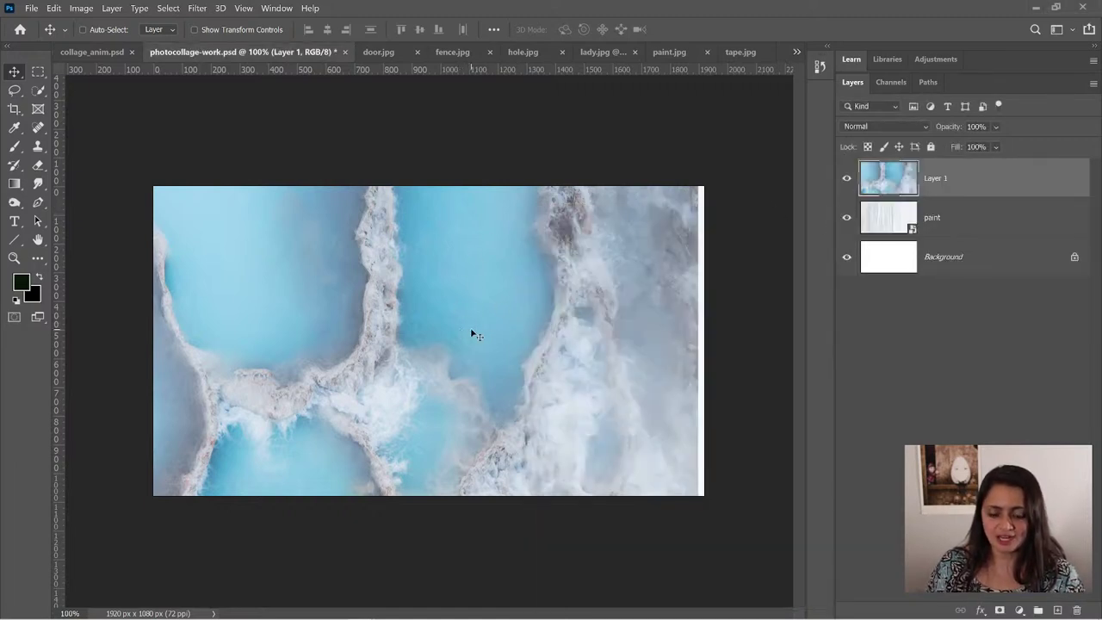
double_click(936, 179)
text(beach)
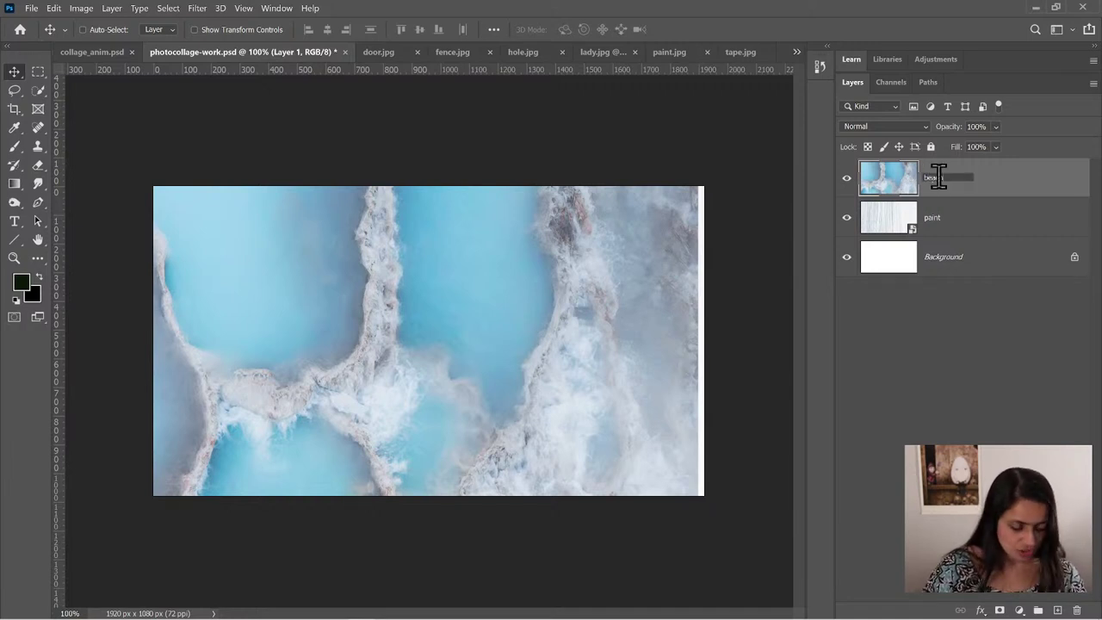
key(Return)
right_click(936, 180)
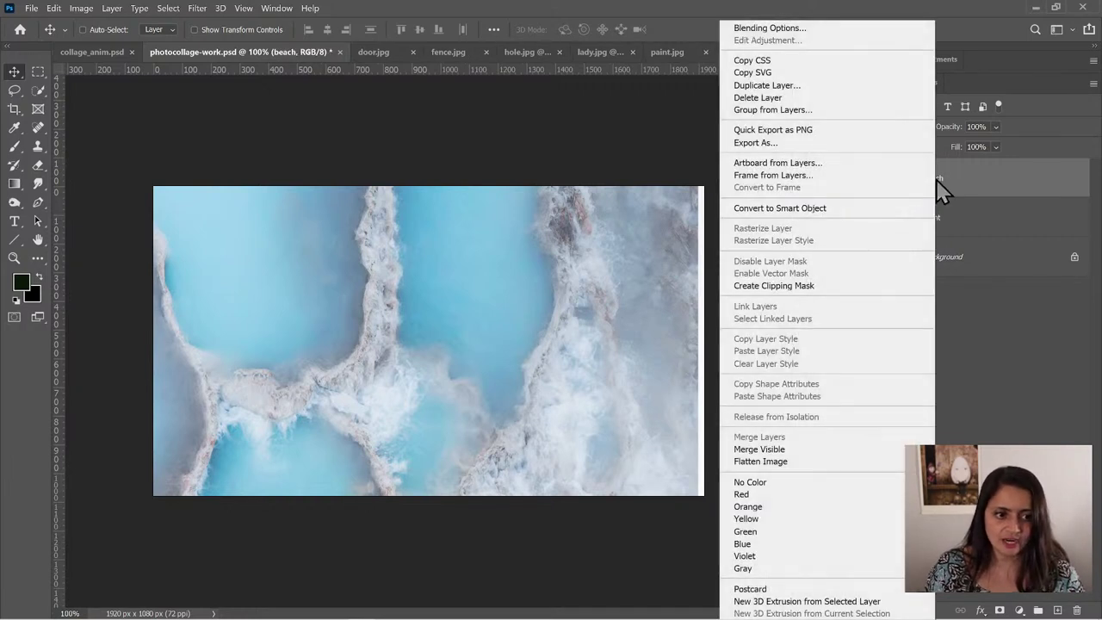
click(877, 207)
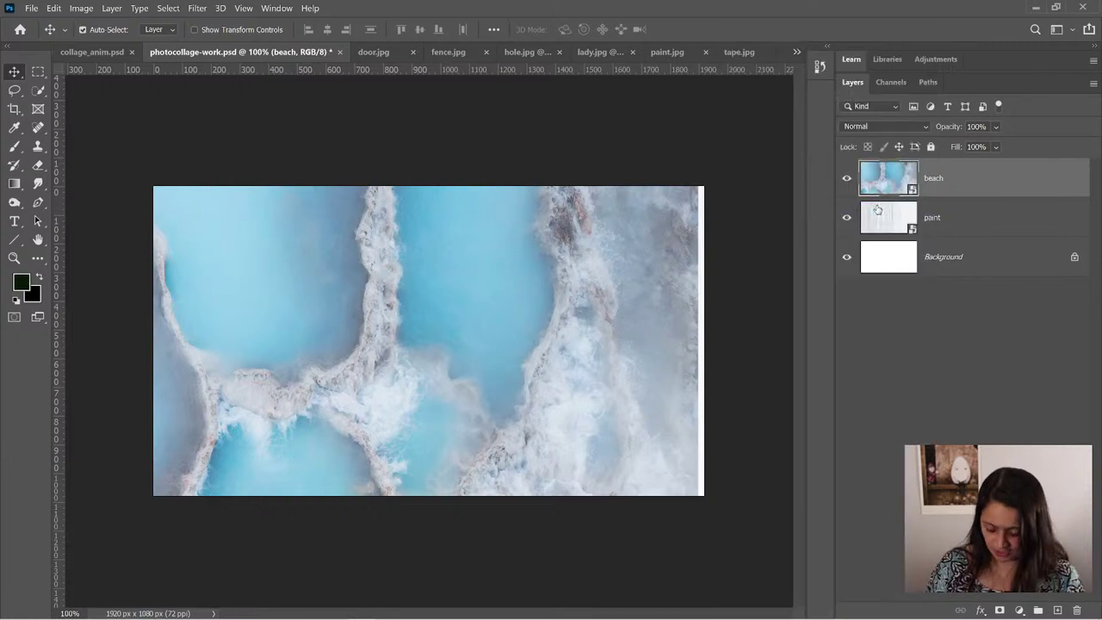
key(ctrl+s)
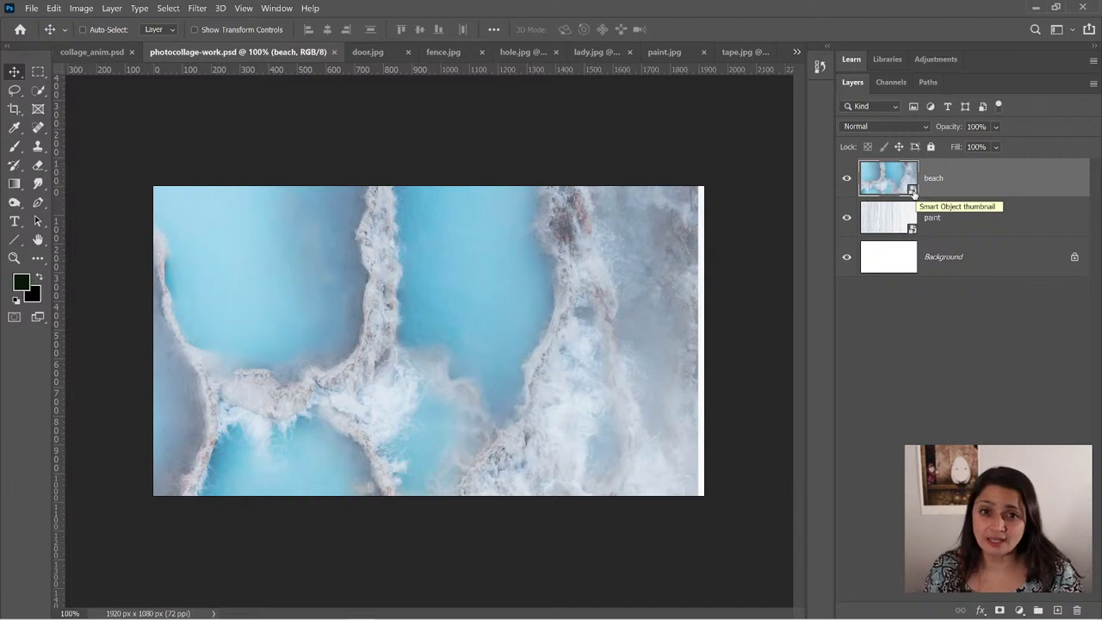
- Open beach.psb, add a new layer, and brush a black loop around the swimmer
double_click(912, 190)
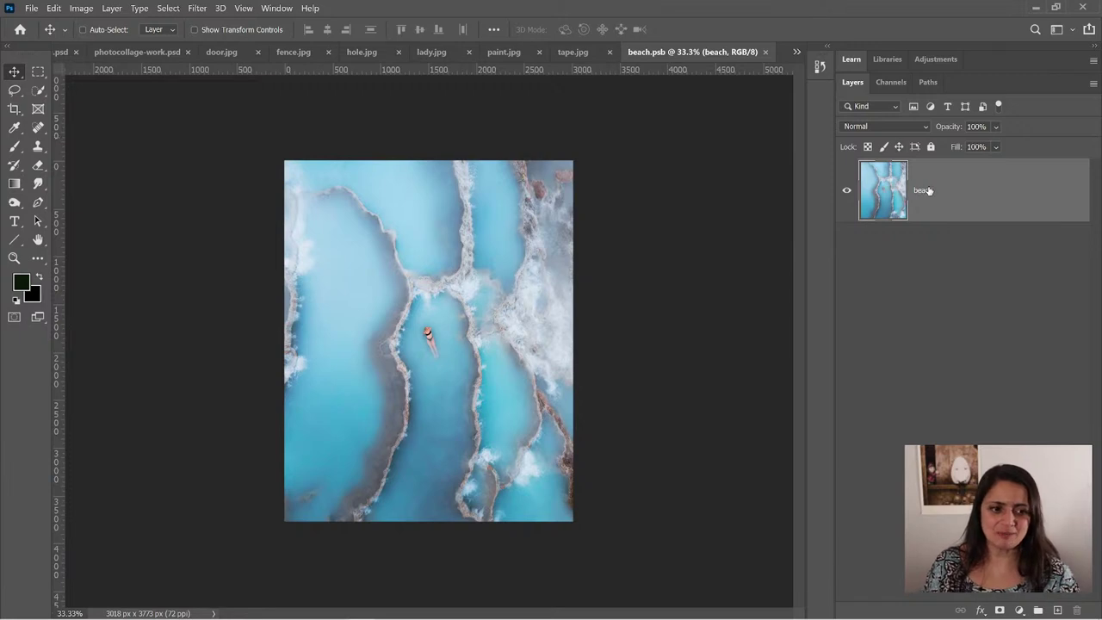
click(1057, 609)
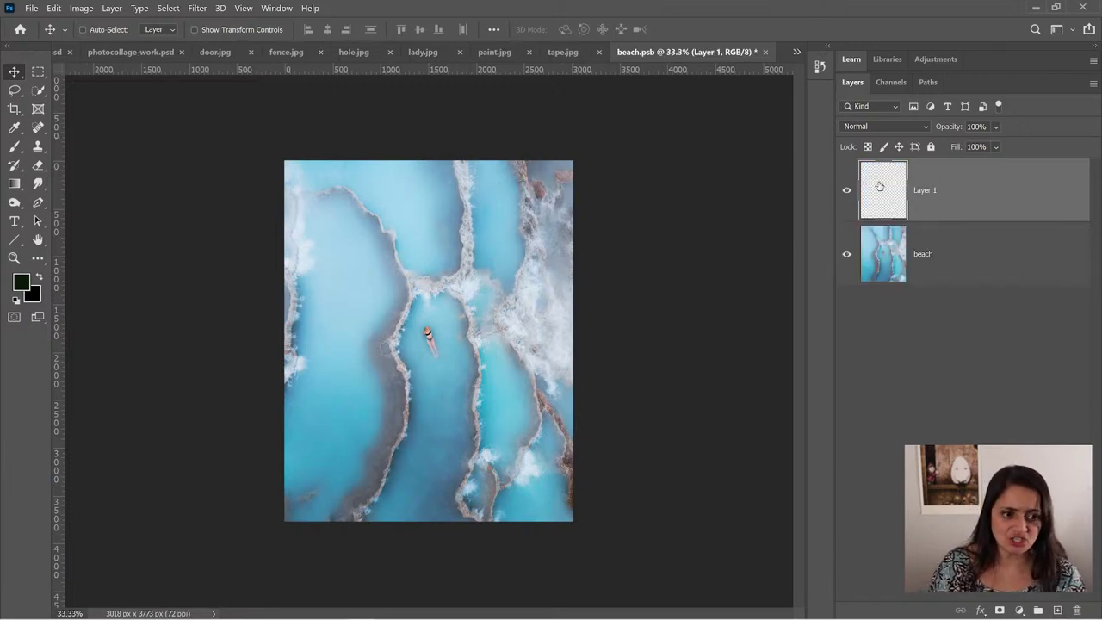
click(14, 146)
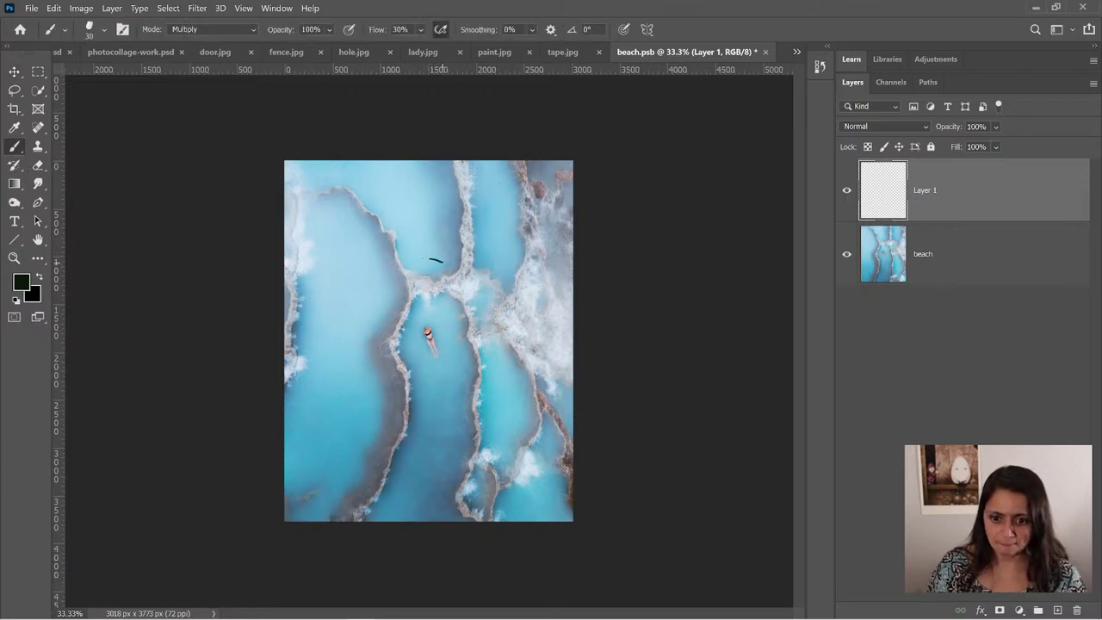
mouse_move(428, 258)
mouse_down()
mouse_move(403, 271)
mouse_move(388, 338)
mouse_move(417, 394)
mouse_move(470, 377)
mouse_move(465, 317)
mouse_move(406, 258)
mouse_up()
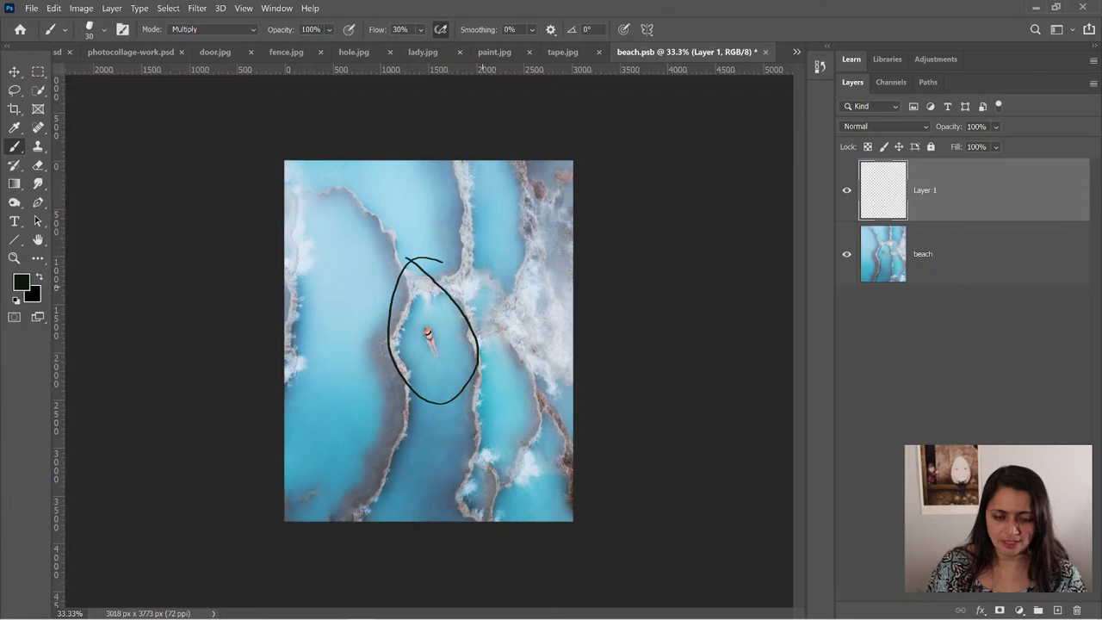
- Save beach.psb, then move the beach layer in photocollage-work.psd so the swimmer shows
click(31, 9)
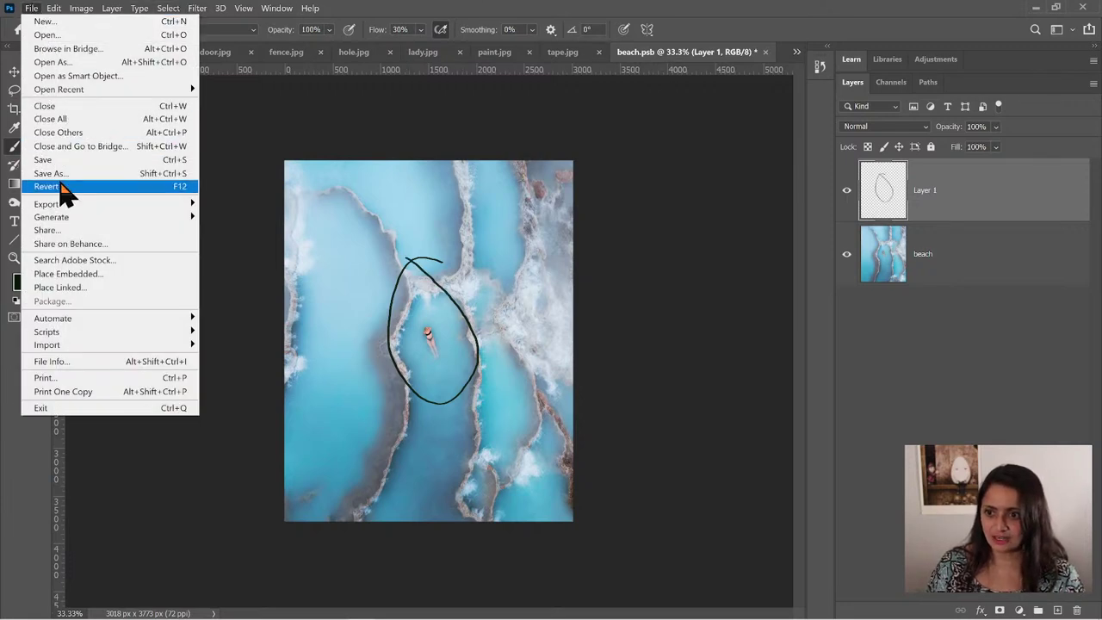
click(43, 160)
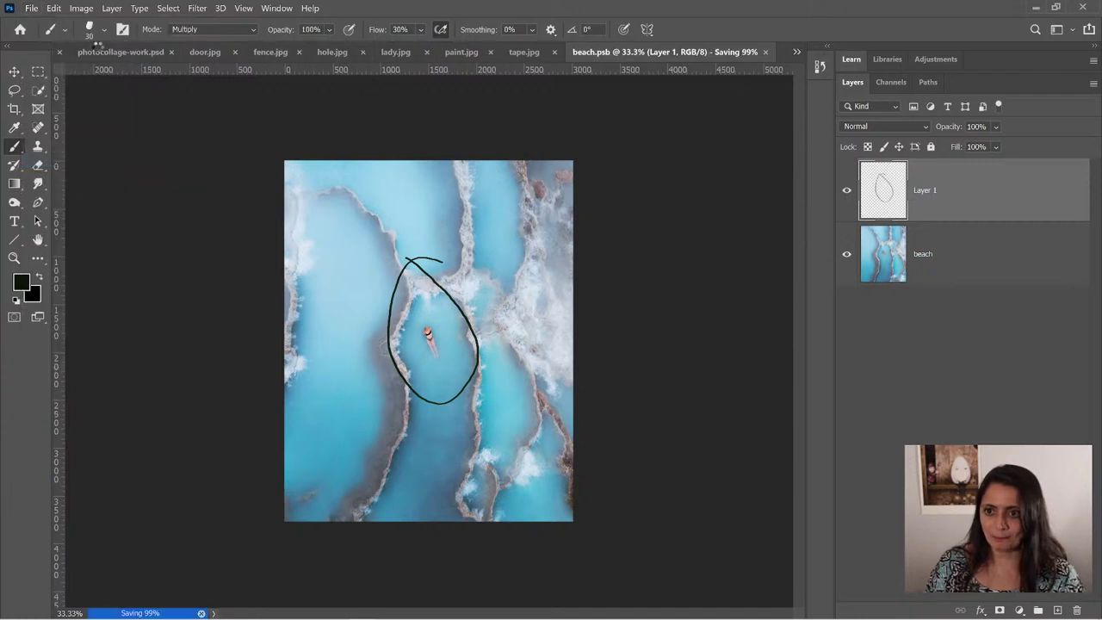
click(108, 53)
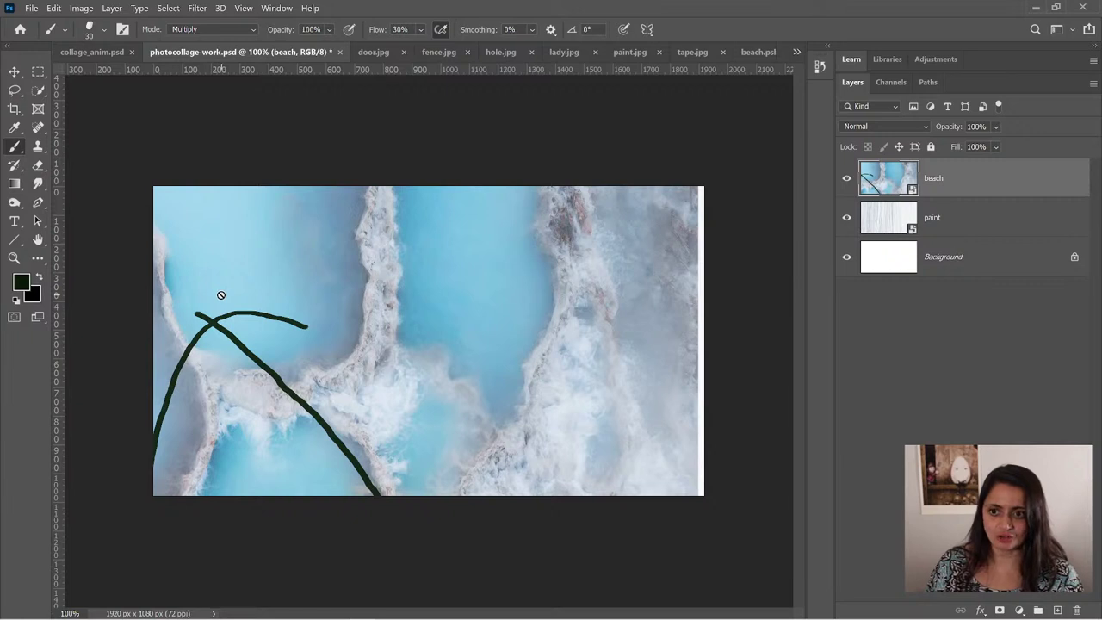
click(15, 72)
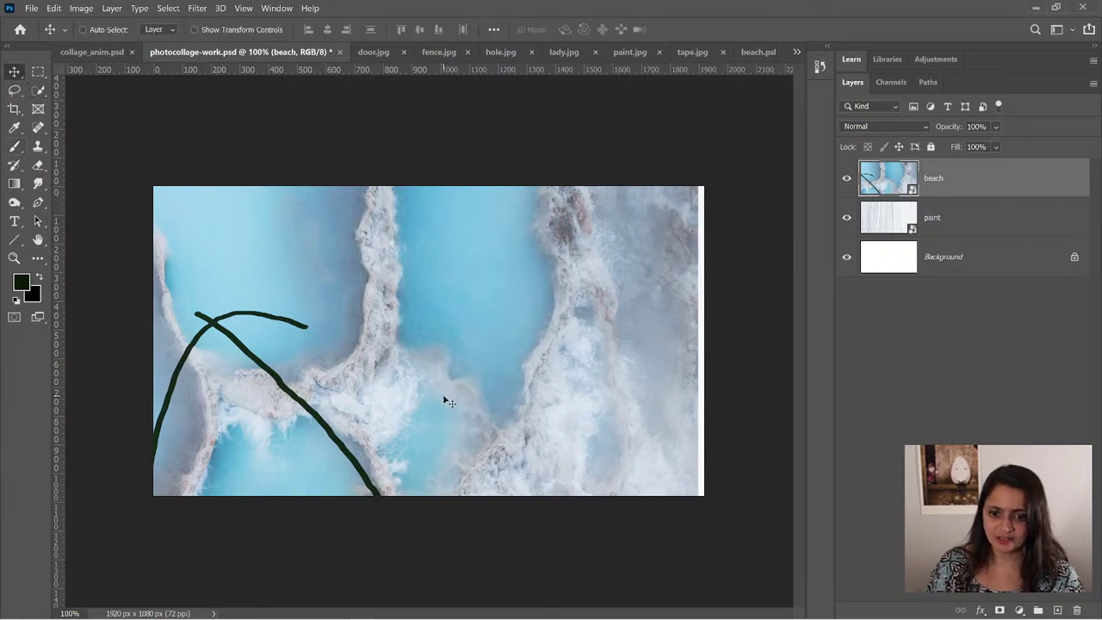
drag(449, 401, 585, 226)
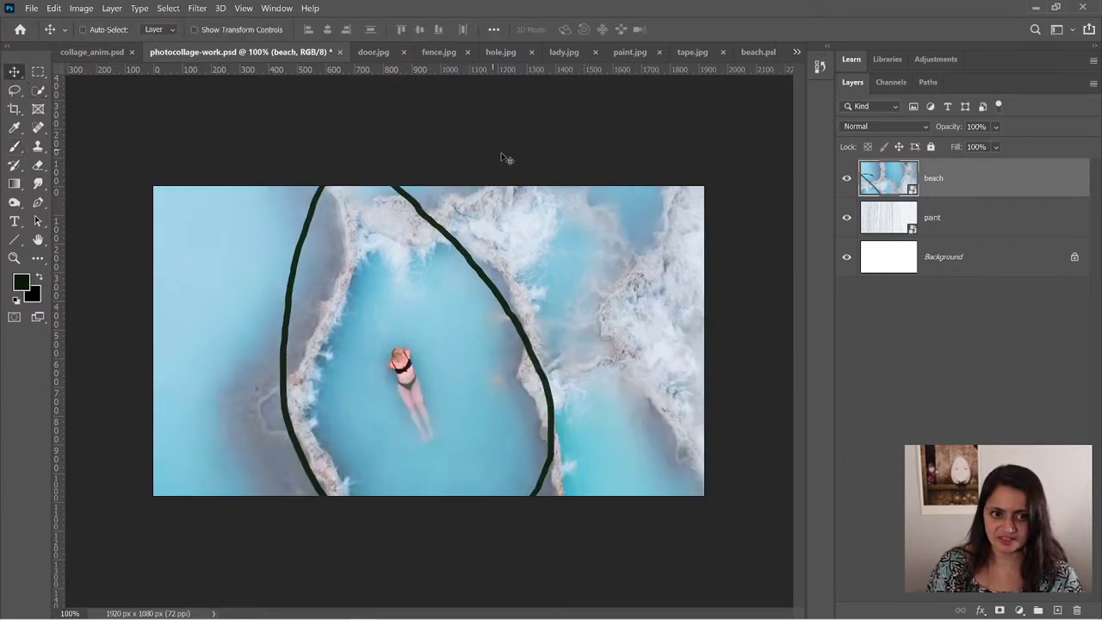
- Delete the loop layer from beach.psb, save it, and return to photocollage-work.psd
click(755, 49)
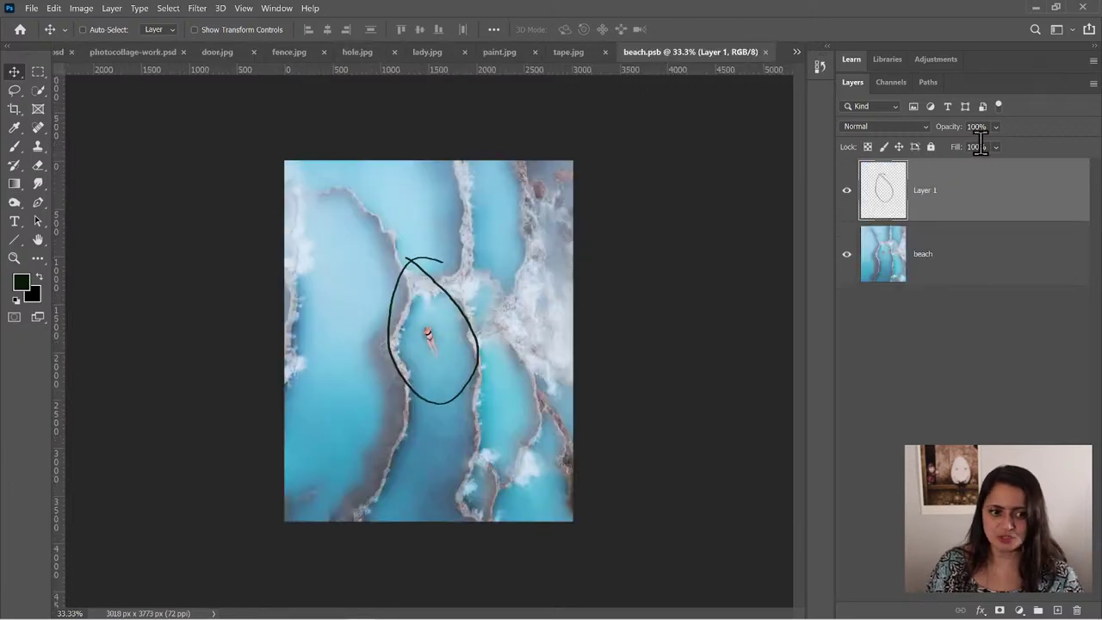
drag(959, 183, 1082, 609)
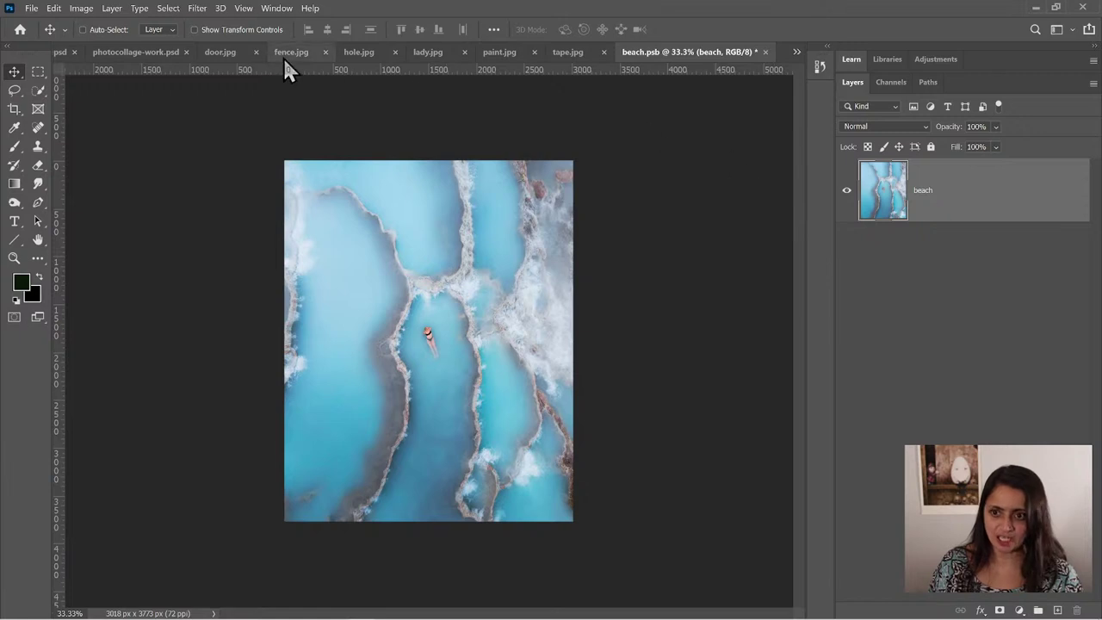
click(31, 8)
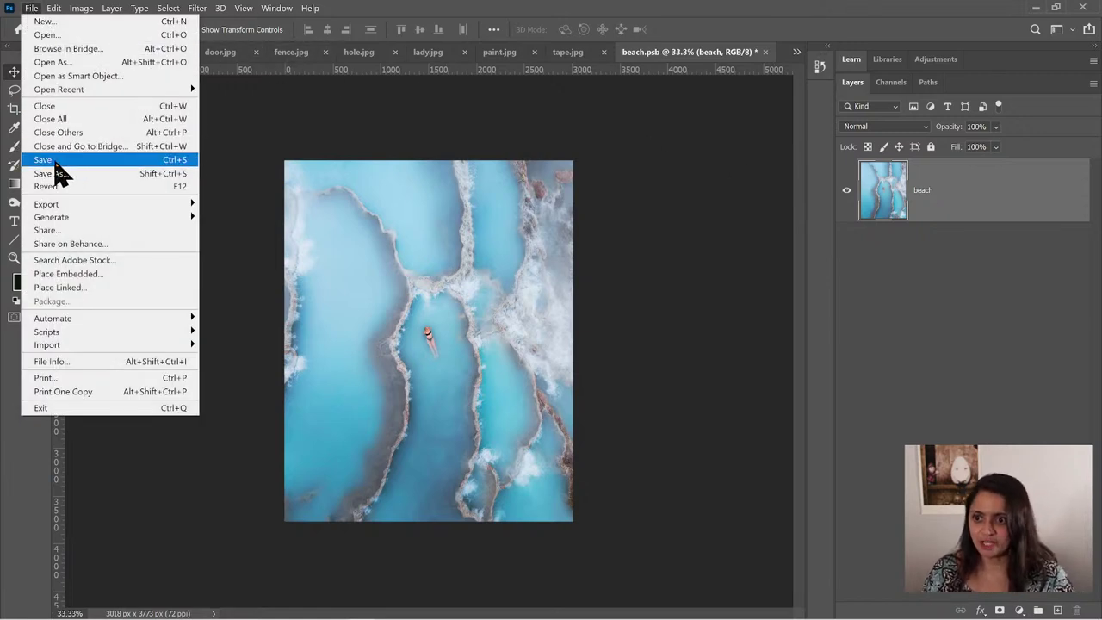
click(65, 167)
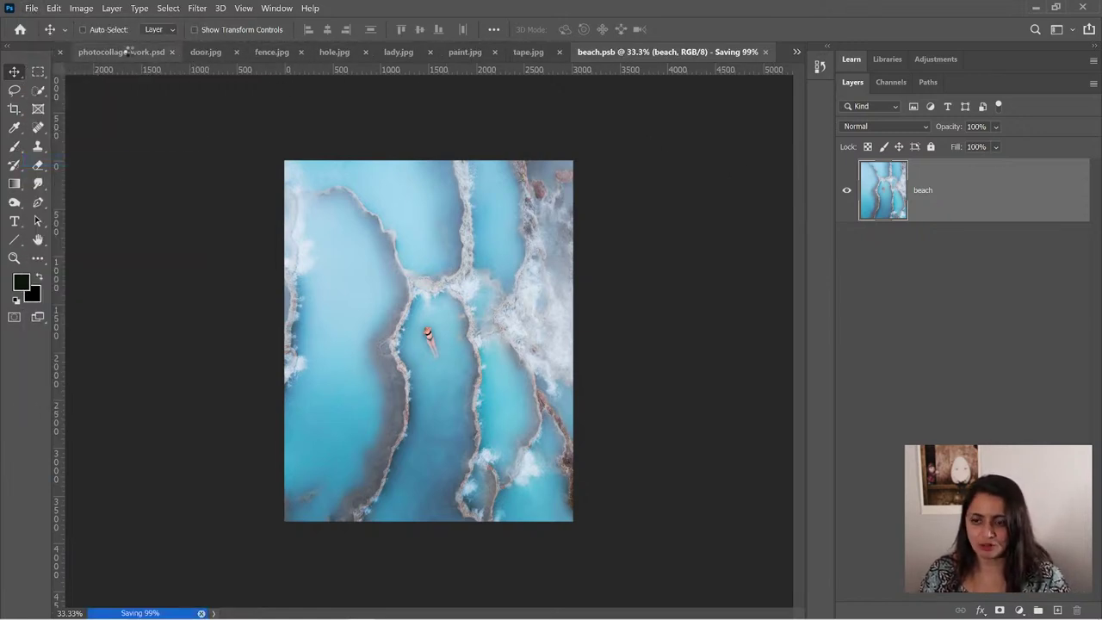
click(129, 50)
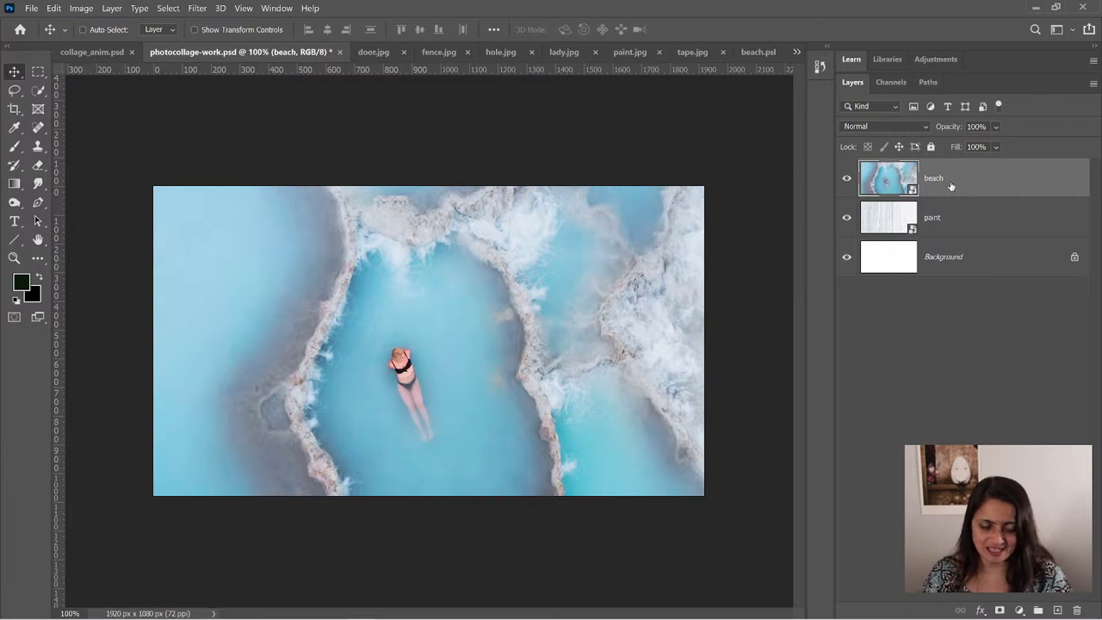
- Move the beach image down, then compare with the water thing layer's bounds in collage_anim.psd
drag(474, 323, 470, 507)
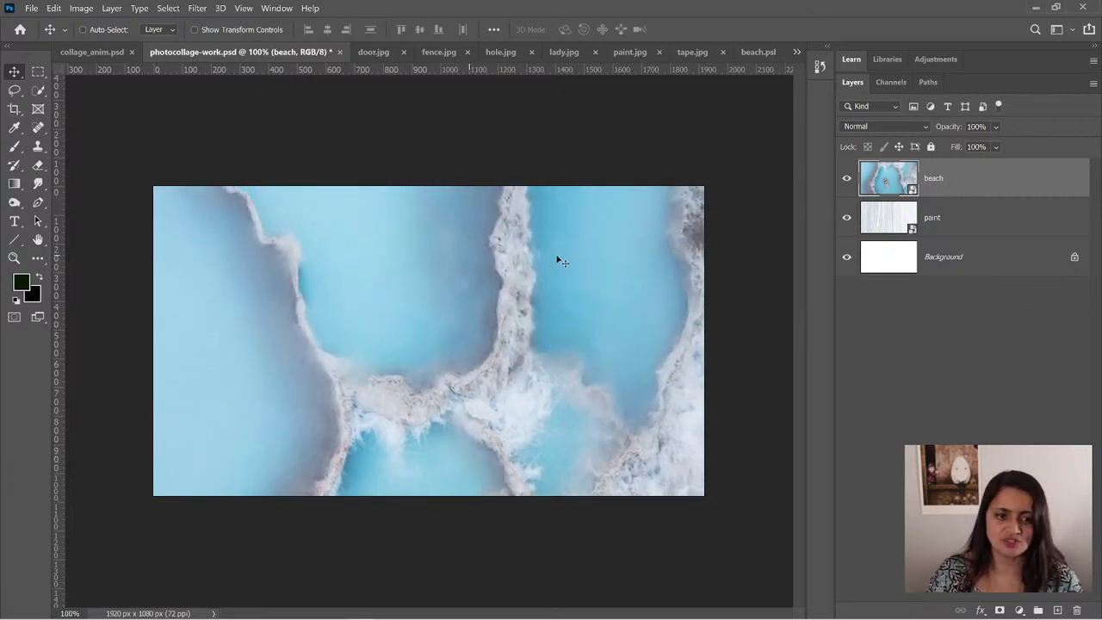
drag(490, 280, 486, 301)
click(78, 52)
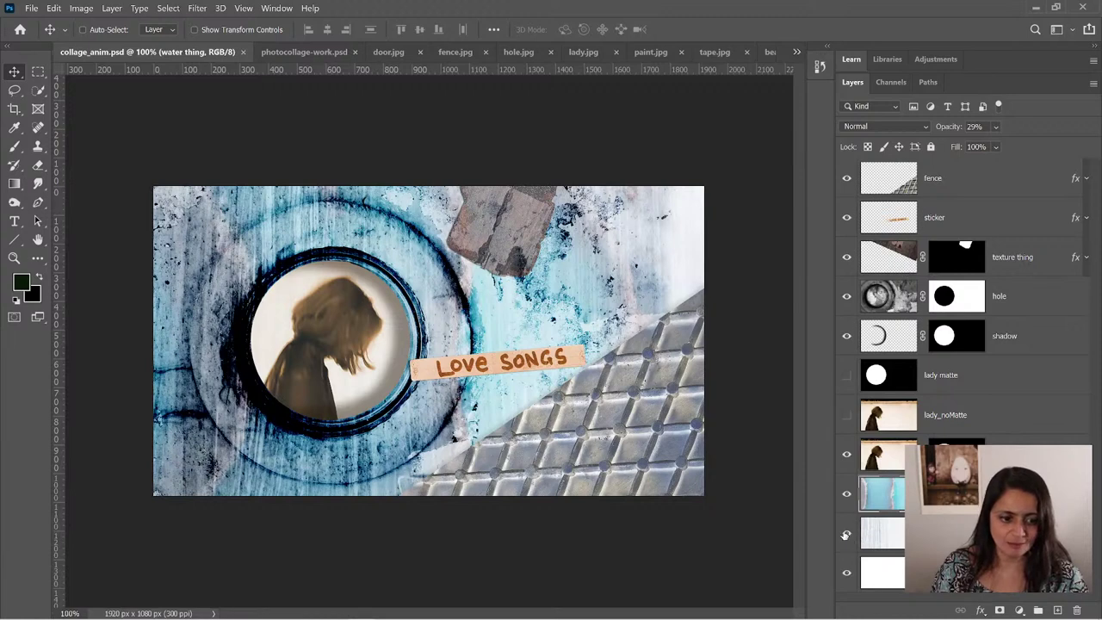
click(848, 538)
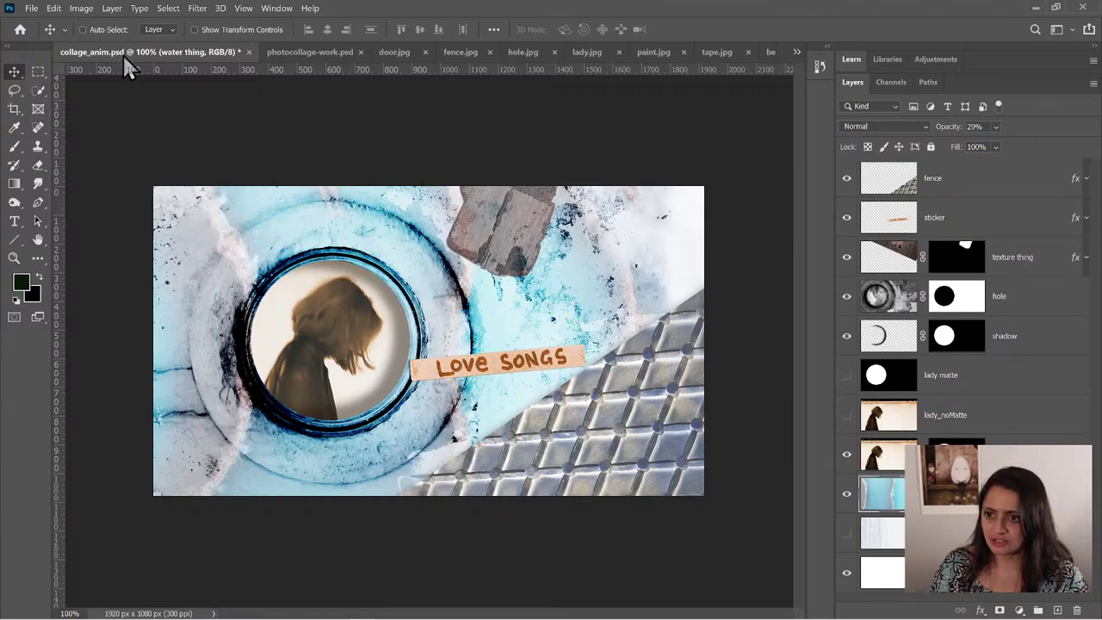
click(220, 34)
key(ctrl+minus)
key(ctrl+minus)
key(ctrl+minus)
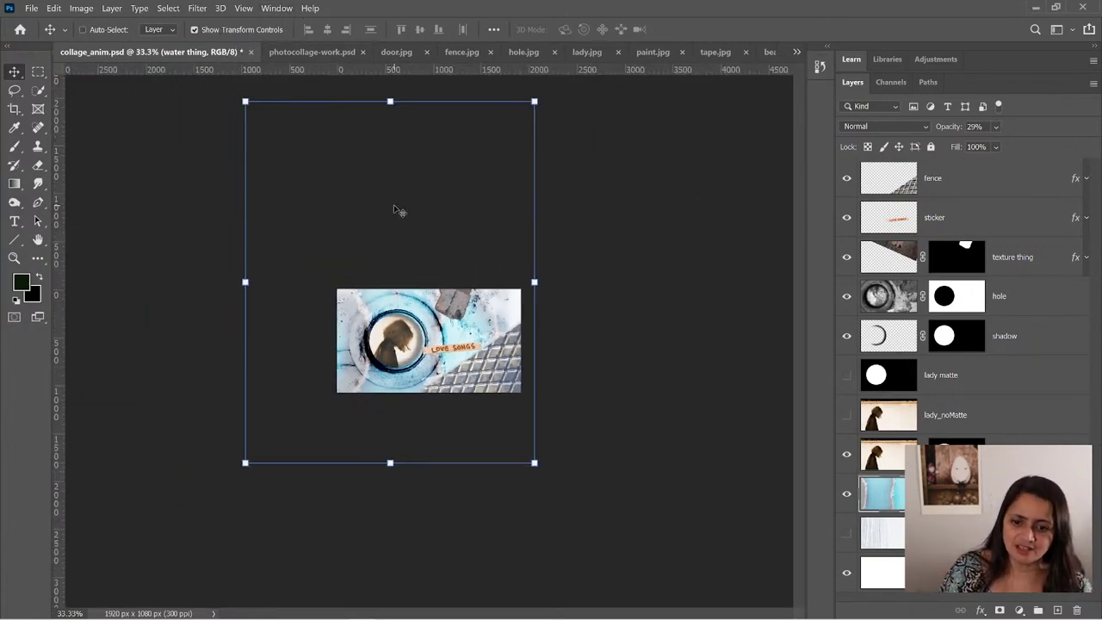
drag(398, 213, 356, 177)
key(ctrl+z)
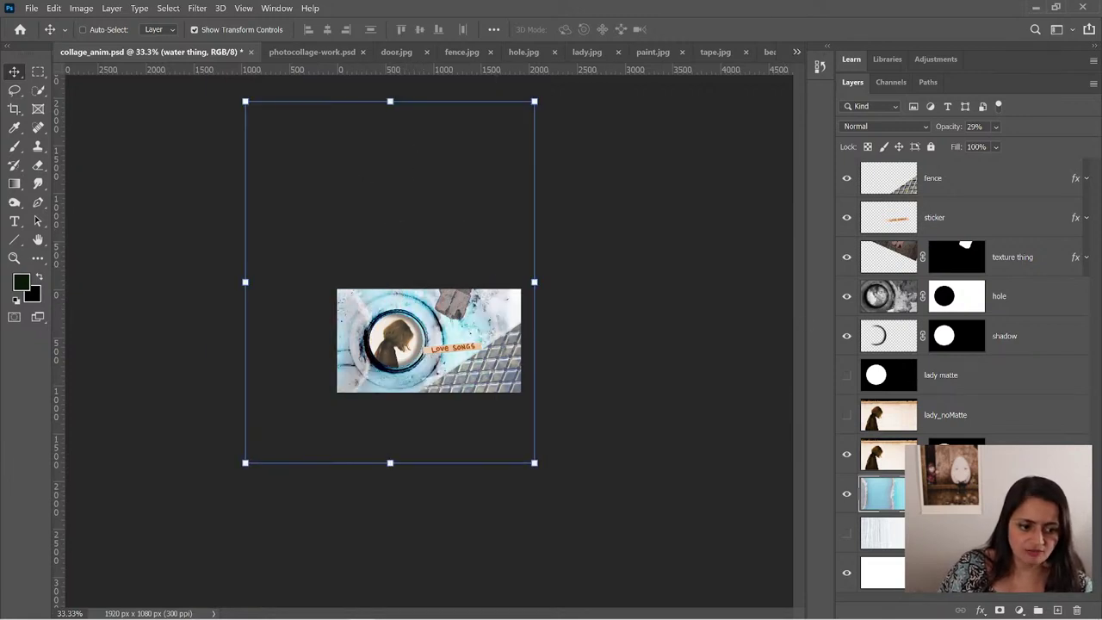
drag(488, 229, 473, 266)
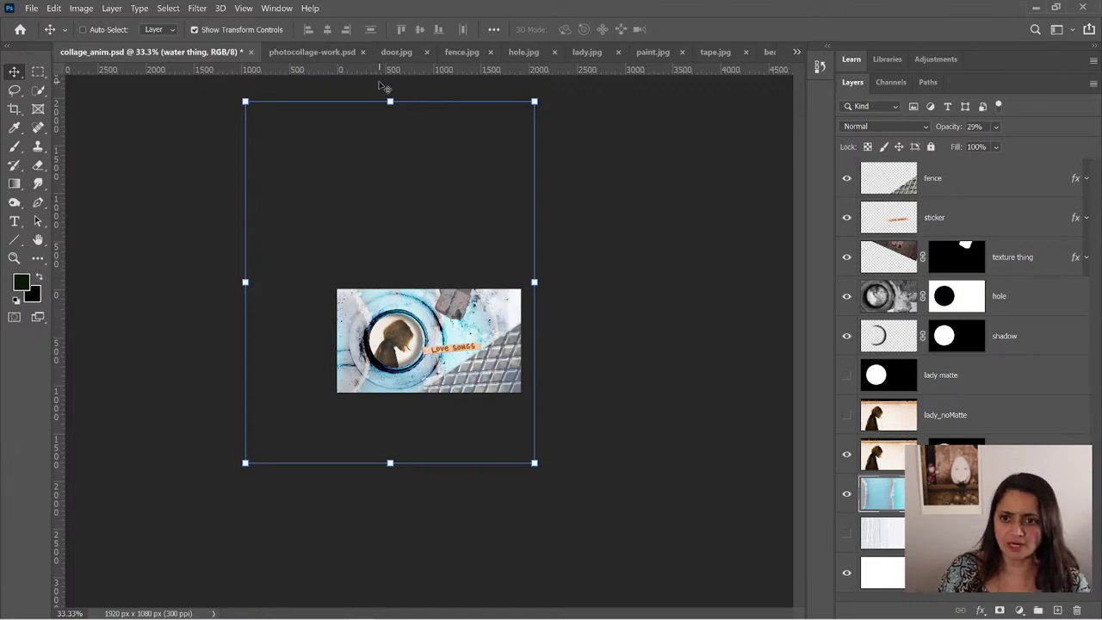
click(312, 52)
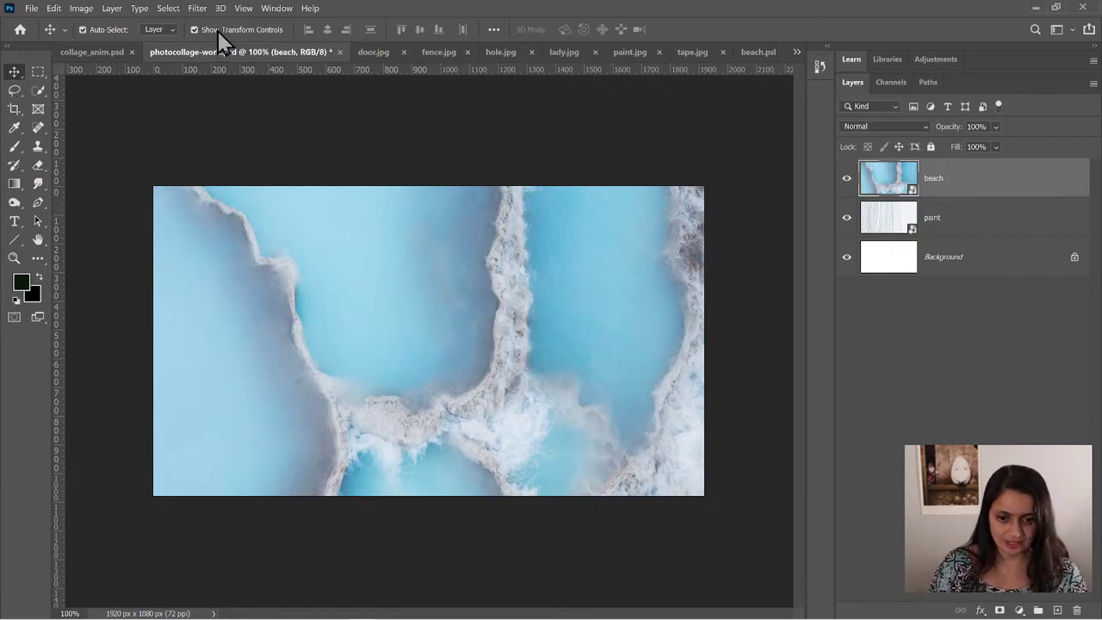
- Zoom out to 33.3% and drag the beach layer so new turquoise water and ridges fill the canvas
click(14, 257)
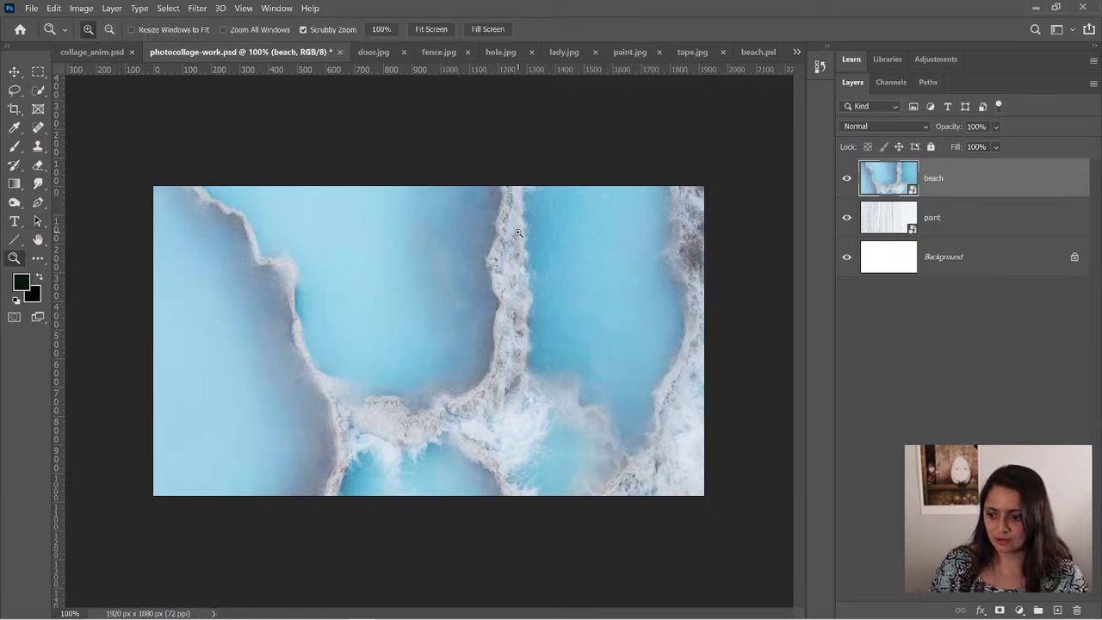
alt+click(468, 234)
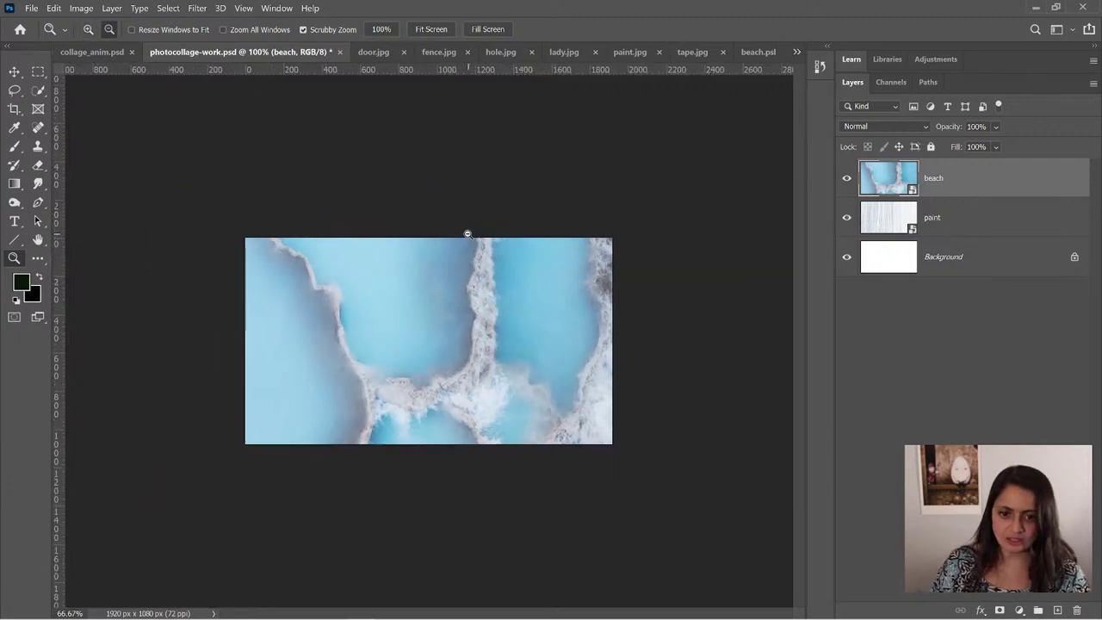
alt+click(488, 292)
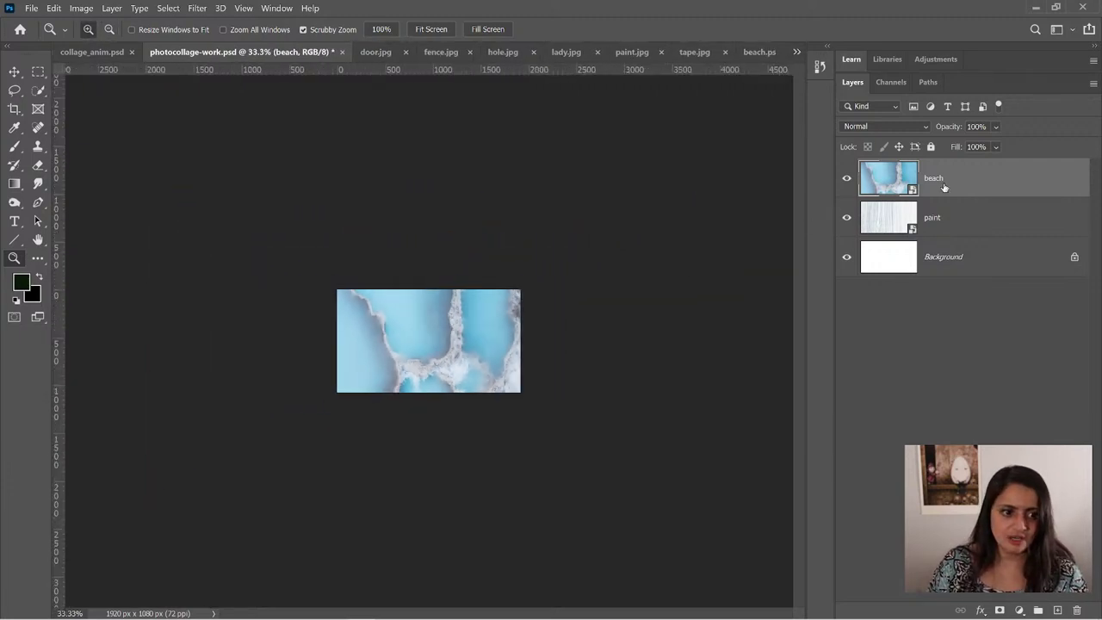
click(14, 72)
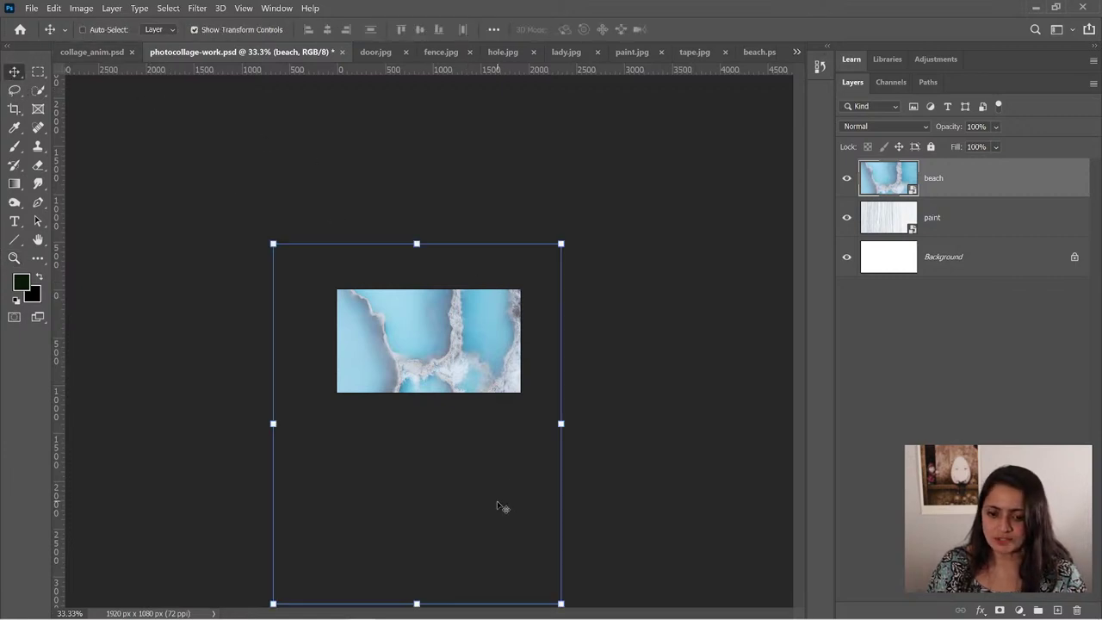
drag(503, 508, 474, 326)
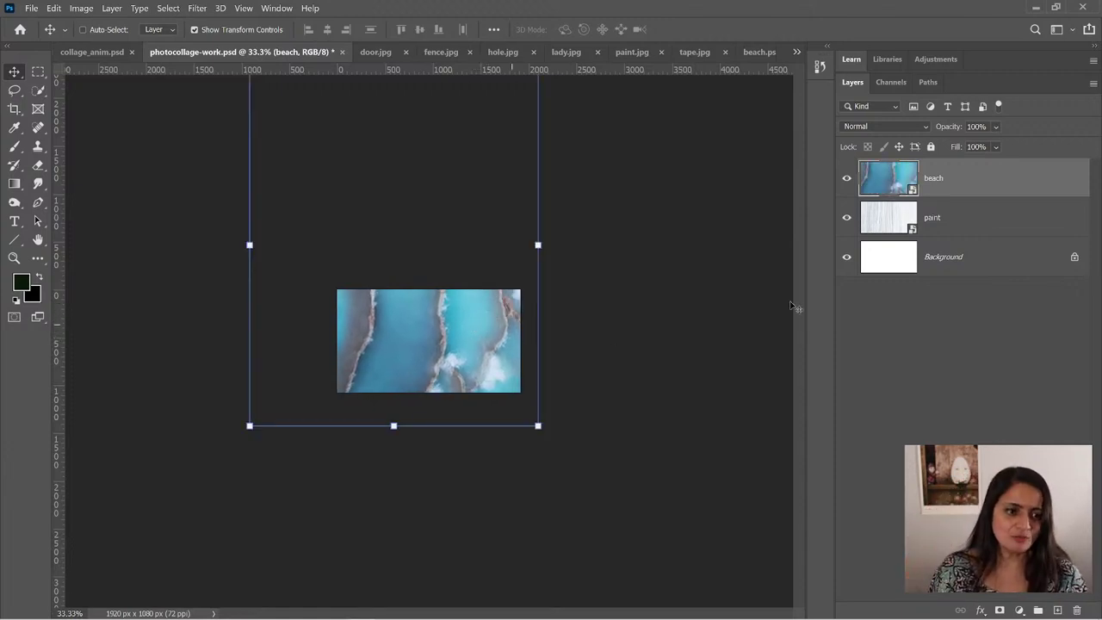
click(996, 126)
- Try beach layer opacities of 58%, 50%, 60%, 40%, 80%, 10%, 20% and 45%
drag(1041, 143, 1012, 145)
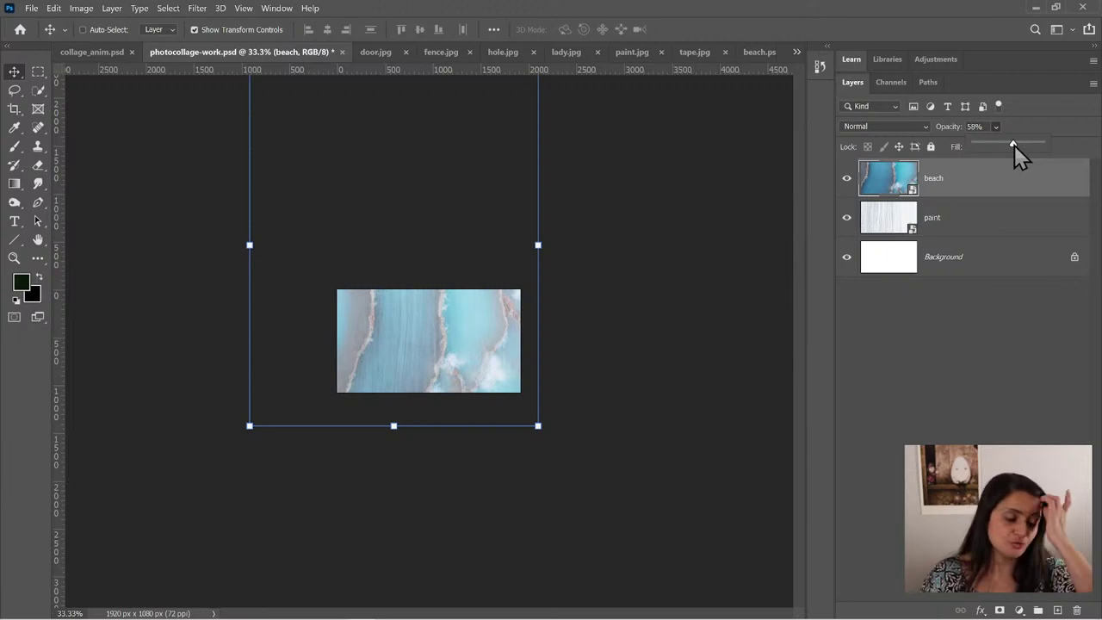
click(1021, 123)
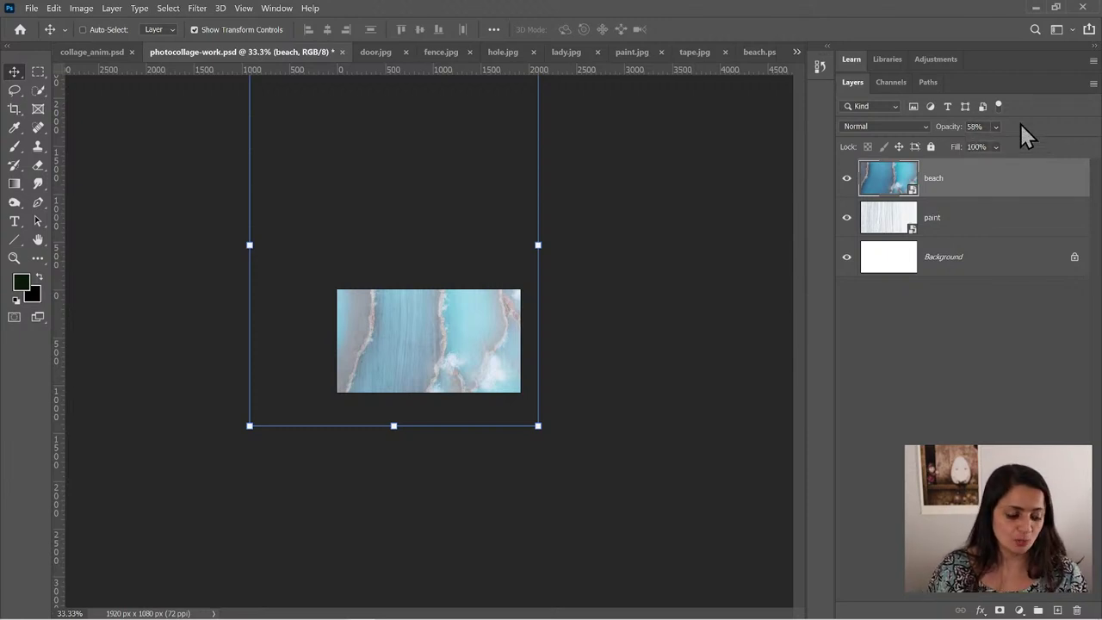
key(5)
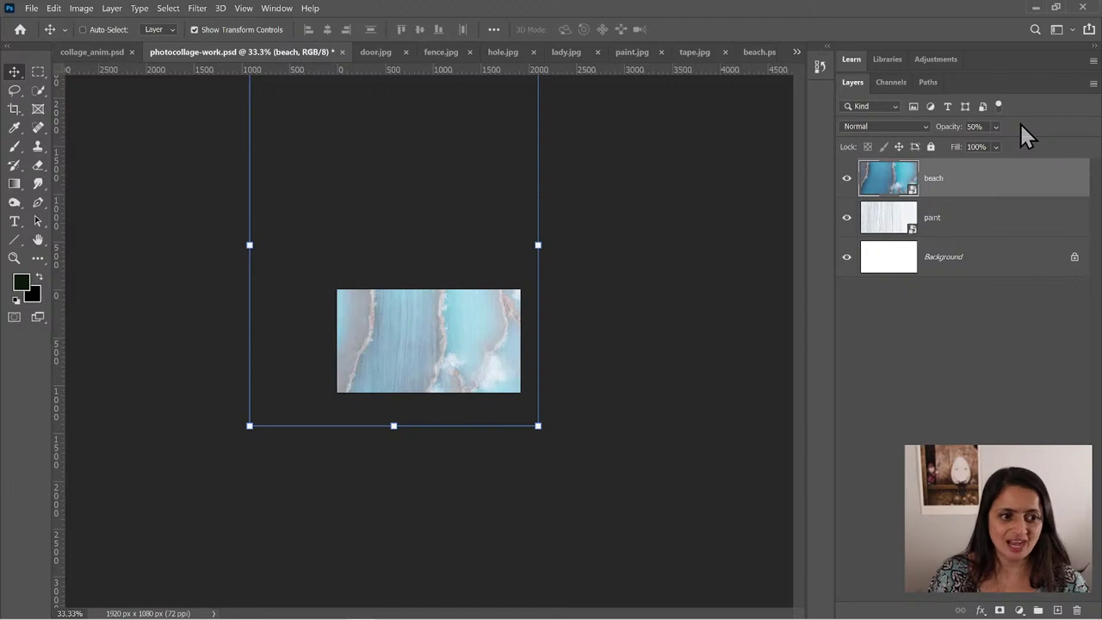
key(6)
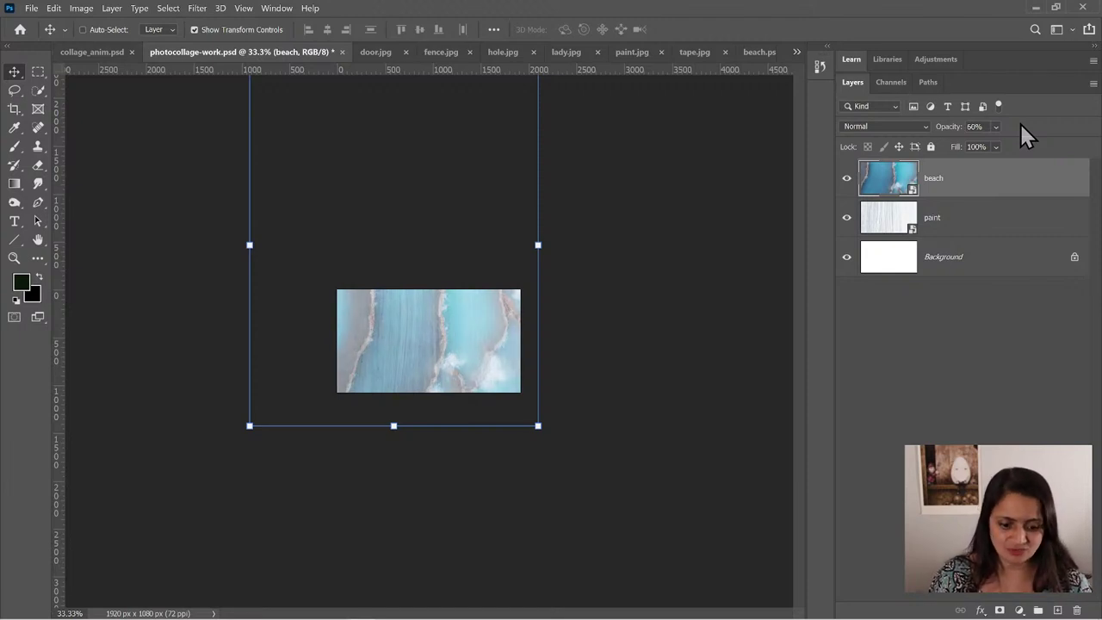
key(4)
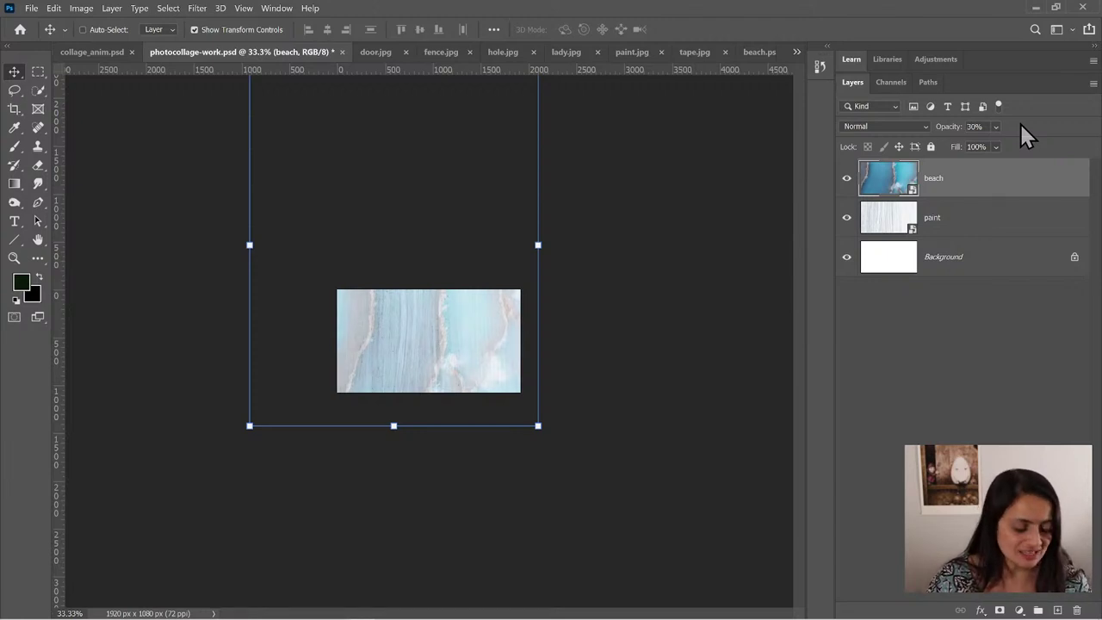
key(8)
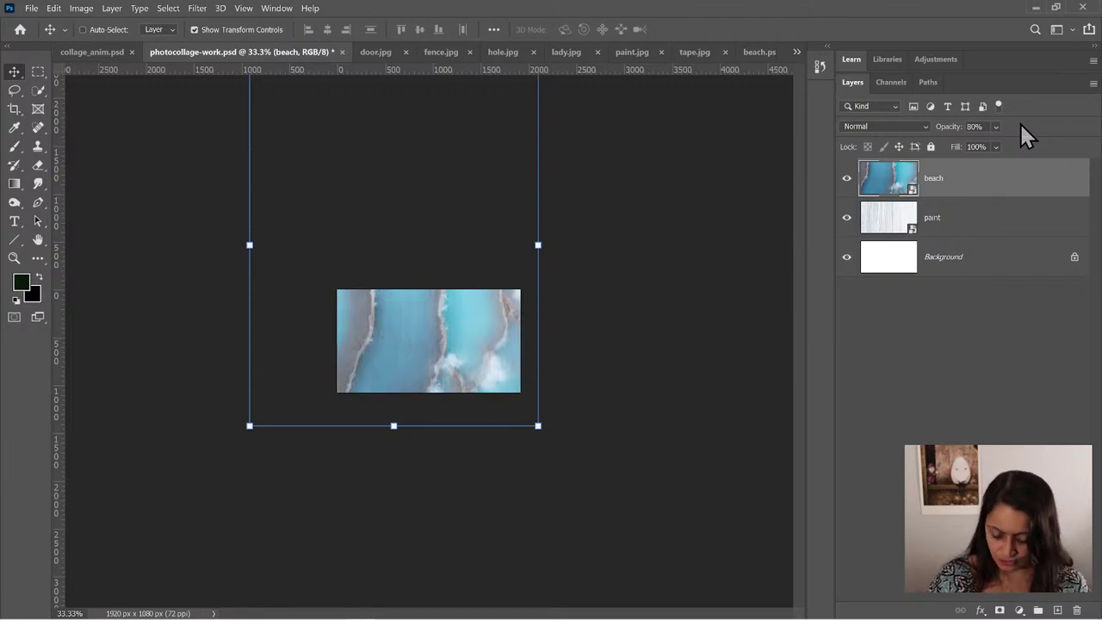
key(1)
key(2)
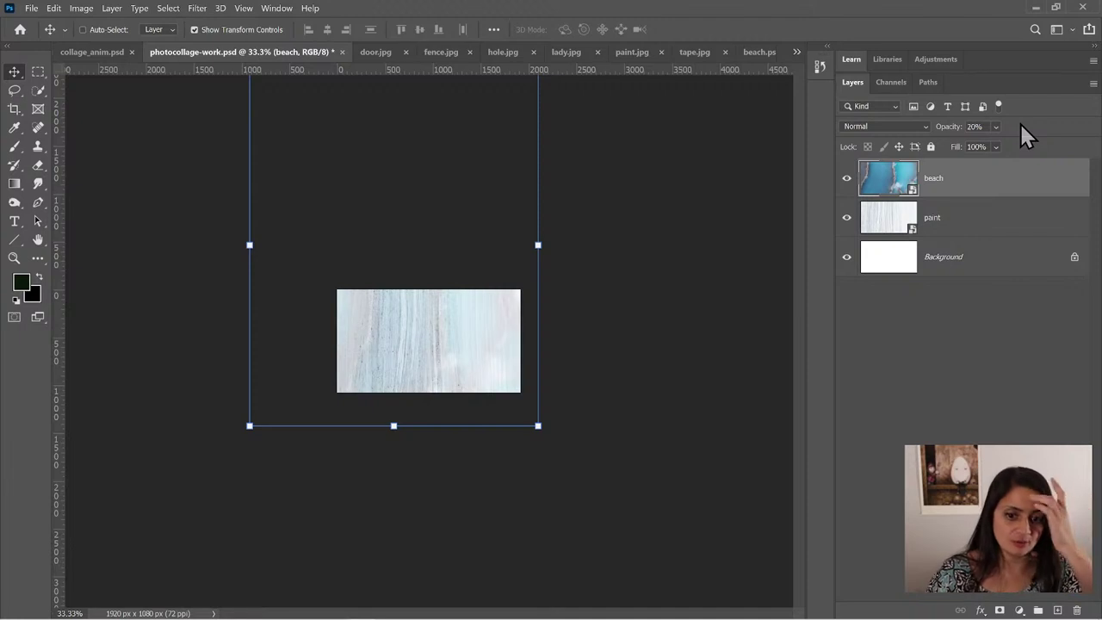
key(4)
key(5)
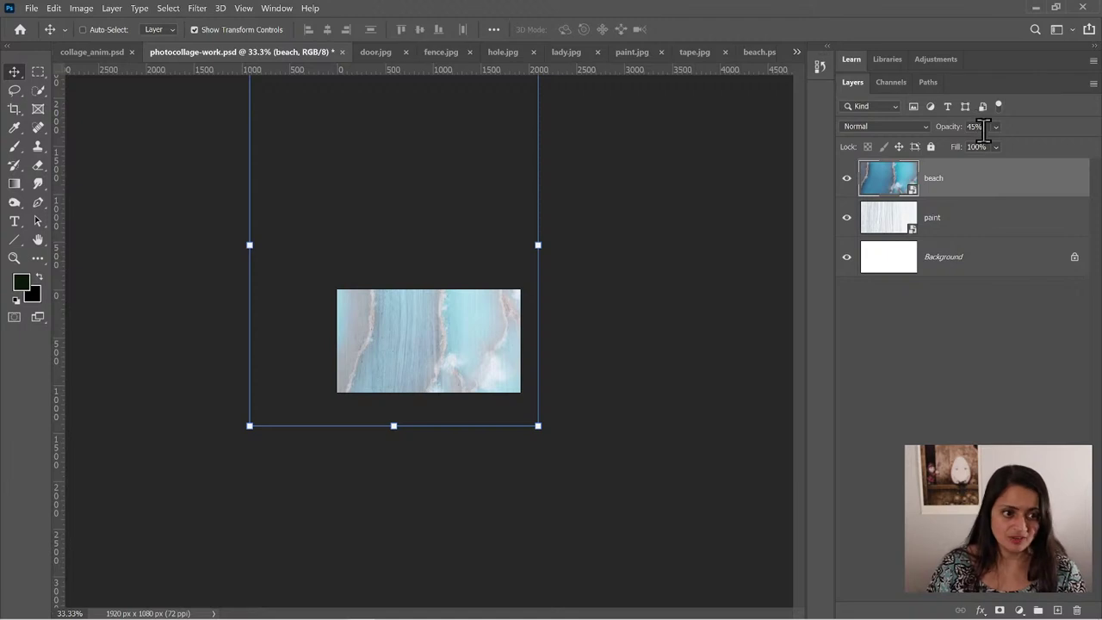
- Compare against the collage_anim.psd reference, then set the beach layer opacity to 30%
scroll(982, 126, up, 11)
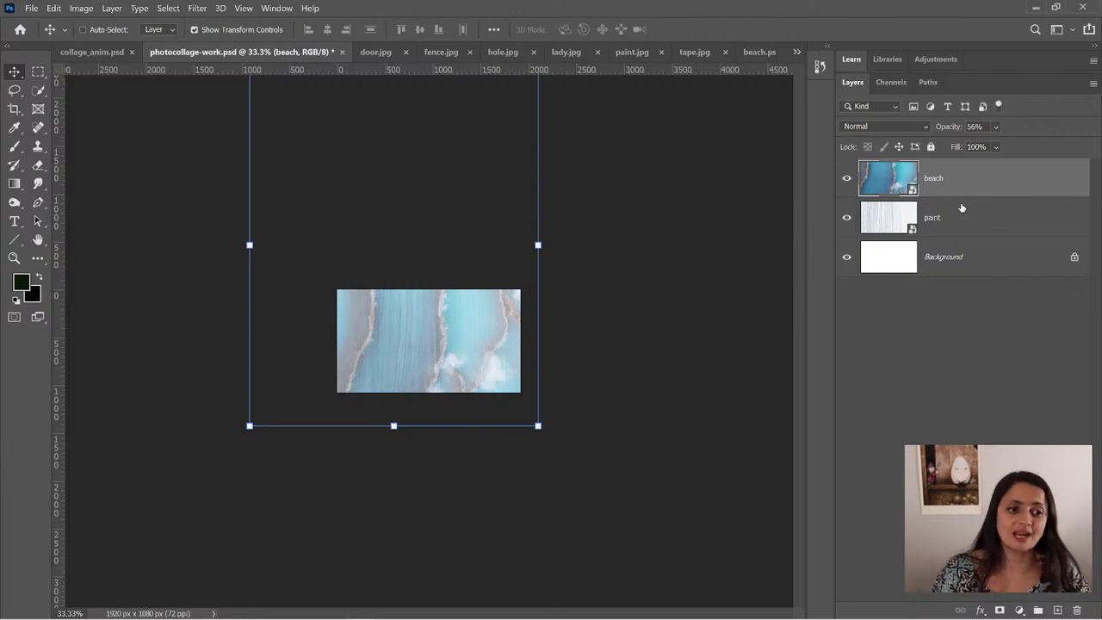
click(90, 52)
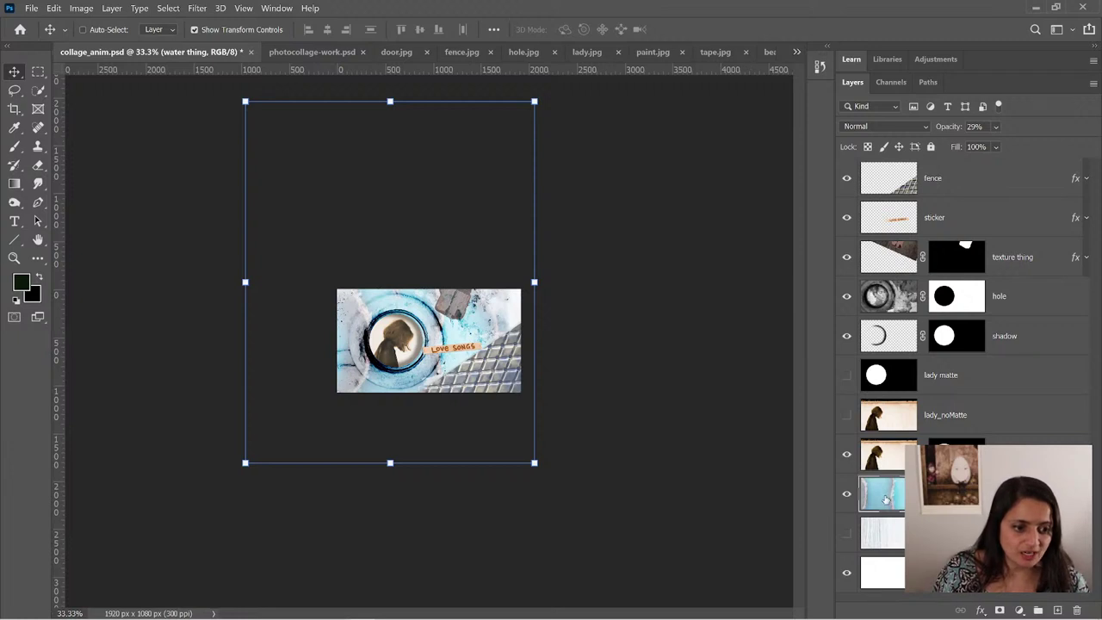
click(291, 49)
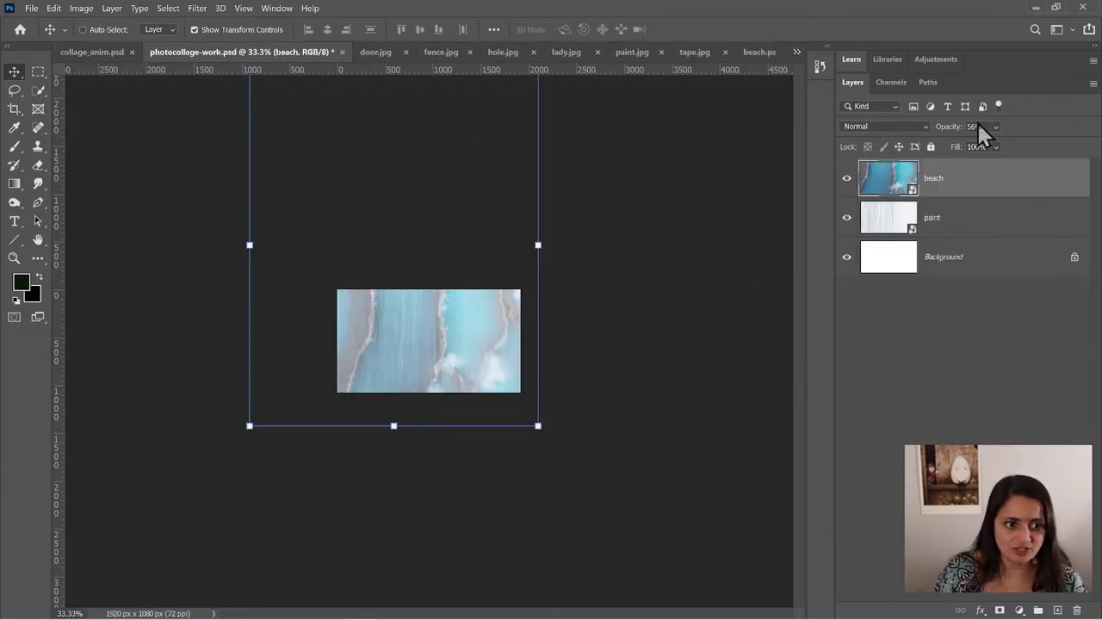
key(3)
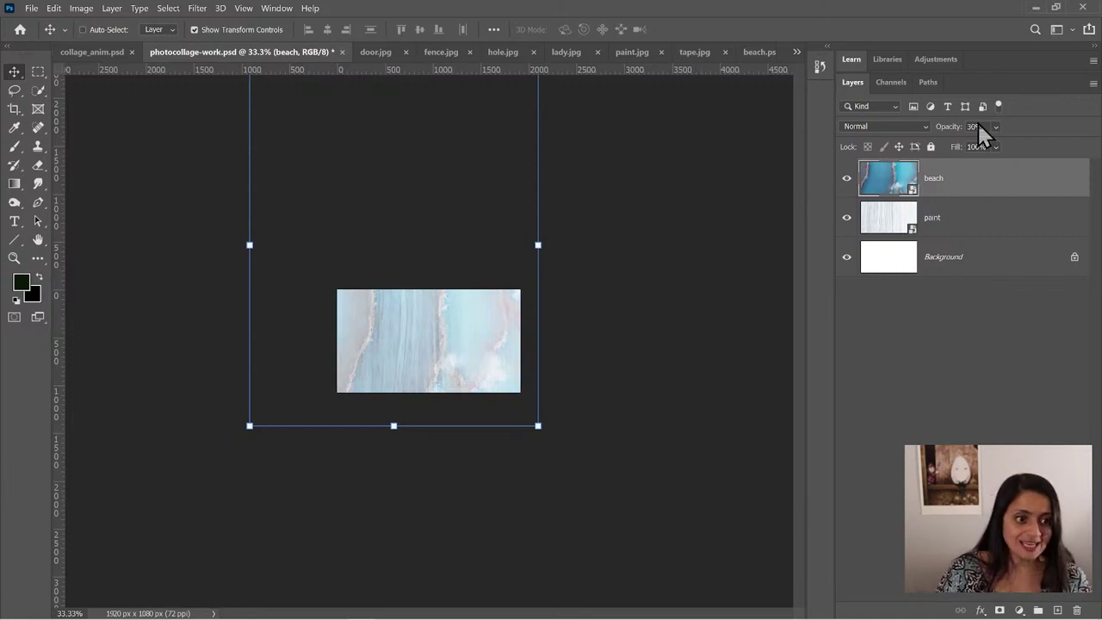
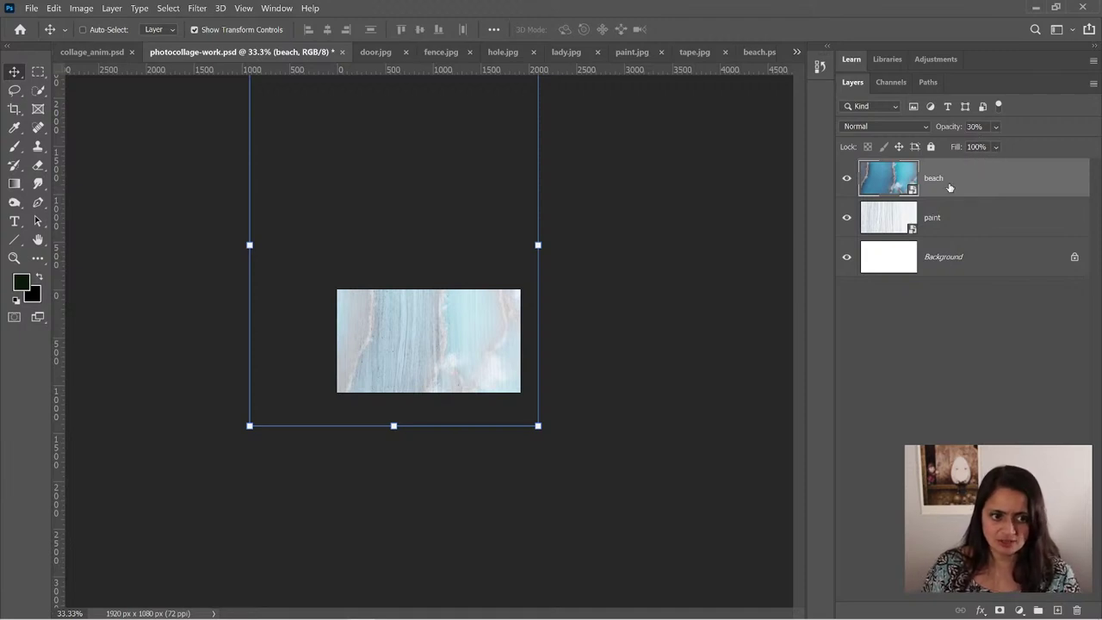
- Select the hole layer in the collage_anim.psd reference, then switch to hole.jpg
click(86, 52)
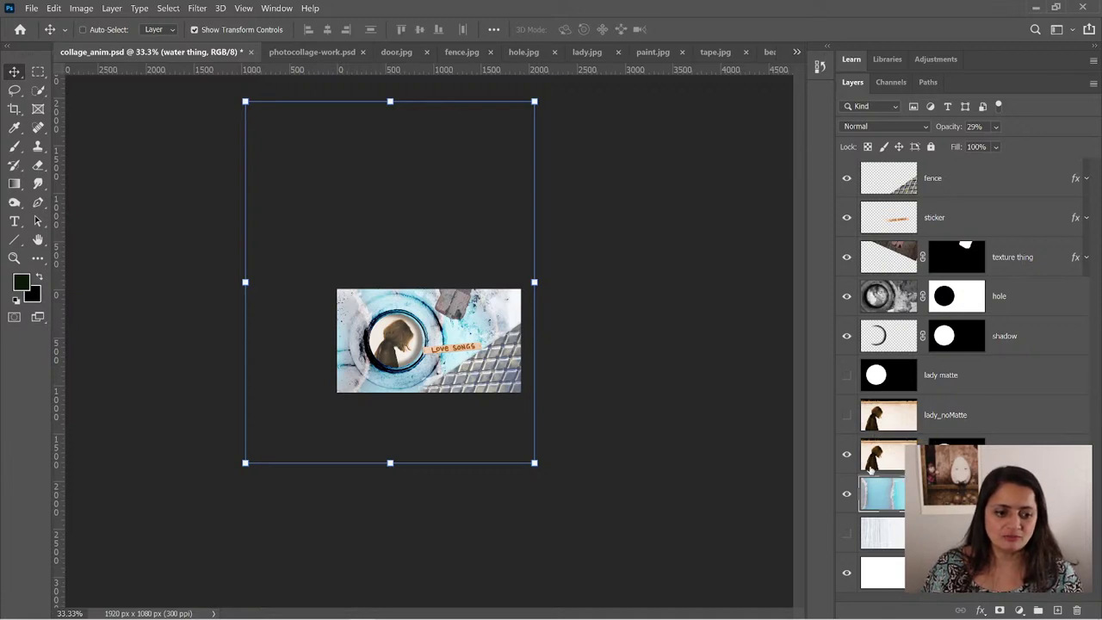
click(1038, 298)
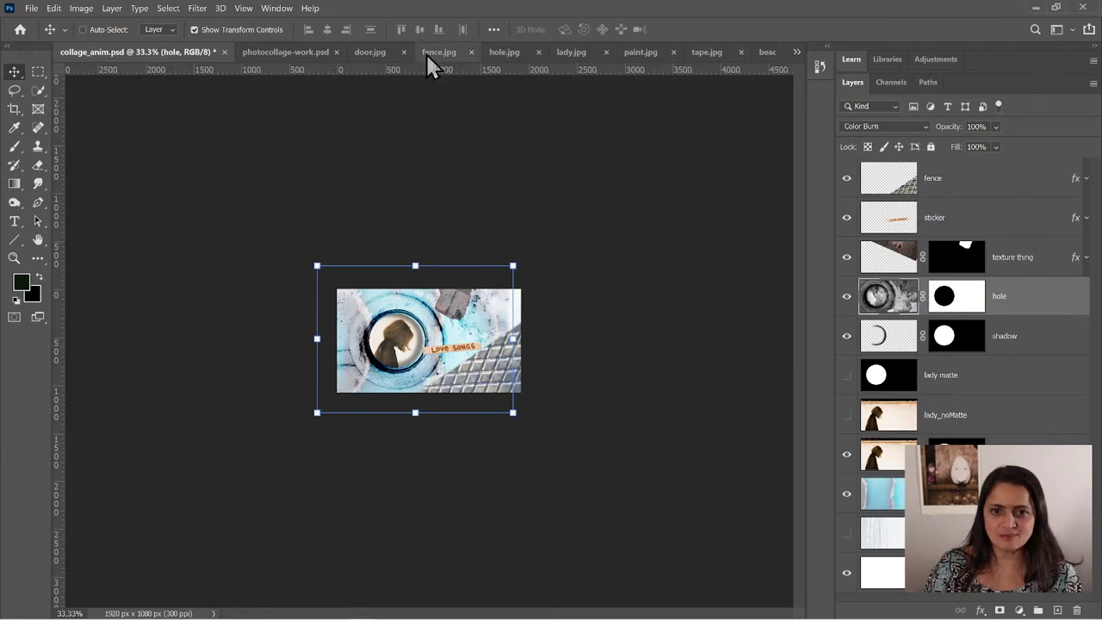
click(510, 51)
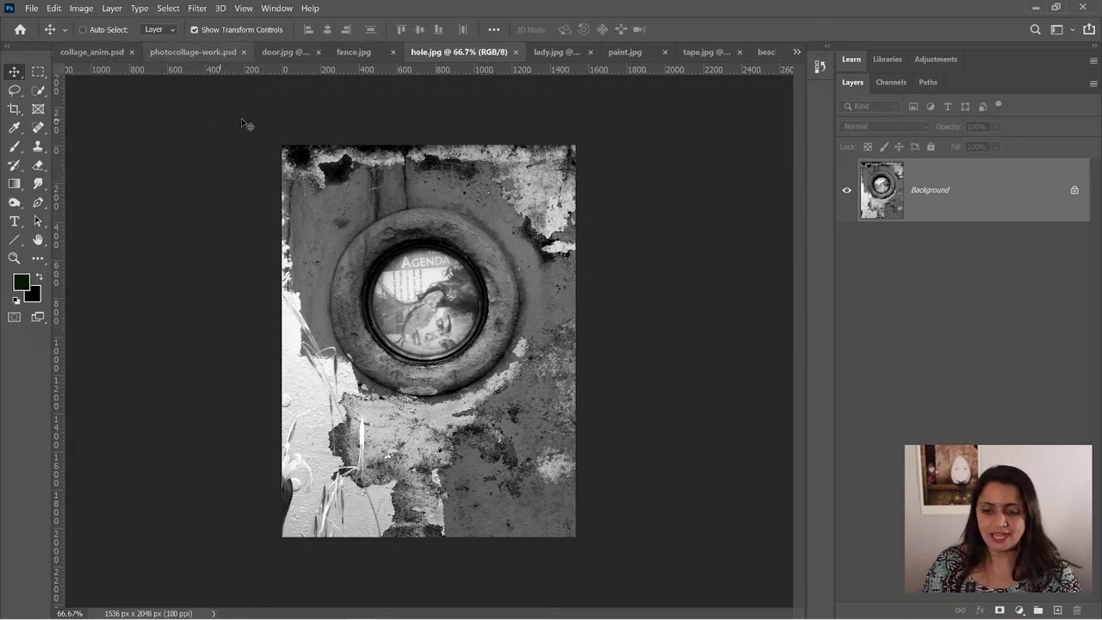
- Select all of hole.jpg, copy it, and paste it into photocollage-work.psd as Layer 1
click(169, 9)
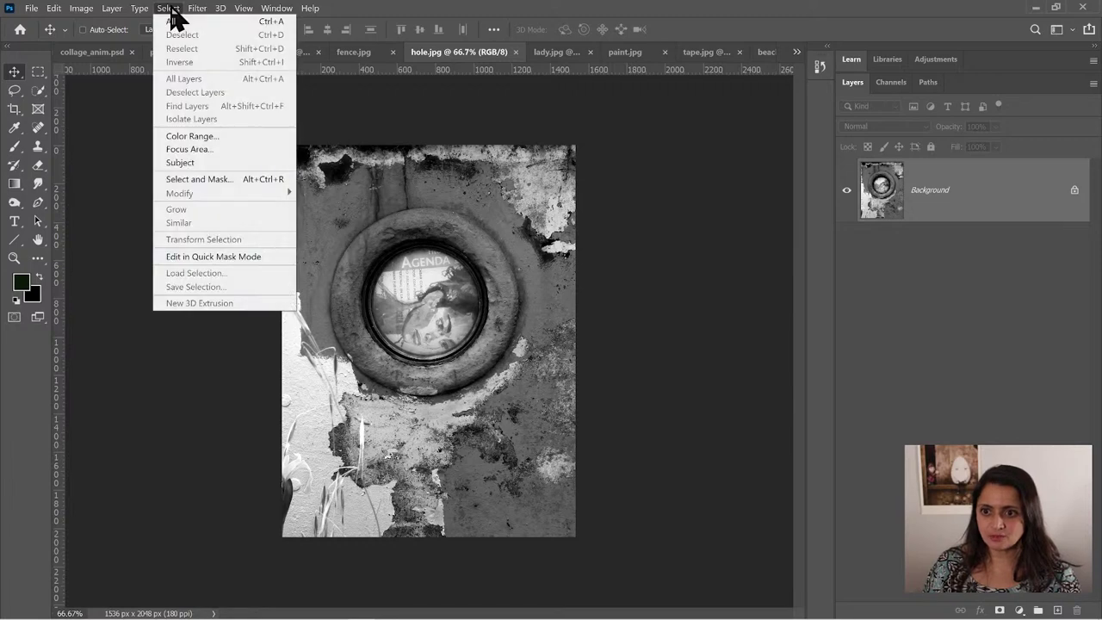
click(172, 21)
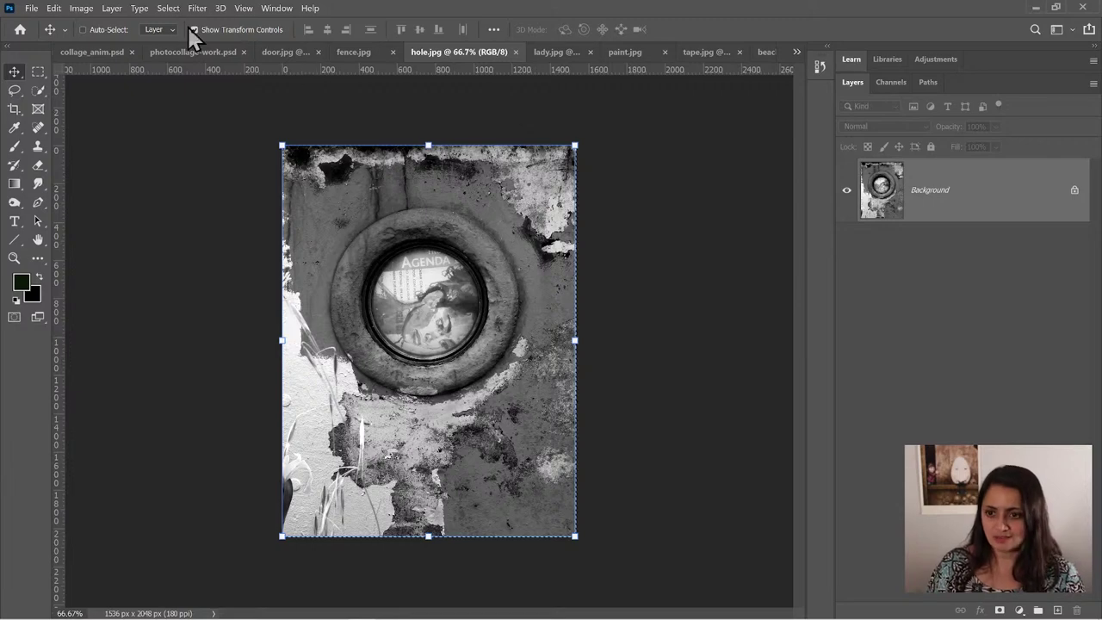
click(212, 30)
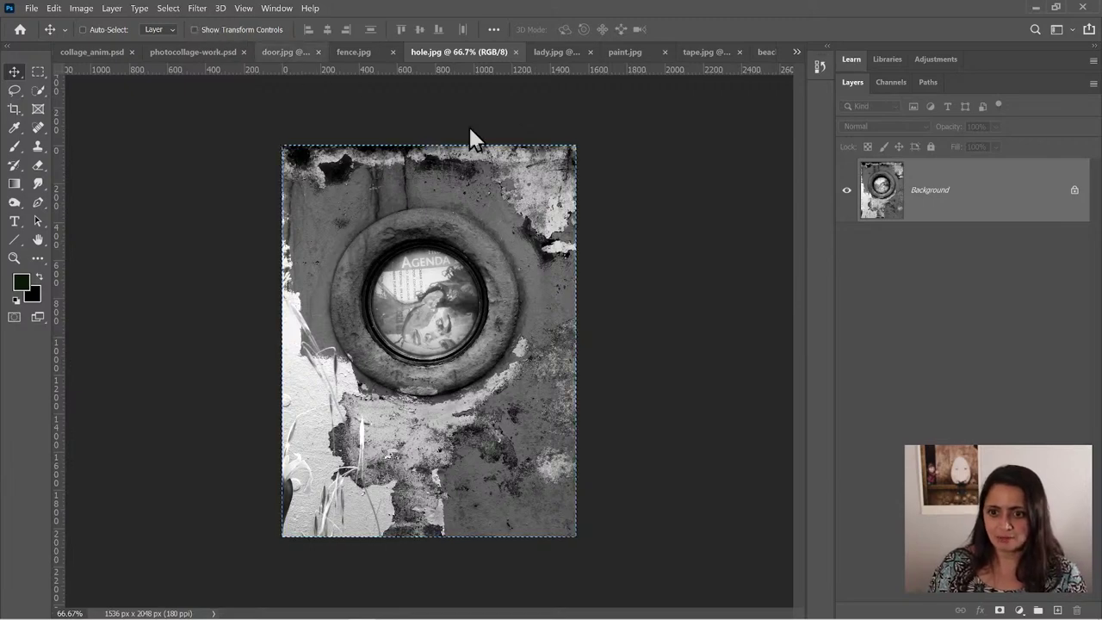
click(168, 7)
click(167, 28)
click(51, 9)
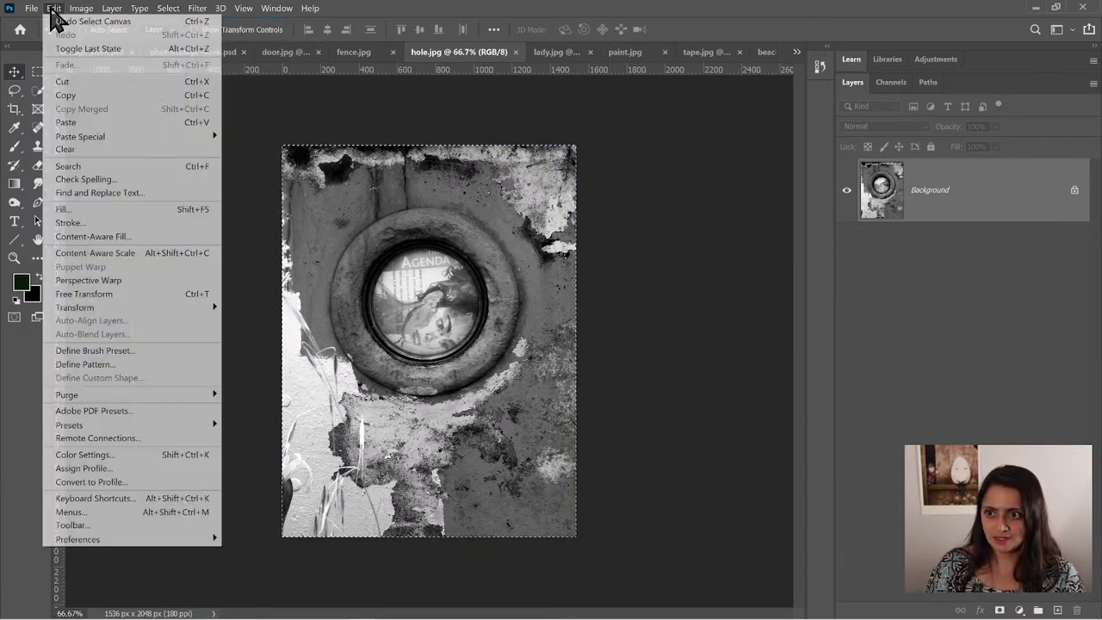
click(68, 95)
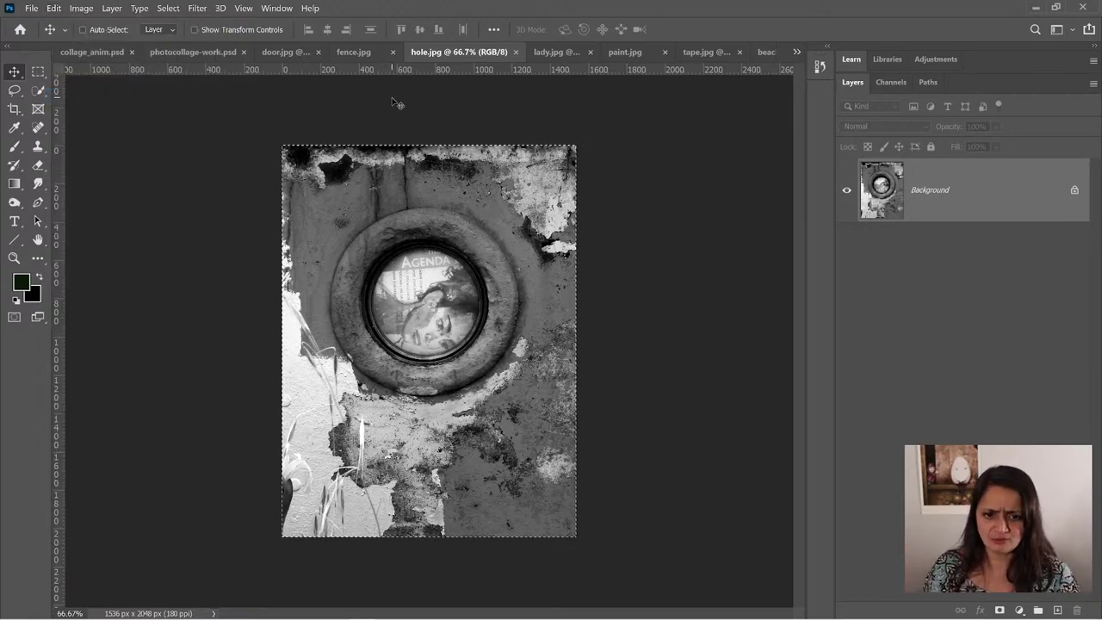
click(190, 50)
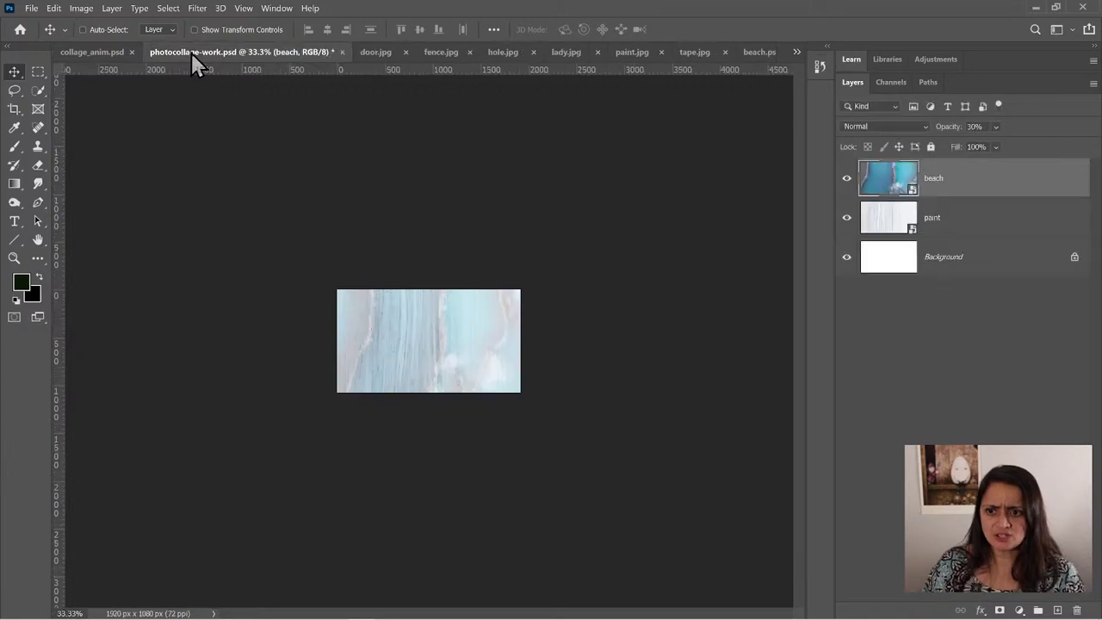
click(52, 8)
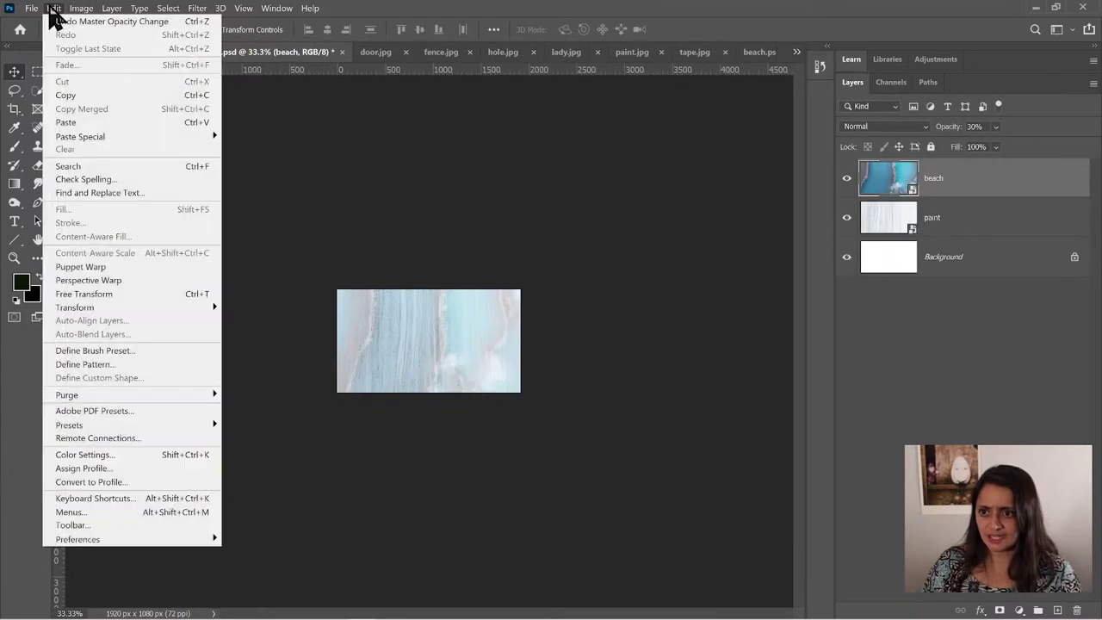
click(57, 122)
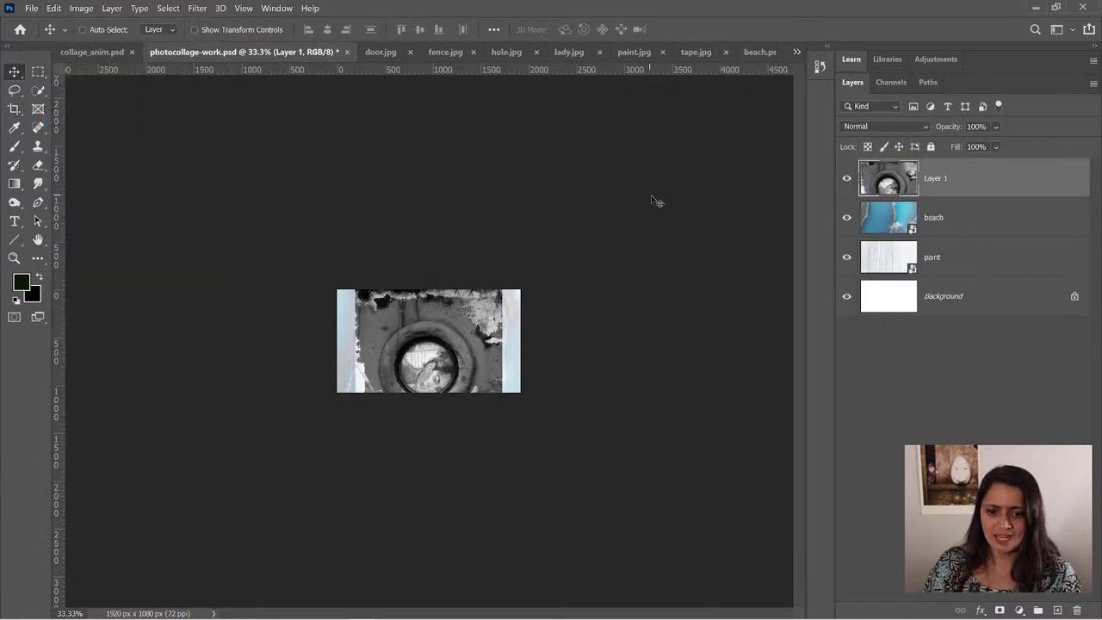
click(103, 54)
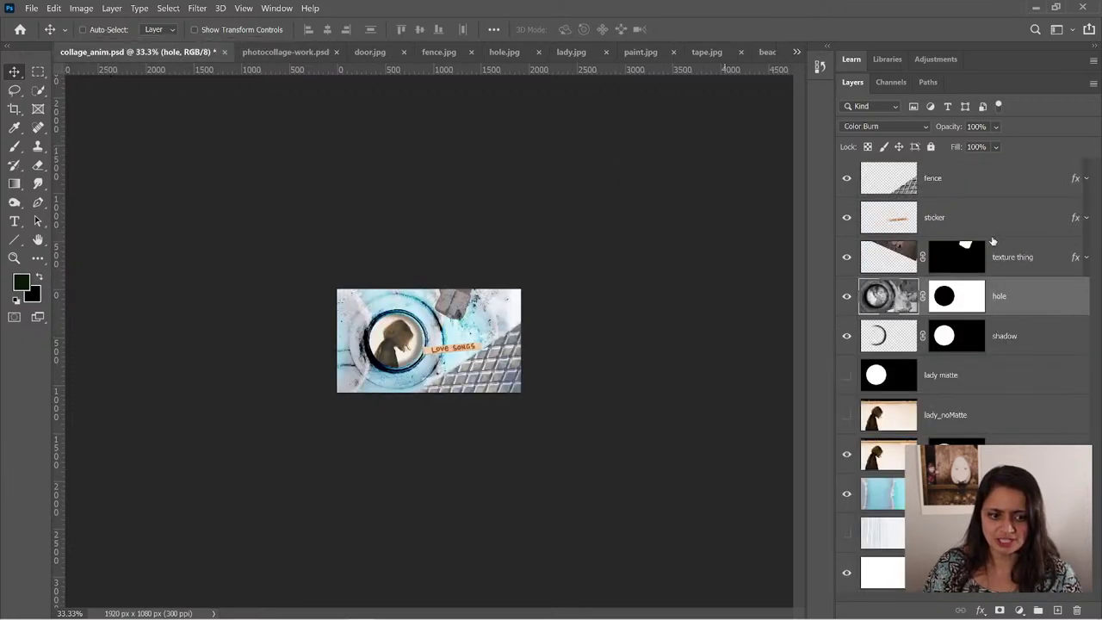
alt+click(846, 299)
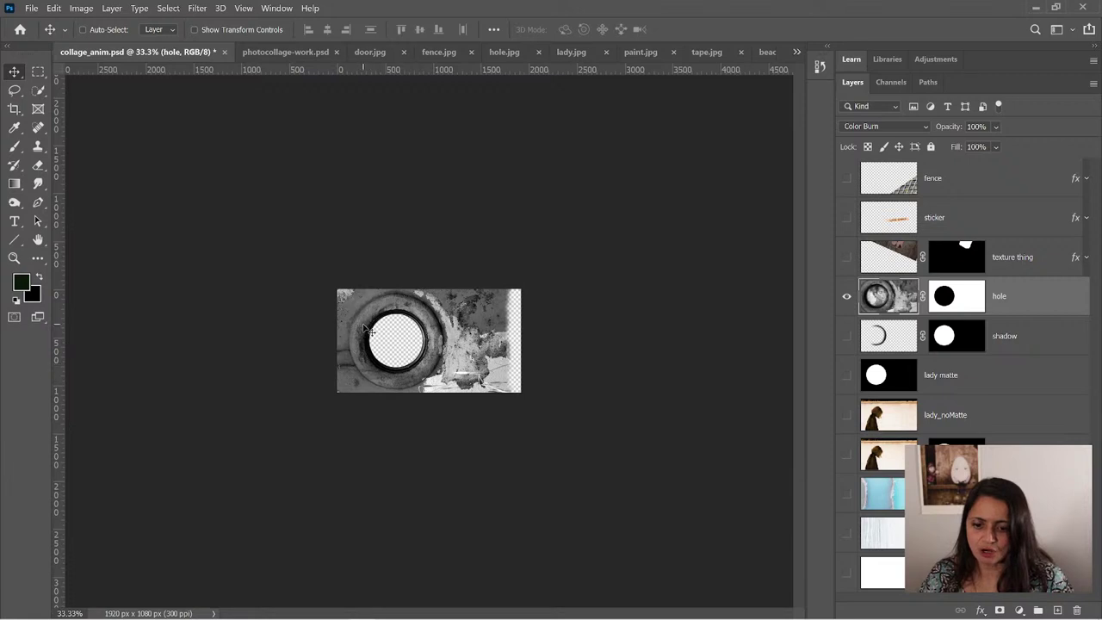
alt+click(846, 298)
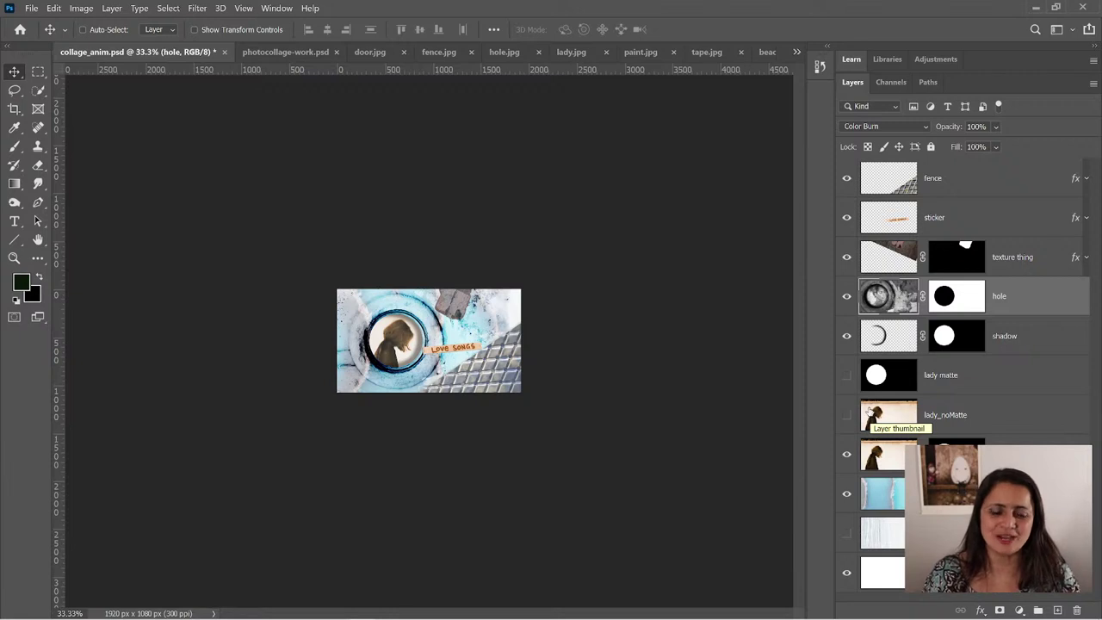
click(287, 54)
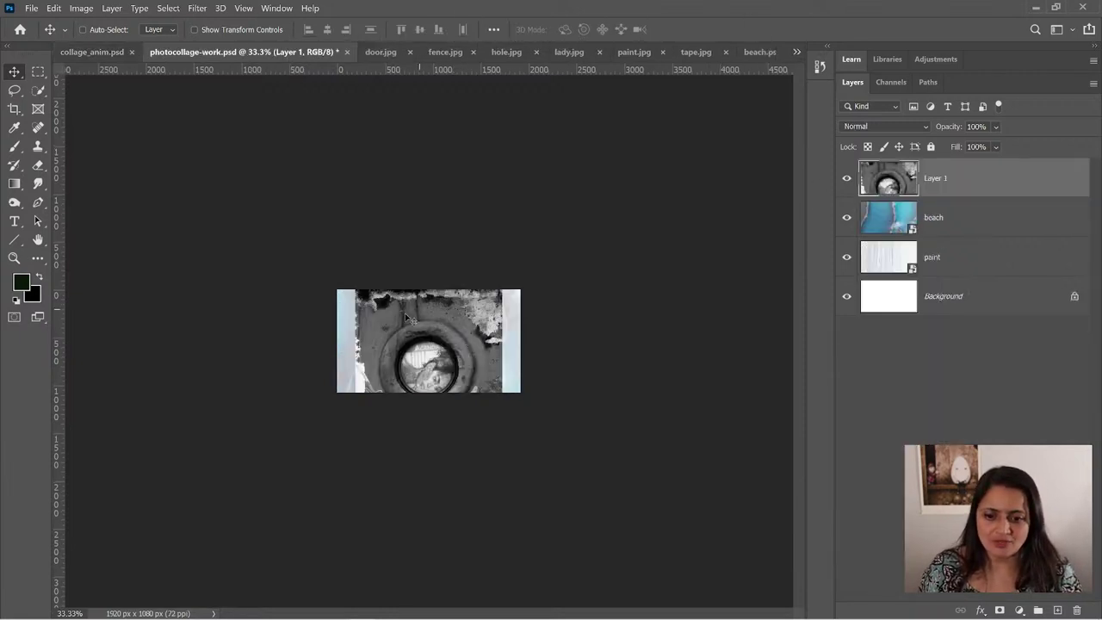
- Rename Layer 1 to 'hole' and convert it to a smart object
double_click(930, 177)
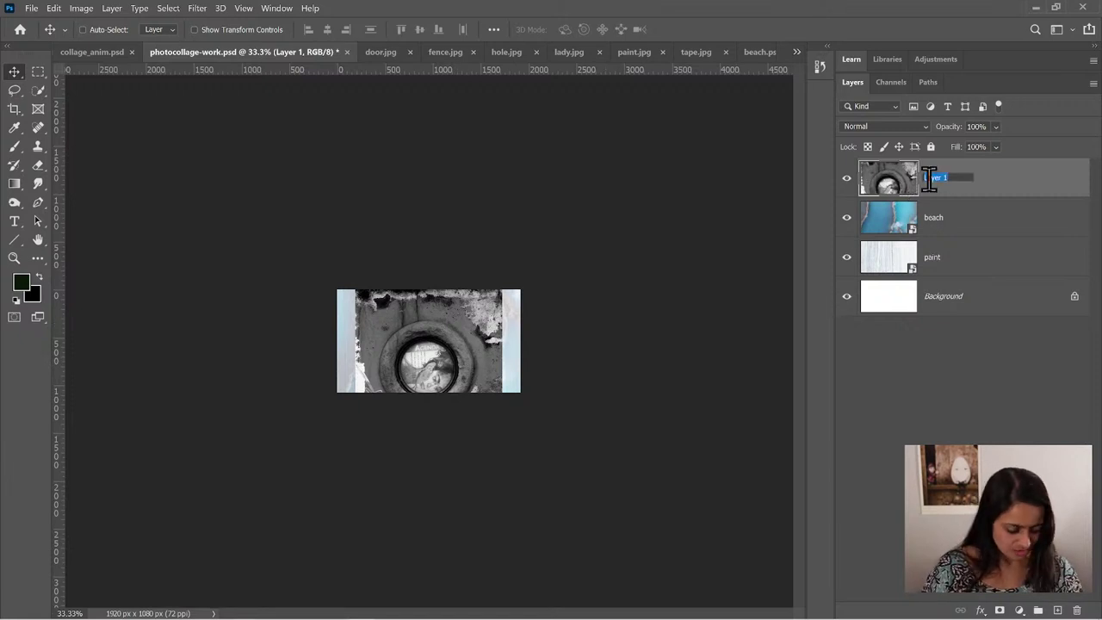
text(hole)
key(Return)
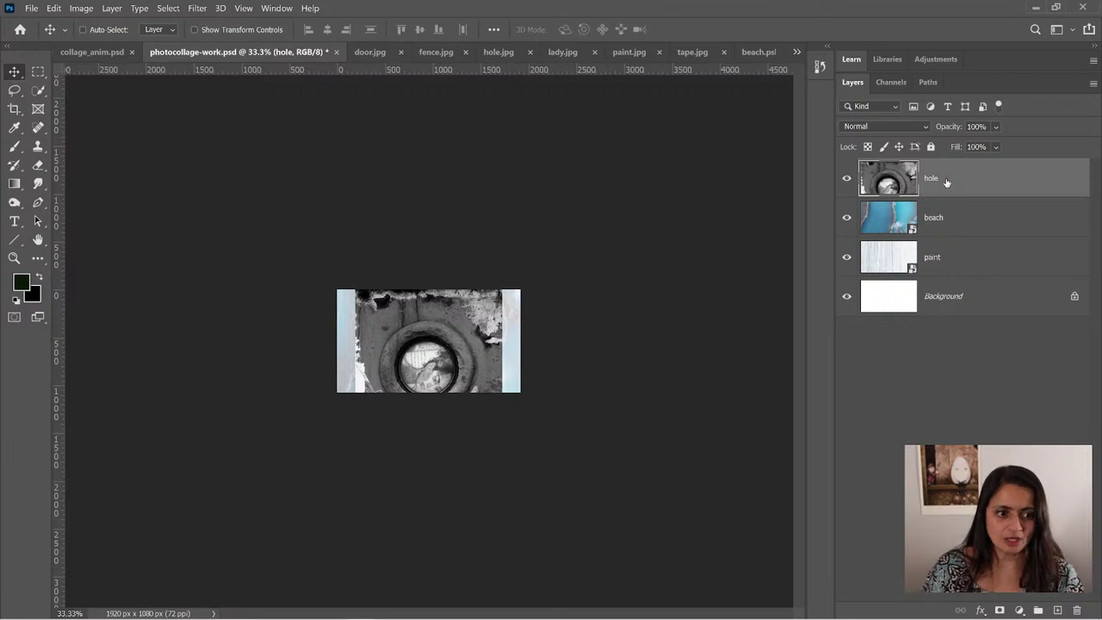
right_click(946, 182)
click(838, 210)
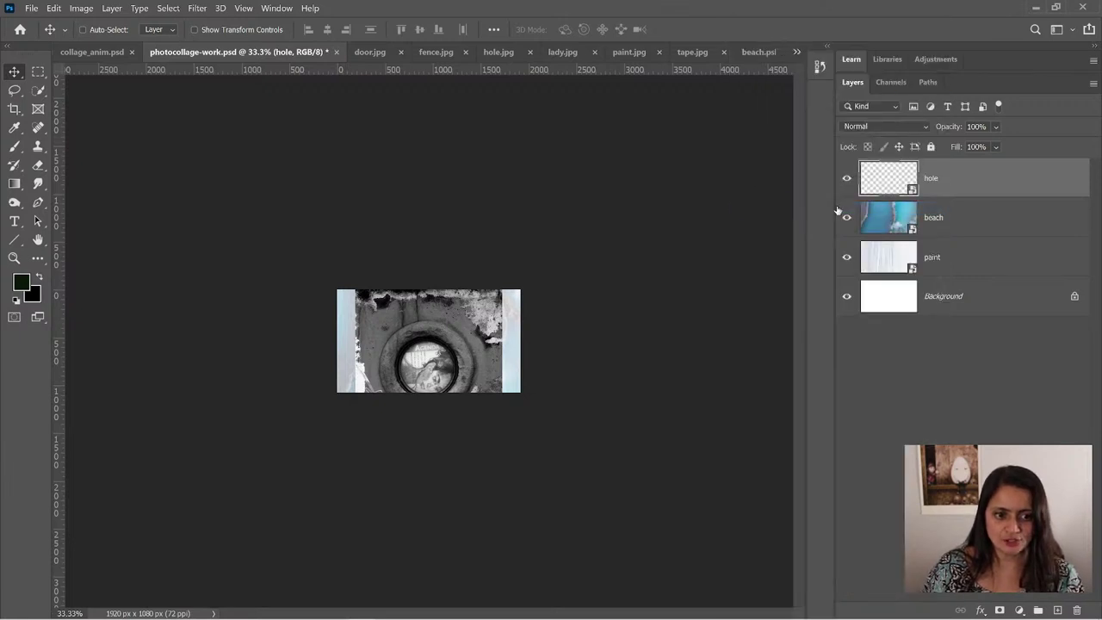
- Save photocollage-work.psd
click(31, 8)
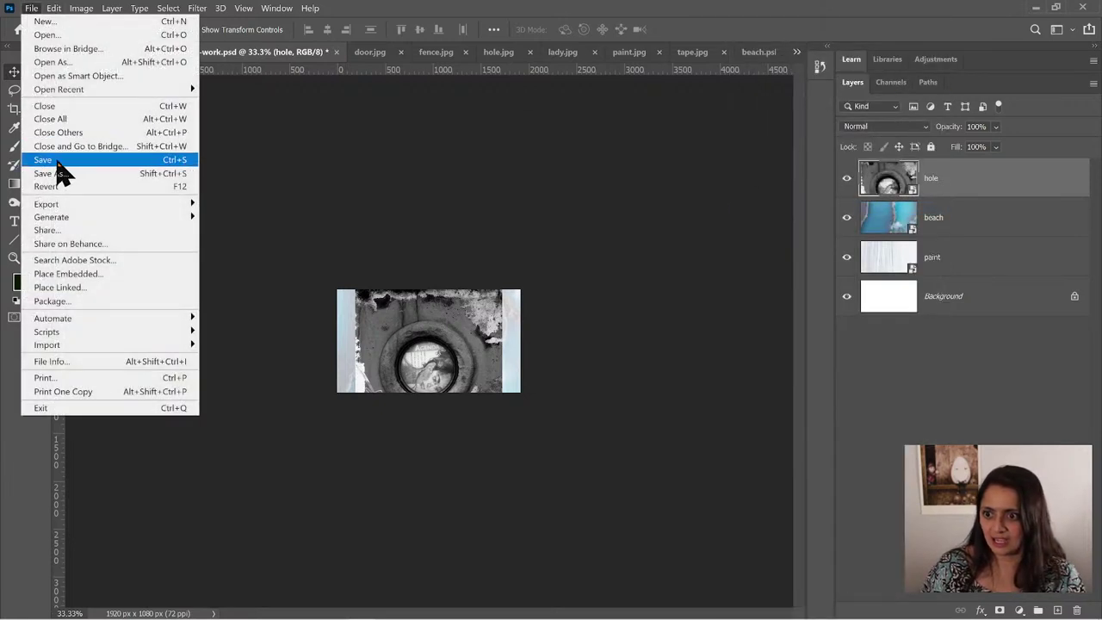
click(57, 161)
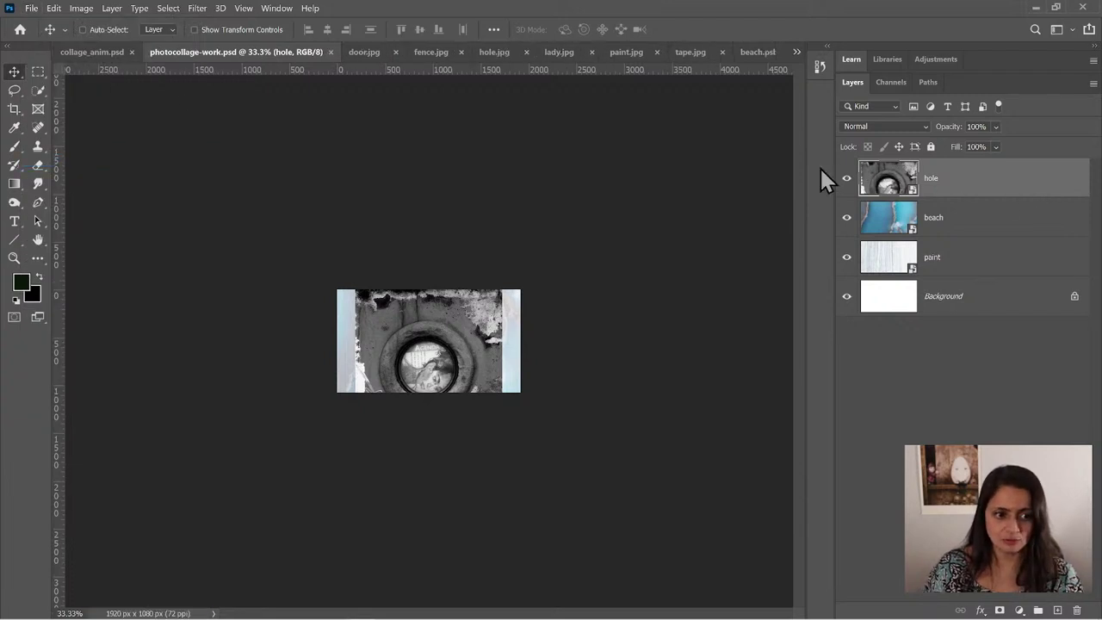
click(82, 9)
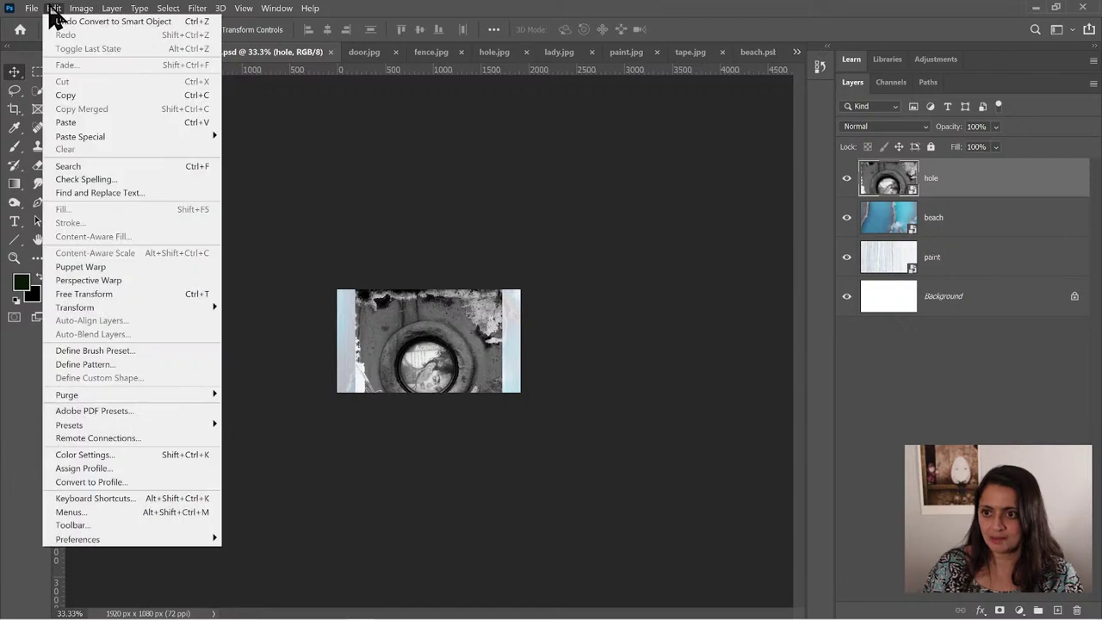
click(53, 10)
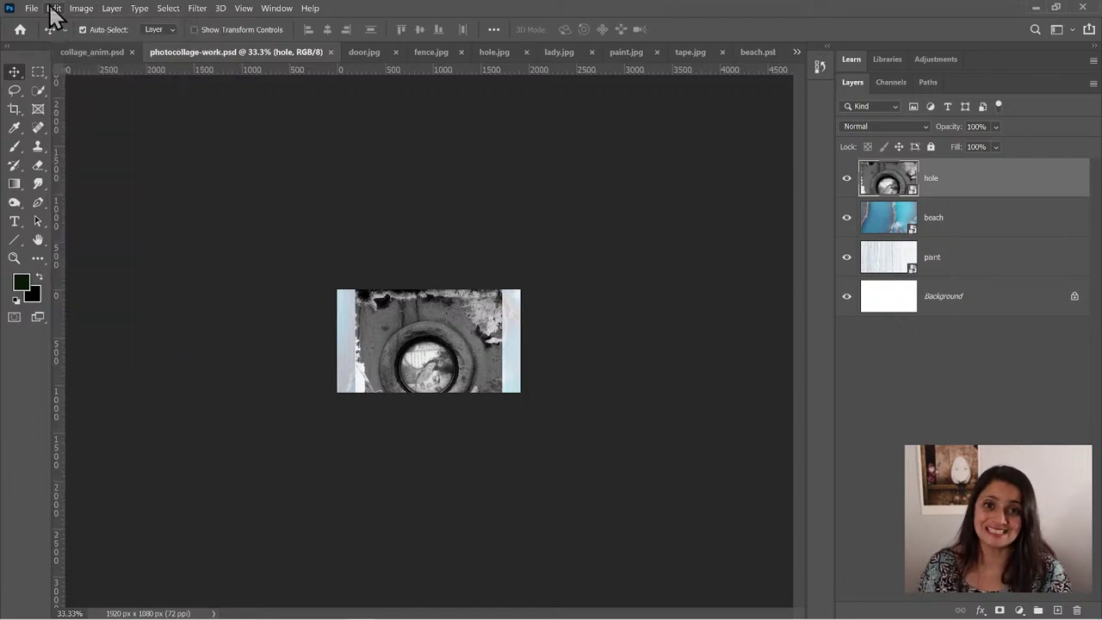
- Rotate the hole layer -90° and move it up so the opening sits left of centre
key(ctrl+t)
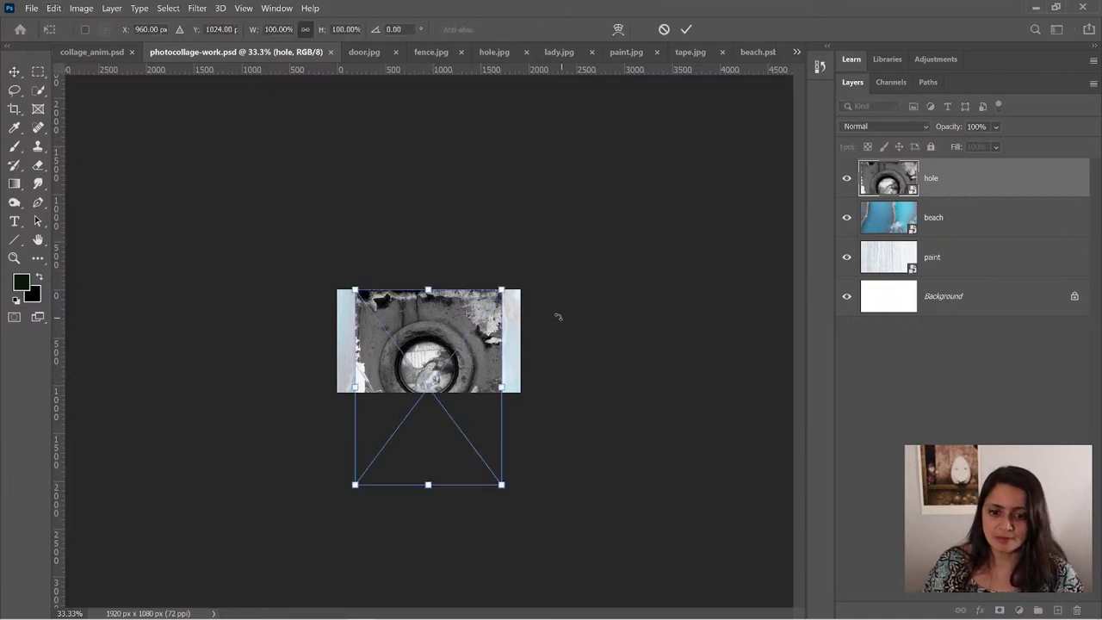
drag(533, 287, 301, 246)
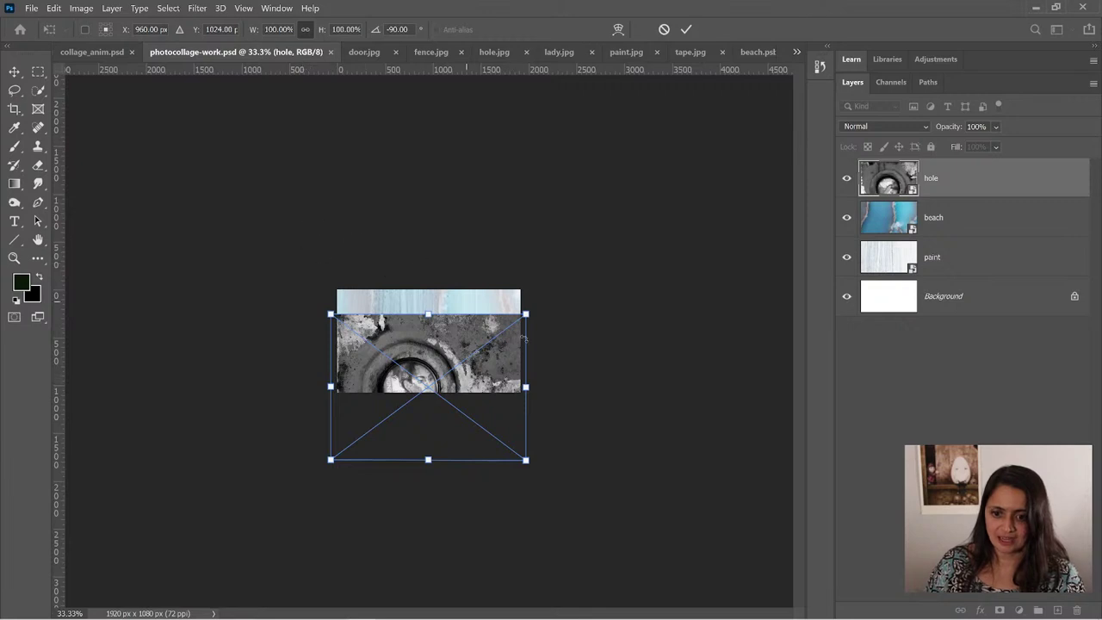
drag(497, 380, 483, 330)
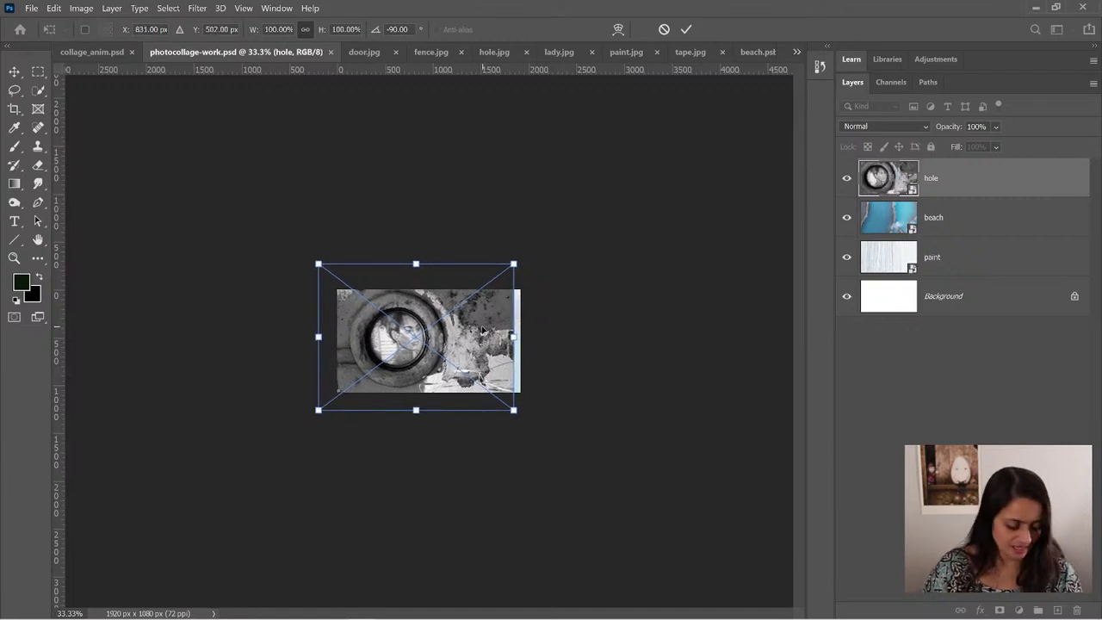
key(ctrl+plus)
key(ctrl+plus)
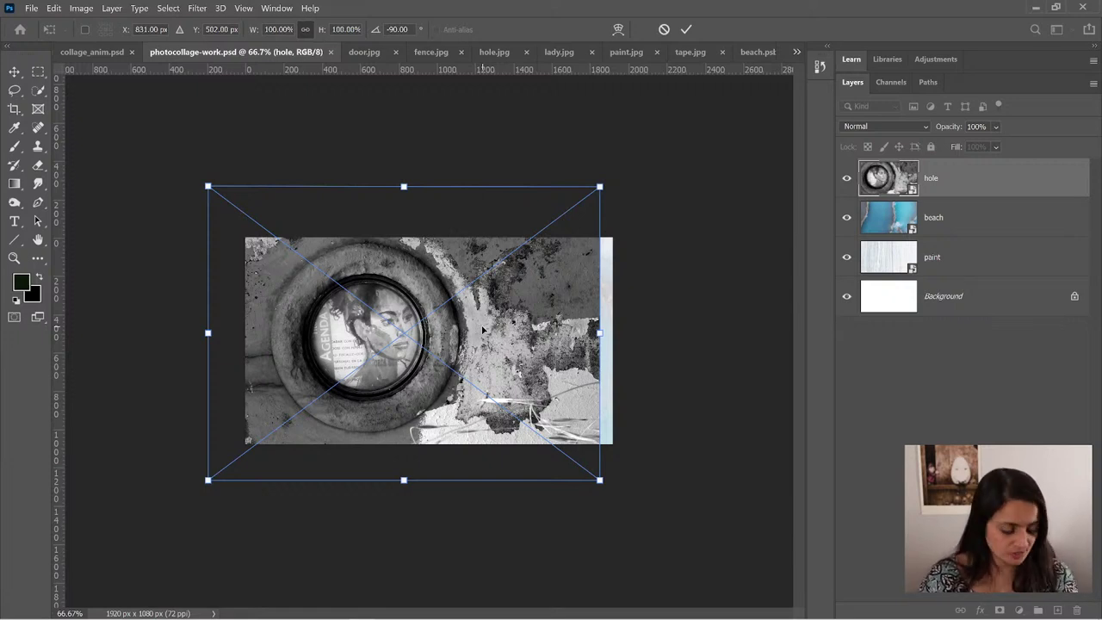
key(Return)
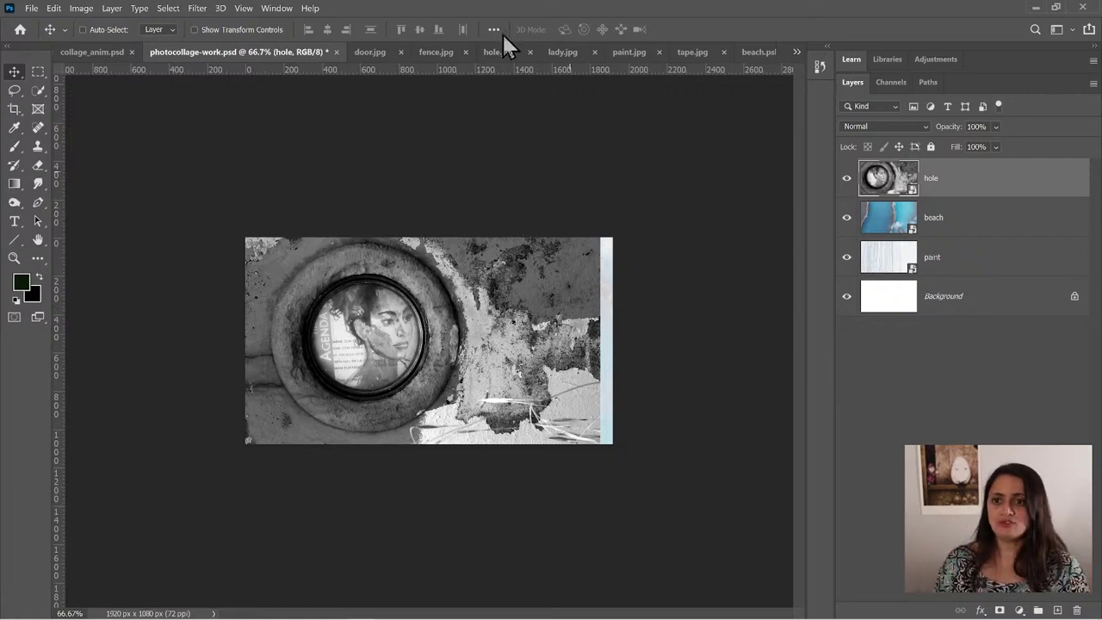
- Create a 3-column, 3-row guide layout clearing existing guides, then lock the guides
click(242, 9)
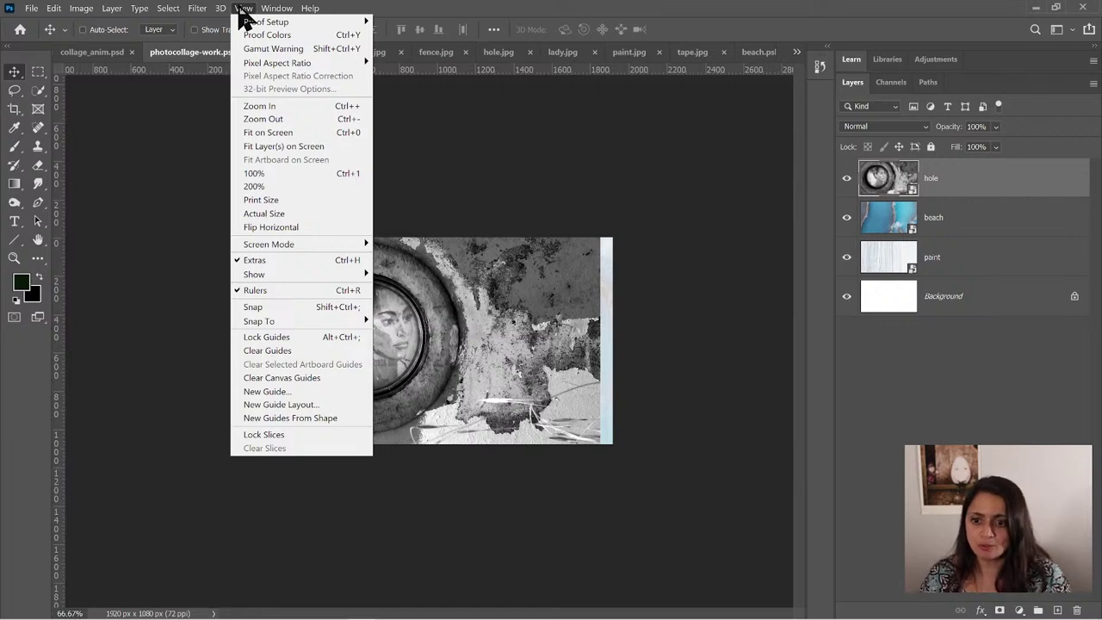
click(305, 407)
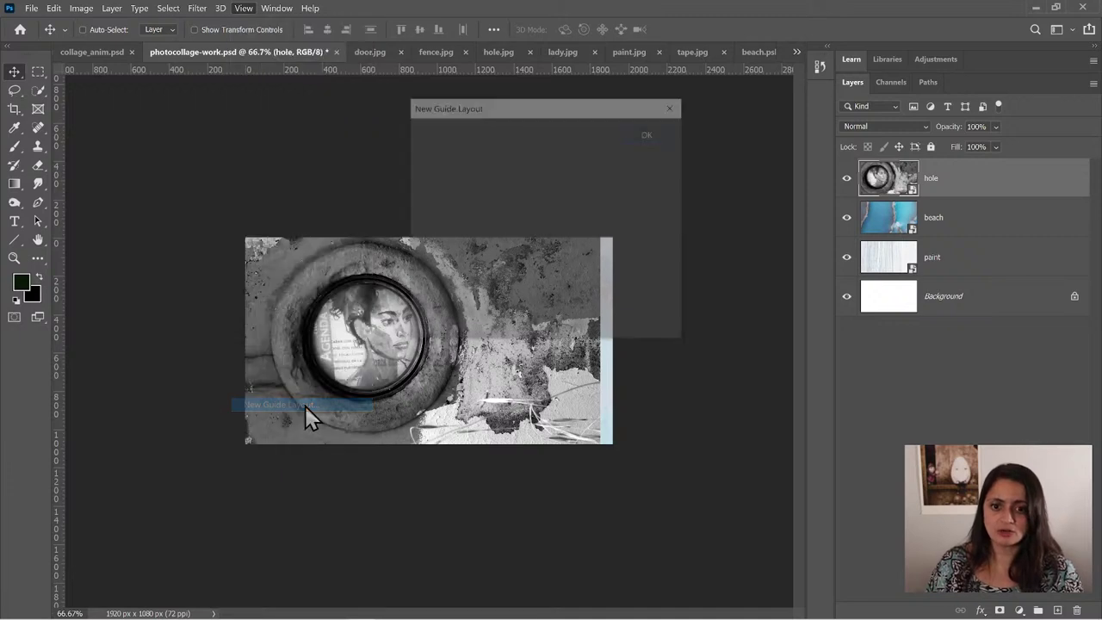
drag(508, 112, 608, 229)
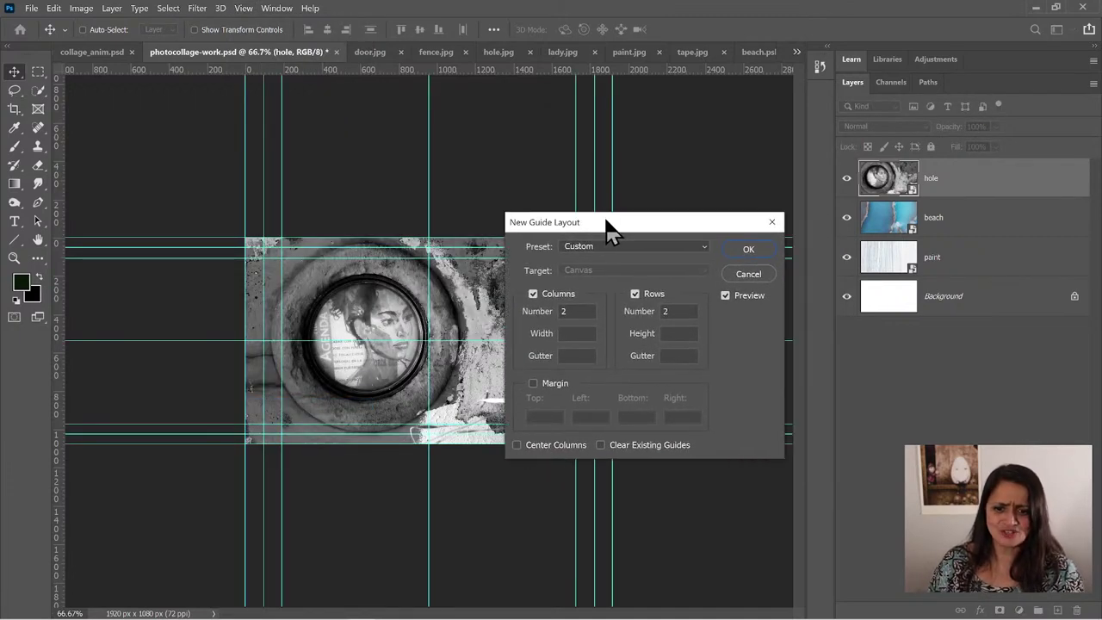
click(636, 444)
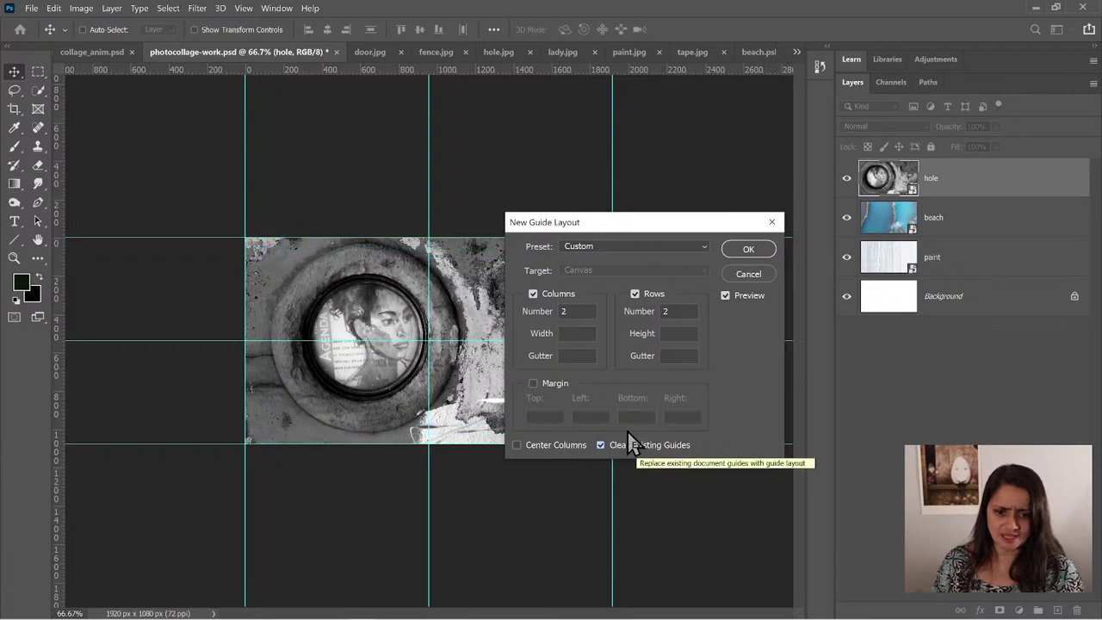
click(574, 311)
text(3)
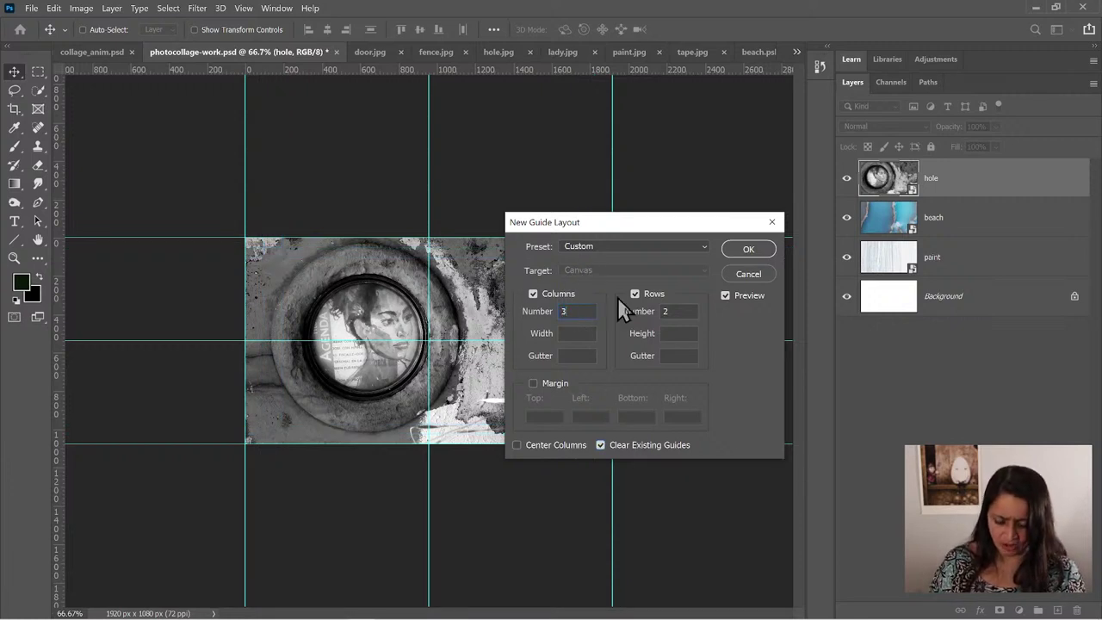
click(677, 311)
text(3)
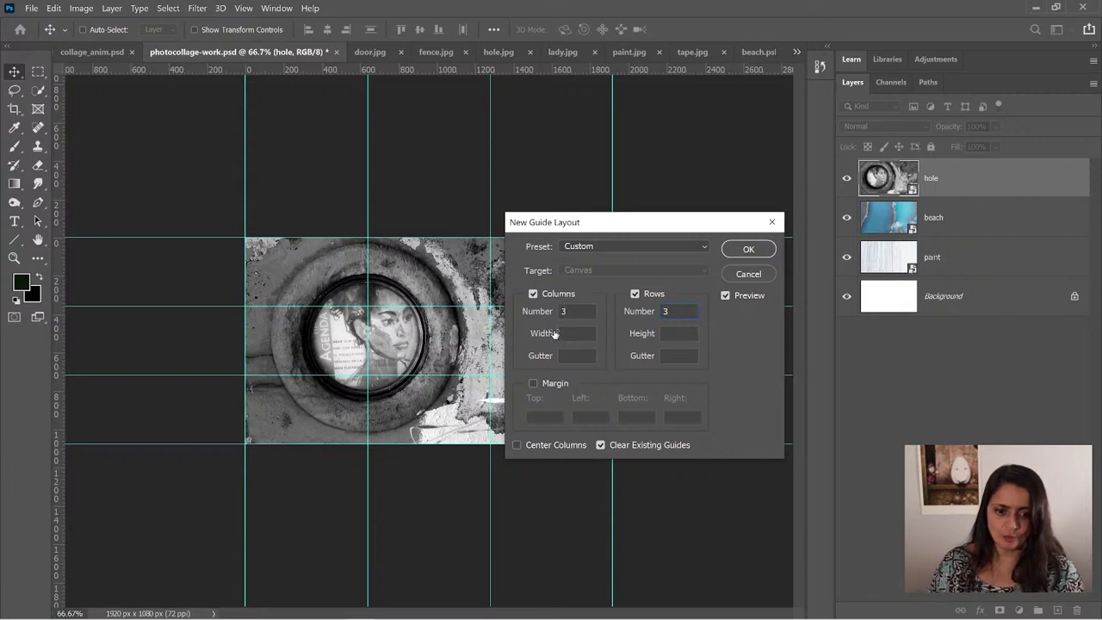
click(573, 355)
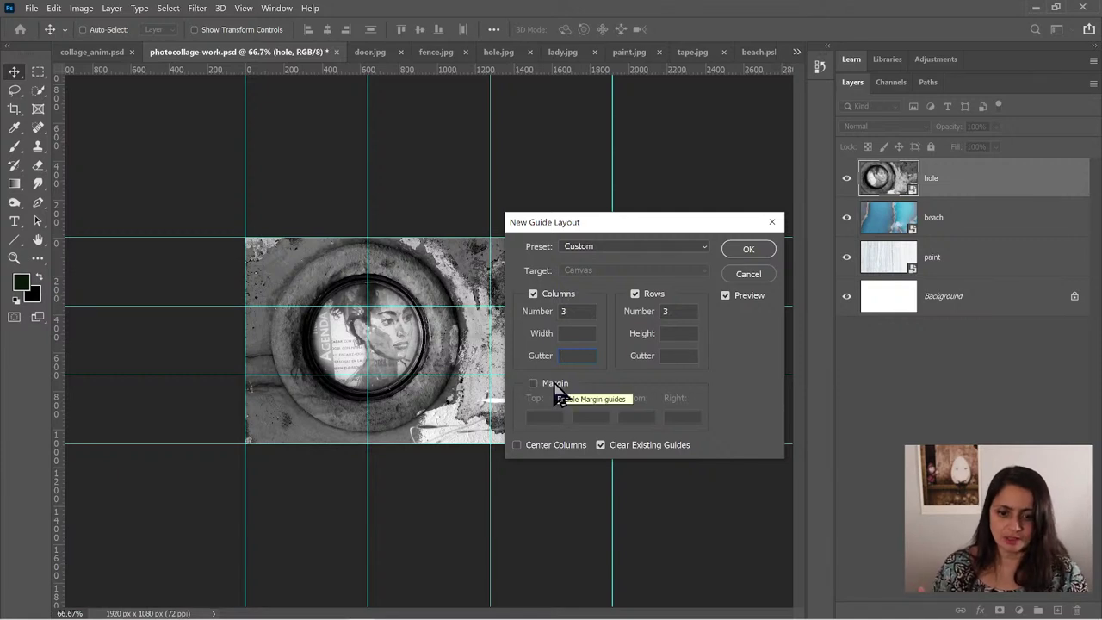
click(746, 250)
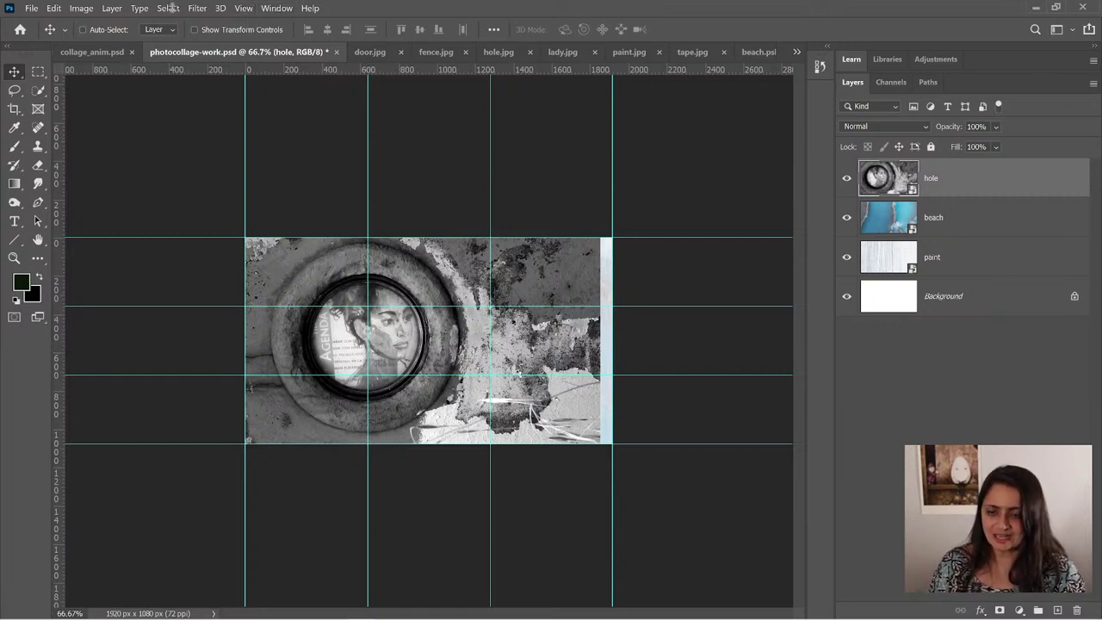
click(244, 9)
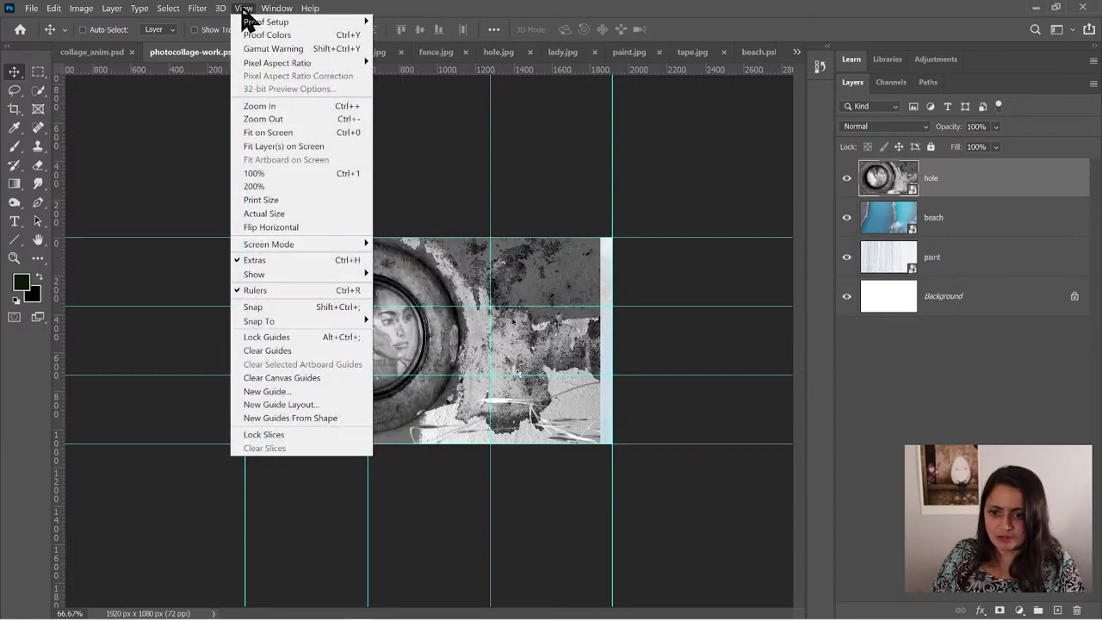
click(323, 341)
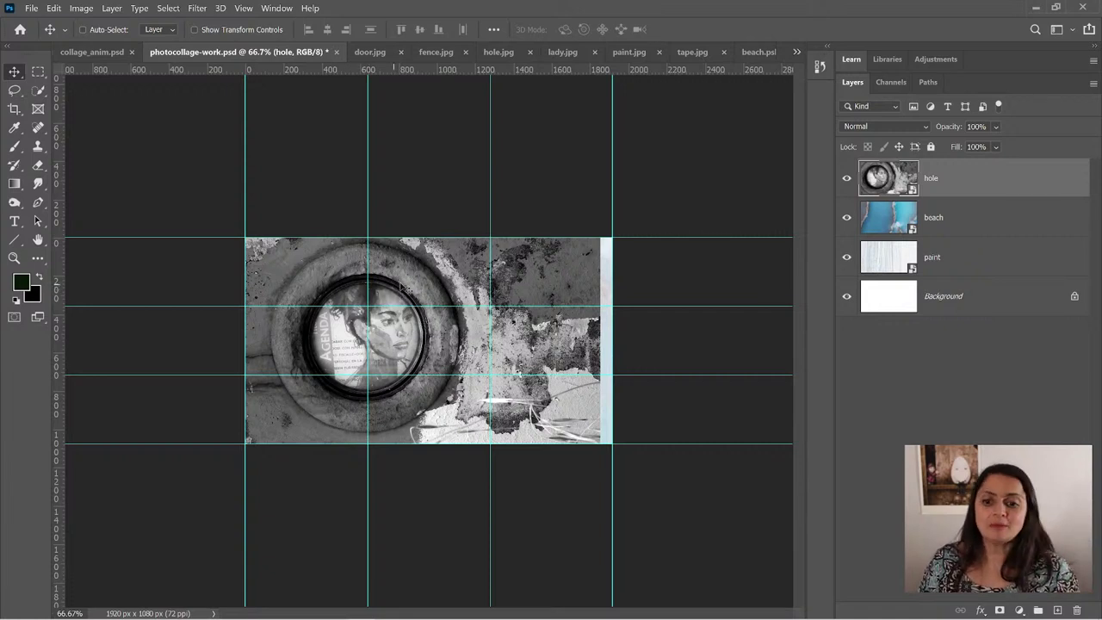
- Nudge the hole image slightly right, then switch to the collage_anim.psd reference
drag(396, 287, 405, 288)
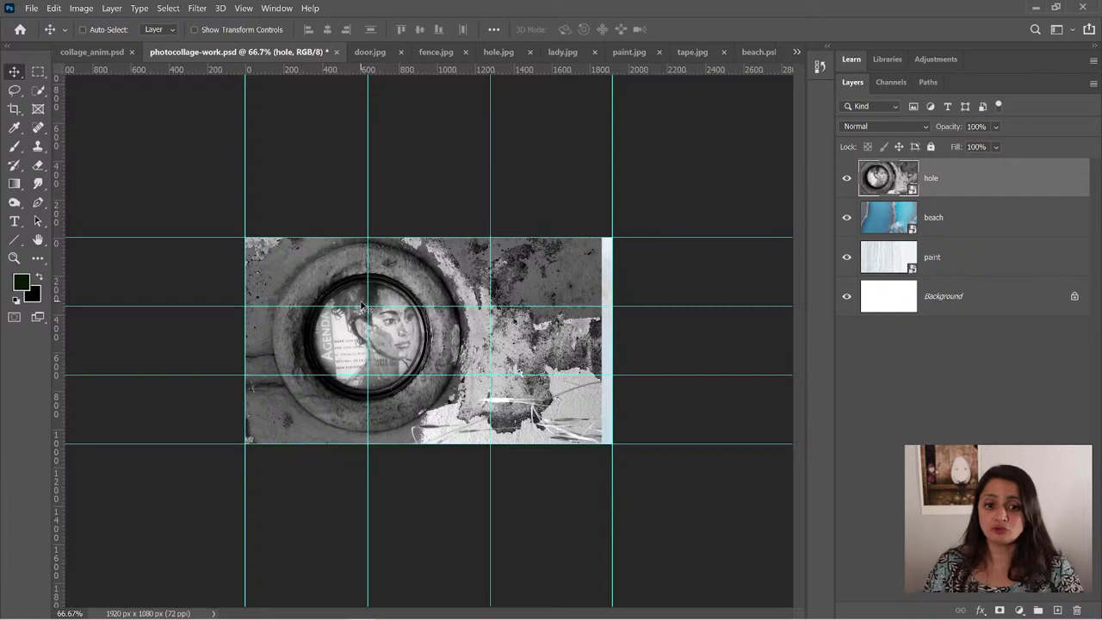
click(98, 53)
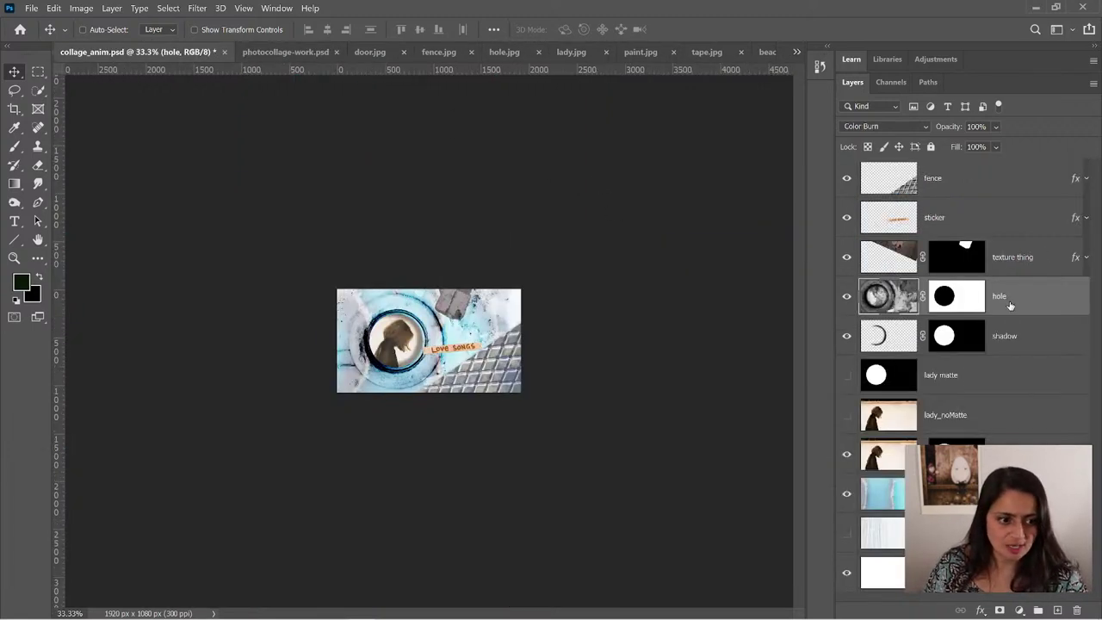
- View the reference hole layer's circular mask on its own, then return to photocollage-work.psd
alt+click(963, 299)
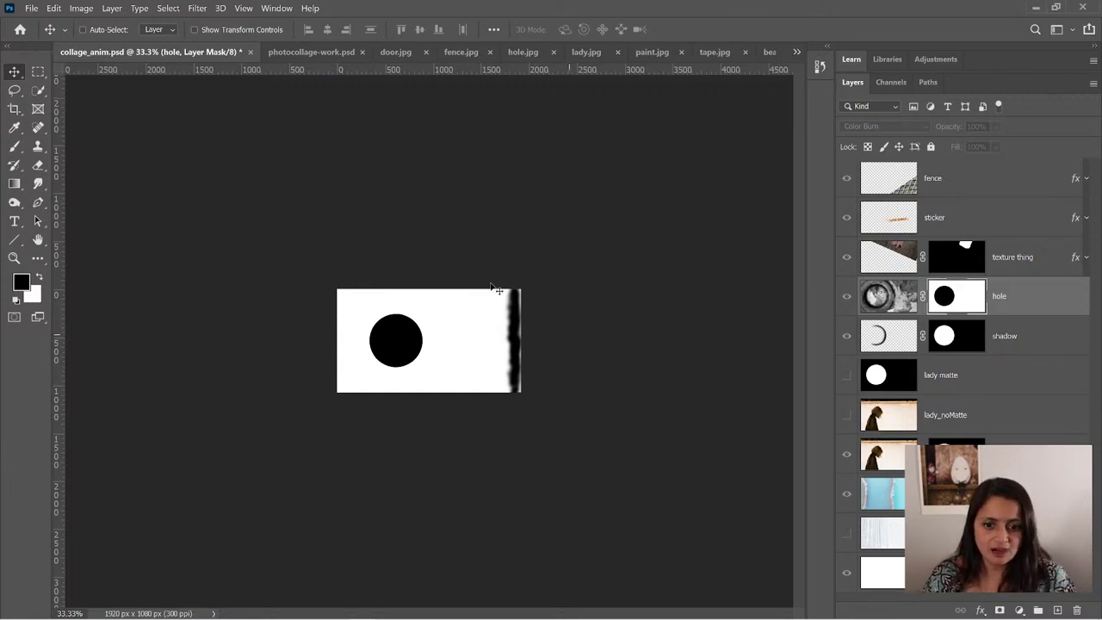
key(ctrl+plus)
key(ctrl+plus)
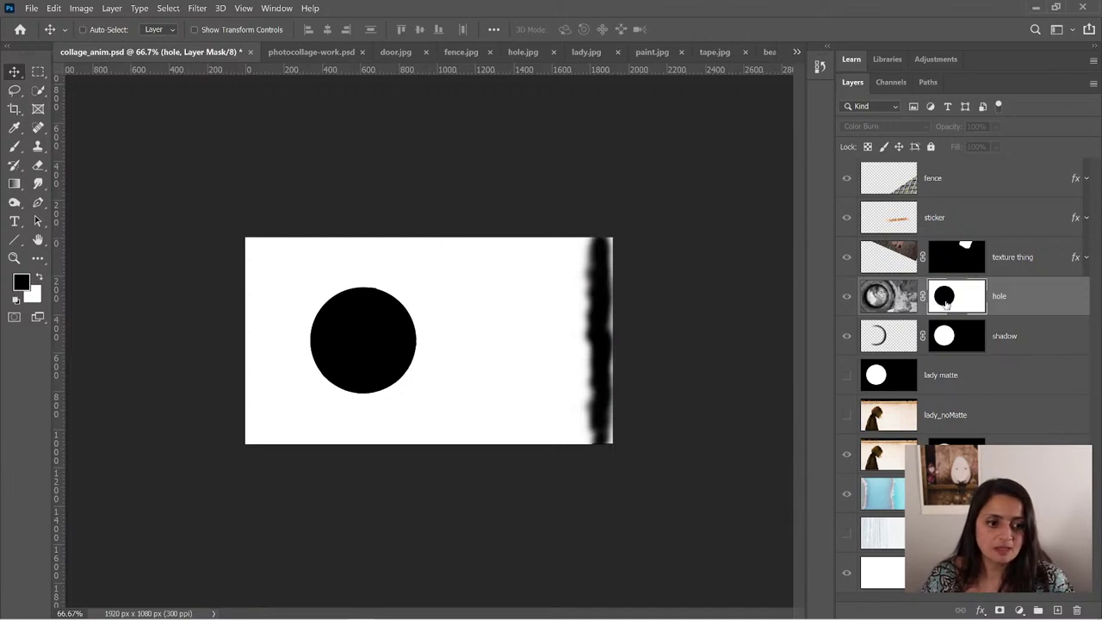
click(876, 299)
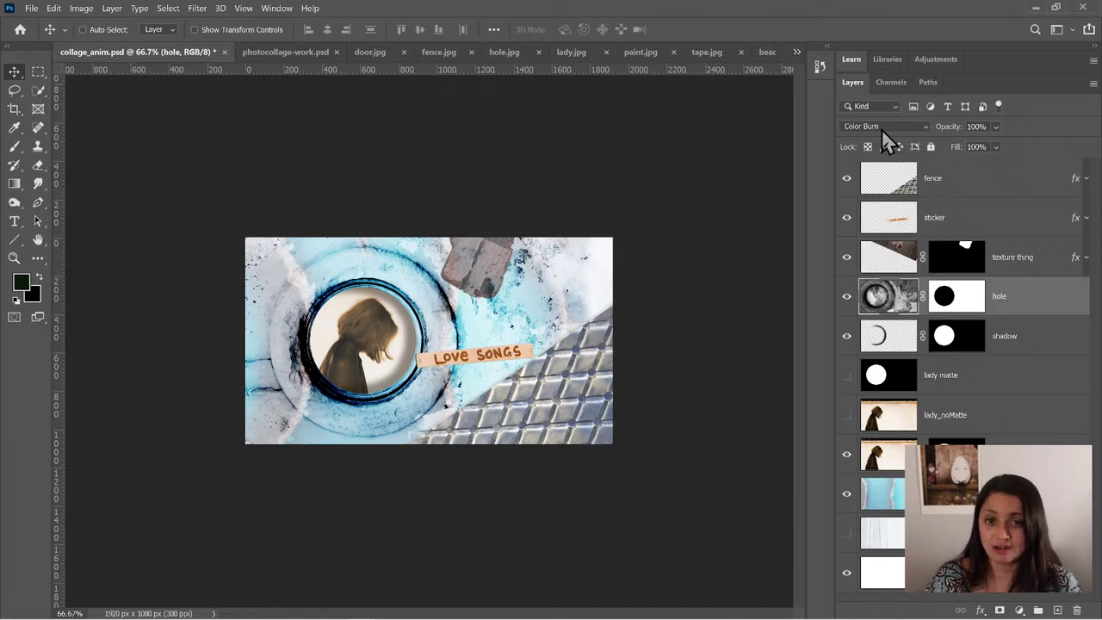
click(956, 303)
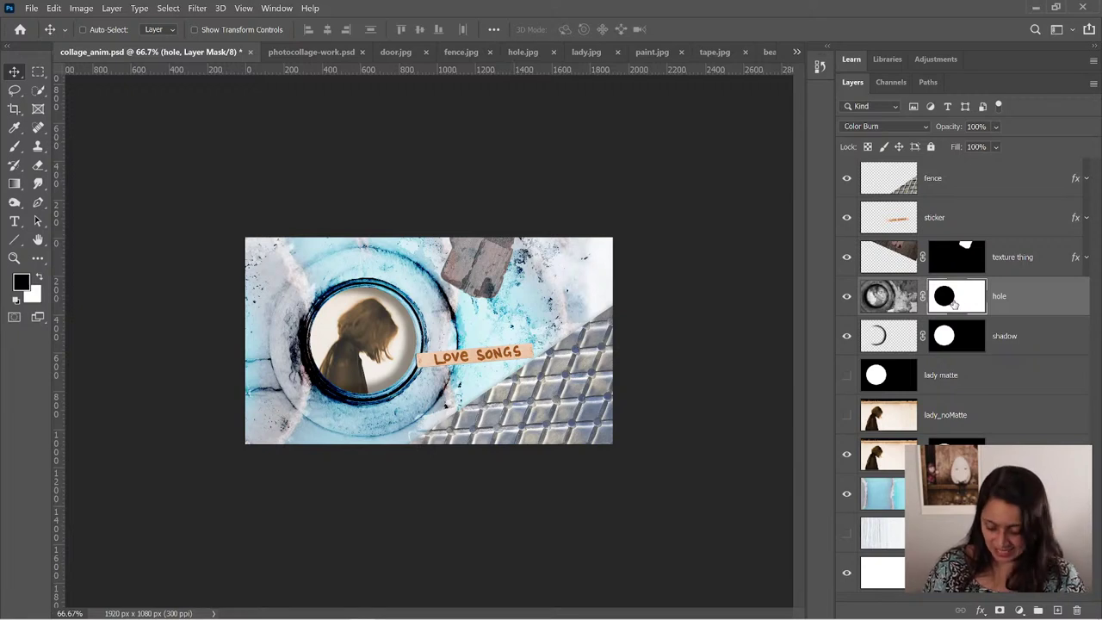
alt+click(954, 303)
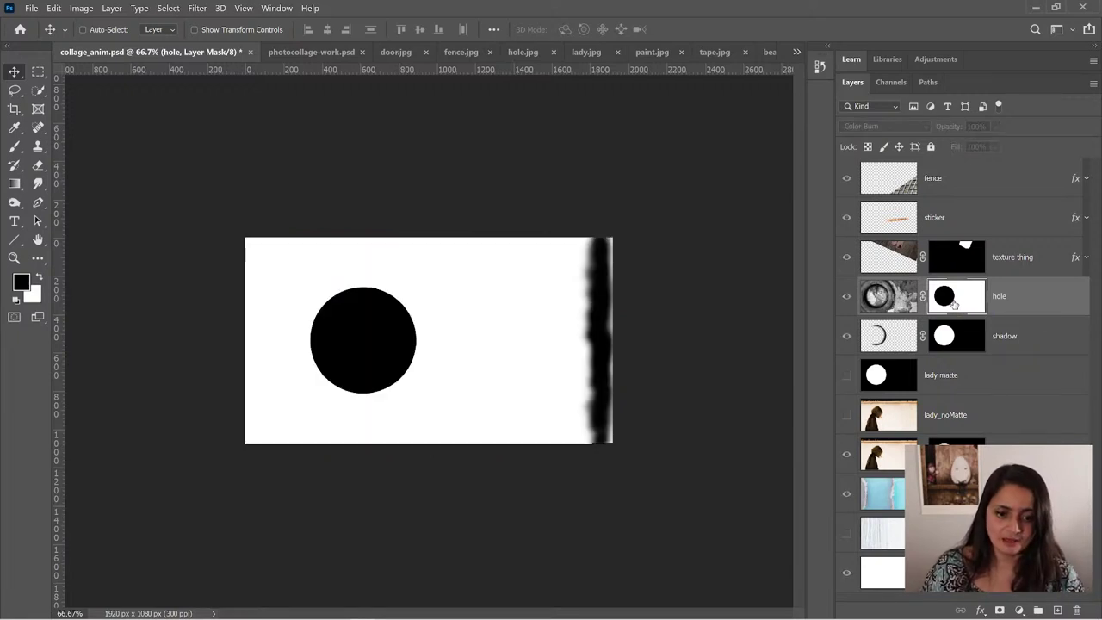
alt+click(954, 303)
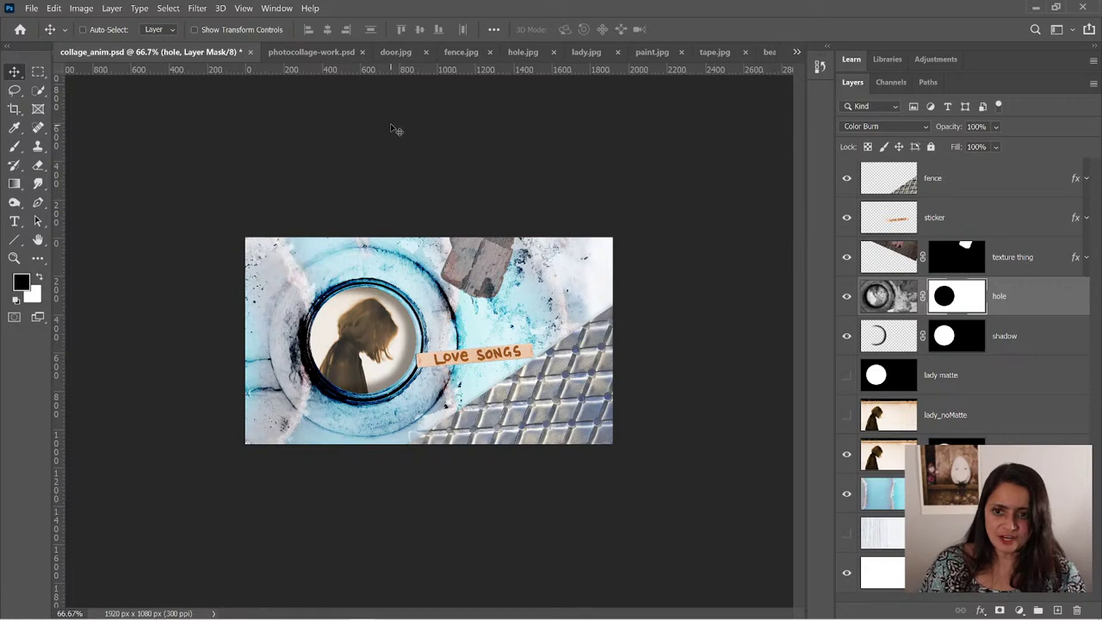
click(325, 51)
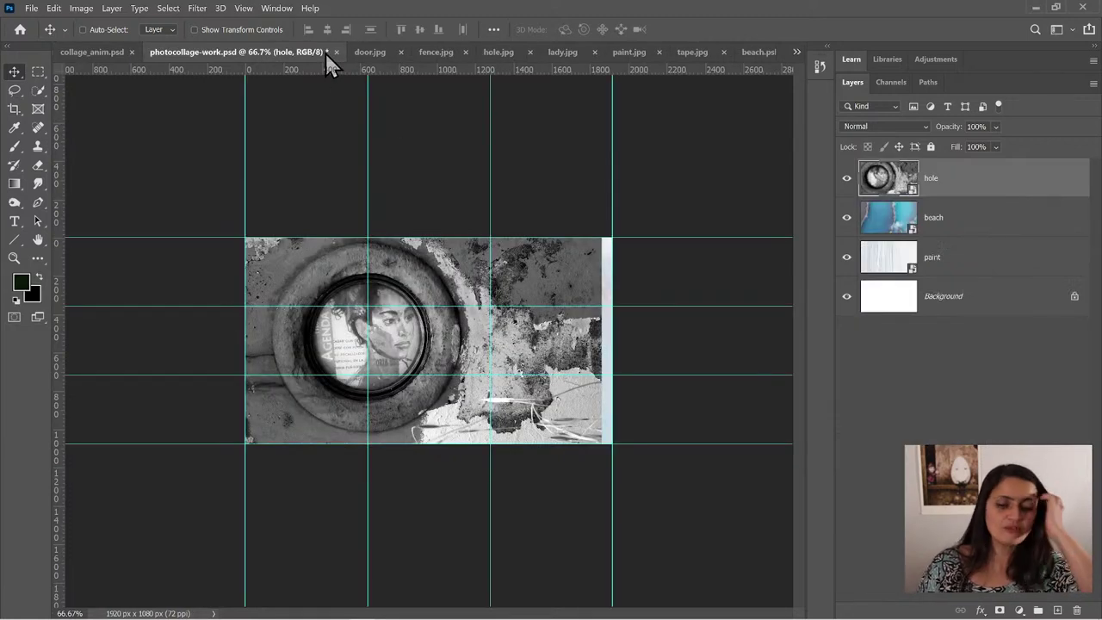
- Hide all guides on photocollage-work.psd with Ctrl+;
click(278, 9)
mouse_move(241, 8)
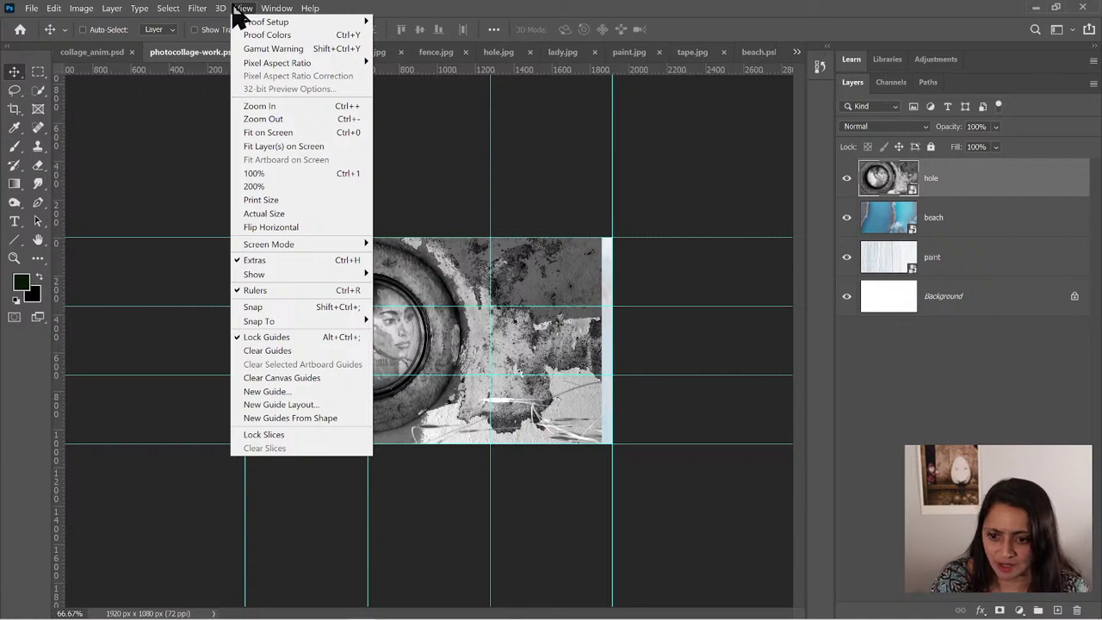
mouse_move(277, 273)
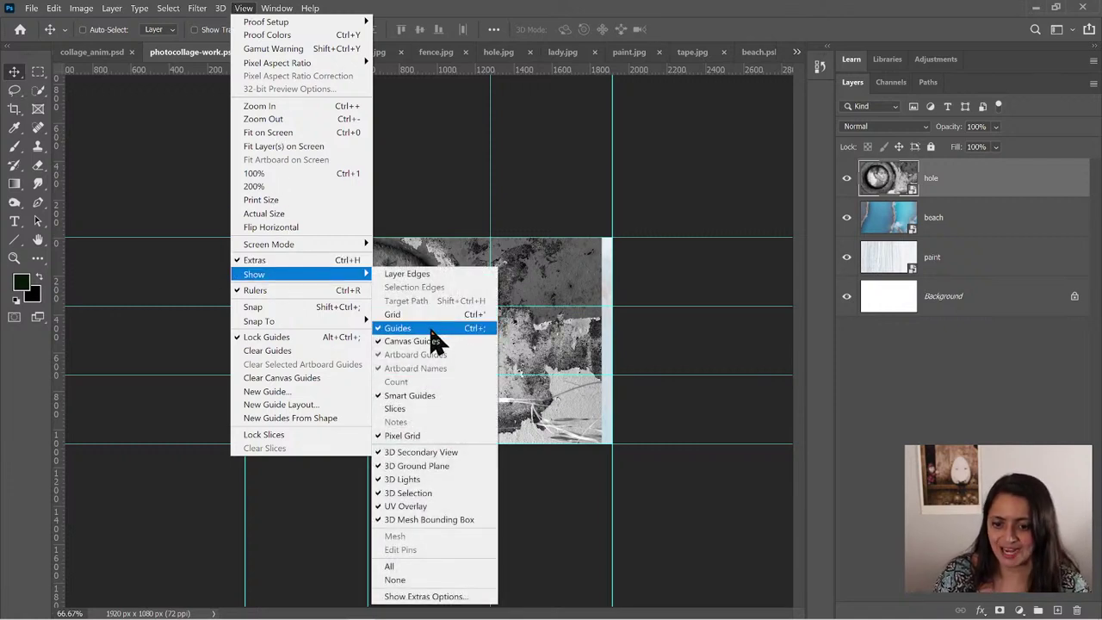
click(241, 9)
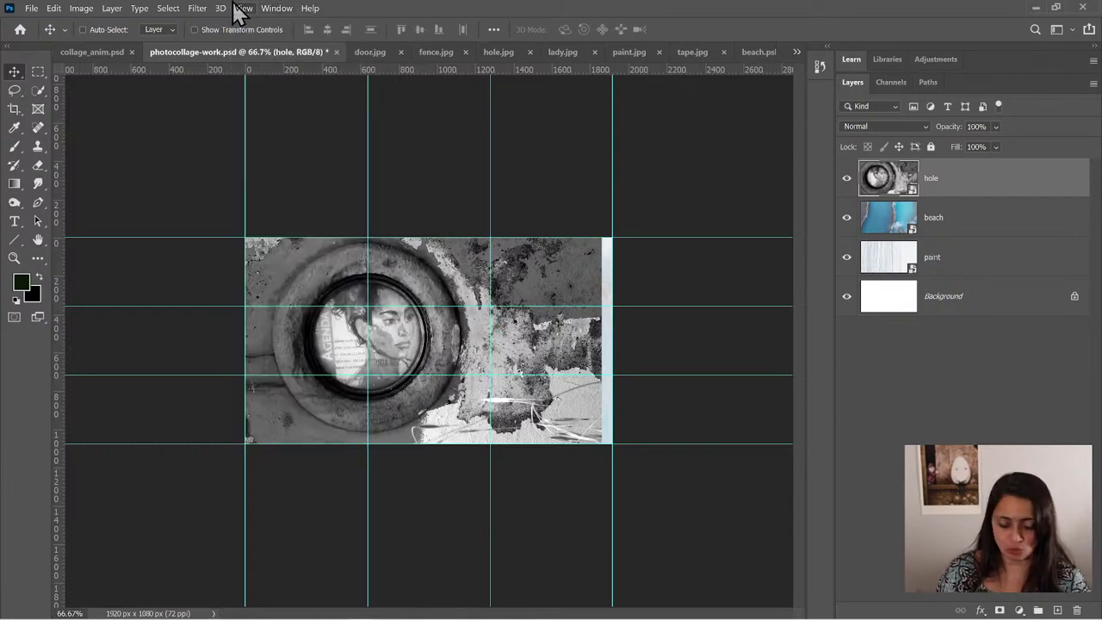
key(ctrl+semicolon)
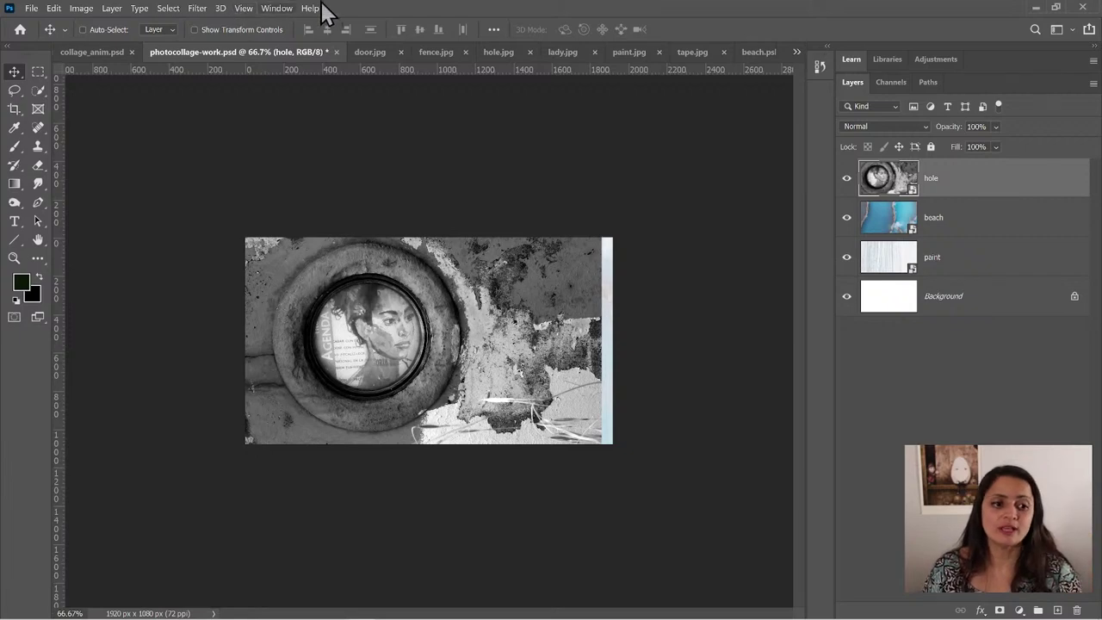
- Zoom in to 200% on the hole
key(z)
key(ctrl+1)
click(341, 296)
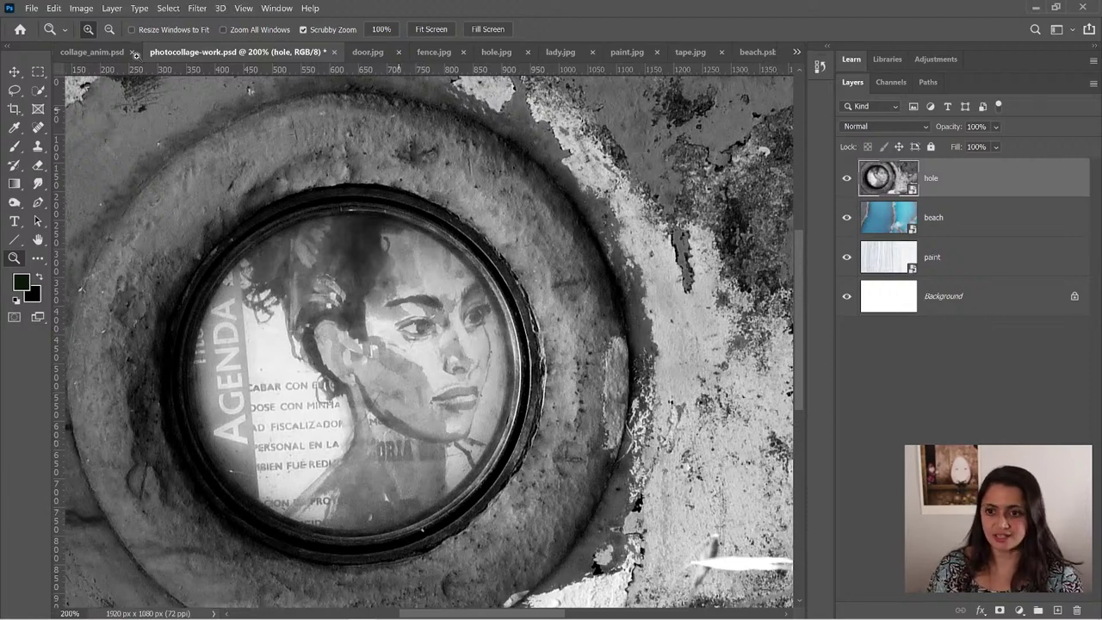
- Draw an elliptical selection over the hole's inner circle and add an empty Layer 1 above
click(38, 72)
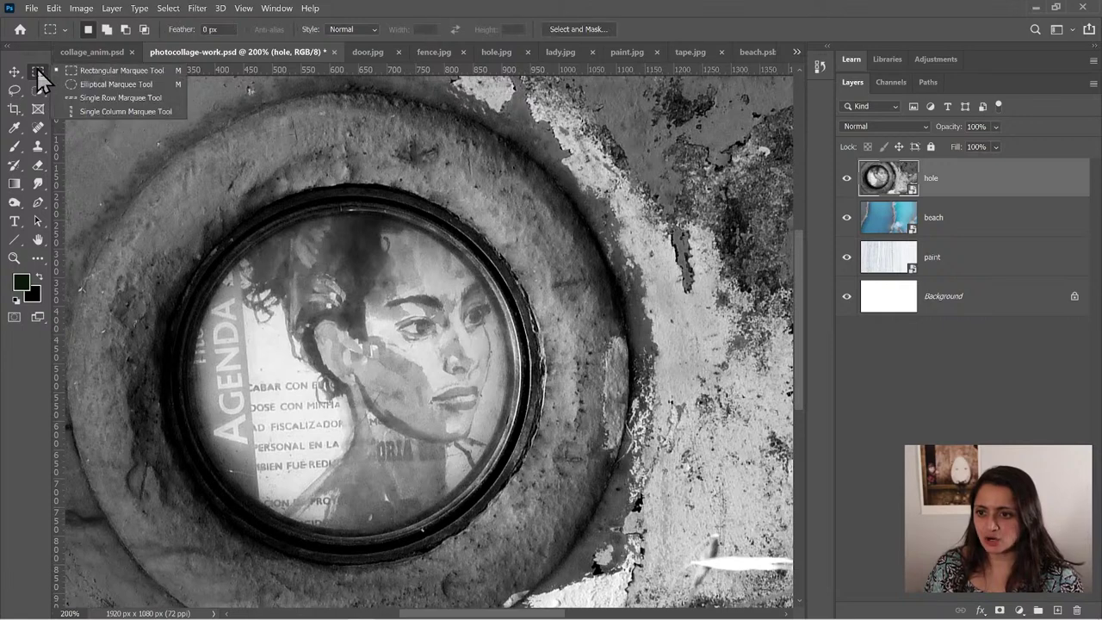
click(102, 84)
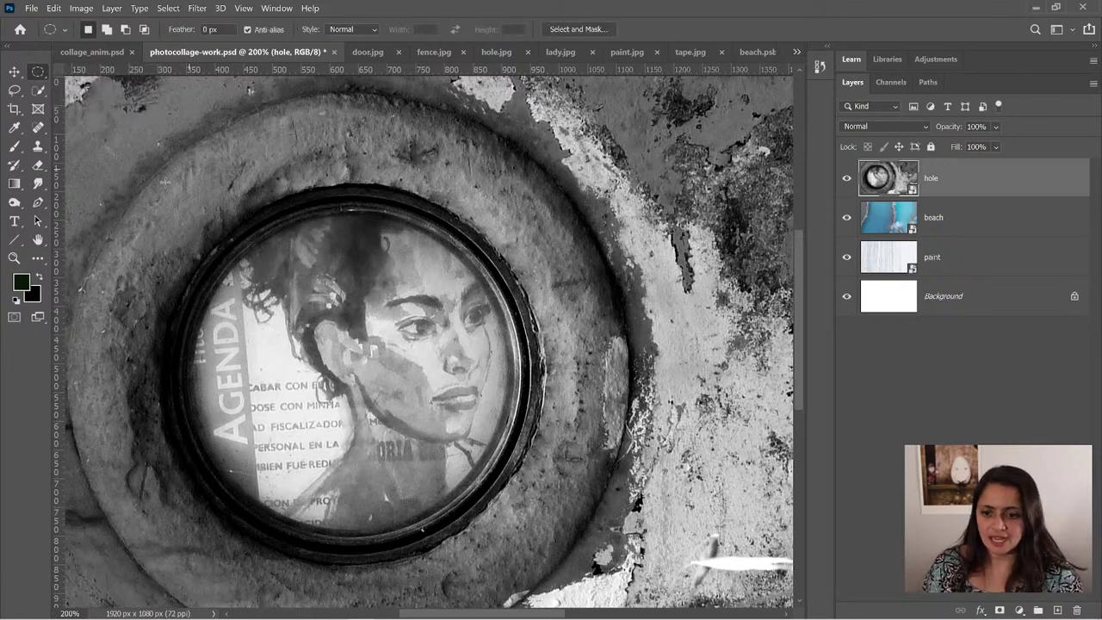
drag(155, 188, 593, 526)
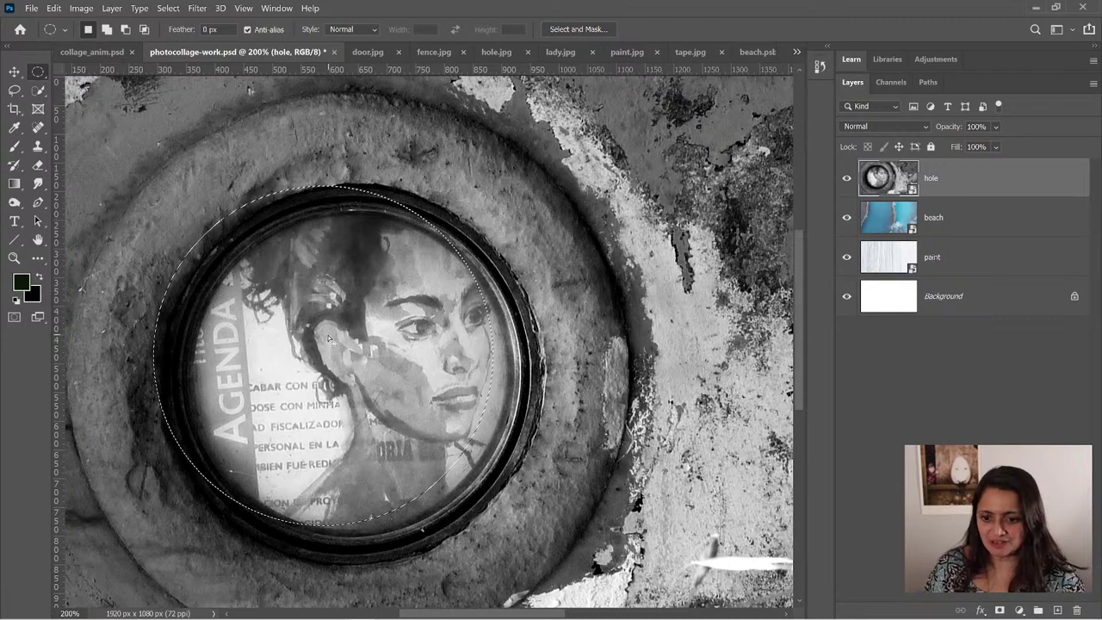
drag(328, 340, 368, 359)
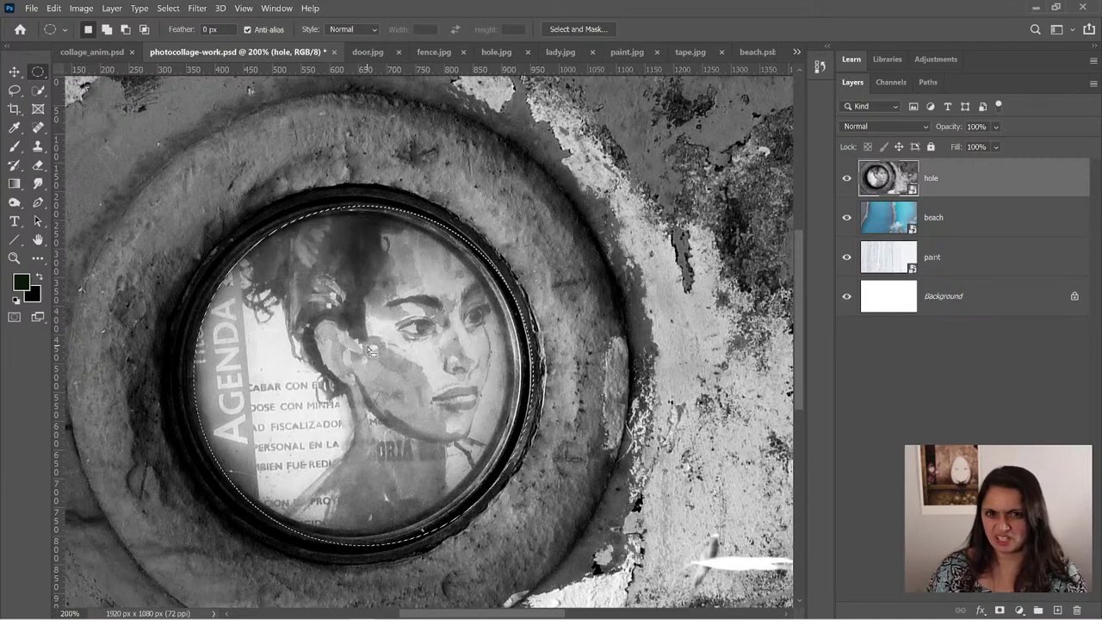
click(1057, 610)
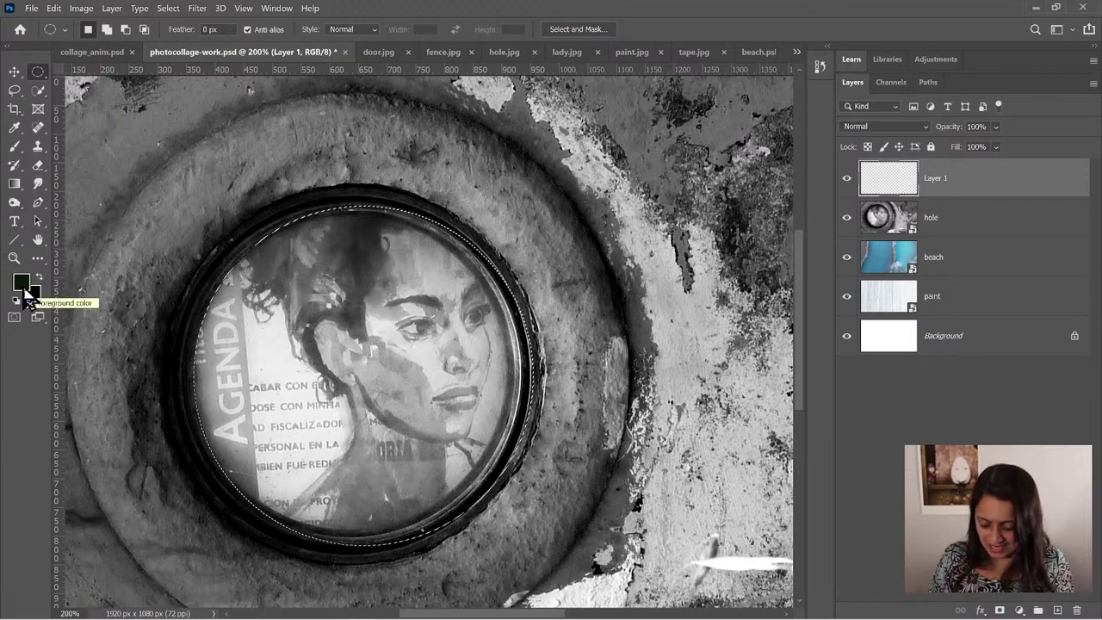
- Make white the foreground colour and fill the circular selection with it at 100% opacity
key(d)
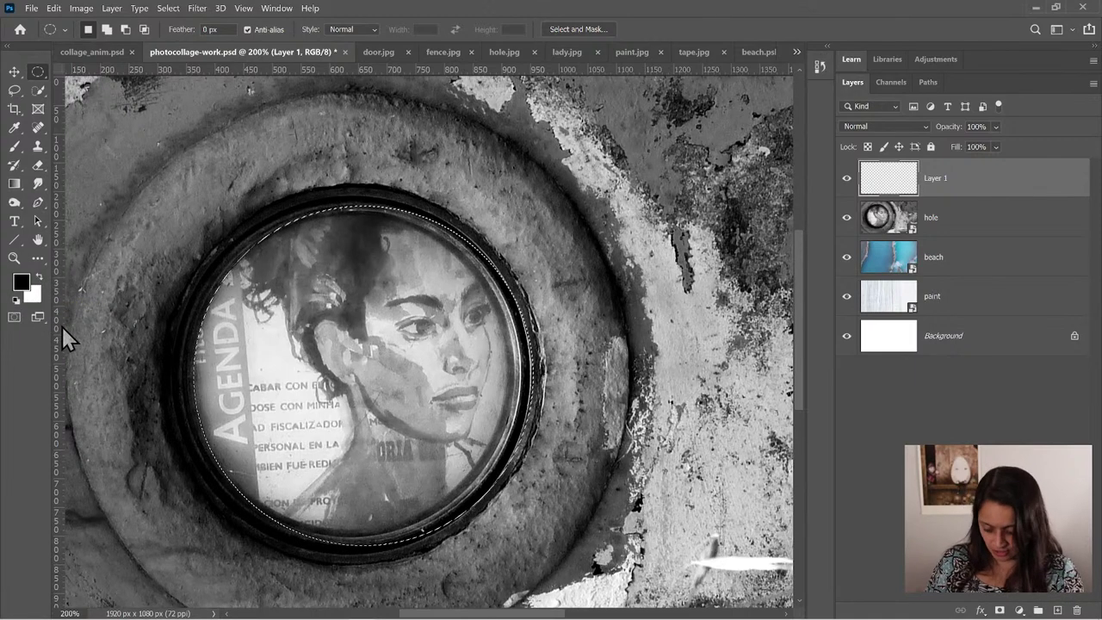
key(x)
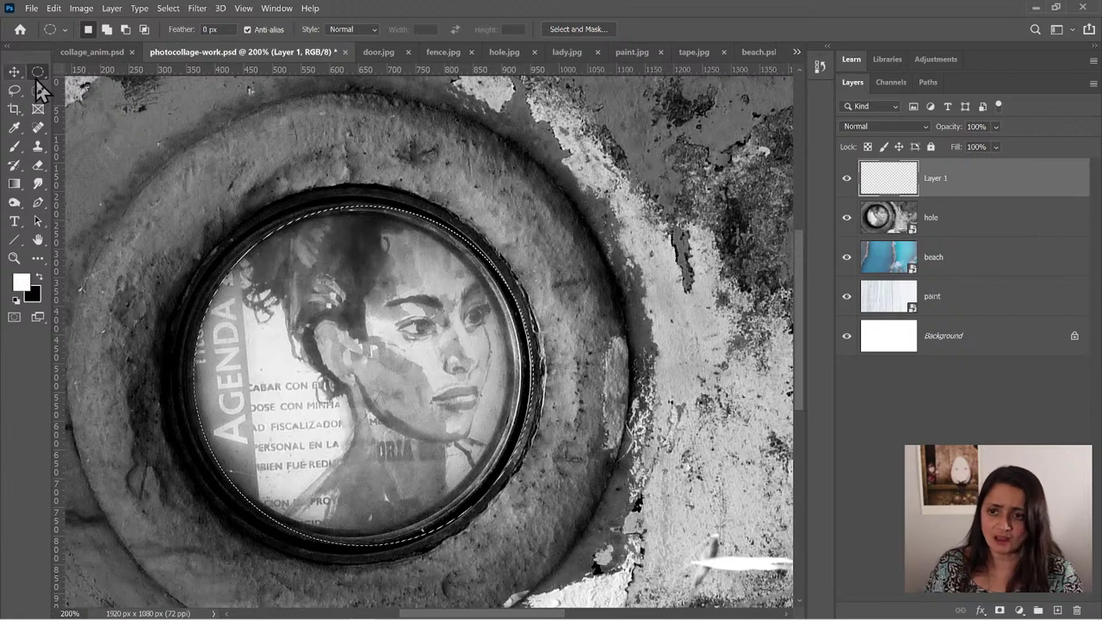
click(54, 8)
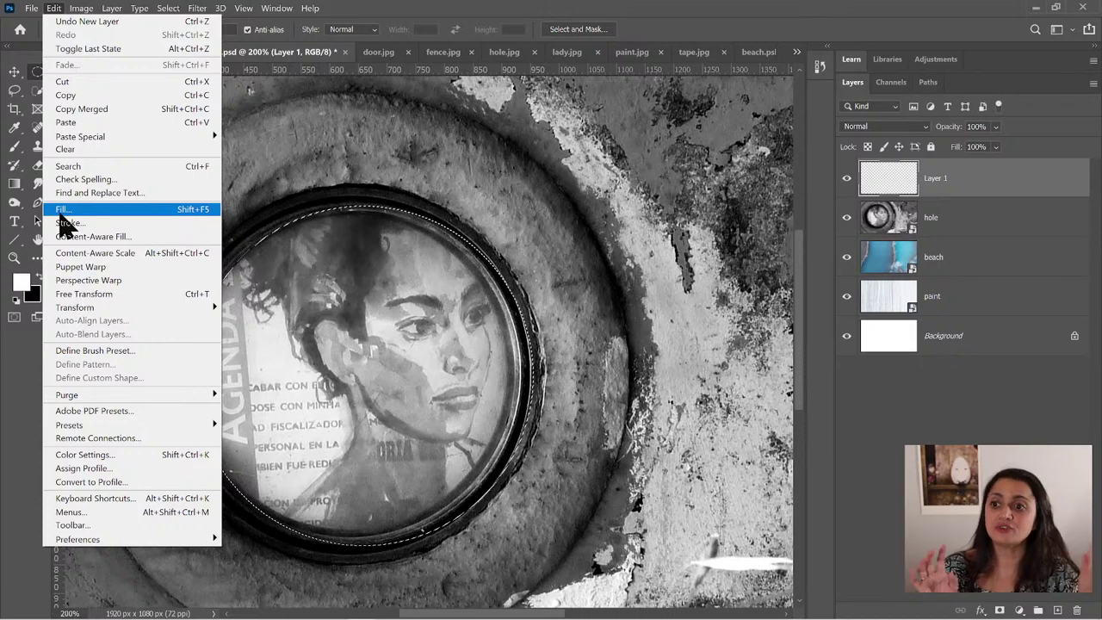
key(Escape)
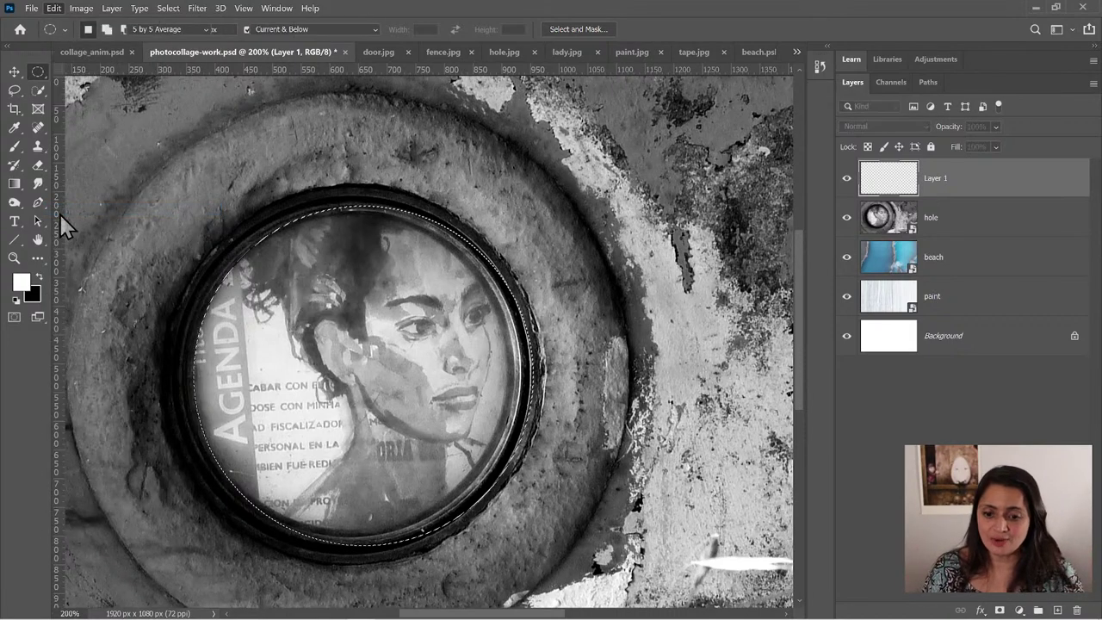
key(i)
key(shift+F5)
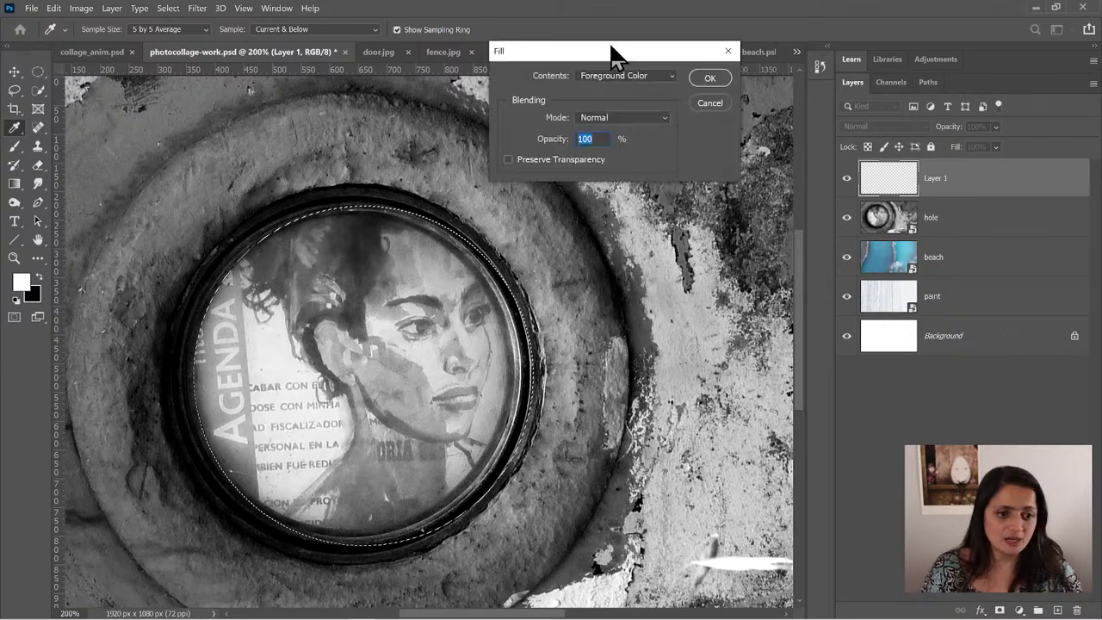
drag(610, 49, 519, 142)
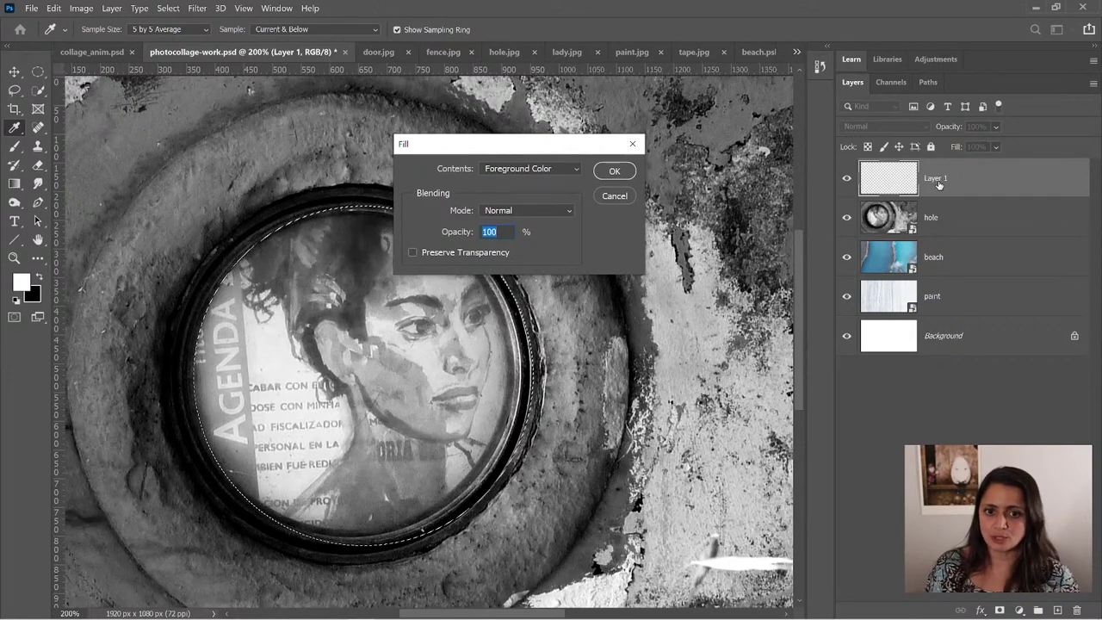
click(614, 171)
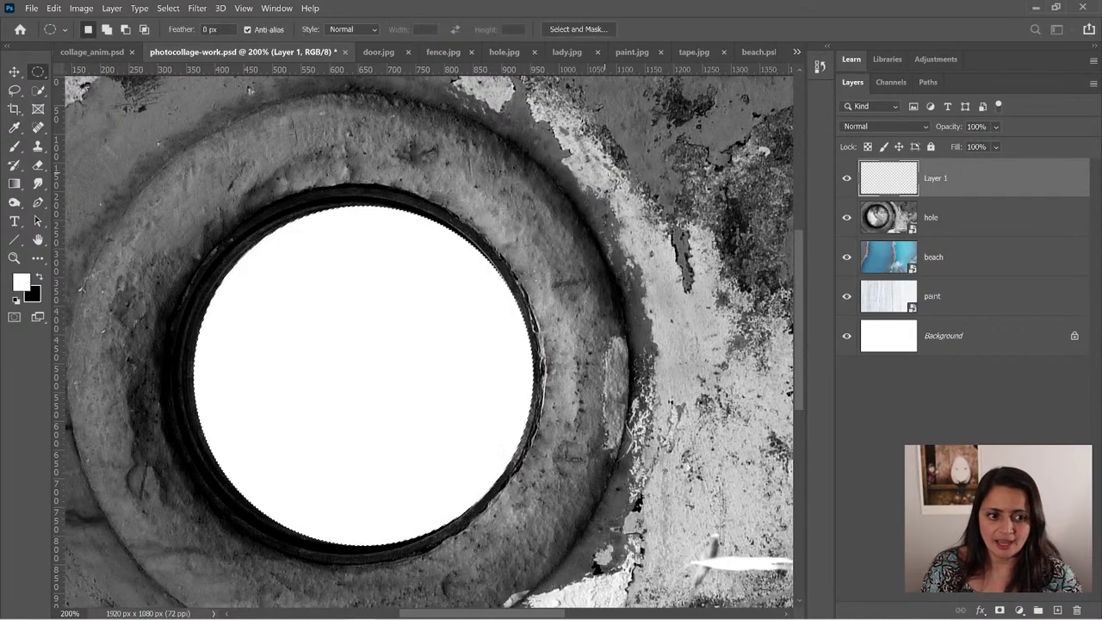
click(169, 9)
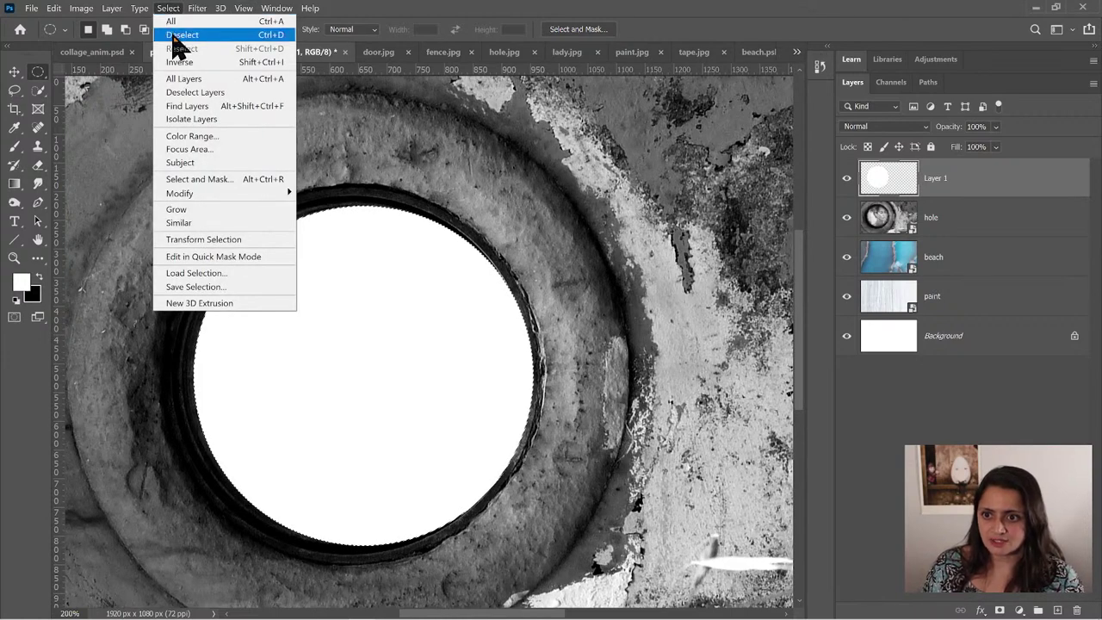
- Deselect the circle and lower Layer 1's opacity to 49%
click(176, 36)
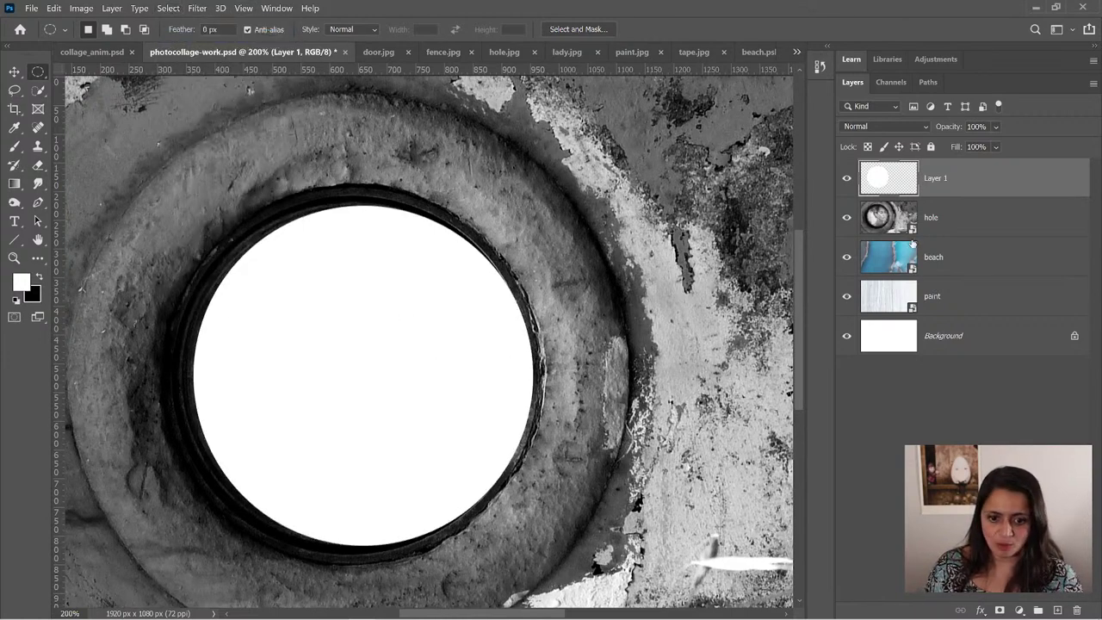
click(996, 127)
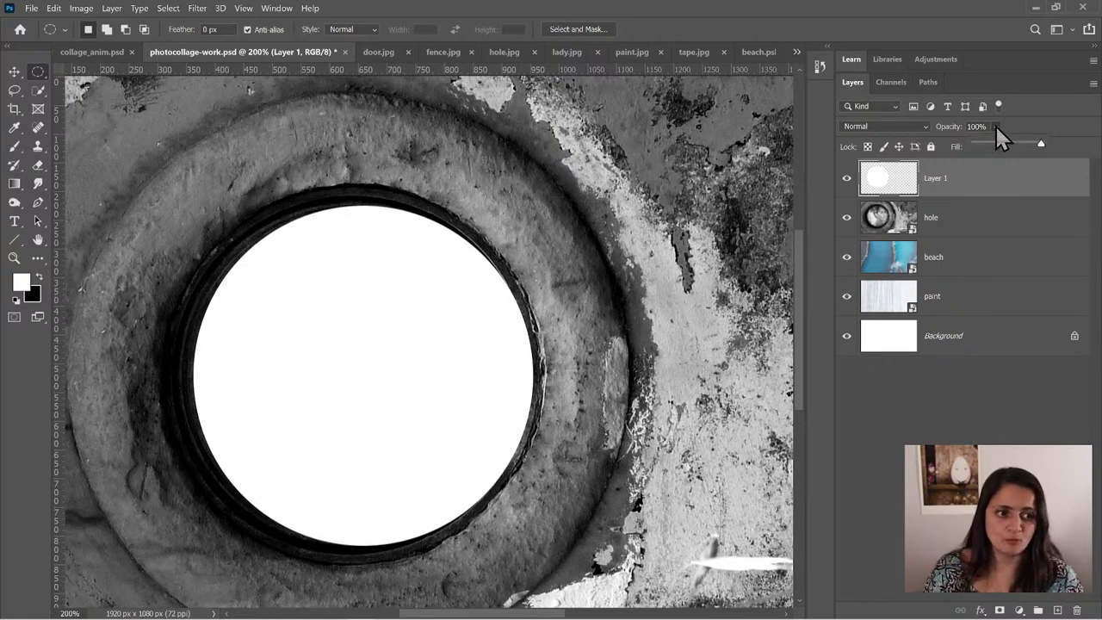
drag(1009, 145, 1076, 147)
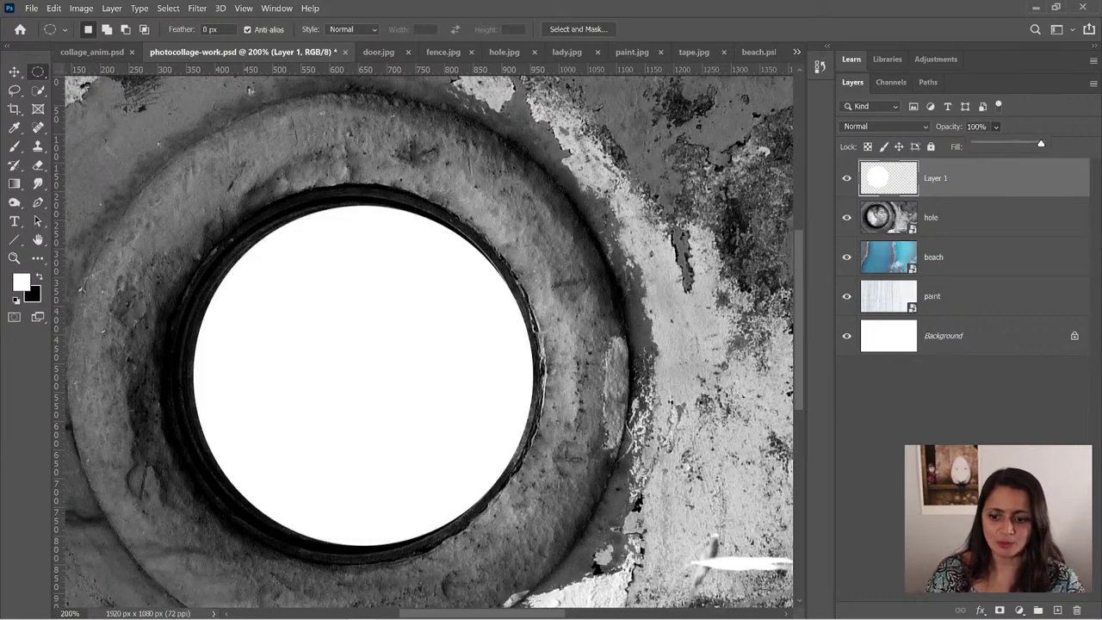
click(938, 182)
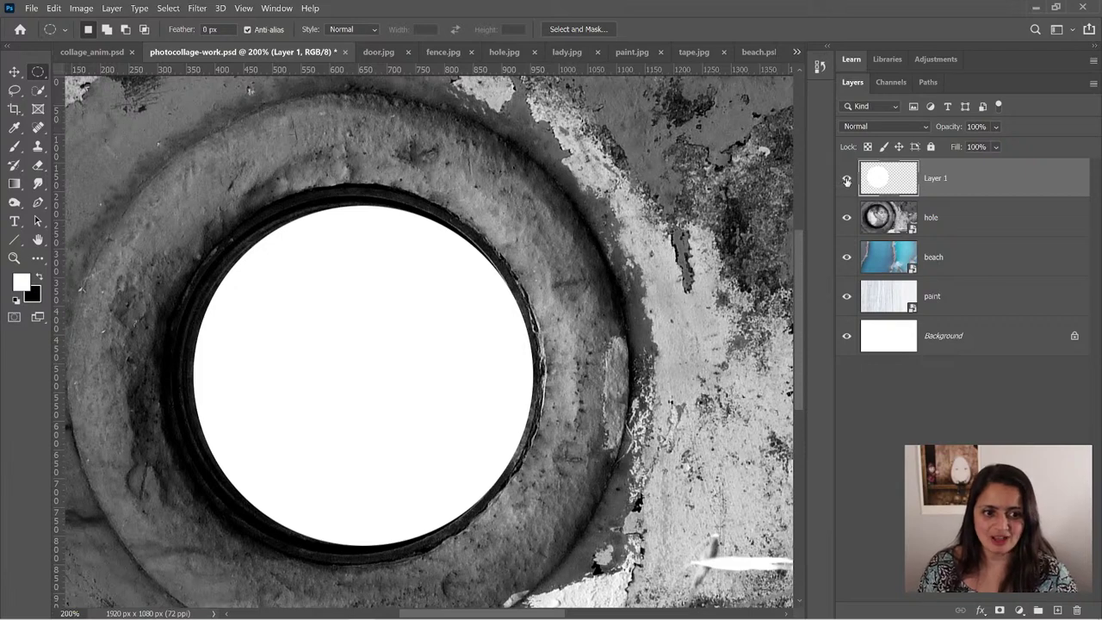
- Toggle Layer 1's visibility to compare the portrait with and without the 49% white circle
click(846, 180)
click(846, 180)
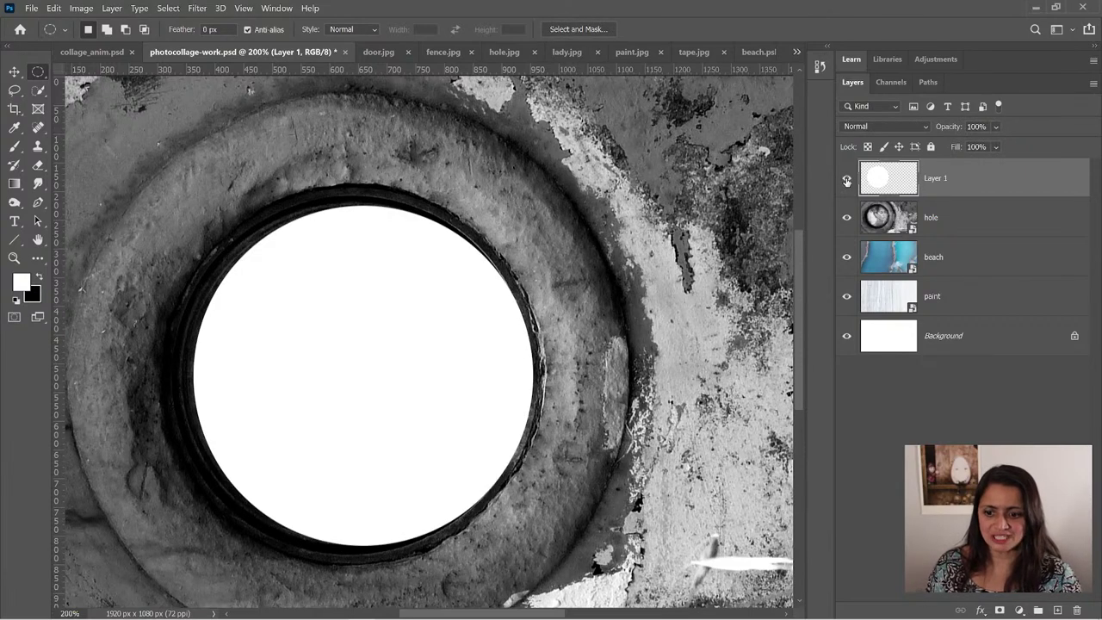
click(846, 180)
click(846, 180)
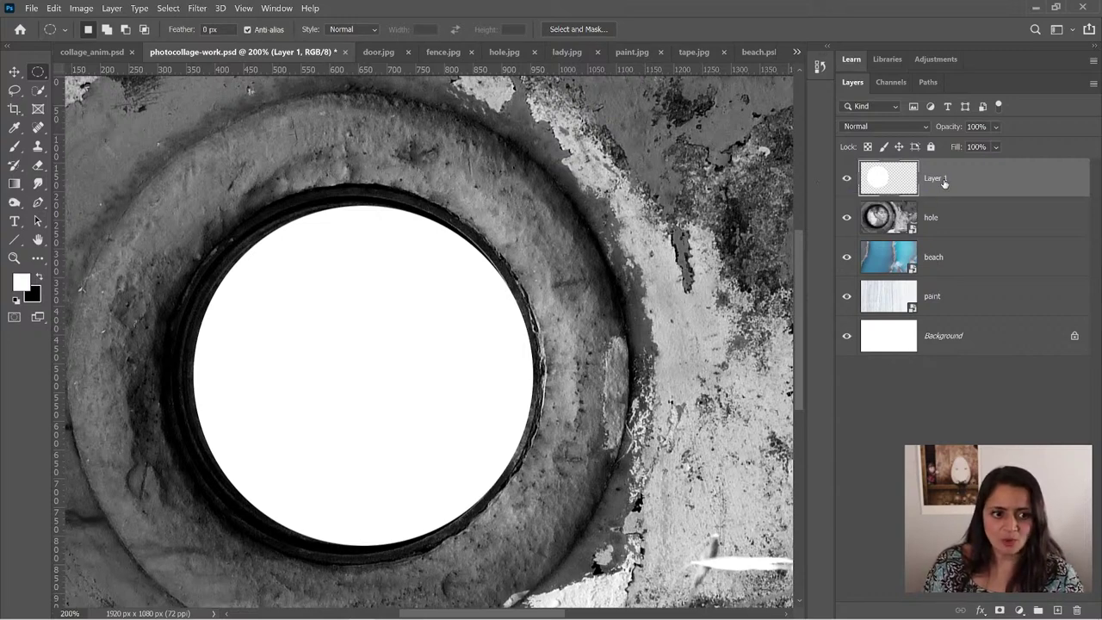
click(996, 126)
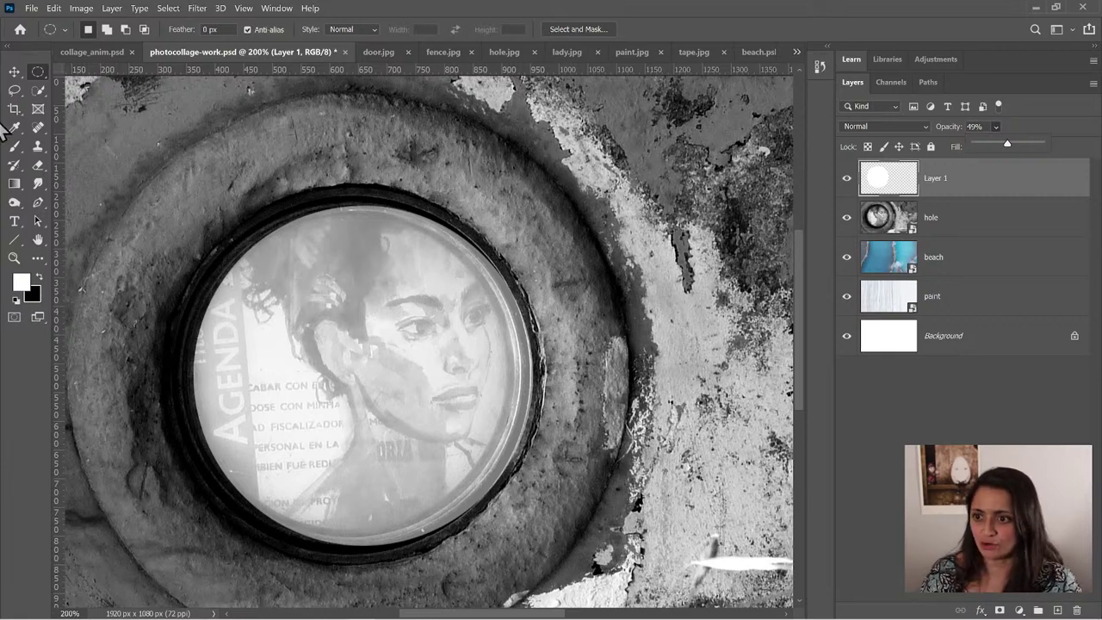
click(847, 178)
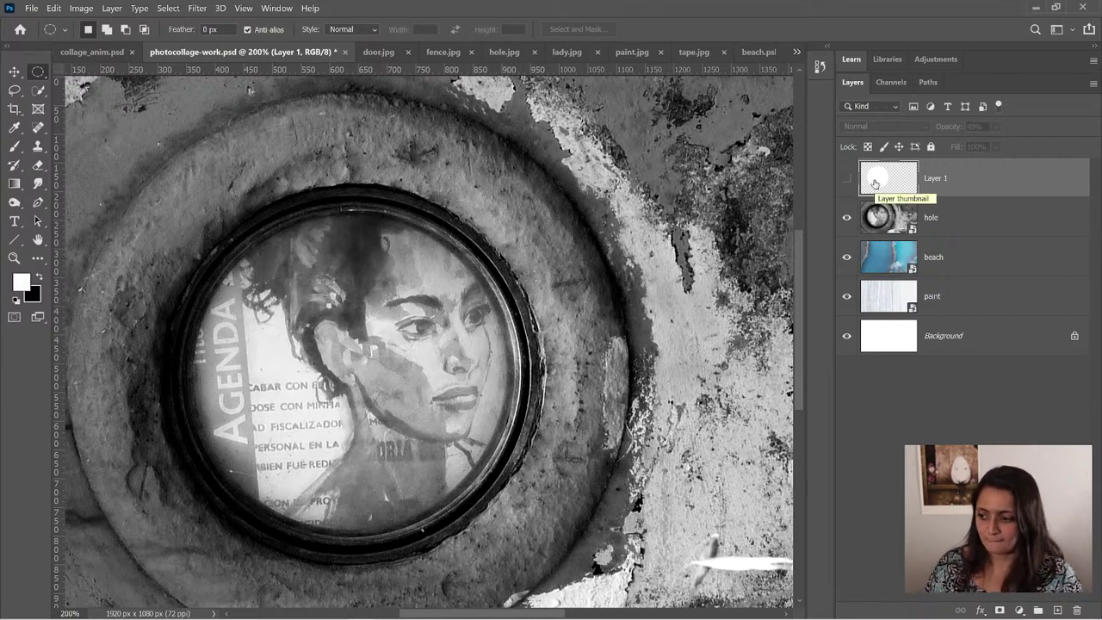
click(846, 178)
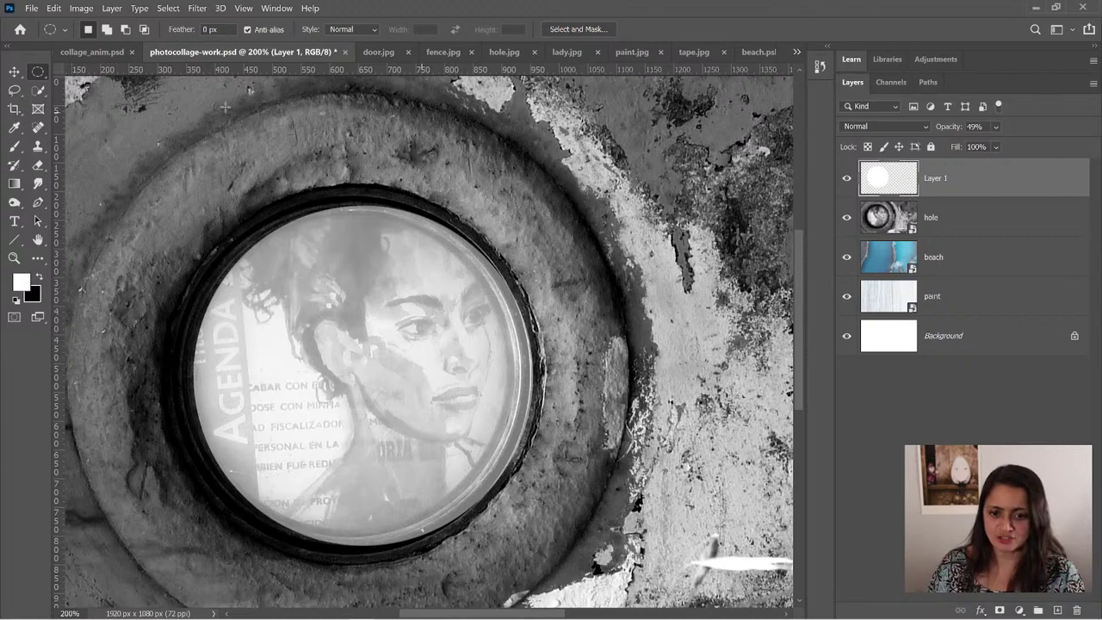
- Scale the white circle to 95.06%, nudge it inside the hole's rim, and commit
click(55, 10)
mouse_move(95, 310)
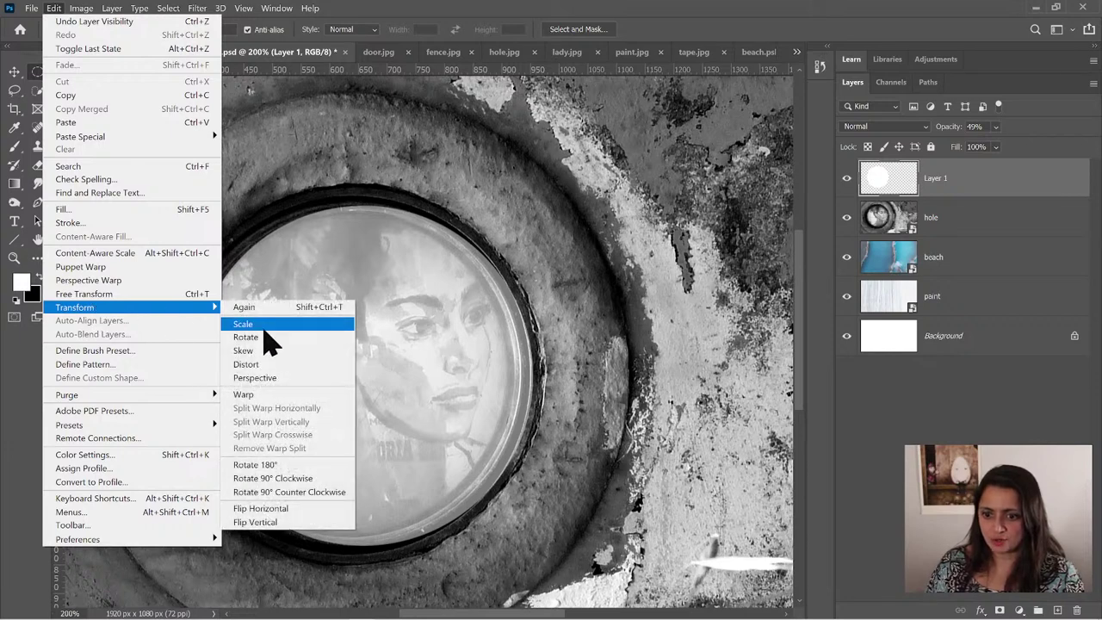
click(337, 325)
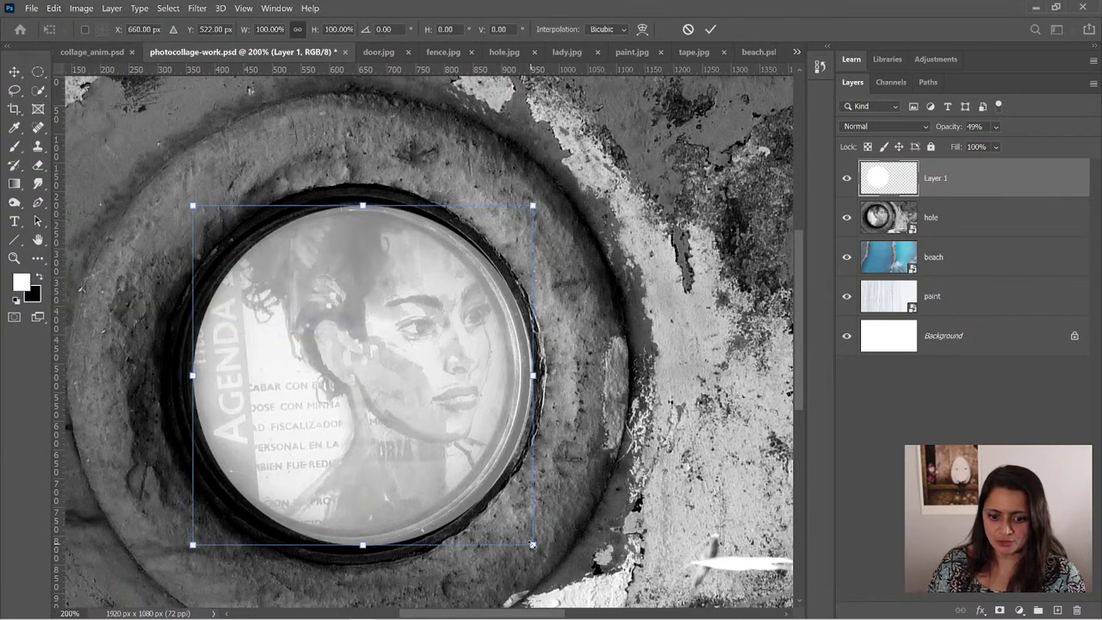
drag(532, 544, 499, 543)
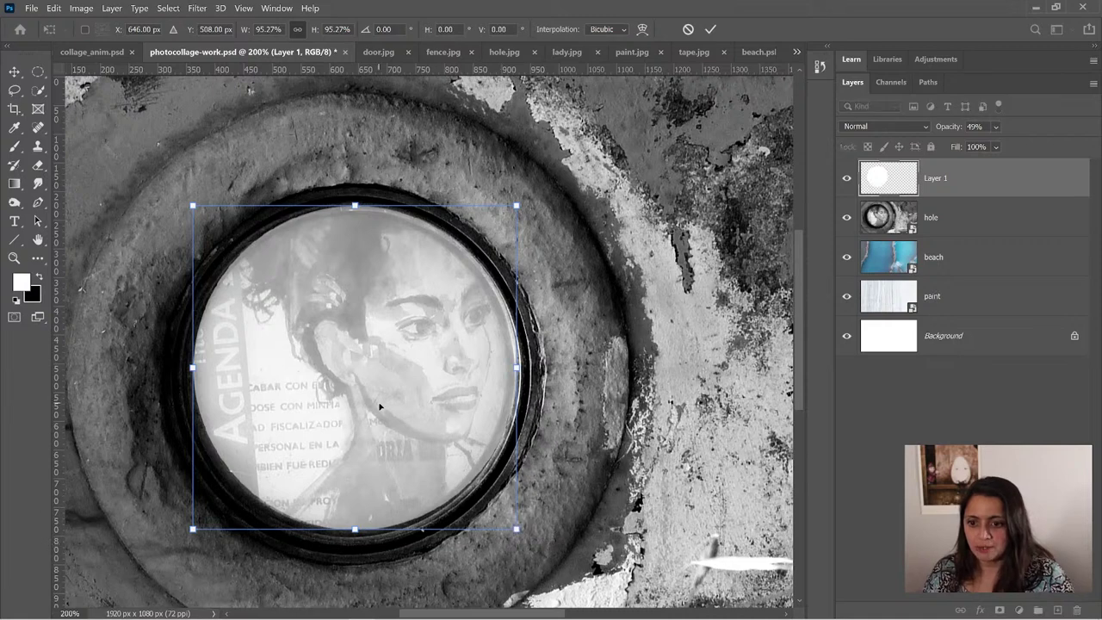
drag(376, 405, 379, 414)
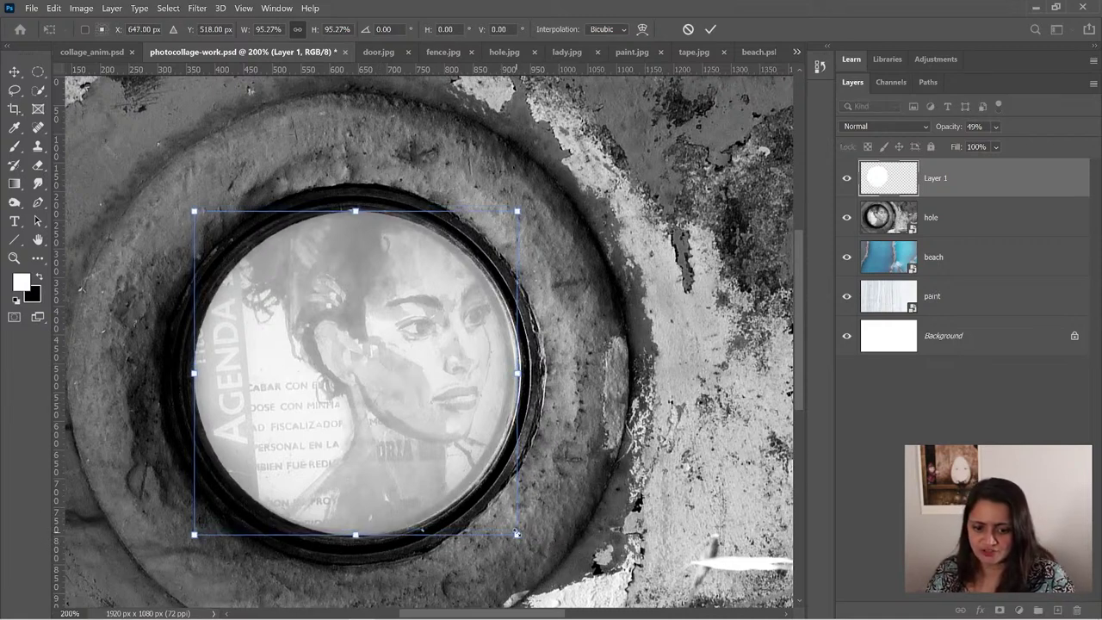
drag(516, 535, 514, 532)
drag(451, 447, 449, 451)
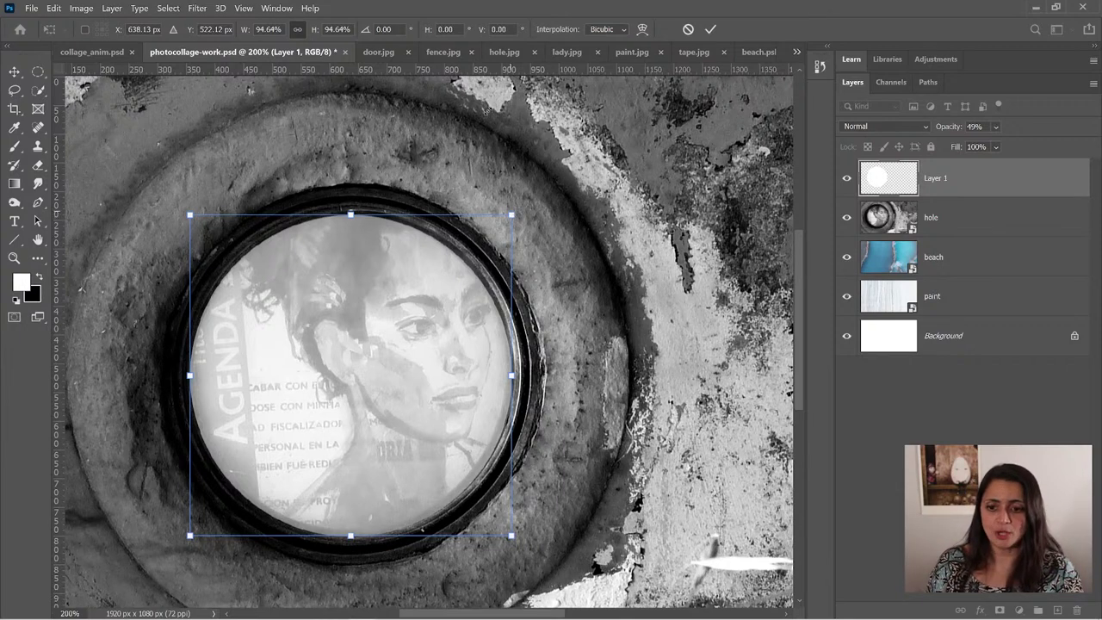
drag(513, 213, 514, 212)
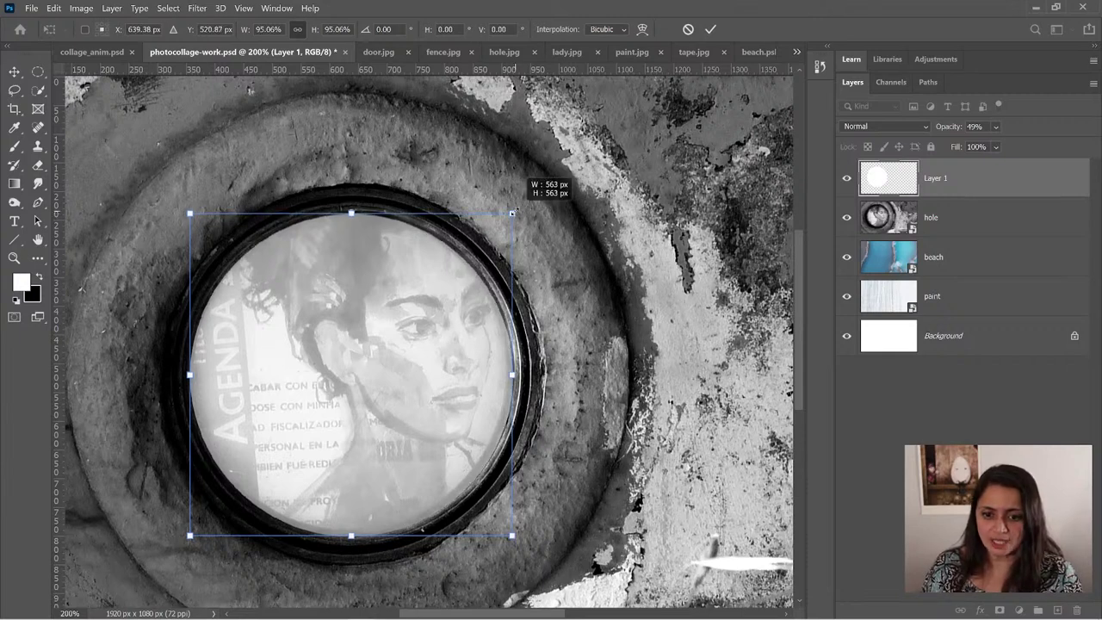
drag(415, 331, 415, 327)
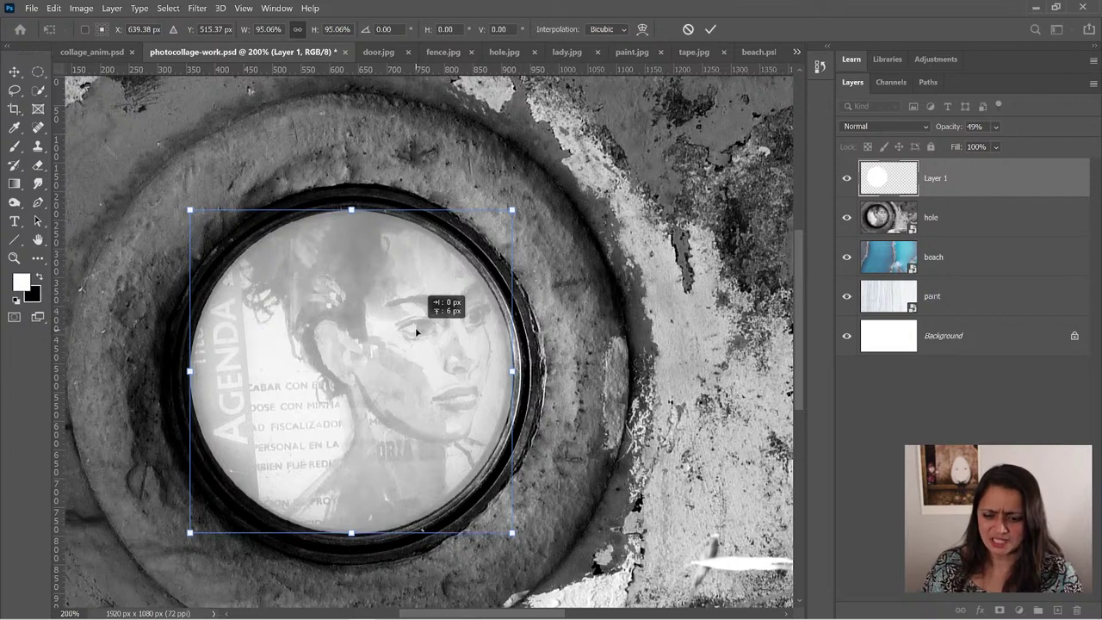
drag(415, 329, 415, 330)
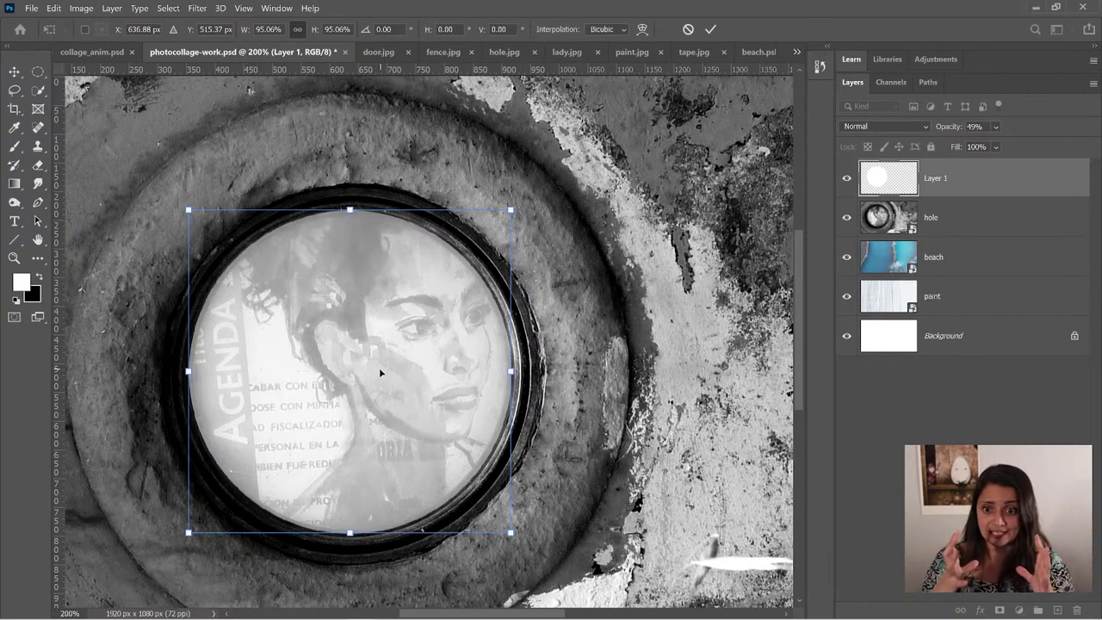
click(711, 27)
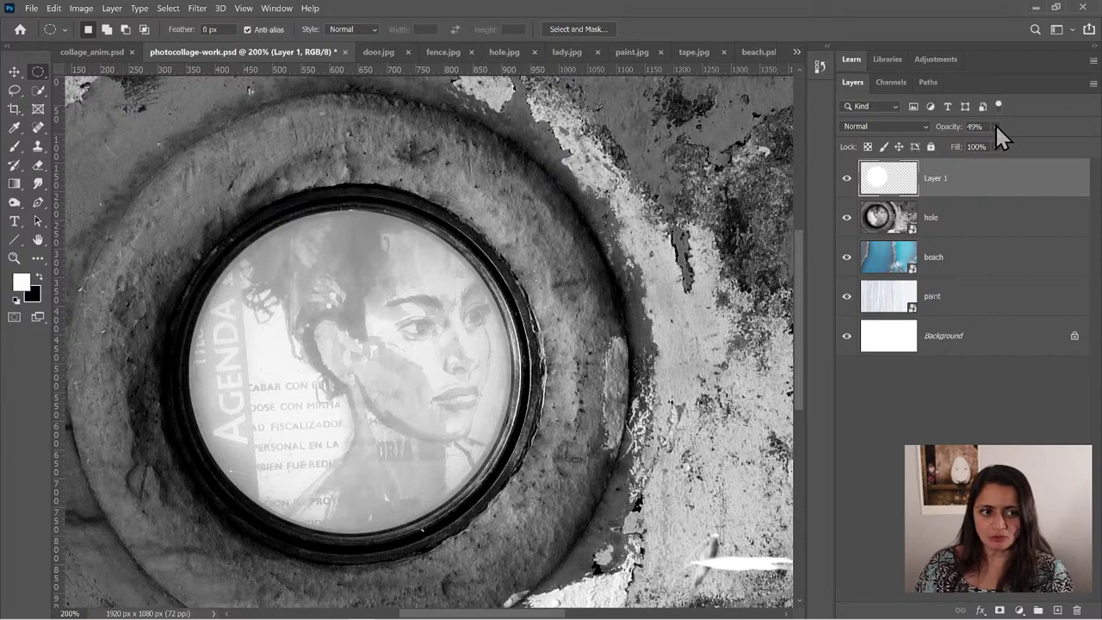
- Restore Layer 1 to 100% opacity and load its white circle as a selection
drag(995, 127, 1099, 152)
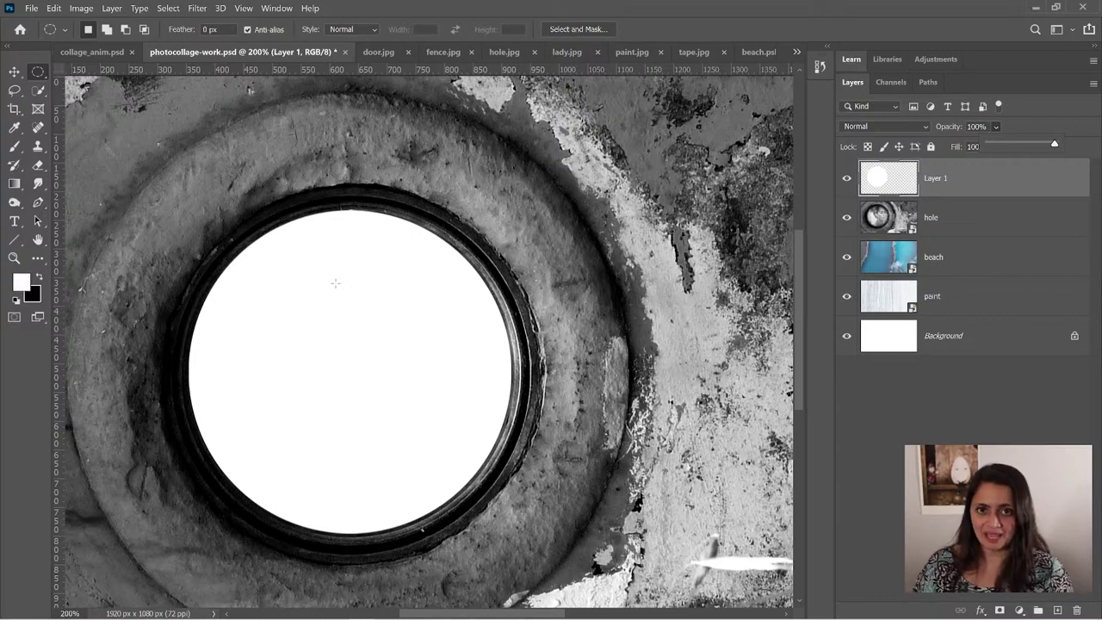
click(904, 186)
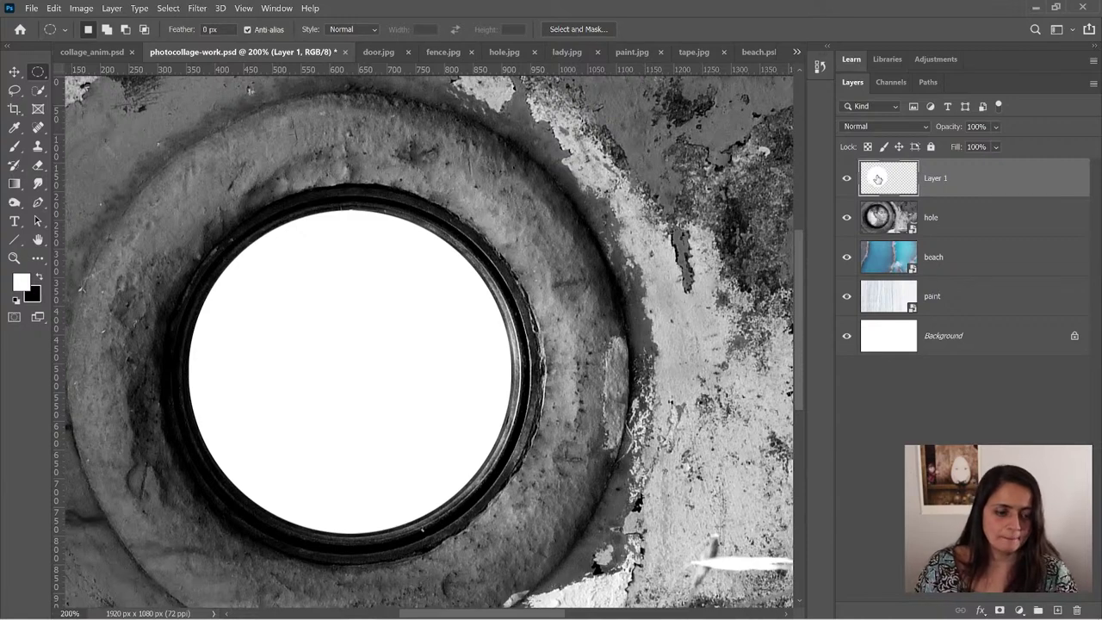
key(super+plus)
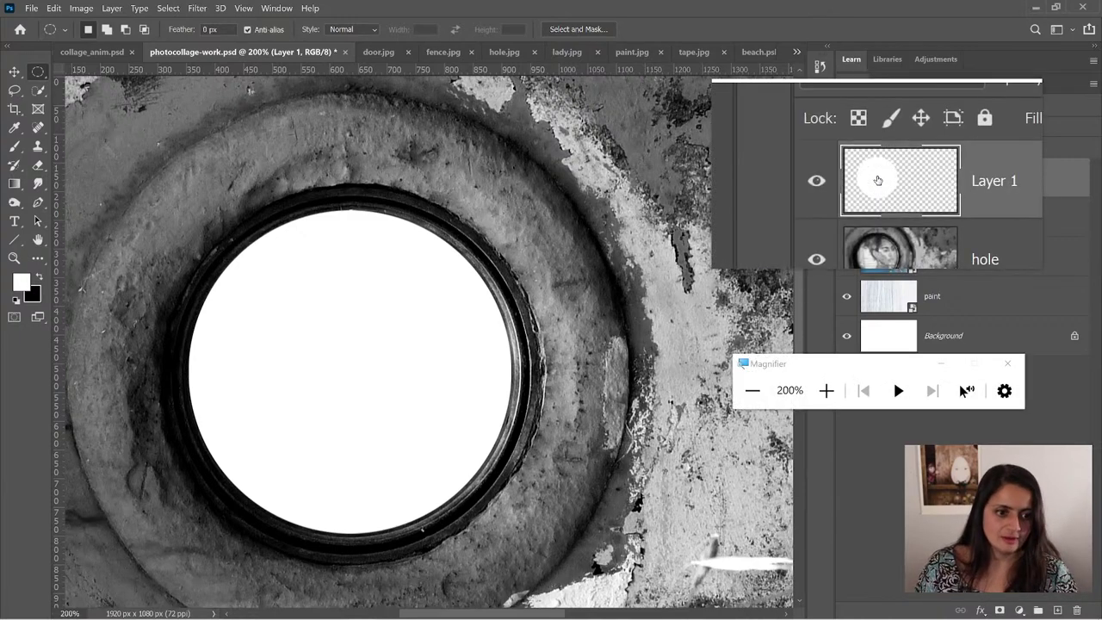
key(super)
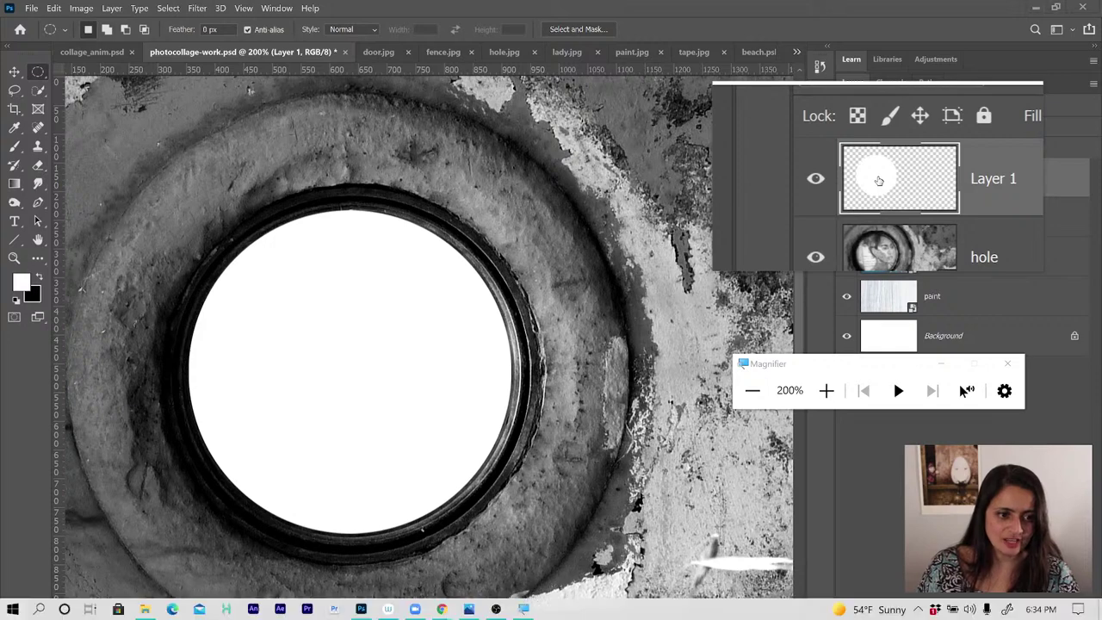
key(Escape)
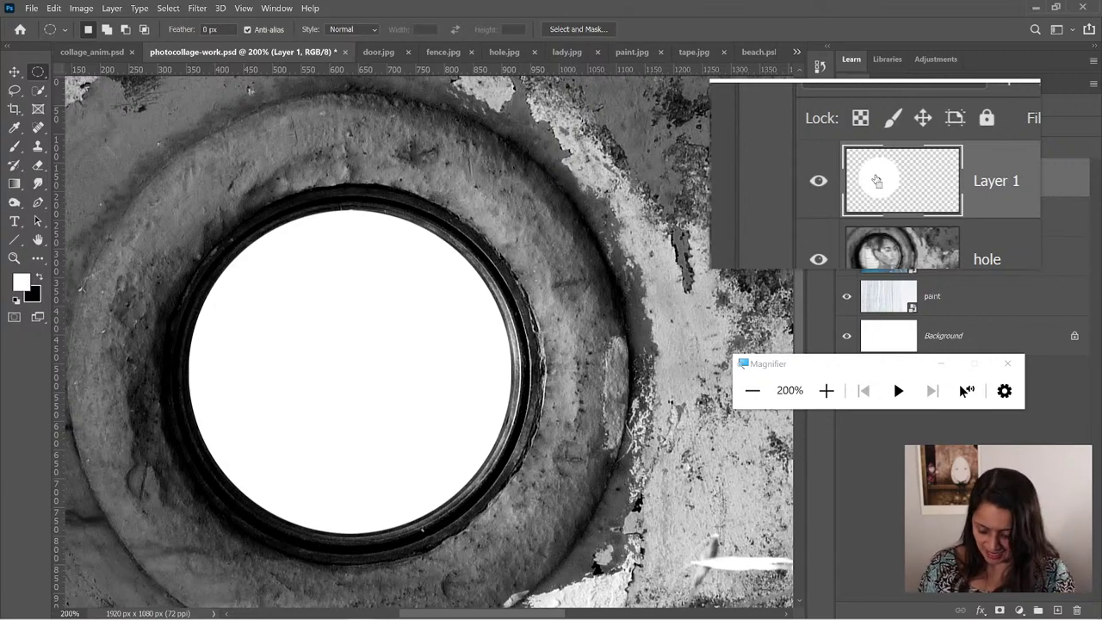
ctrl+click(876, 217)
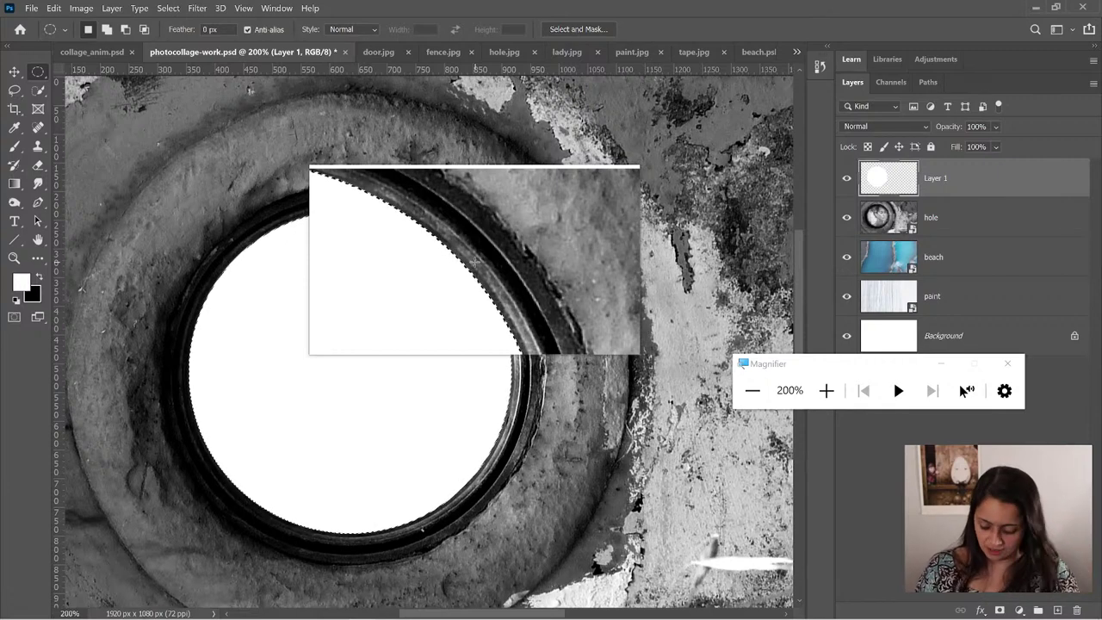
key(super+Escape)
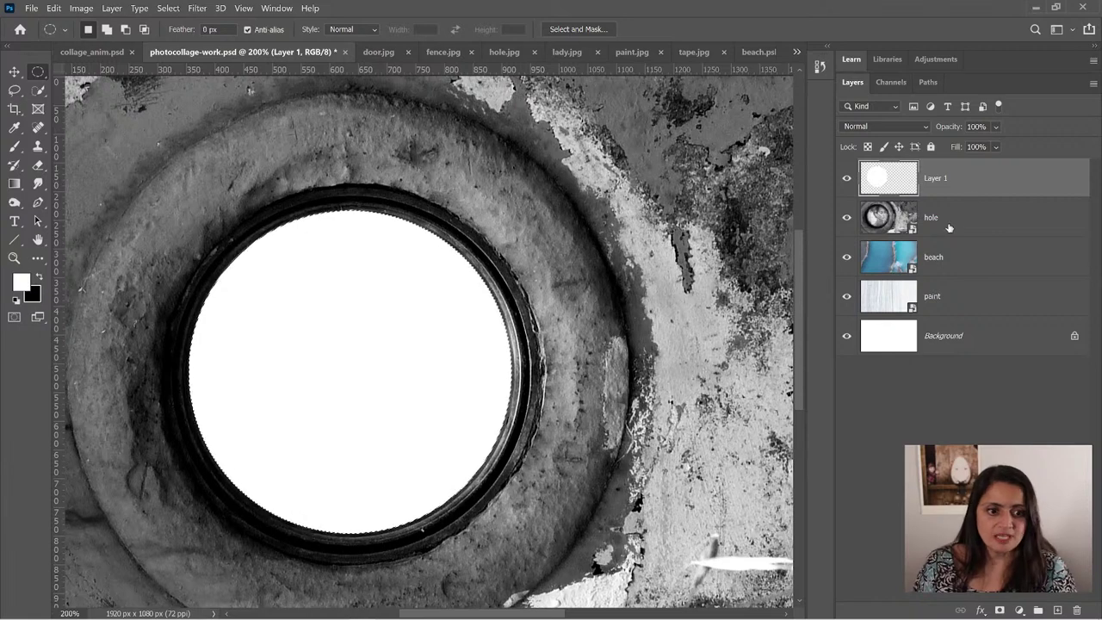
- Select the hole layer, hide Layer 1, add a circular layer mask, and view the mask alone
click(898, 226)
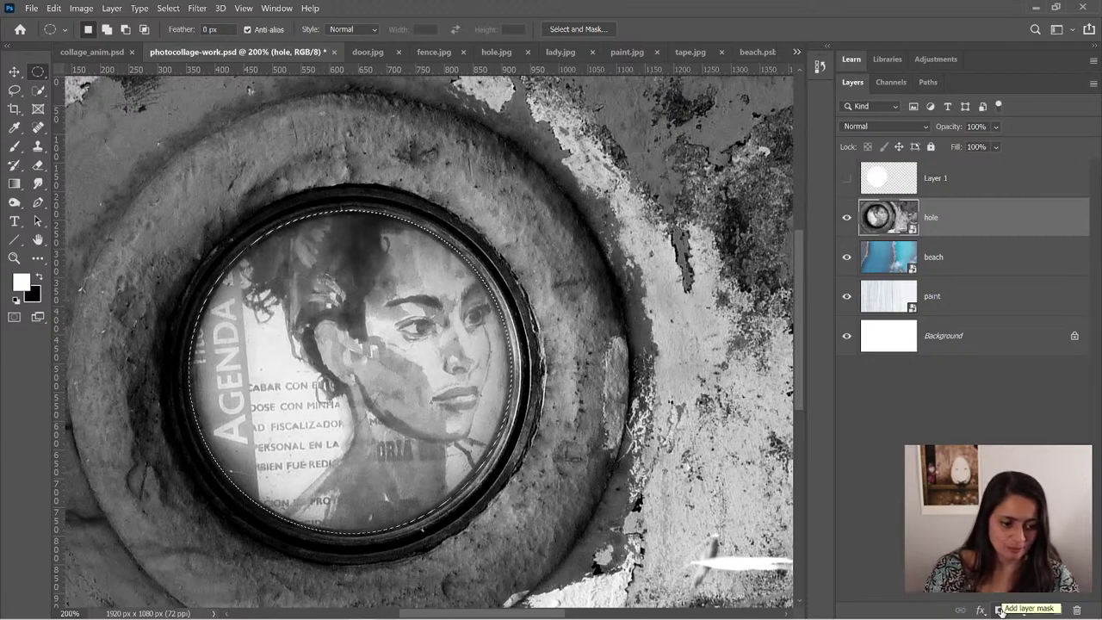
key(super+plus)
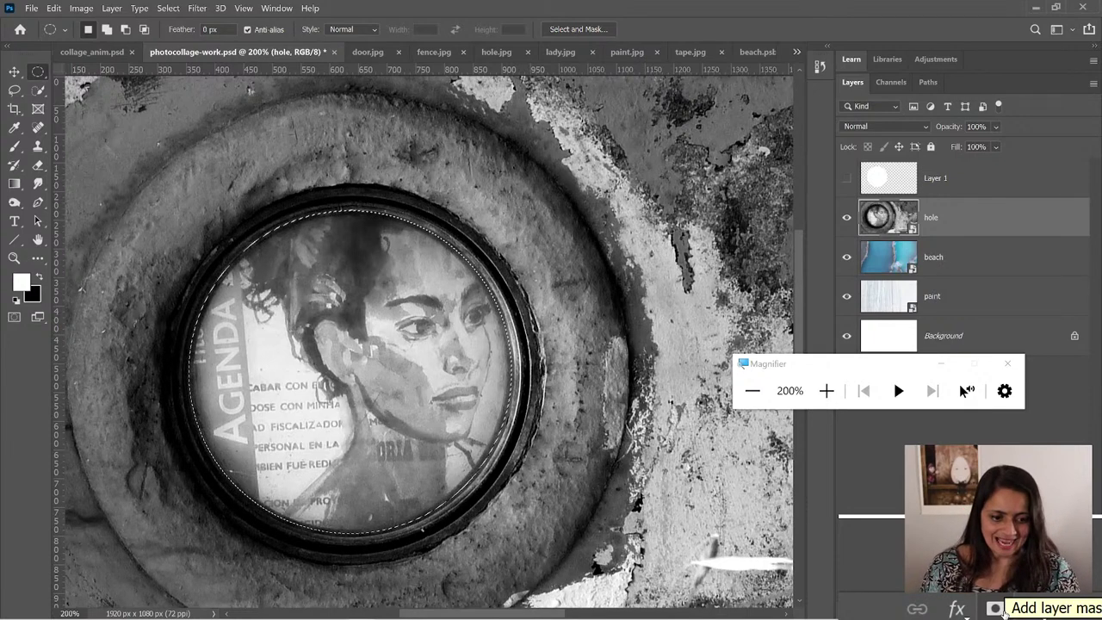
click(839, 402)
click(840, 402)
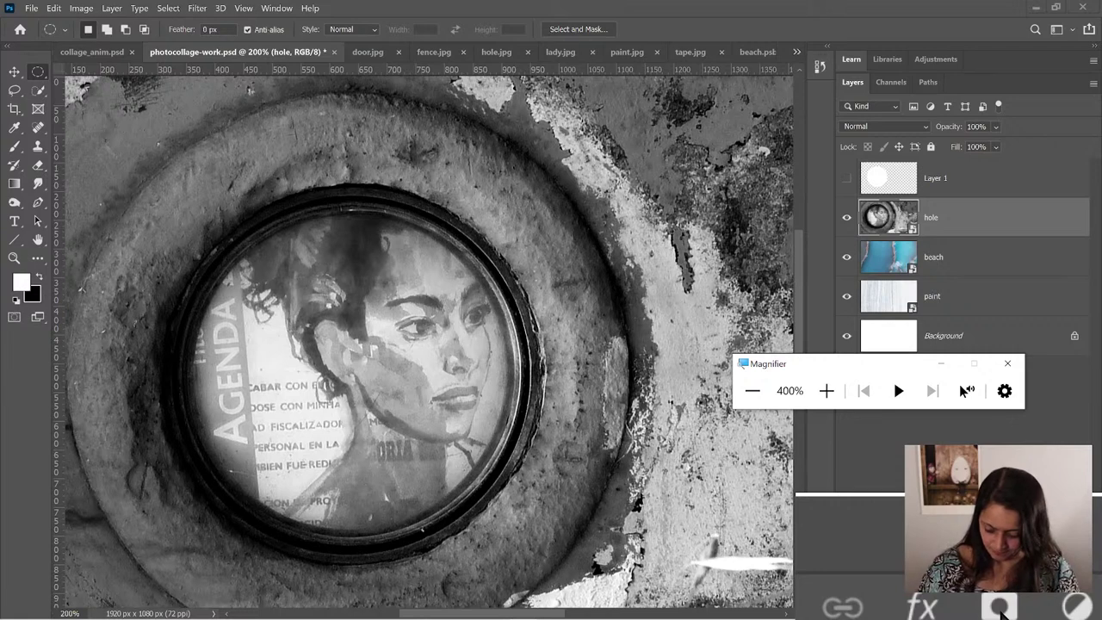
key(super+Escape)
ctrl+click(904, 222)
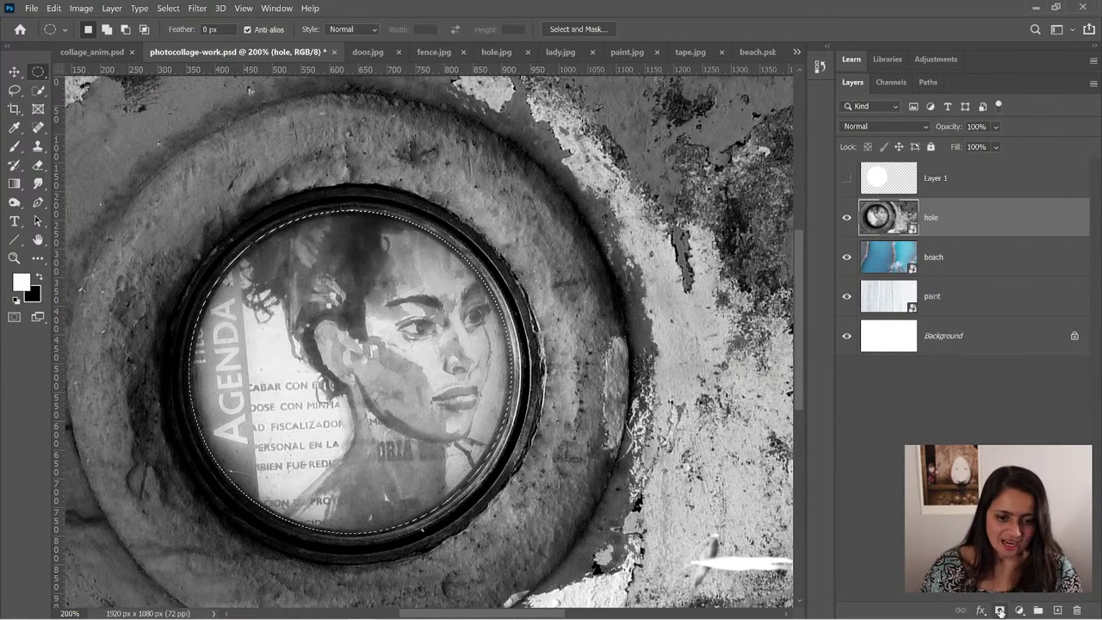
click(1000, 611)
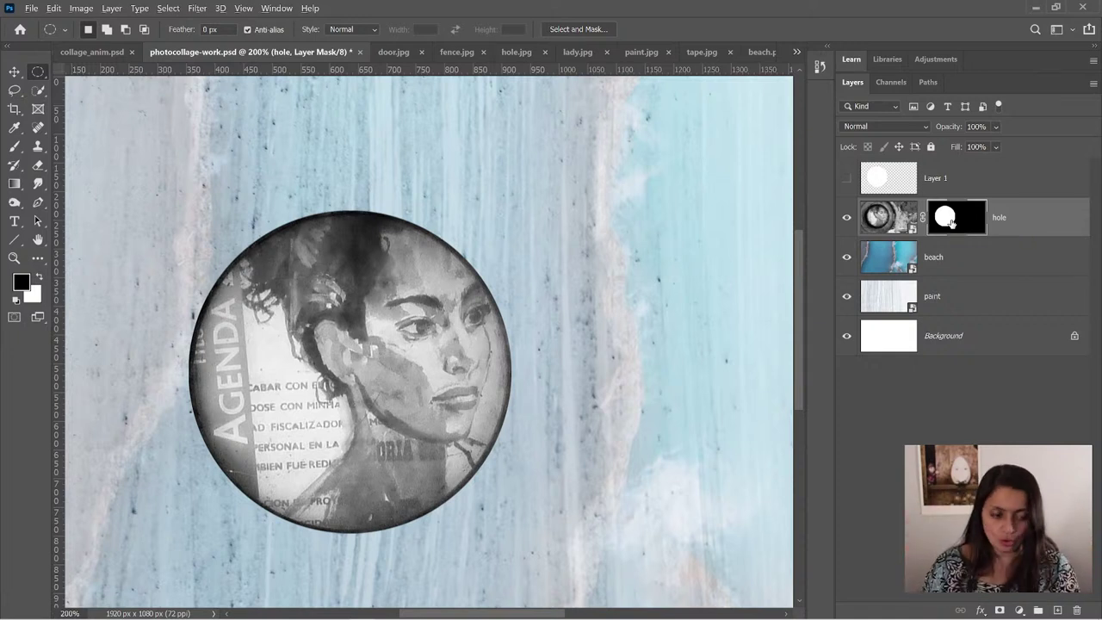
alt+click(951, 221)
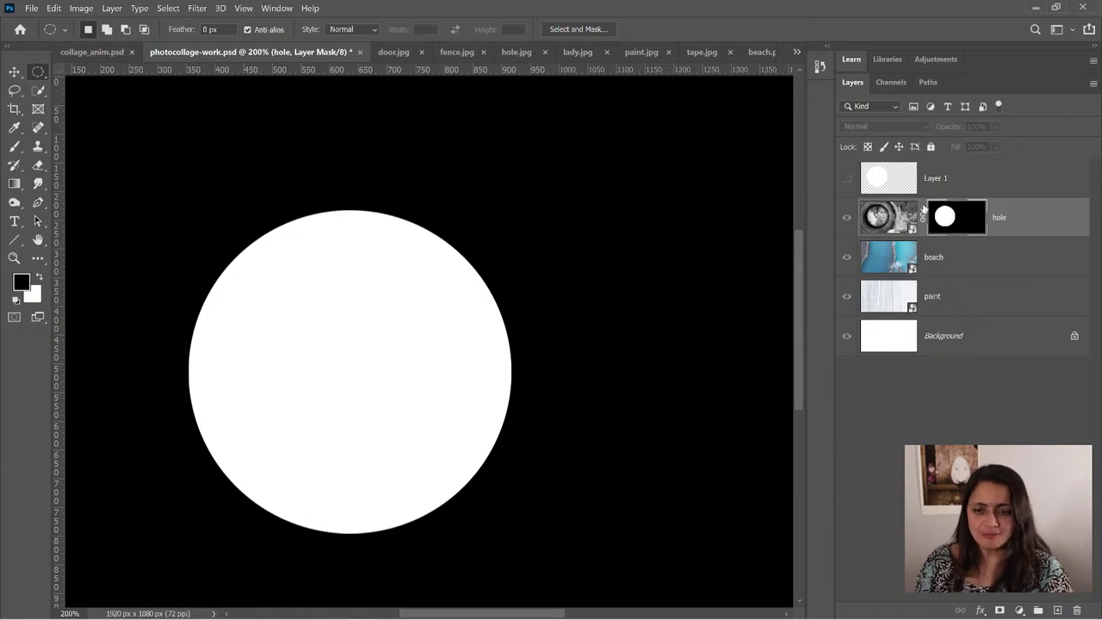
- Invert the hole layer's mask with Ctrl+I and go back to the layer's image thumbnail
click(179, 8)
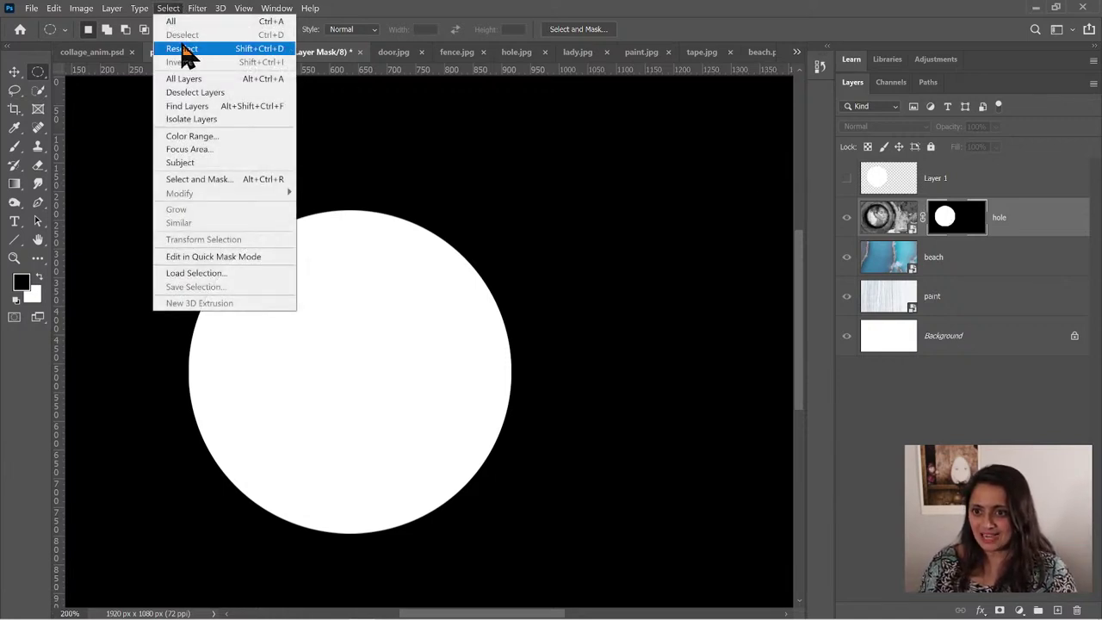
click(163, 7)
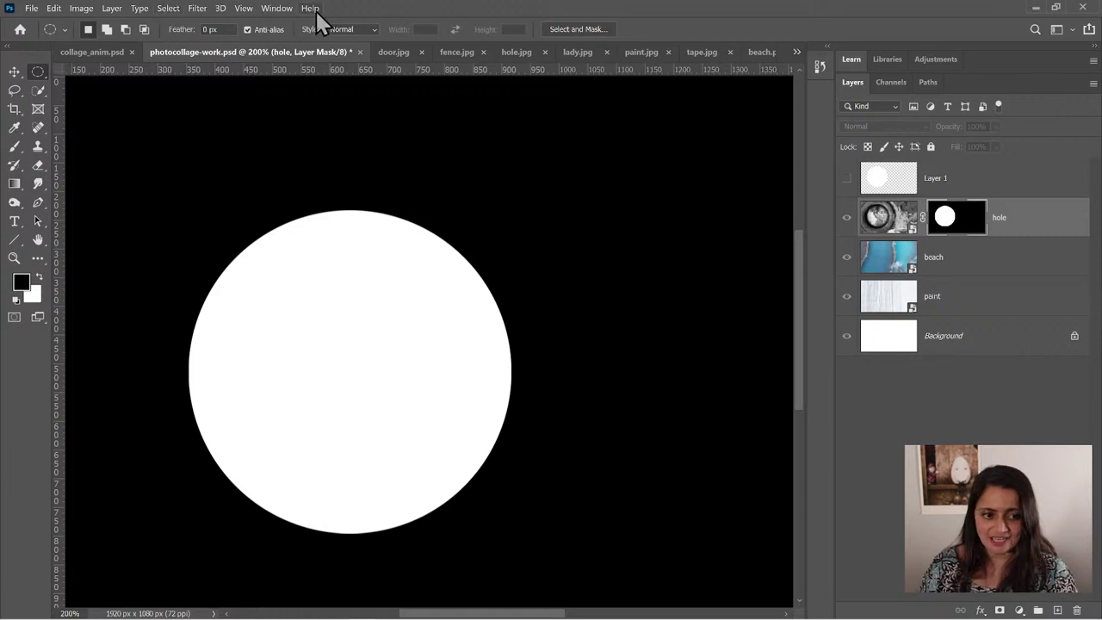
click(80, 9)
mouse_move(76, 40)
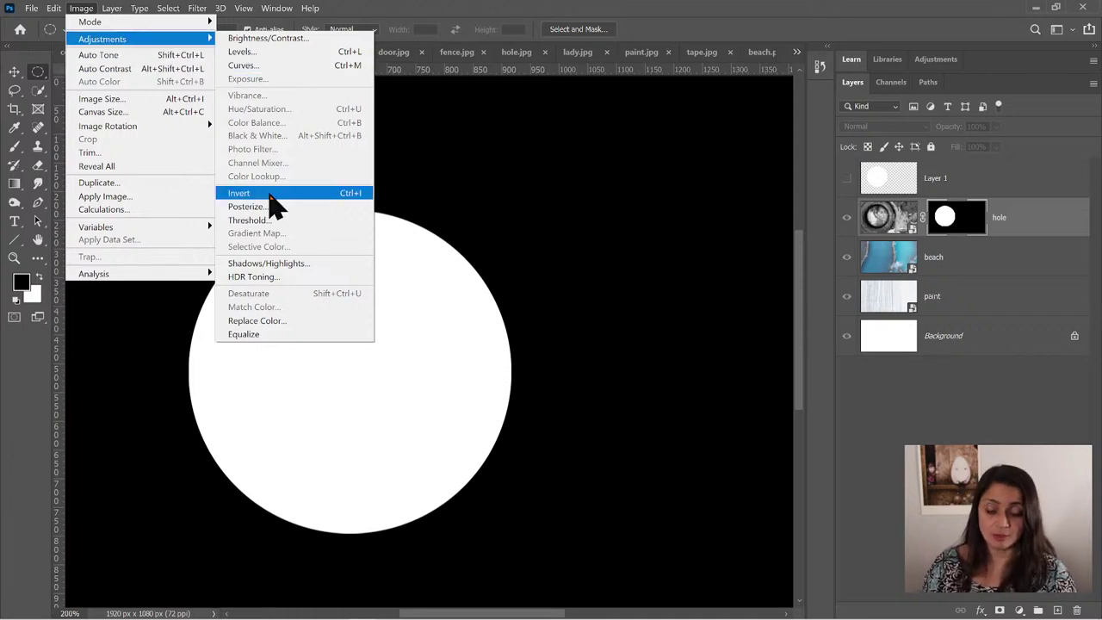
key(Escape)
click(78, 11)
click(75, 10)
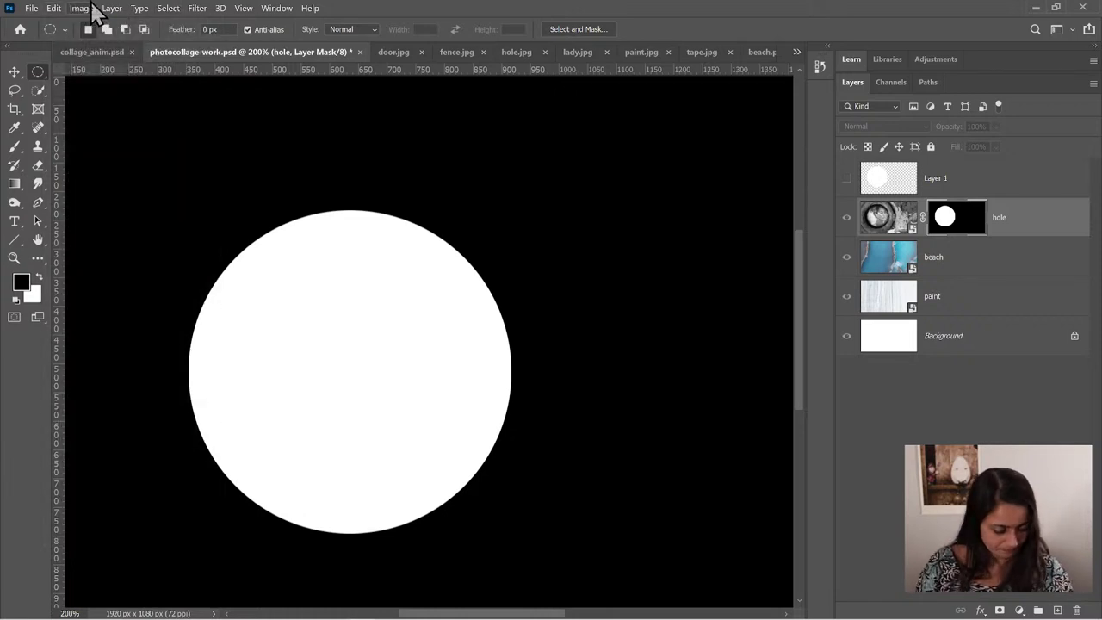
key(ctrl+i)
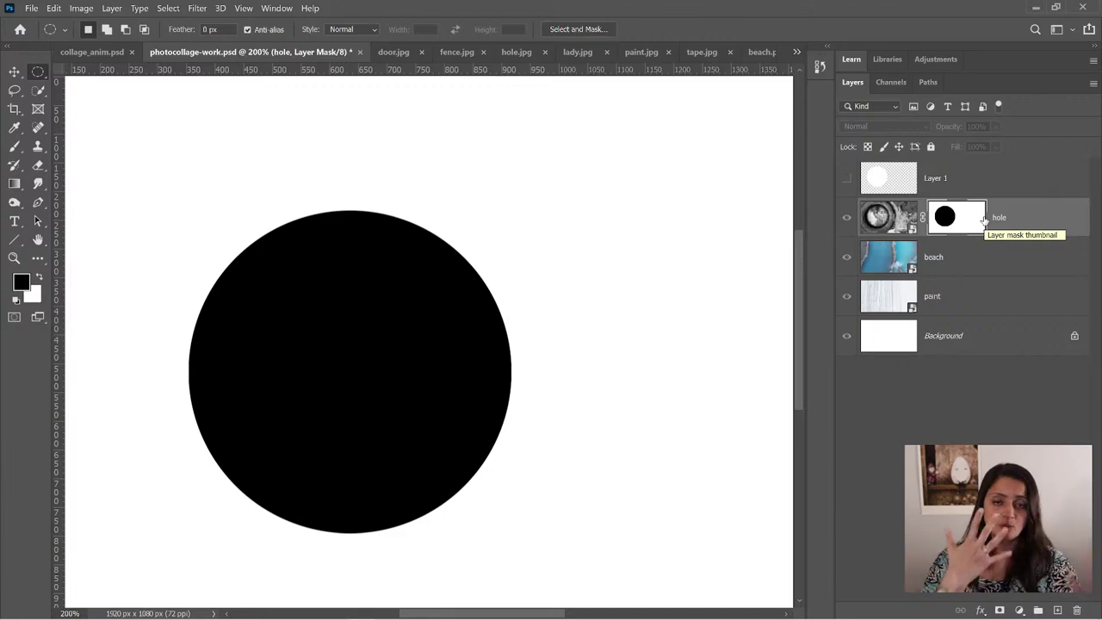
click(891, 223)
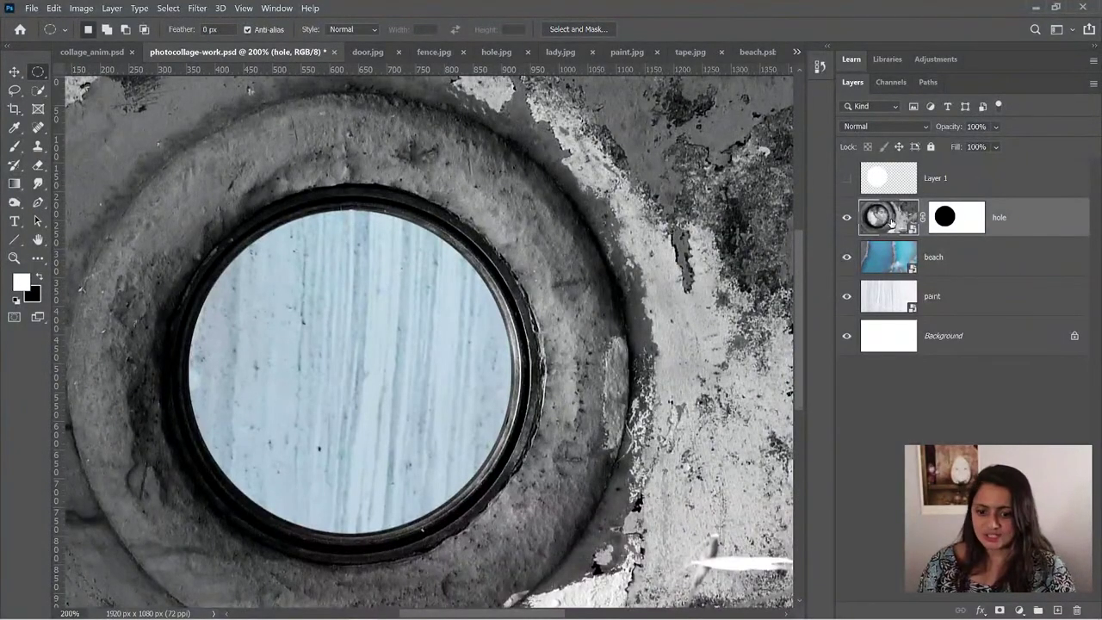
- Zoom out to the whole collage, pick the Brush tool, and target the hole layer's mask
key(ctrl+minus)
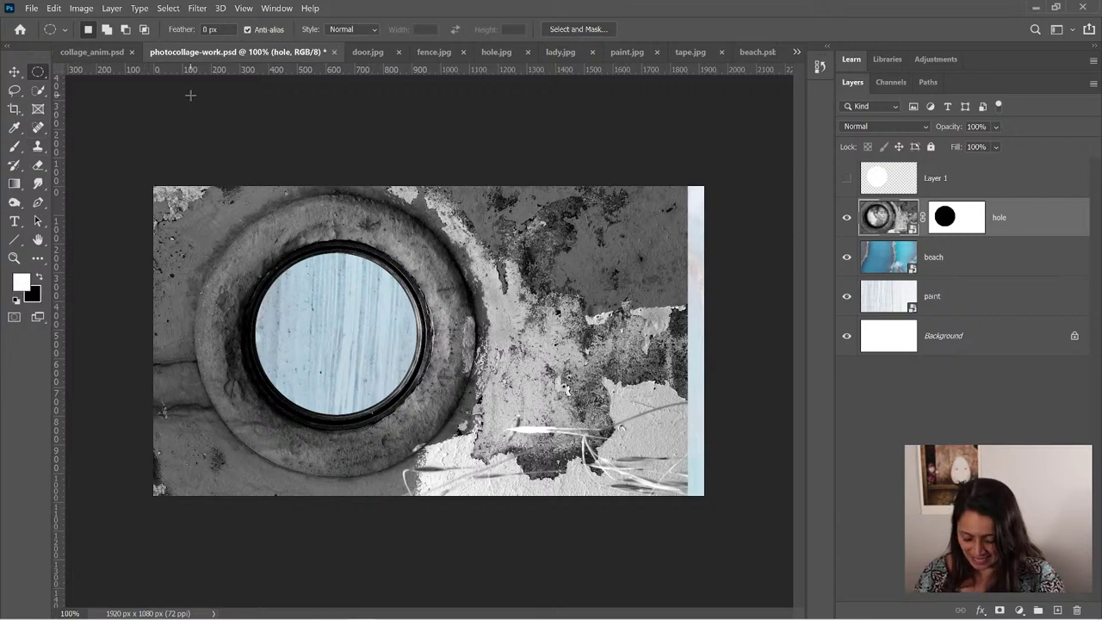
key(b)
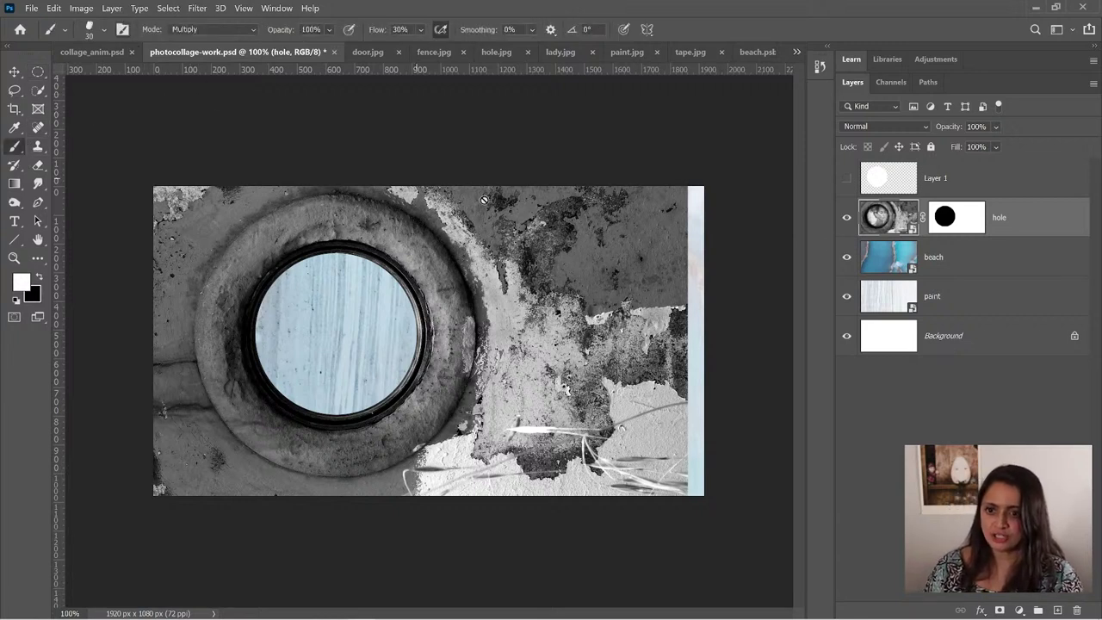
click(943, 219)
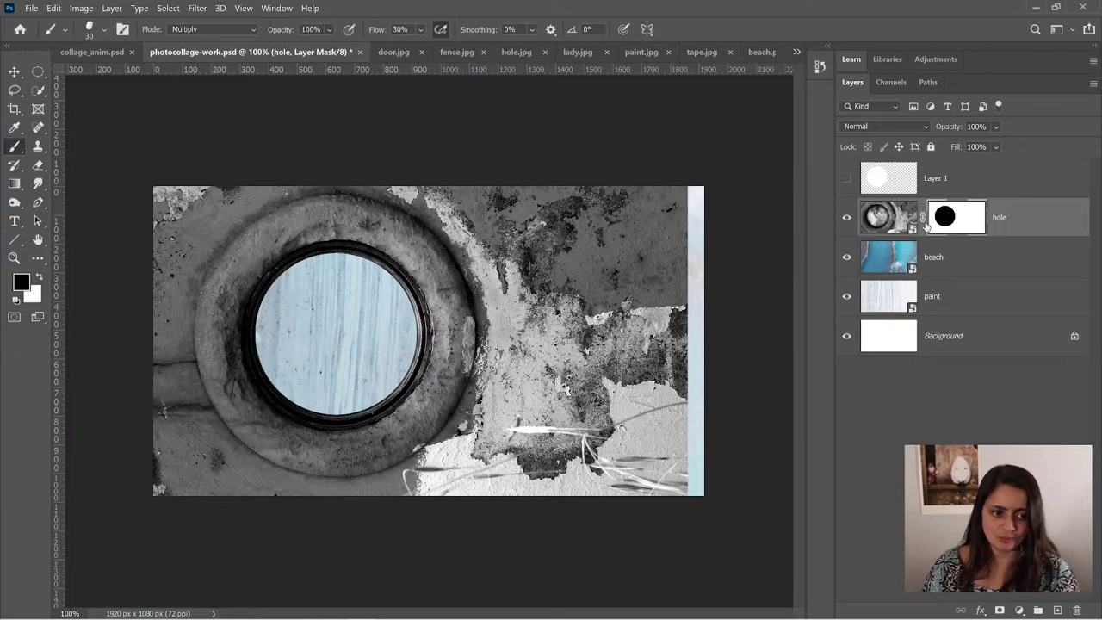
click(882, 223)
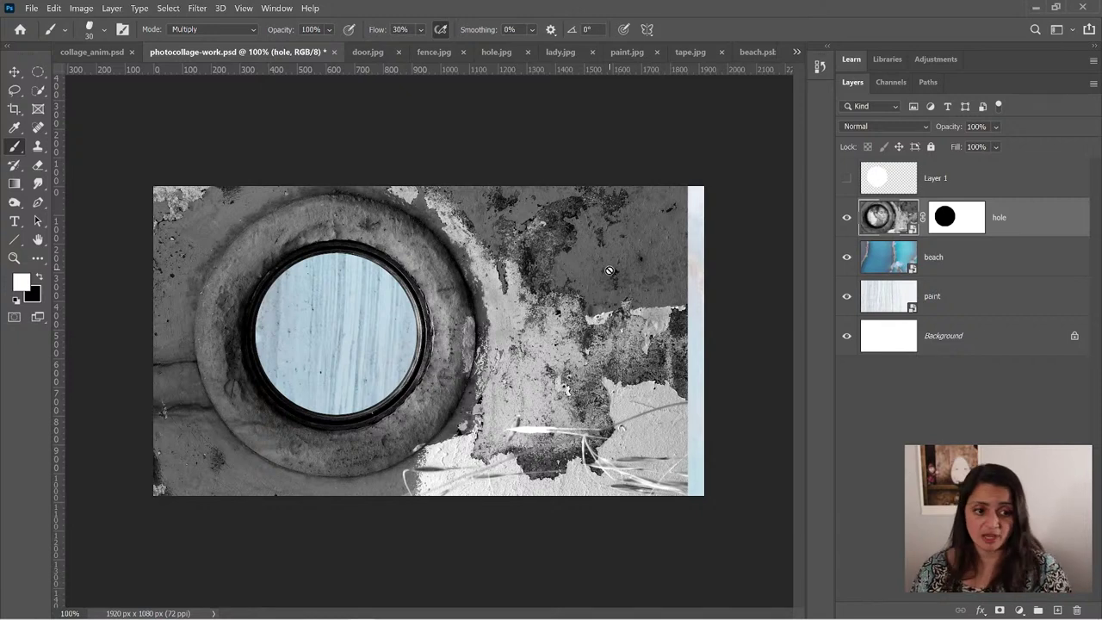
click(950, 218)
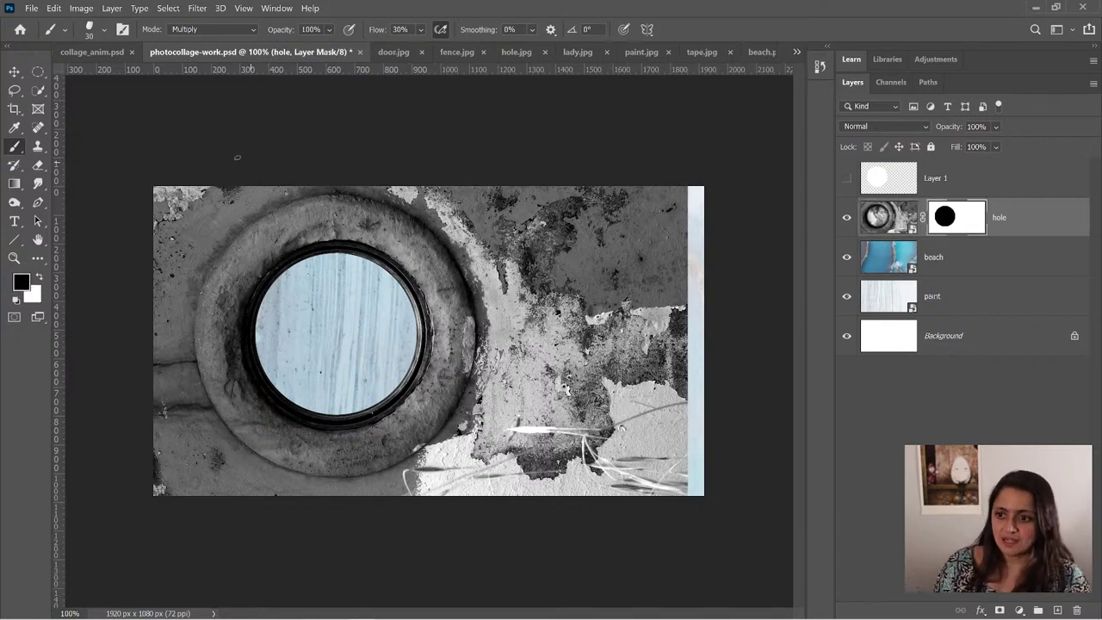
- Choose the 30 px Soft Round brush with 0% hardness from General Brushes
click(104, 29)
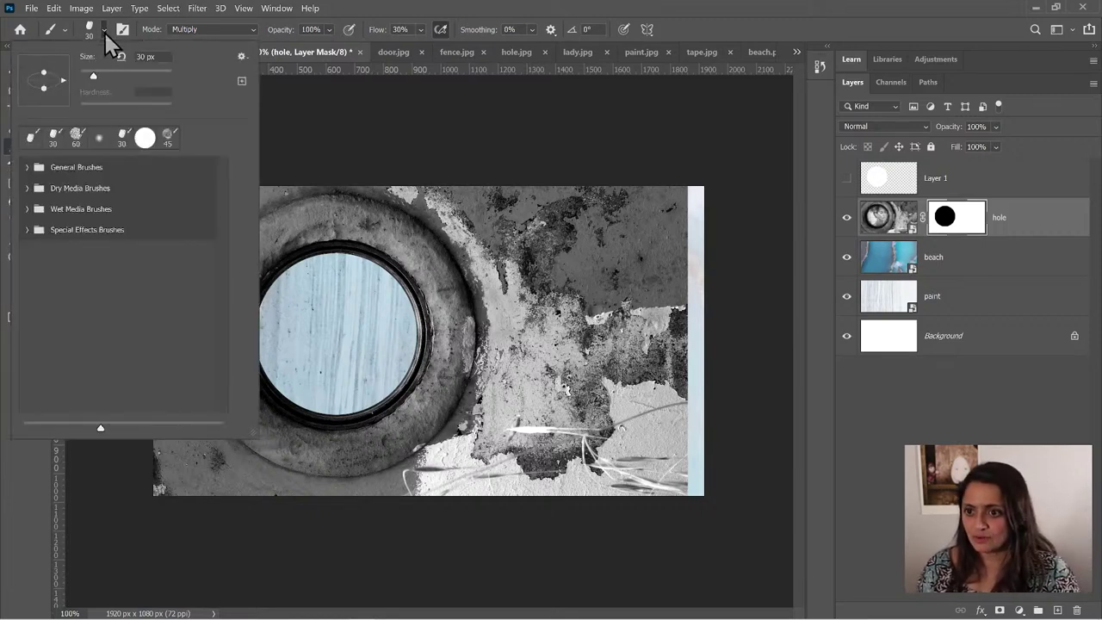
click(104, 30)
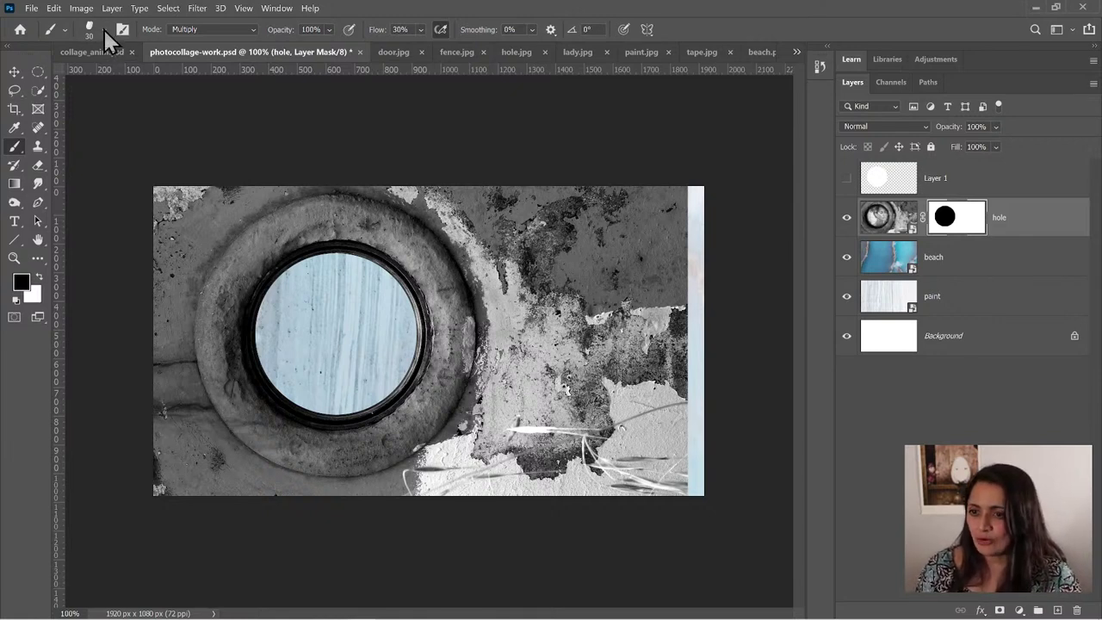
key(super+plus)
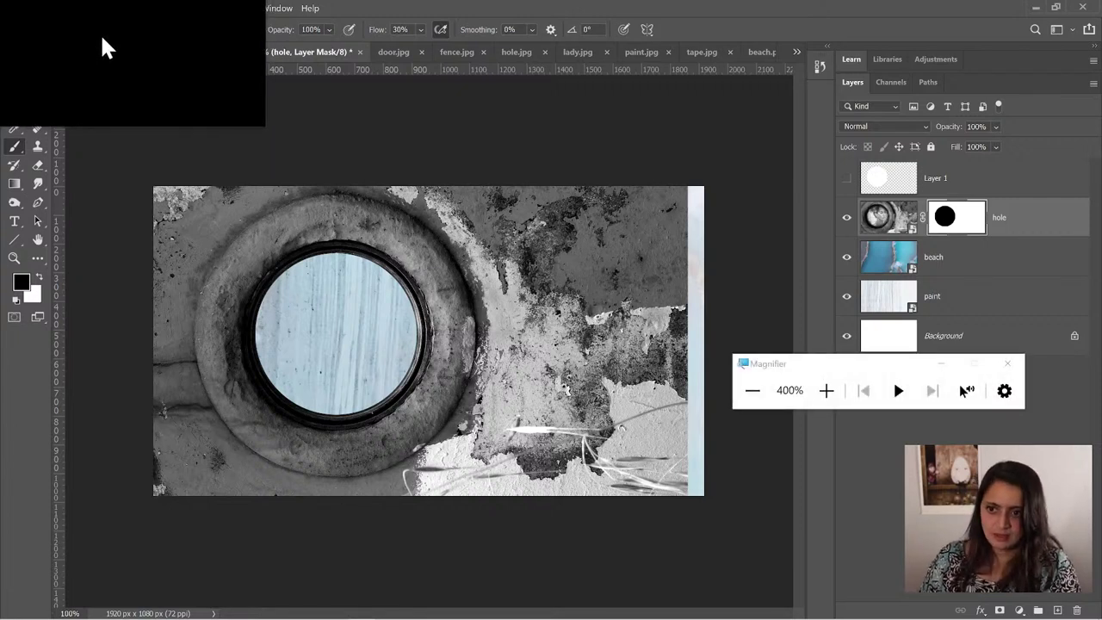
key(super+Escape)
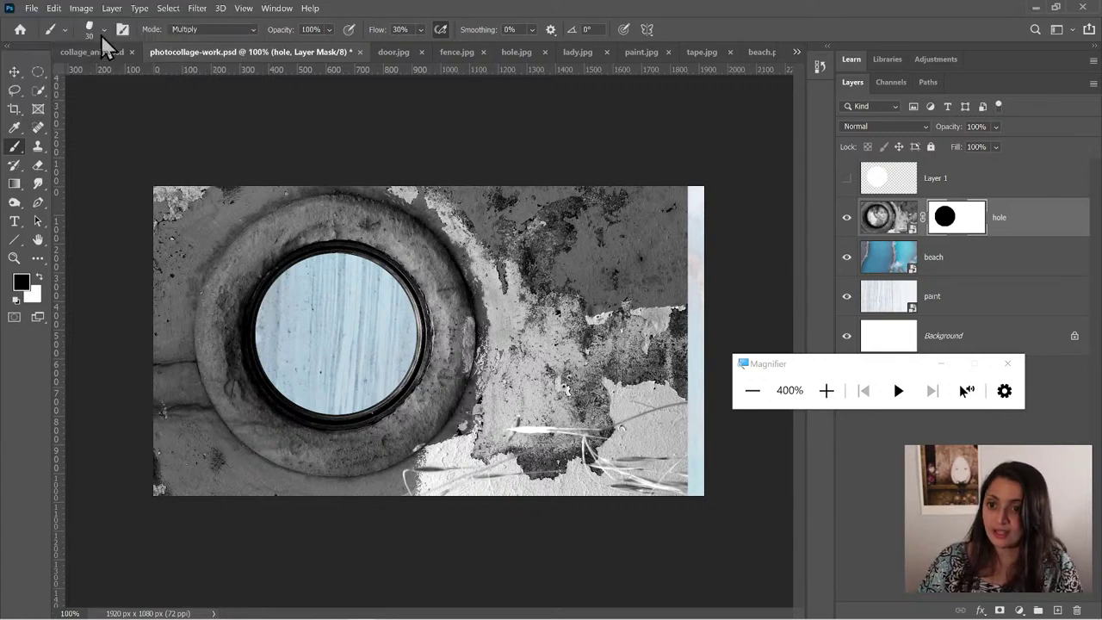
click(105, 30)
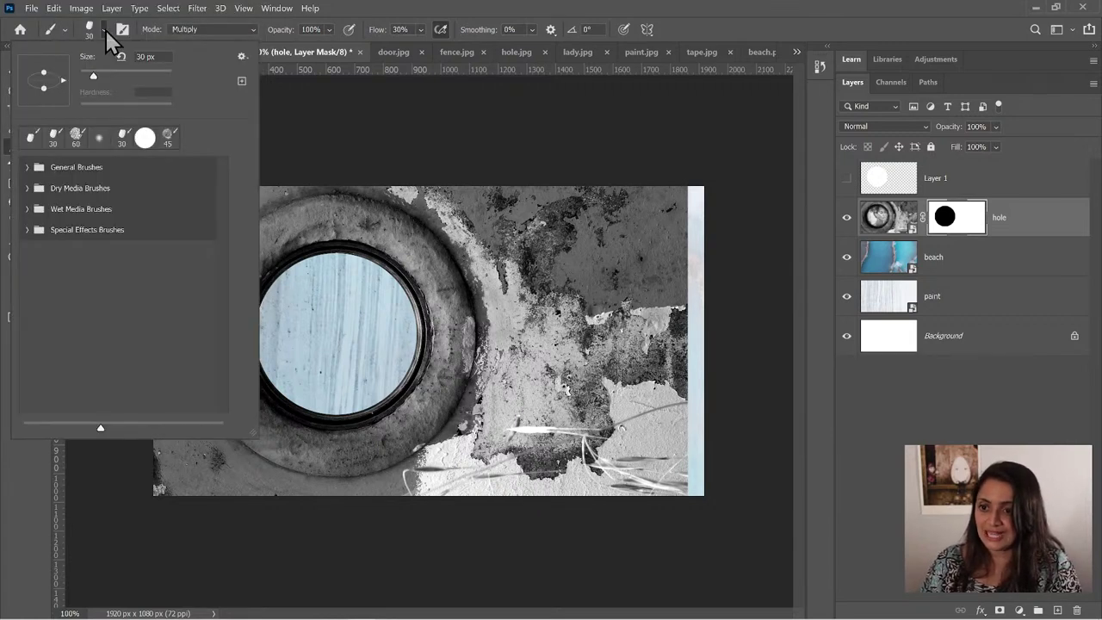
click(27, 167)
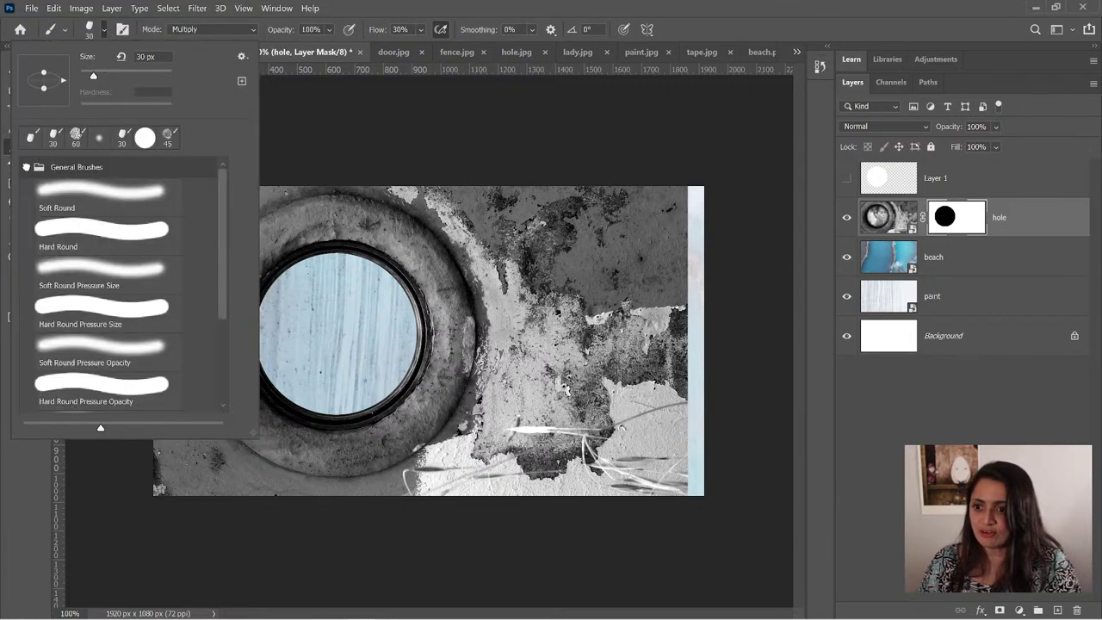
click(88, 203)
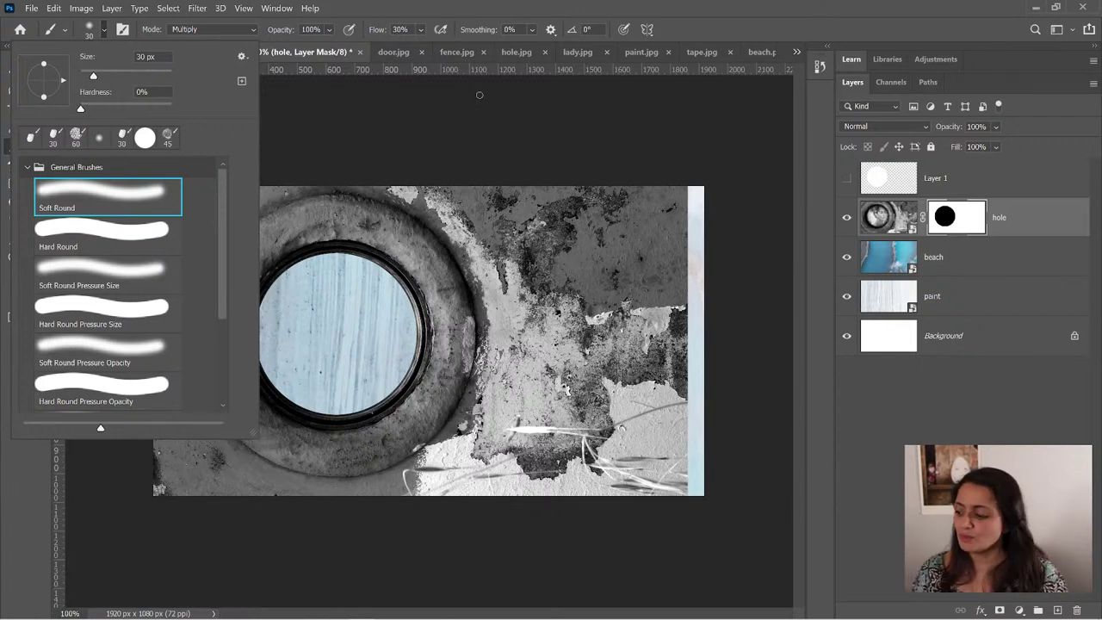
click(341, 7)
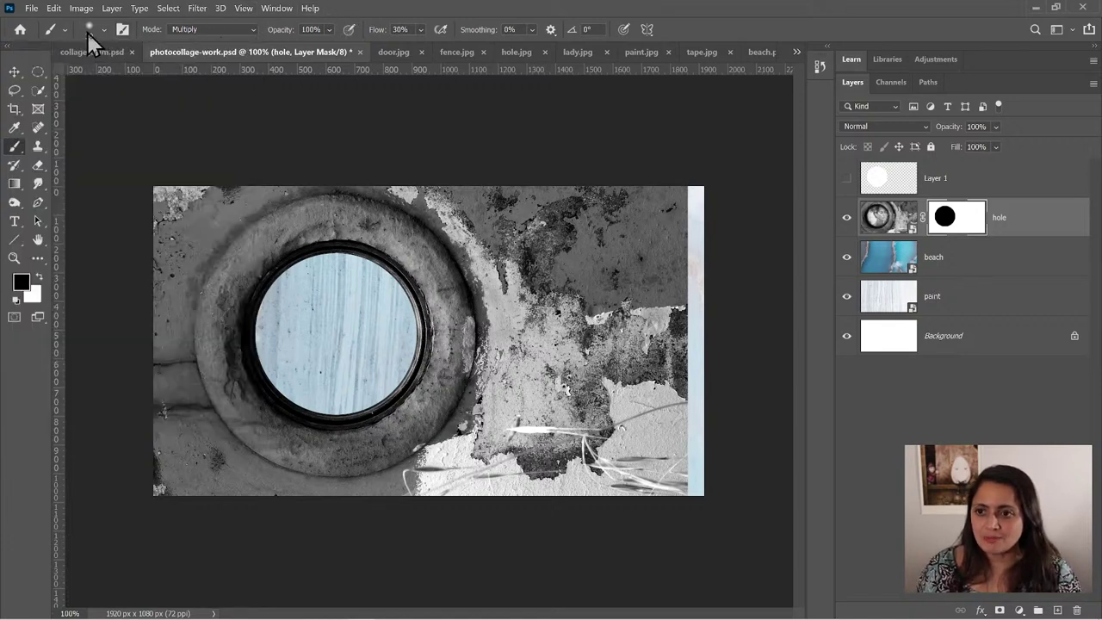
click(241, 31)
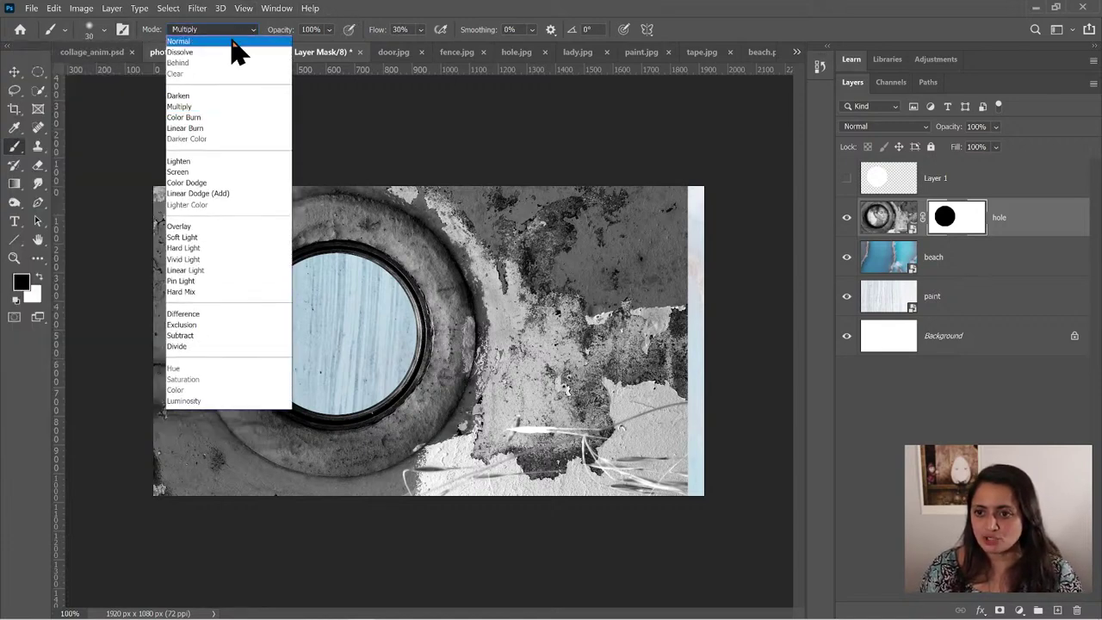
- Set the brush to Normal mode, 100% flow, and 32% hardness, and enlarge it to 125 px
click(232, 41)
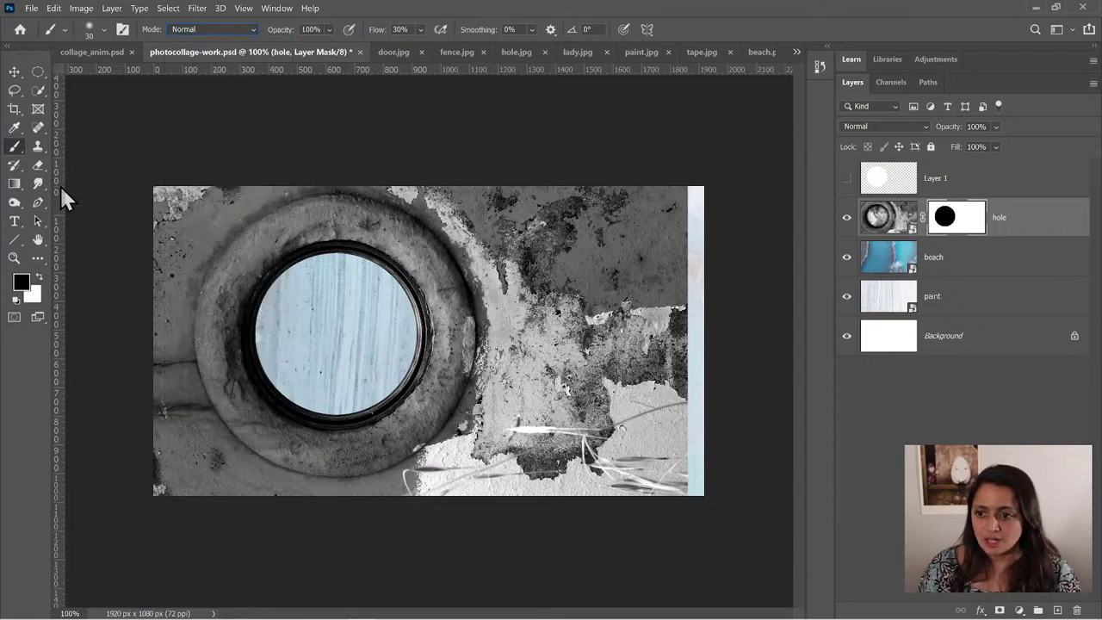
click(421, 29)
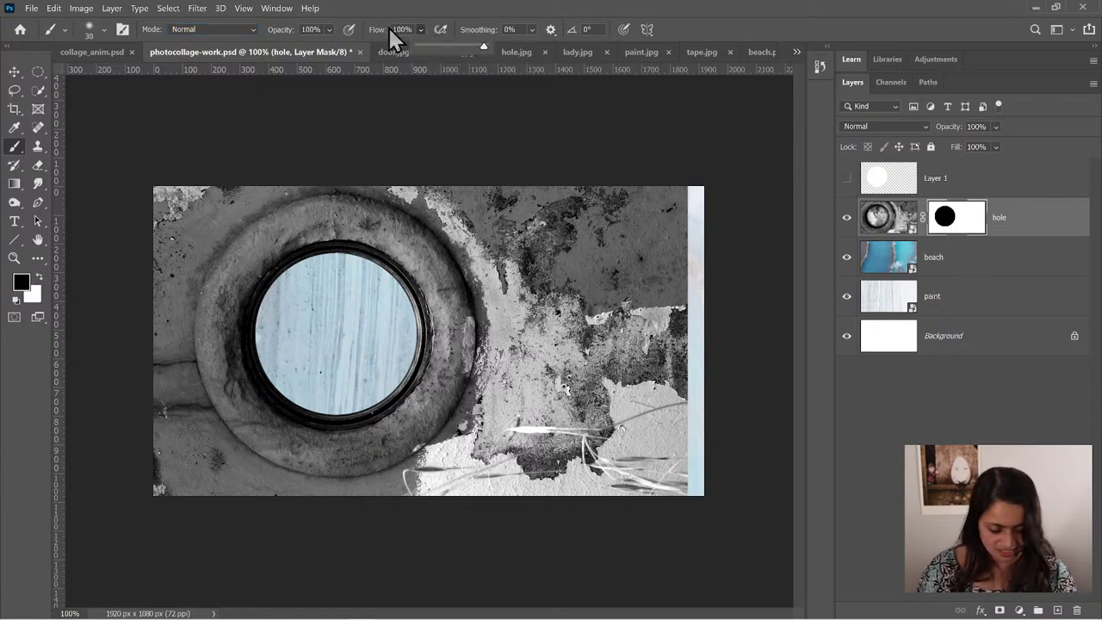
click(388, 25)
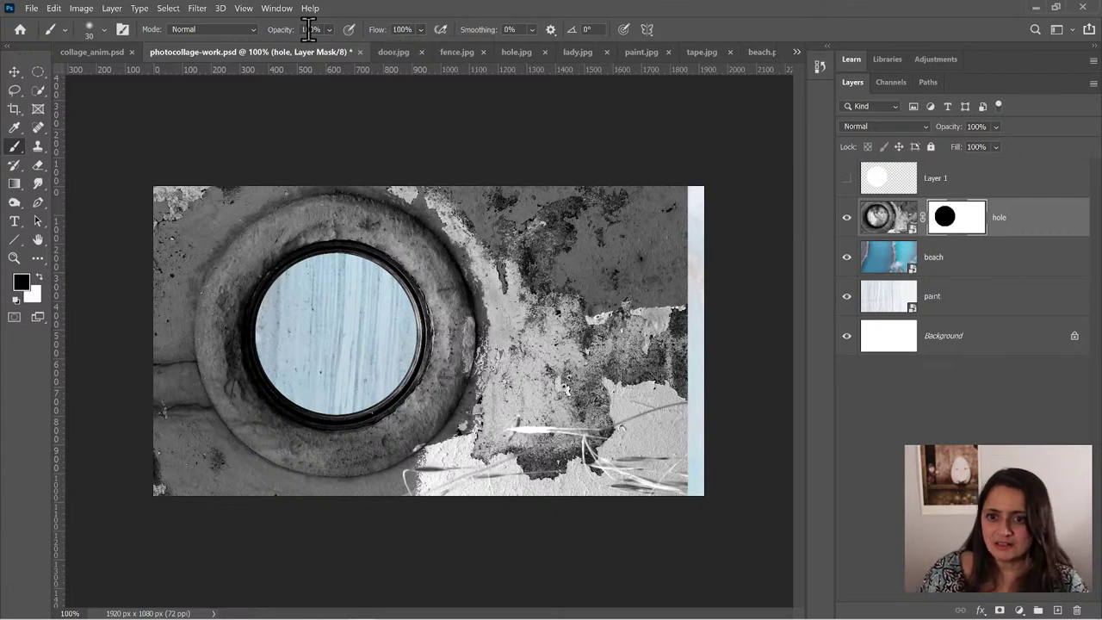
key(super+plus)
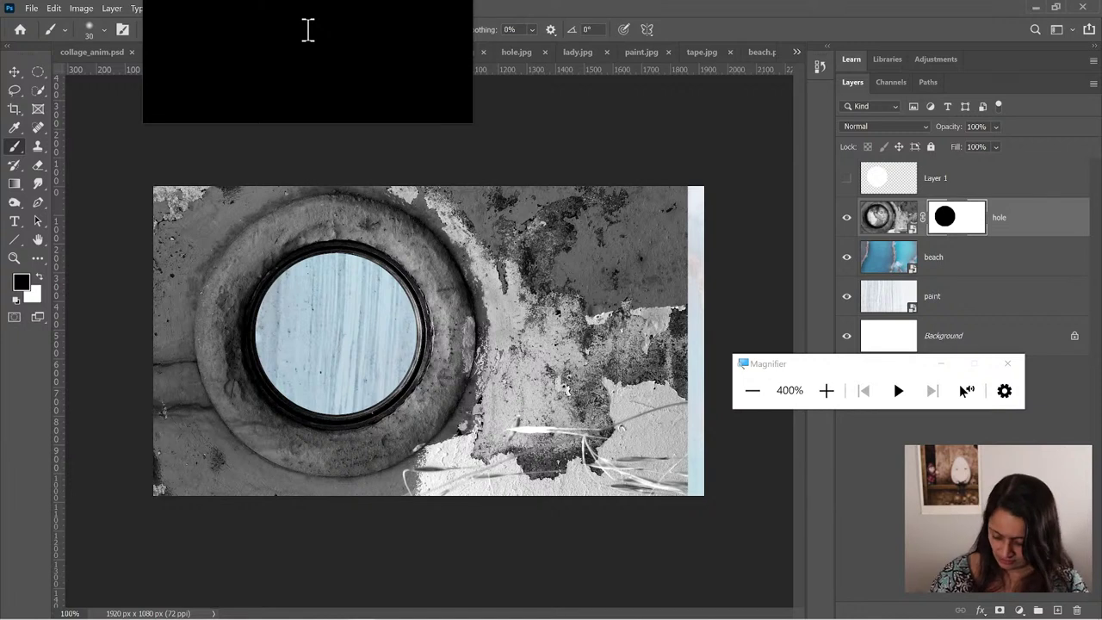
key(super+Escape)
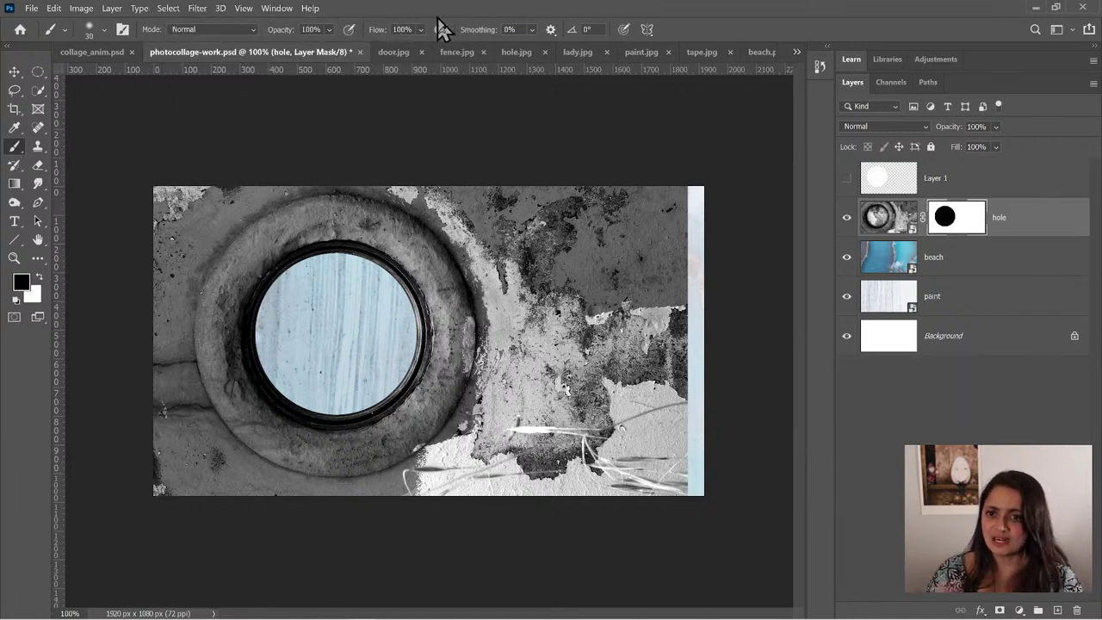
click(105, 28)
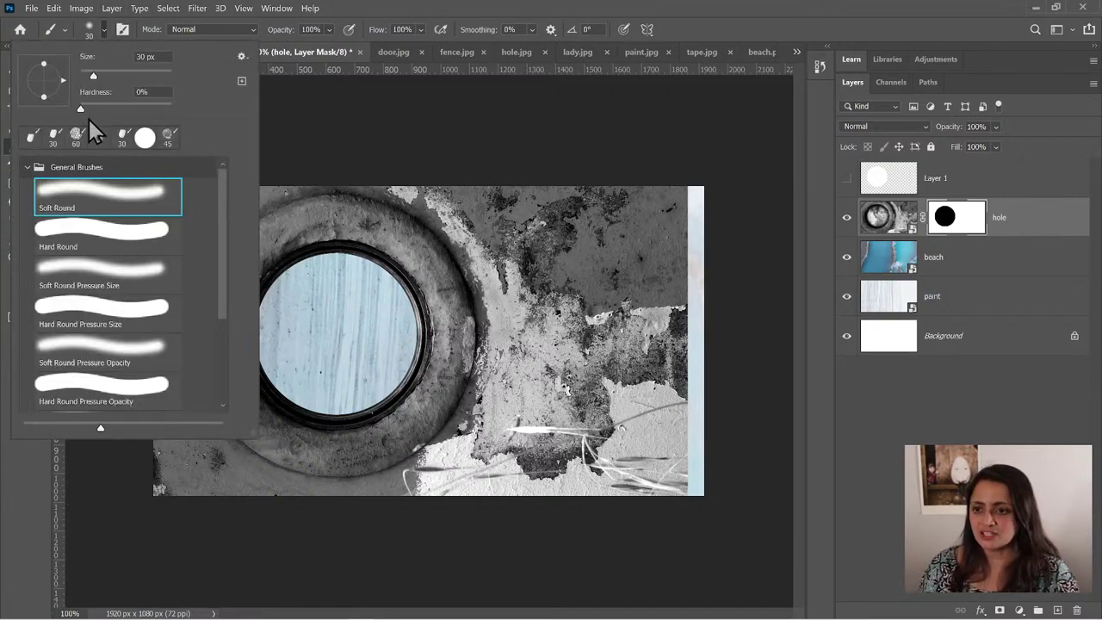
drag(81, 109, 111, 110)
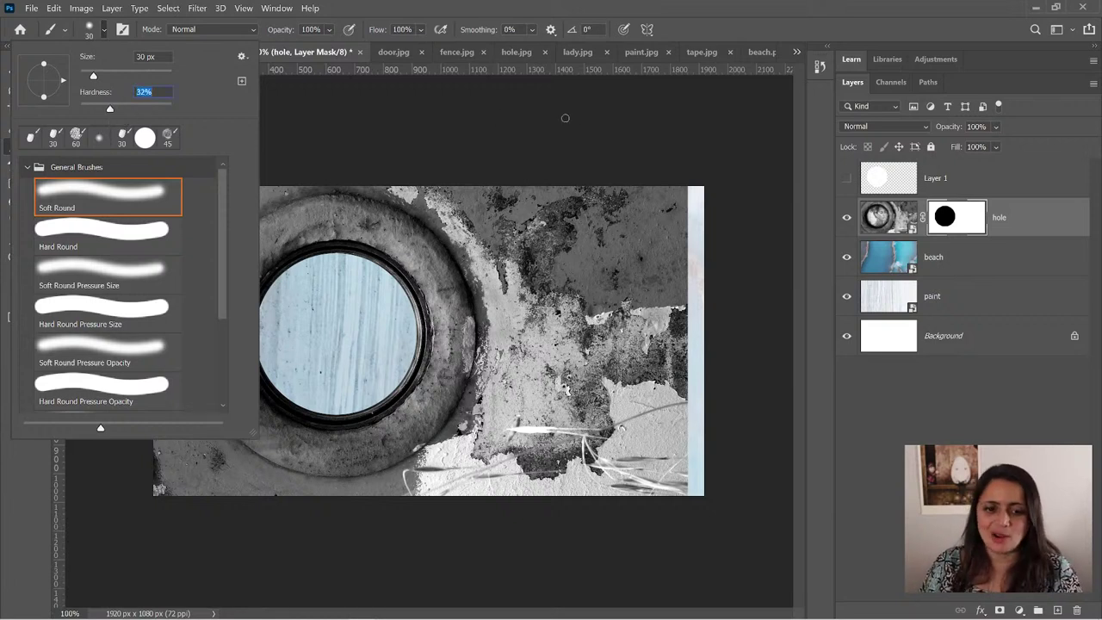
click(377, 7)
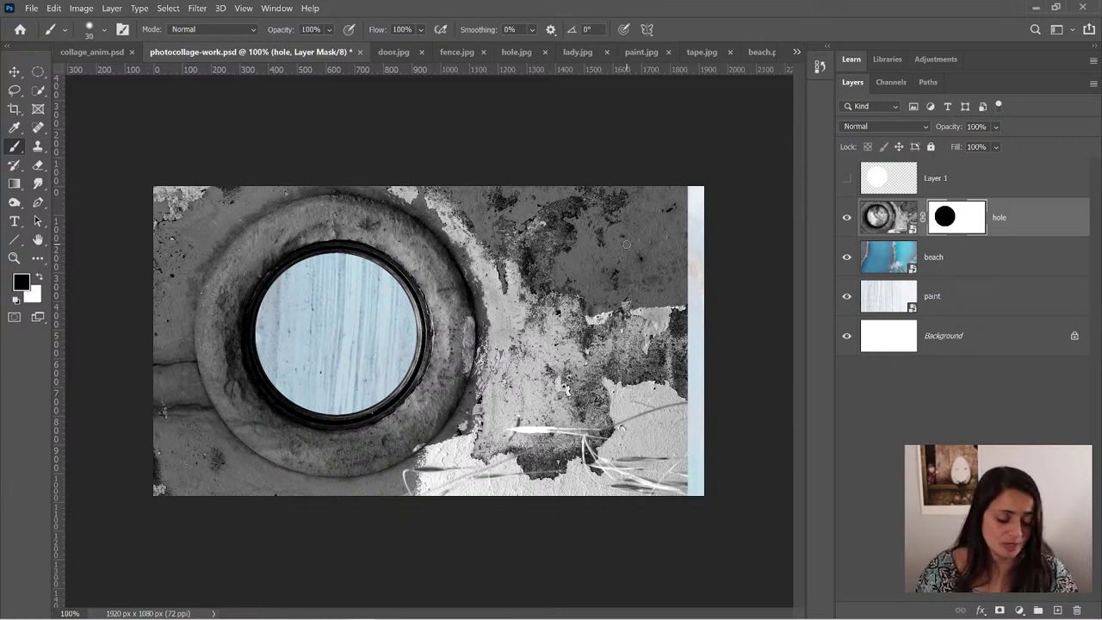
key(bracketright)
key(bracketright)
key(bracketright)
key(bracketright)
key(bracketright)
key(bracketright)
key(bracketright)
key(bracketright)
key(bracketright)
key(bracketright)
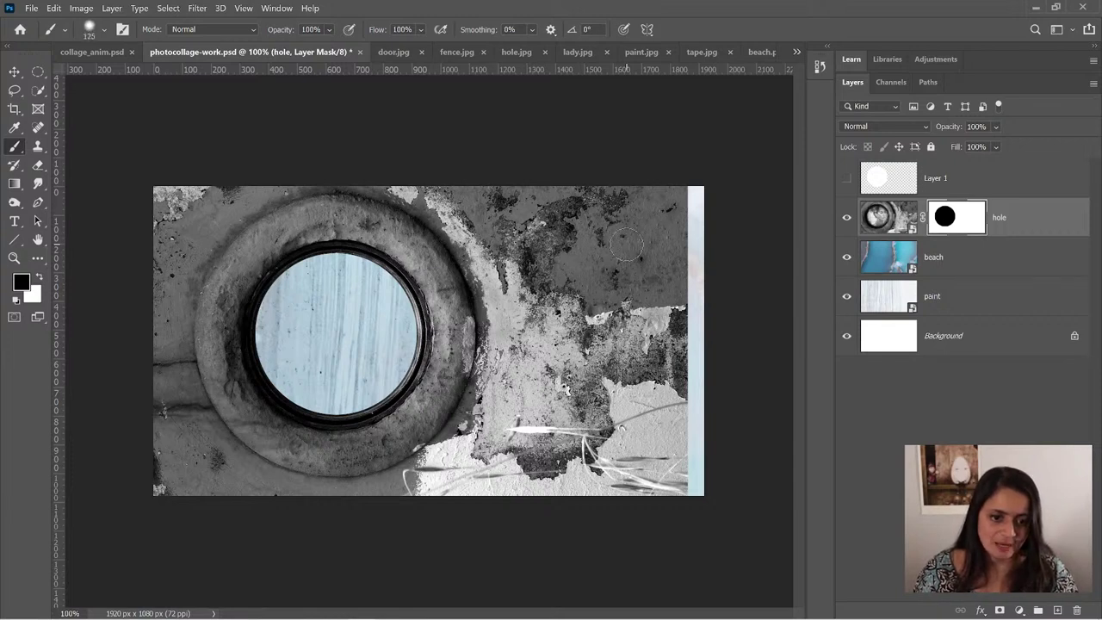
- With a 300 px brush, paint the hole mask black along the right edge, then check the mask view
key(bracketright)
key(bracketright)
key(bracketright)
key(bracketright)
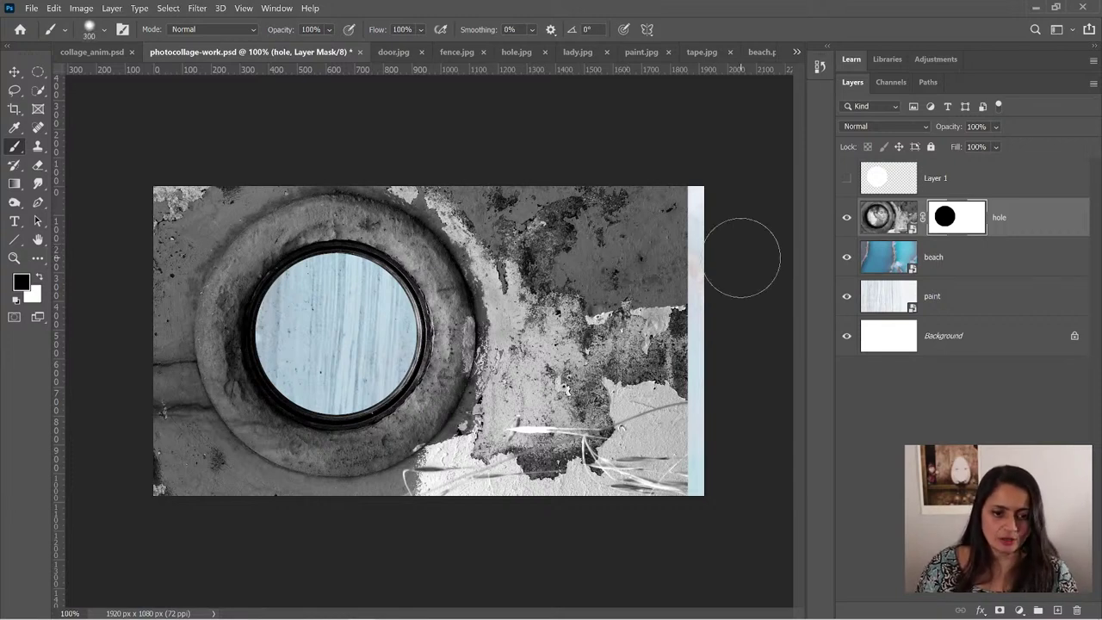
mouse_move(720, 184)
mouse_down()
mouse_move(713, 204)
mouse_move(732, 295)
mouse_move(733, 221)
mouse_move(741, 334)
mouse_move(701, 379)
mouse_move(706, 435)
mouse_move(687, 522)
mouse_up()
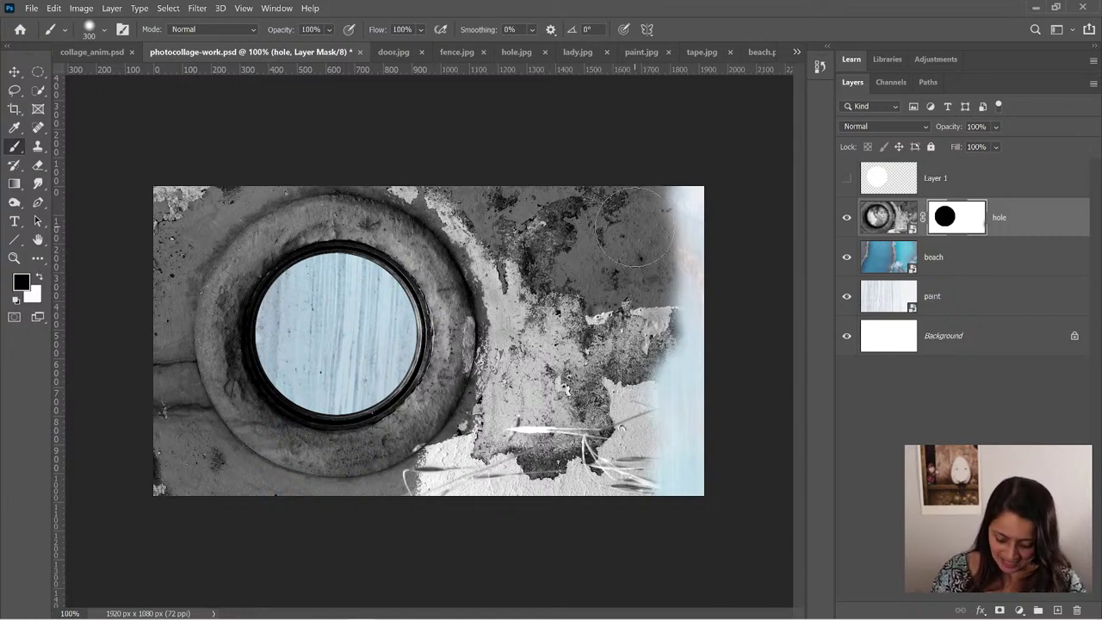
key(x)
mouse_move(635, 185)
mouse_down()
mouse_move(659, 267)
mouse_move(646, 336)
mouse_move(659, 397)
mouse_move(629, 500)
mouse_up()
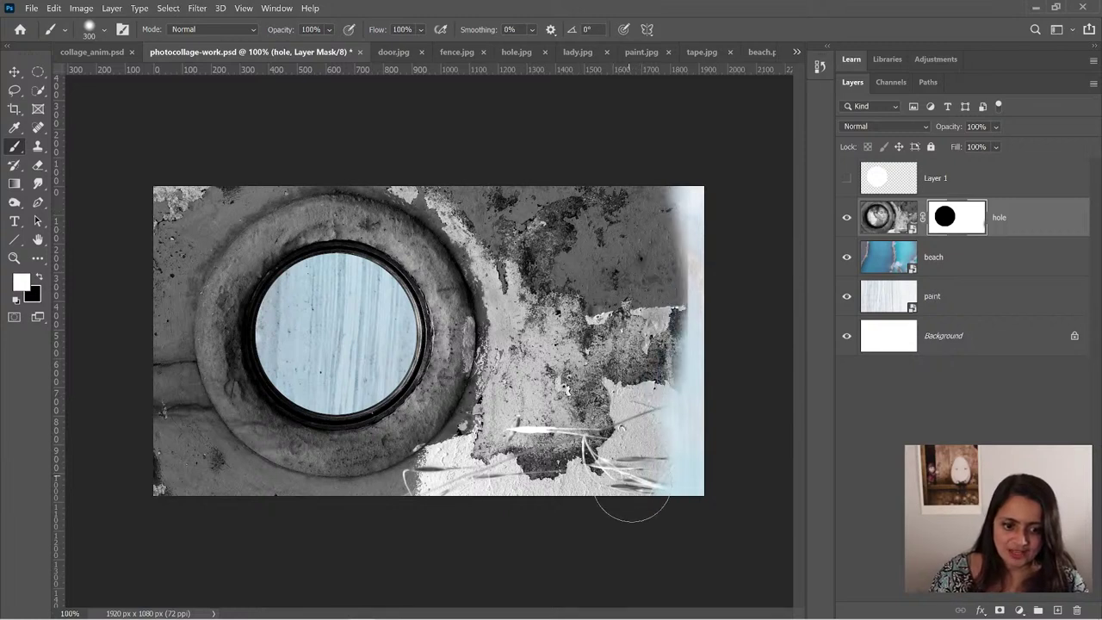
key(x)
mouse_move(719, 211)
mouse_down()
mouse_move(720, 365)
mouse_move(733, 224)
mouse_move(706, 187)
mouse_move(693, 209)
mouse_move(736, 292)
mouse_up()
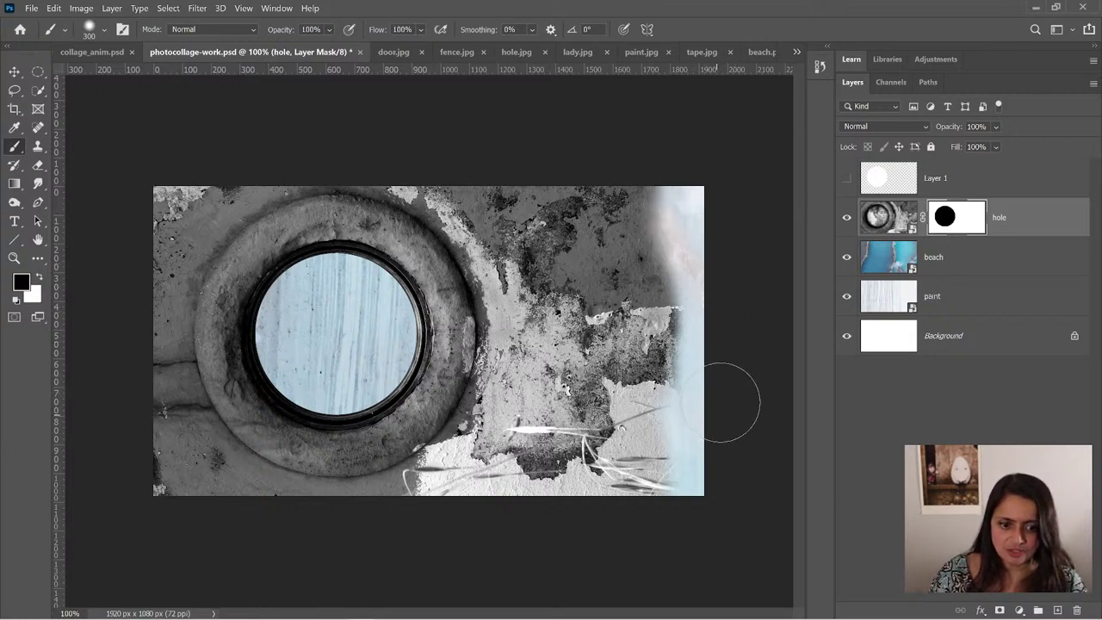
alt+click(958, 222)
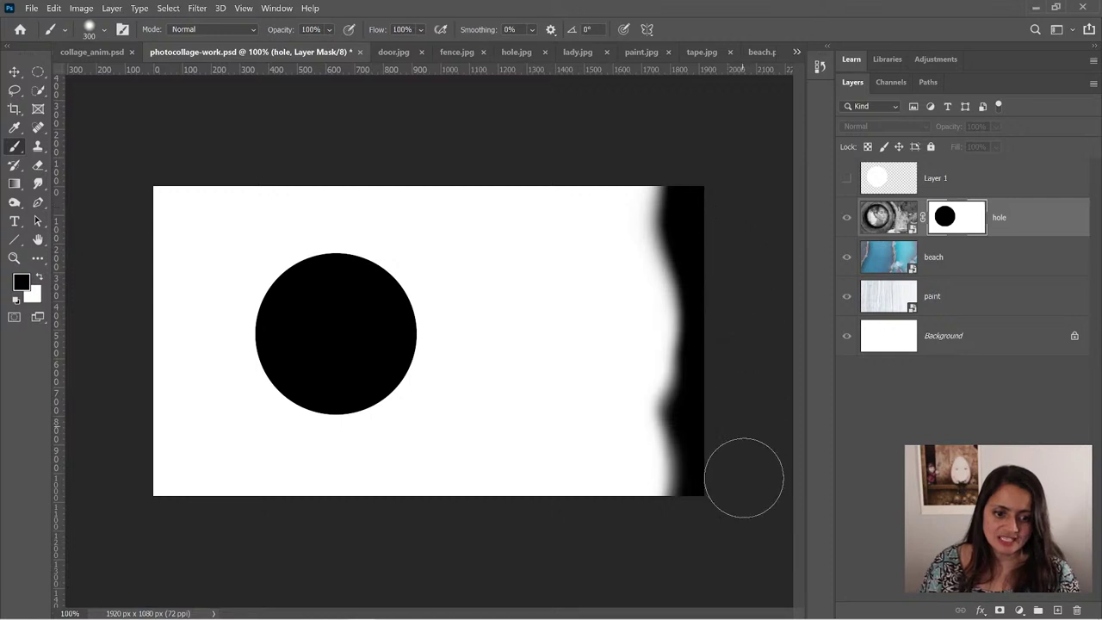
click(888, 227)
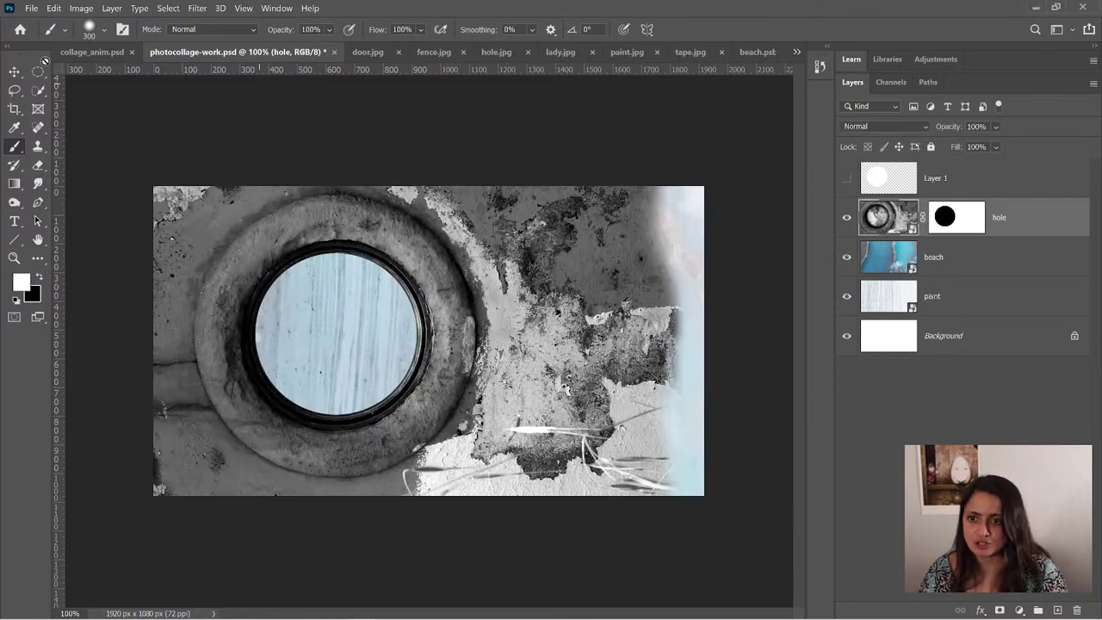
- Compare with collage_anim.psd and set the hole layer's blend mode to Color Burn
click(77, 52)
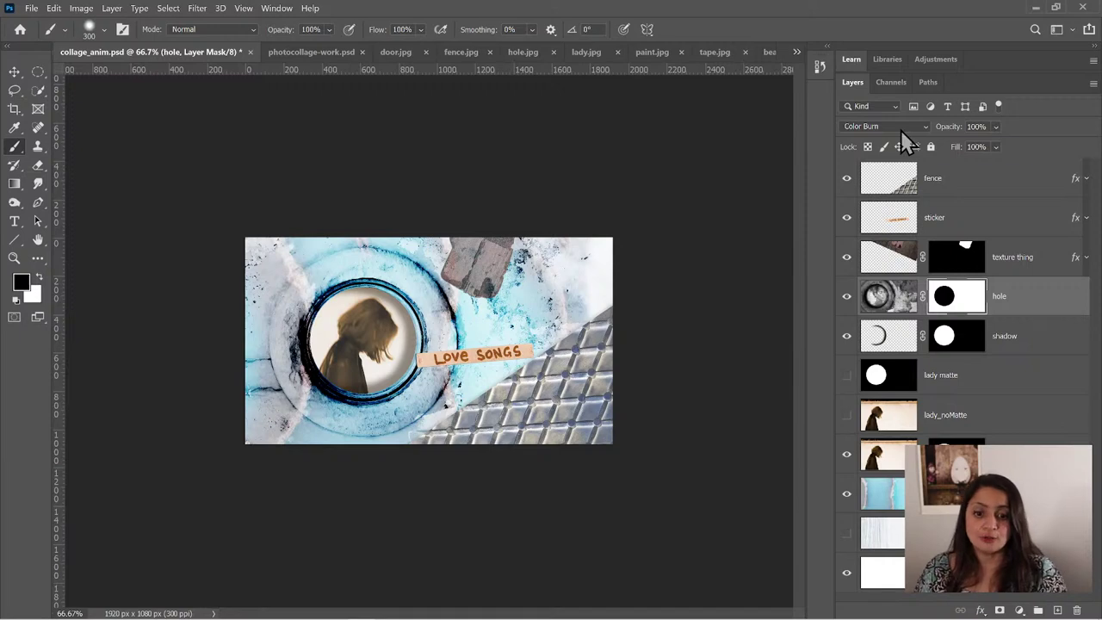
click(308, 50)
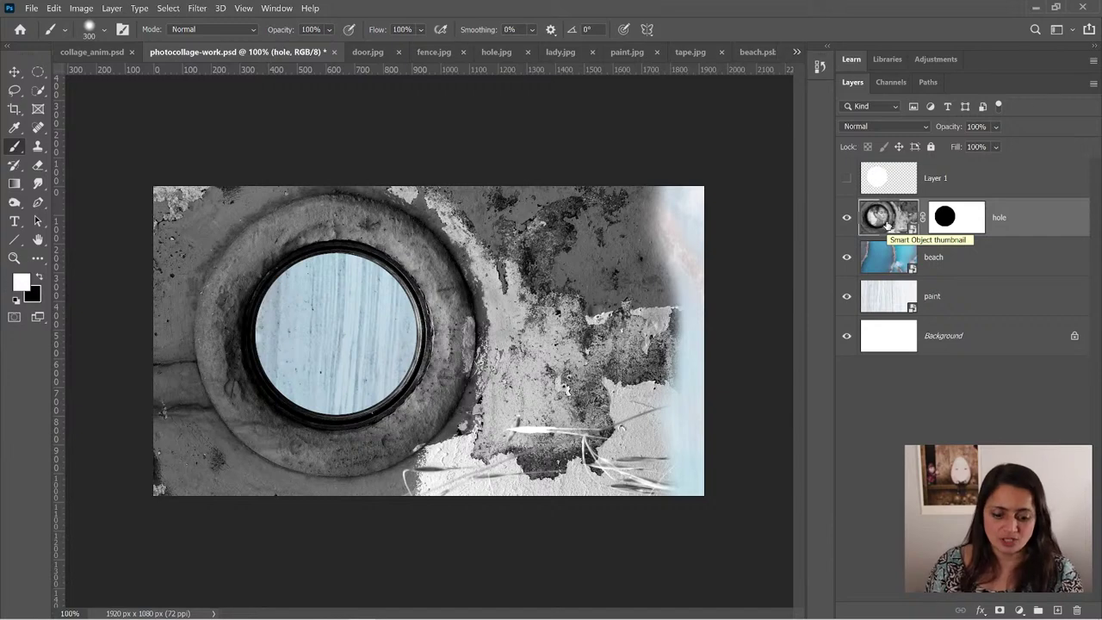
click(916, 126)
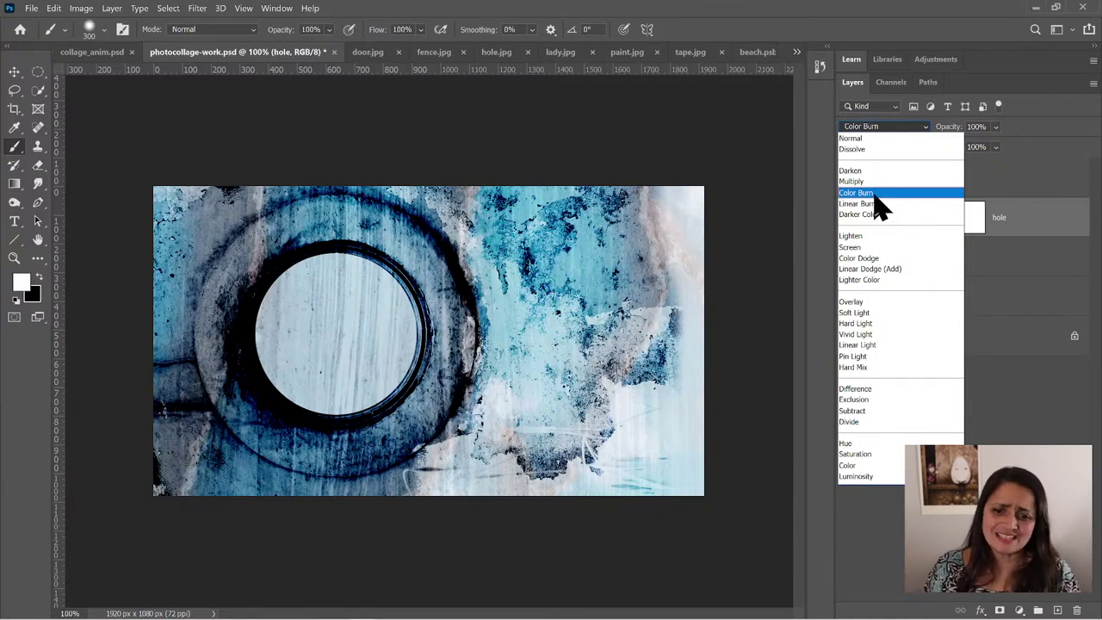
click(873, 193)
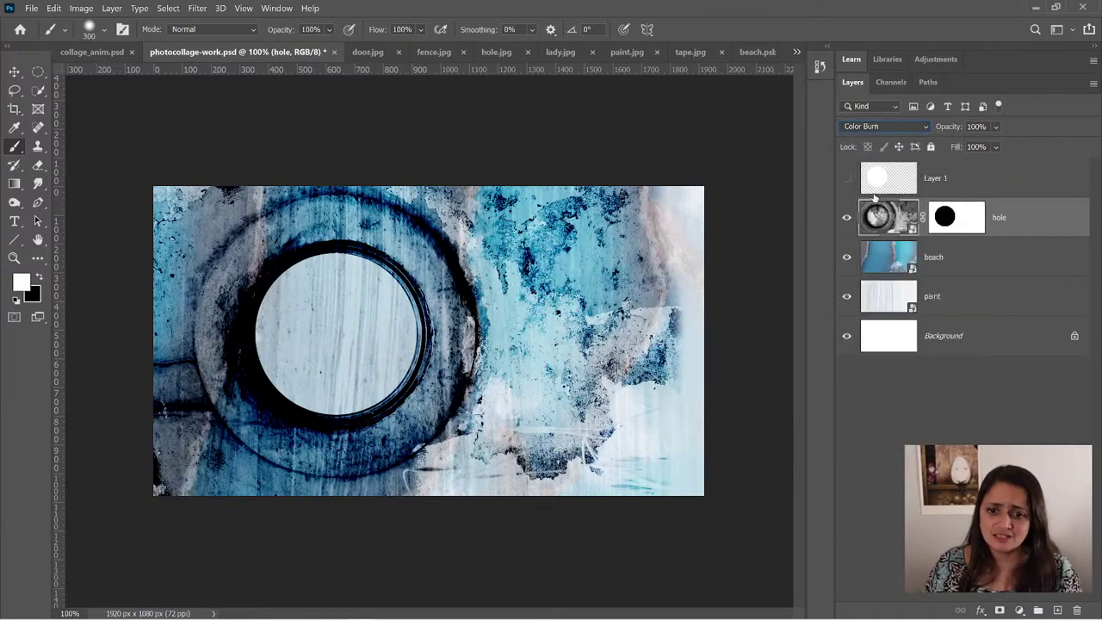
click(82, 53)
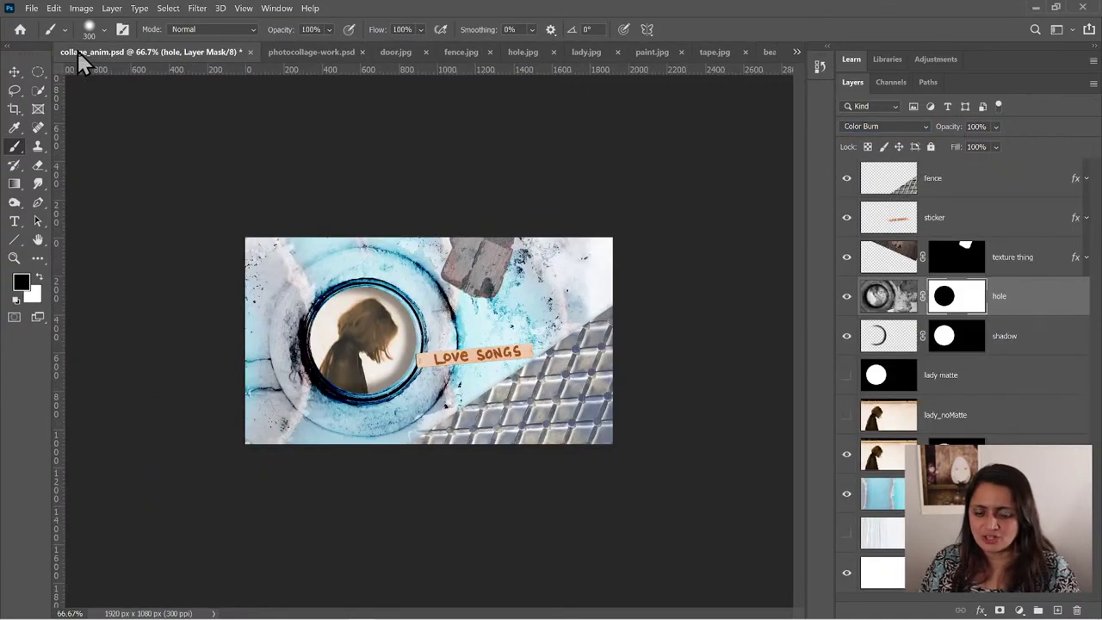
click(307, 60)
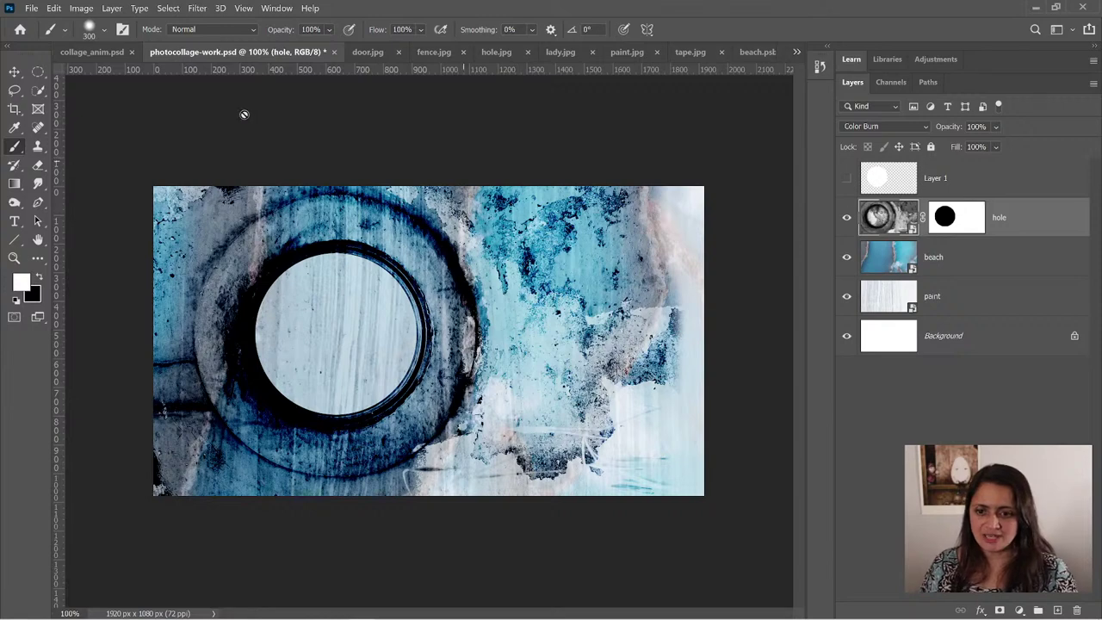
- Check collage_anim.psd's hole layer, then raise this hole layer's opacity to 100%
click(83, 51)
key(x)
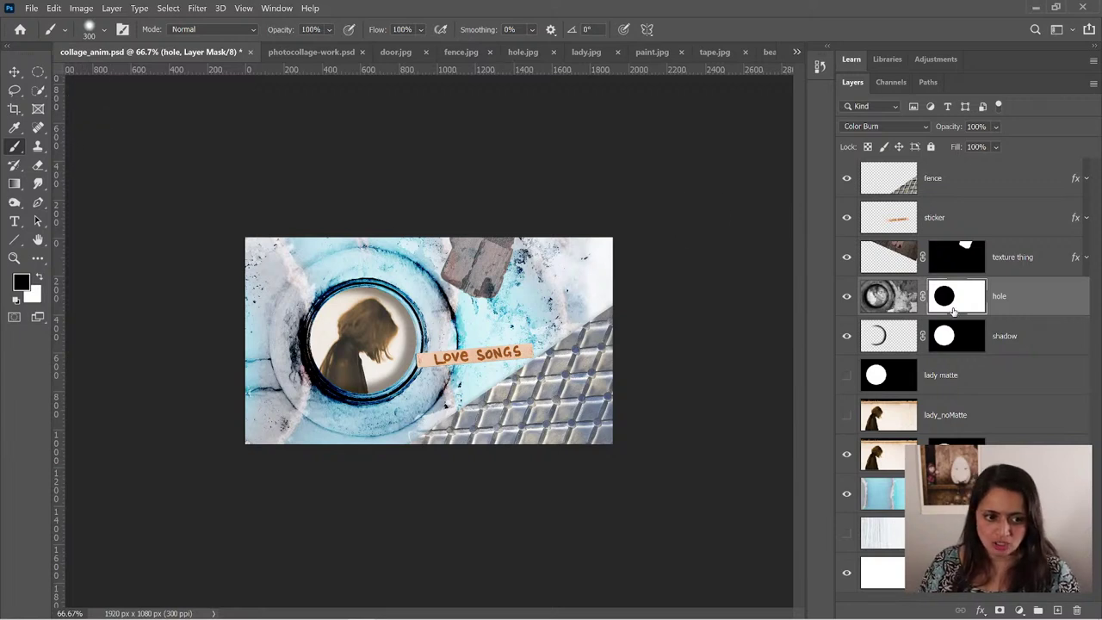
click(891, 299)
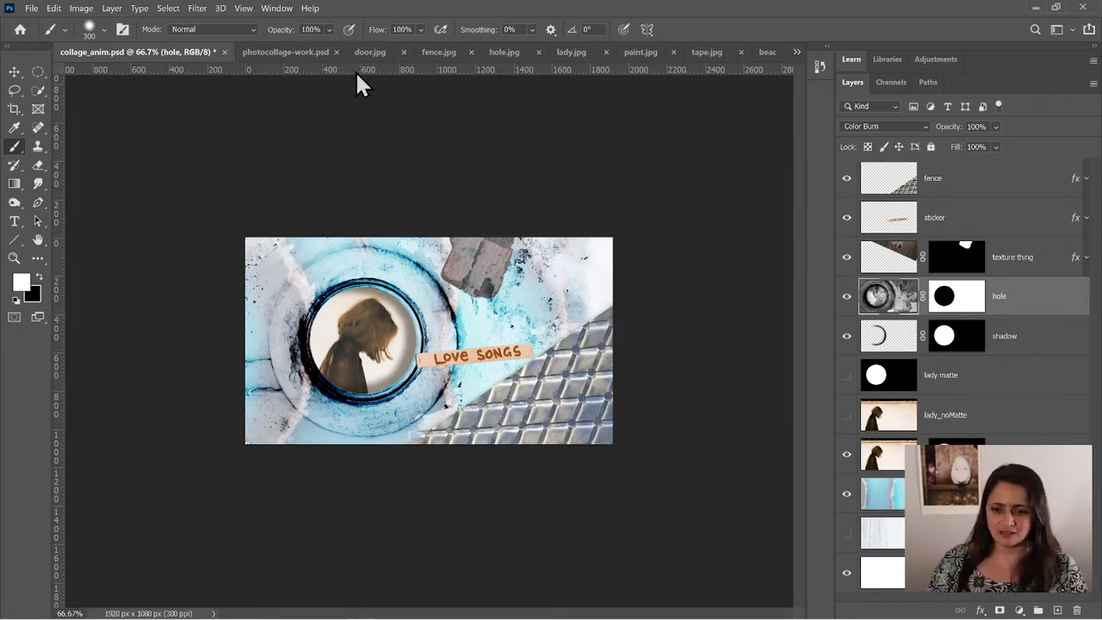
click(283, 52)
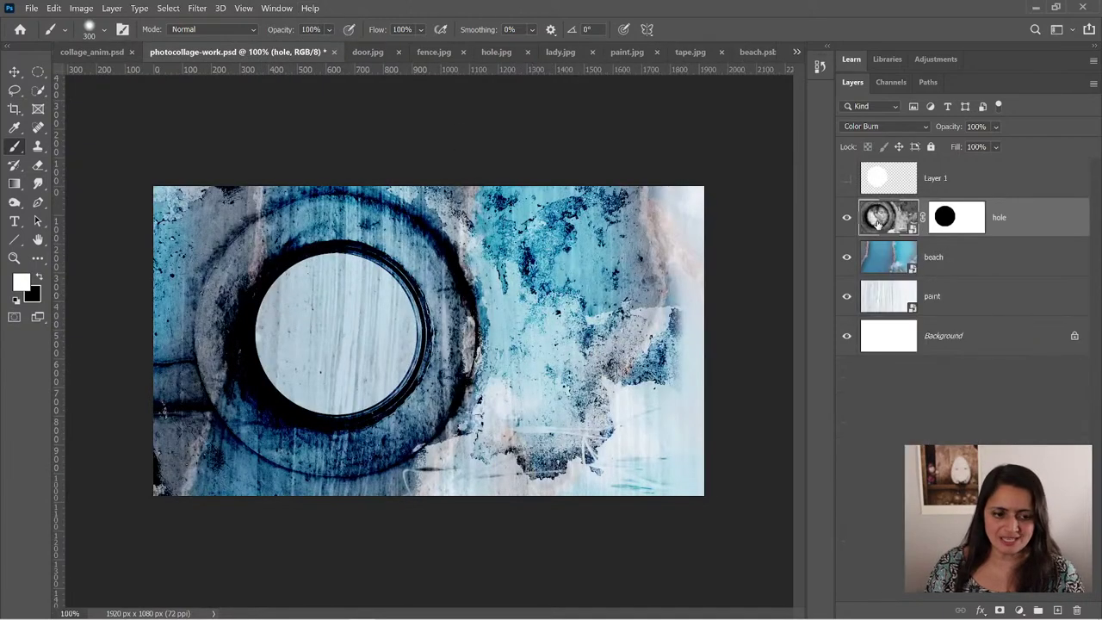
click(995, 127)
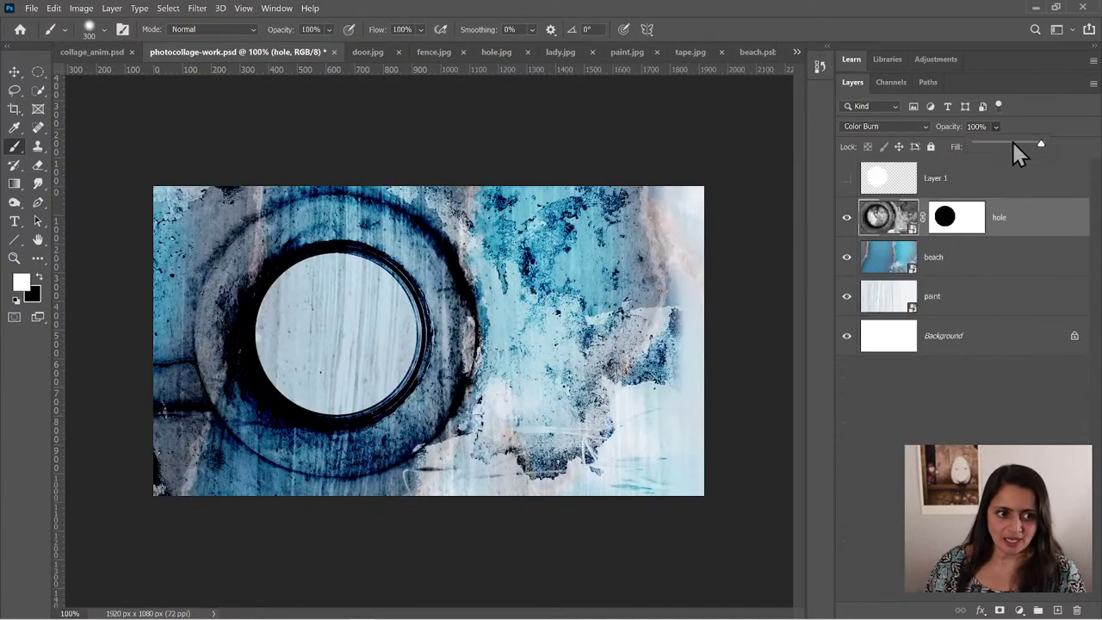
drag(1014, 145, 1086, 147)
click(883, 225)
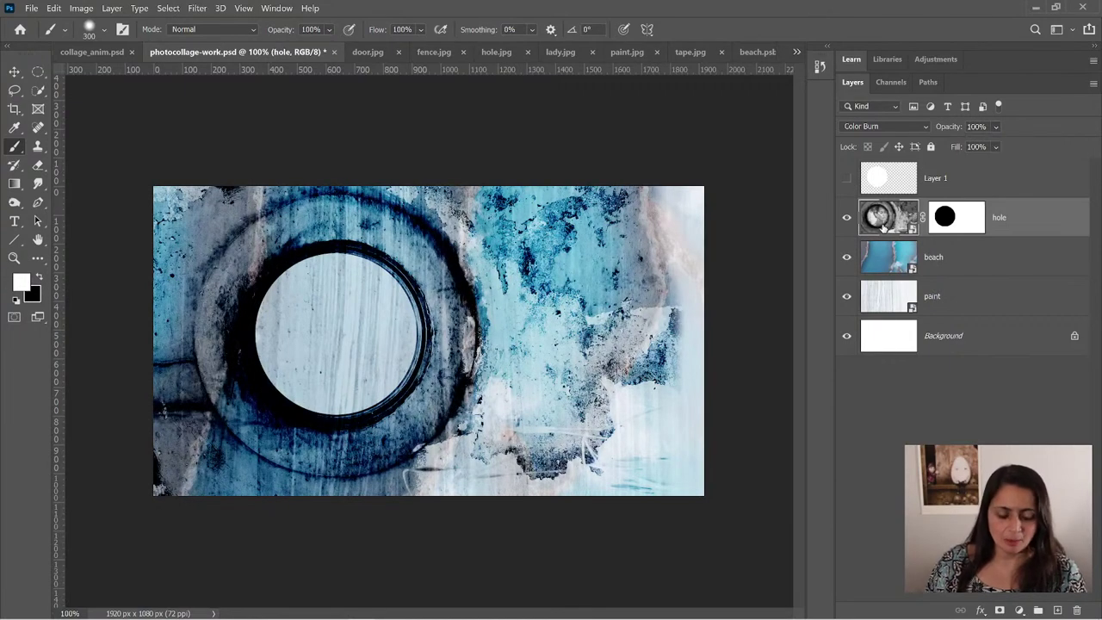
- Open a trial Levels adjustment on the hole layer and cancel it
click(81, 9)
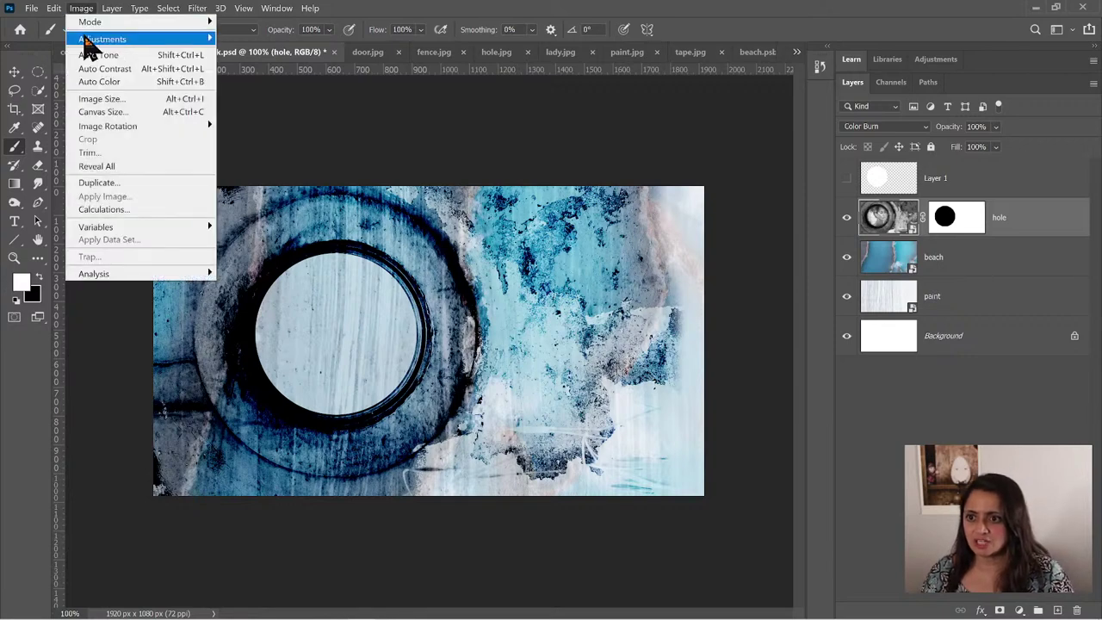
mouse_move(88, 41)
click(279, 51)
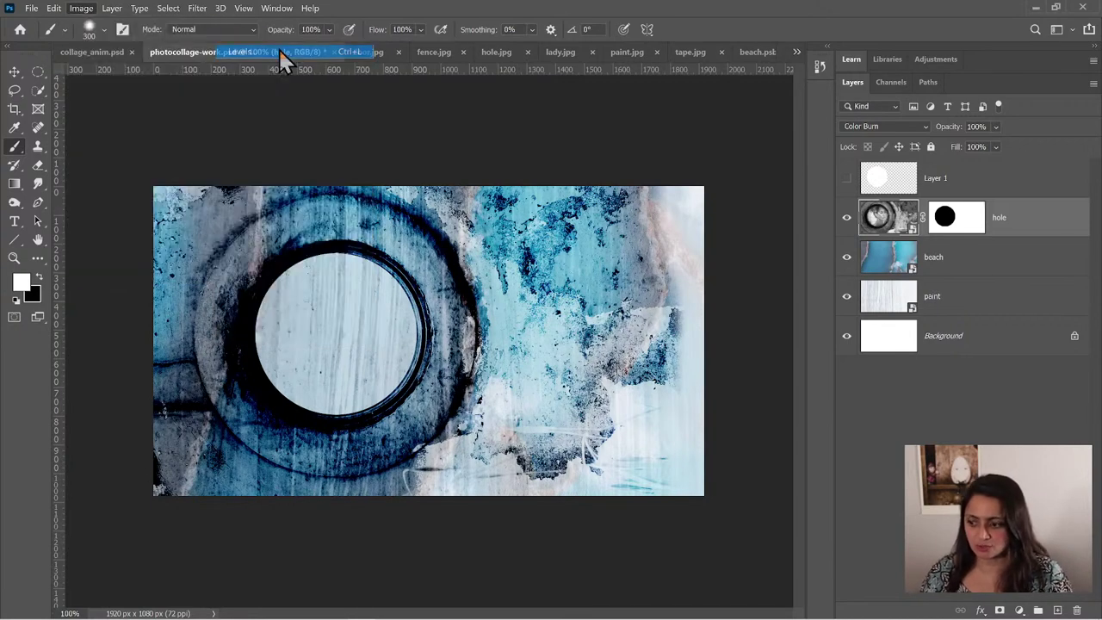
drag(488, 102, 611, 135)
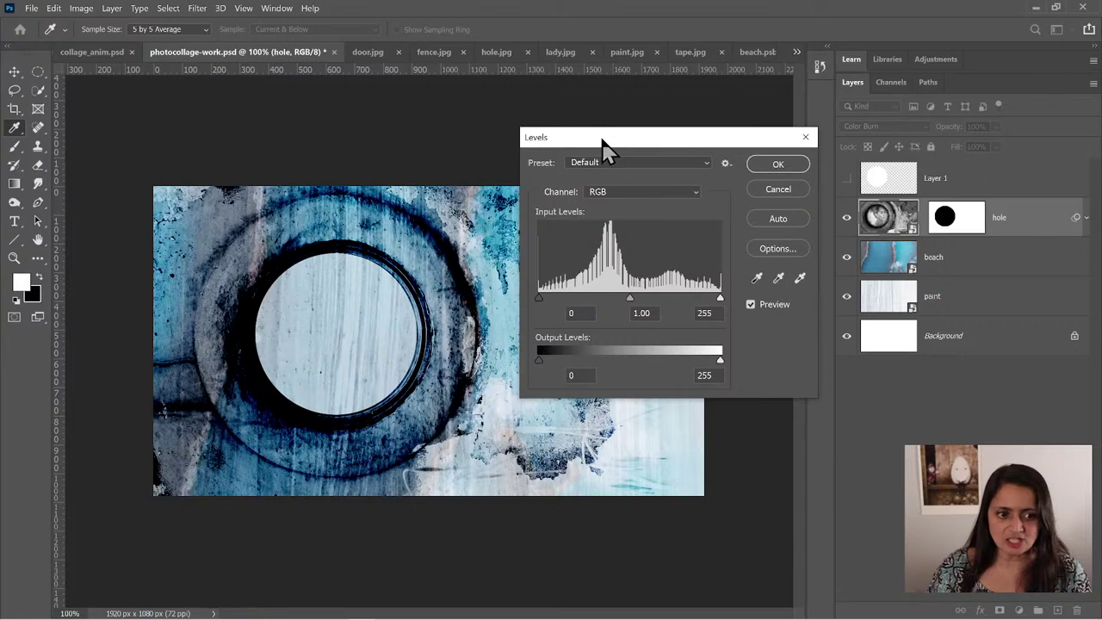
click(778, 189)
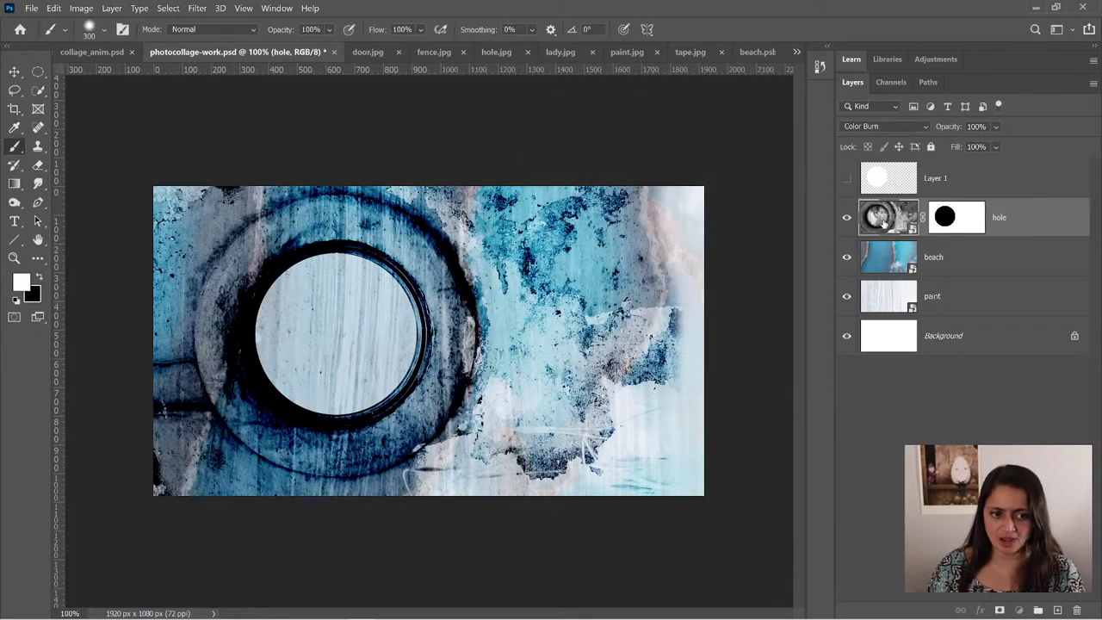
- Apply Levels with midtone gamma 1.80 to the hole layer as a smart filter
click(86, 10)
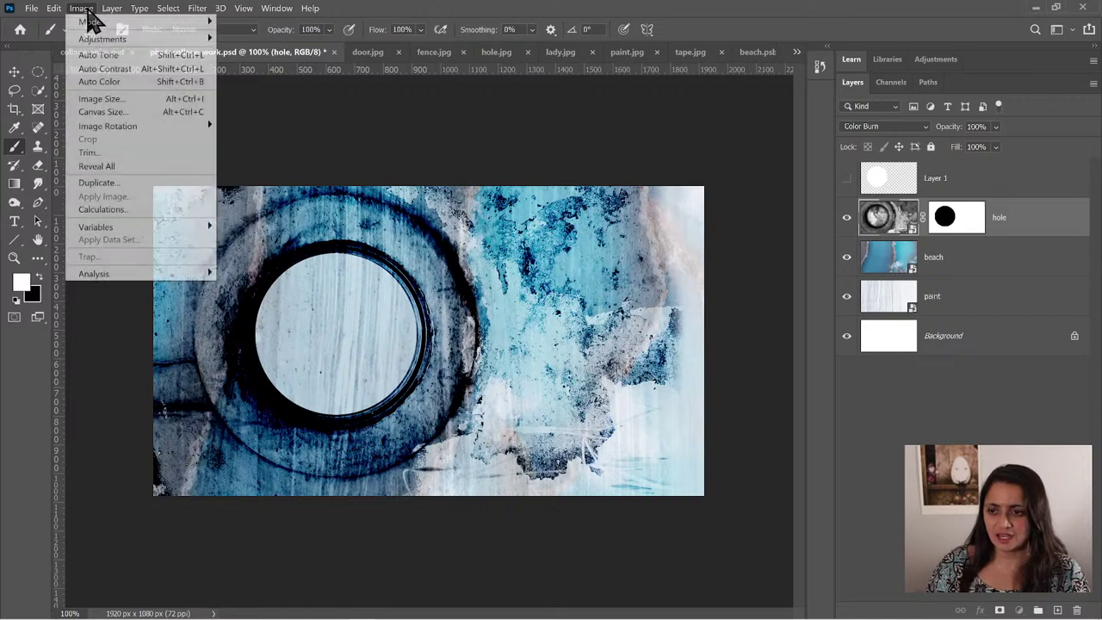
mouse_move(99, 40)
click(257, 55)
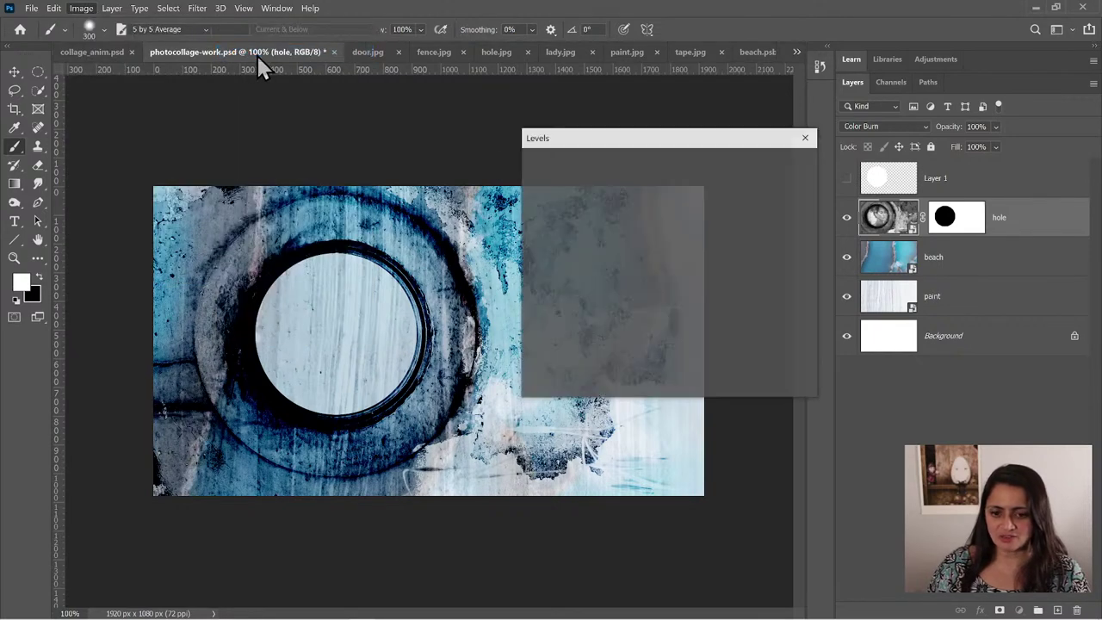
drag(632, 299, 588, 295)
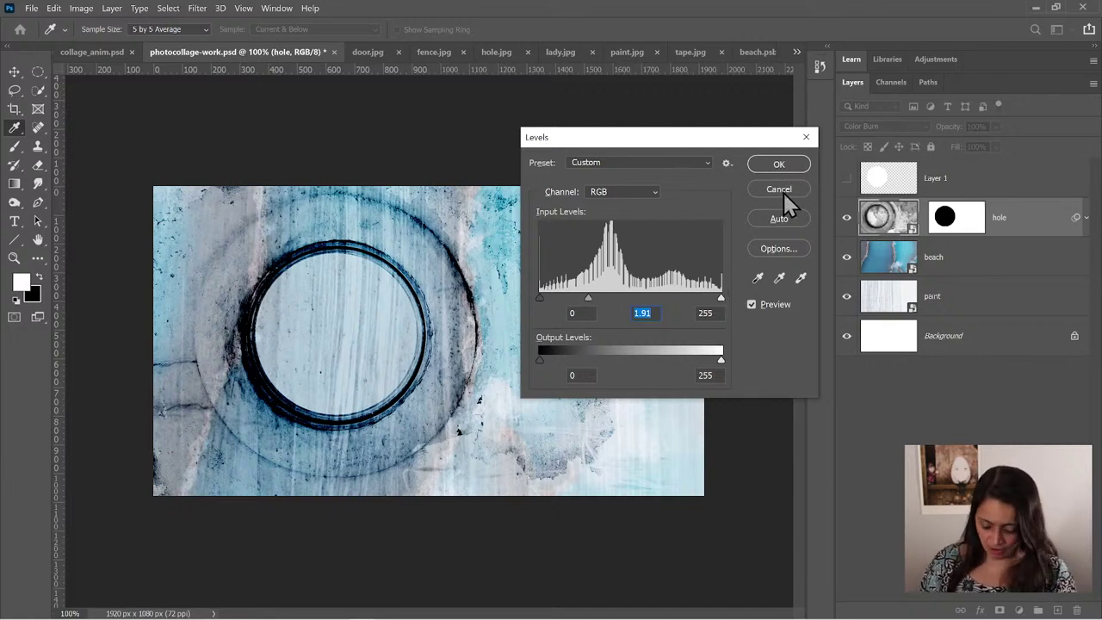
key(alt)
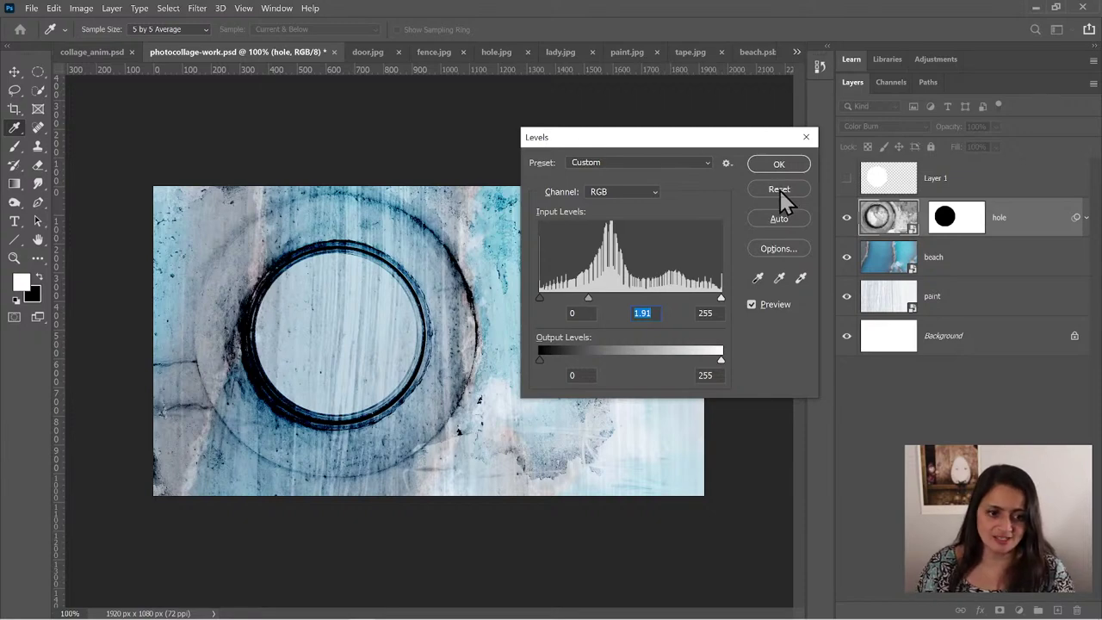
alt+click(788, 191)
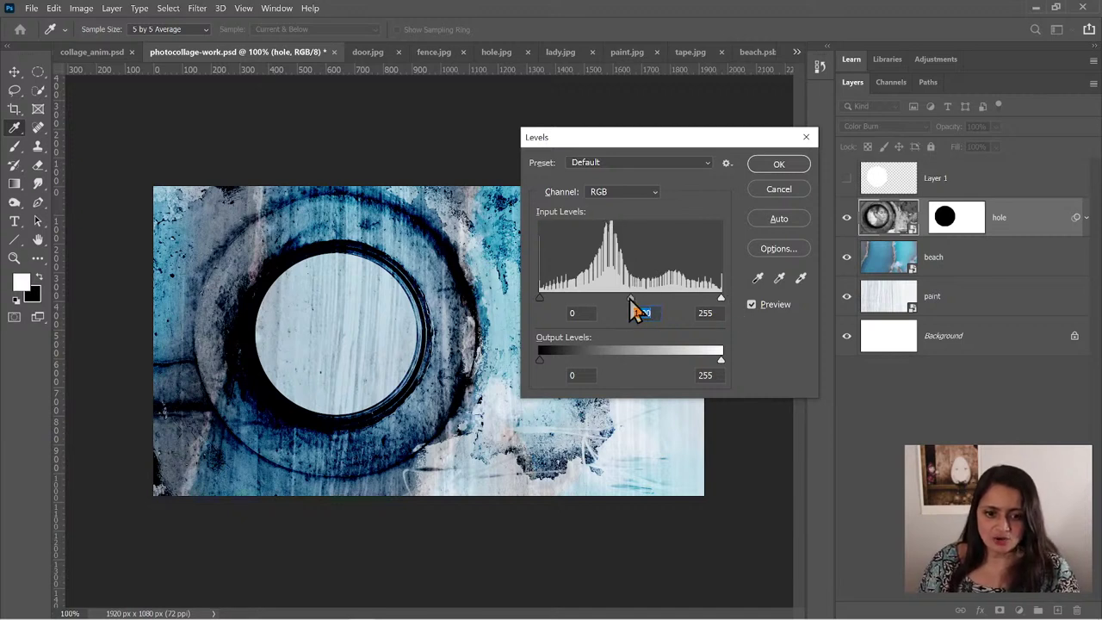
drag(631, 298, 622, 298)
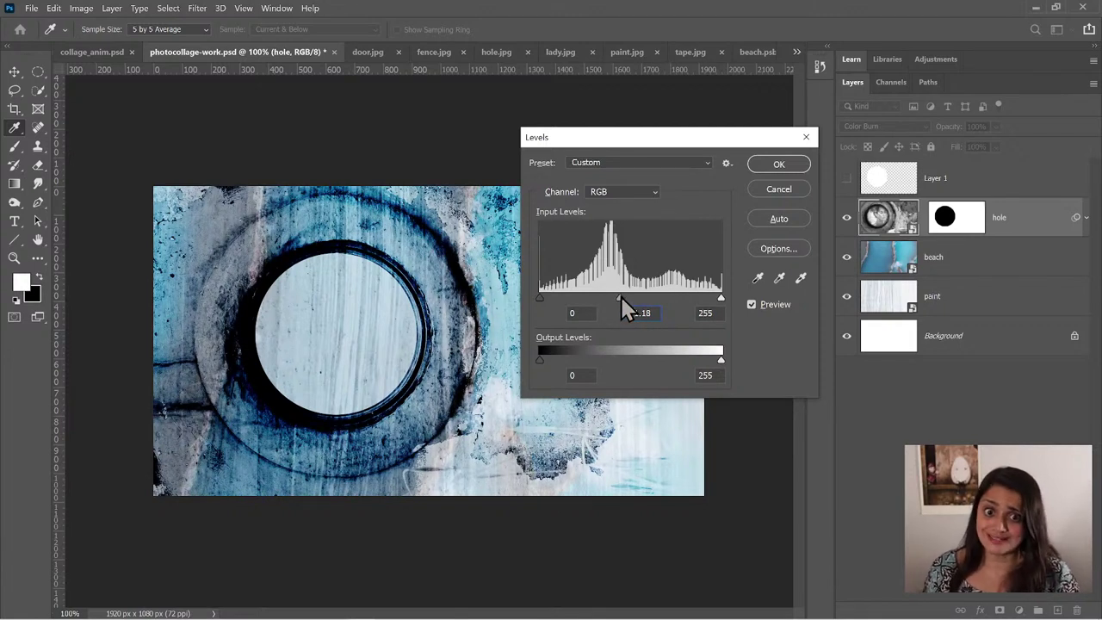
drag(622, 297, 591, 295)
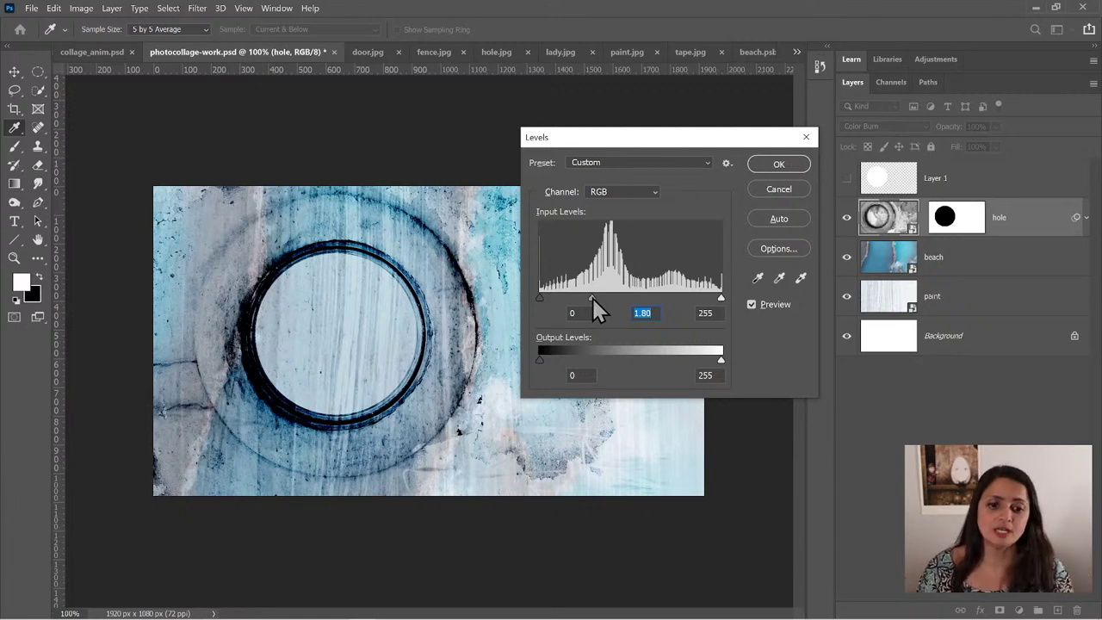
click(771, 166)
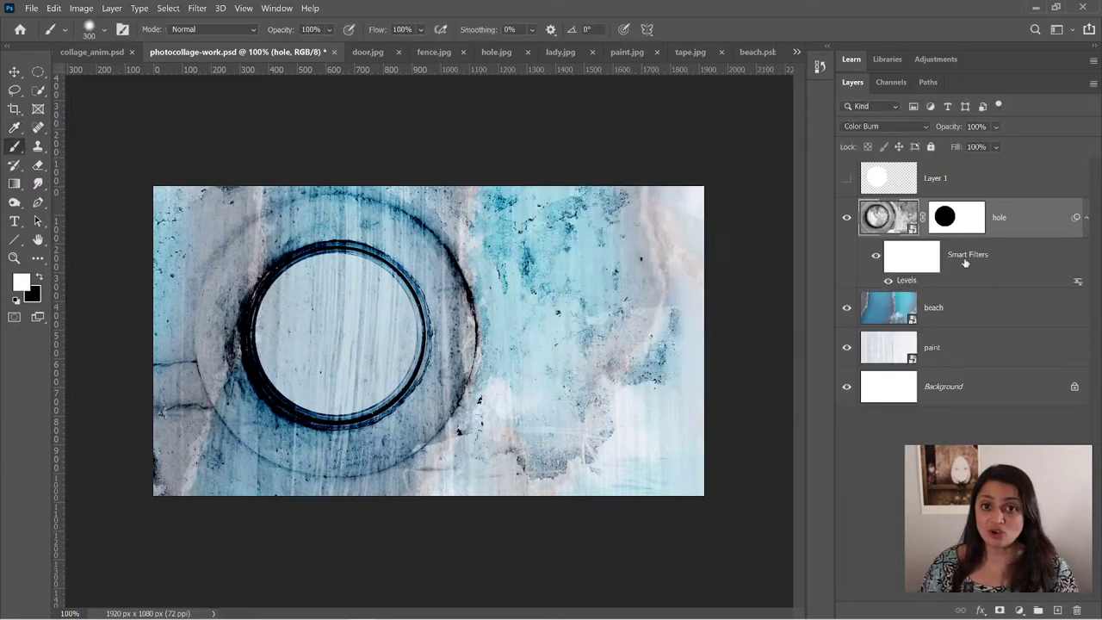
click(890, 282)
click(889, 282)
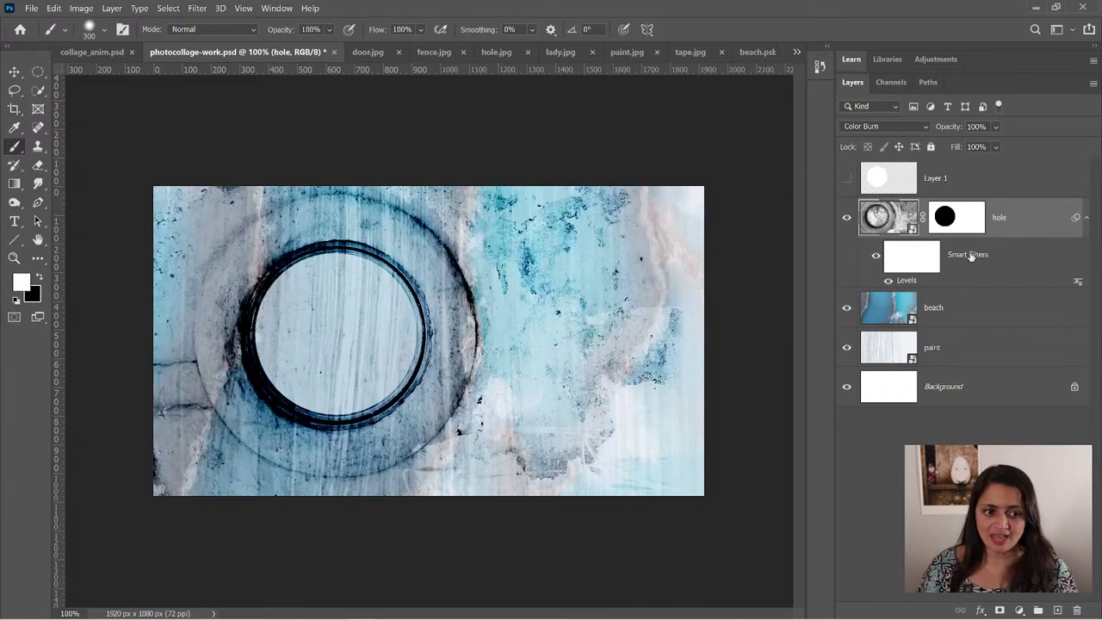
double_click(908, 281)
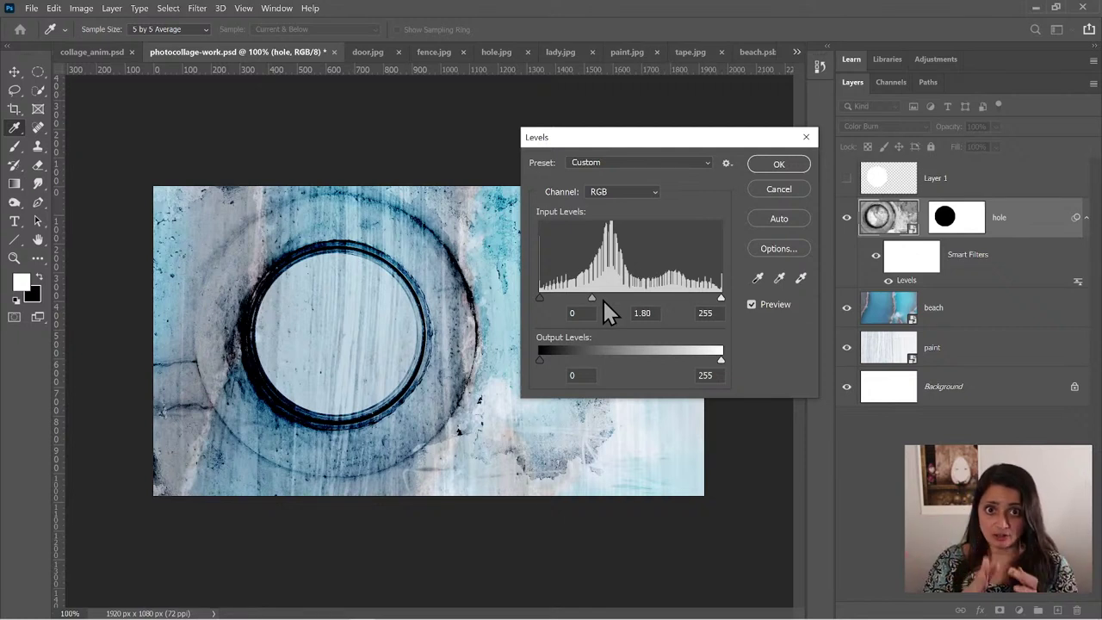
click(782, 194)
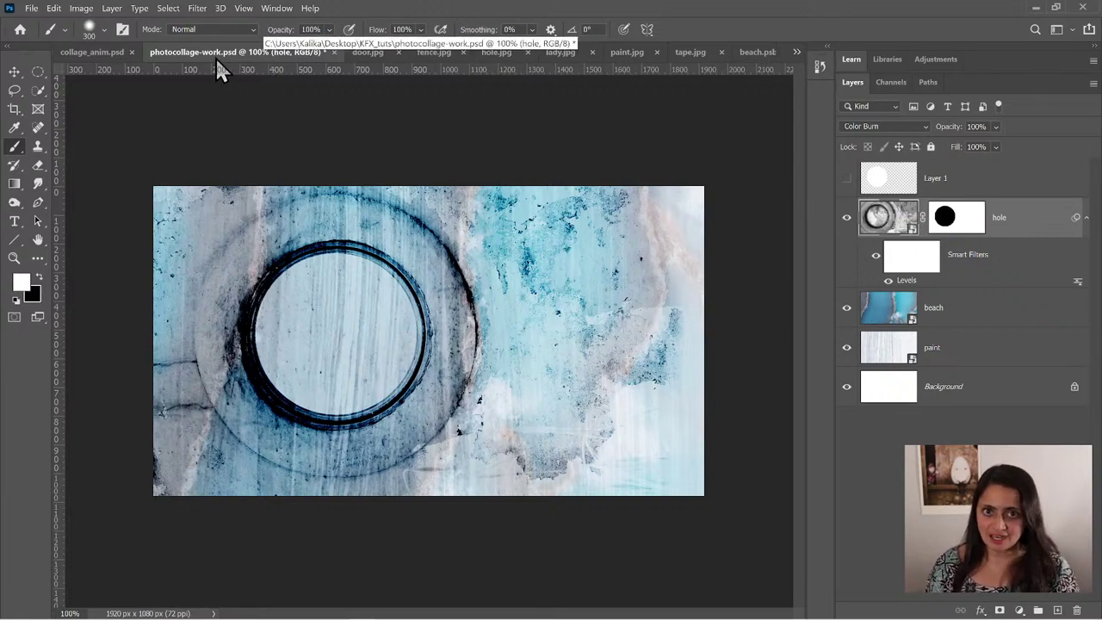
click(89, 53)
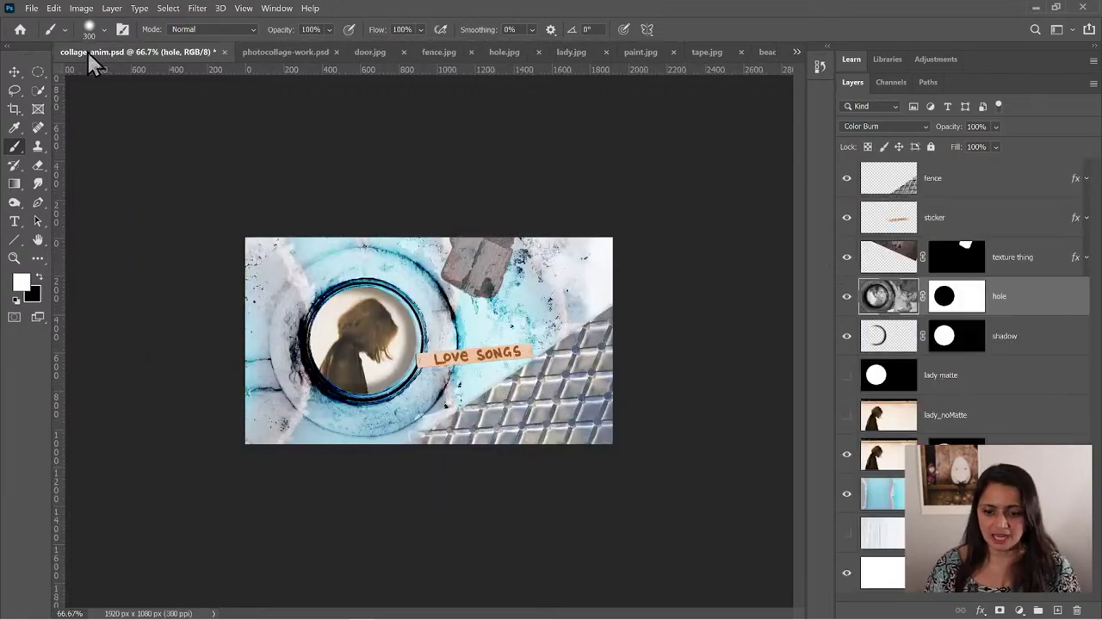
click(295, 53)
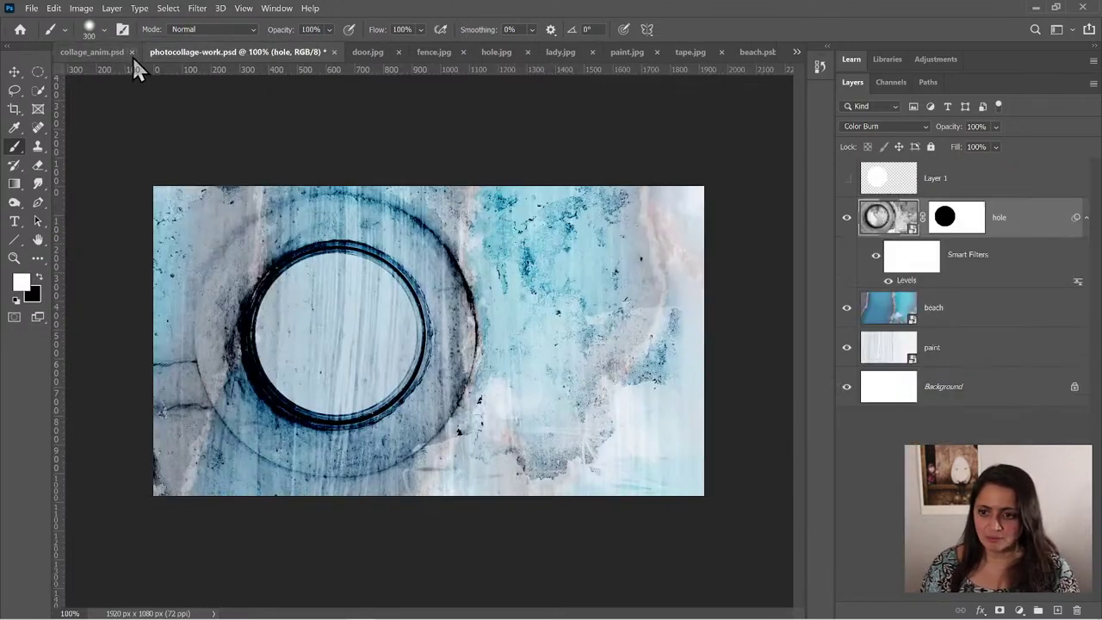
click(99, 52)
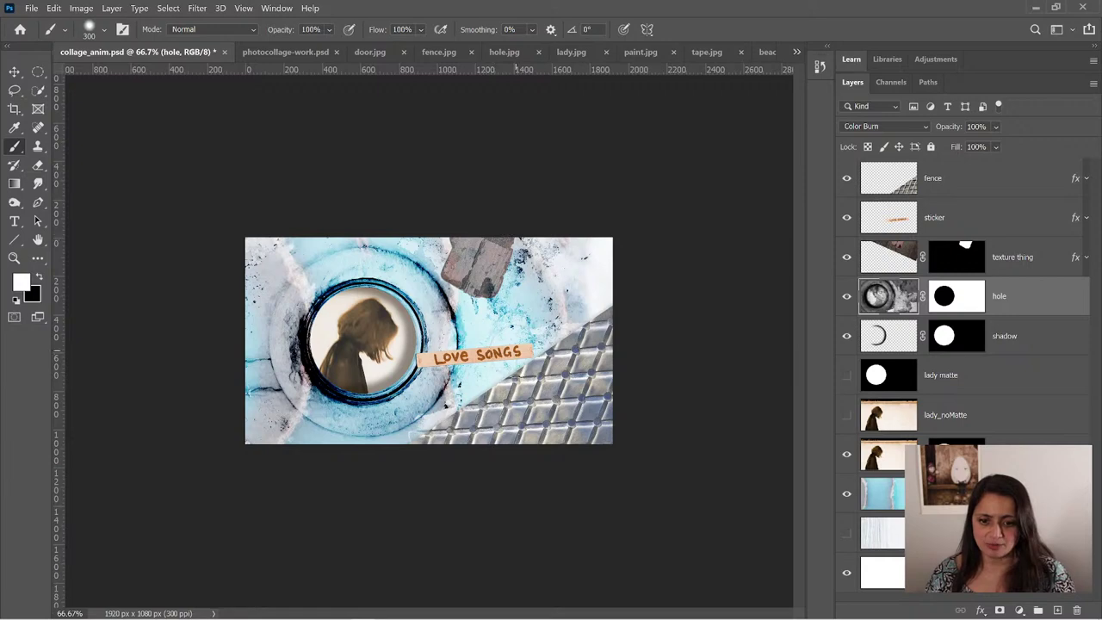
click(262, 52)
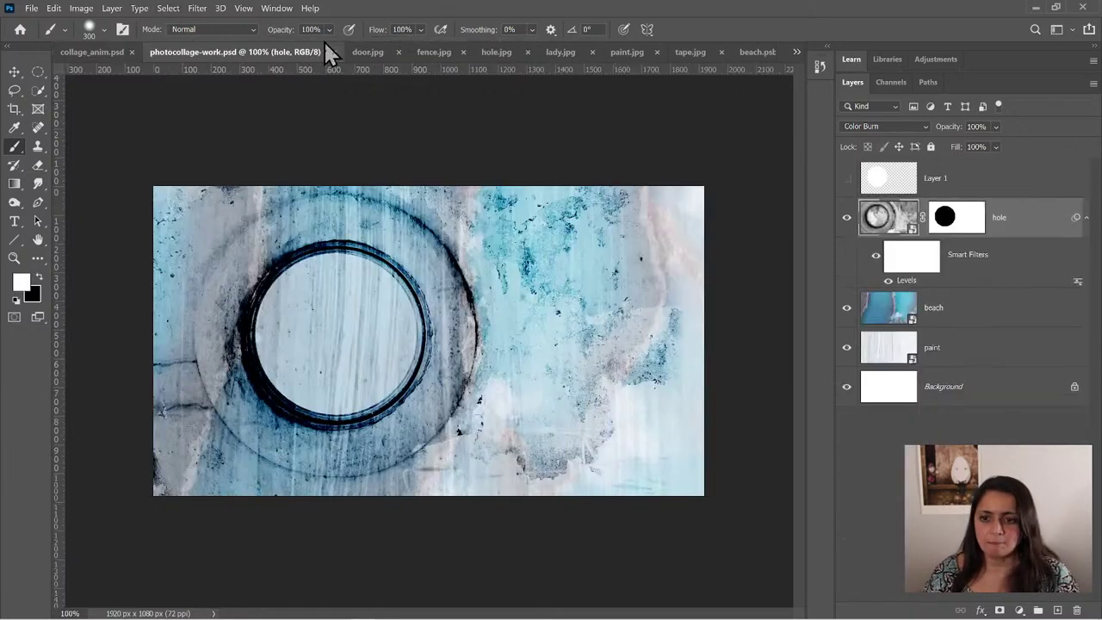
- Copy the lady.jpg photo into photocollage-work.psd, close lady.jpg, and move the photo up
click(563, 51)
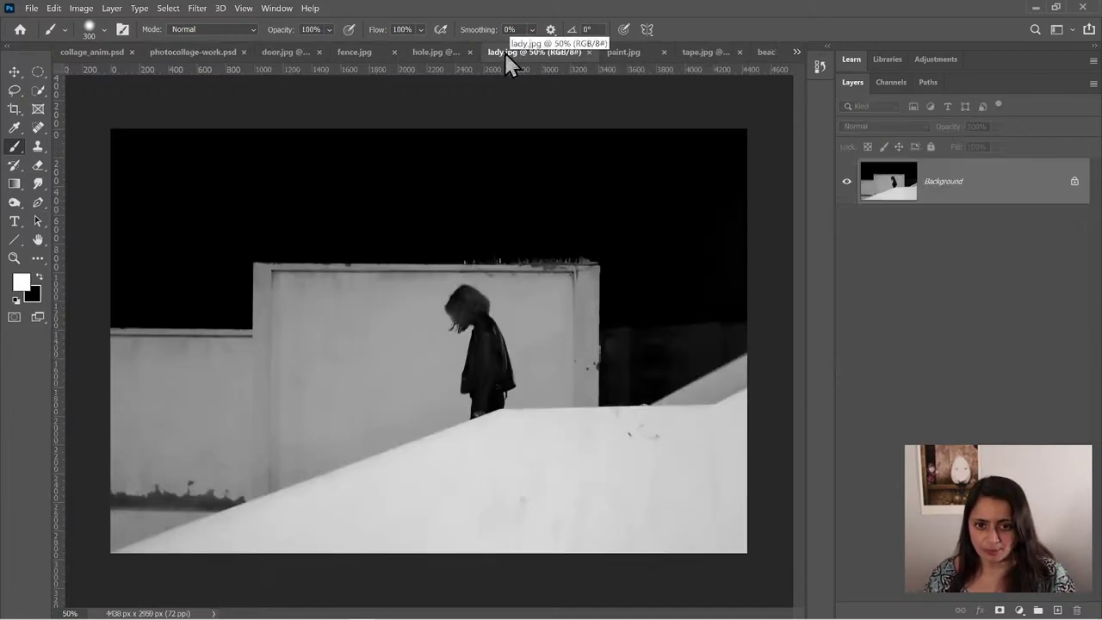
drag(508, 59, 501, 332)
drag(947, 181, 430, 230)
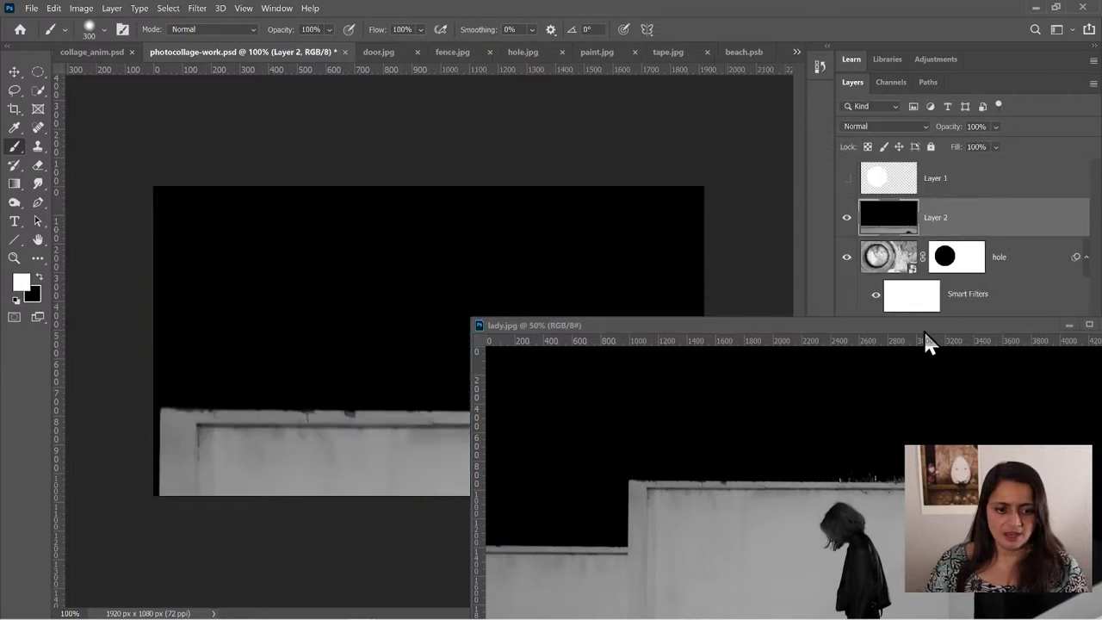
drag(1013, 328, 752, 262)
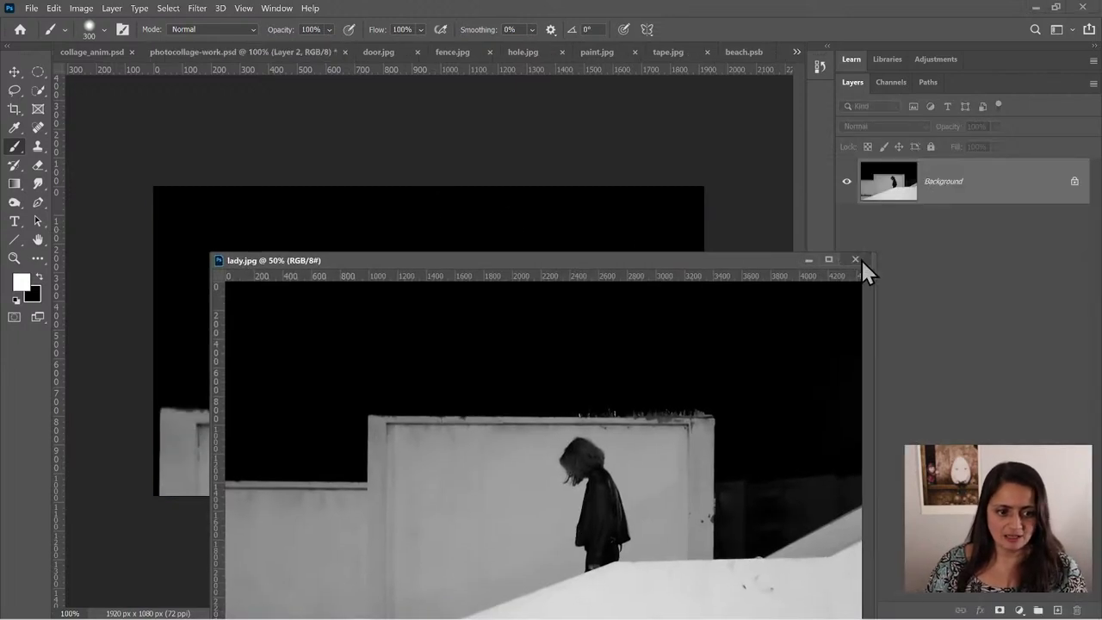
click(855, 259)
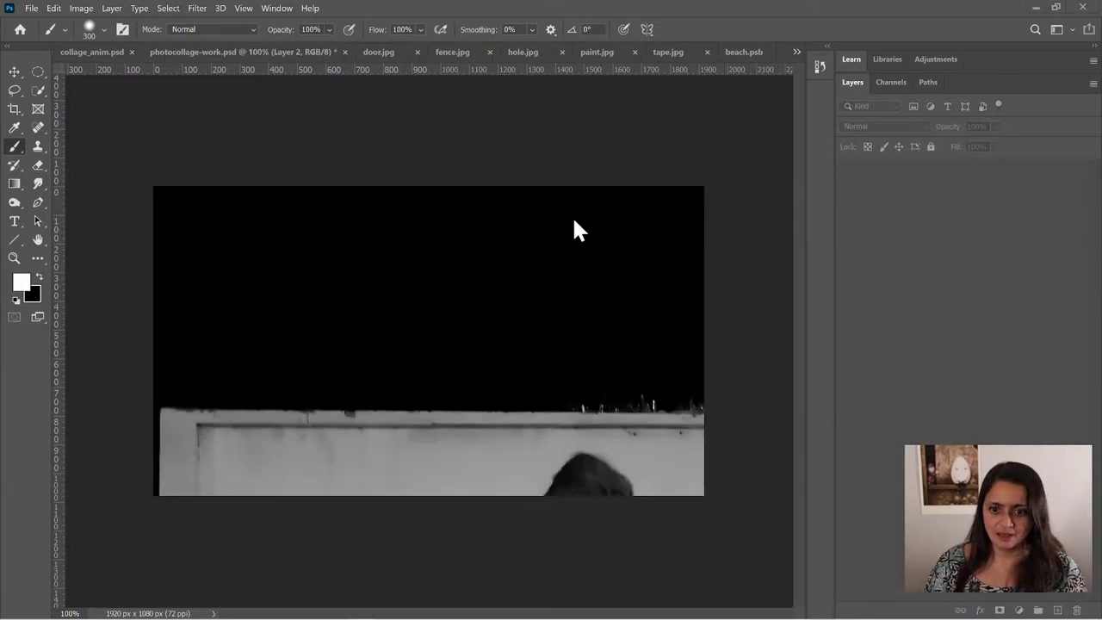
click(14, 72)
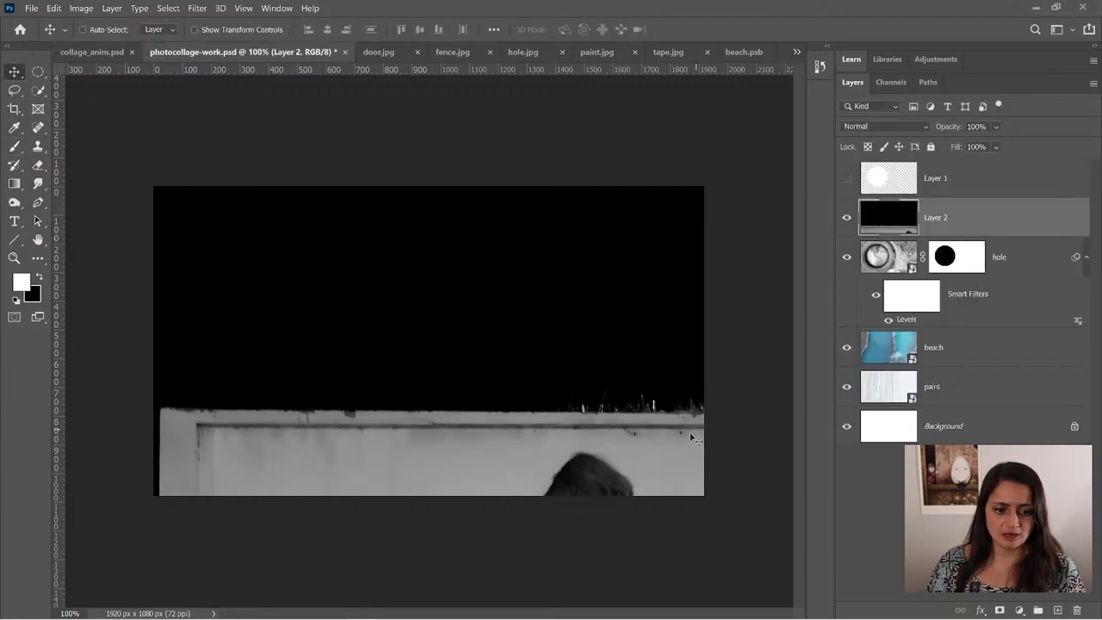
drag(686, 447, 673, 170)
- Rename Layer 2 to 'lady' and convert it to a smart object
double_click(937, 217)
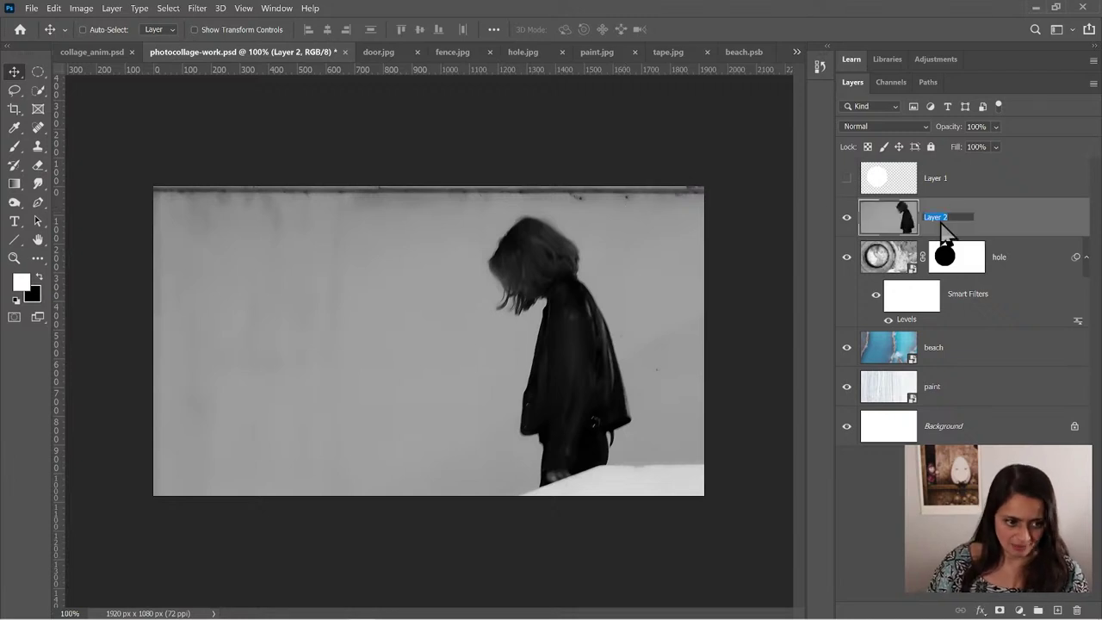
text(lady)
key(Return)
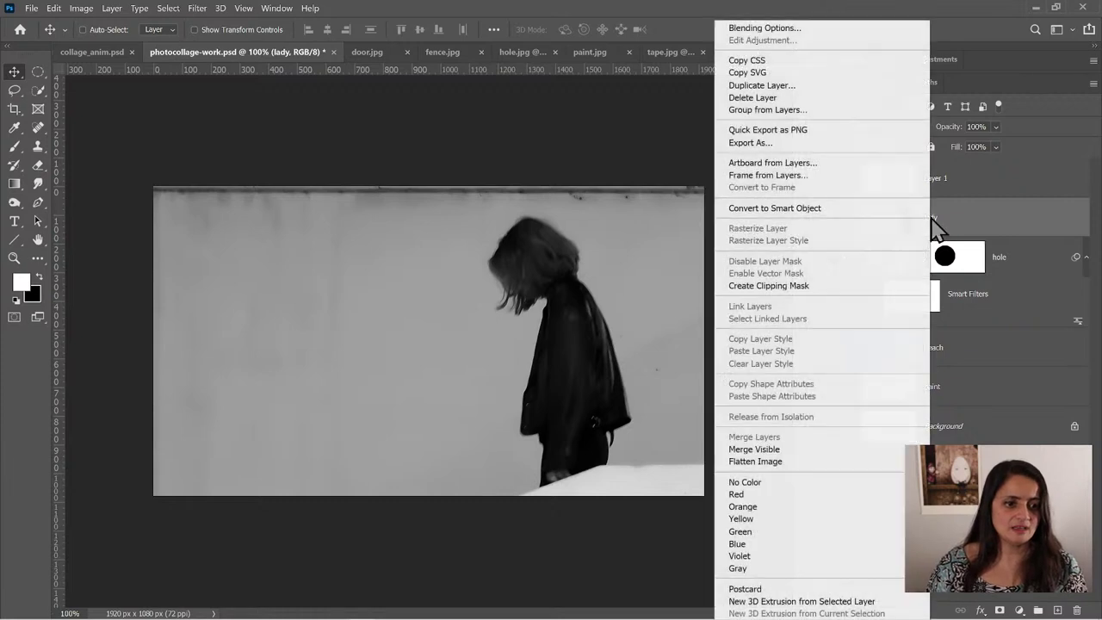
right_click(930, 218)
click(828, 207)
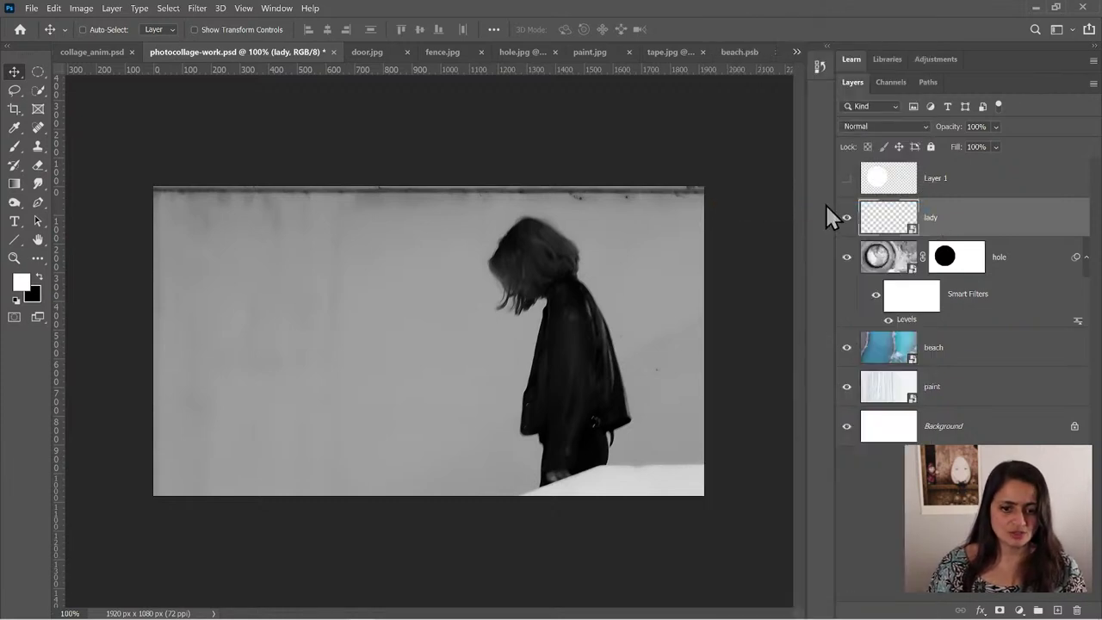
- Place the lady layer below hole and nudge her into the circle's opening
drag(952, 218, 973, 307)
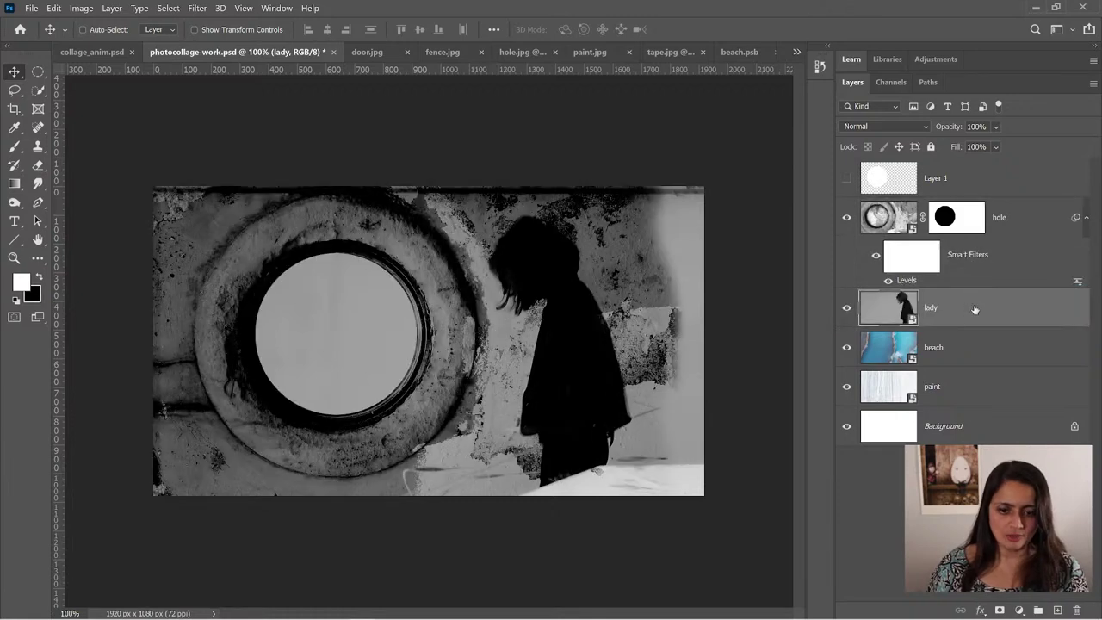
drag(580, 358, 386, 394)
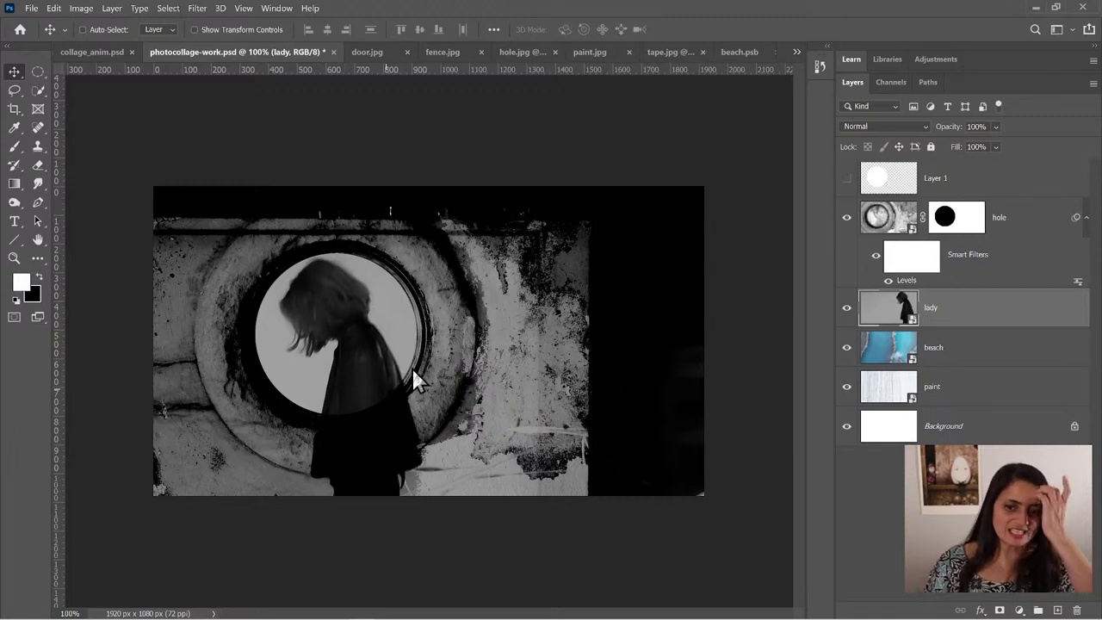
key(shift+Down)
key(shift+Down)
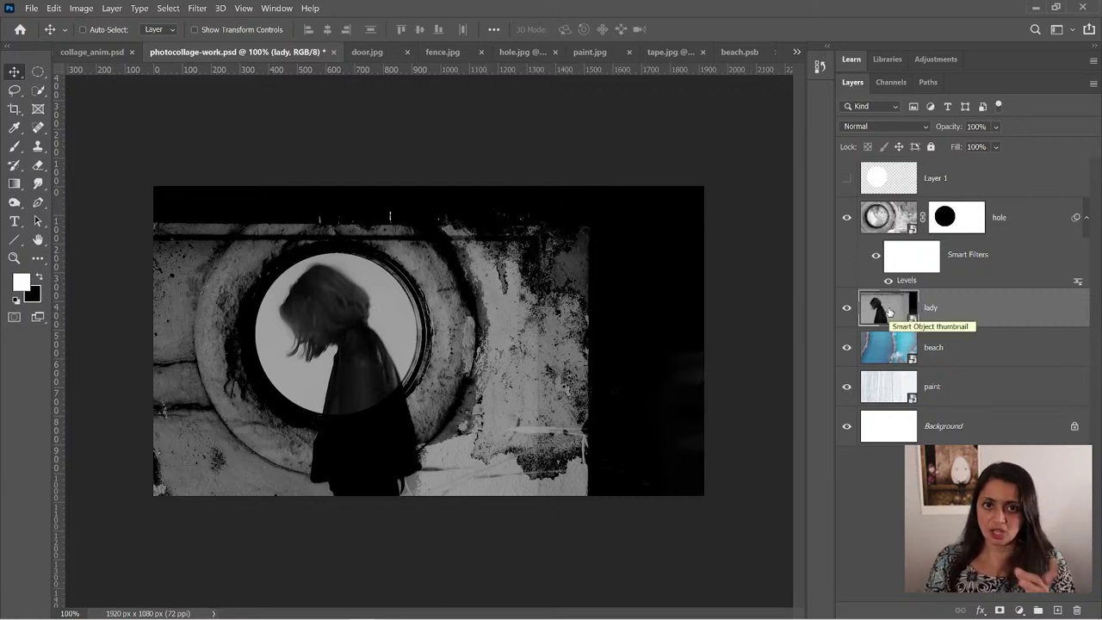
- Apply a colorized Hue/Saturation filter to the lady: Hue 29, Saturation 42, Lightness +8
click(83, 8)
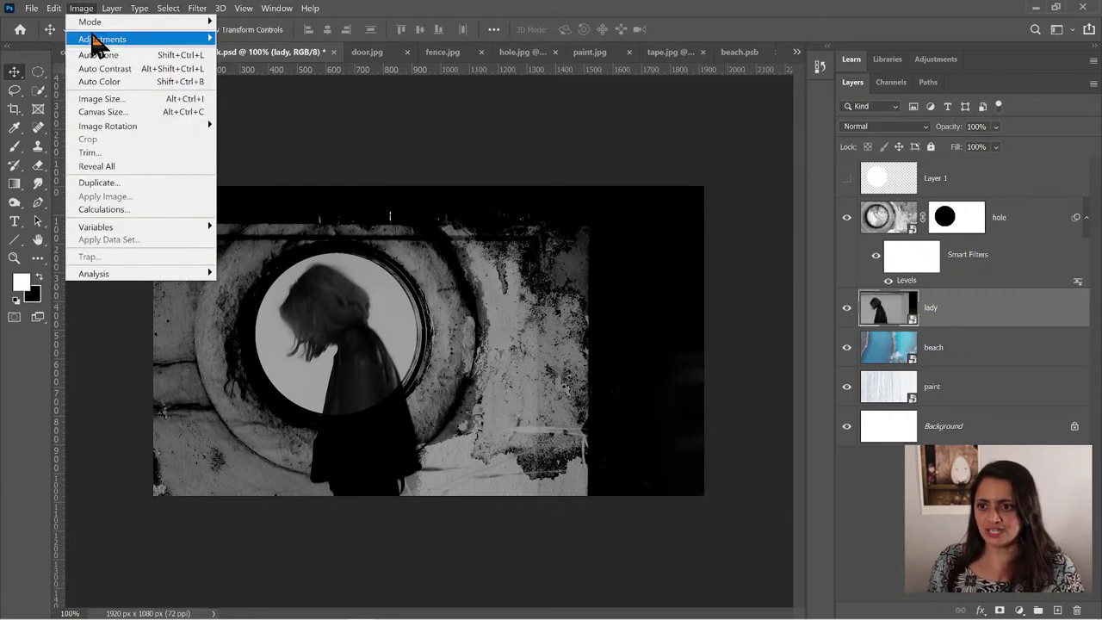
mouse_move(96, 40)
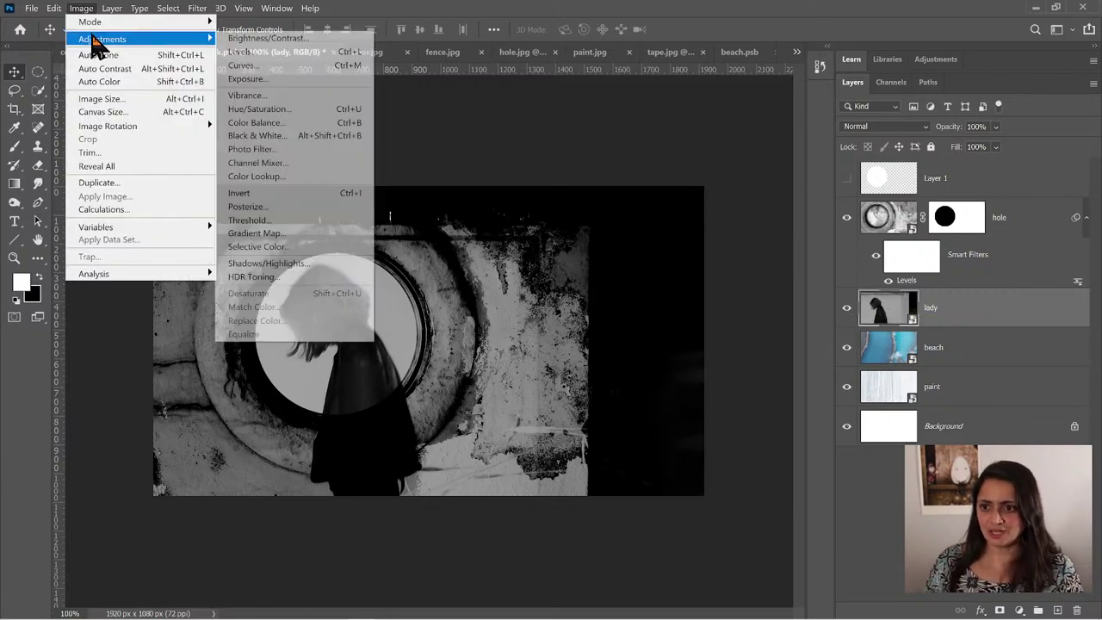
click(266, 109)
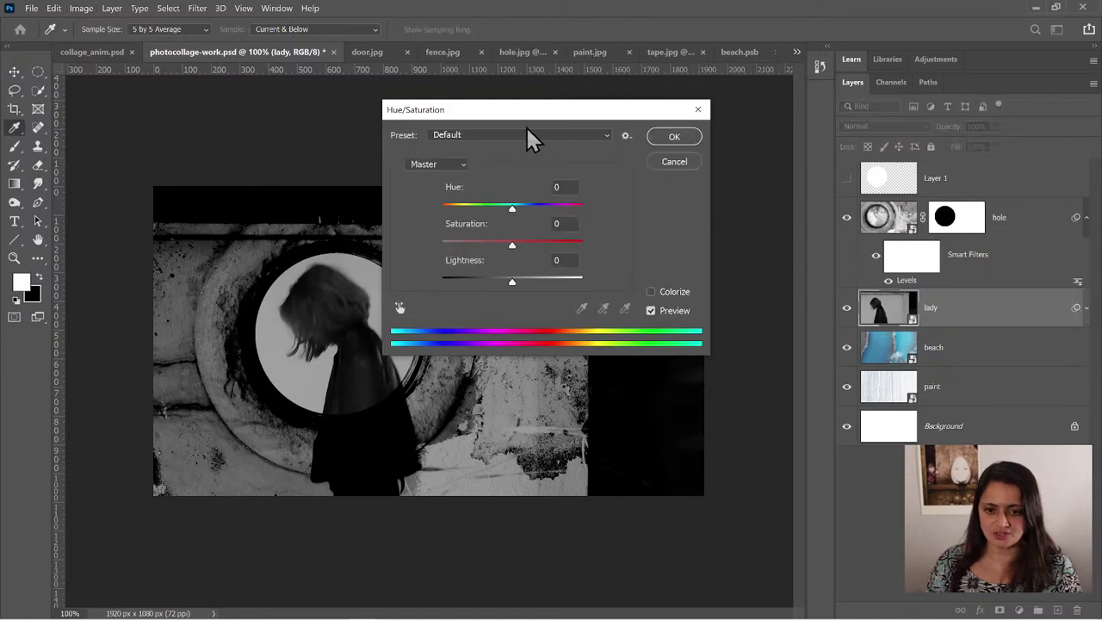
click(671, 293)
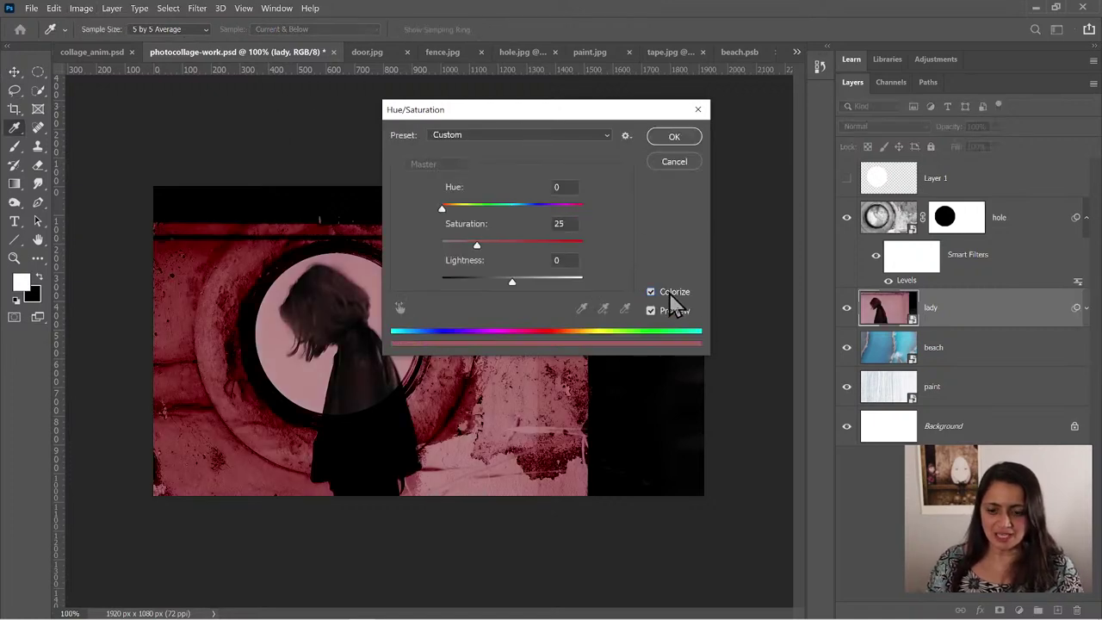
drag(476, 246, 490, 247)
drag(443, 209, 453, 212)
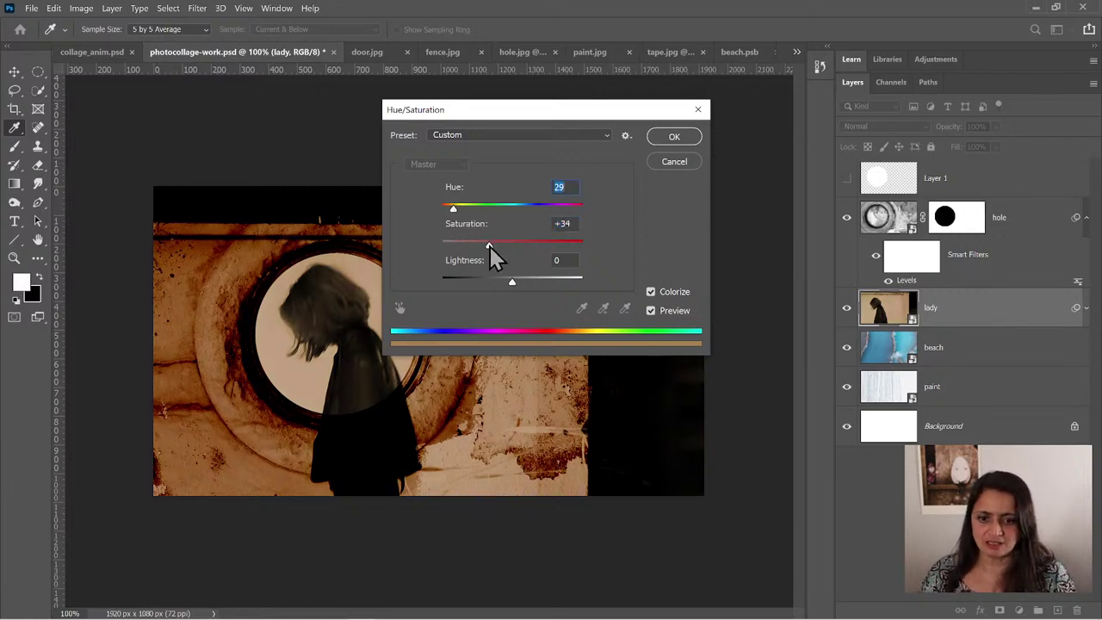
drag(489, 245, 501, 246)
drag(488, 123, 677, 153)
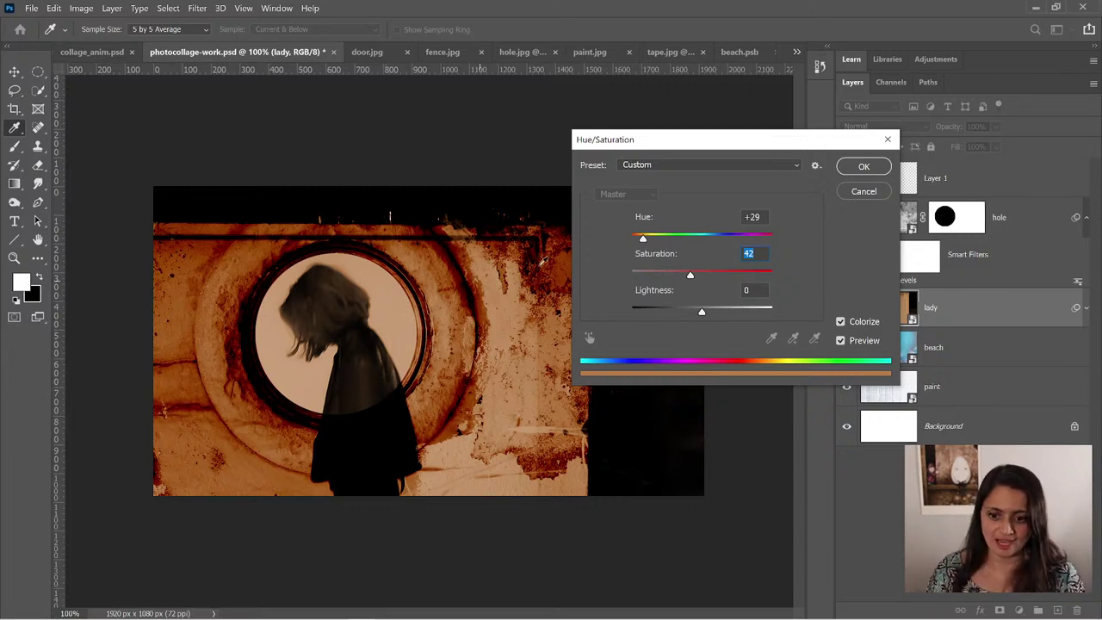
mouse_move(702, 317)
mouse_down()
mouse_move(731, 325)
mouse_move(708, 316)
mouse_up()
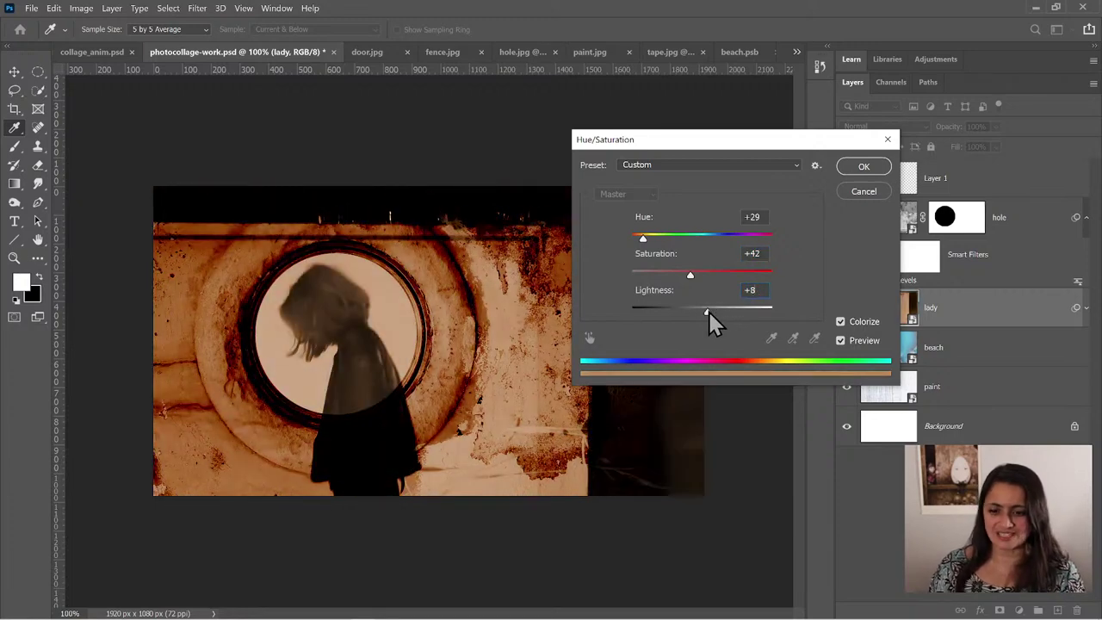
drag(711, 323, 710, 322)
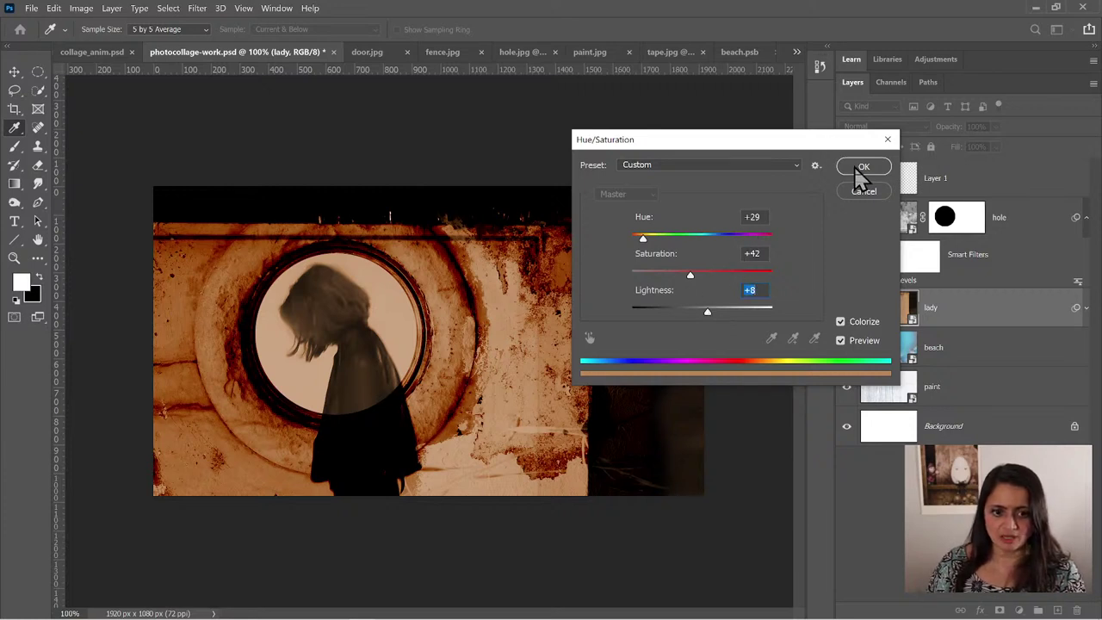
click(861, 168)
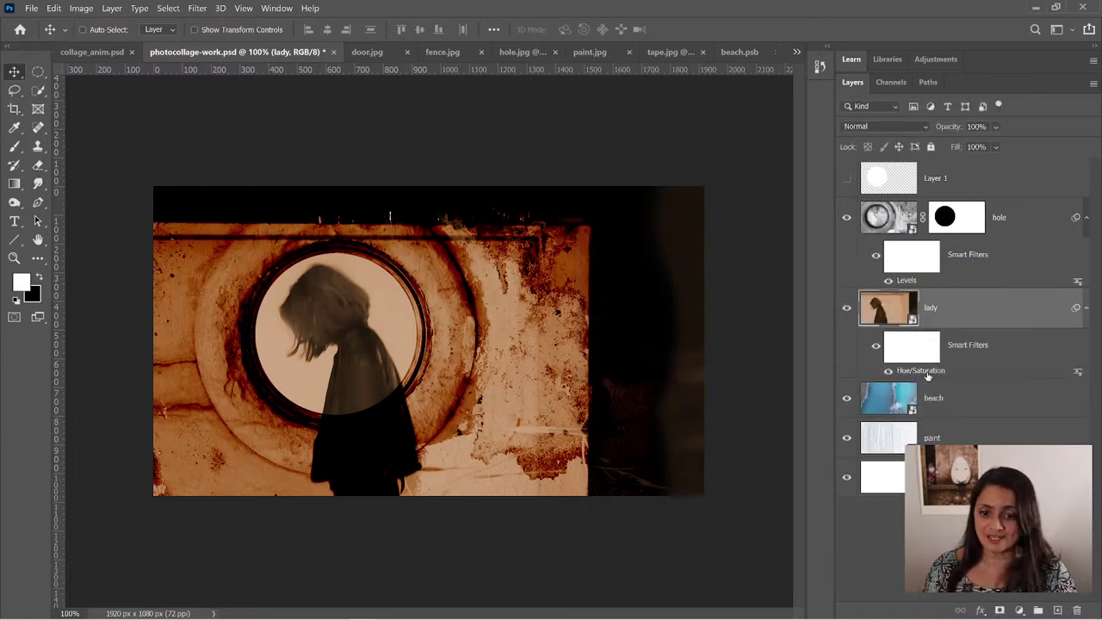
- Check the Hue/Saturation filter without changes, then show Layer 1 and make it active
double_click(926, 373)
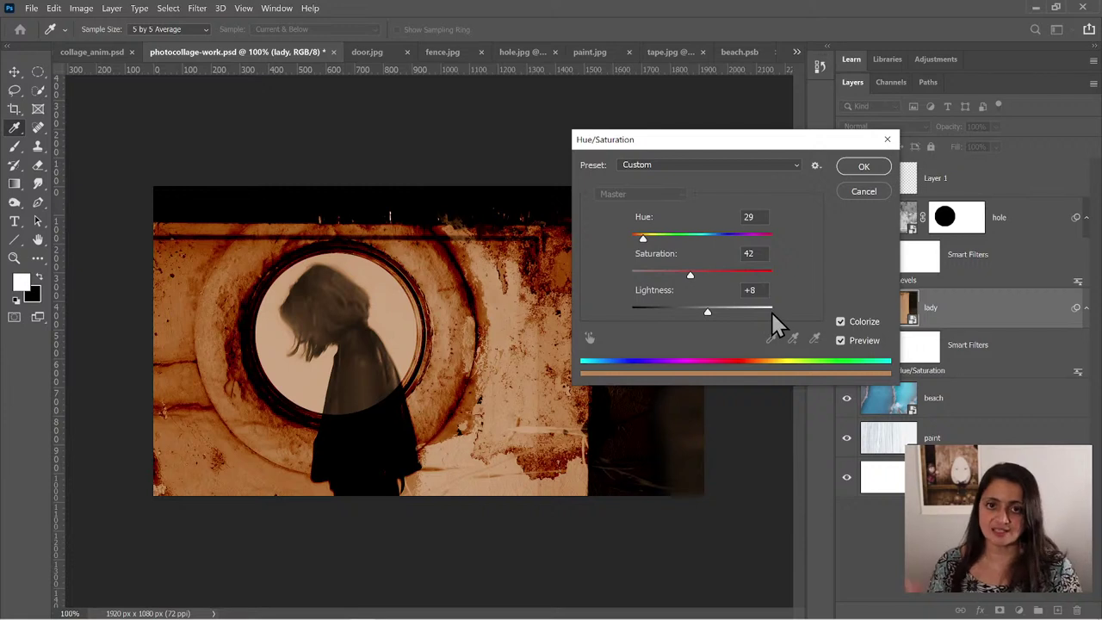
click(864, 192)
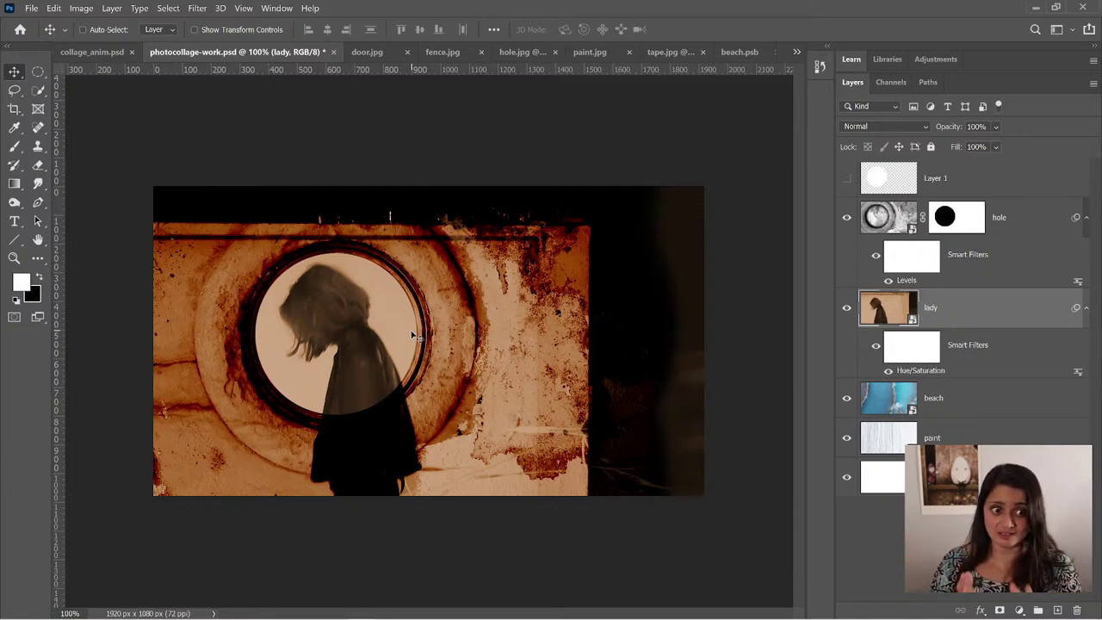
click(847, 178)
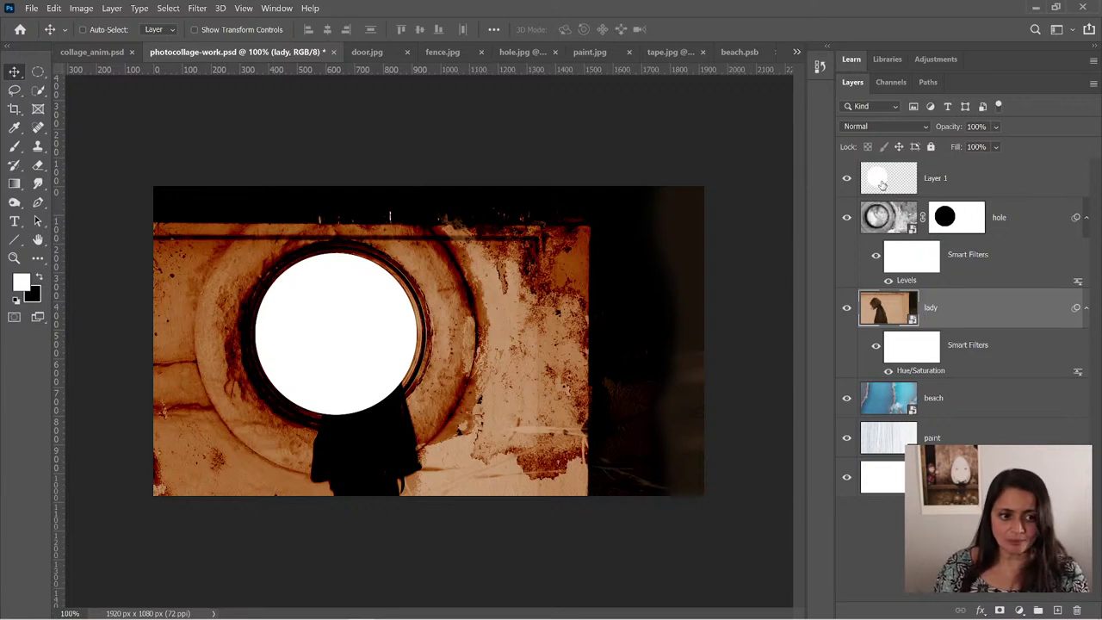
click(882, 183)
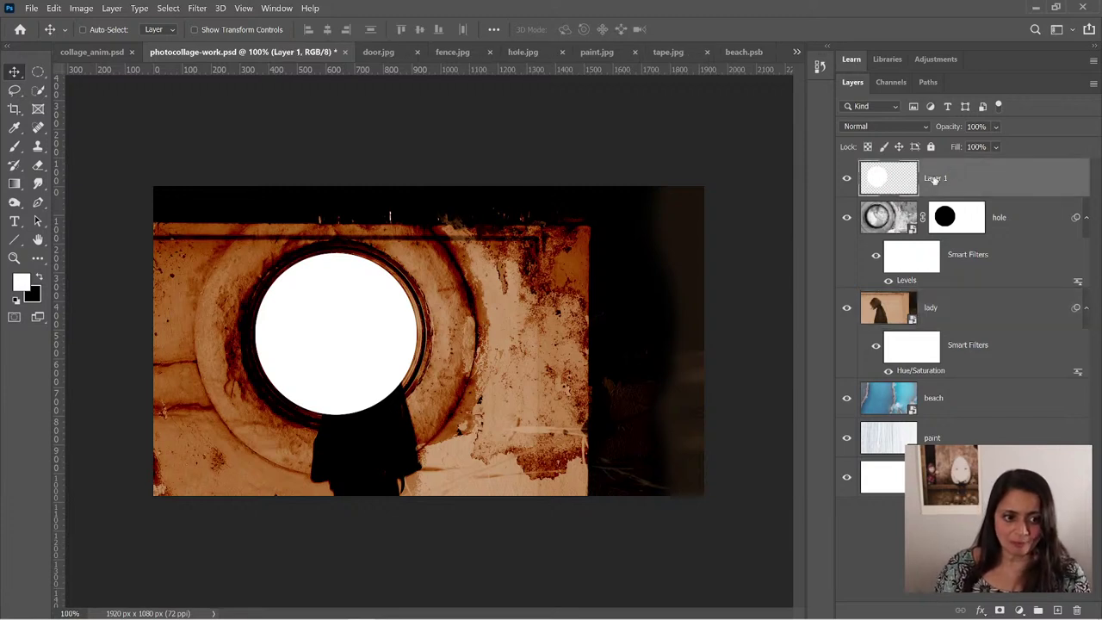
- Load Layer 1's circle as a selection, hide Layer 1, mask the lady layer, then view collage_anim.psd
ctrl+click(878, 180)
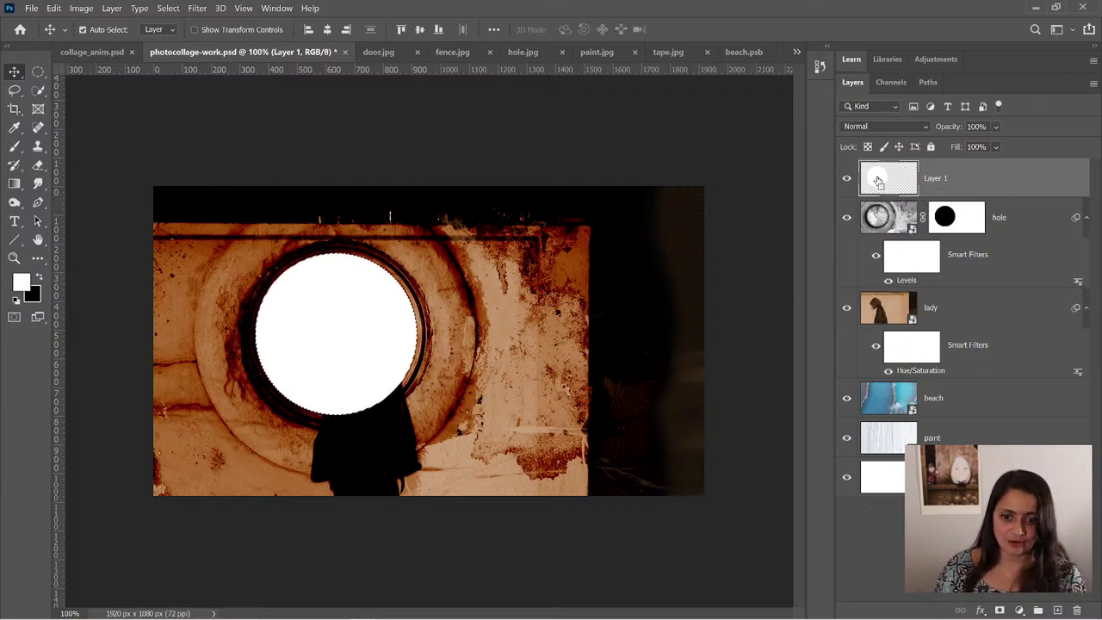
click(847, 178)
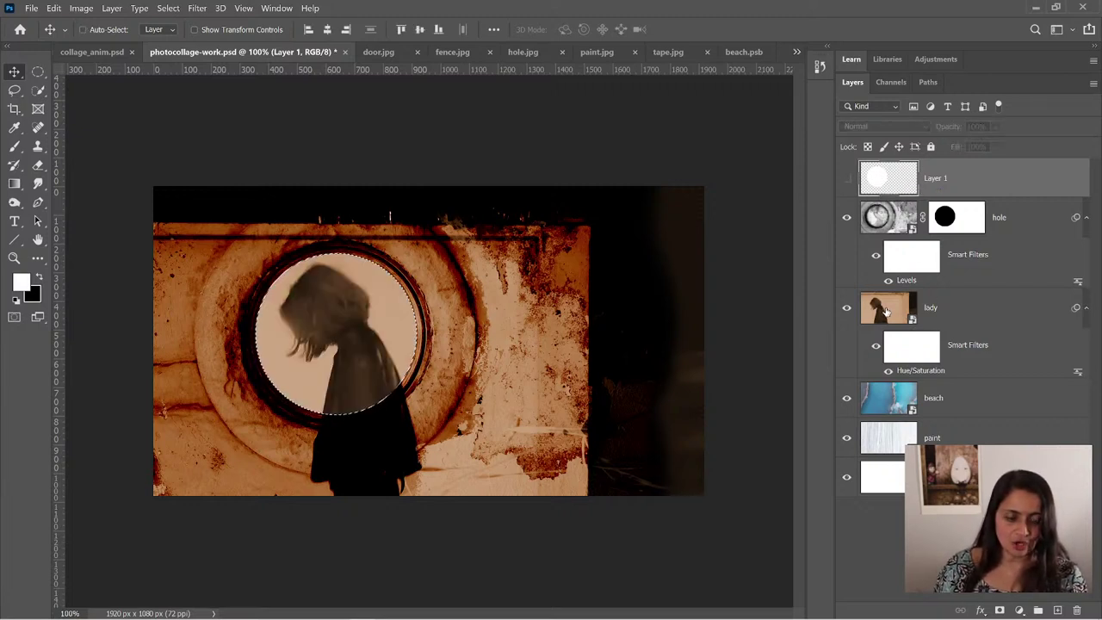
click(885, 312)
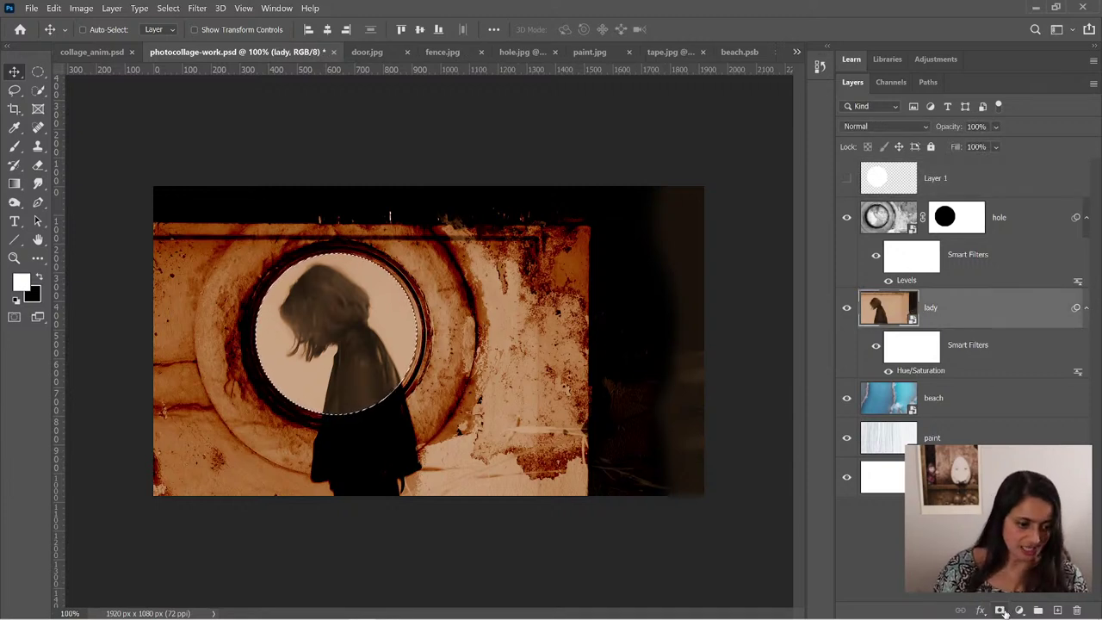
click(1000, 610)
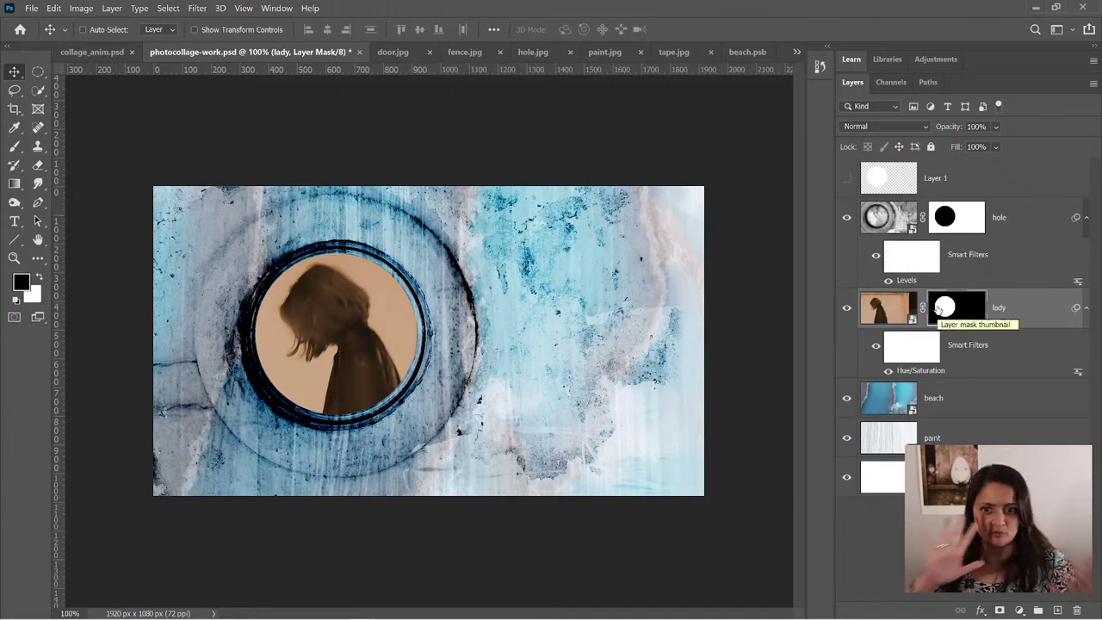
click(82, 52)
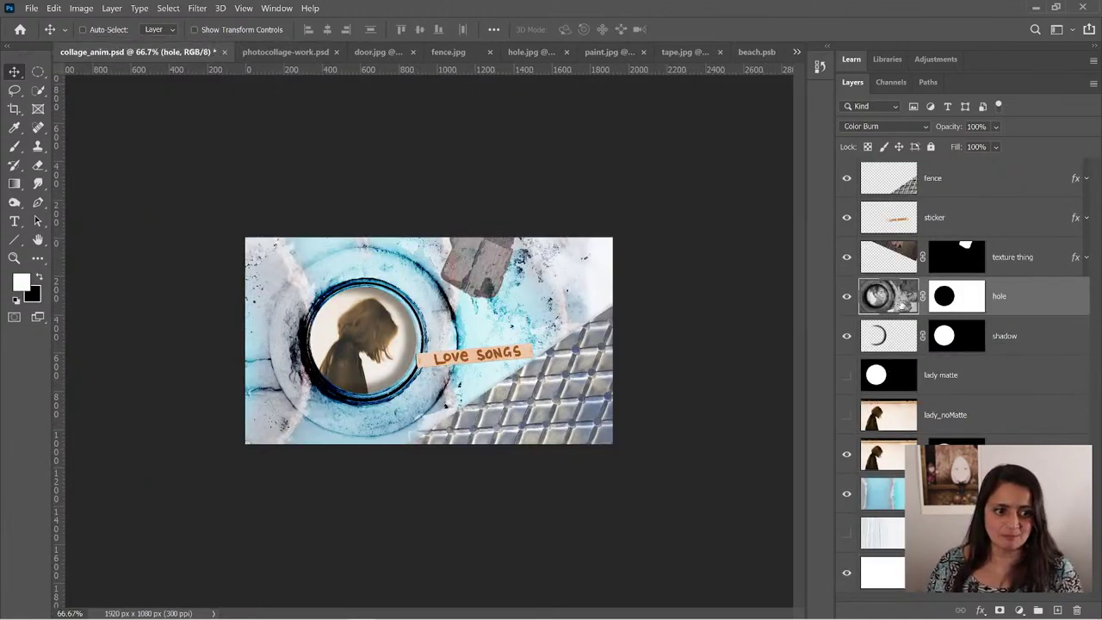
- Inspect the lady_fpo layer in collage_anim.psd, then return to photocollage-work.psd
click(892, 461)
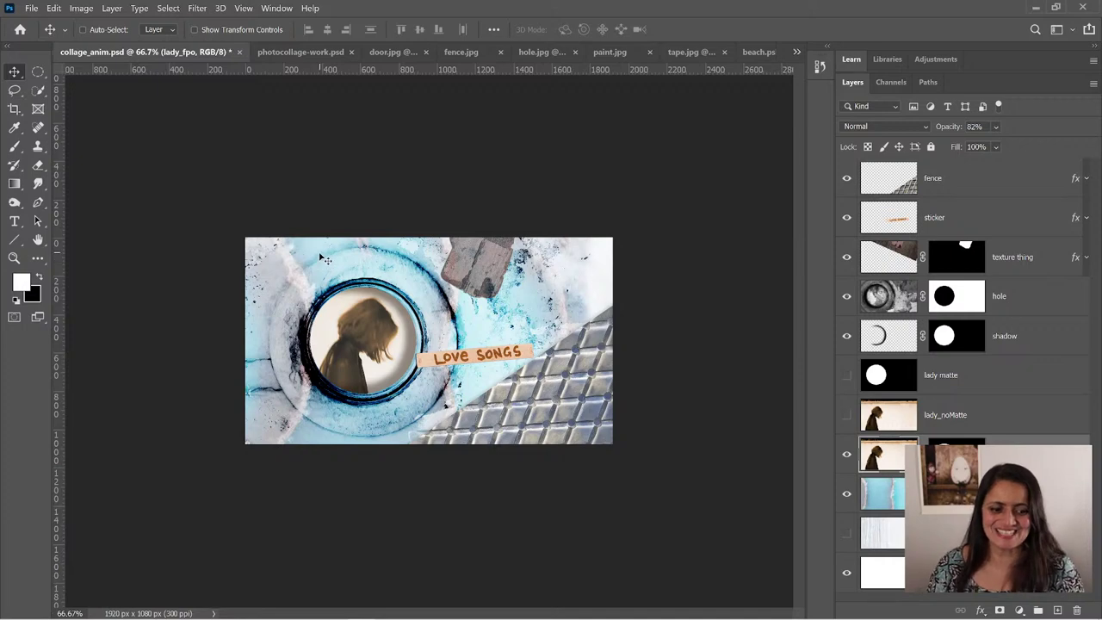
click(294, 51)
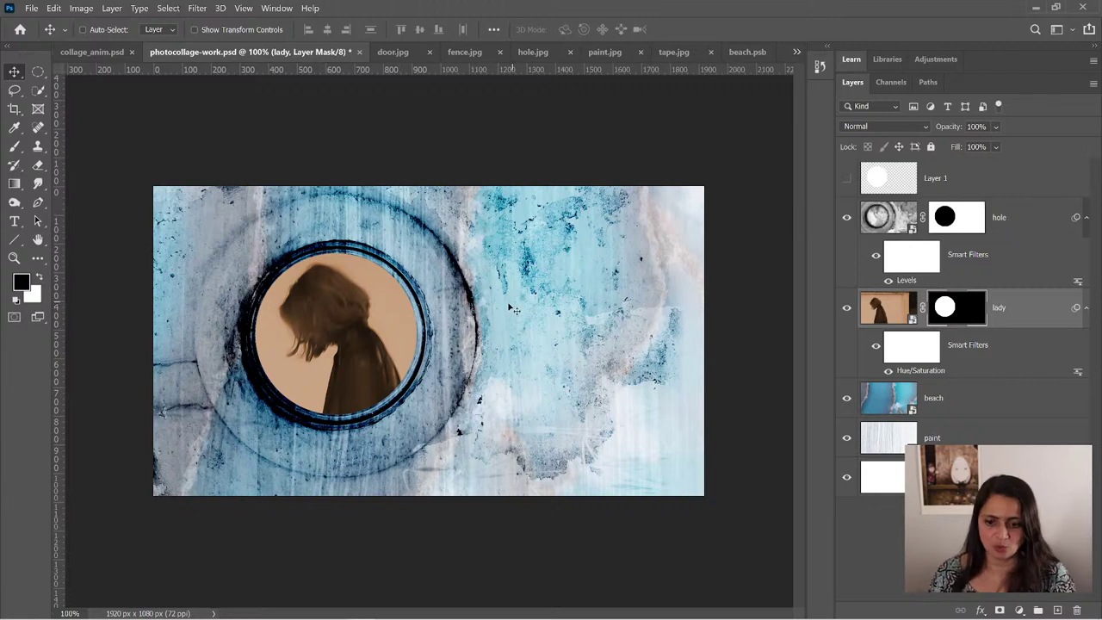
- Switch between the lady layer's mask and photo, ending with the photo targeted
click(896, 315)
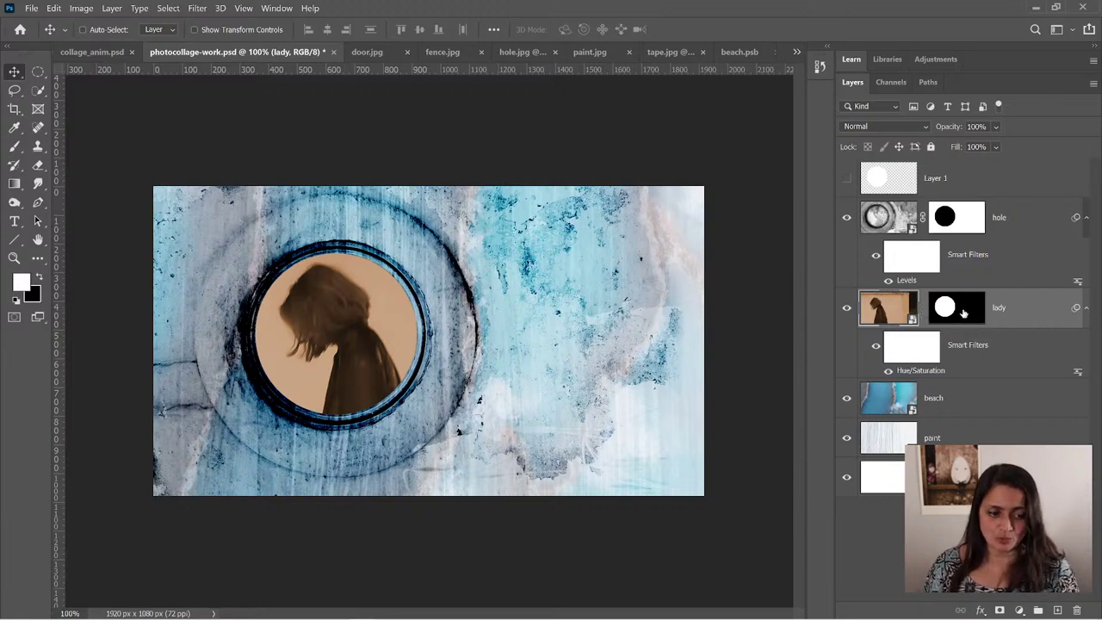
click(967, 313)
click(897, 314)
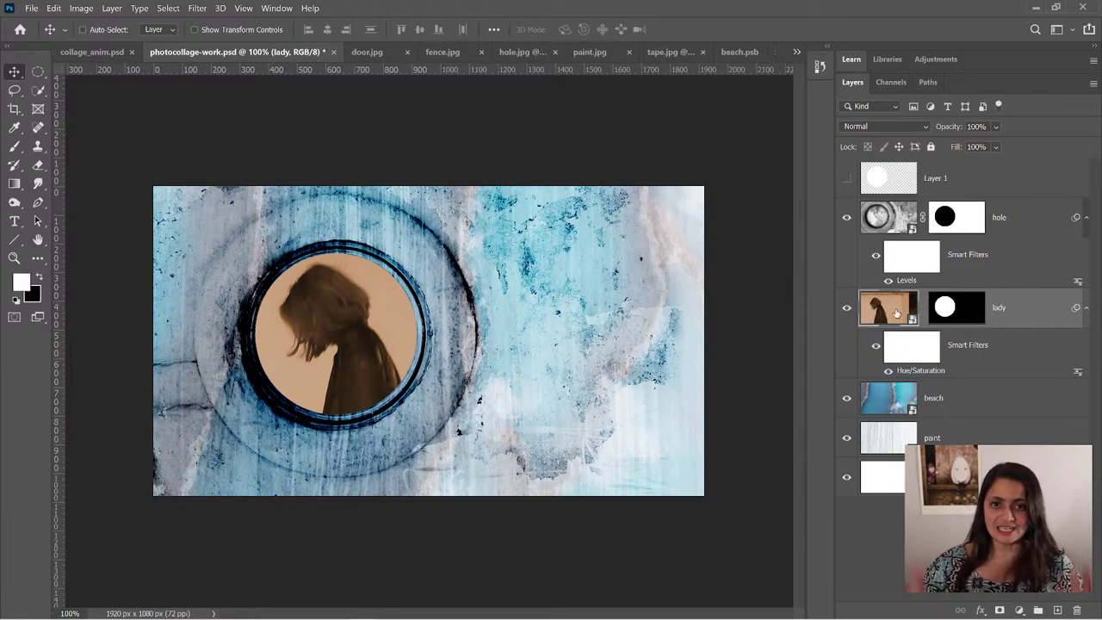
click(953, 306)
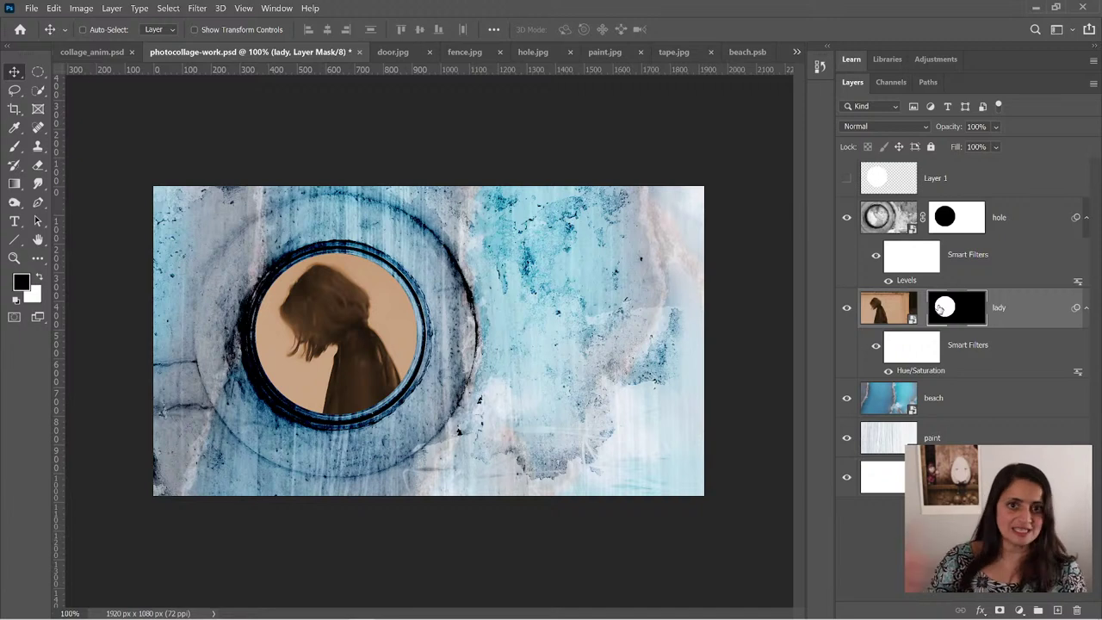
click(885, 316)
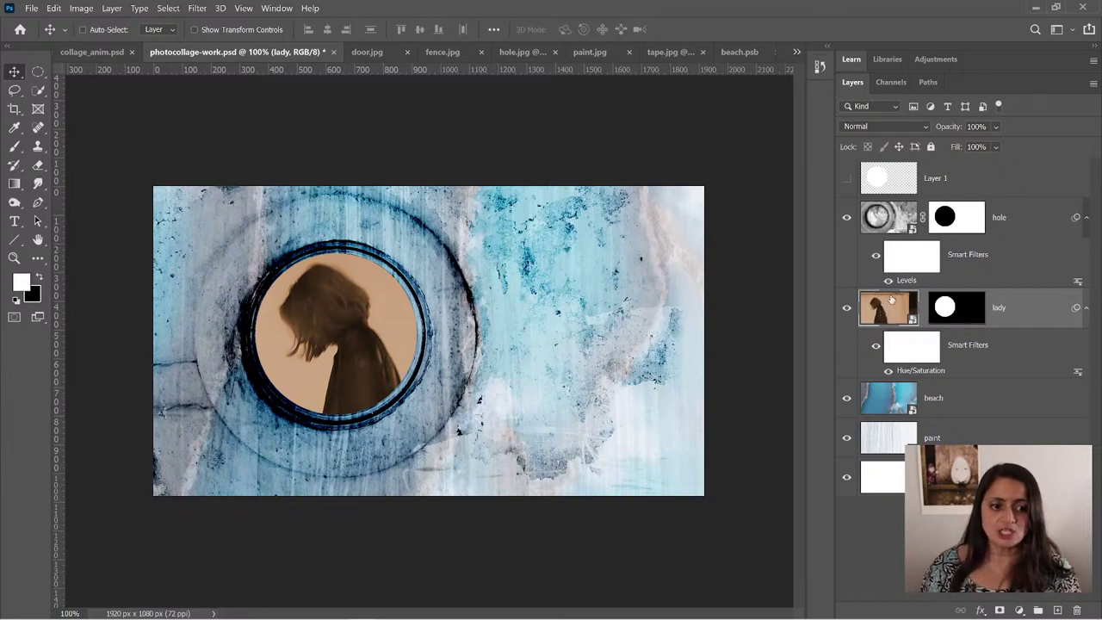
- Flip the lady photo horizontally and slide it left inside the fixed circle mask
click(55, 9)
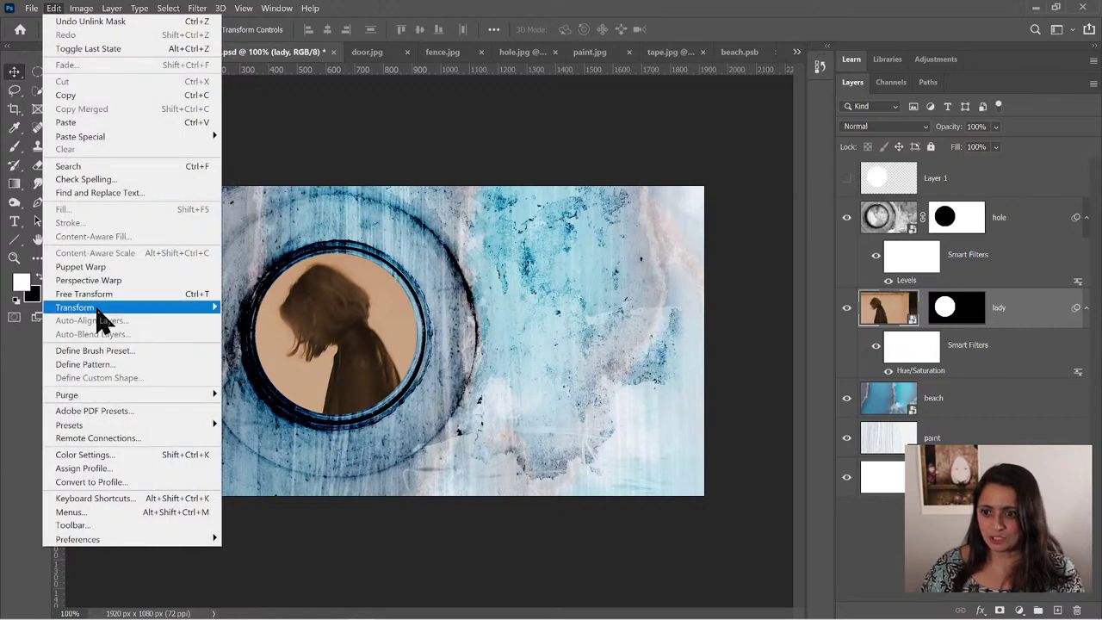
mouse_move(185, 308)
click(296, 509)
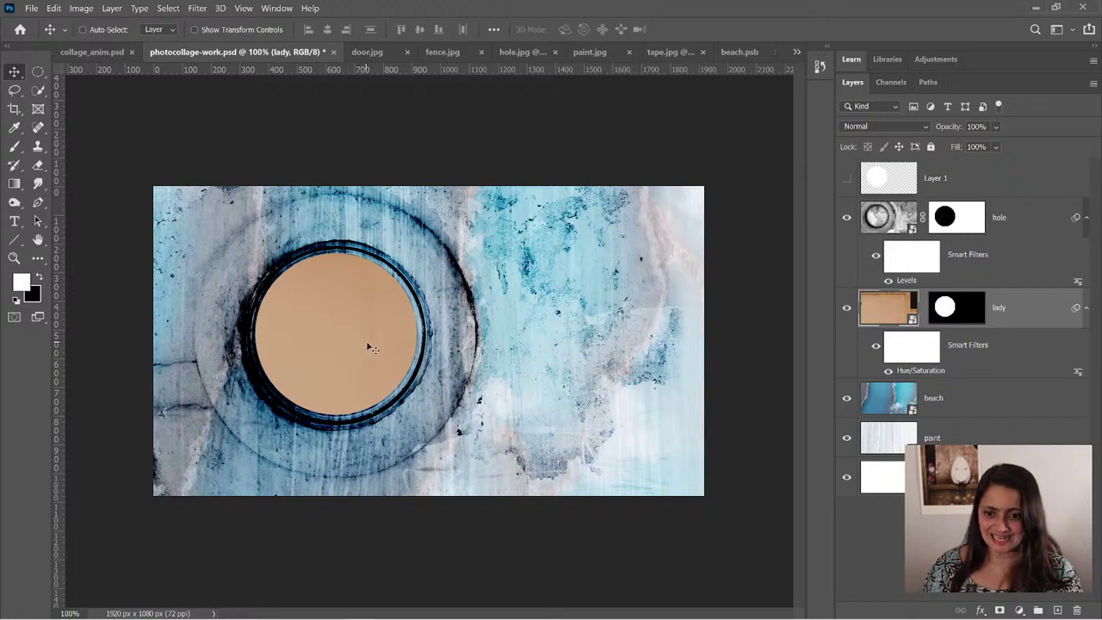
drag(379, 347, 576, 353)
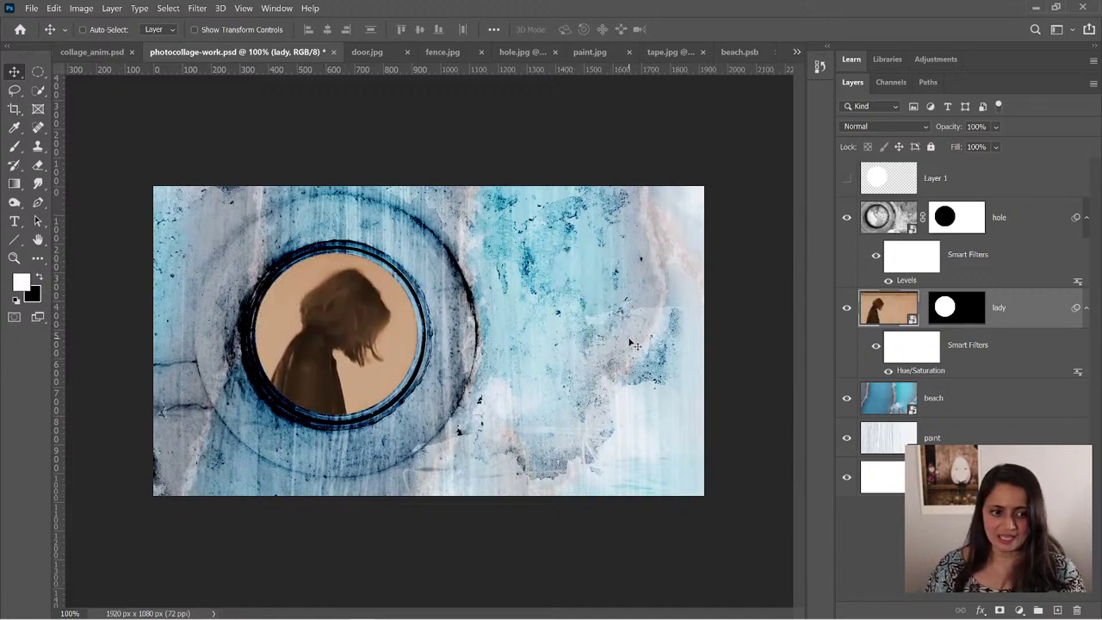
- Raise the lady's Hue/Saturation filter Lightness from +8 to +14
double_click(918, 371)
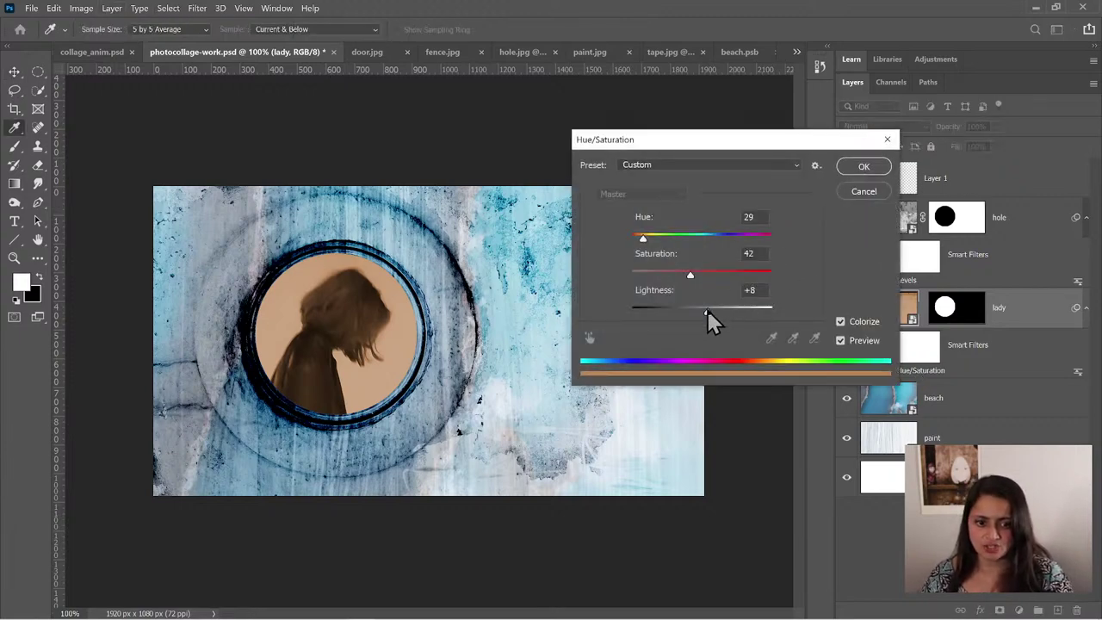
drag(708, 312, 451, 342)
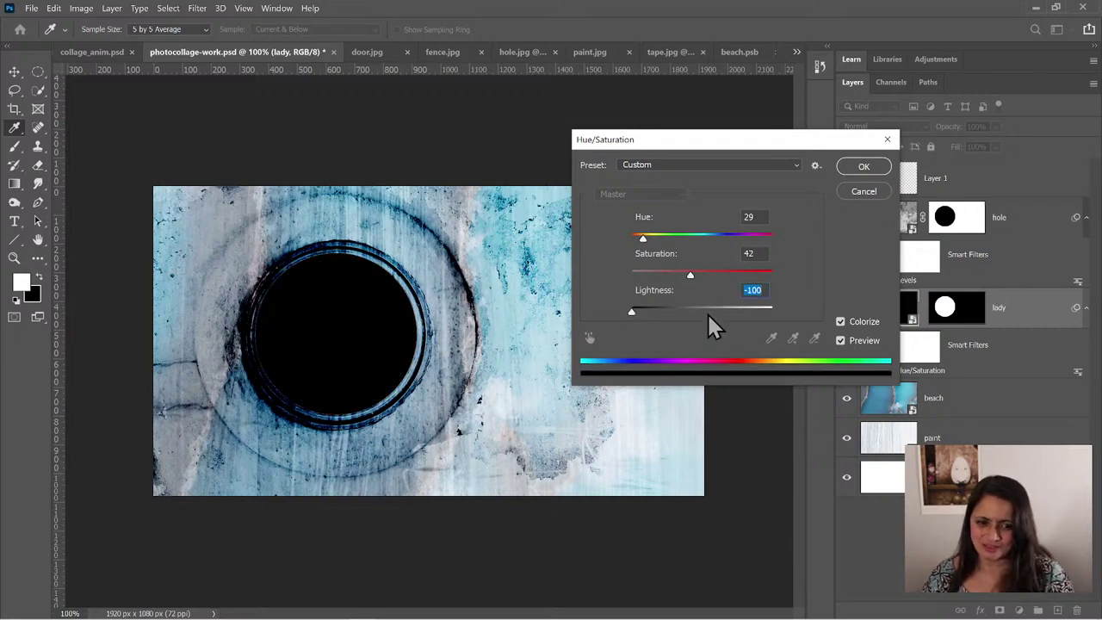
mouse_move(711, 325)
mouse_down()
mouse_move(731, 320)
mouse_move(712, 312)
mouse_up()
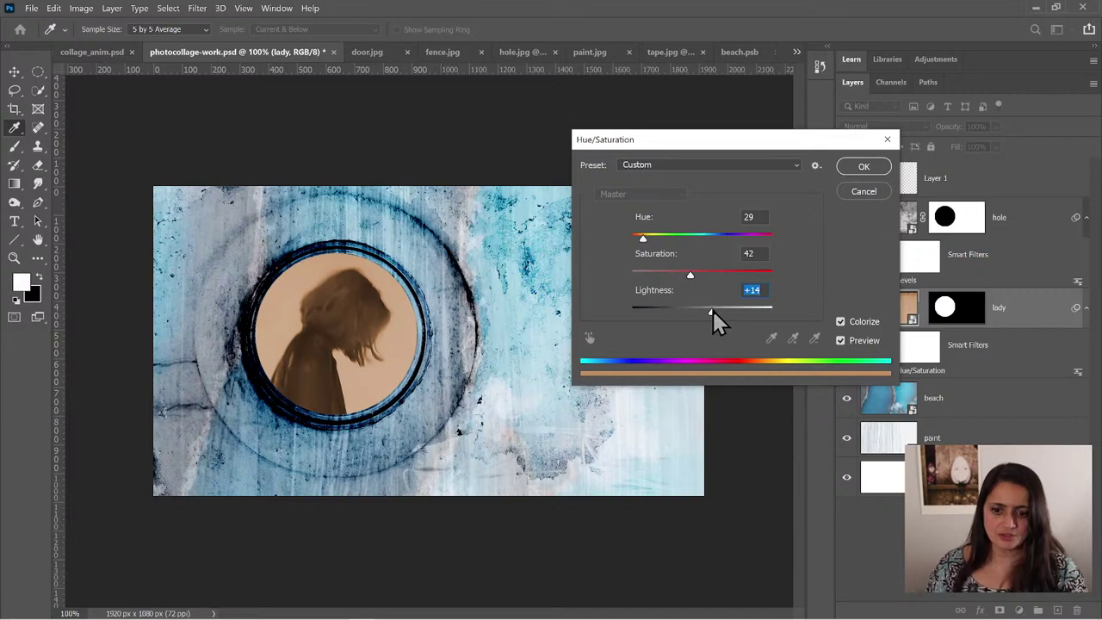
click(857, 170)
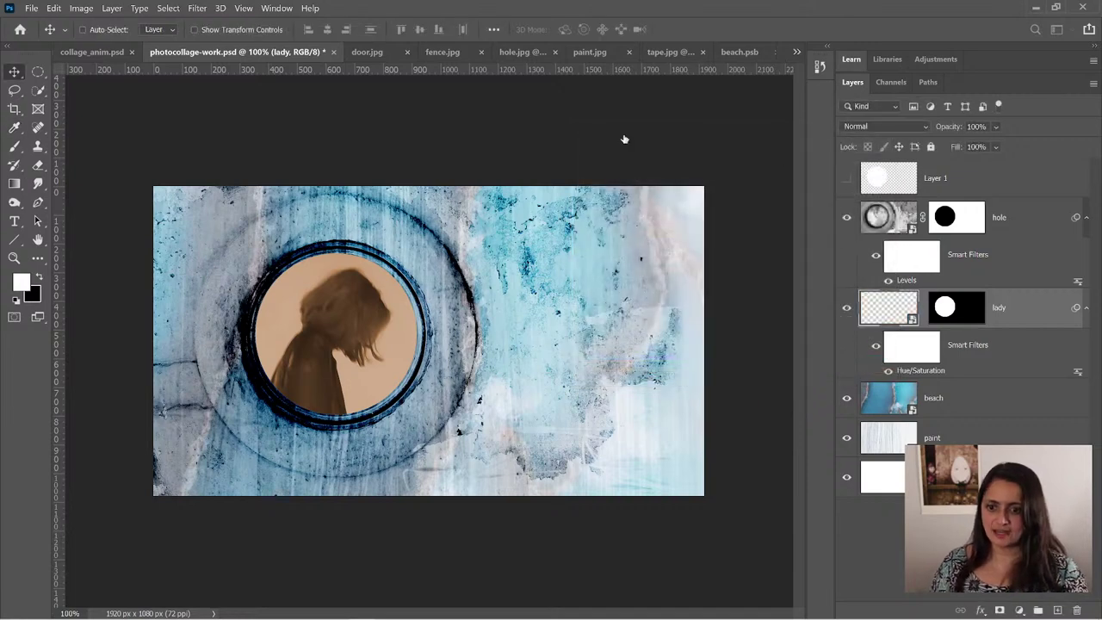
click(86, 10)
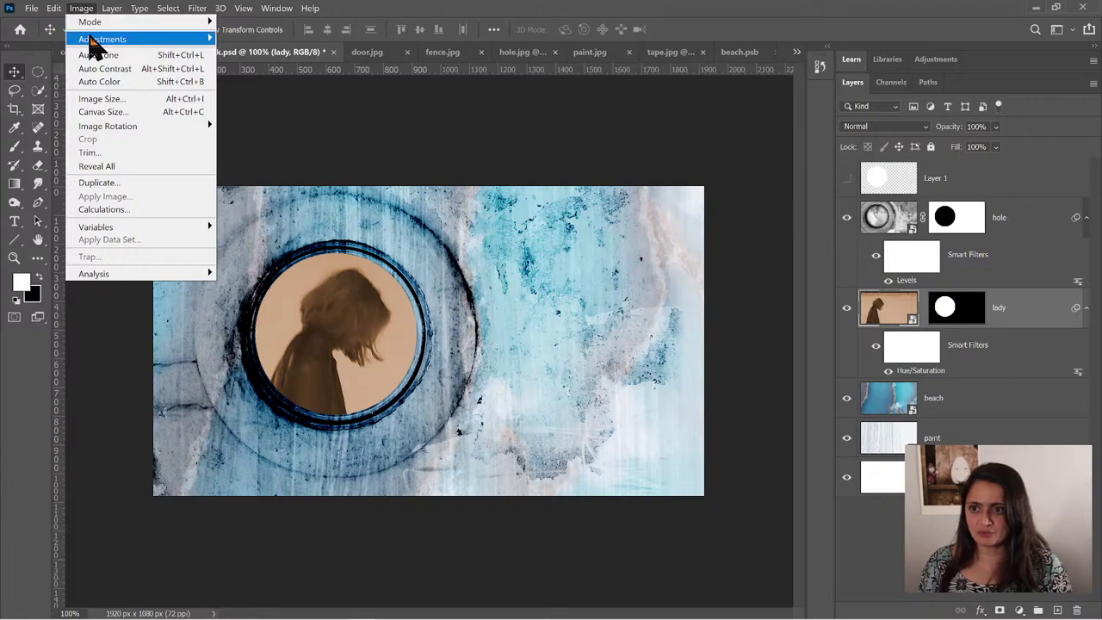
- Add a Levels smart filter to the lady layer with midtone gamma 1.46
mouse_move(91, 40)
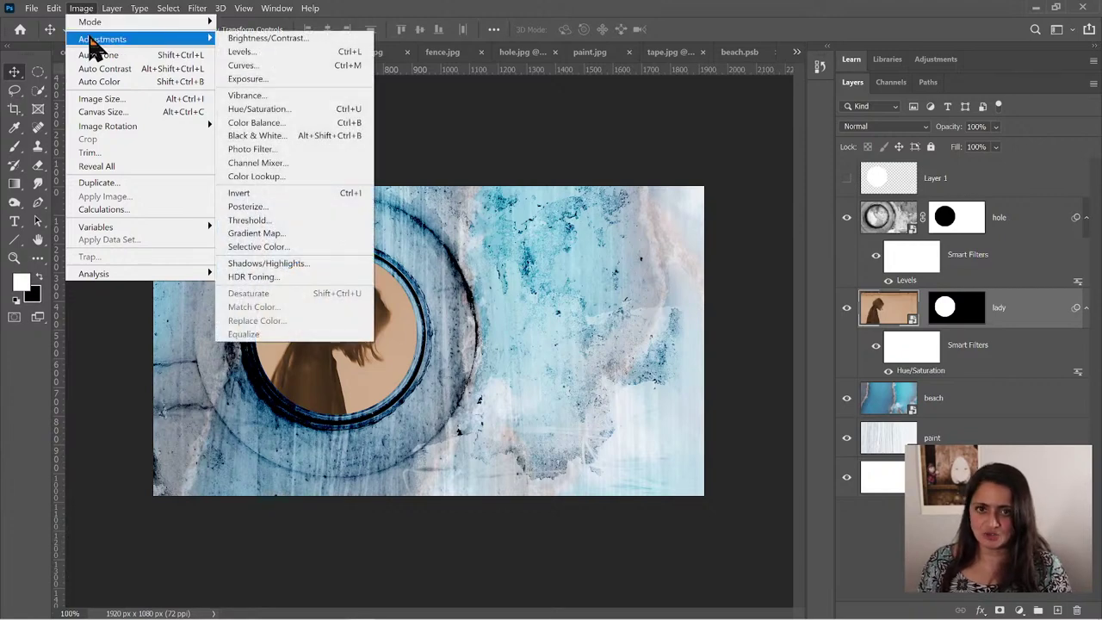
key(Escape)
click(81, 9)
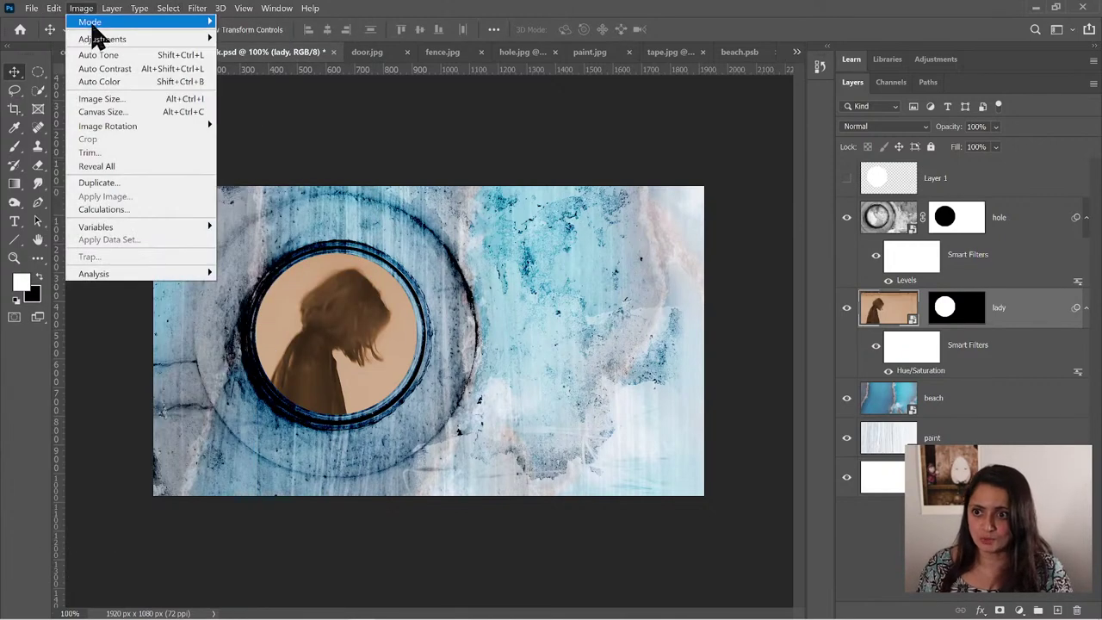
mouse_move(99, 40)
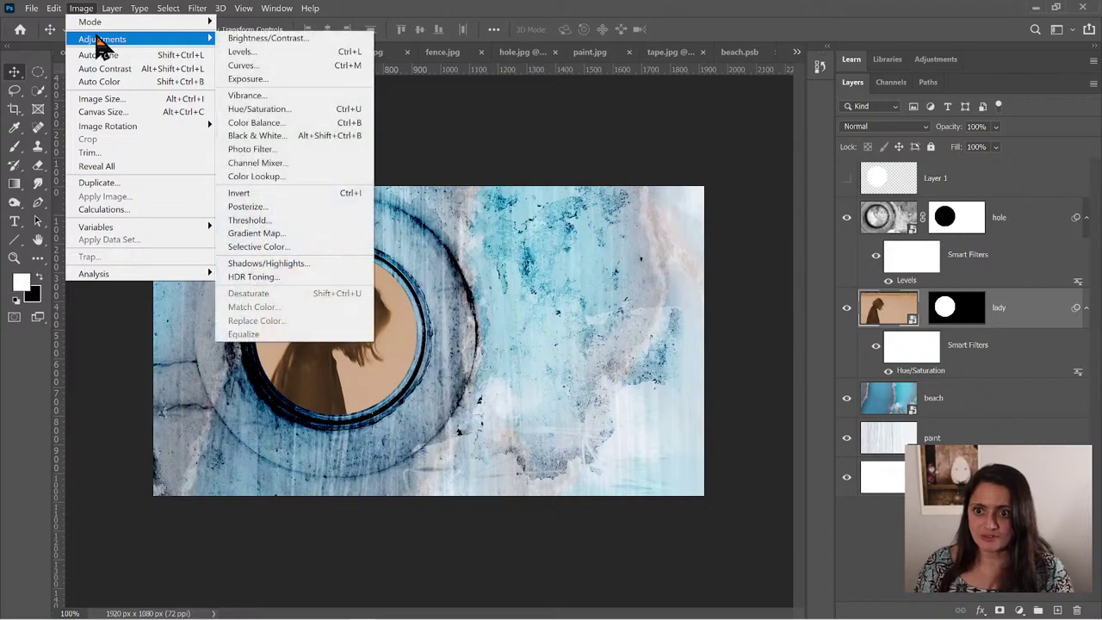
click(238, 53)
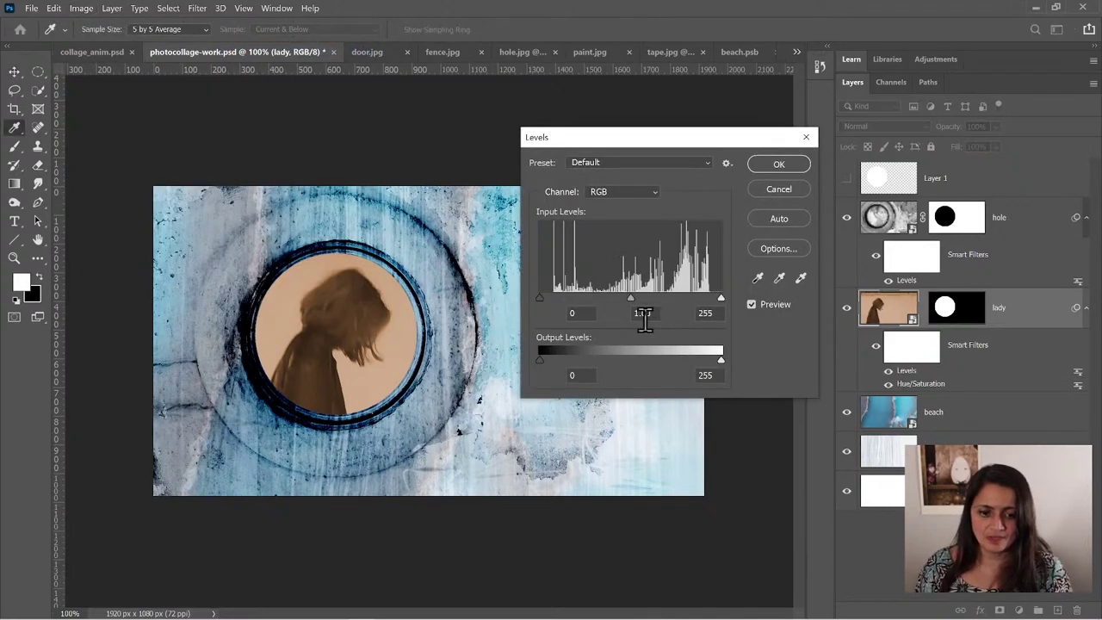
drag(628, 302, 606, 298)
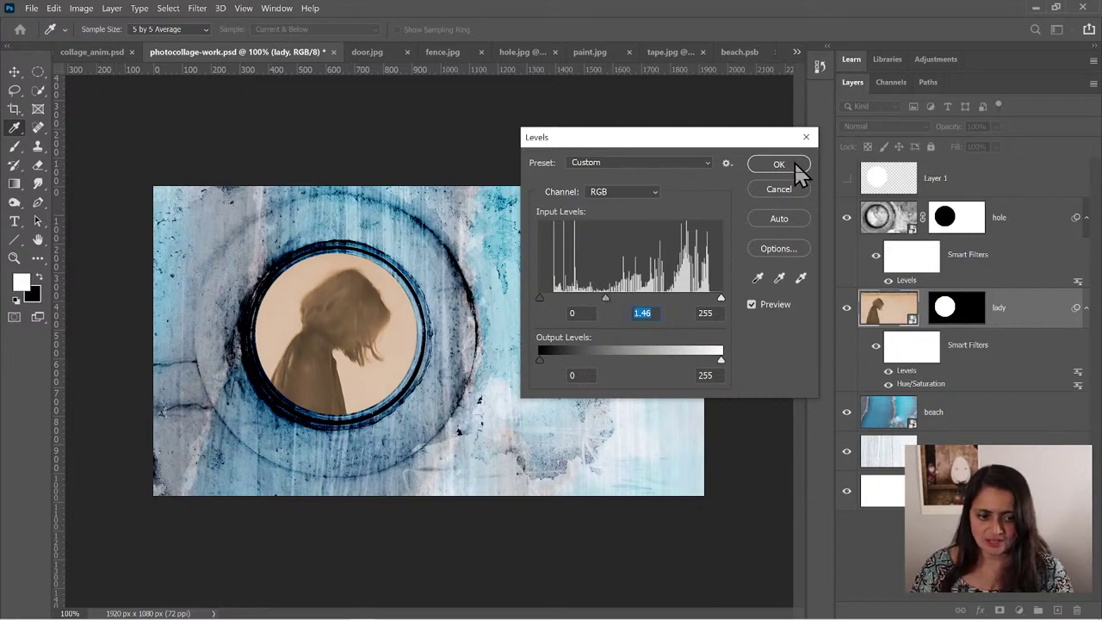
click(795, 165)
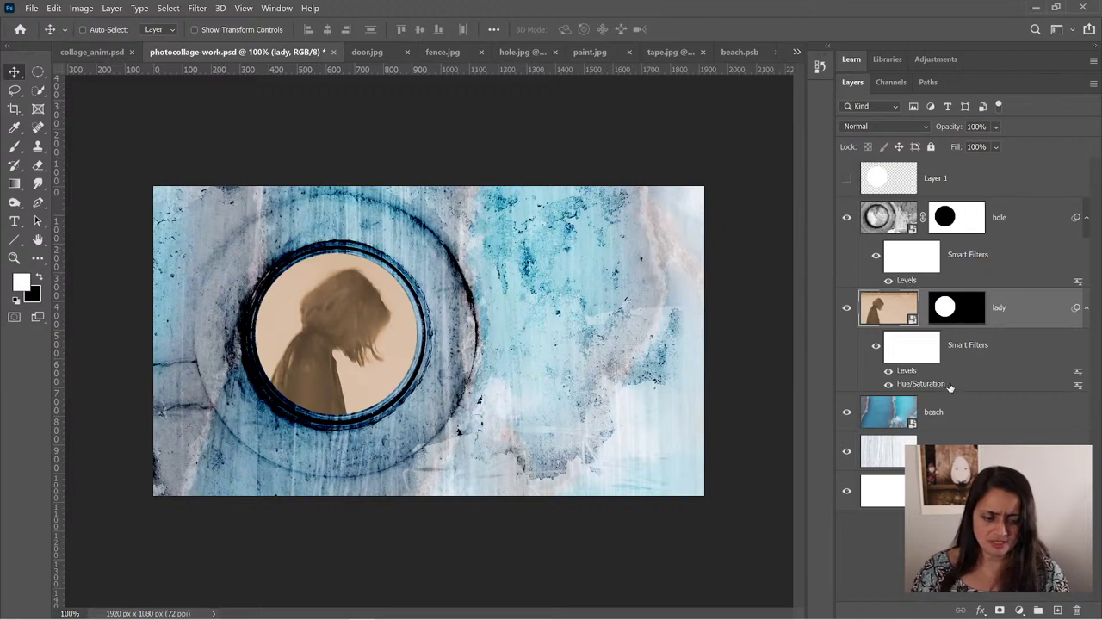
- Change the lady's Levels filter input levels to 20, 1.54 and 230
double_click(909, 371)
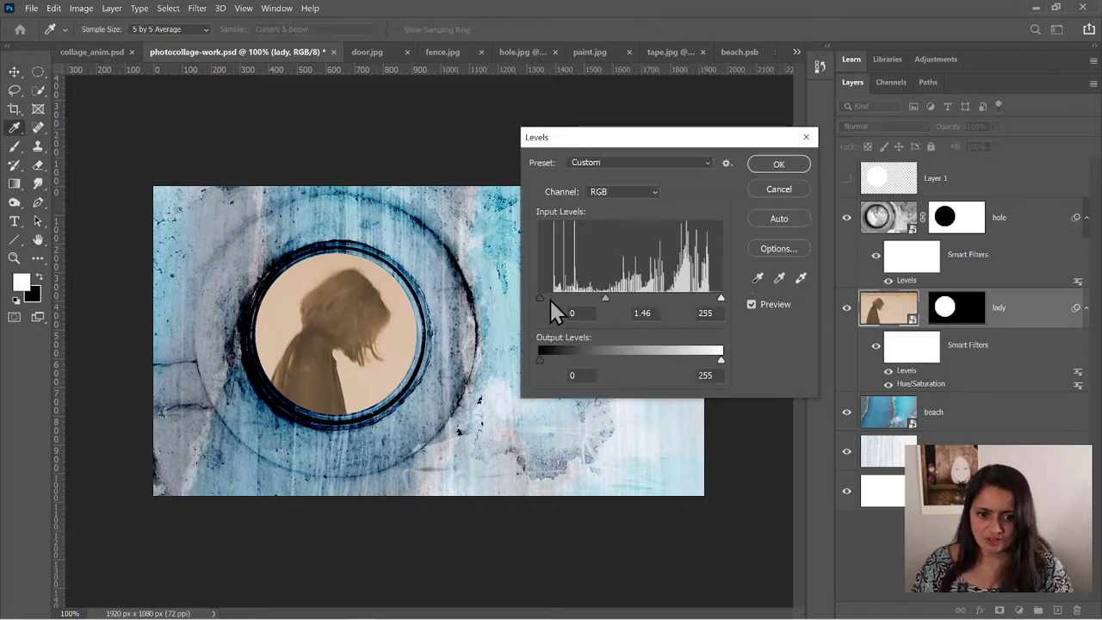
drag(541, 298, 551, 298)
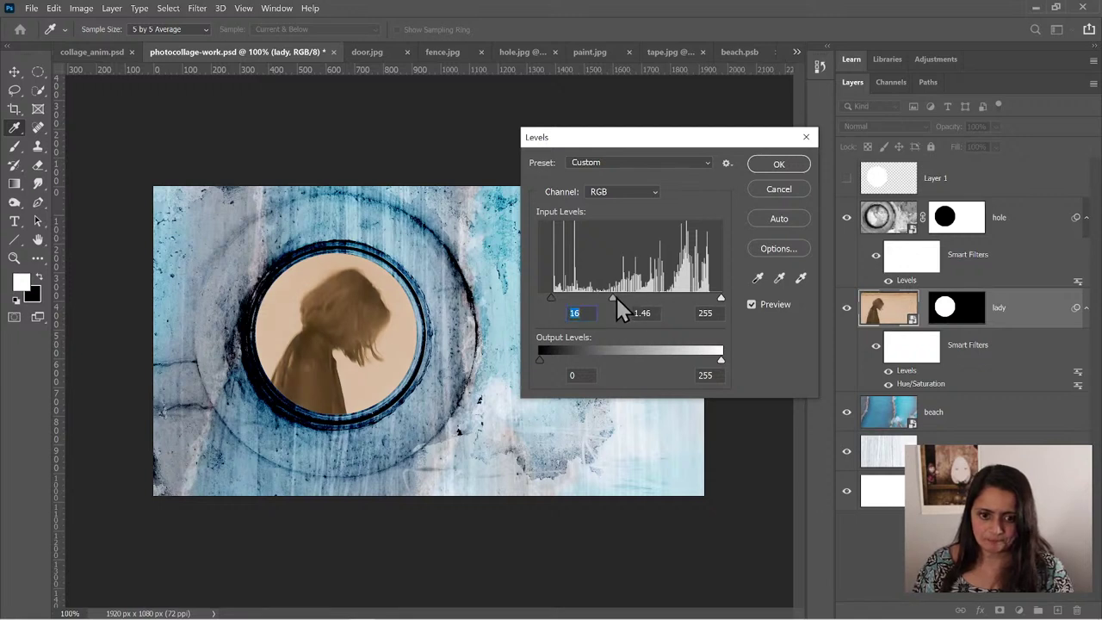
mouse_move(610, 296)
mouse_down()
mouse_move(552, 297)
mouse_move(608, 295)
mouse_up()
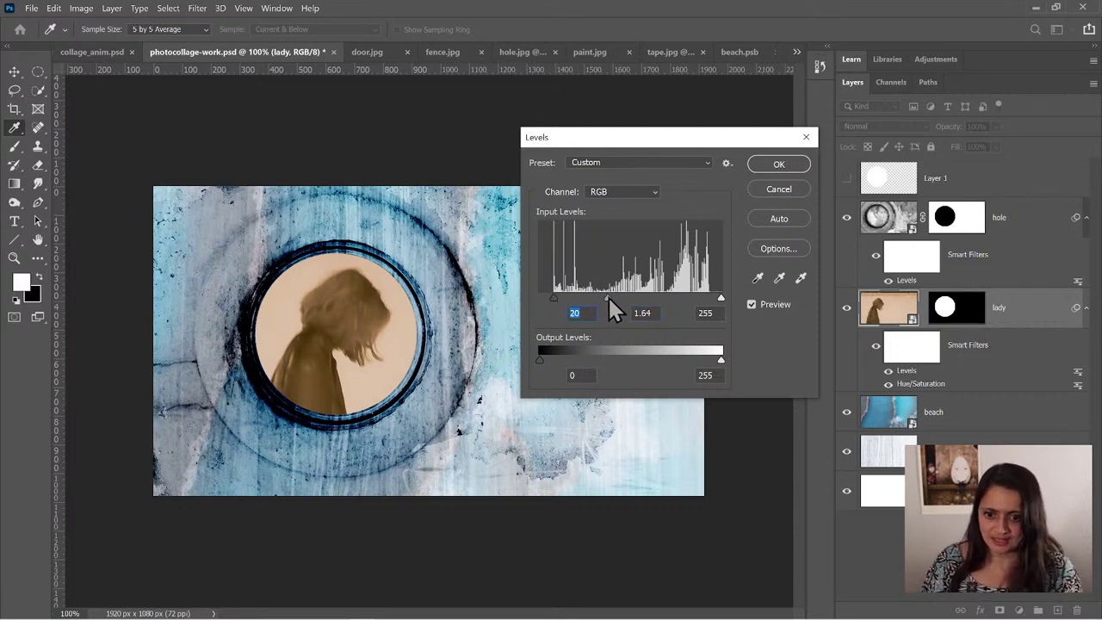
click(608, 295)
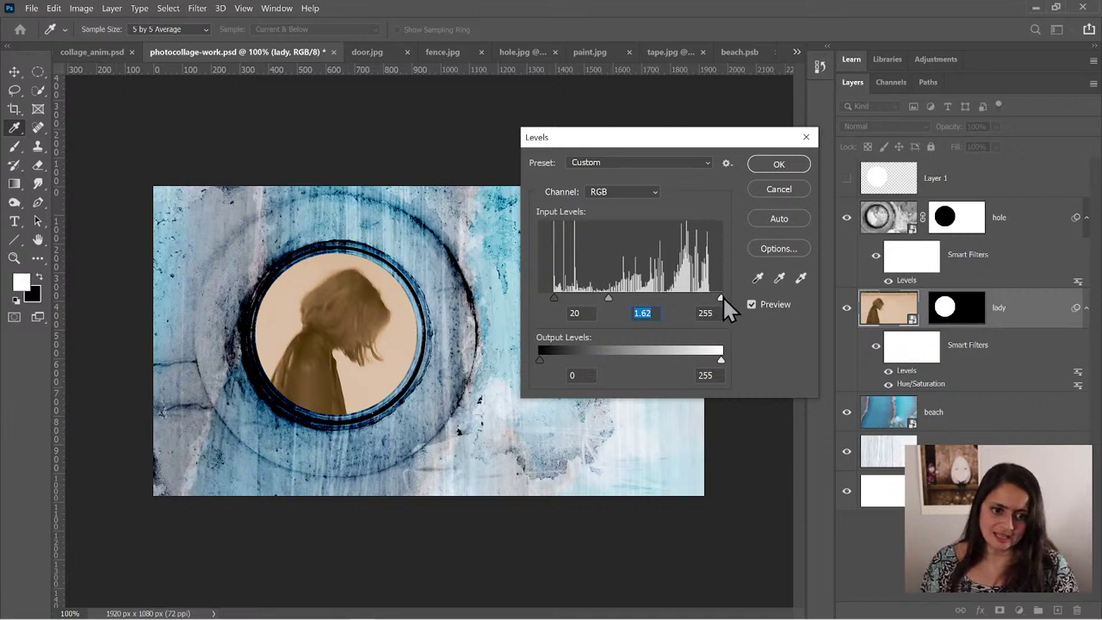
drag(722, 297, 704, 297)
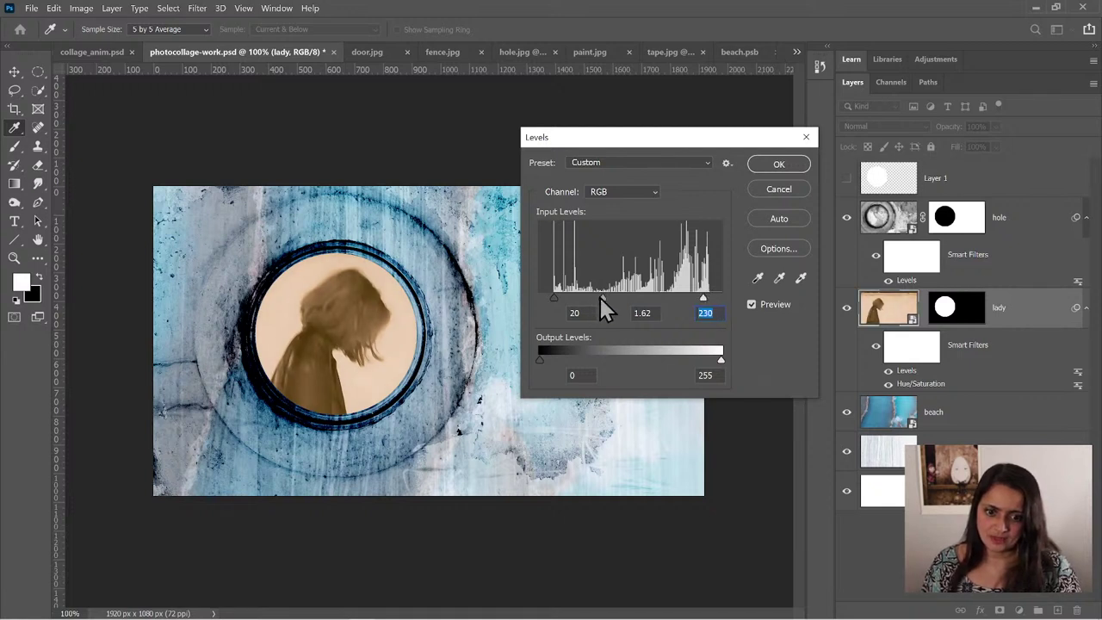
drag(602, 296, 606, 296)
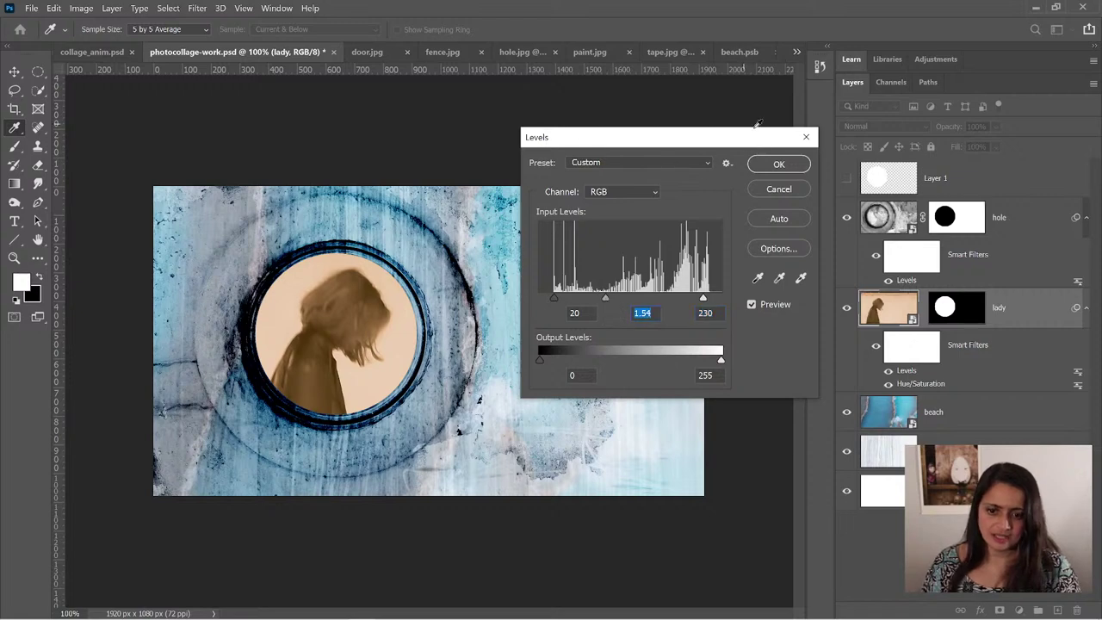
click(793, 166)
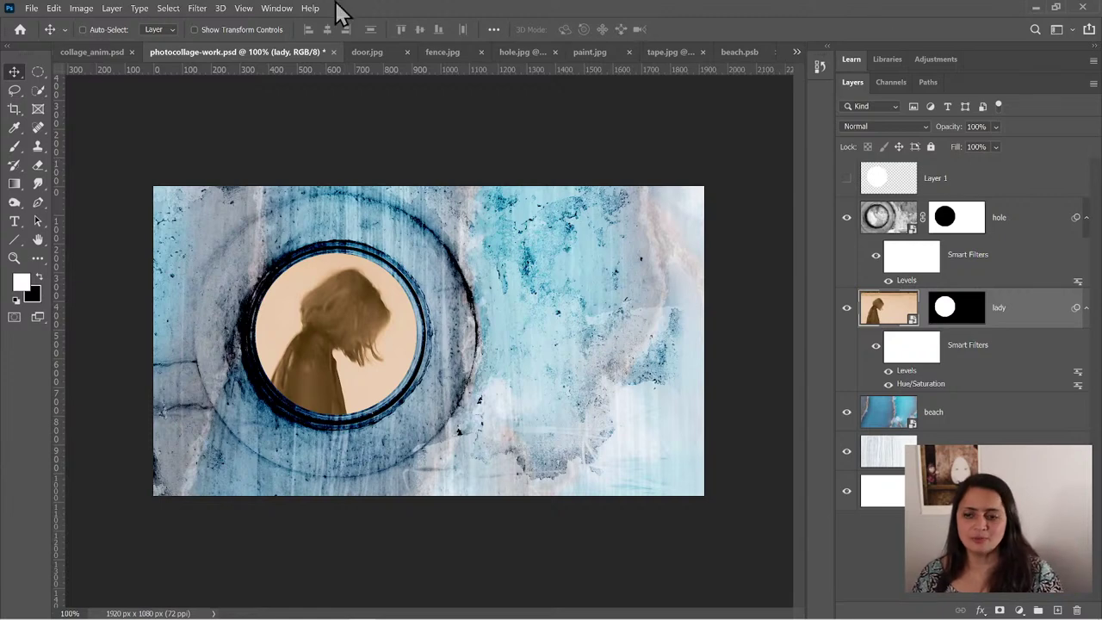
click(86, 52)
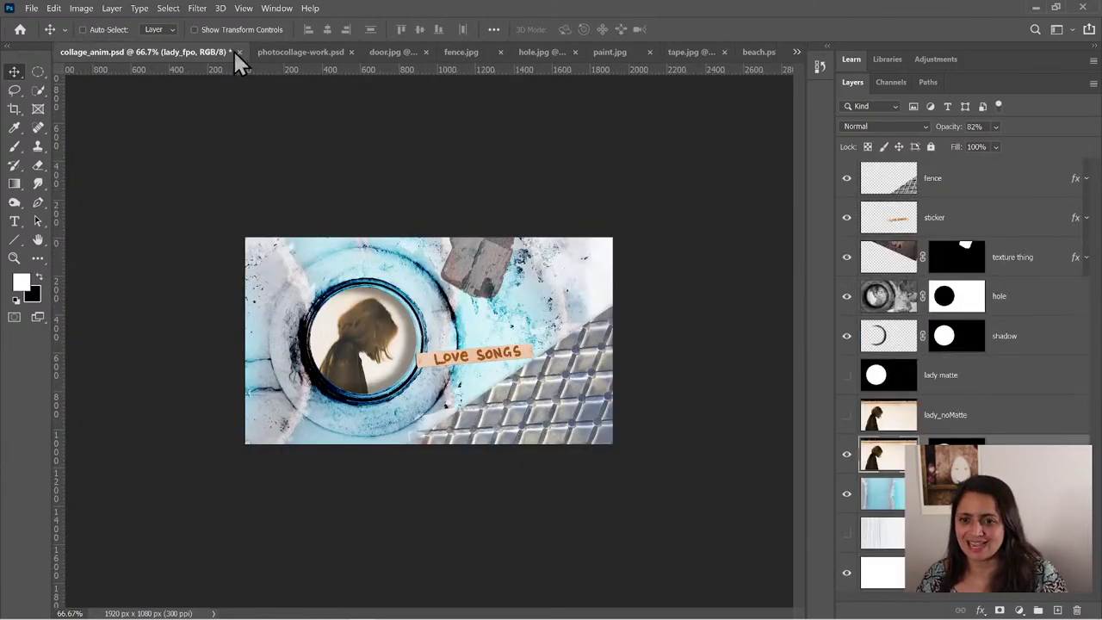
click(287, 51)
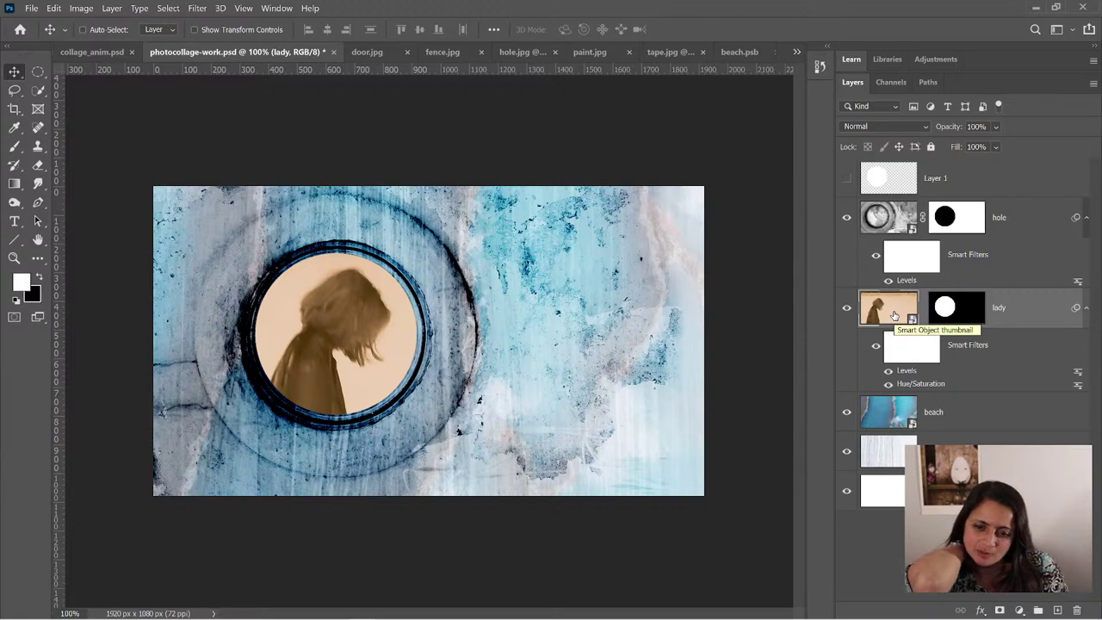
- Compare the lady's Hue/Saturation smart filter off and on, and try moving it above Levels
click(889, 384)
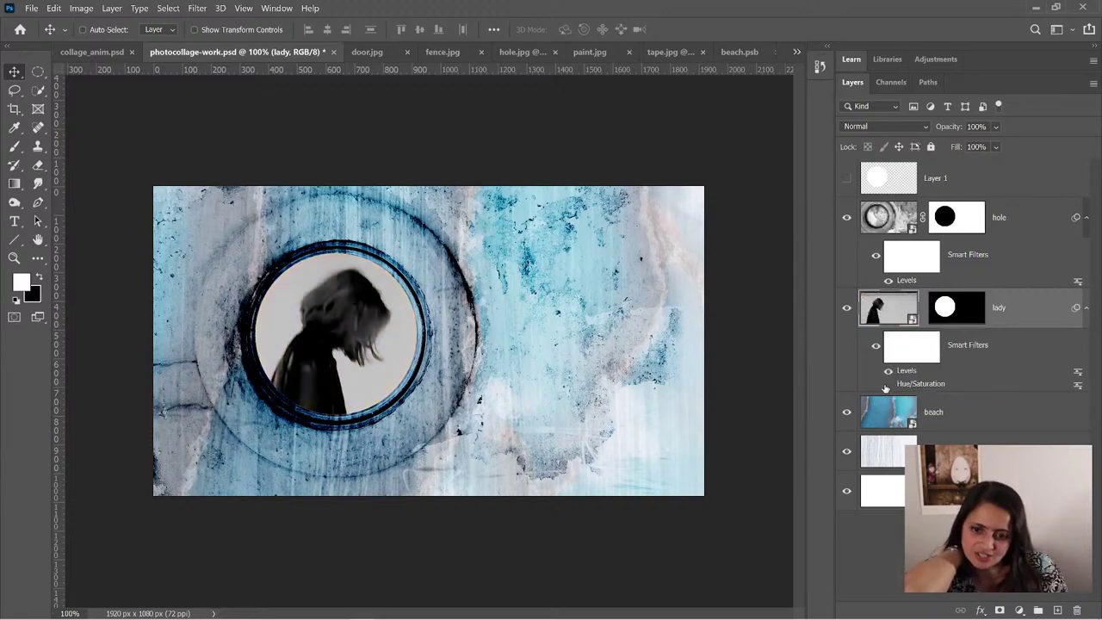
click(888, 384)
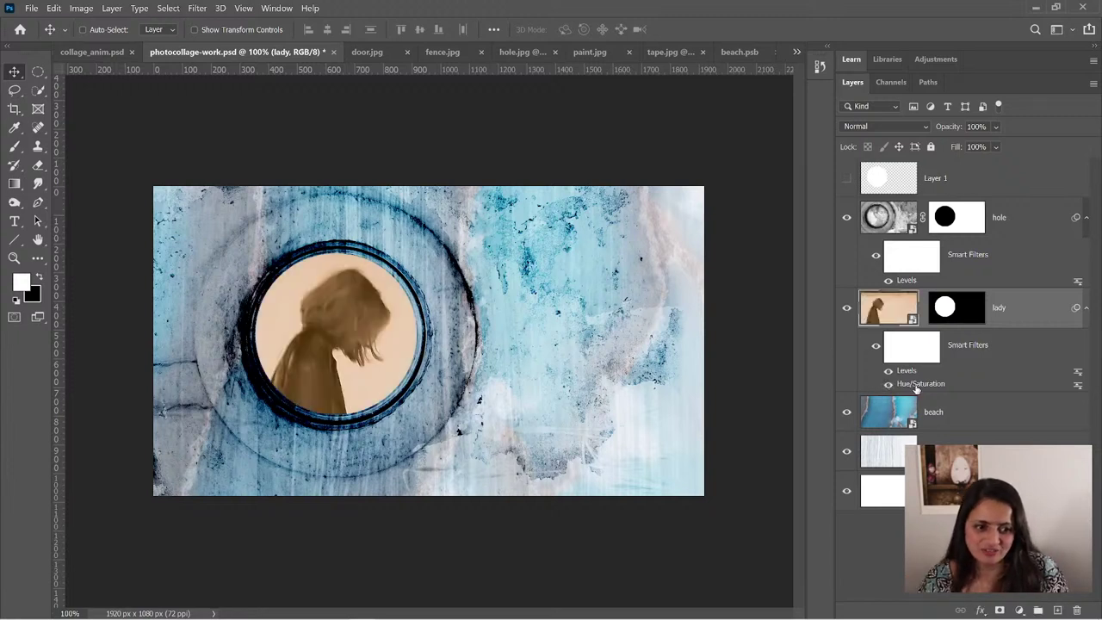
mouse_move(917, 385)
mouse_down()
mouse_move(917, 357)
mouse_move(918, 367)
mouse_up()
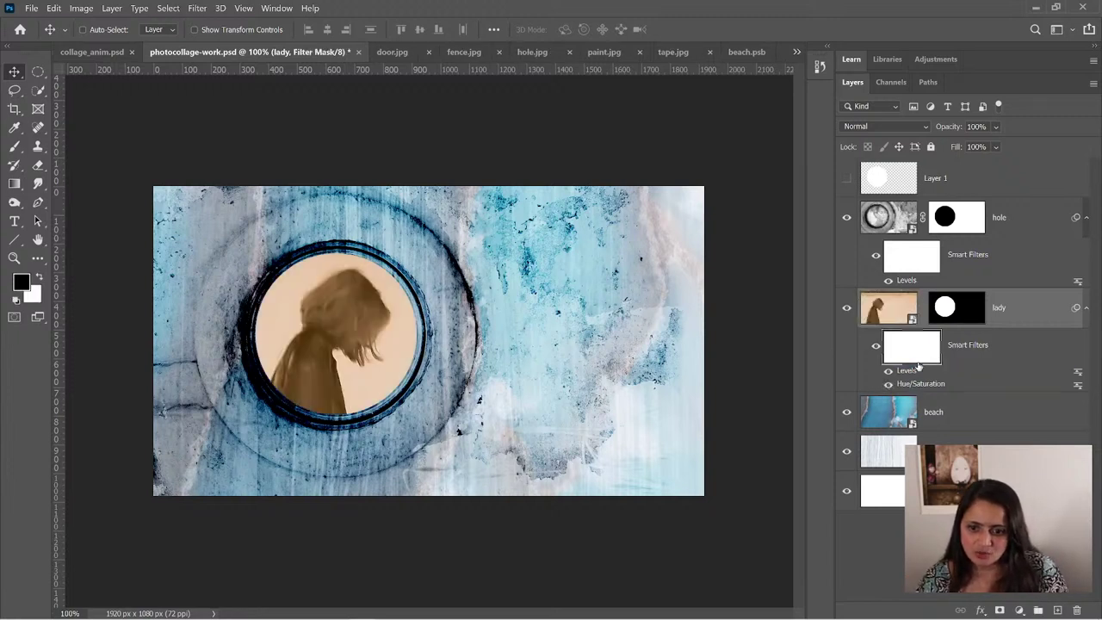
click(915, 373)
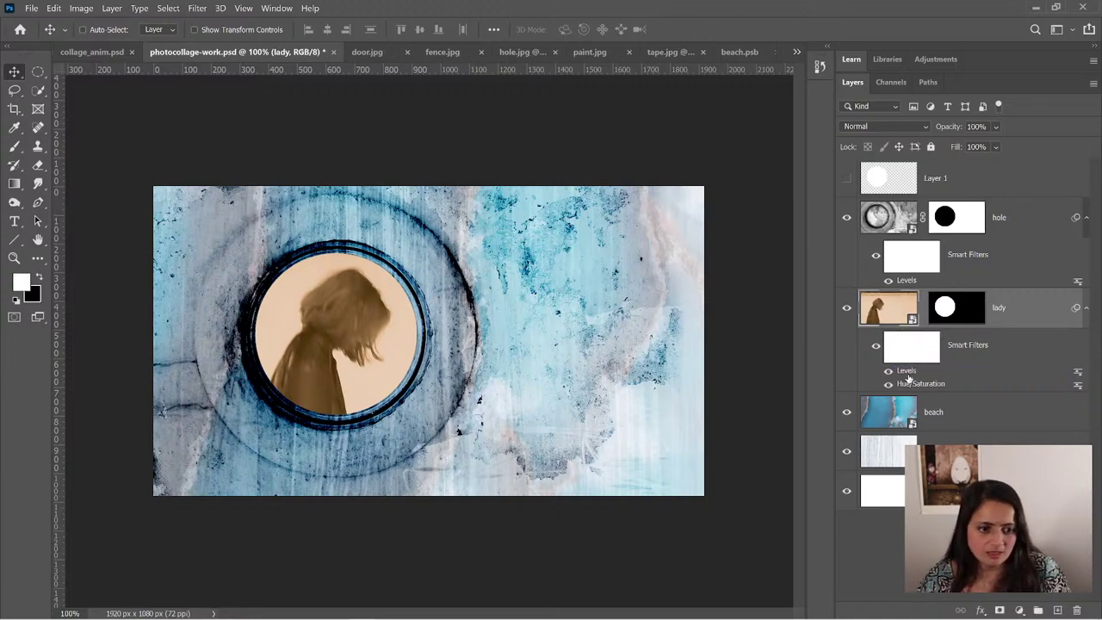
- Darken the lady's Levels midtones slightly, then reopen Hue/Saturation and move its preview warning aside
double_click(906, 371)
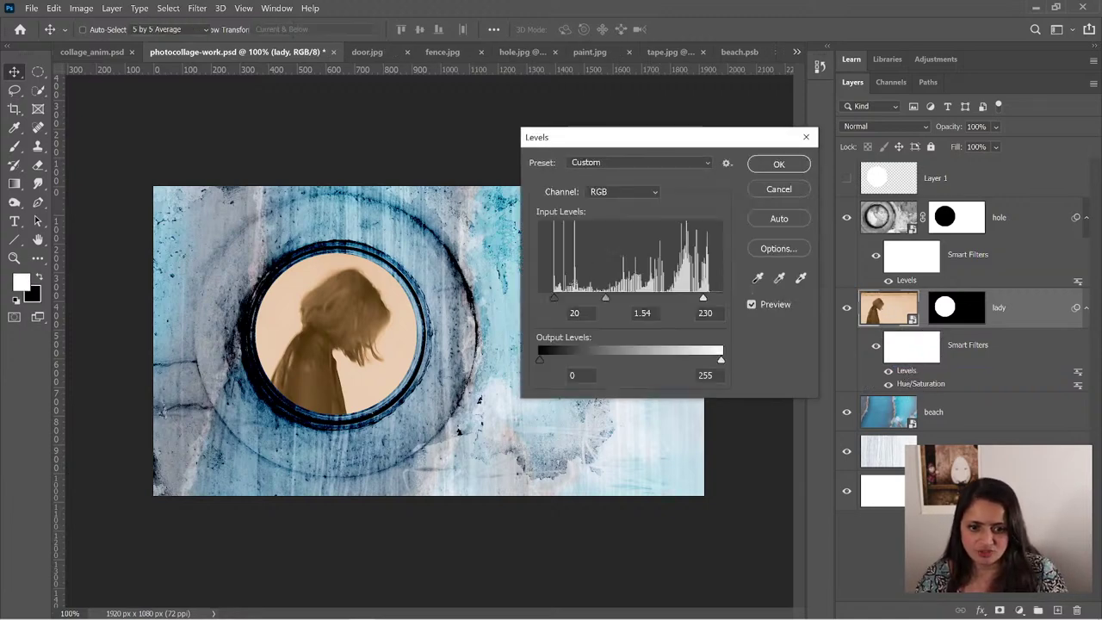
drag(611, 298, 617, 297)
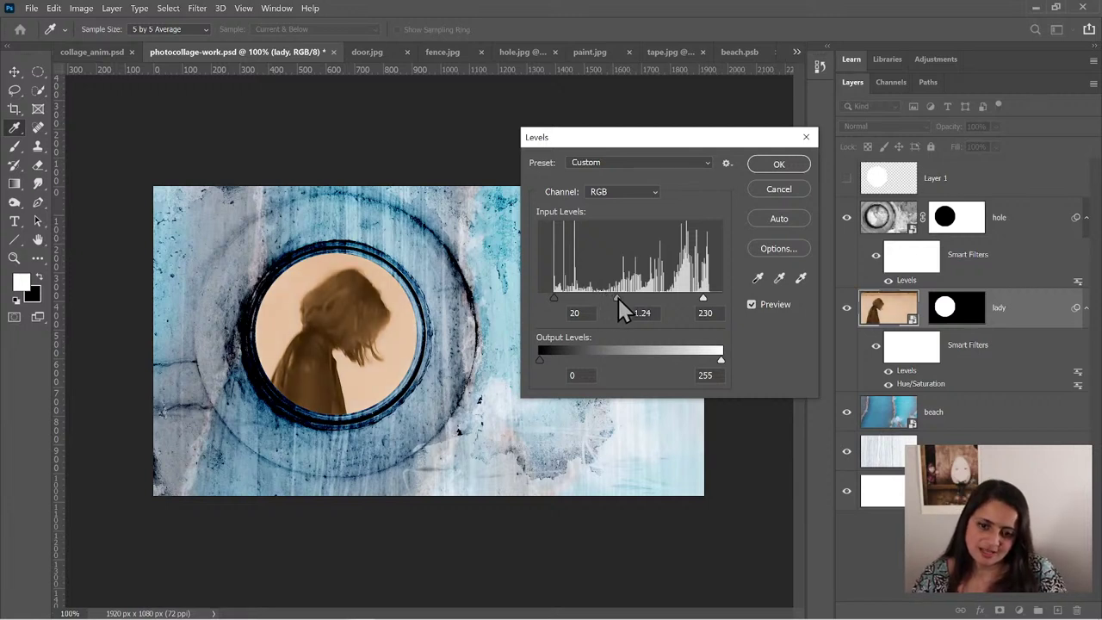
click(771, 165)
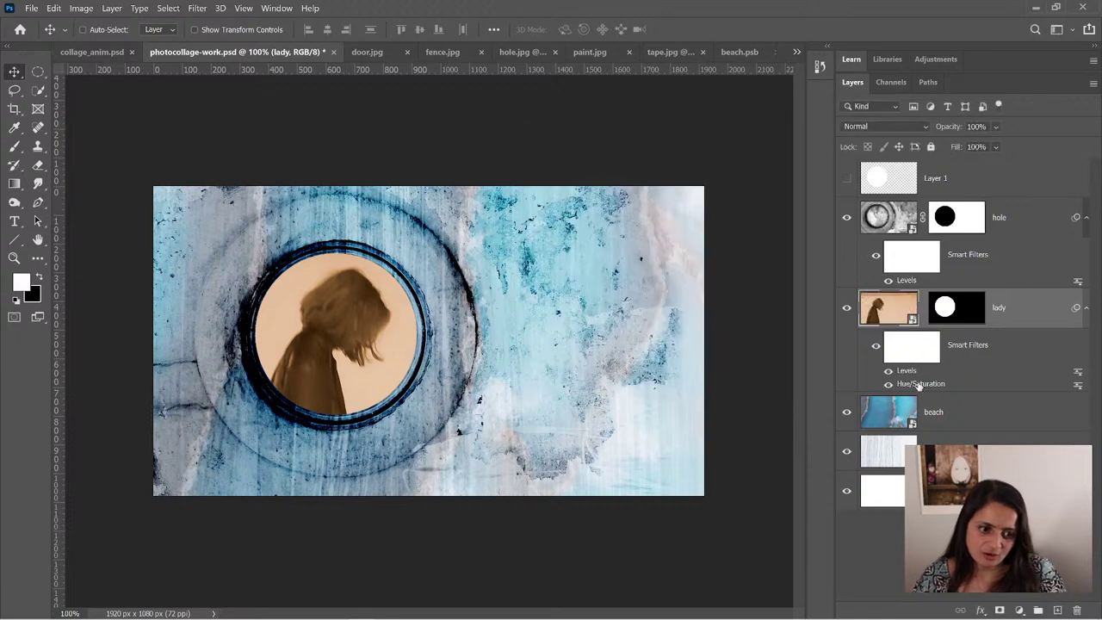
double_click(919, 384)
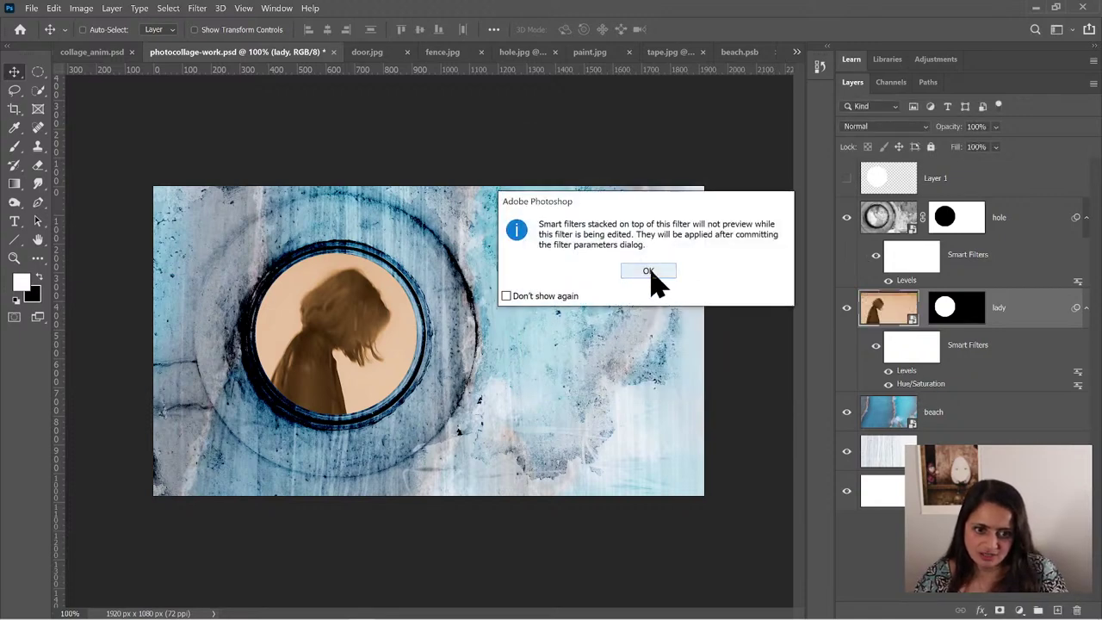
drag(578, 207, 513, 215)
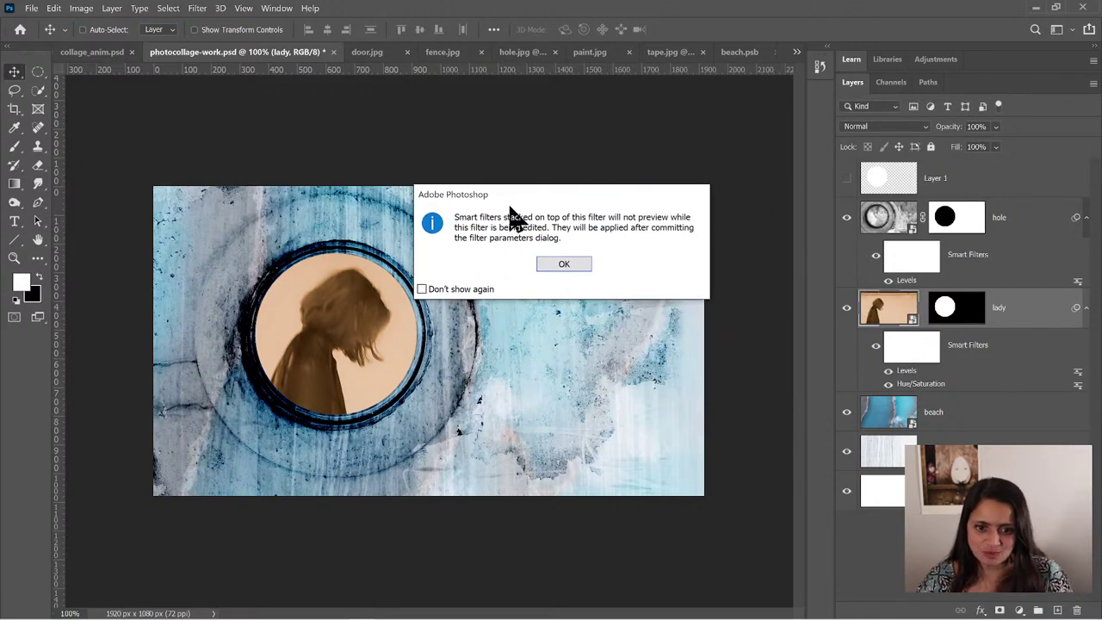
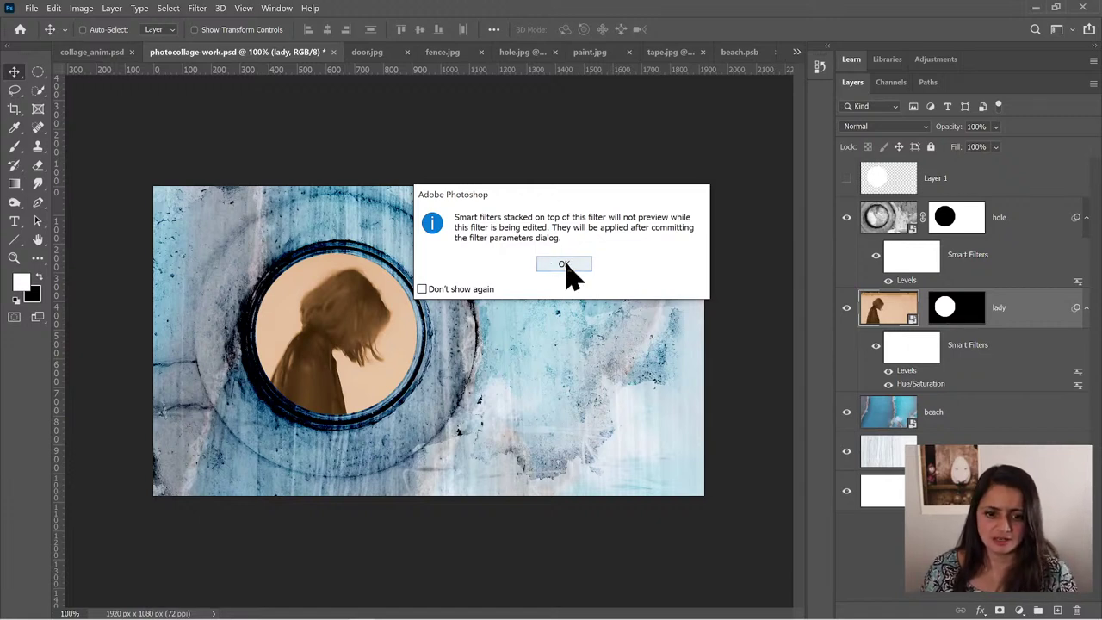
- Soften the lady's sepia Colorize tint by lowering Saturation and raising Lightness to +29
click(564, 265)
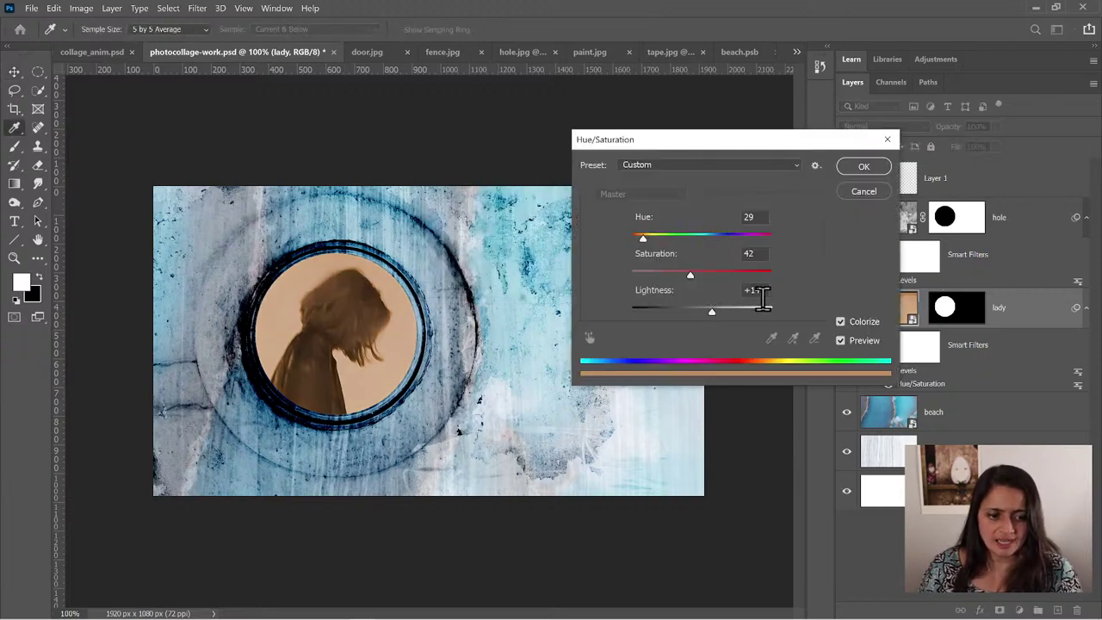
click(841, 322)
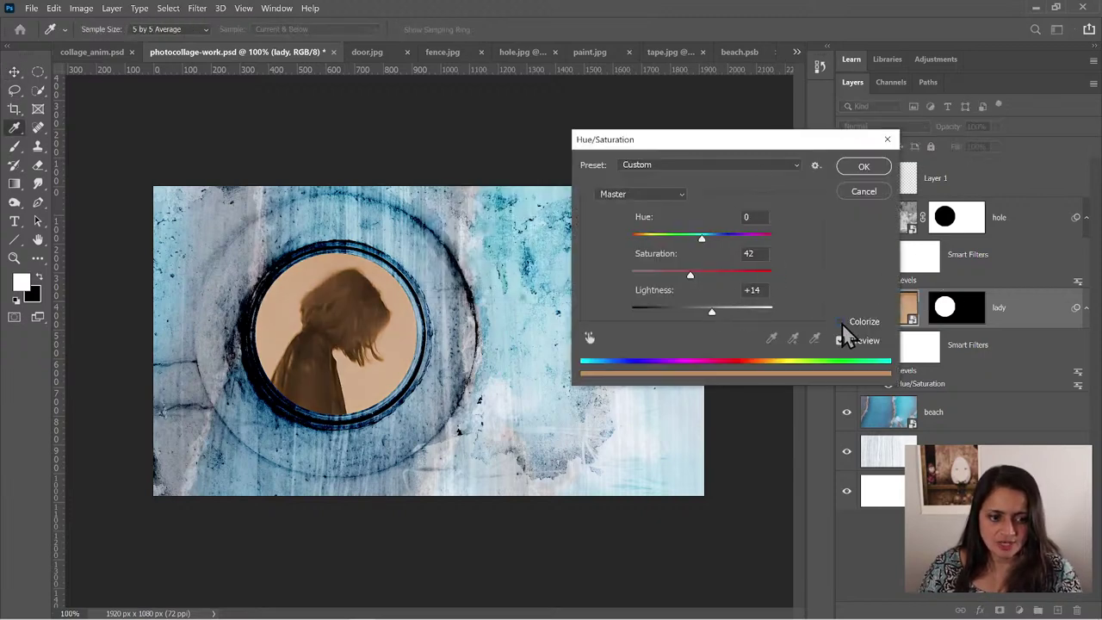
click(841, 322)
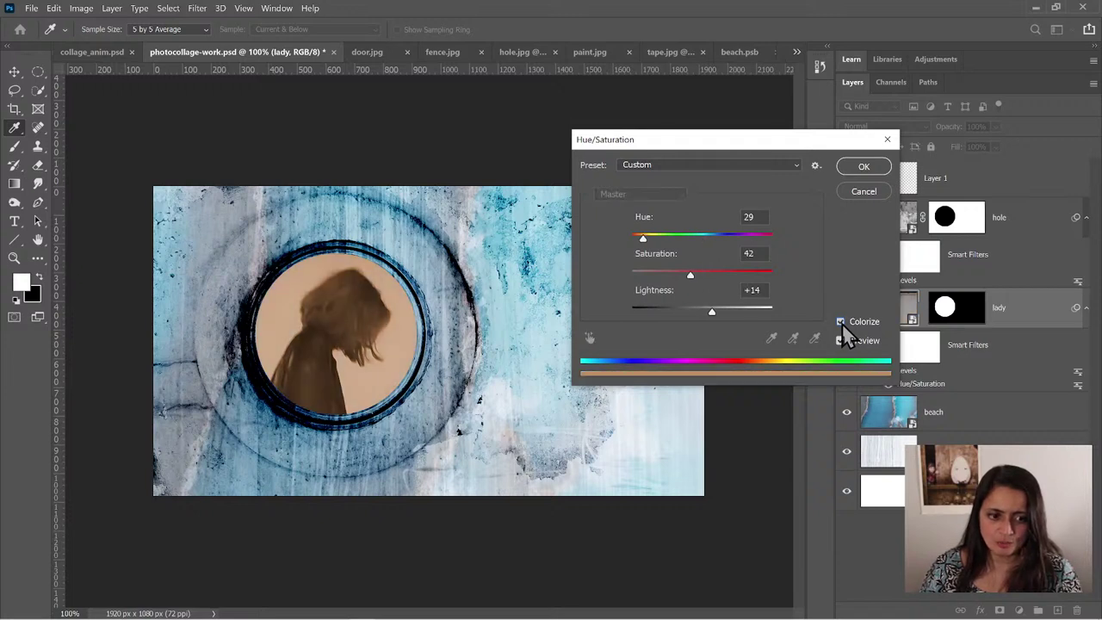
drag(691, 277, 680, 276)
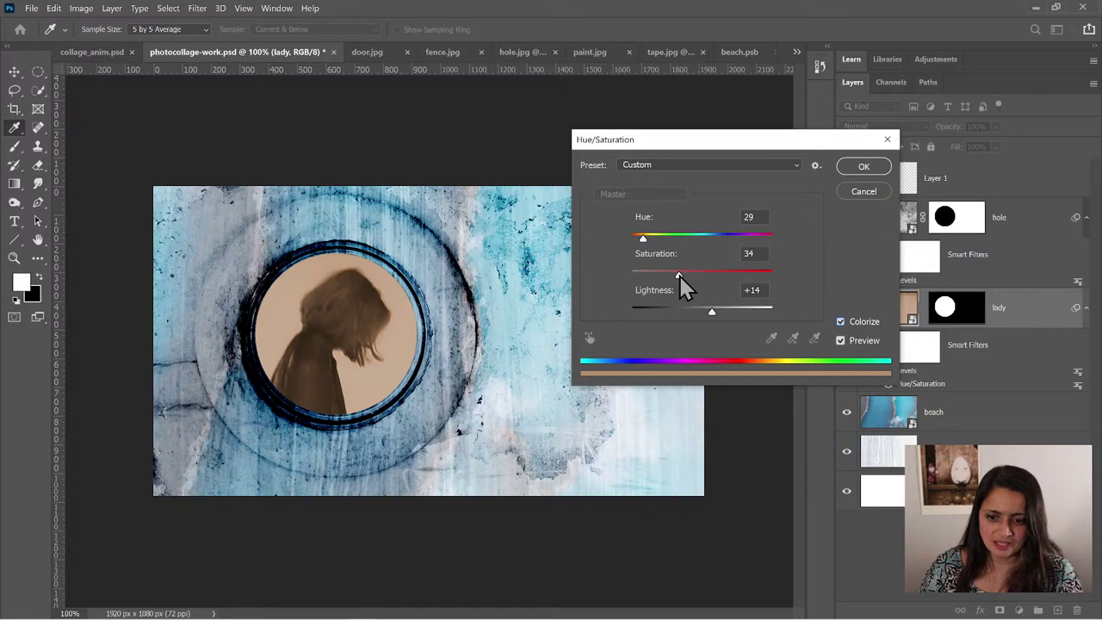
drag(713, 310, 722, 311)
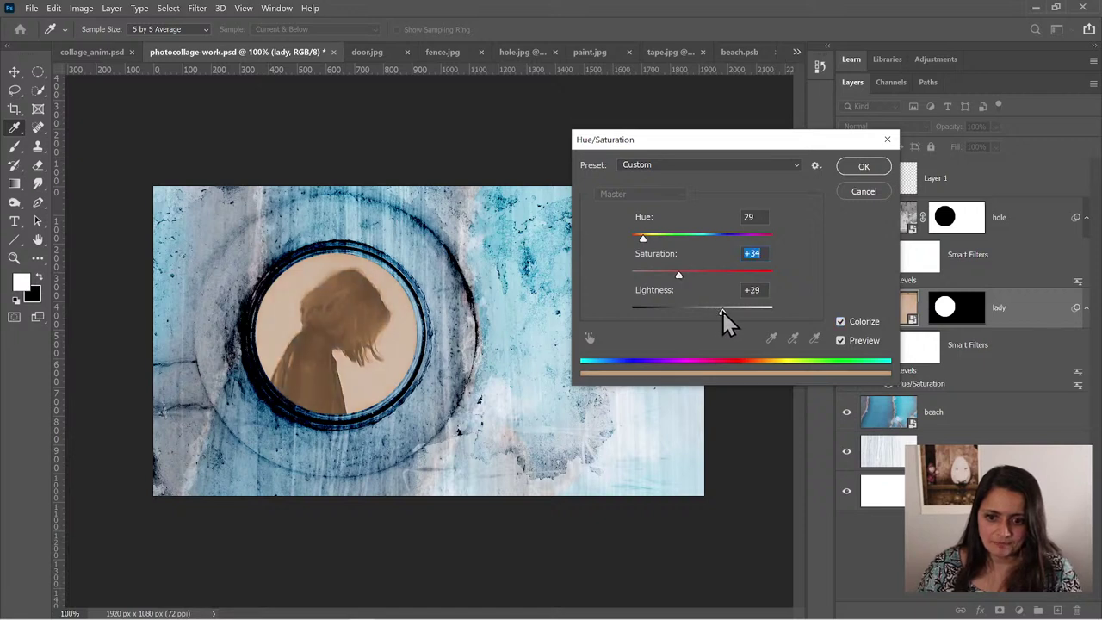
drag(679, 276, 671, 275)
click(864, 169)
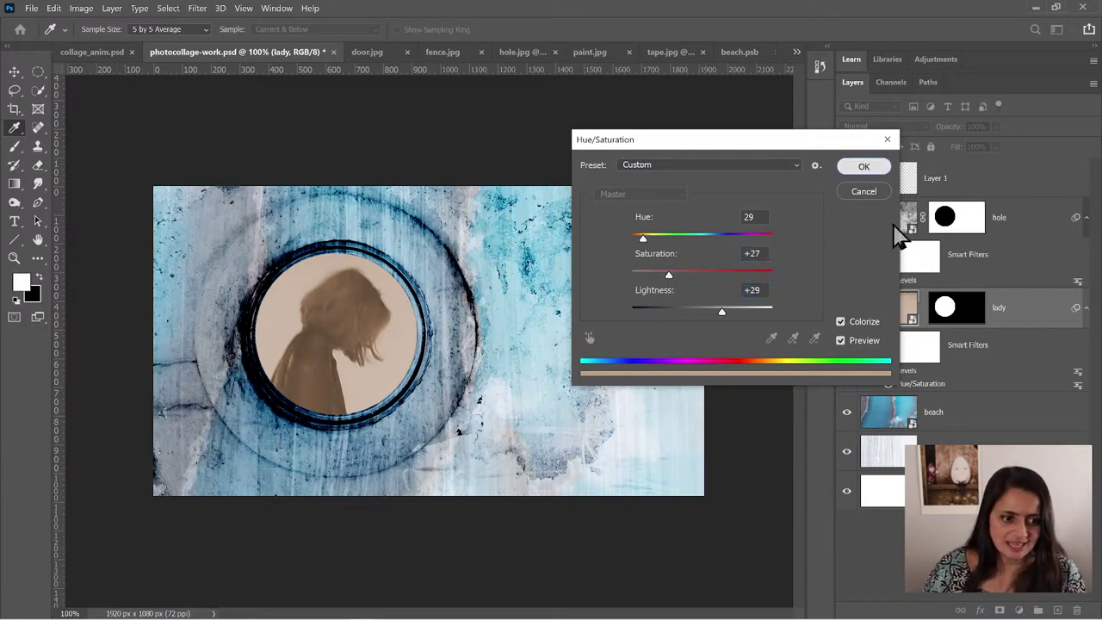
- Raise the lady layer's Levels black input to 51 to darken her shadows
double_click(906, 371)
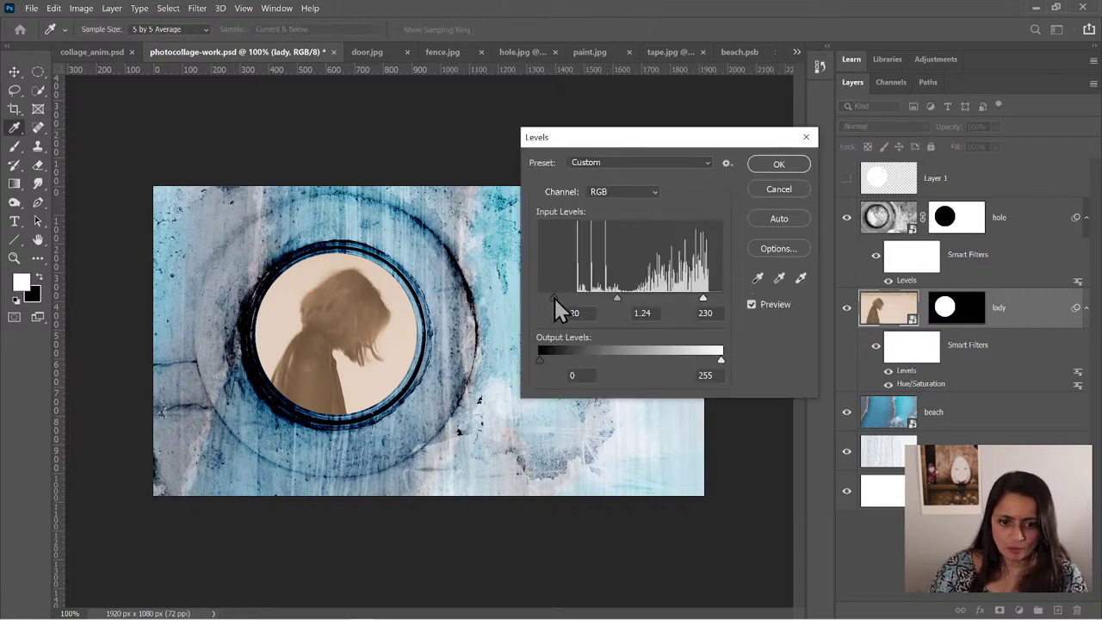
drag(554, 296, 575, 294)
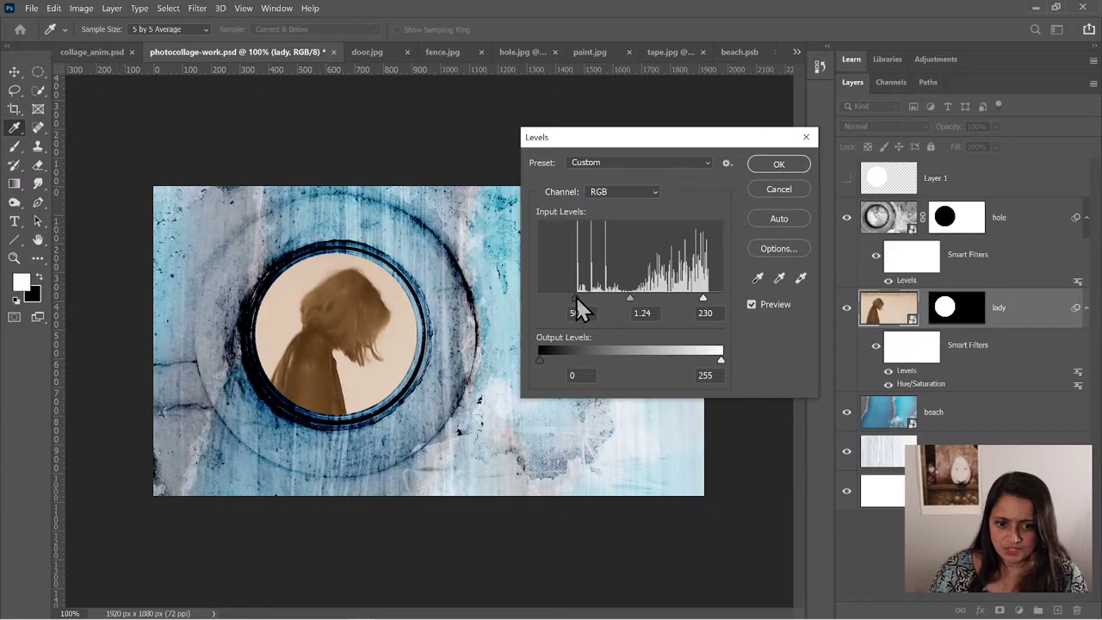
click(632, 302)
click(779, 163)
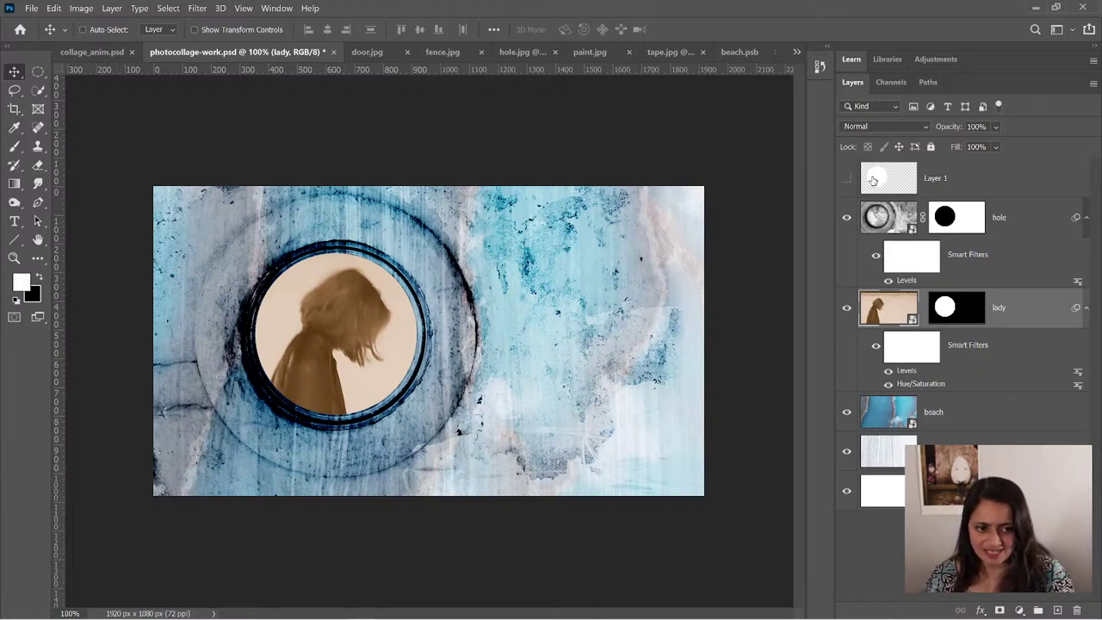
- Load Layer 1's circle as a selection and add a new layer above the lady
key(ctrl)
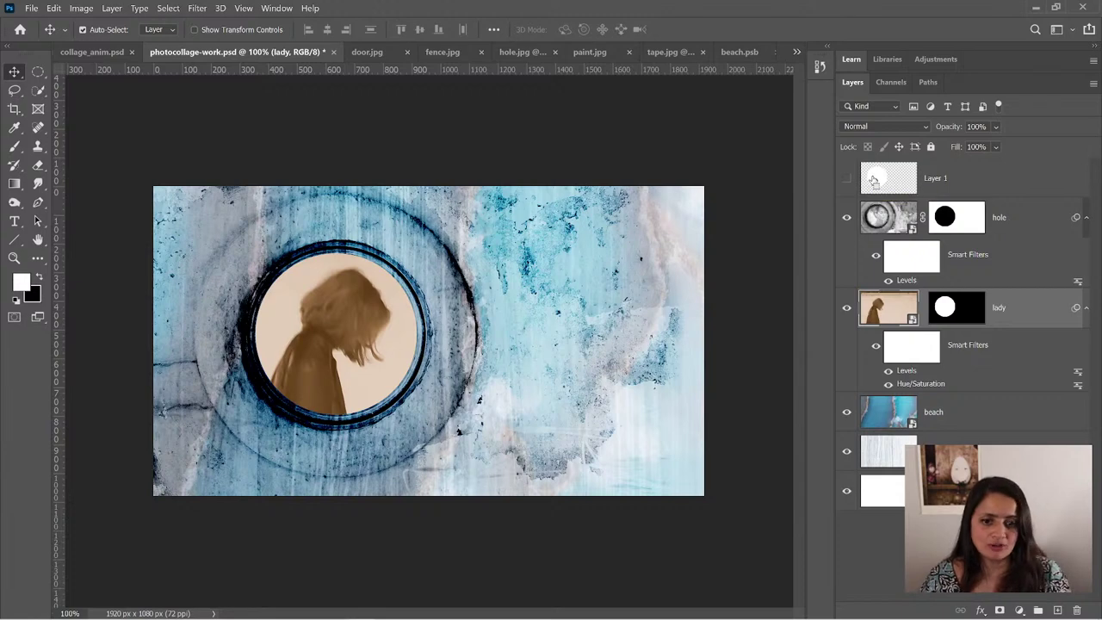
ctrl+click(873, 181)
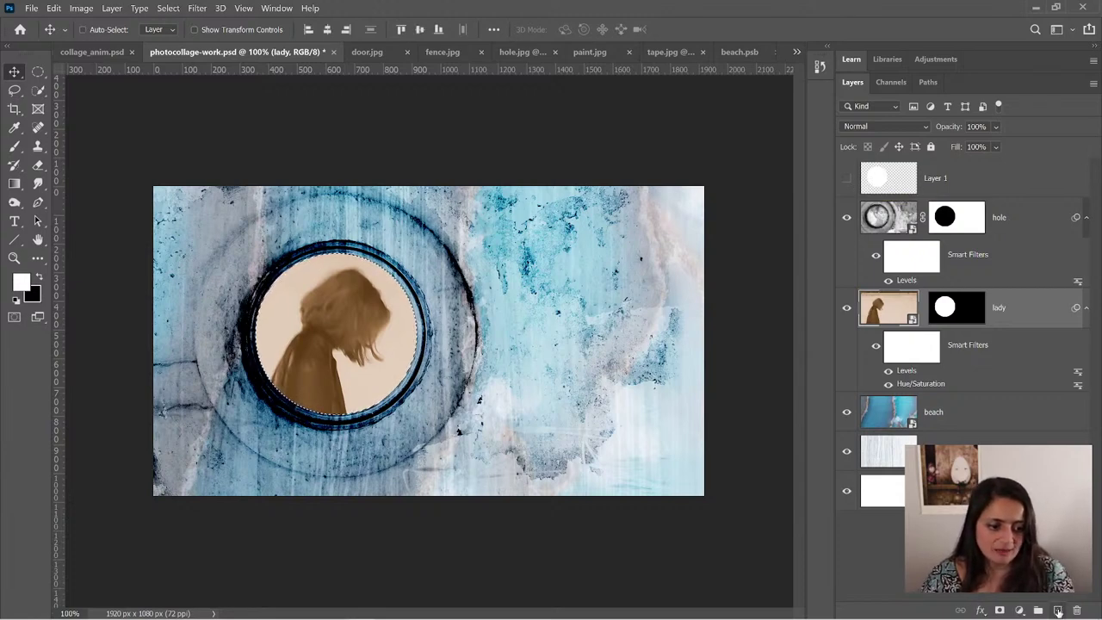
click(1058, 611)
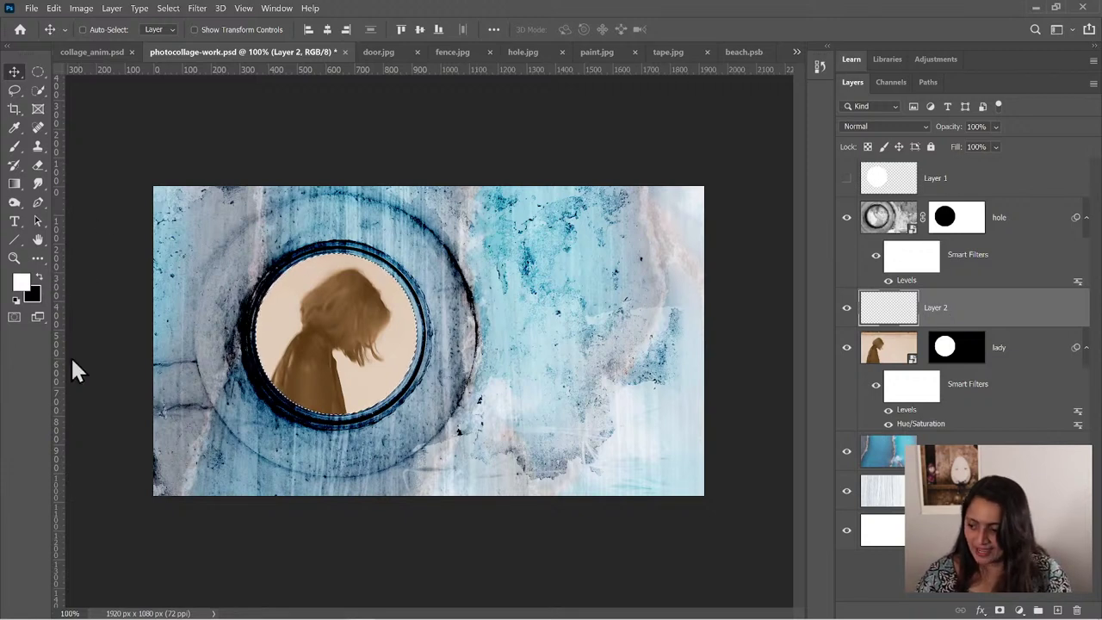
- Brush a black shadow arc along the inside edge of the hole
click(38, 278)
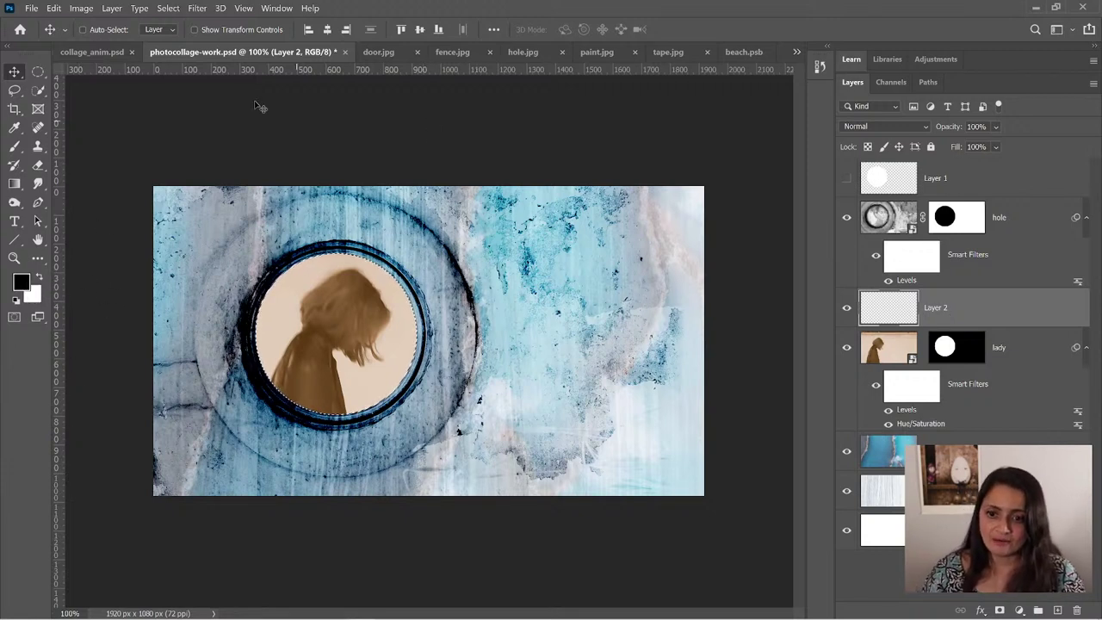
key(b)
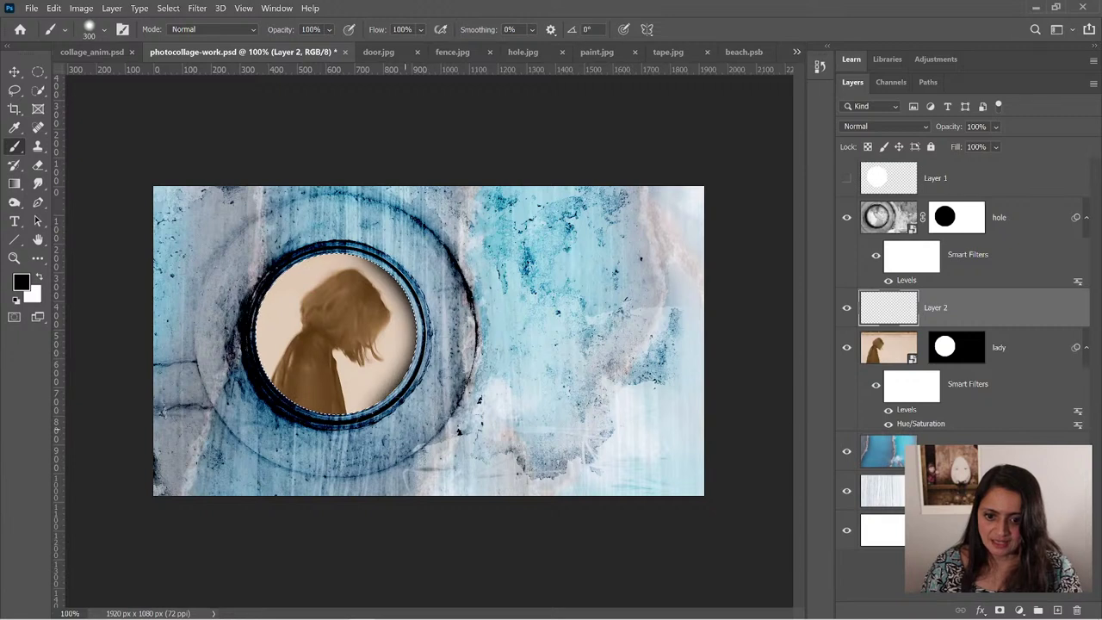
drag(513, 336, 465, 336)
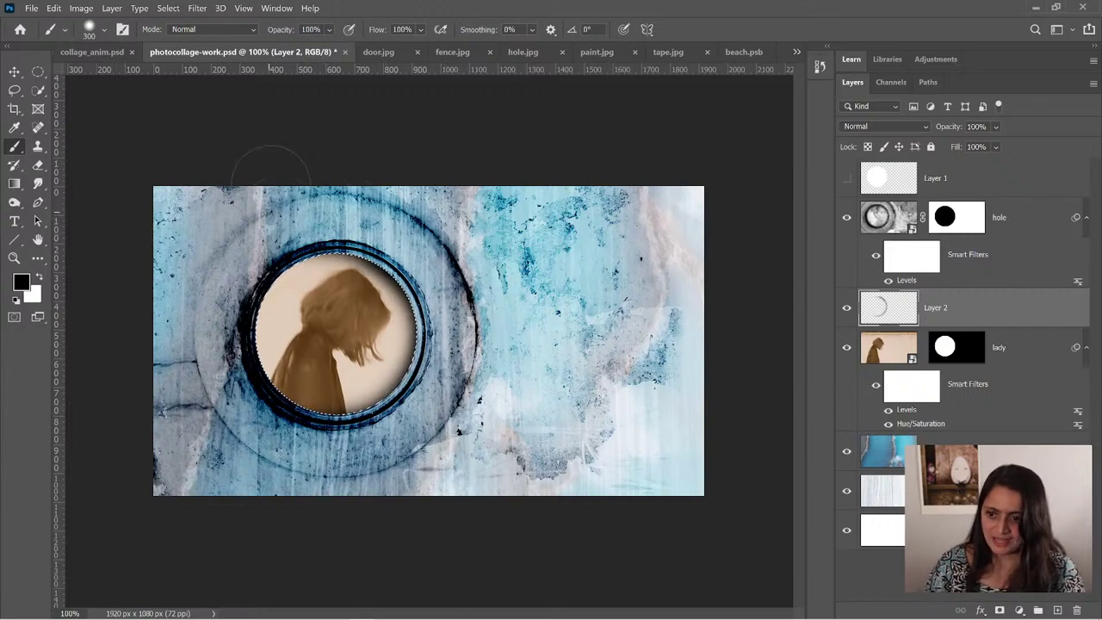
- Switch the brush blend mode to Clear, then back to Normal
click(213, 31)
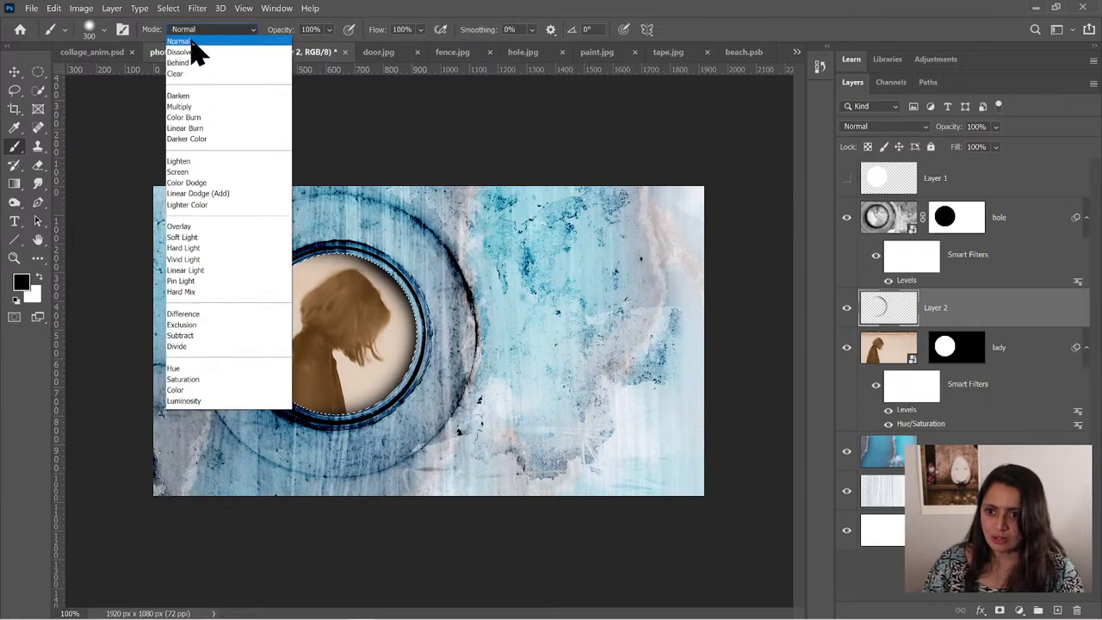
click(185, 73)
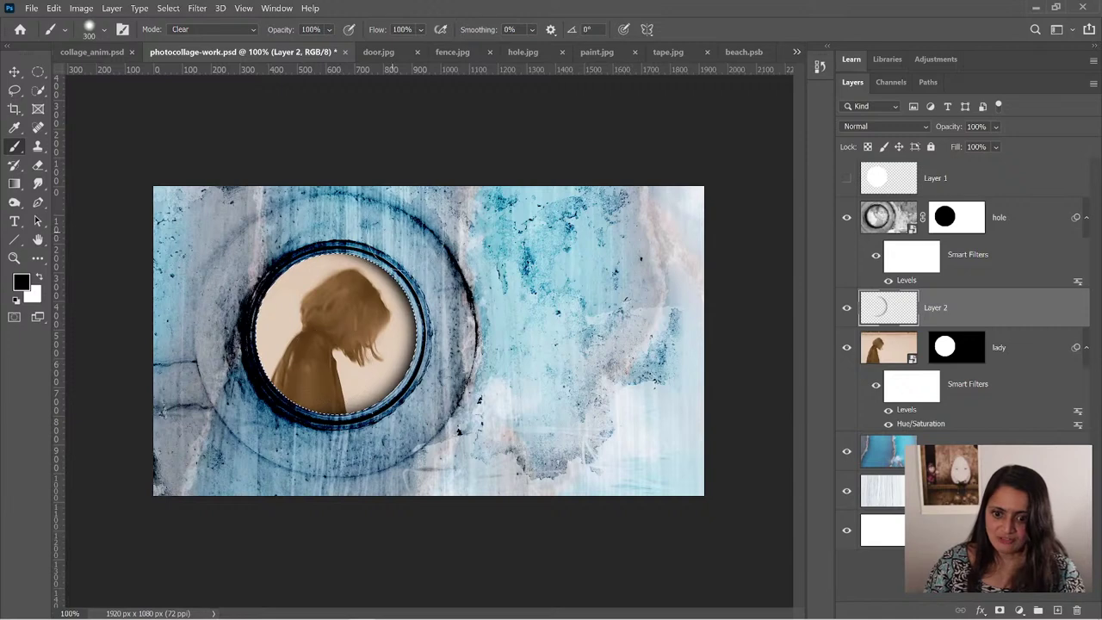
click(192, 32)
click(200, 42)
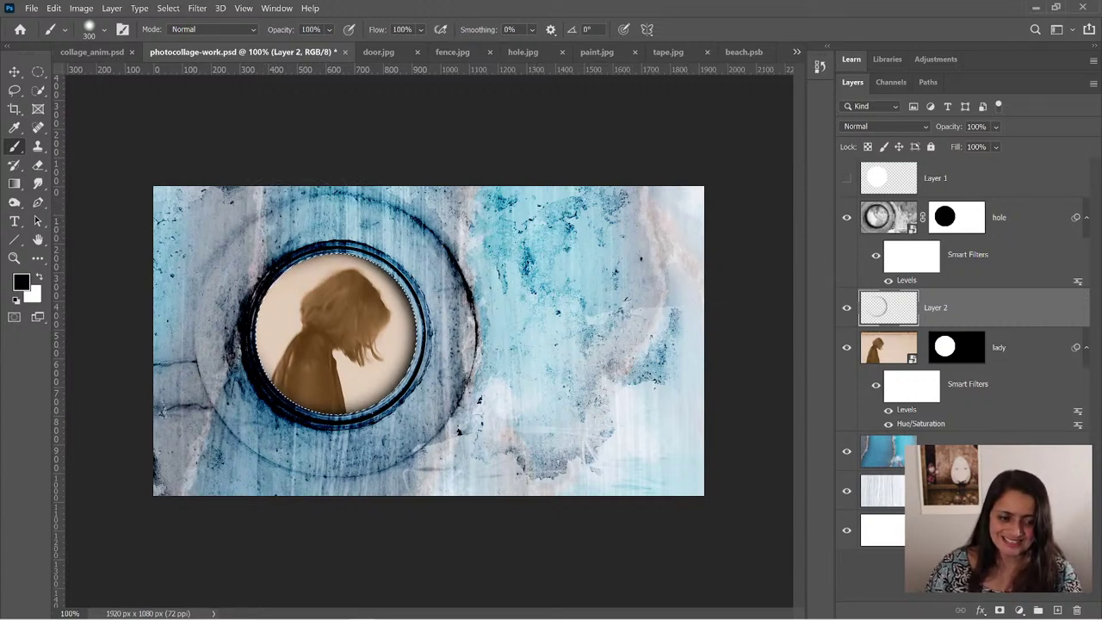
- Rename Layer 2 to 'shadow' and deselect the circle
double_click(934, 308)
text(shadow)
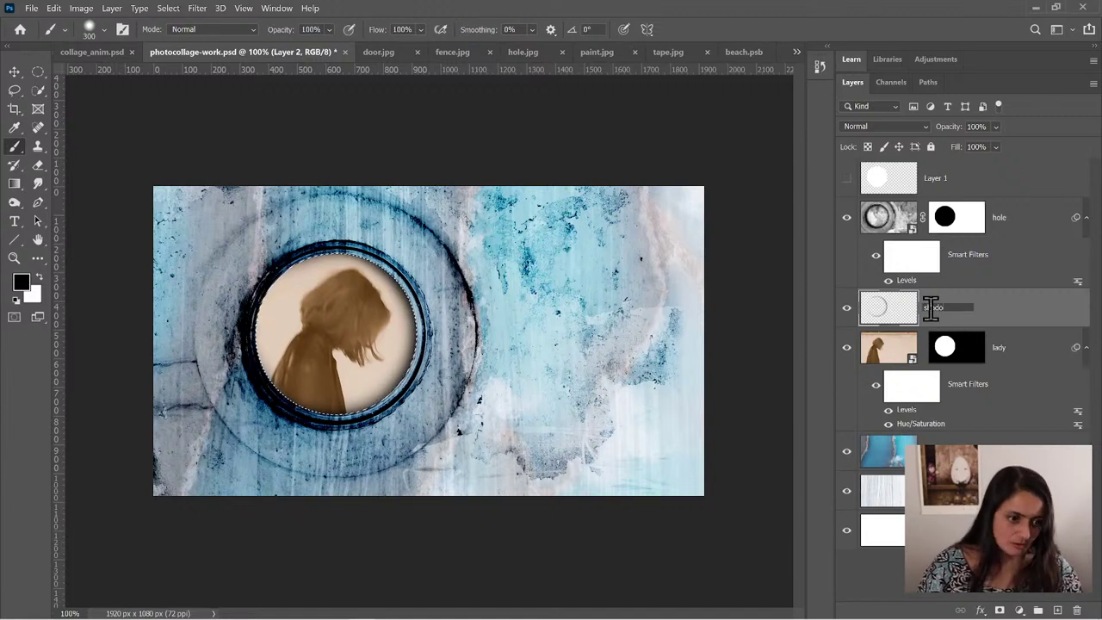
key(Return)
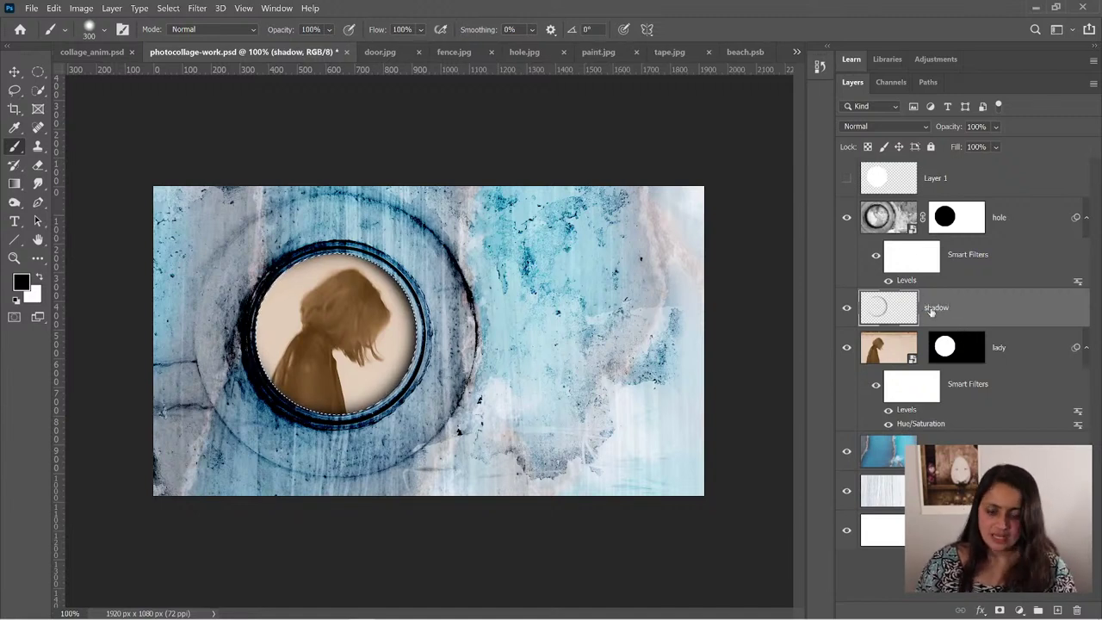
click(167, 8)
click(180, 35)
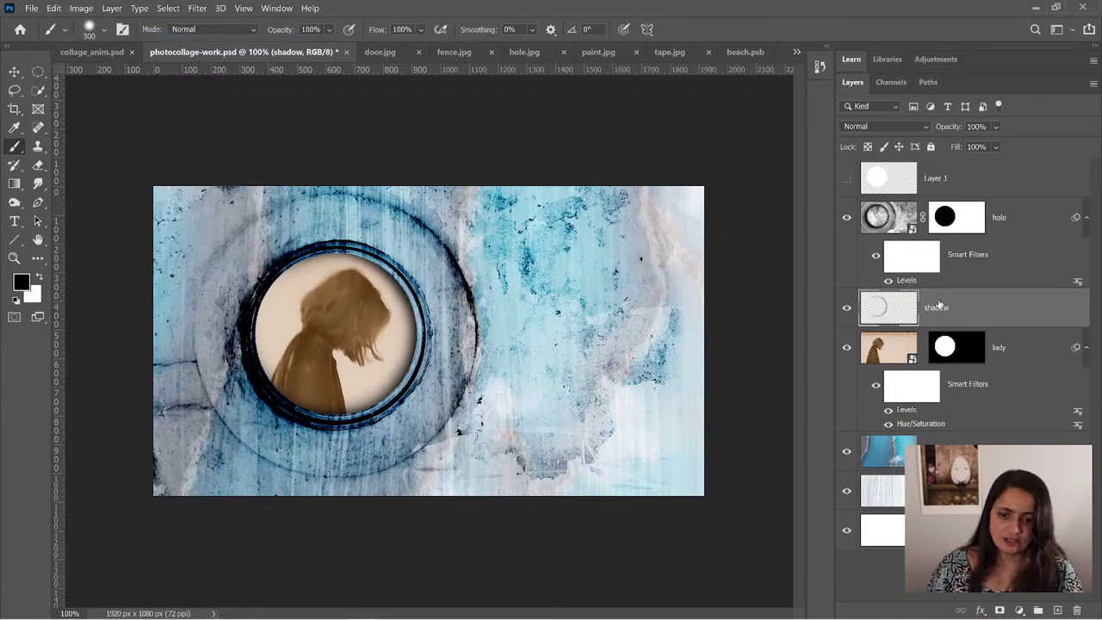
- Set the shadow layer's opacity to 71% and switch to collage_anim.psd
click(995, 127)
drag(1041, 144, 1021, 145)
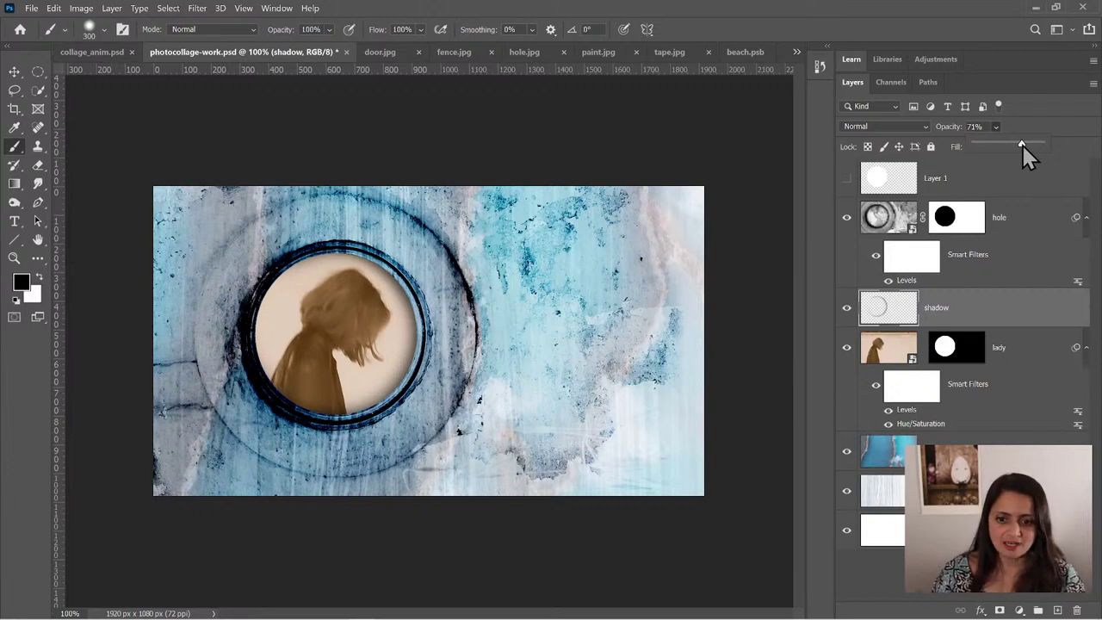
click(968, 319)
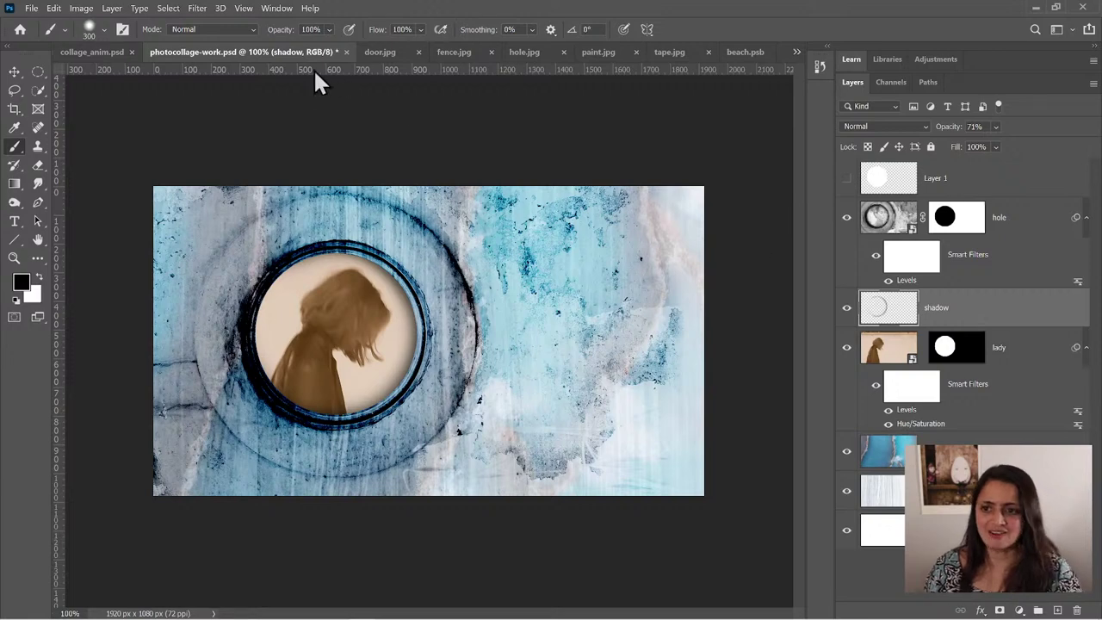
click(93, 53)
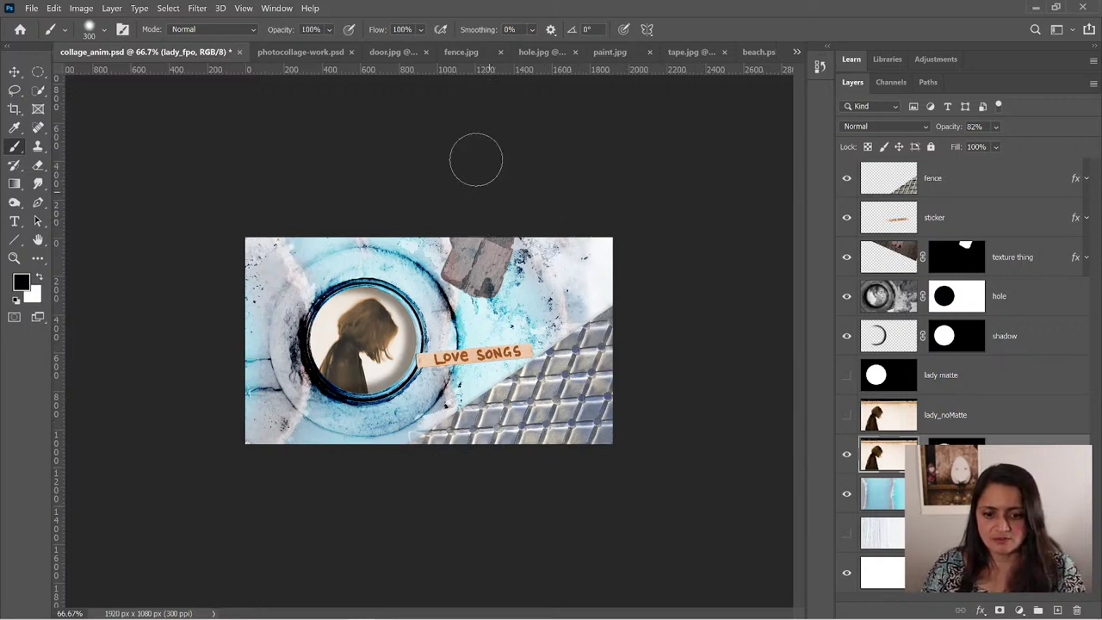
- Switch to door.jpg and zoom in to inspect the door
click(385, 51)
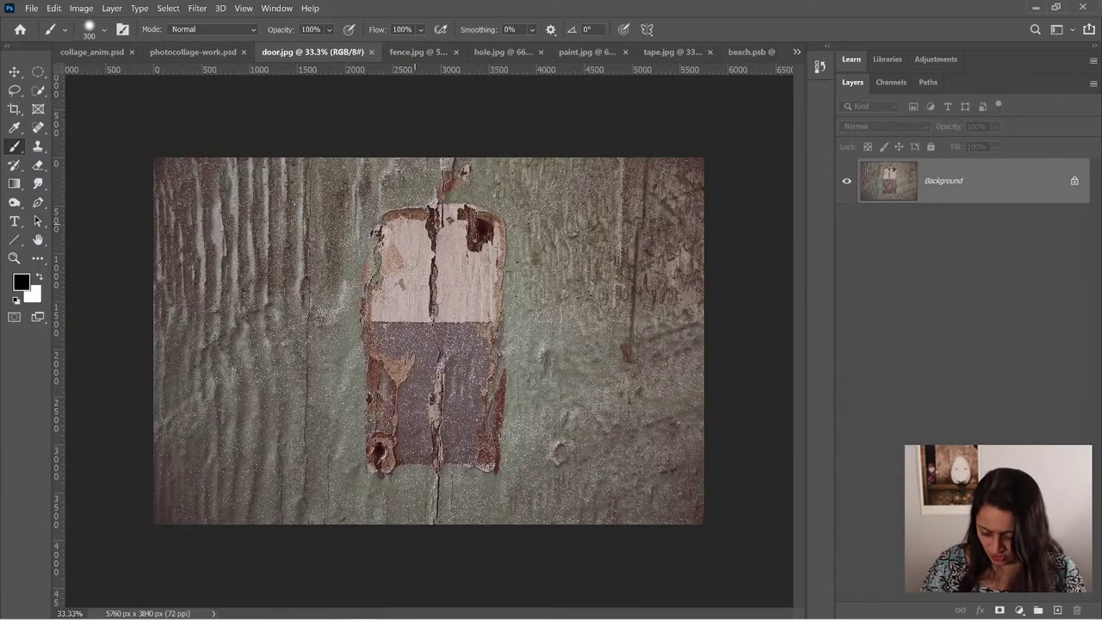
key(z)
click(456, 206)
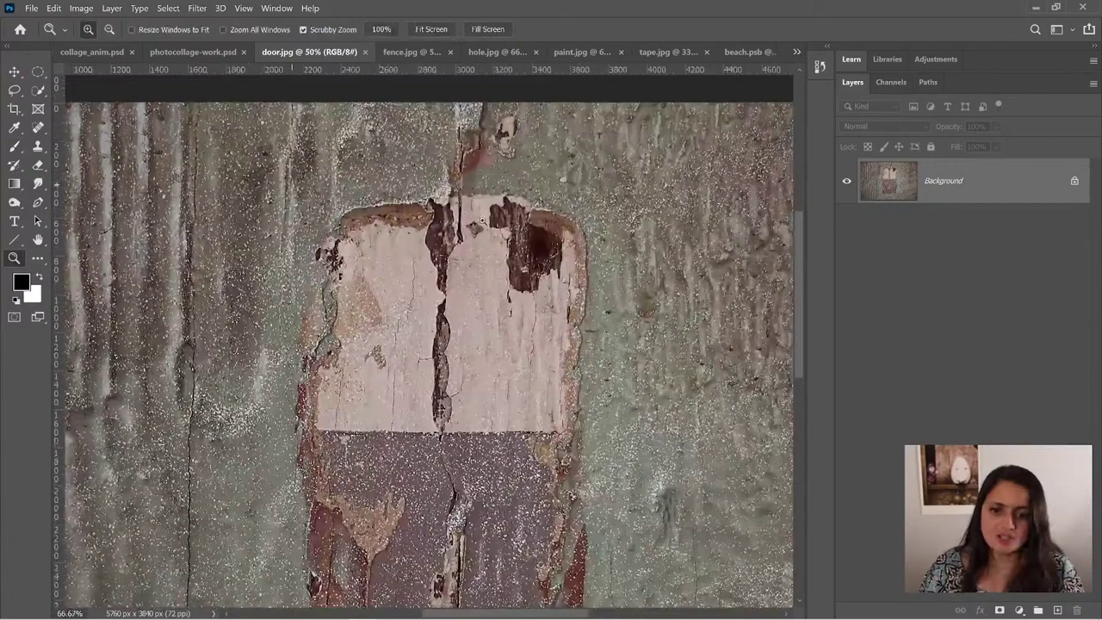
drag(482, 200, 457, 192)
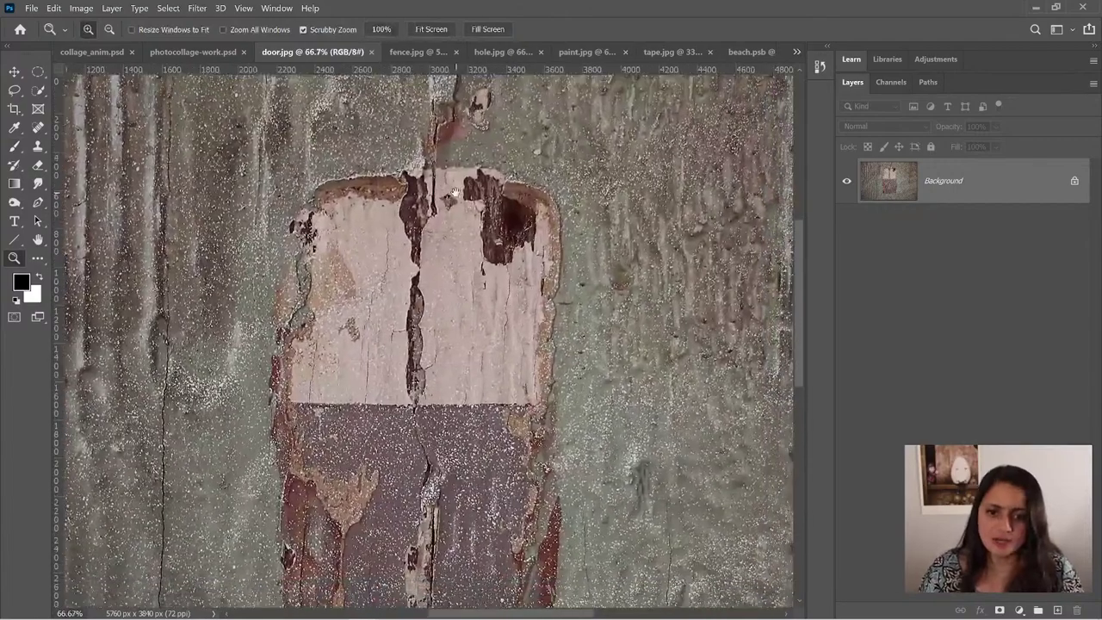
scroll(454, 191, down, 5)
scroll(466, 307, up, 3)
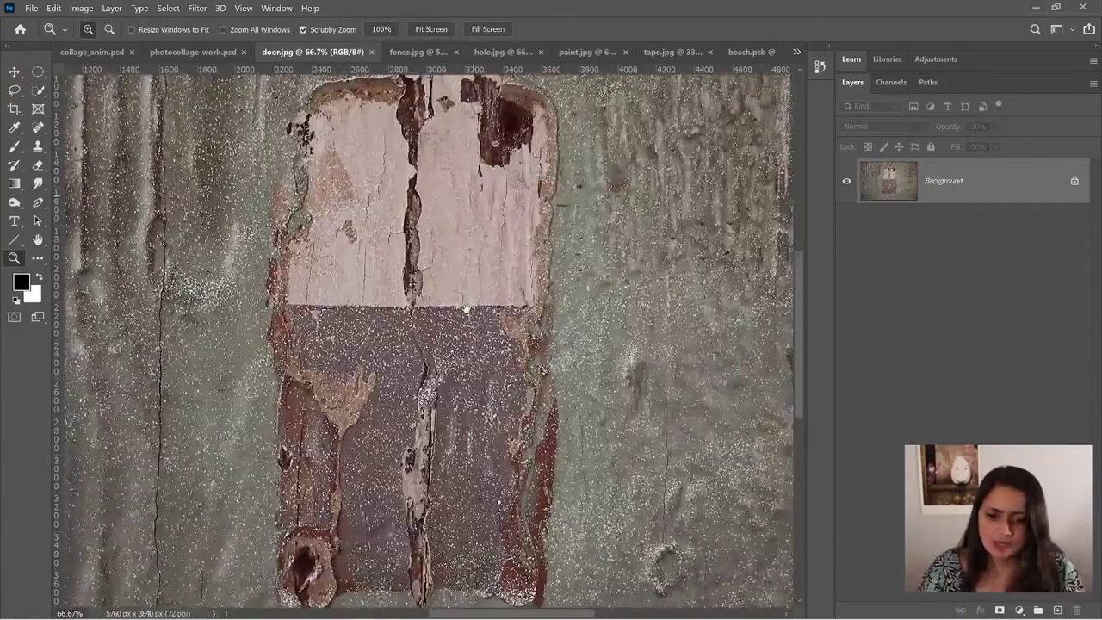
scroll(465, 312, up, 2)
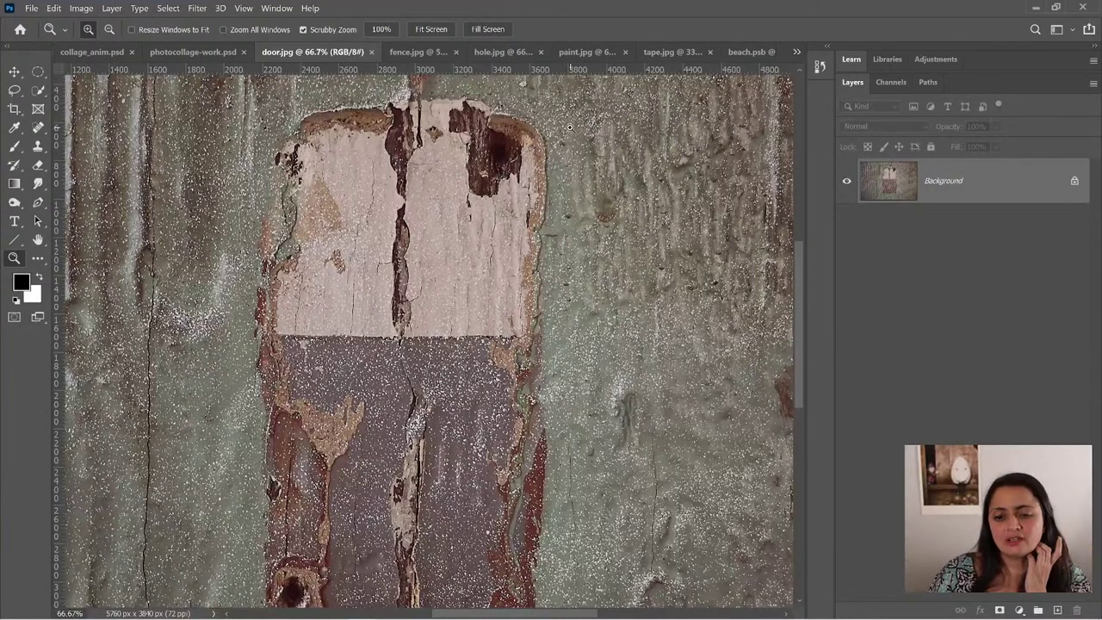
- Zoom door.jpg out to 50%, float it, and drag its layer toward another document
key(ctrl+minus)
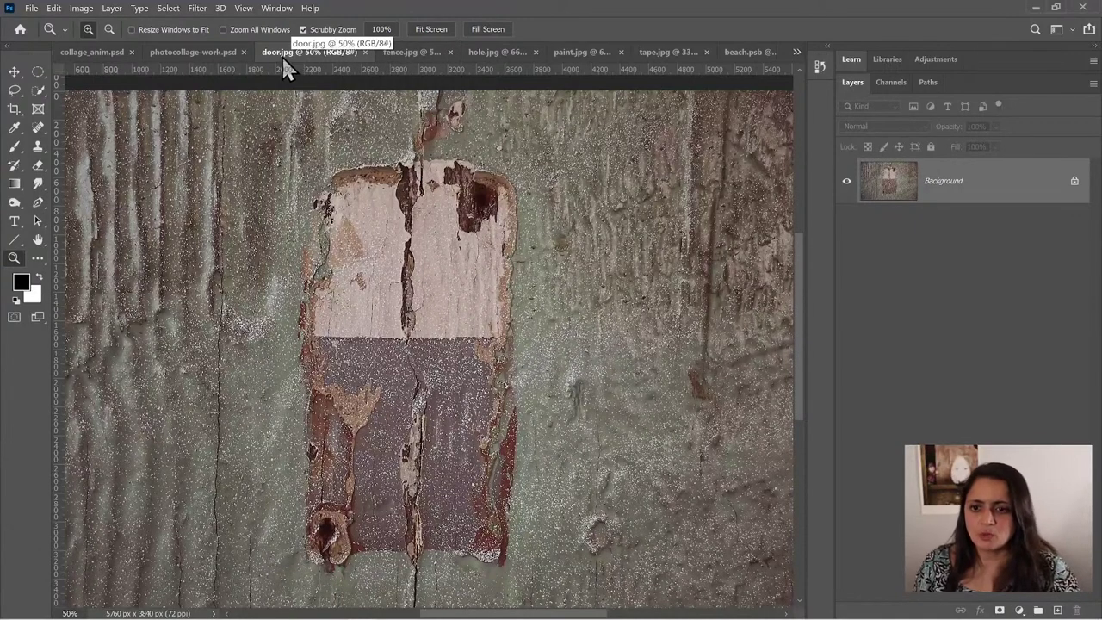
drag(279, 58, 382, 305)
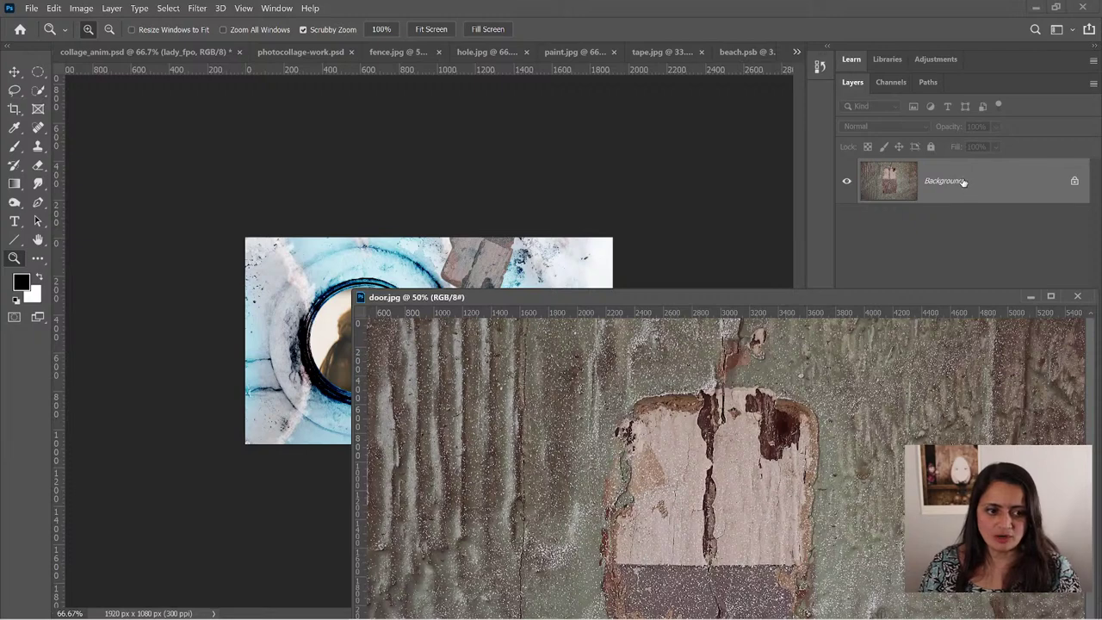
drag(963, 179, 539, 247)
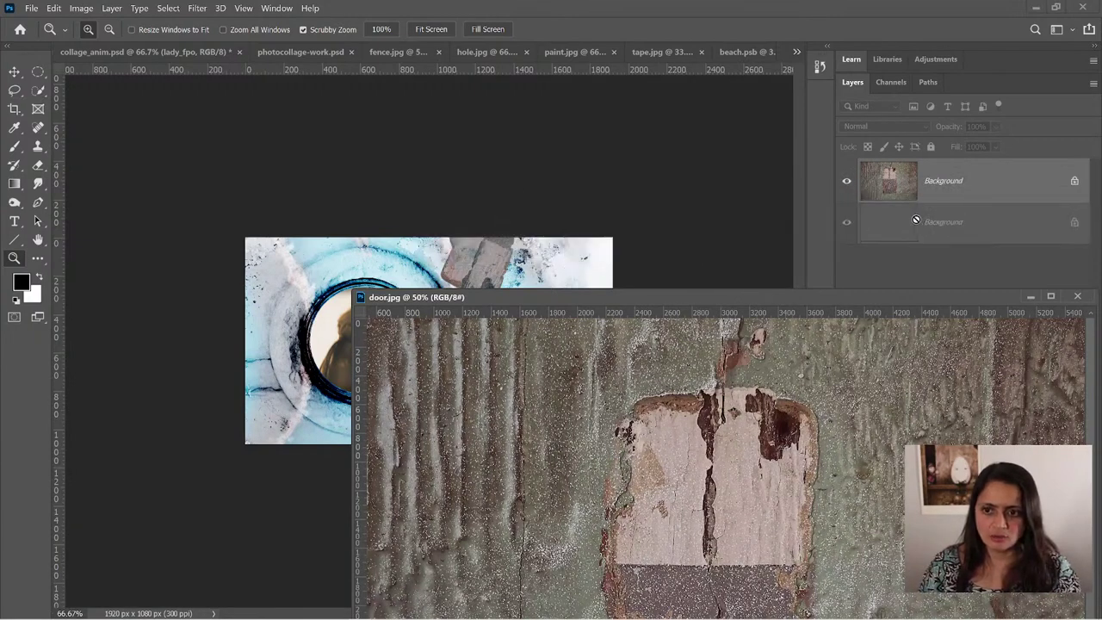
- Drag the door photo's layer into photocollage-work and close door.jpg
click(298, 50)
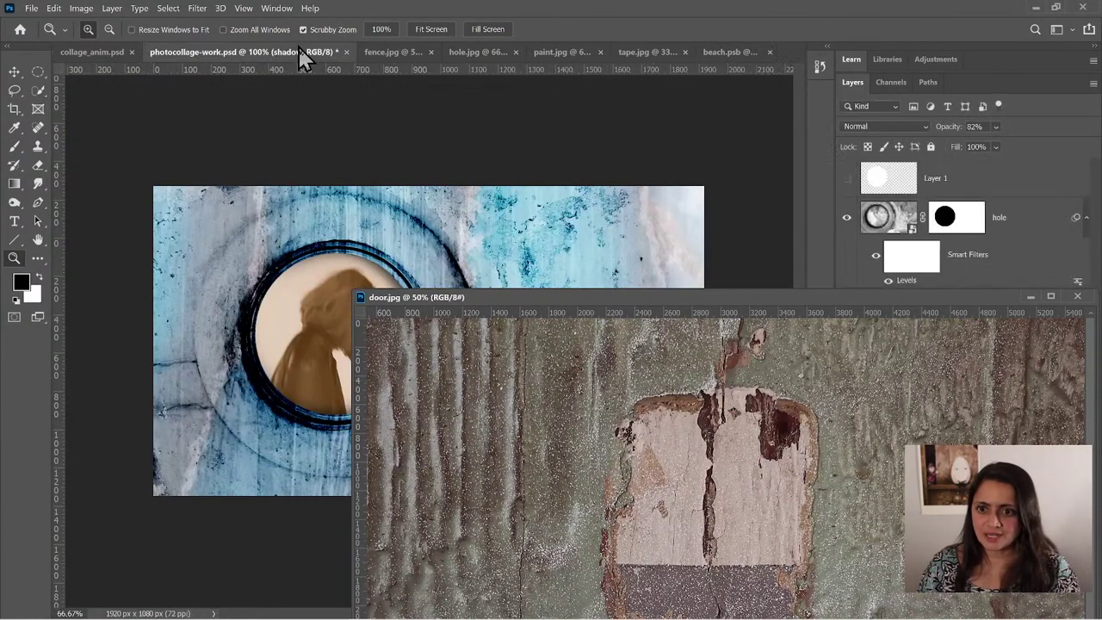
click(840, 294)
drag(938, 183, 527, 219)
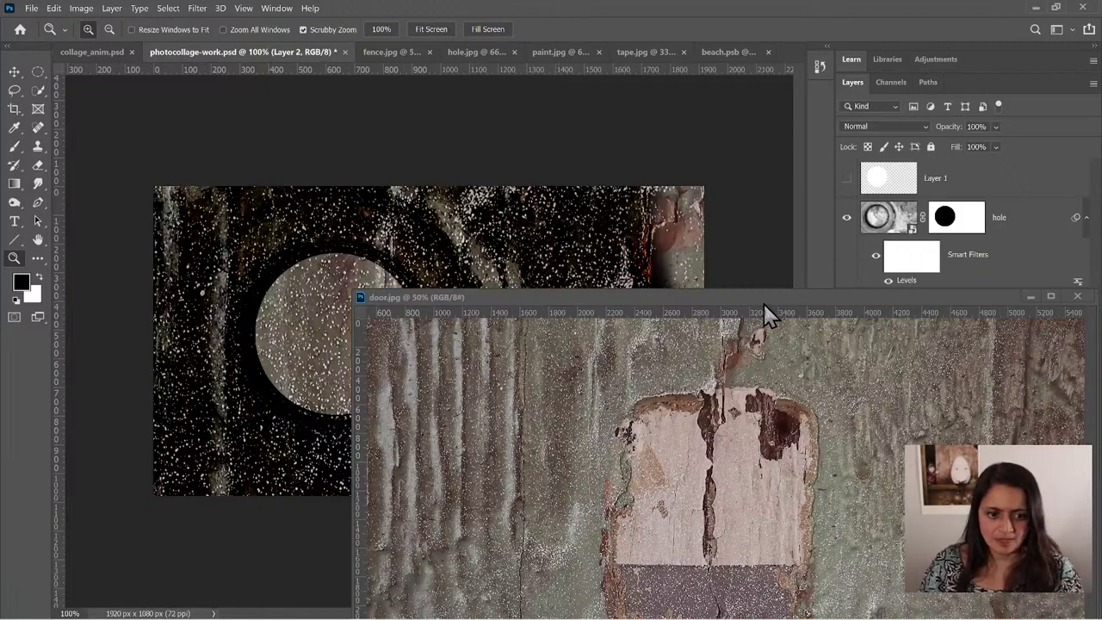
drag(763, 303, 452, 293)
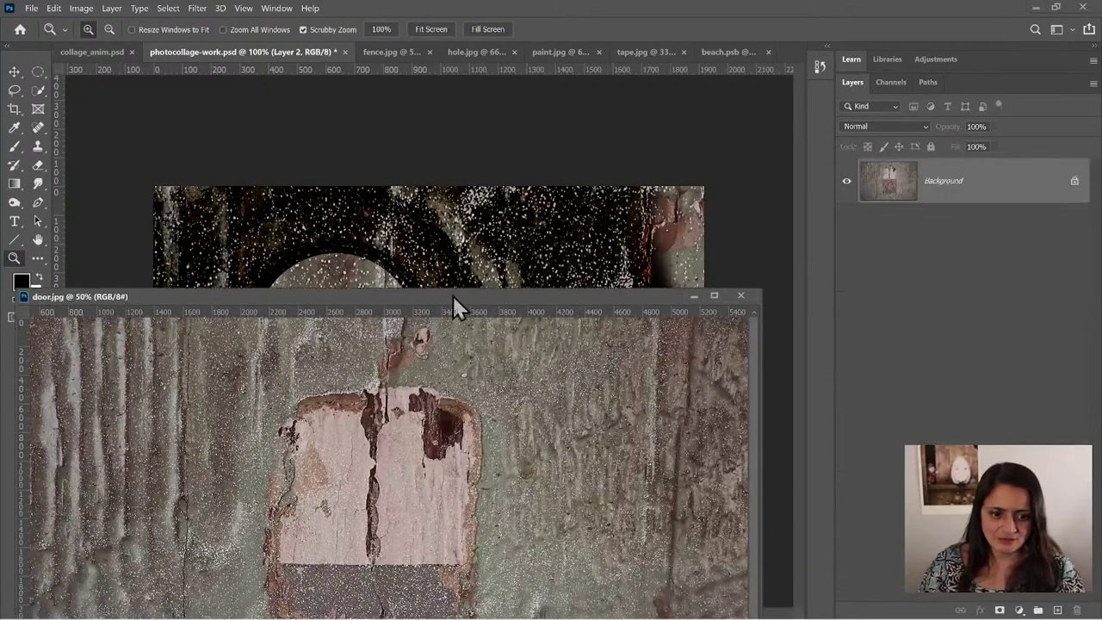
click(740, 296)
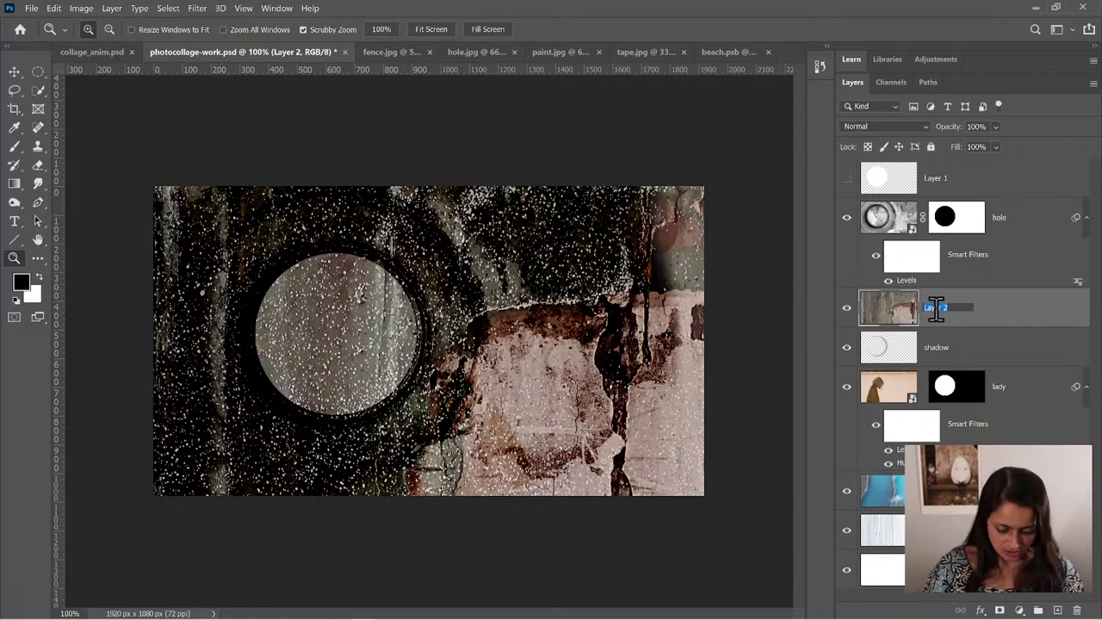
- Rename the layer 'door', convert it to a smart object, and open its contents
text(door)
key(Return)
right_click(937, 311)
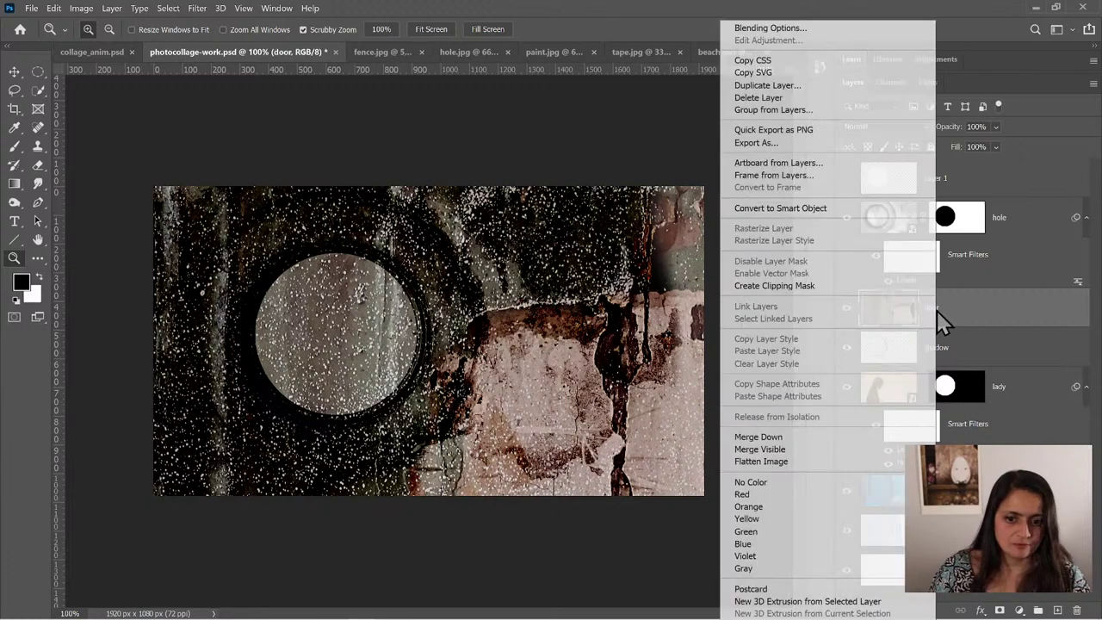
click(780, 207)
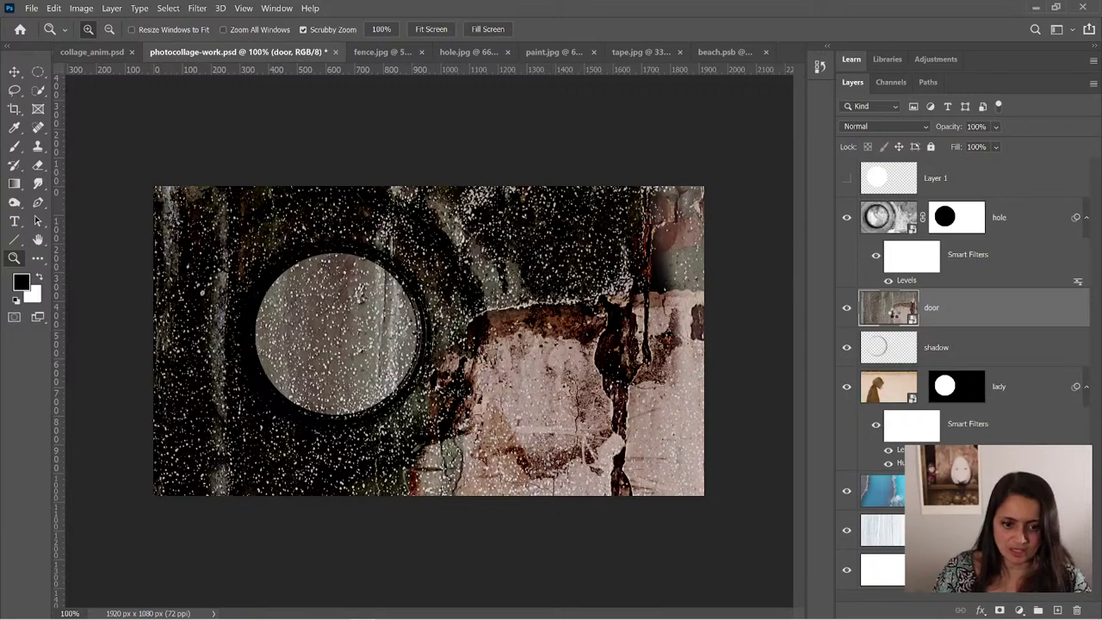
double_click(889, 308)
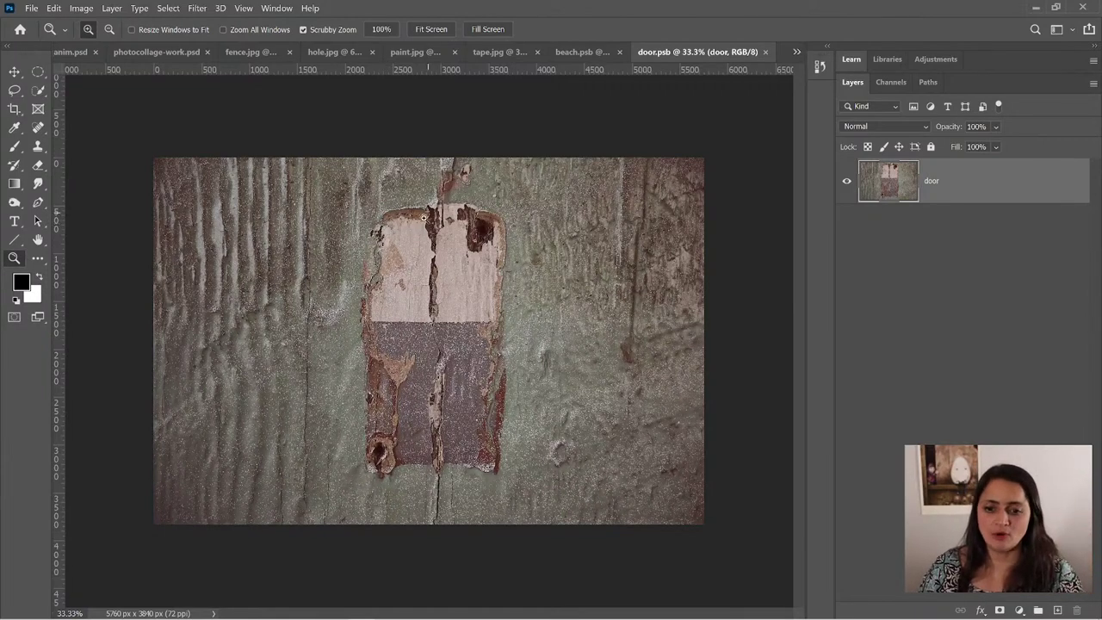
- Zoom in on the door, enter Quick Mask, and pick a Hard Round brush at 75% hardness
click(424, 217)
click(424, 215)
click(424, 212)
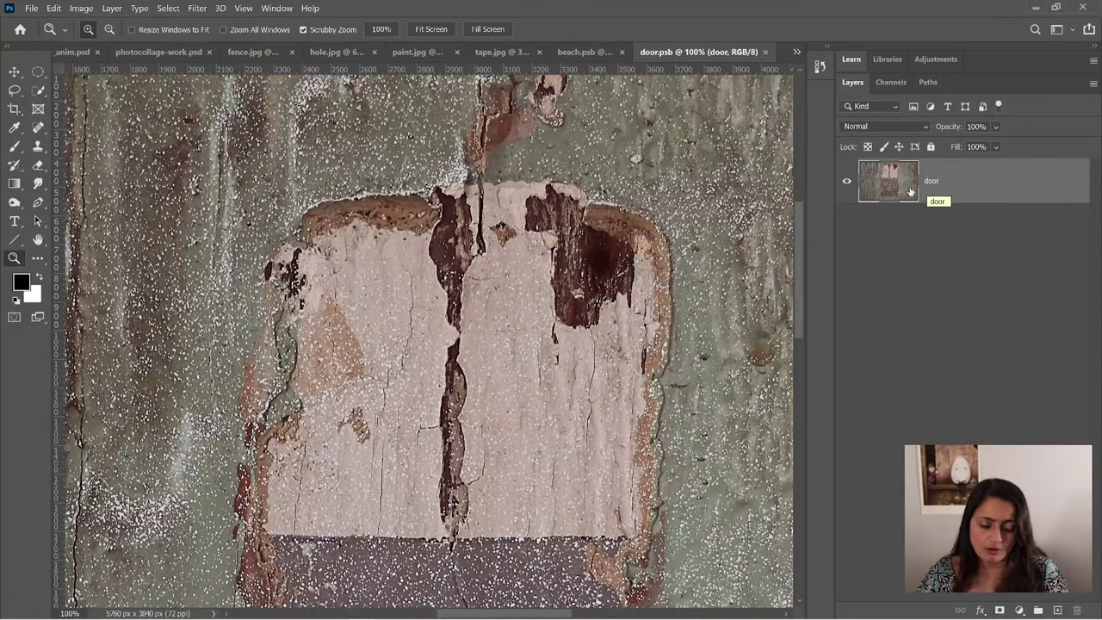
click(14, 318)
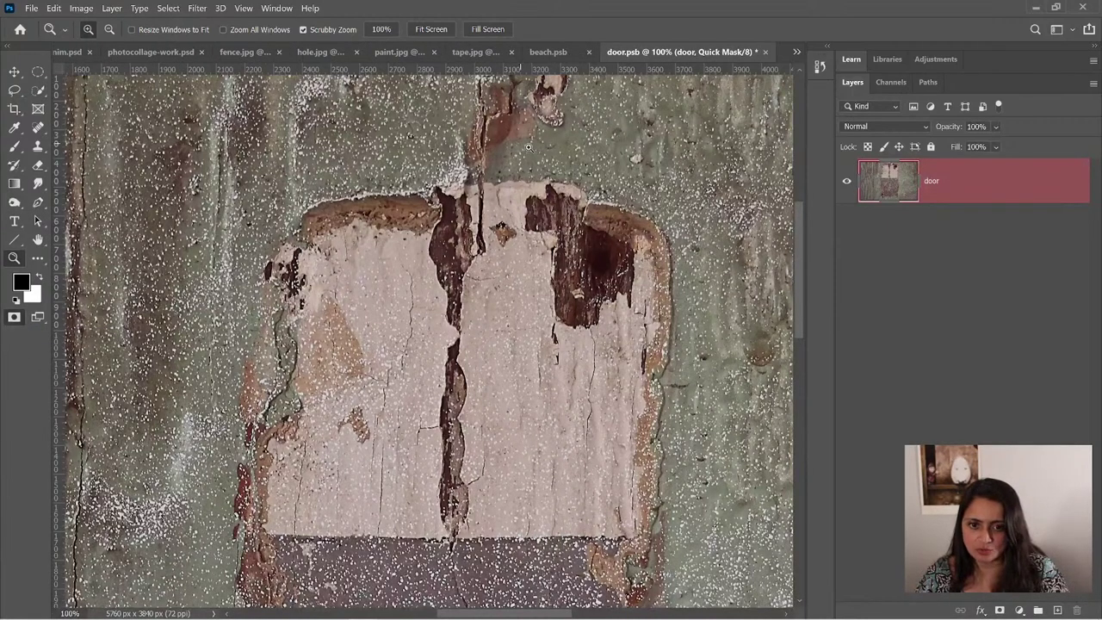
key(b)
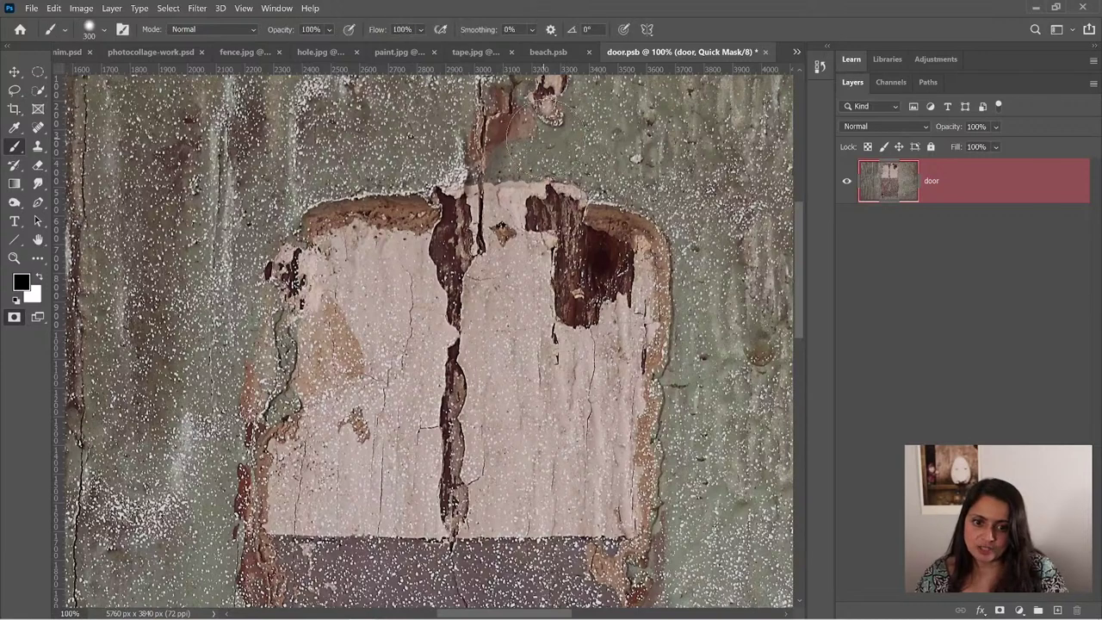
drag(525, 121, 593, 142)
key(ctrl+z)
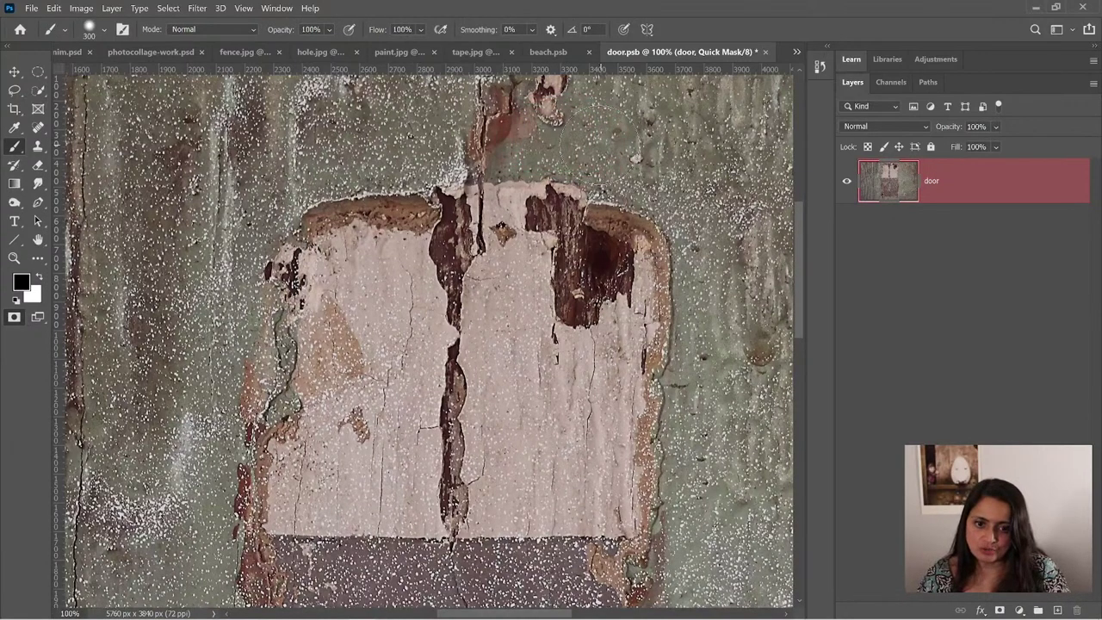
right_click(588, 145)
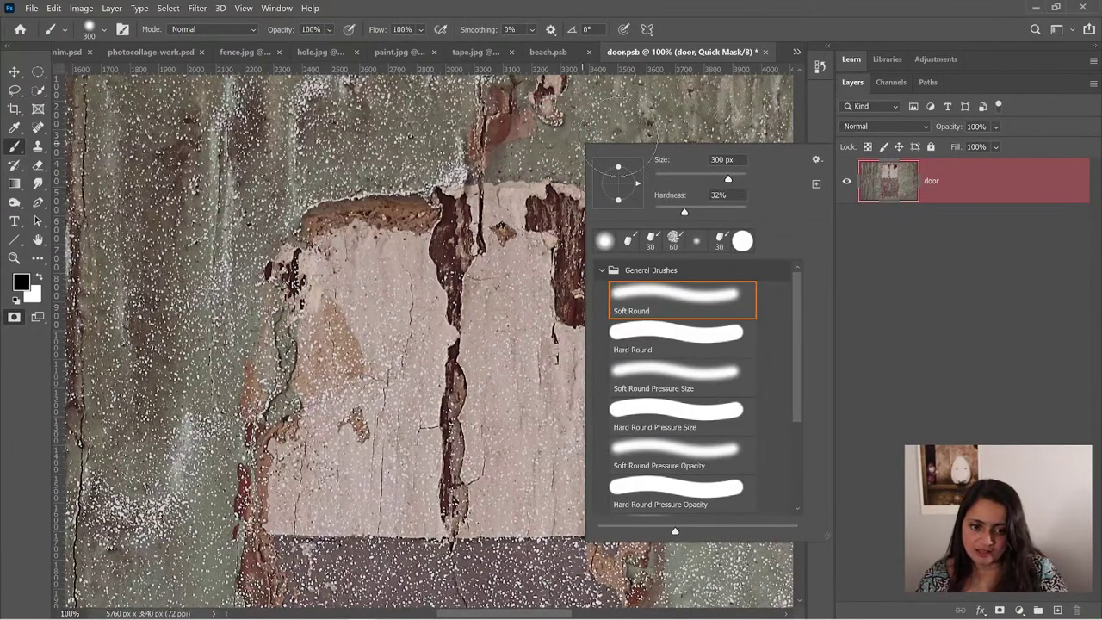
click(669, 337)
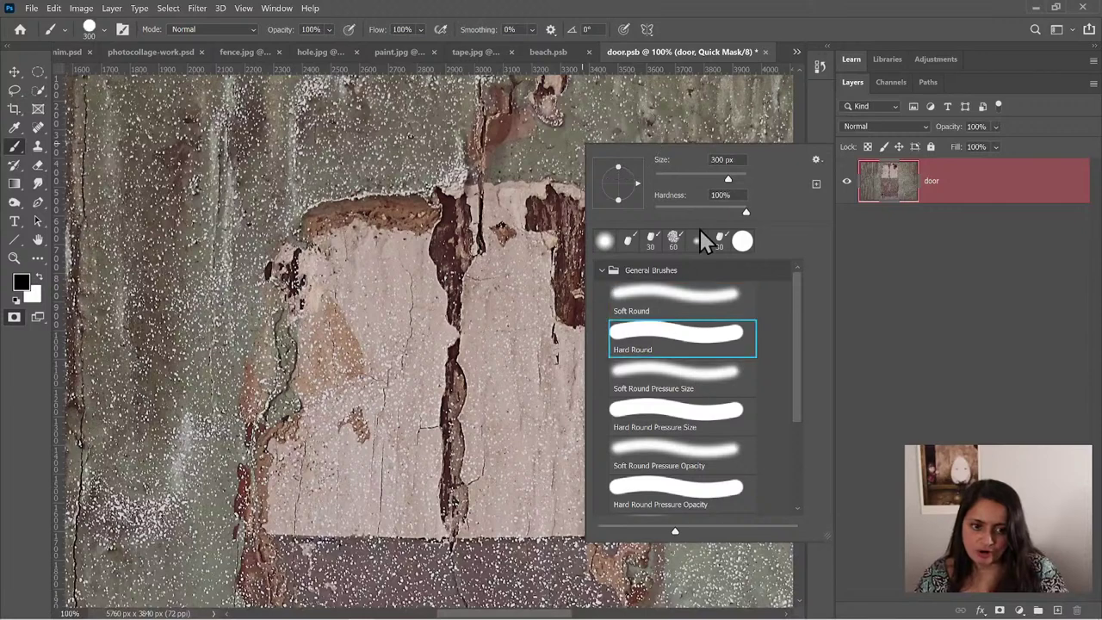
drag(731, 213, 724, 213)
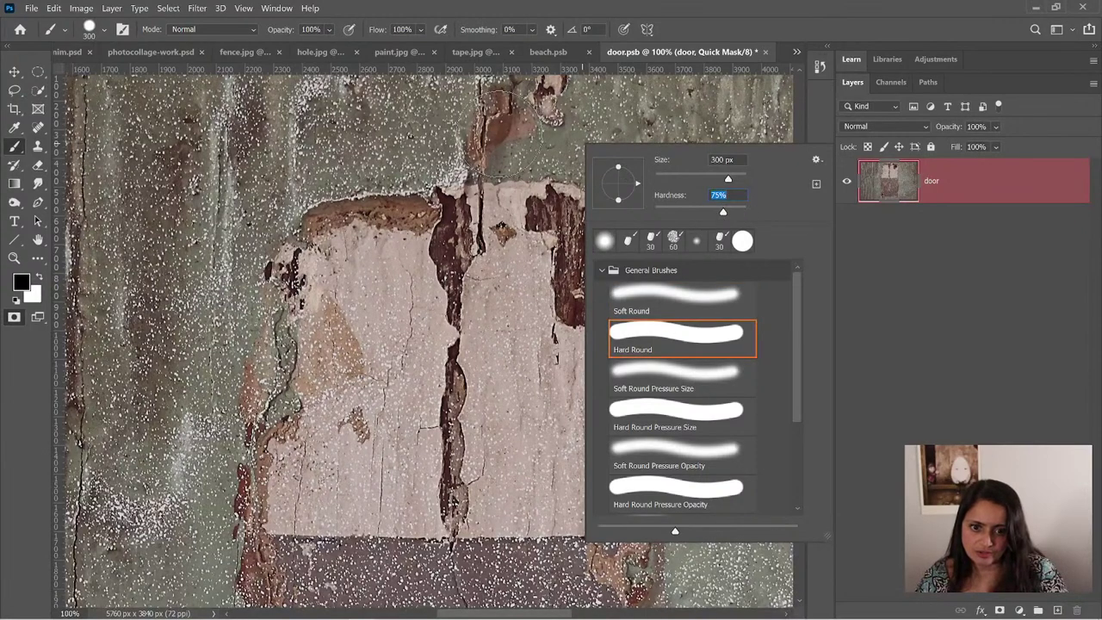
key(Return)
- Paint the mask band across the door's top and right side, trimming overspill with white
mouse_move(499, 129)
mouse_down()
mouse_move(599, 148)
mouse_move(699, 198)
mouse_move(674, 179)
mouse_move(697, 198)
mouse_move(719, 245)
mouse_move(710, 401)
mouse_up()
mouse_move(698, 344)
mouse_down()
mouse_move(633, 197)
mouse_move(619, 491)
mouse_move(657, 217)
mouse_move(602, 263)
mouse_move(572, 439)
mouse_move(588, 568)
mouse_move(575, 448)
mouse_up()
key(space)
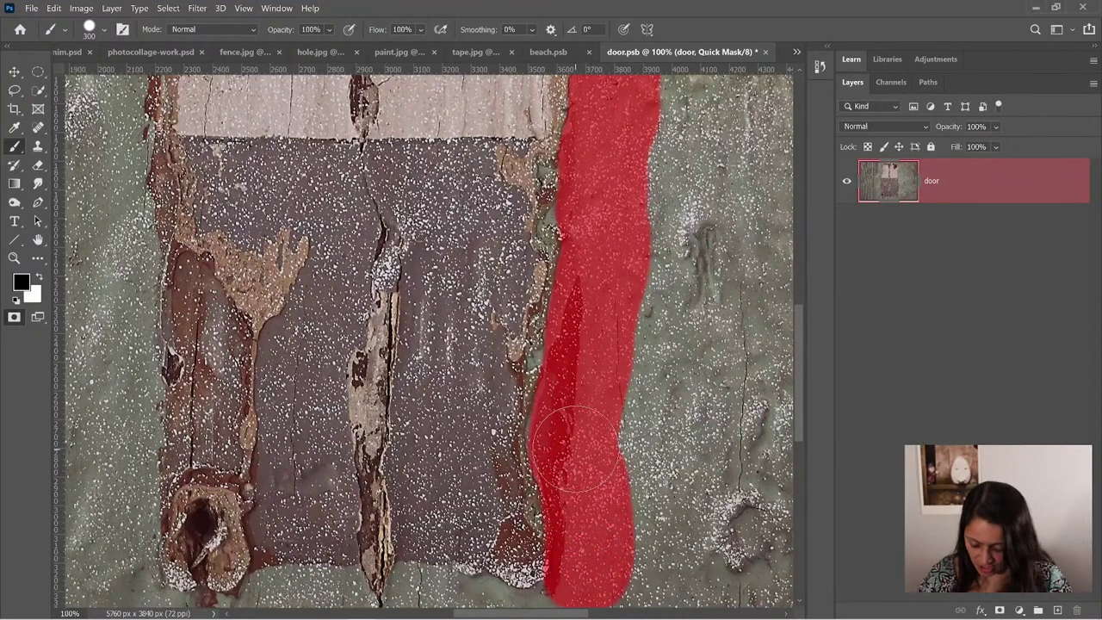
key(x)
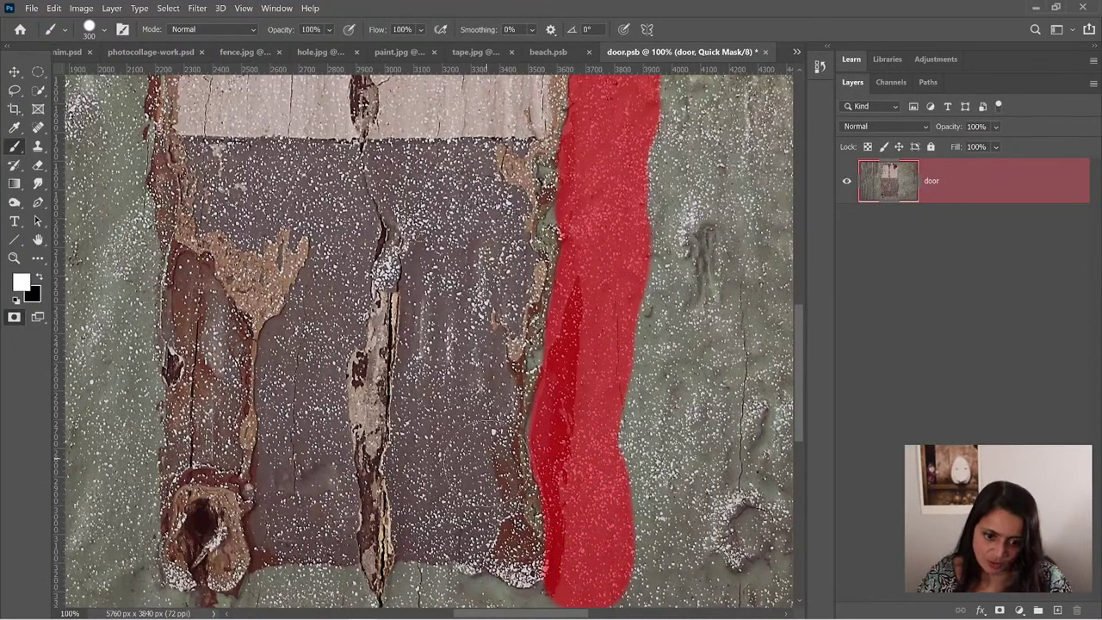
mouse_move(499, 474)
mouse_down()
mouse_move(504, 555)
mouse_move(505, 508)
mouse_move(474, 404)
mouse_move(490, 397)
mouse_up()
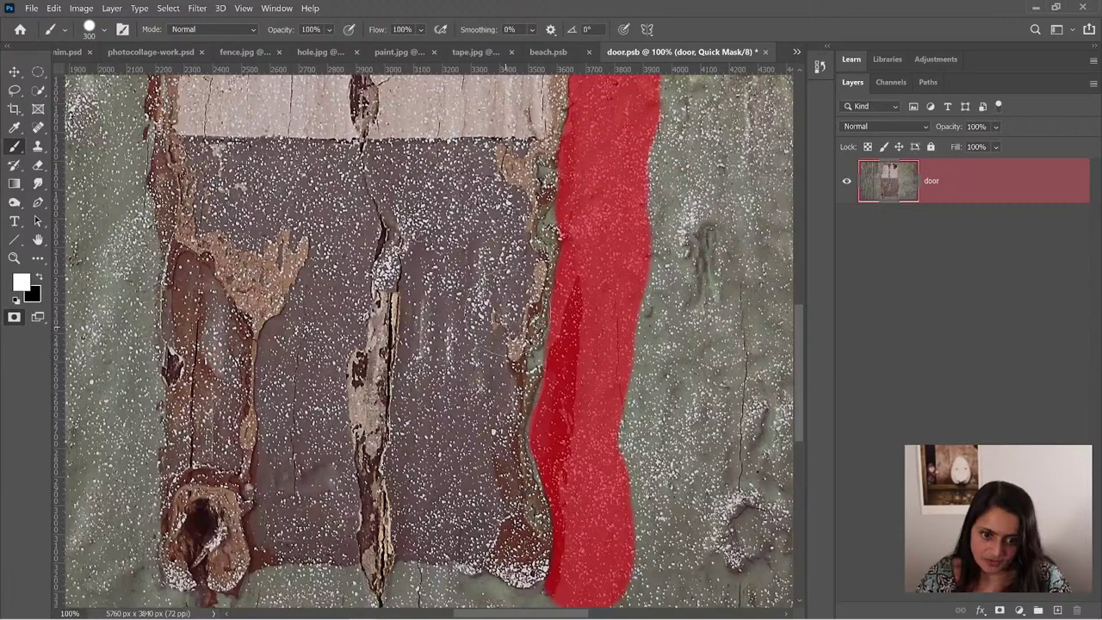
drag(615, 393, 634, 249)
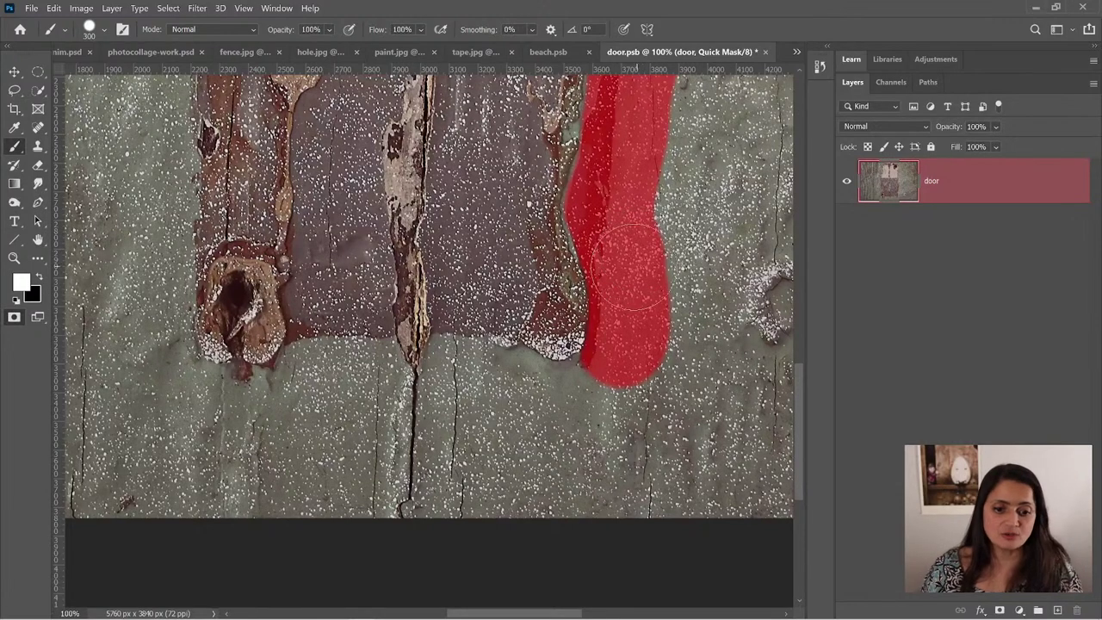
drag(595, 390, 589, 405)
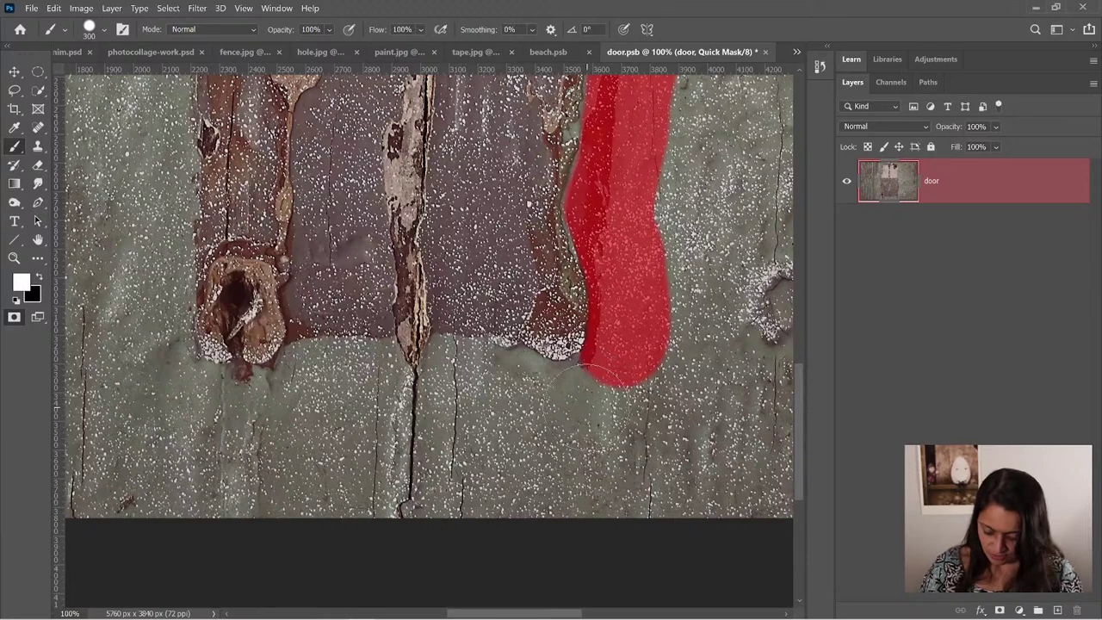
- Paint the band along the door's bottom and left side and close it at the top
key(x)
mouse_move(603, 378)
mouse_down()
mouse_move(383, 408)
mouse_move(327, 395)
mouse_move(259, 416)
mouse_move(176, 405)
mouse_move(136, 355)
mouse_move(136, 190)
mouse_up()
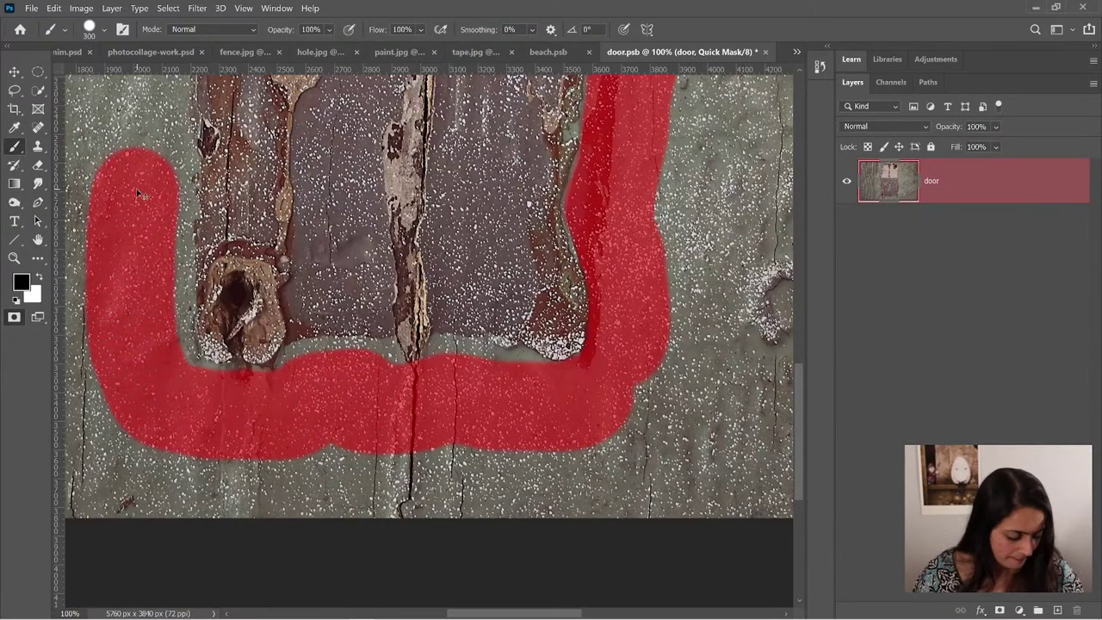
key(ctrl+minus)
key(ctrl+minus)
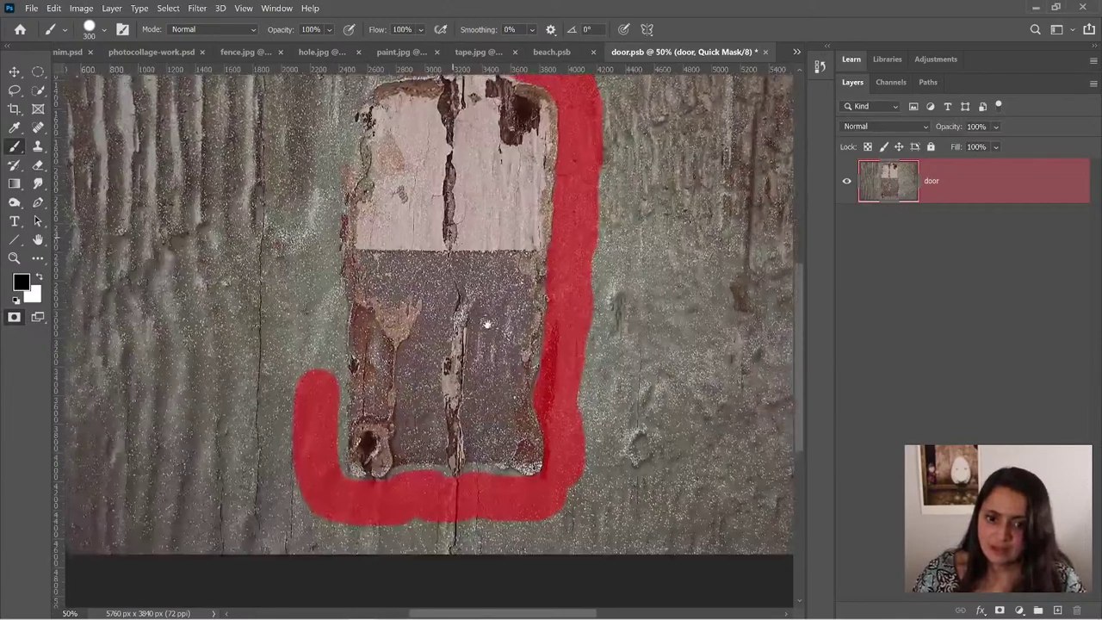
drag(486, 325, 499, 343)
drag(484, 188, 490, 232)
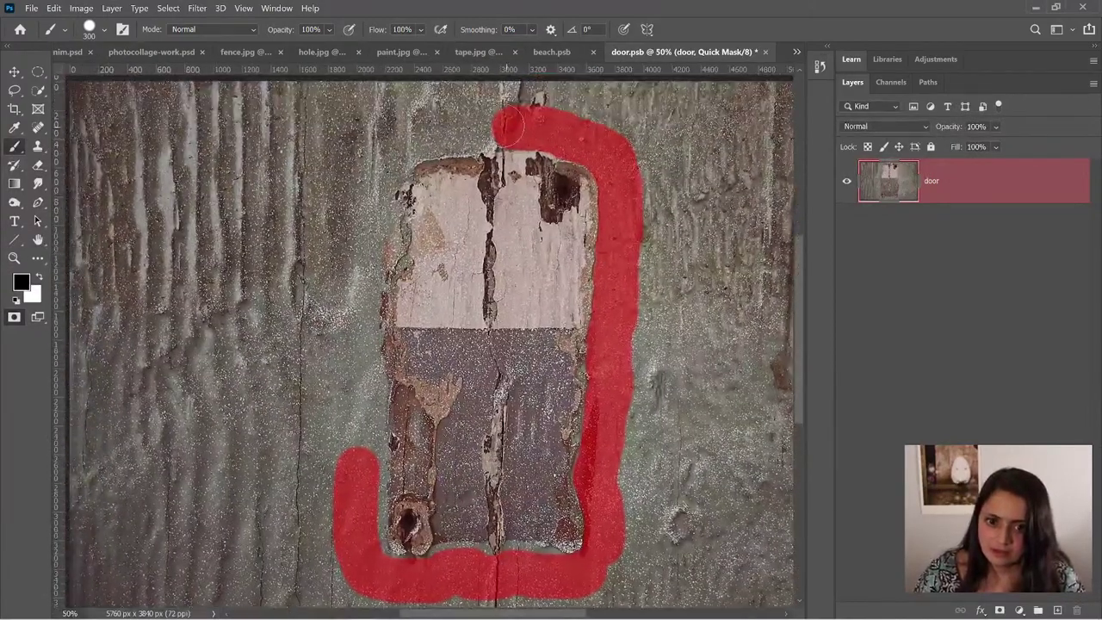
mouse_move(510, 127)
mouse_down()
mouse_move(401, 140)
mouse_move(383, 160)
mouse_move(413, 136)
mouse_move(364, 181)
mouse_move(379, 210)
mouse_move(361, 289)
mouse_move(372, 355)
mouse_move(363, 538)
mouse_move(377, 577)
mouse_move(401, 555)
mouse_up()
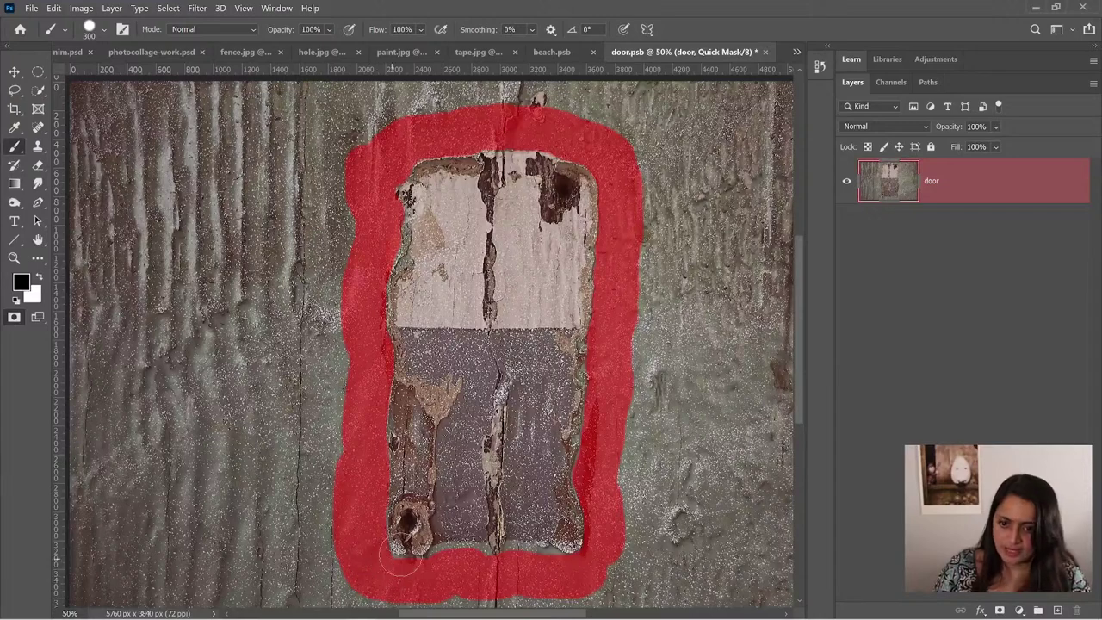
key(ctrl+minus)
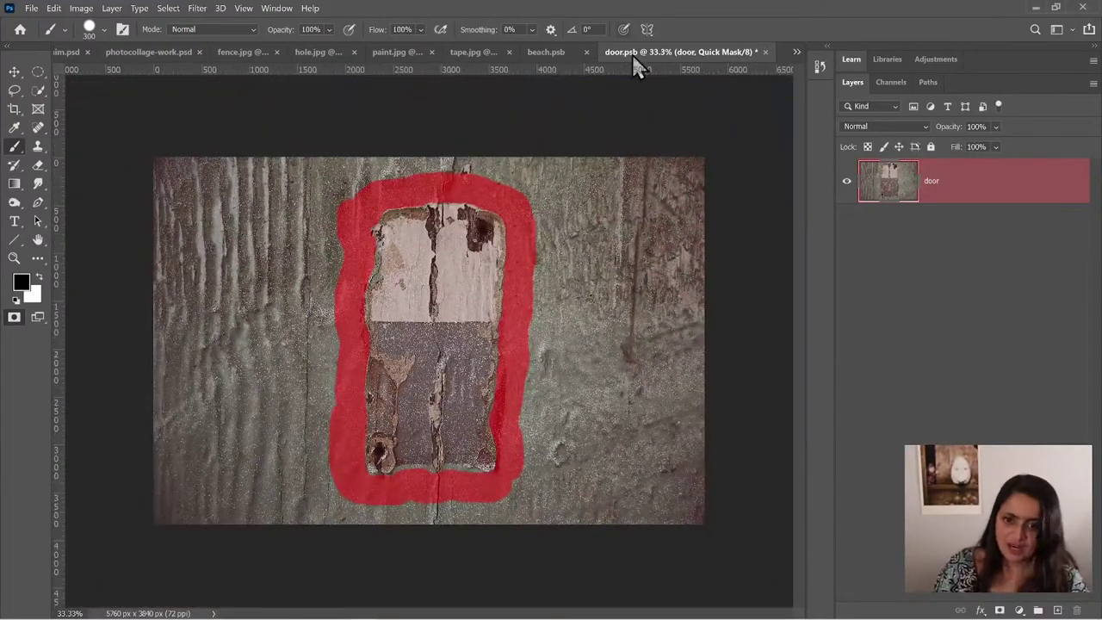
- Fill rectangular selections of the top strip, right wall and strip beside the door base with mask
click(37, 72)
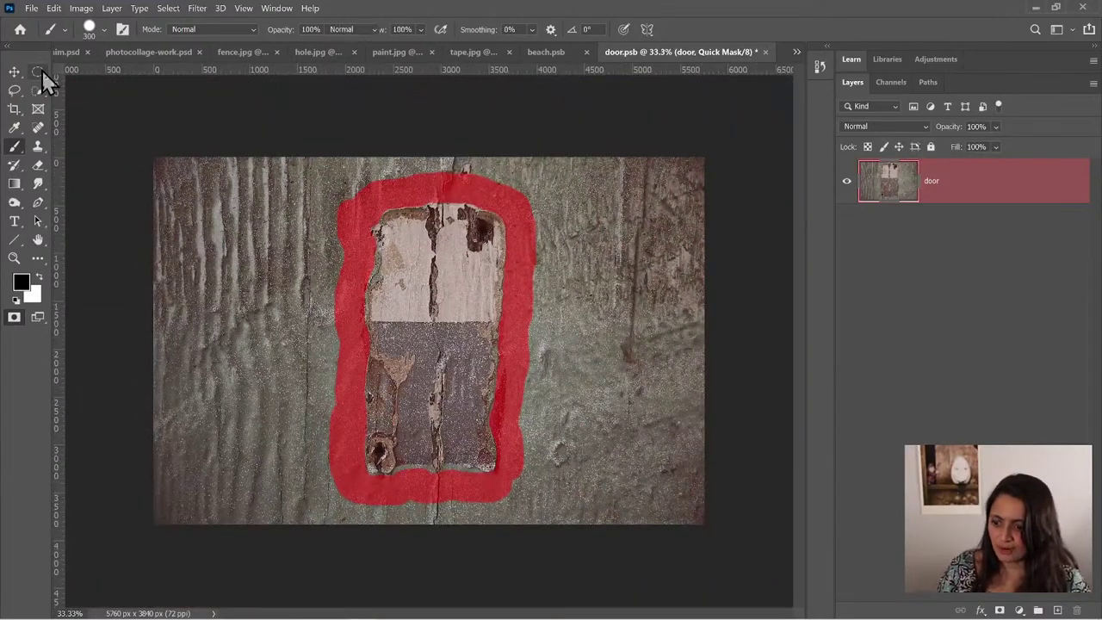
click(119, 72)
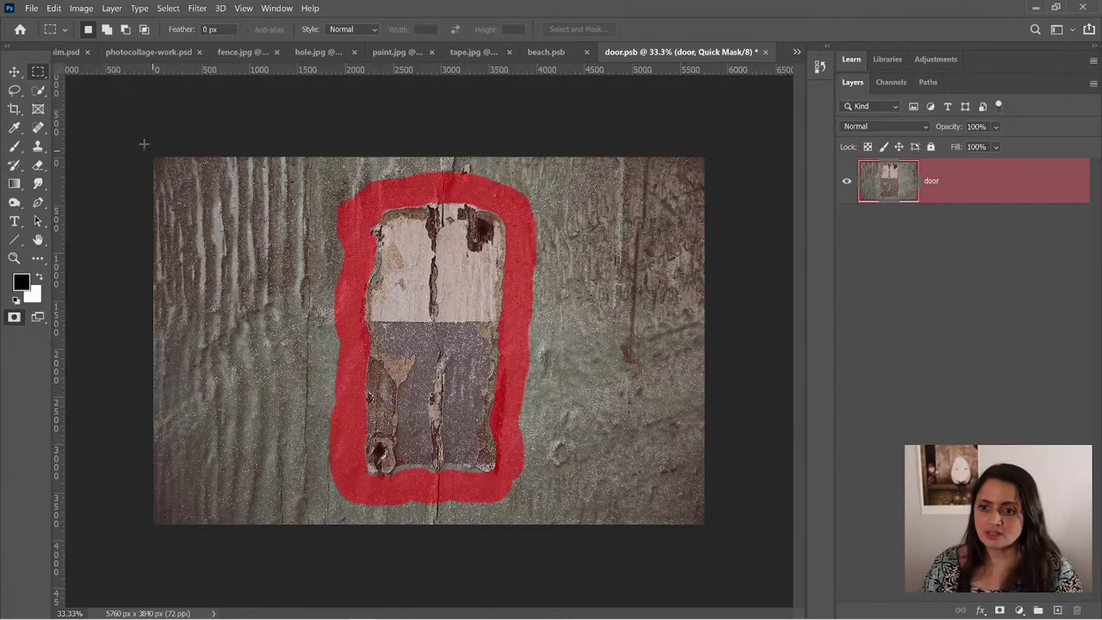
drag(151, 156, 743, 194)
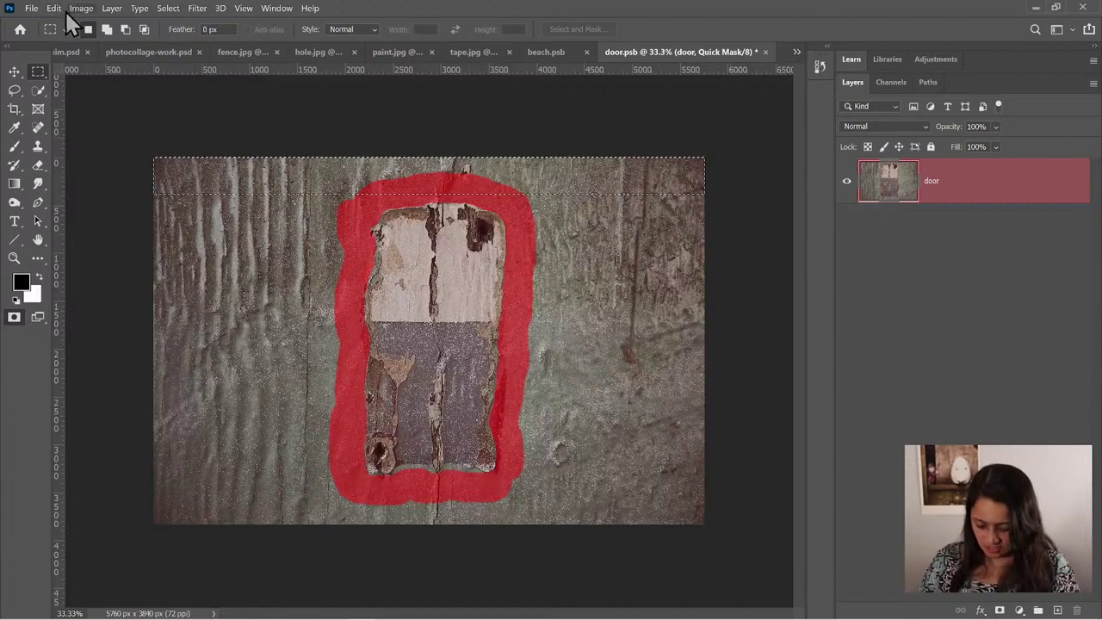
key(x)
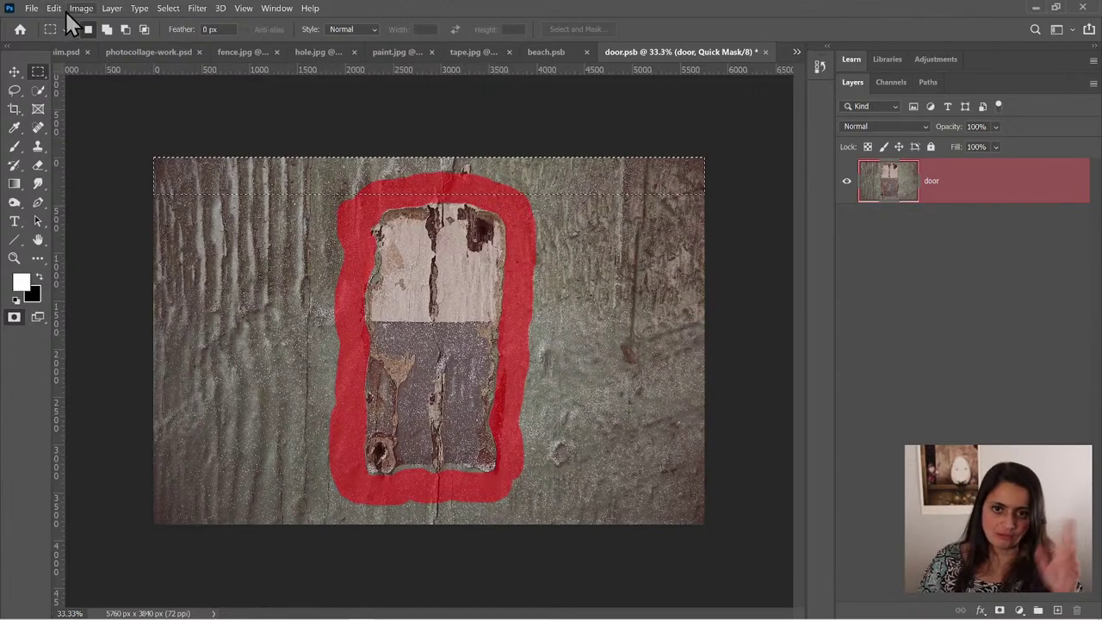
key(ctrl+BackSpace)
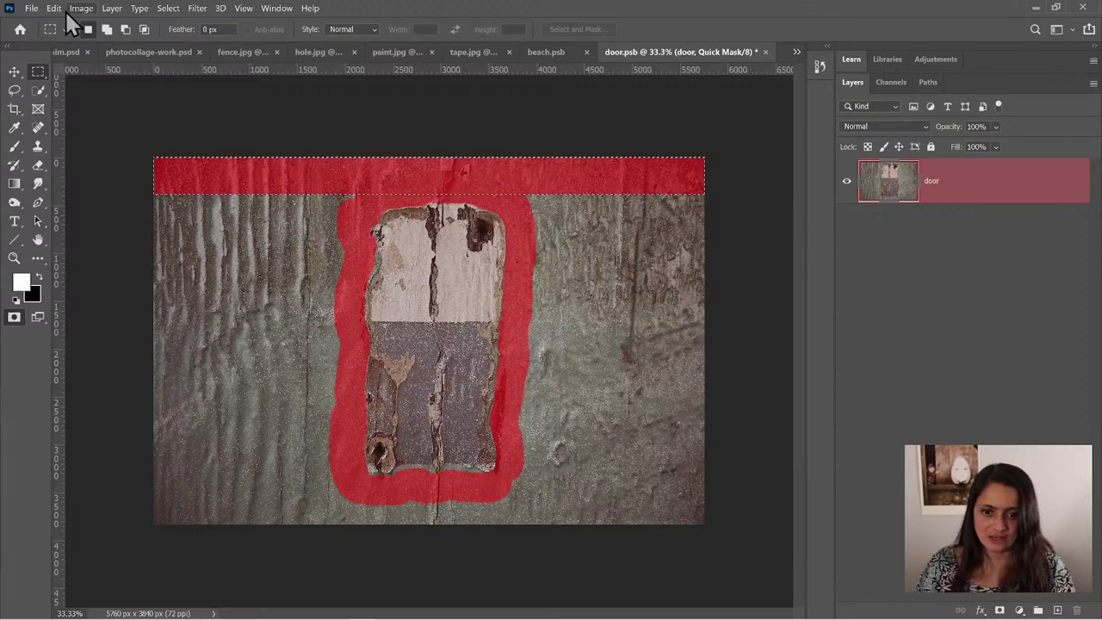
drag(705, 160, 528, 549)
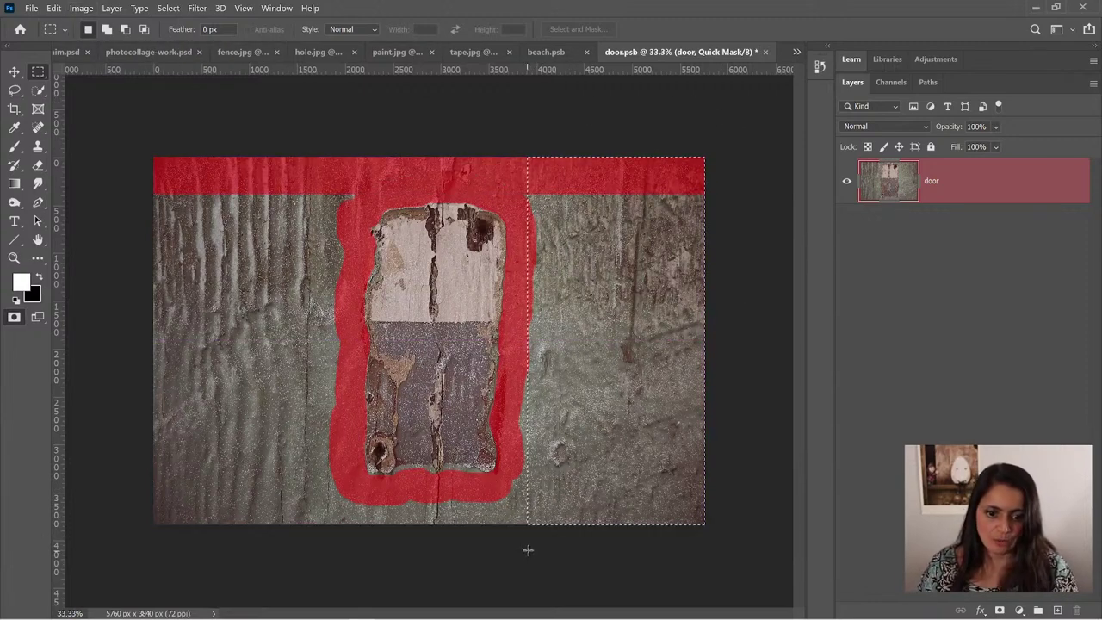
key(ctrl+BackSpace)
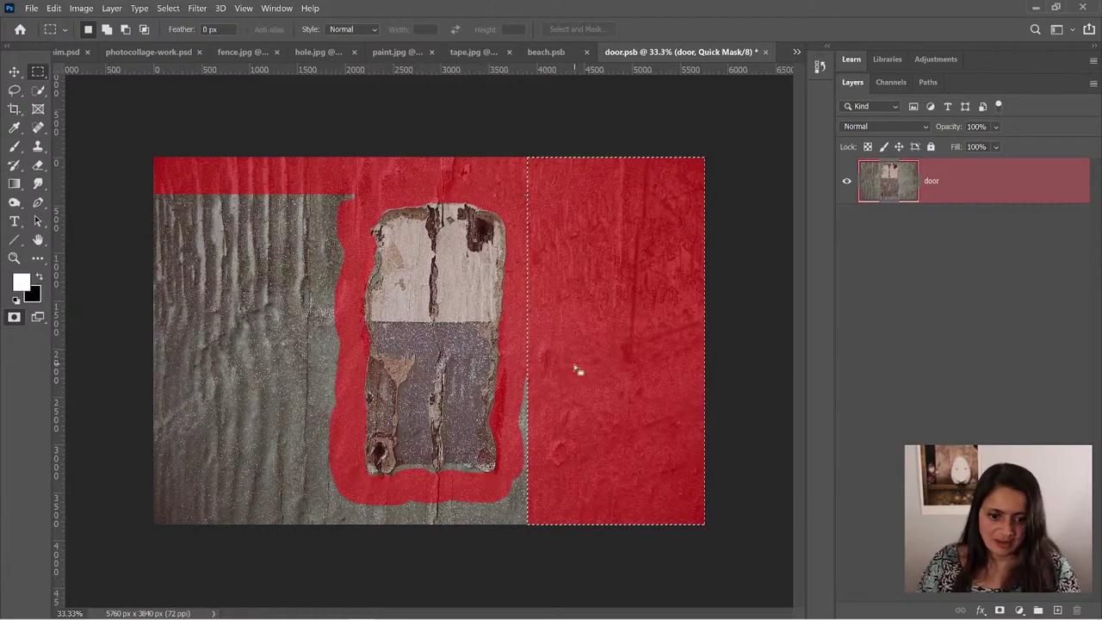
drag(504, 365, 544, 567)
key(ctrl+BackSpace)
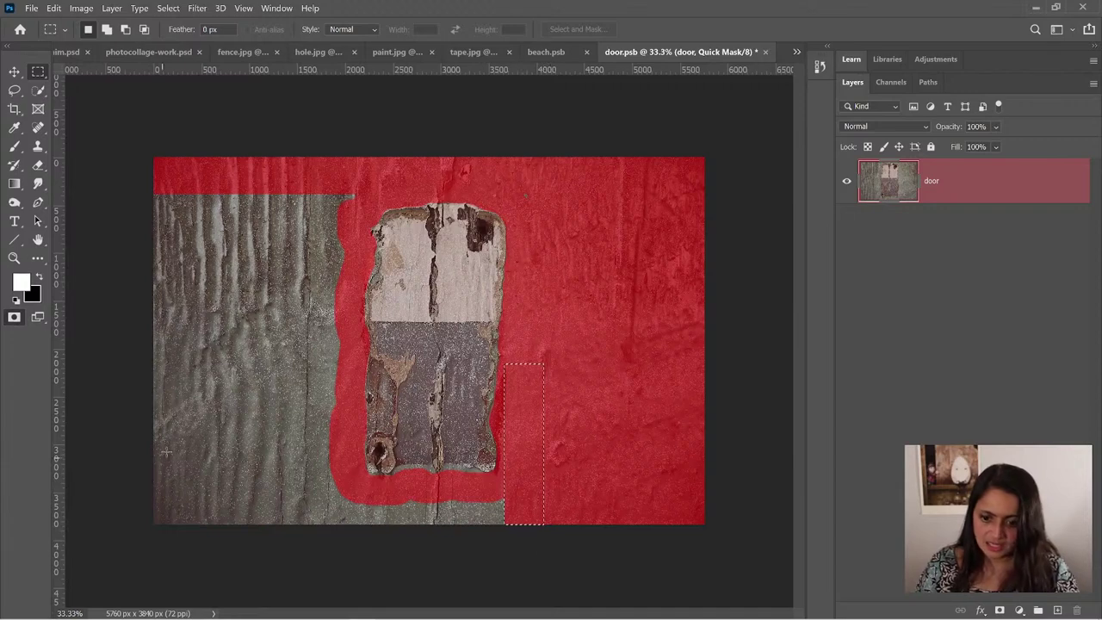
- Mask the bottom, top-left and remaining left wall areas
drag(129, 496, 540, 571)
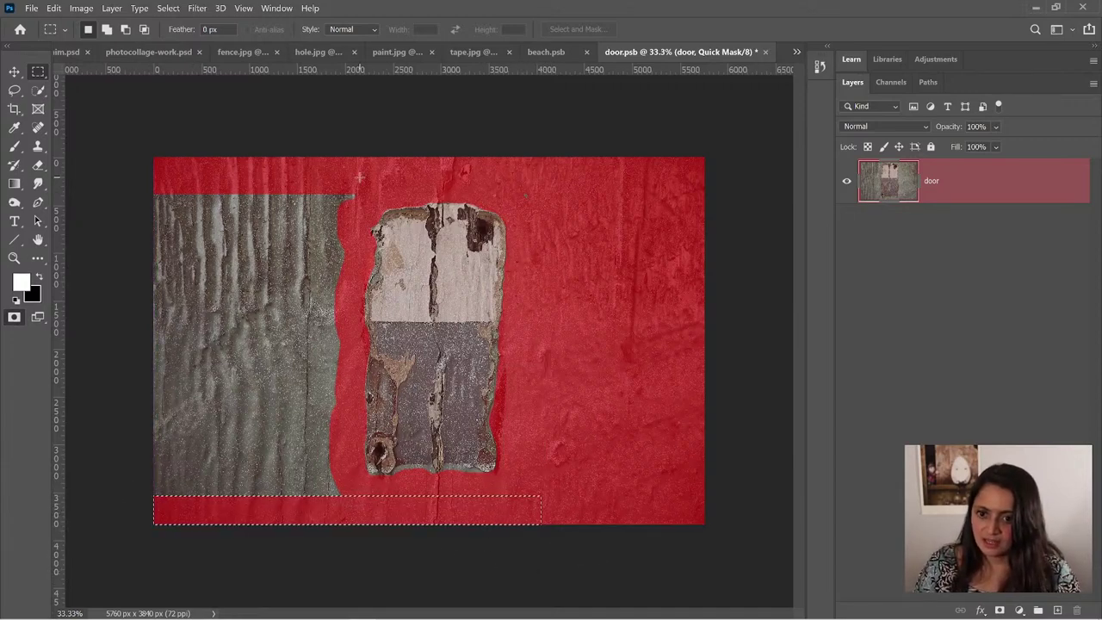
drag(359, 178, 120, 225)
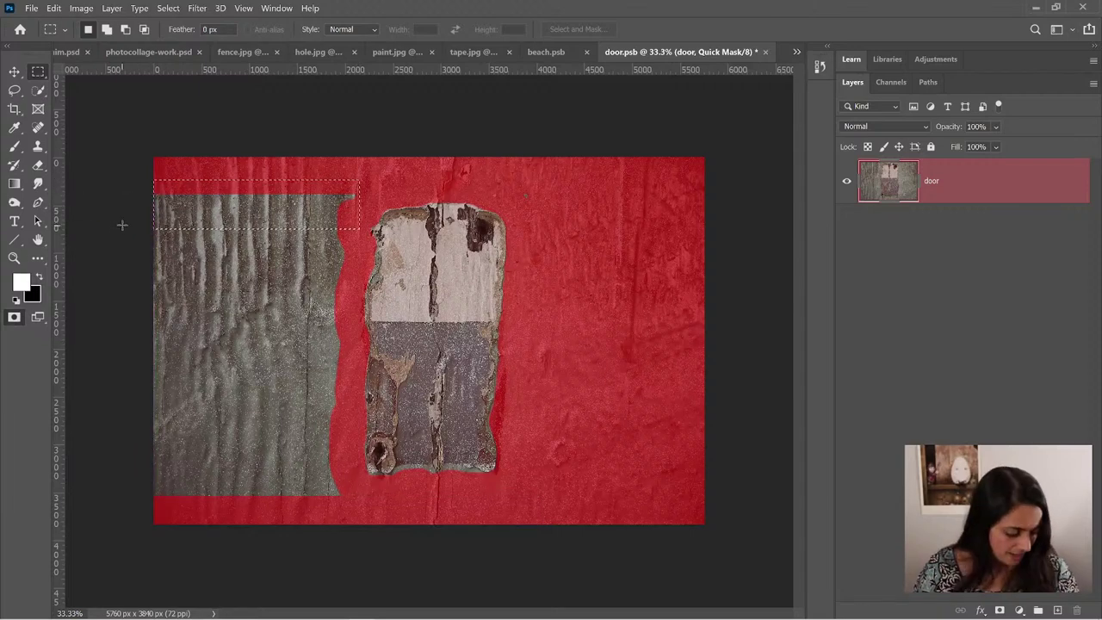
key(Delete)
drag(345, 510, 122, 207)
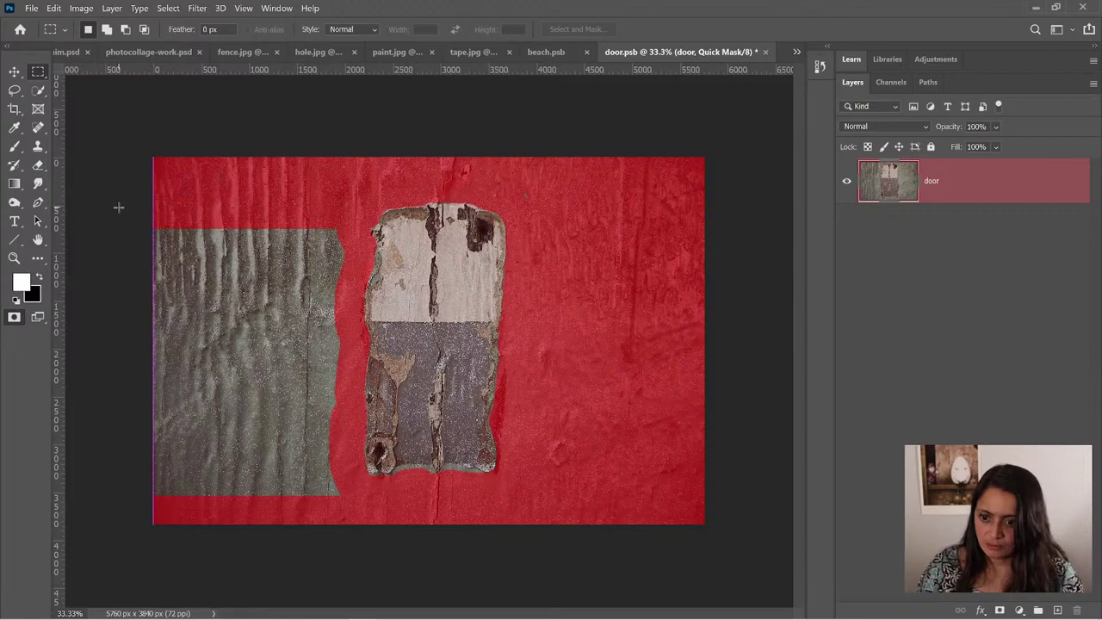
key(Delete)
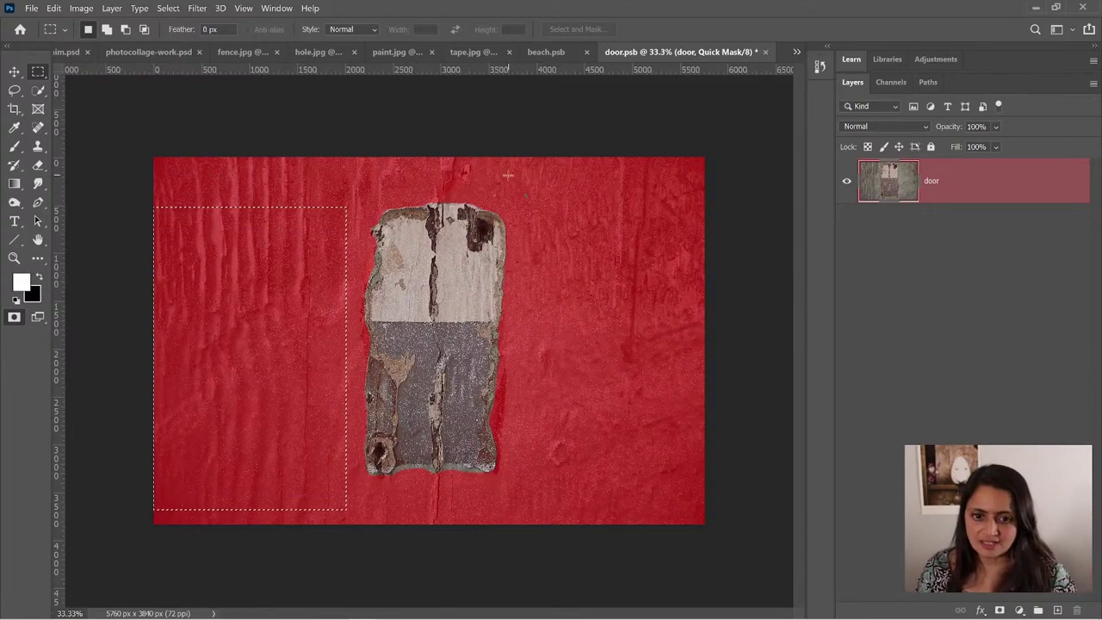
- Deselect and zoom in on the door's top edge
drag(511, 179, 555, 211)
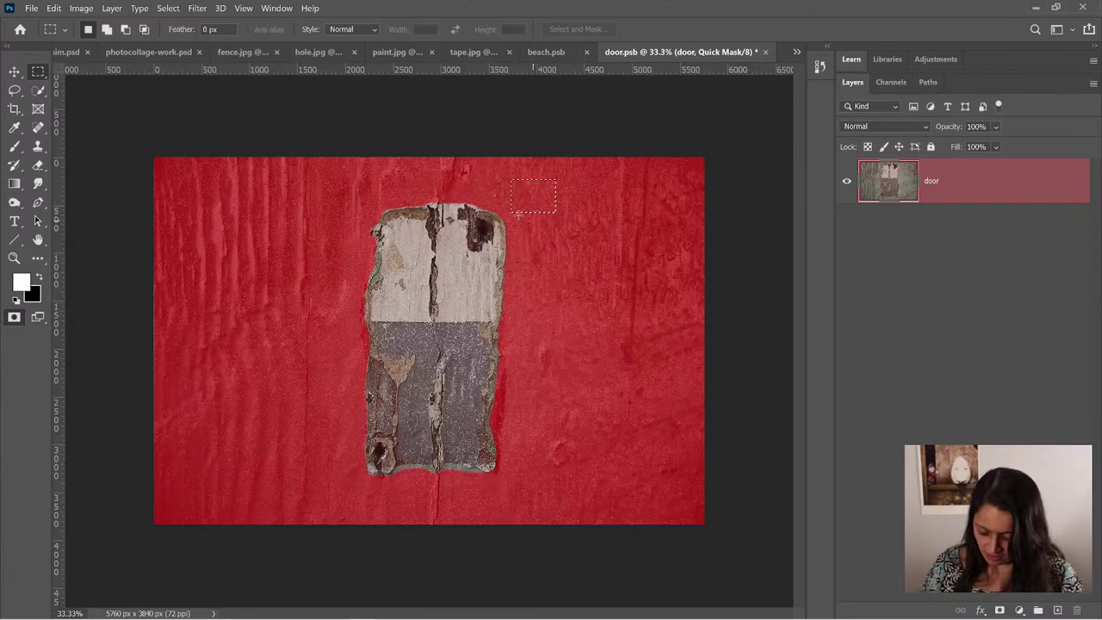
click(170, 8)
click(182, 34)
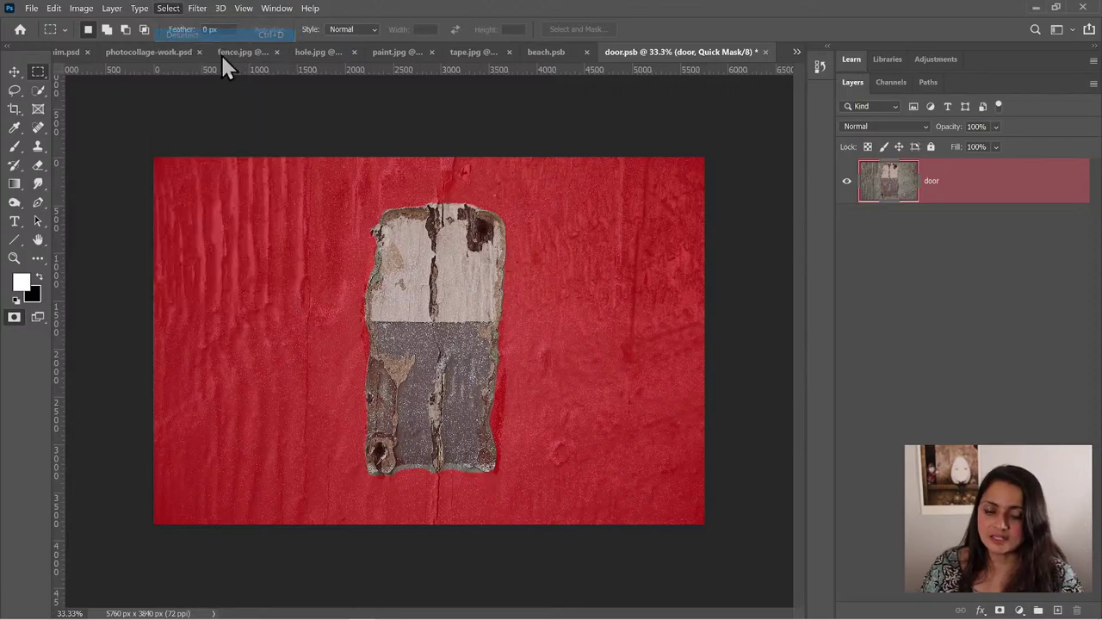
key(z)
click(404, 219)
click(404, 218)
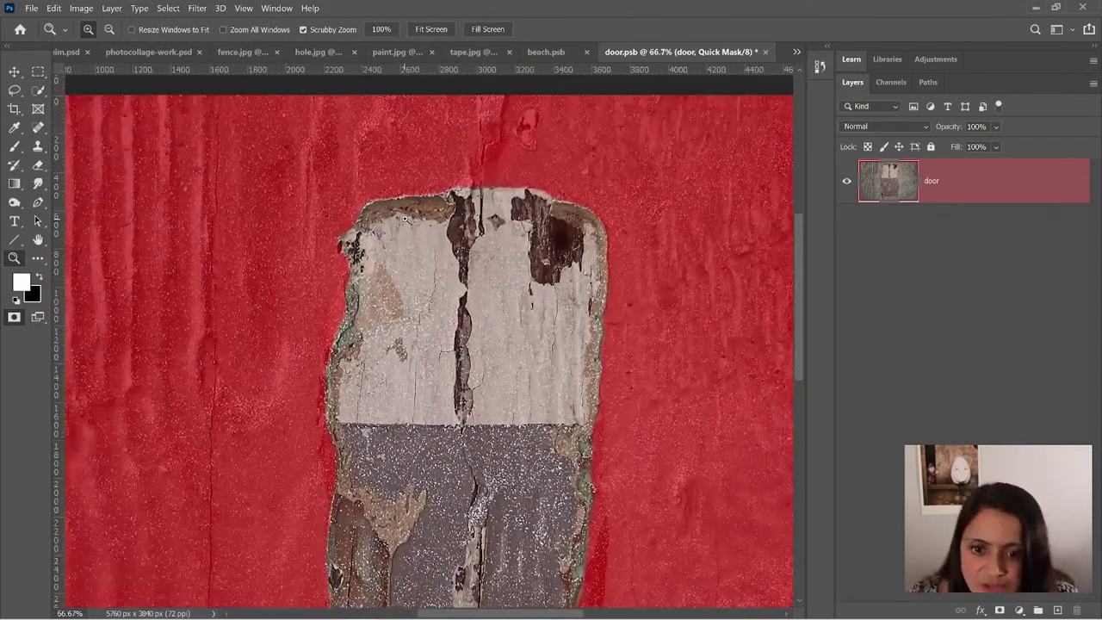
- Zoom to 200% on the door's top edge, test a smaller brush on the mask, and undo
drag(404, 219, 593, 107)
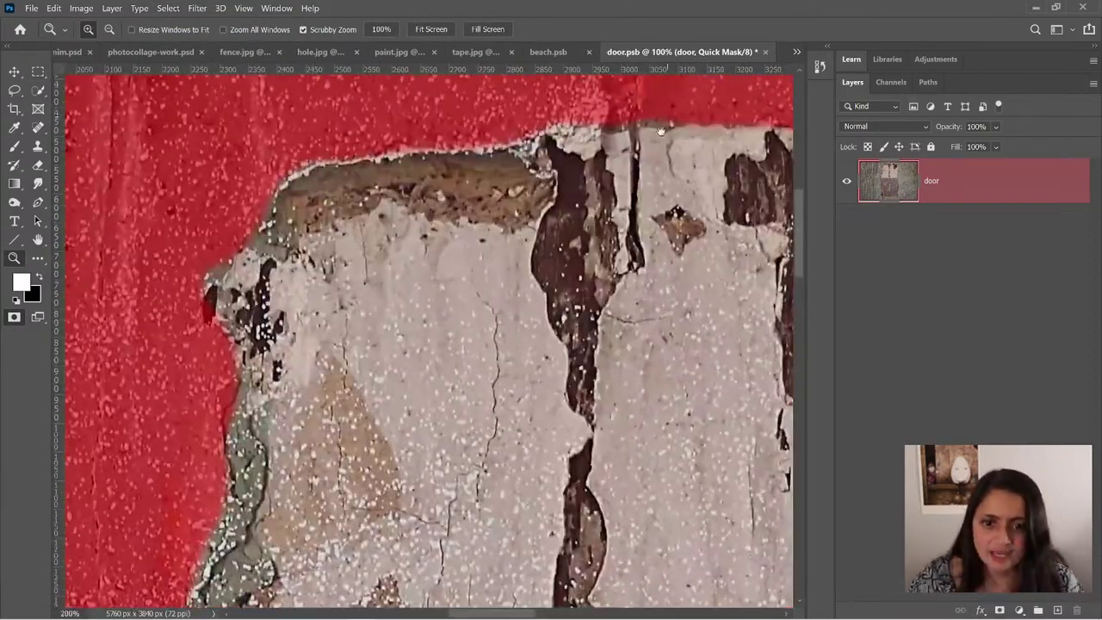
drag(661, 131, 500, 303)
key(b)
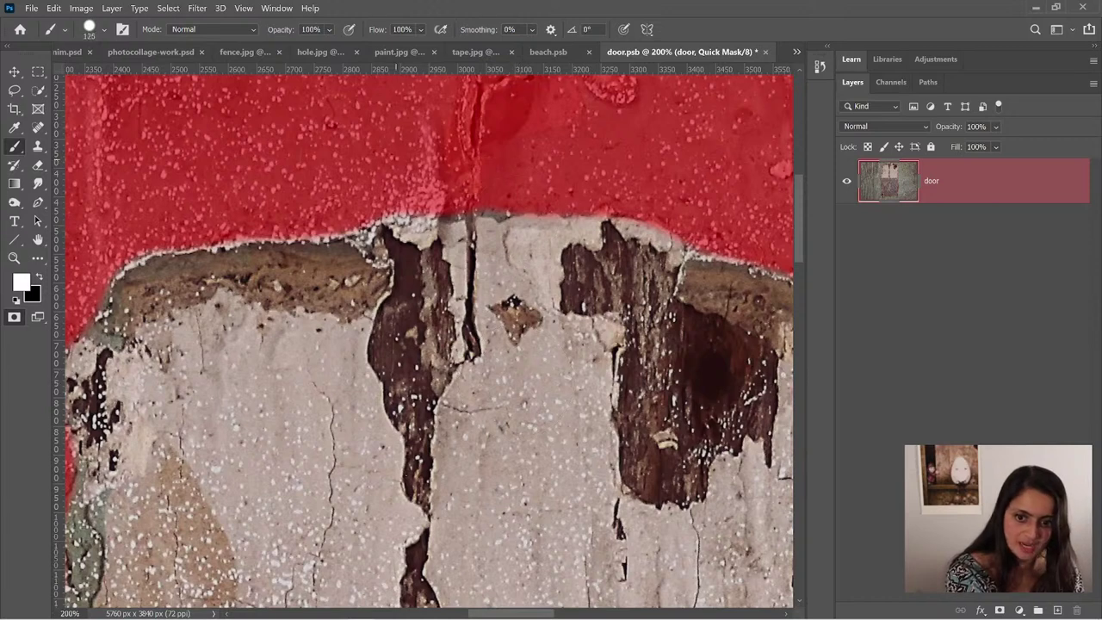
key(bracketleft)
key(bracketleft)
key(bracketleft)
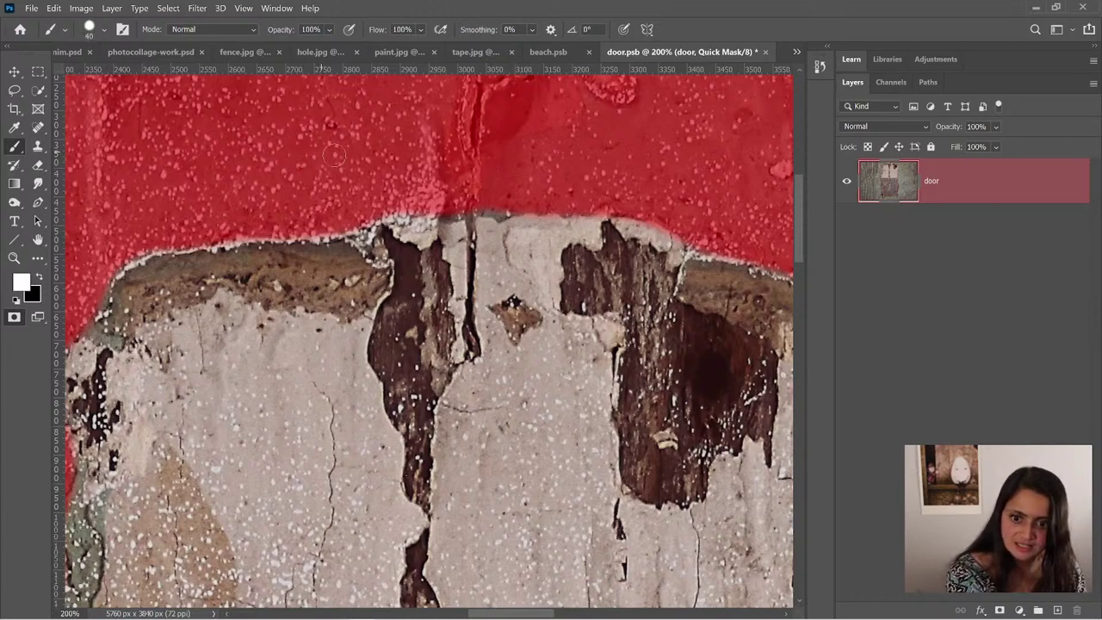
drag(399, 205, 420, 207)
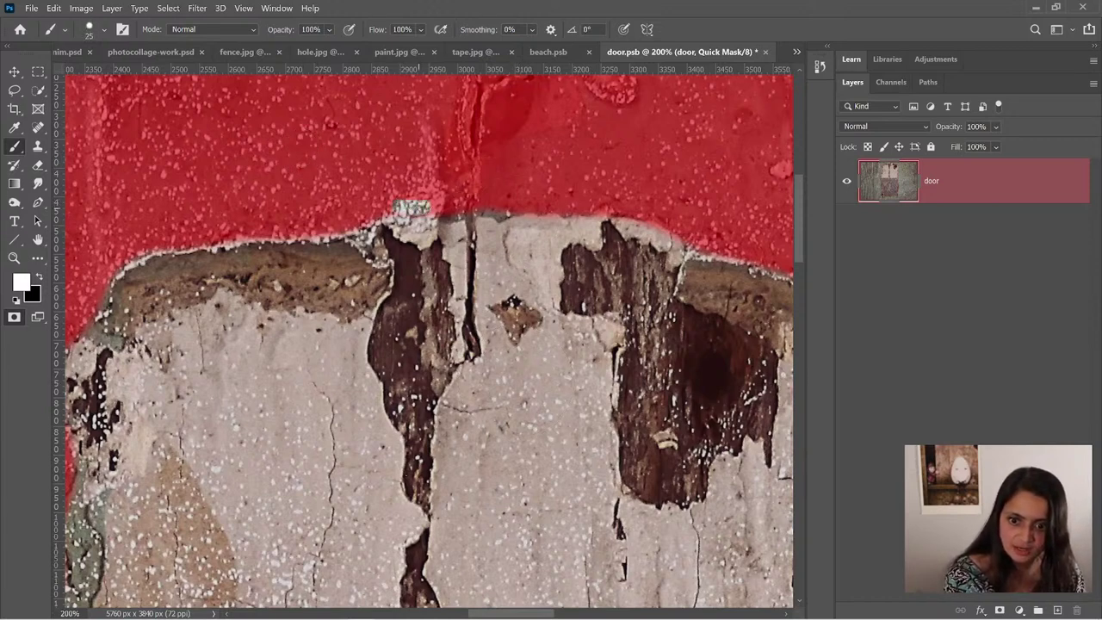
key(ctrl+z)
key(x)
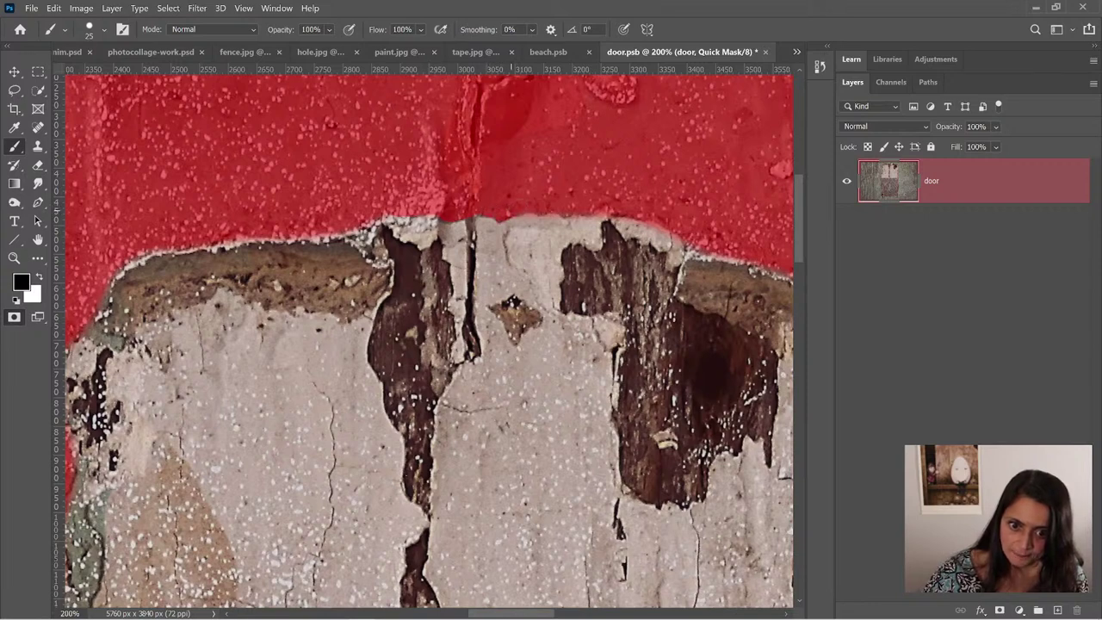
- Zoom back out and exit Quick Mask to turn it into a selection
drag(376, 250, 462, 191)
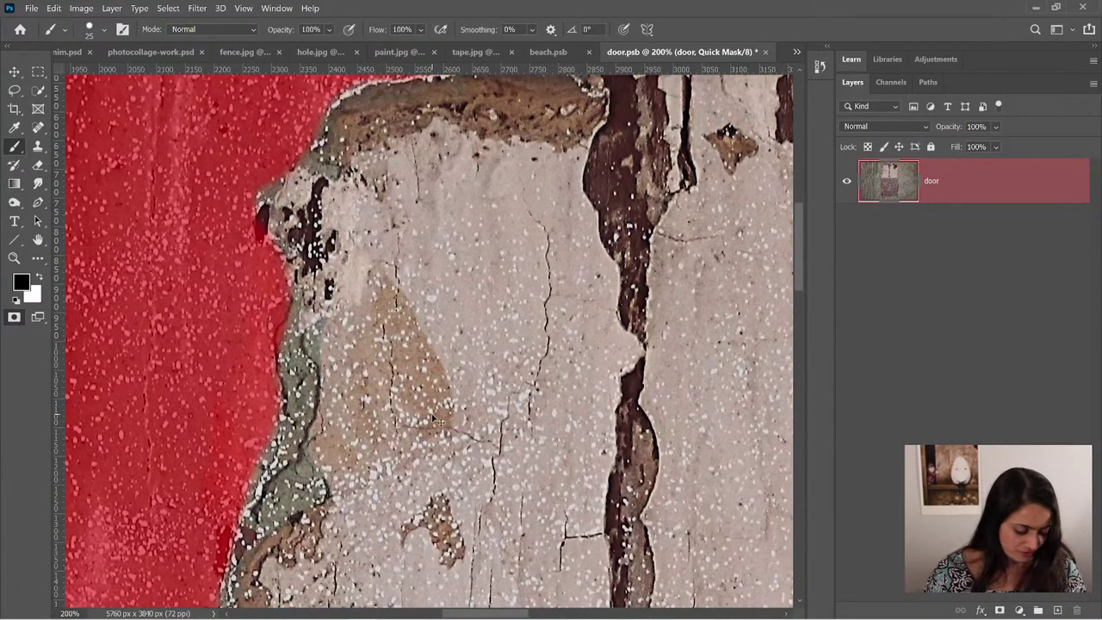
scroll(435, 419, down, 3)
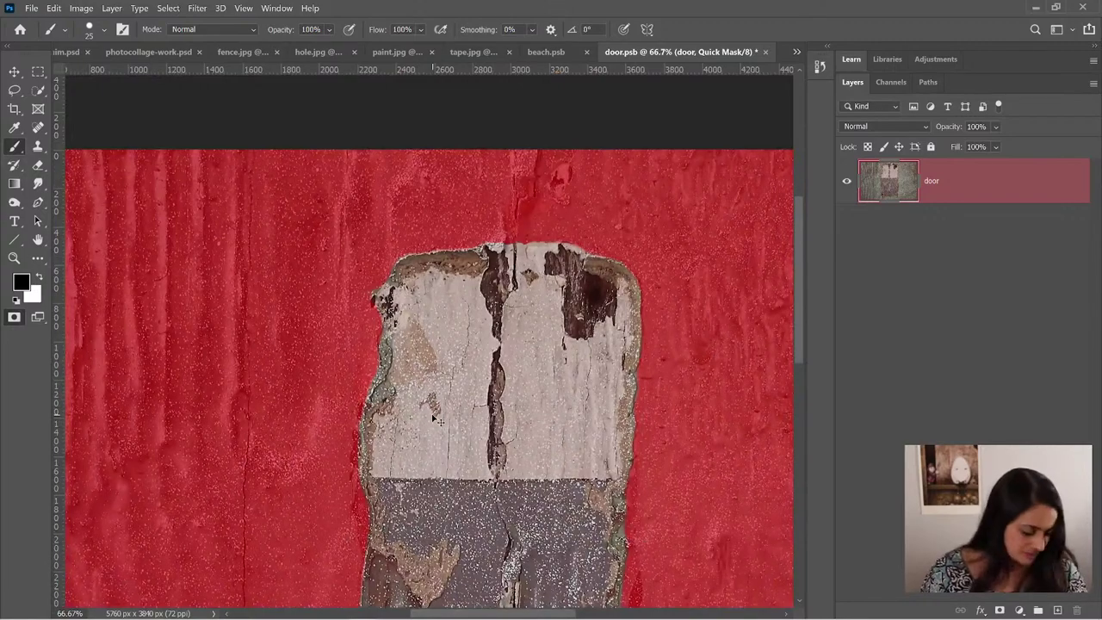
scroll(435, 419, down, 1)
scroll(435, 419, down, 1)
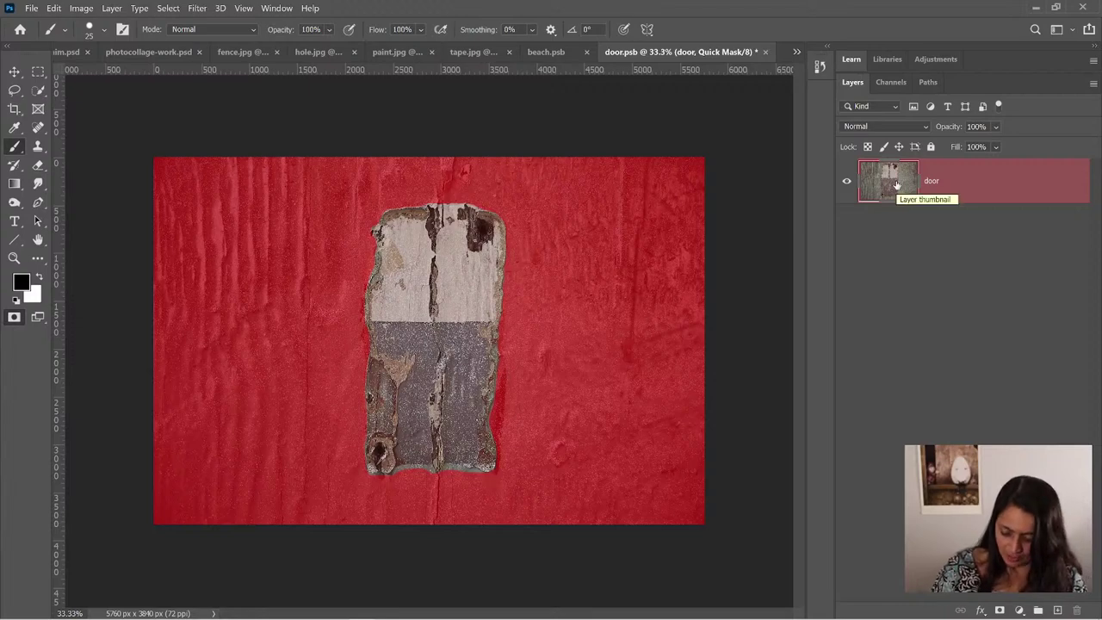
key(q)
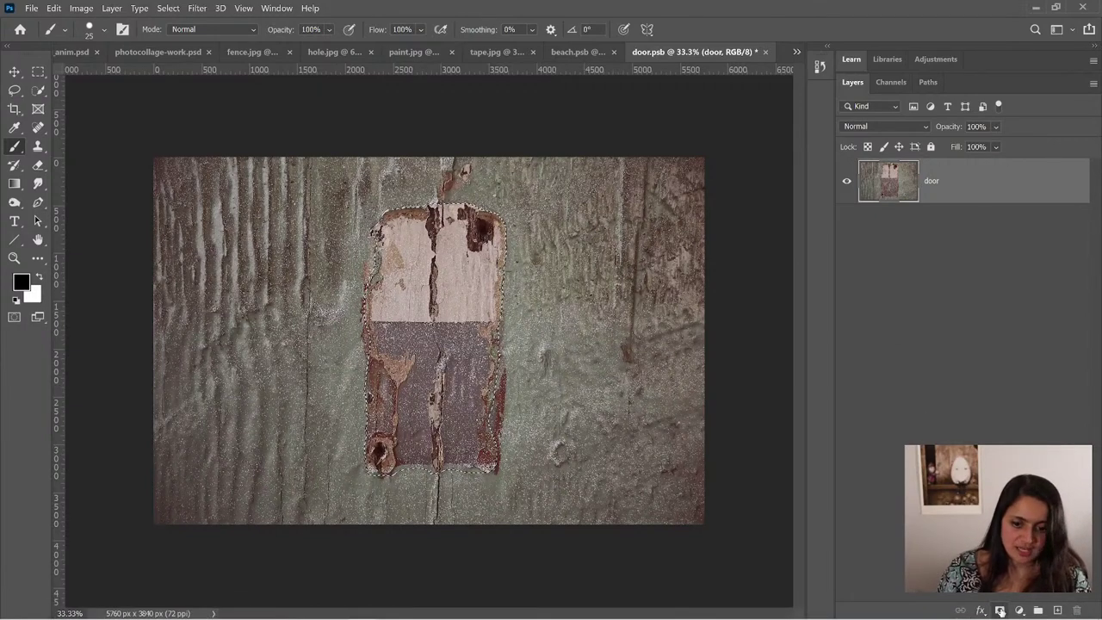
click(1000, 610)
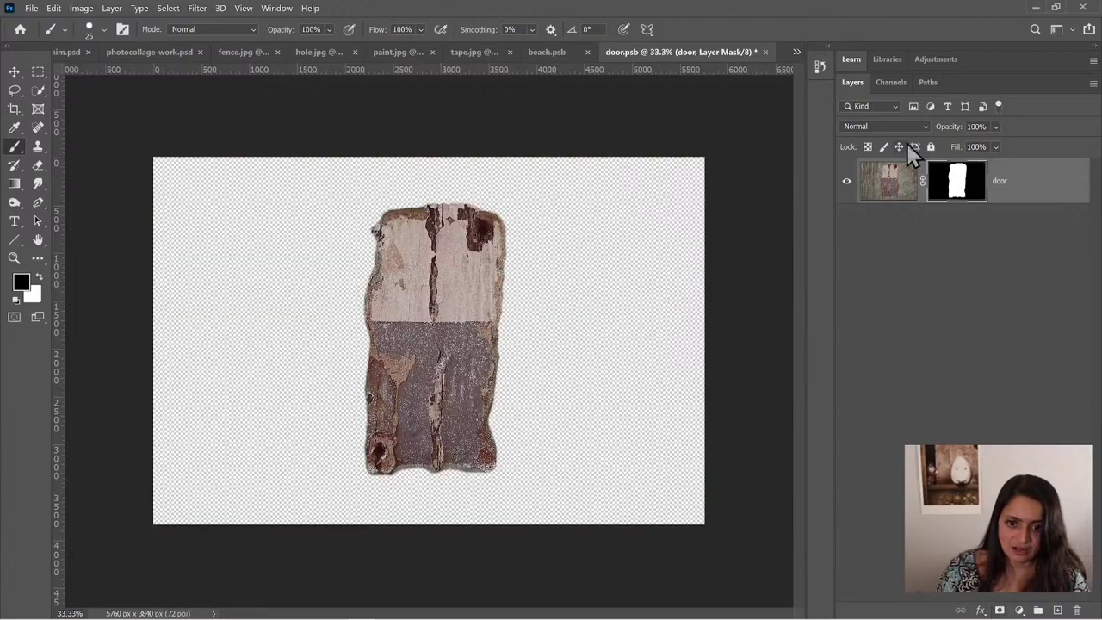
key(ctrl+z)
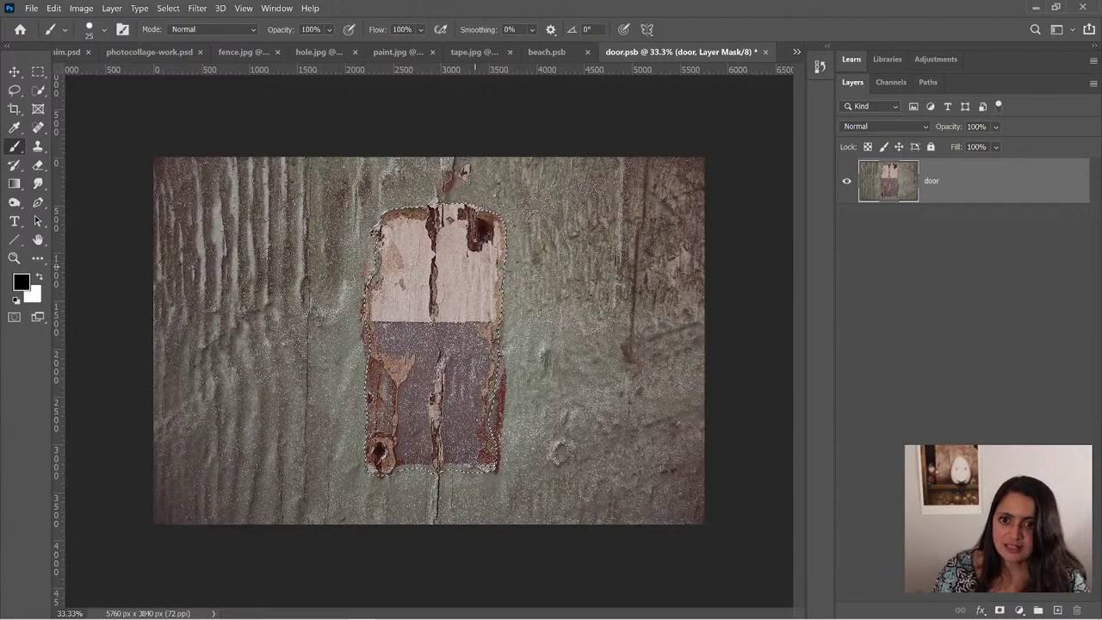
key(ctrl+shift+z)
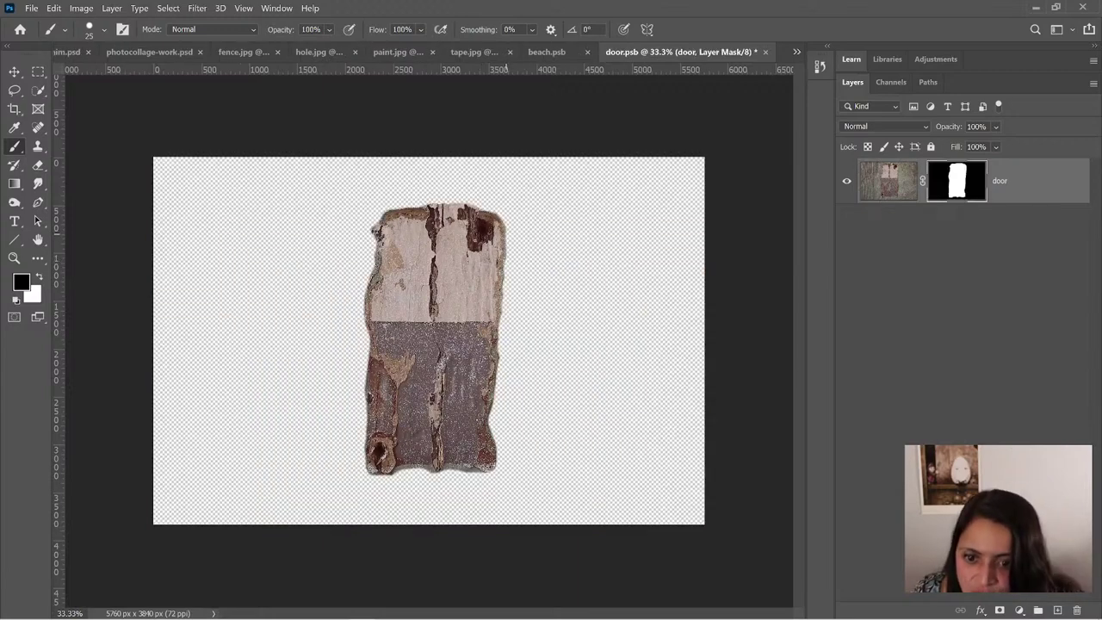
key(ctrl+z)
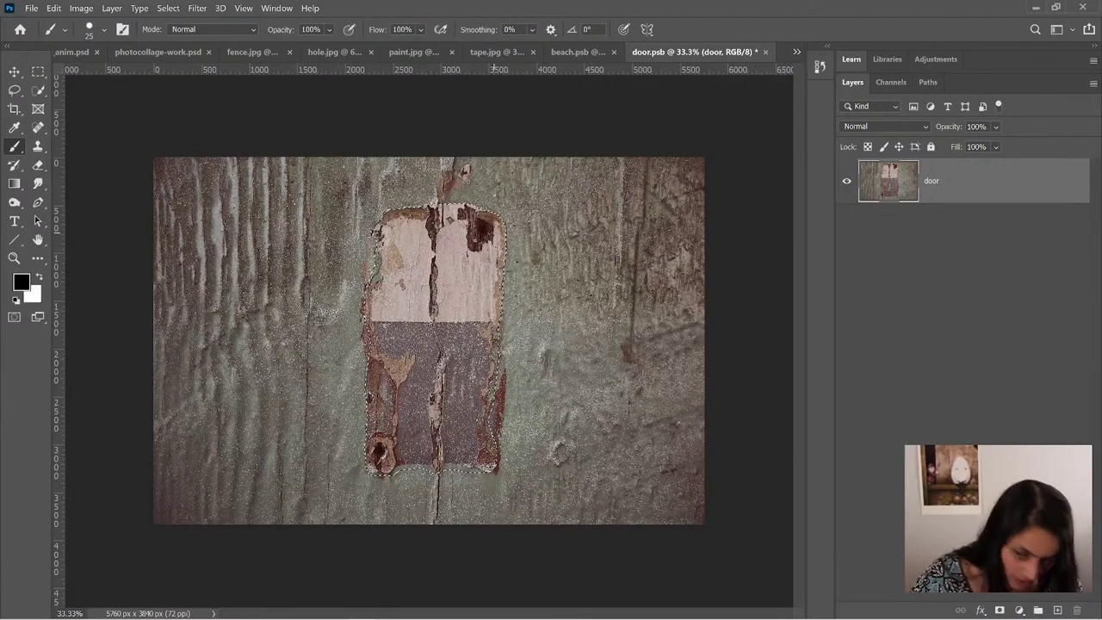
key(m)
right_click(500, 229)
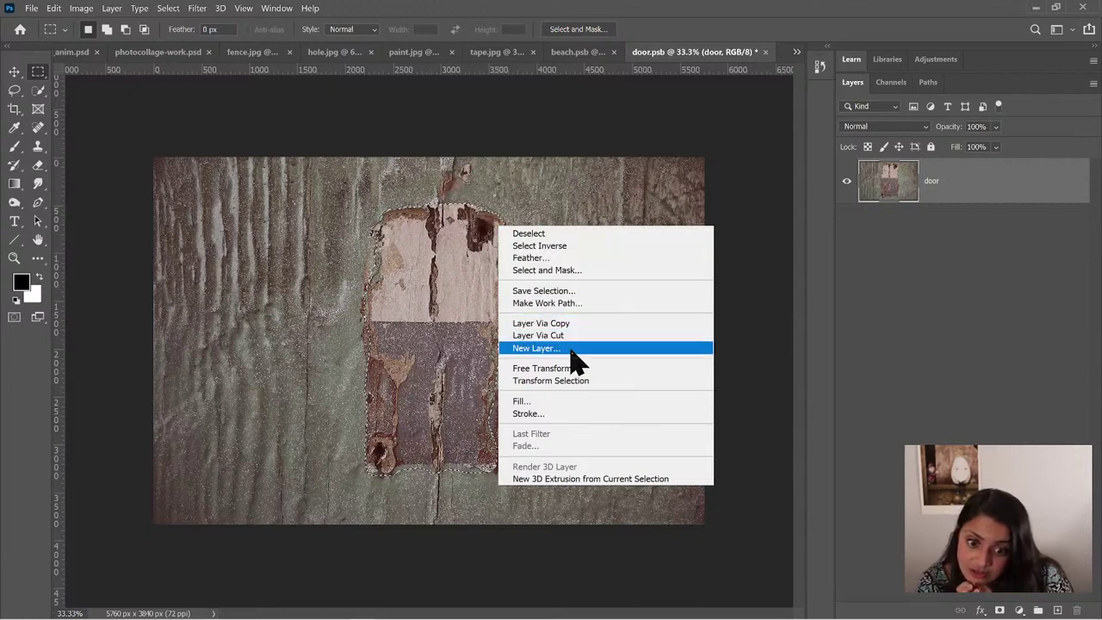
click(571, 272)
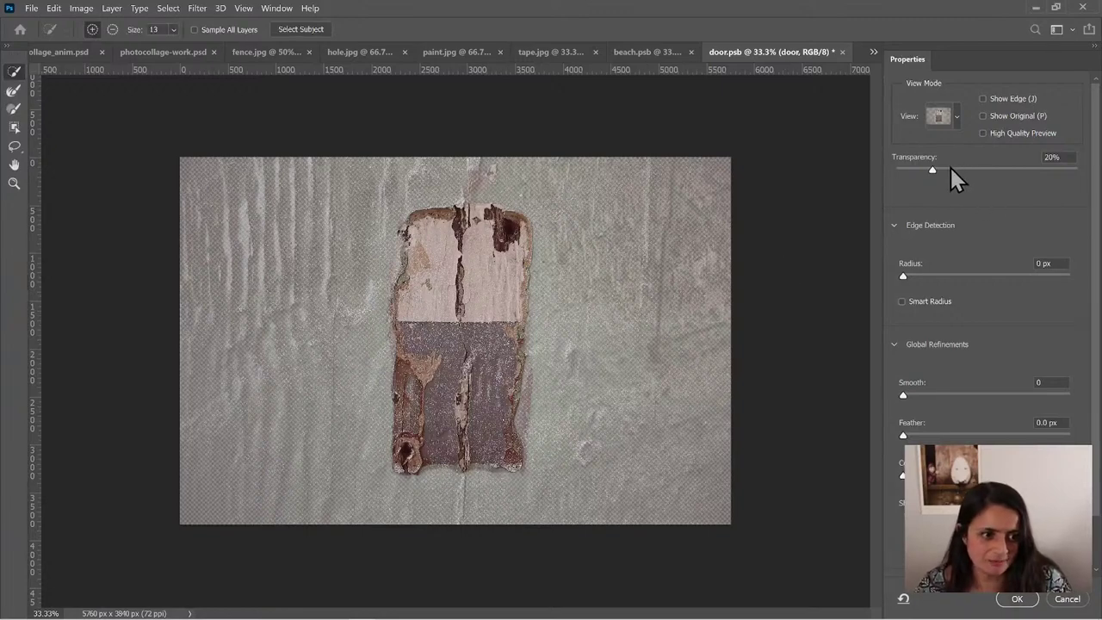
drag(932, 170, 1083, 175)
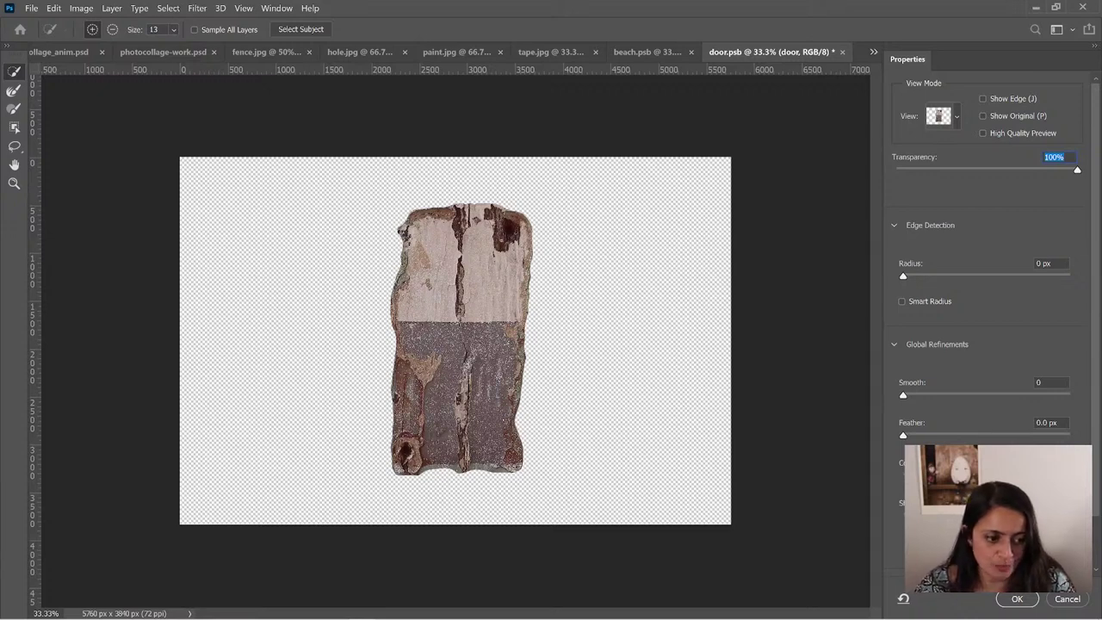
key(Return)
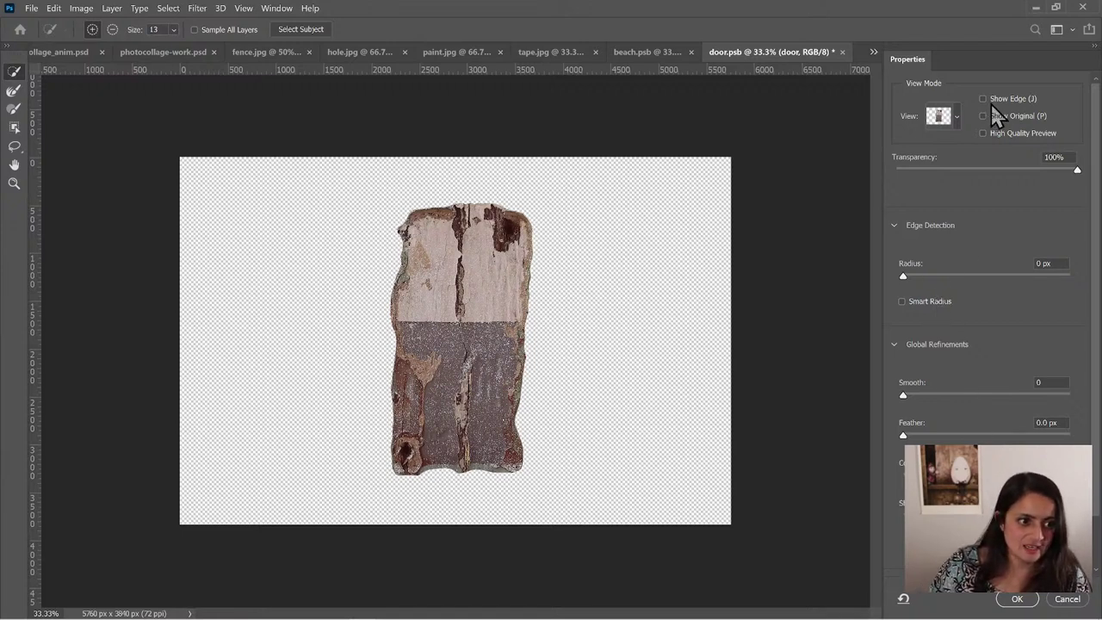
click(1016, 101)
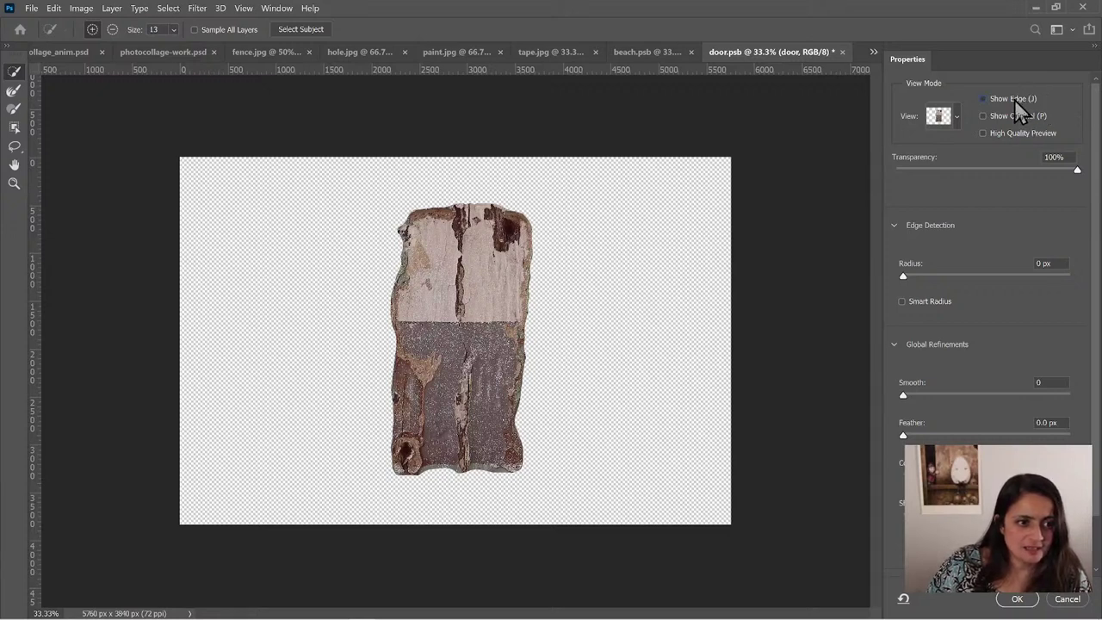
click(1017, 101)
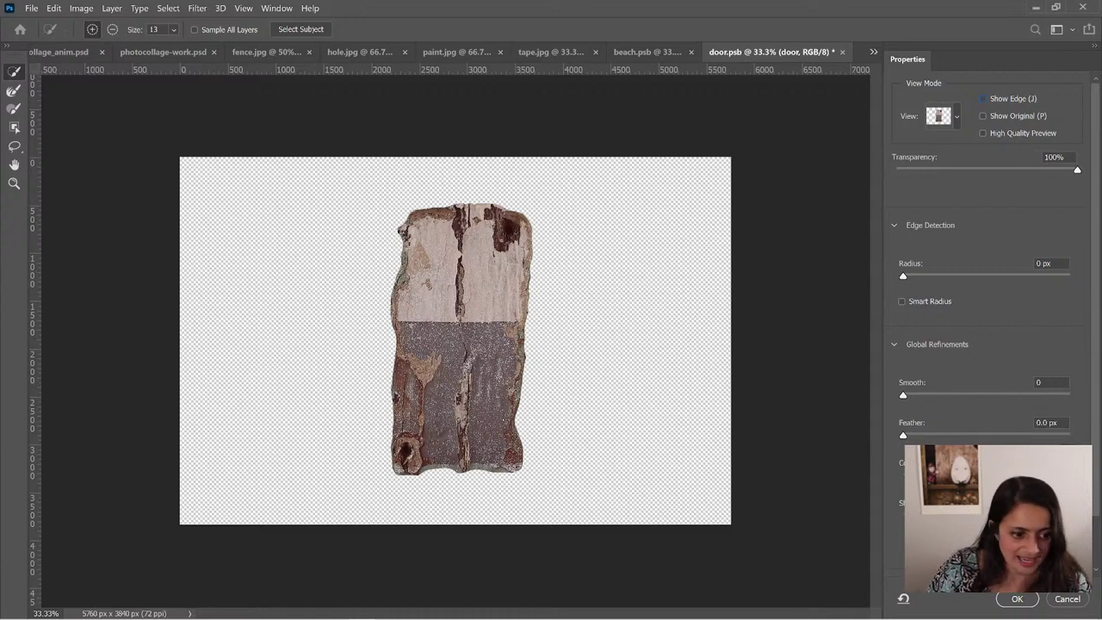
click(1018, 599)
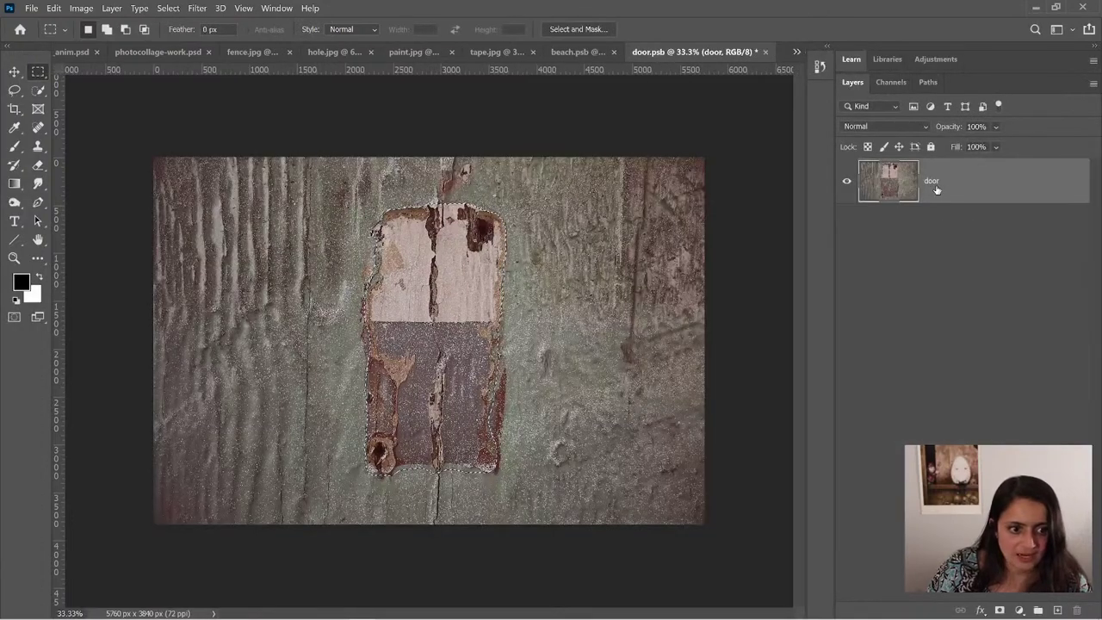
- Add a layer mask to the door layer from the selection and zoom in to check the cutout
click(1001, 611)
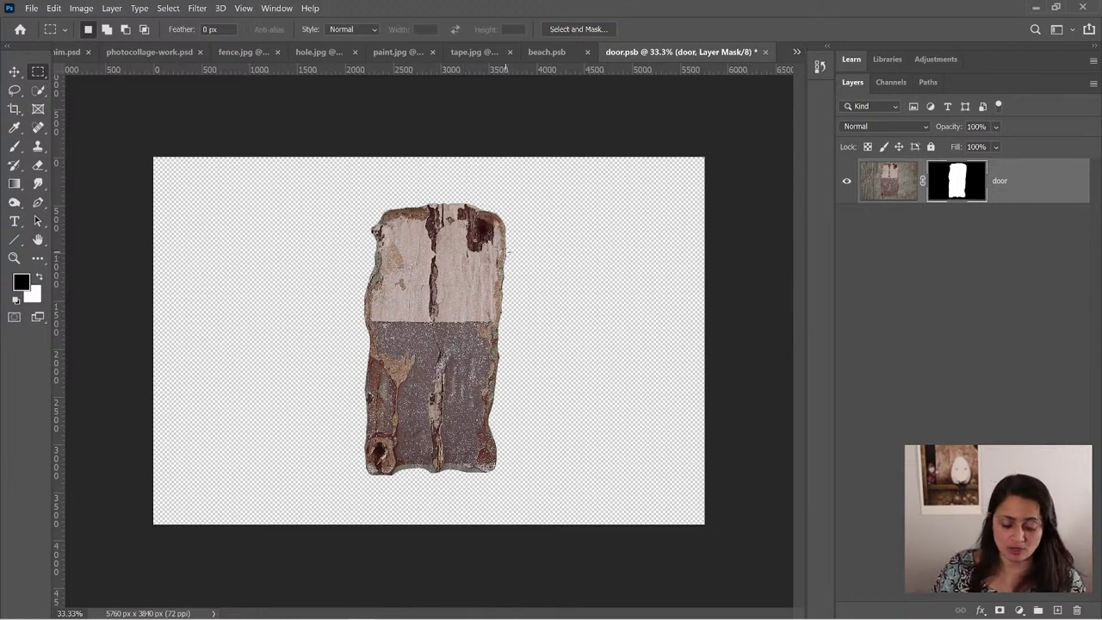
key(z)
click(450, 293)
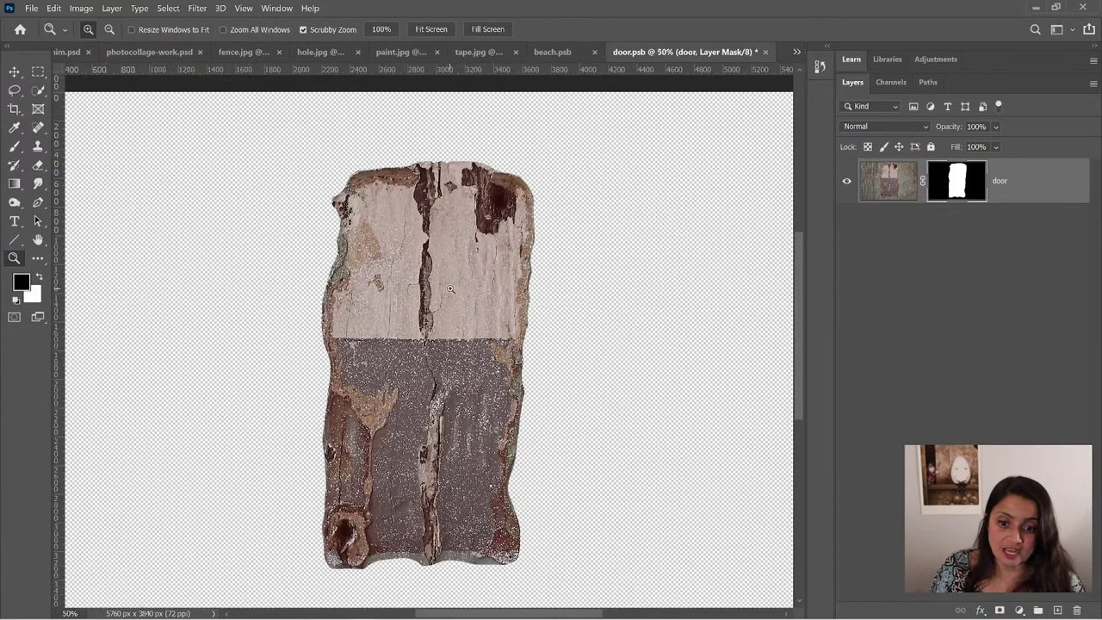
click(450, 290)
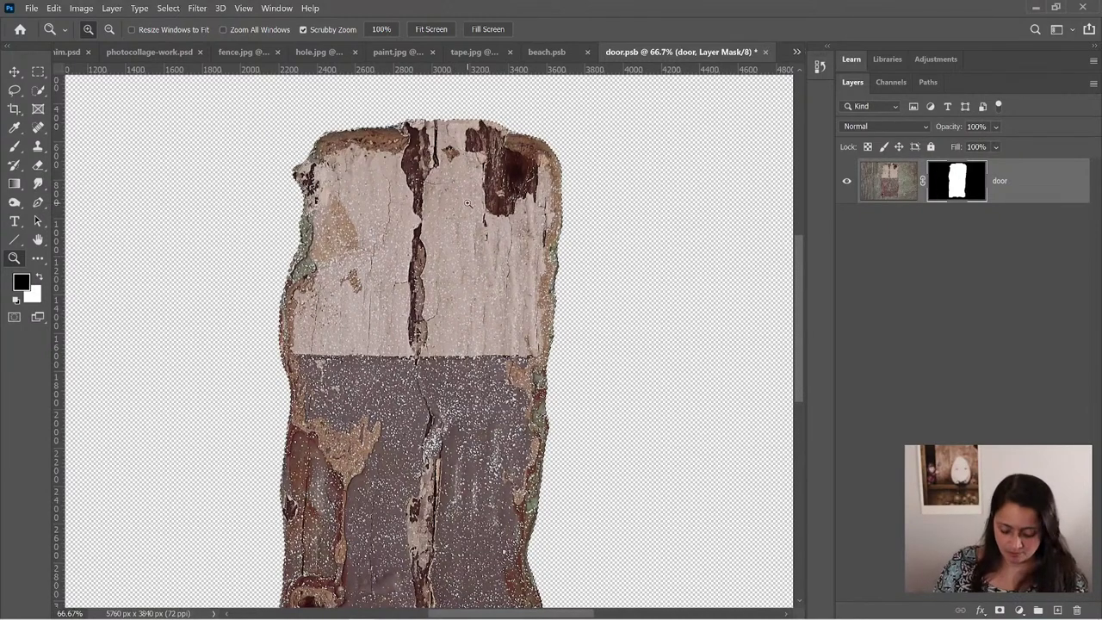
- Target the door layer's pixels, save door.psb, and return to photocollage-work.psd
key(v)
key(m)
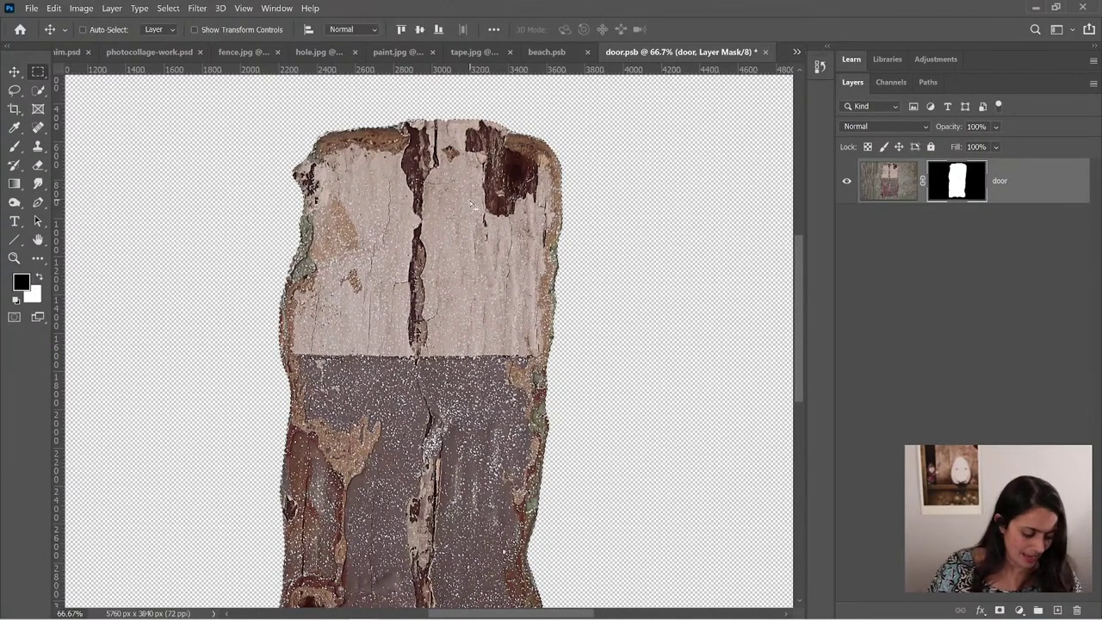
right_click(472, 194)
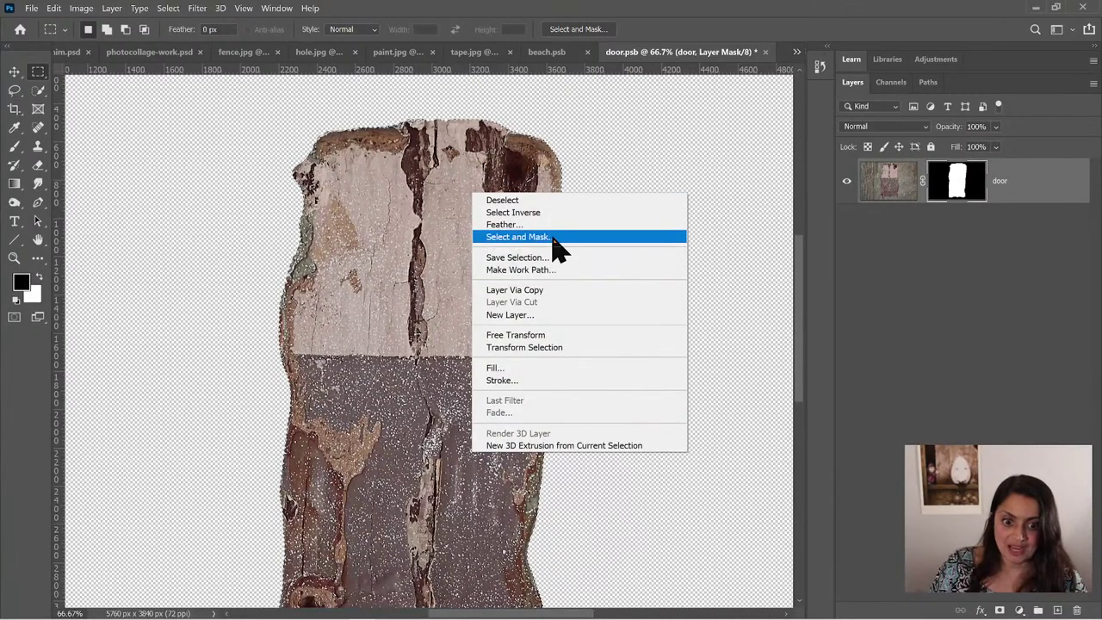
click(931, 265)
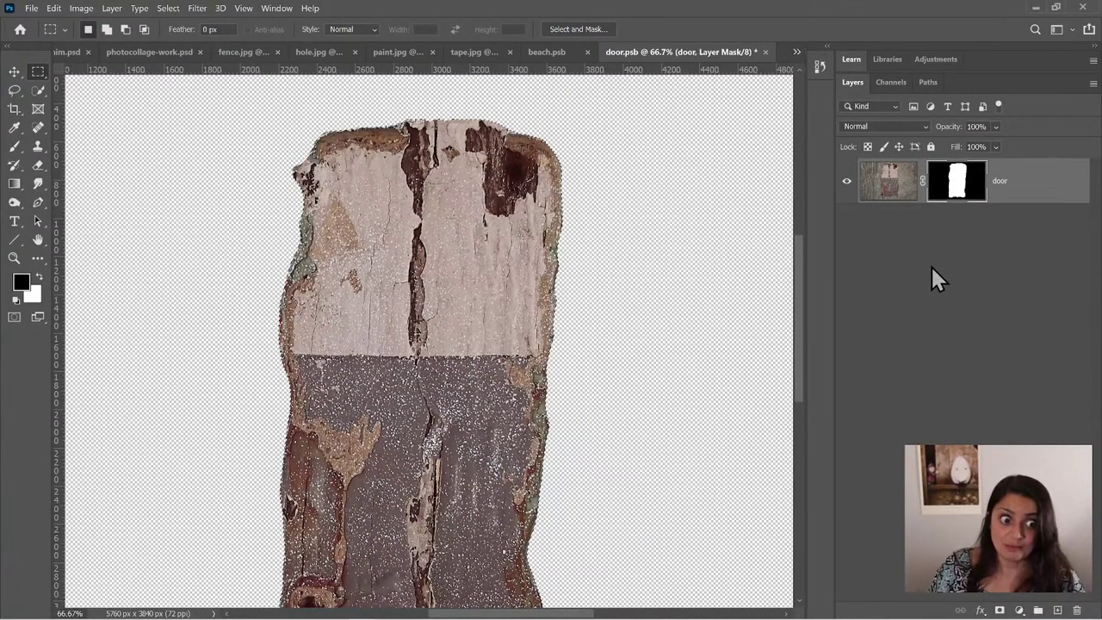
click(883, 191)
key(ctrl+s)
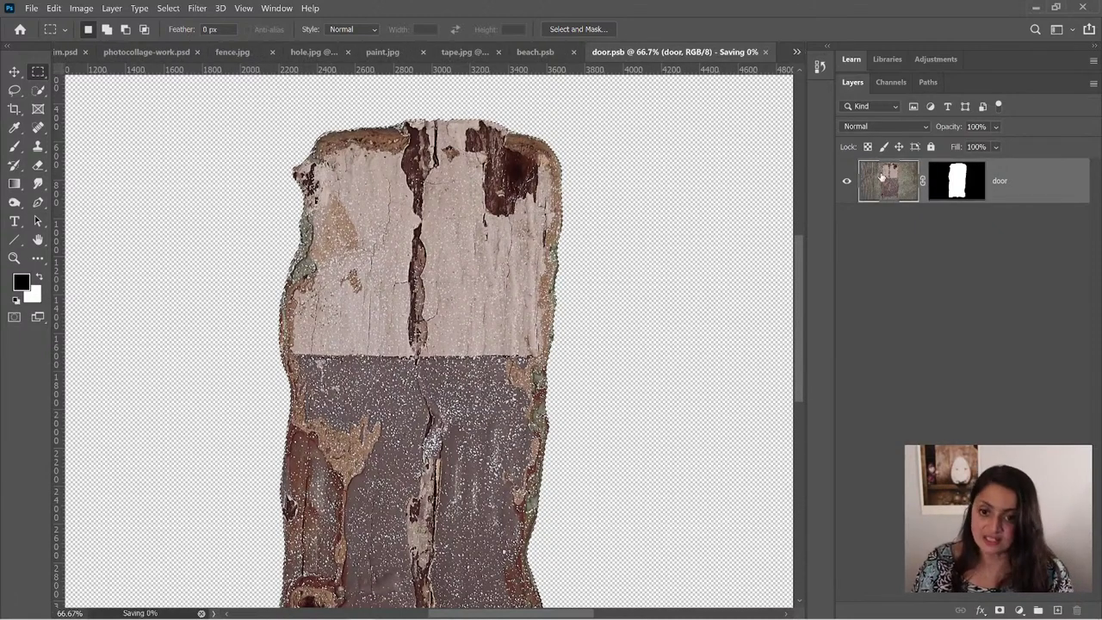
click(156, 57)
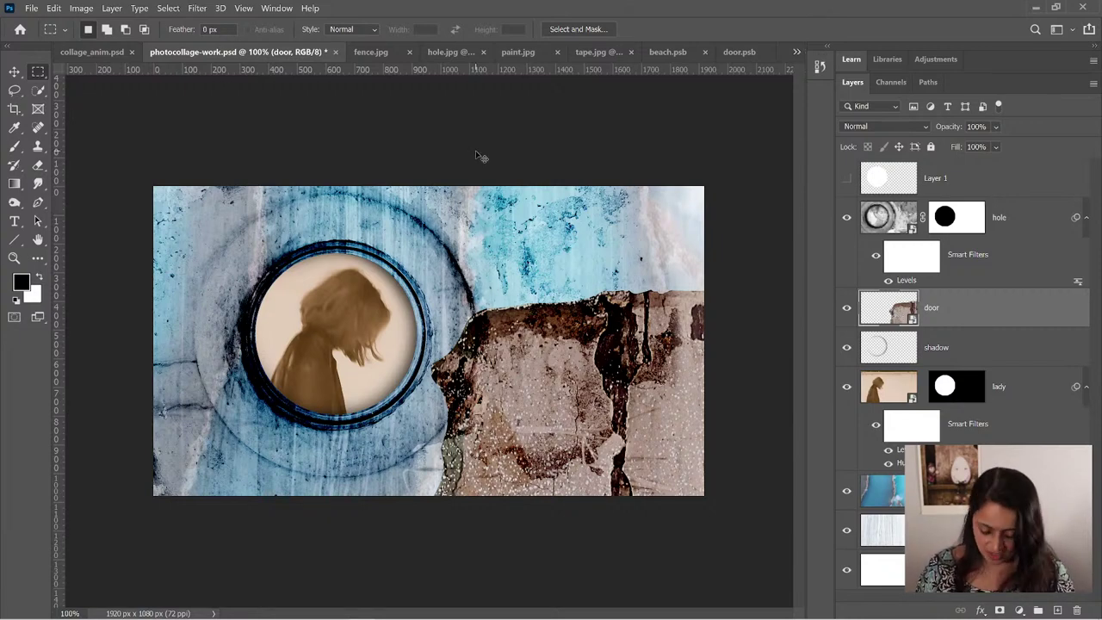
- Scale the door down over the hole image and rotate it to about -165°
key(ctrl+t)
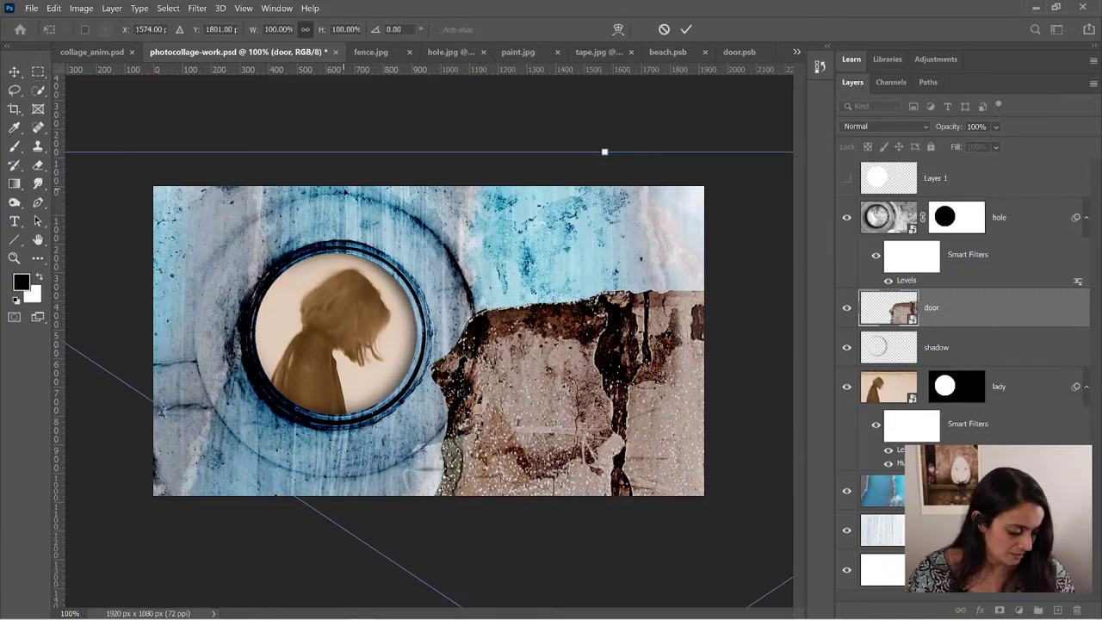
key(ctrl+minus)
key(ctrl+minus)
key(ctrl+minus)
key(ctrl+minus)
key(ctrl+minus)
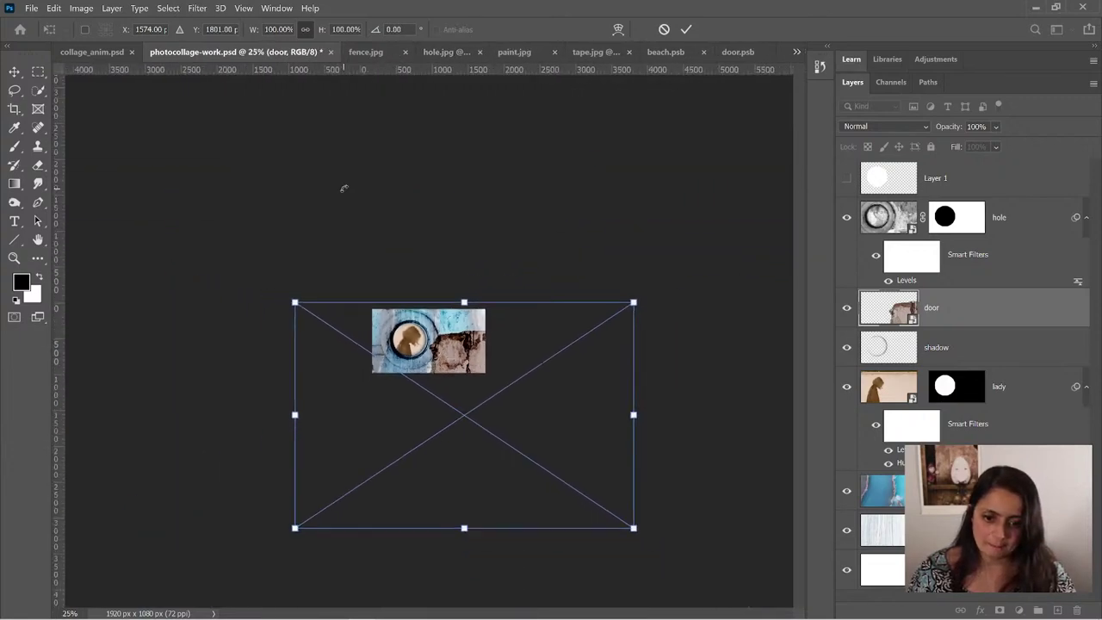
drag(319, 492, 459, 400)
drag(579, 357, 499, 314)
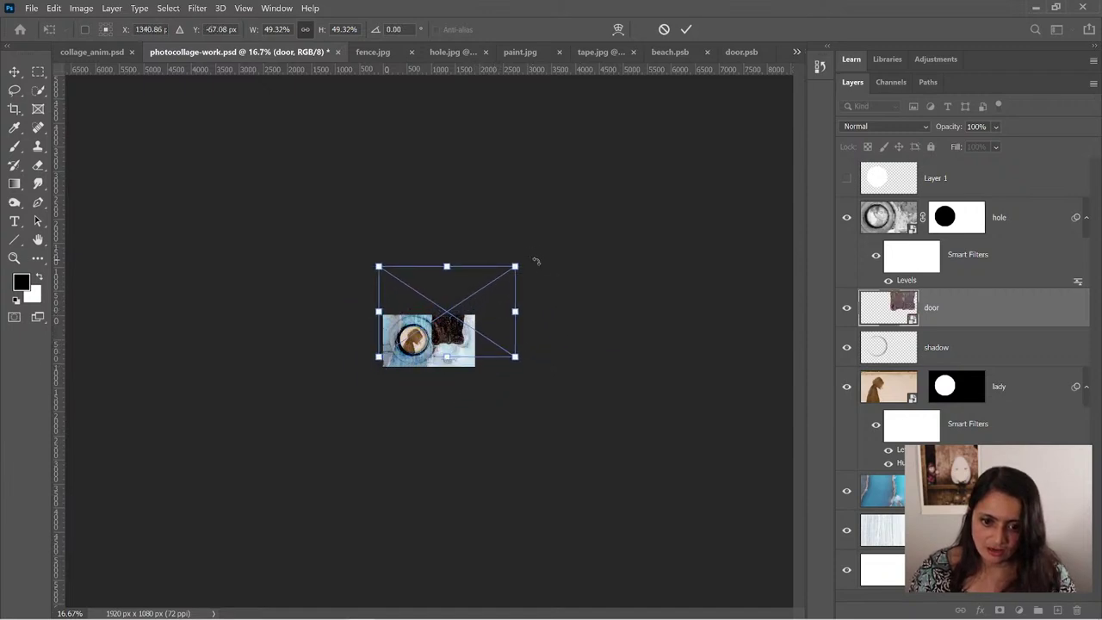
drag(536, 263, 376, 248)
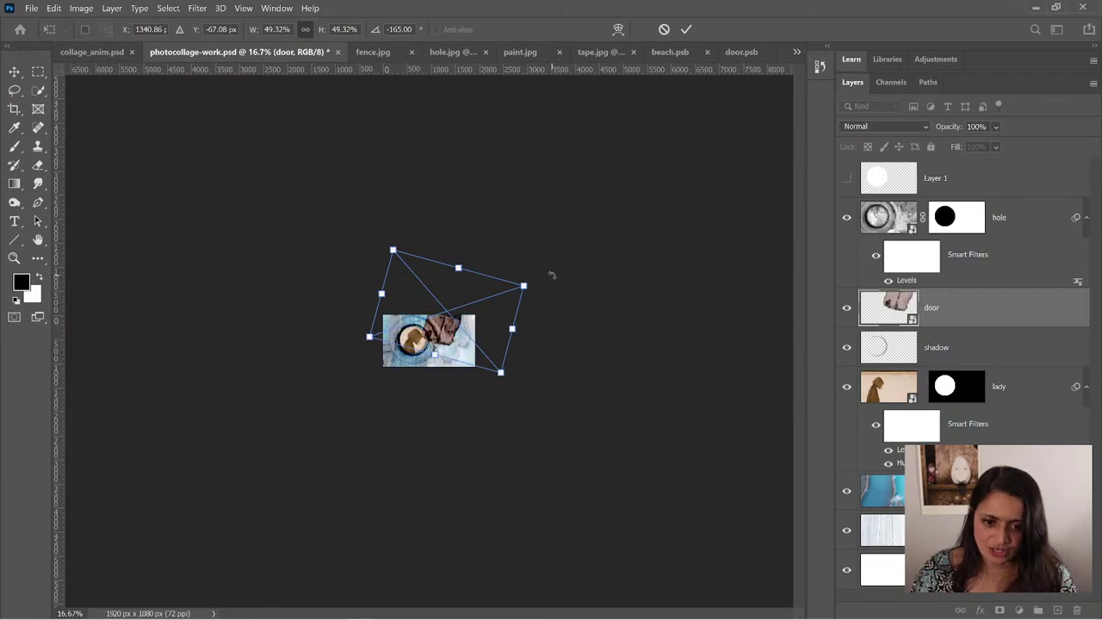
drag(551, 278, 548, 281)
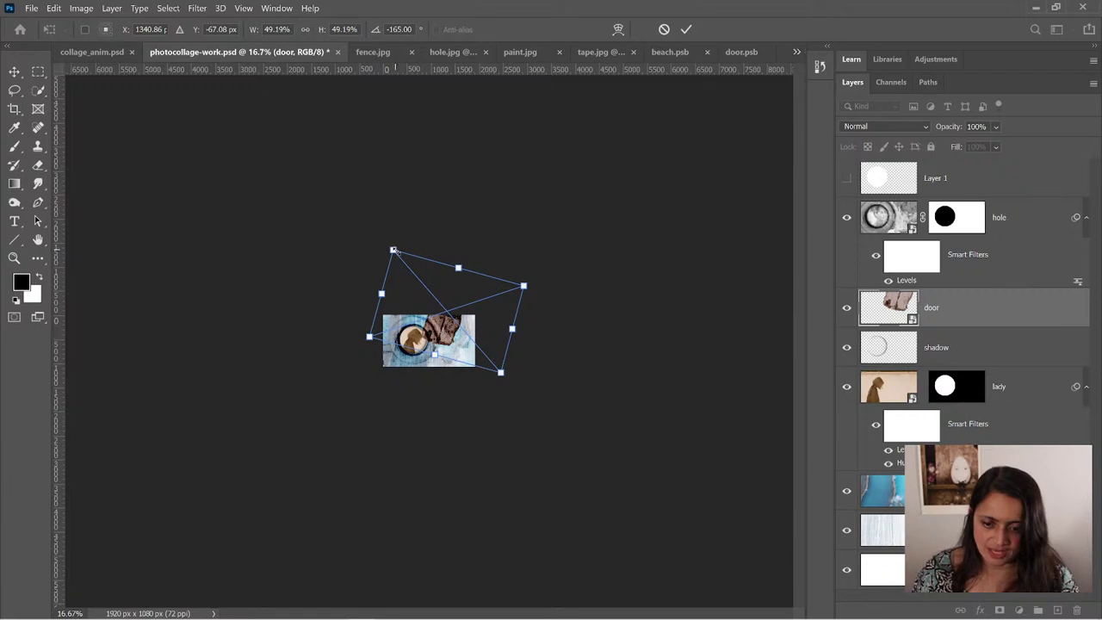
- Shrink the door to about 32%, move it near the collage's top edge, and commit
drag(393, 250, 434, 291)
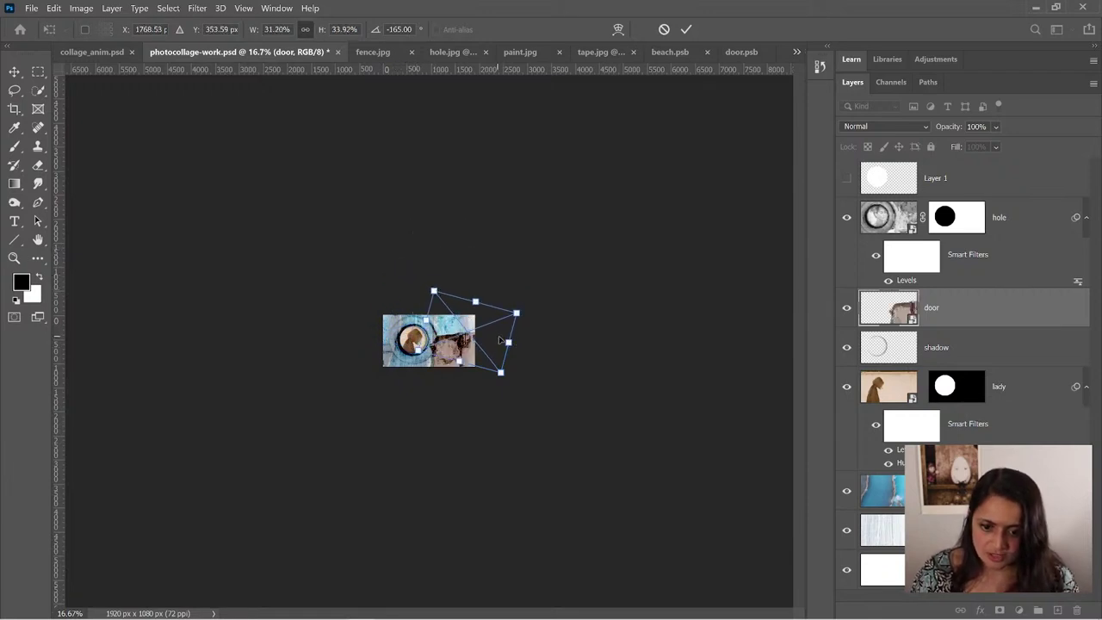
key(ctrl+z)
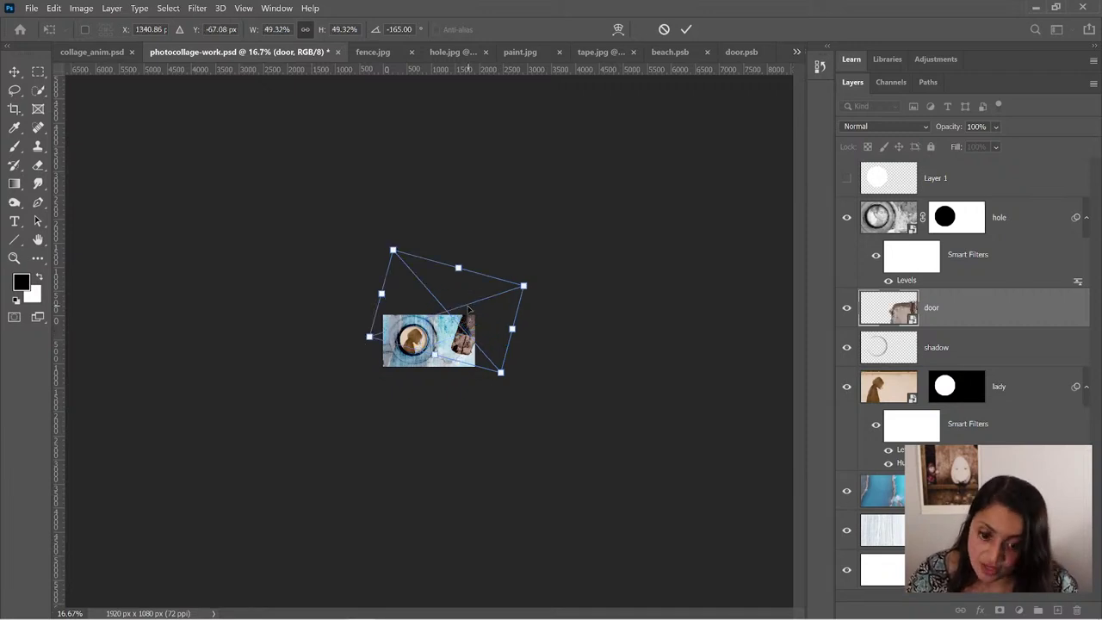
drag(392, 251, 404, 296)
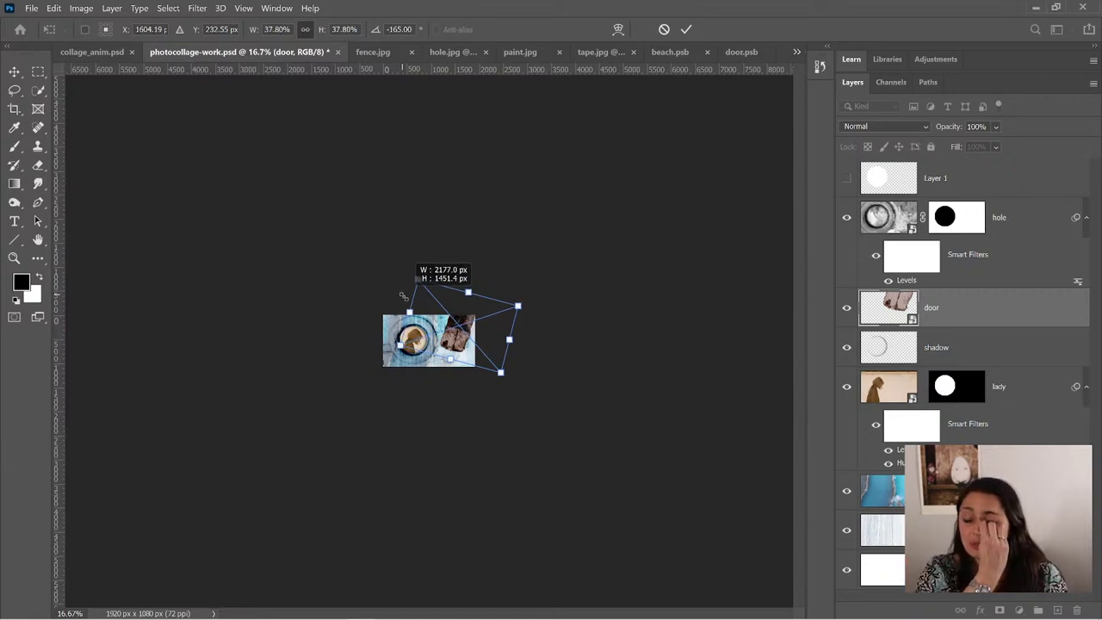
drag(404, 296, 419, 310)
drag(496, 353, 485, 331)
key(ctrl+plus)
key(ctrl+plus)
key(ctrl+plus)
key(ctrl+plus)
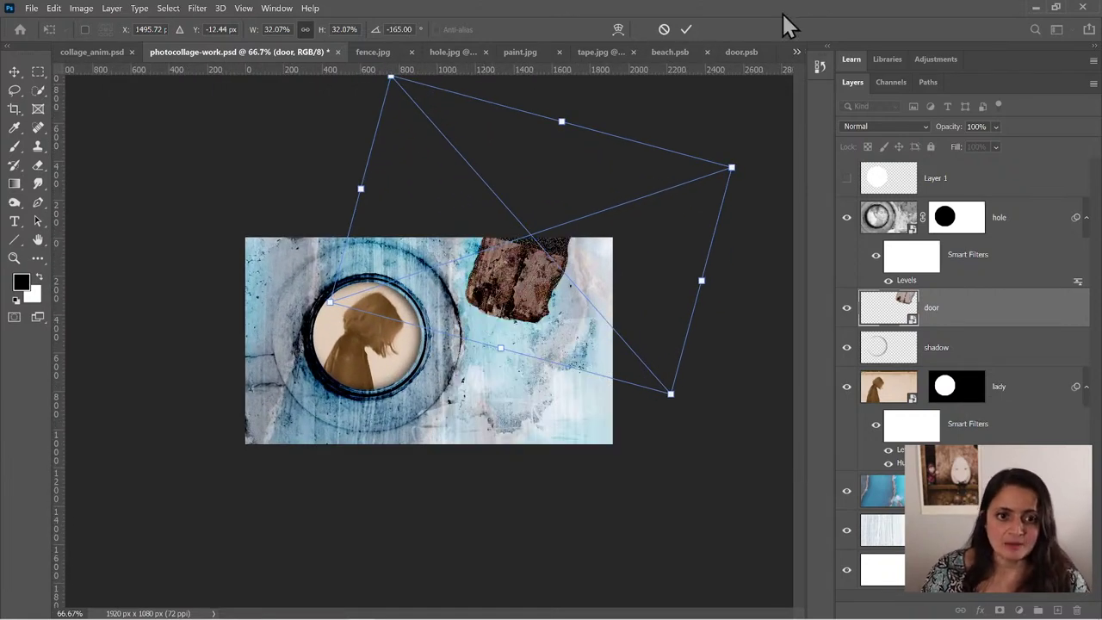
click(687, 29)
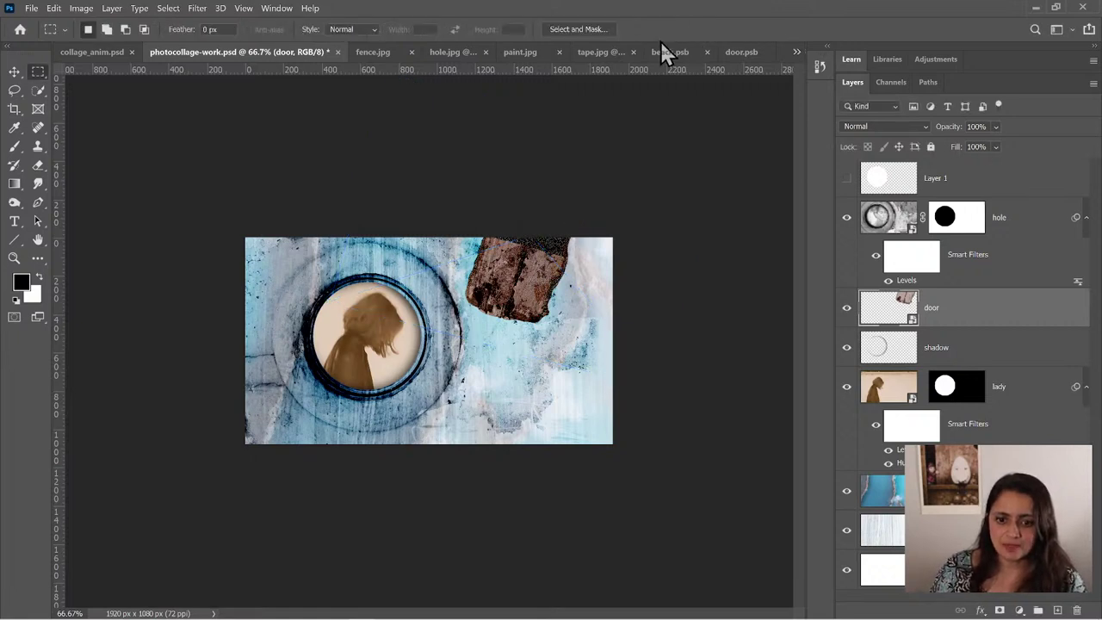
- Check the reference collage_anim.psd layer settings, then set the door opacity to 70%
click(92, 50)
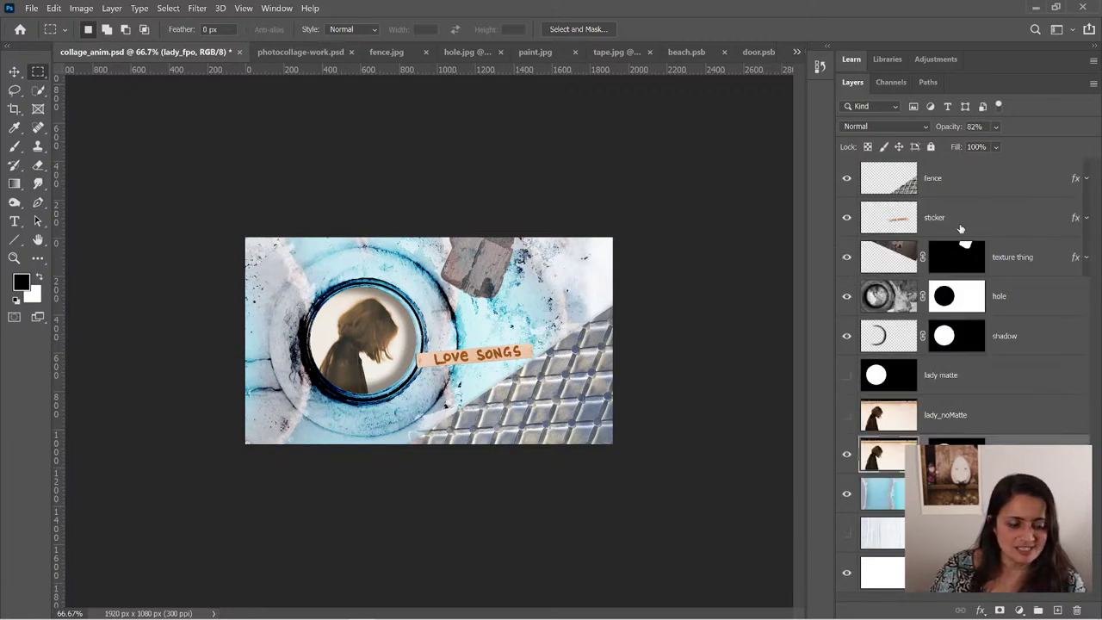
click(1021, 258)
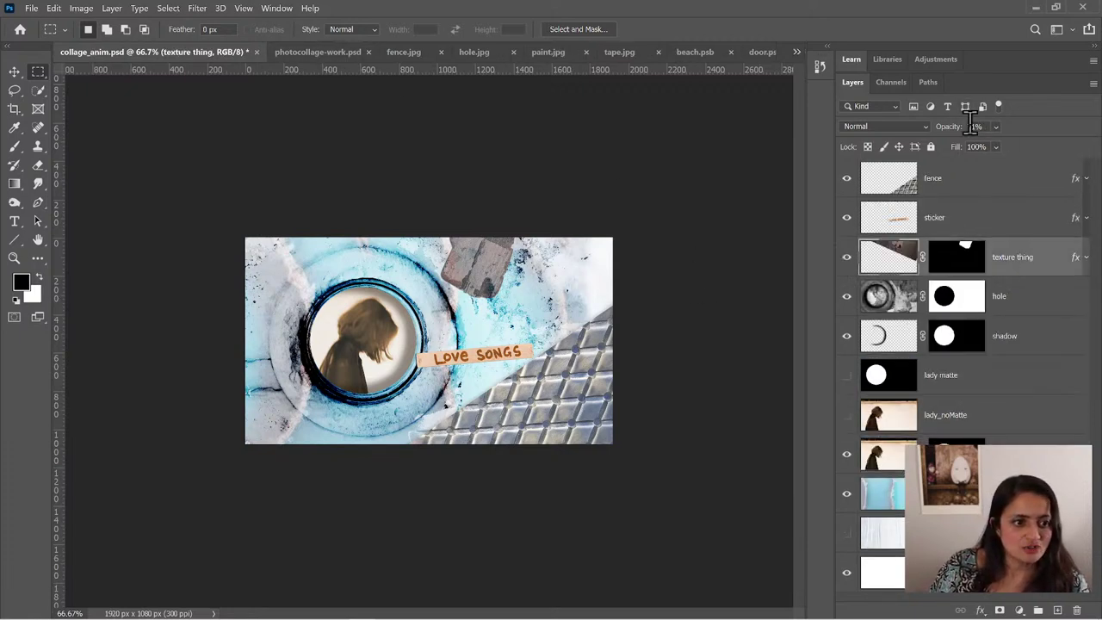
click(309, 59)
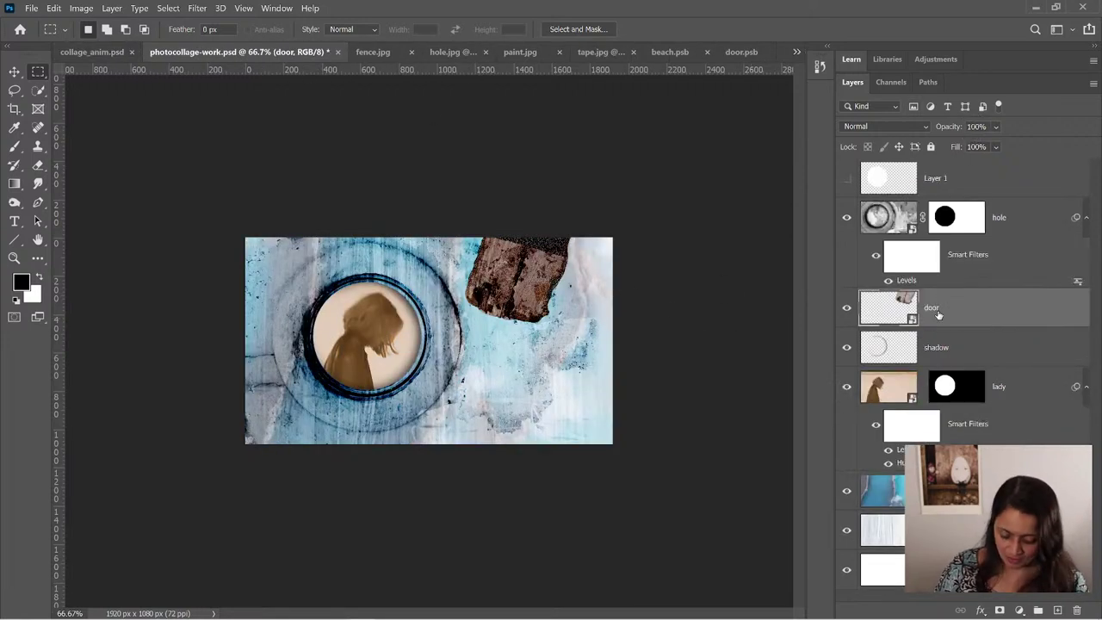
key(7)
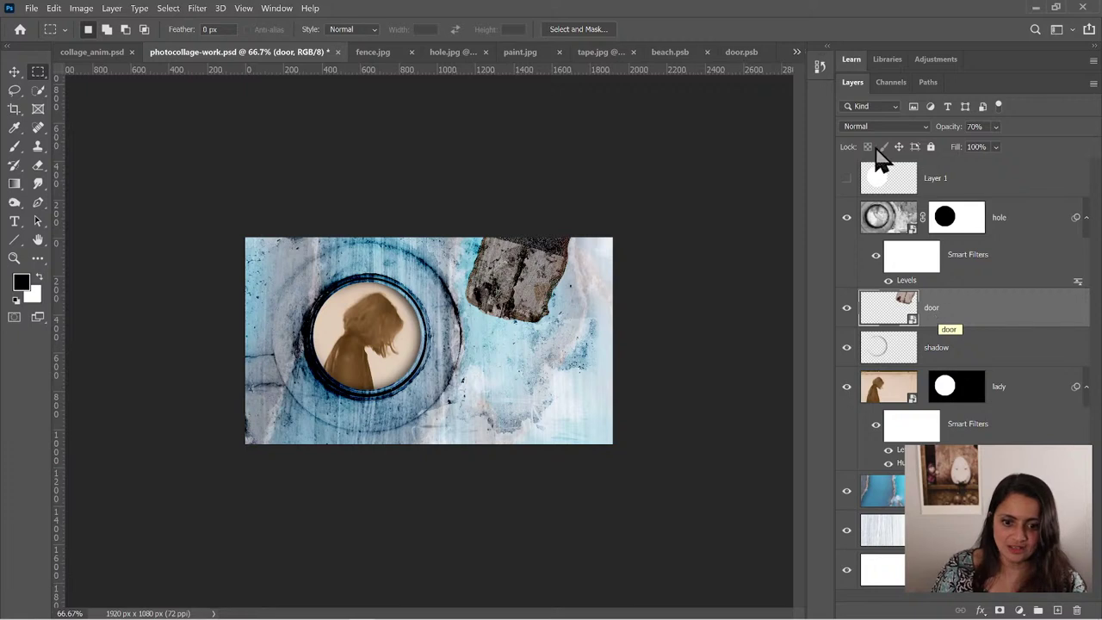
- Scale the door to about 25%, commit it, and show guides dividing the canvas into thirds
key(ctrl+t)
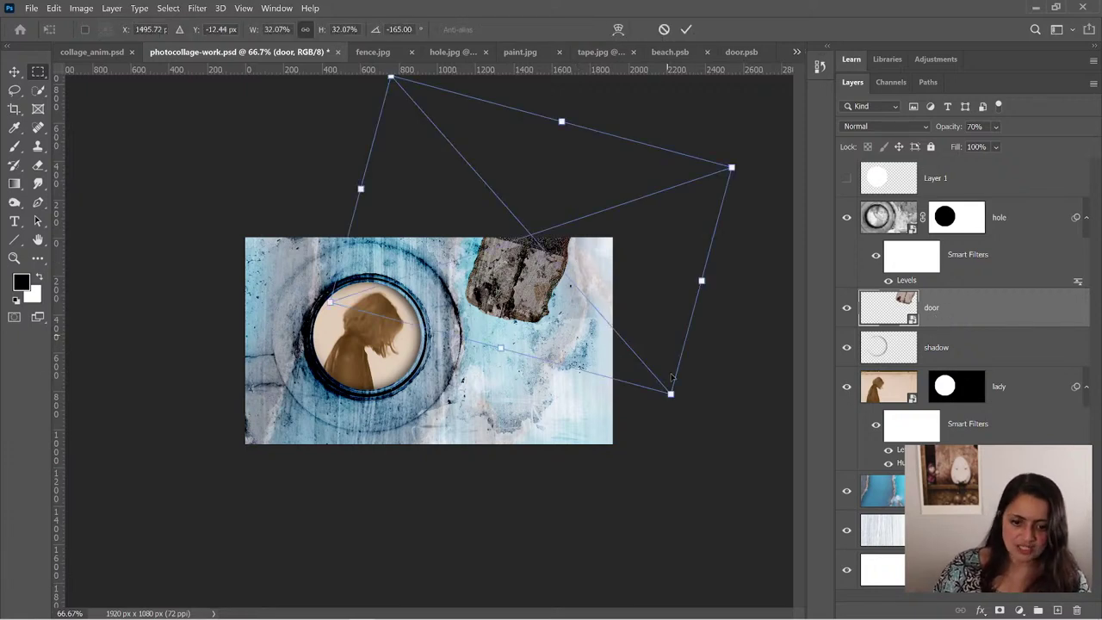
drag(732, 166, 626, 172)
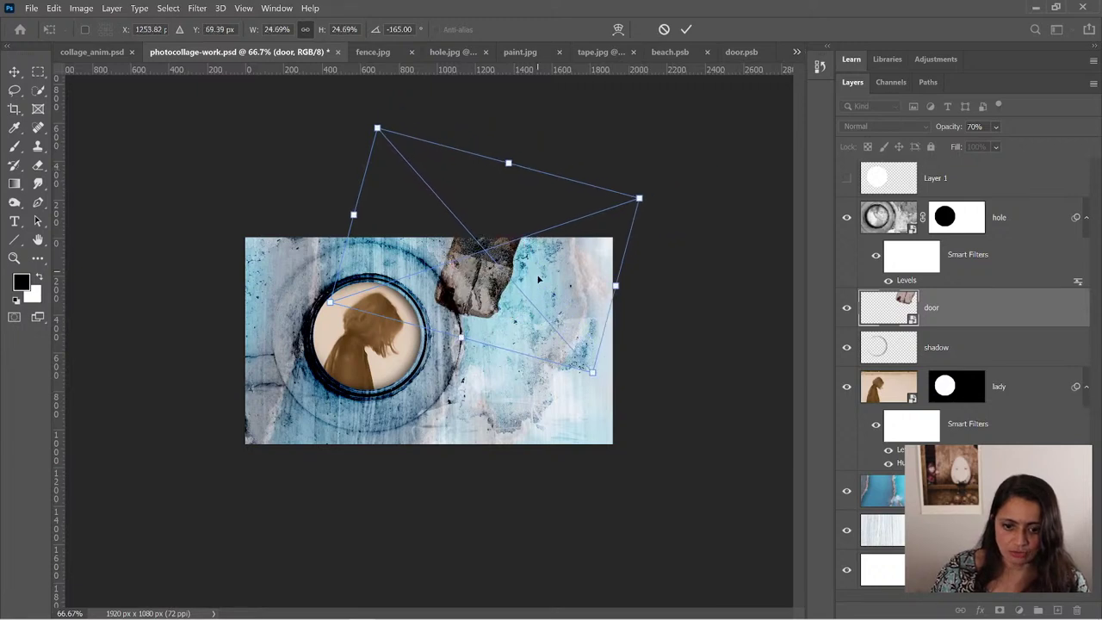
drag(542, 282, 558, 281)
key(Return)
key(m)
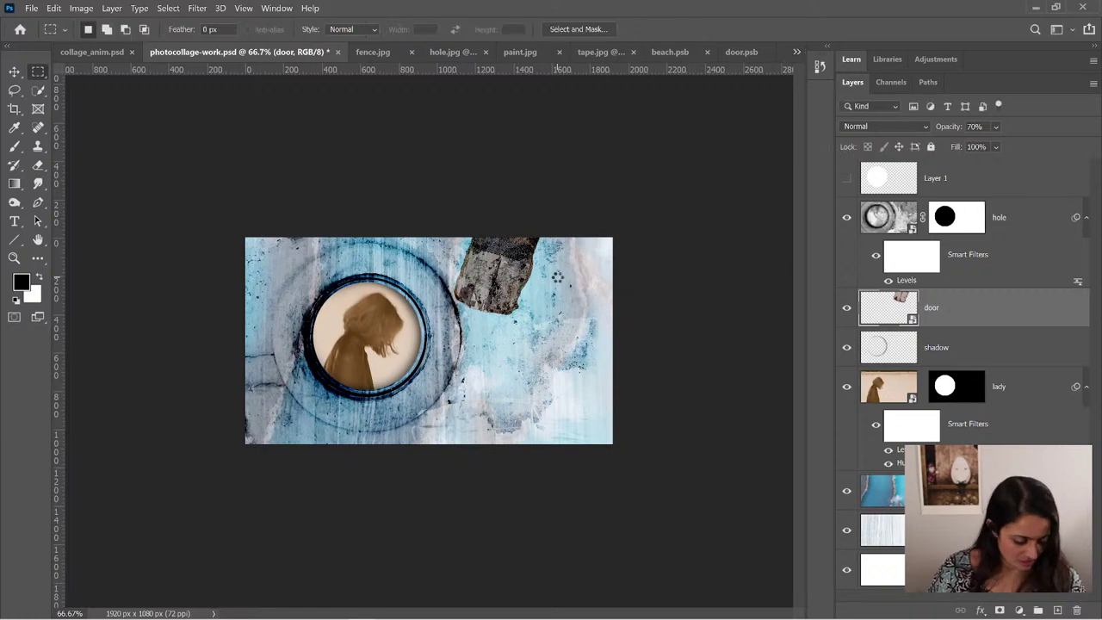
key(ctrl+semicolon)
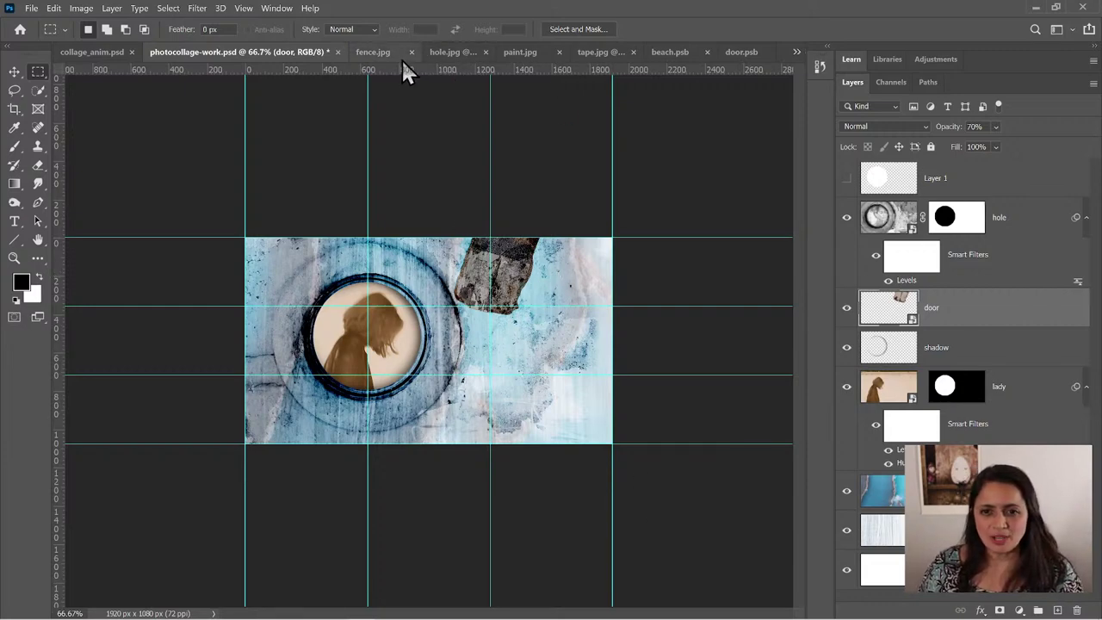
- Copy the whole fence.jpg image, save the collage, and paste the fence in as a new layer
click(372, 51)
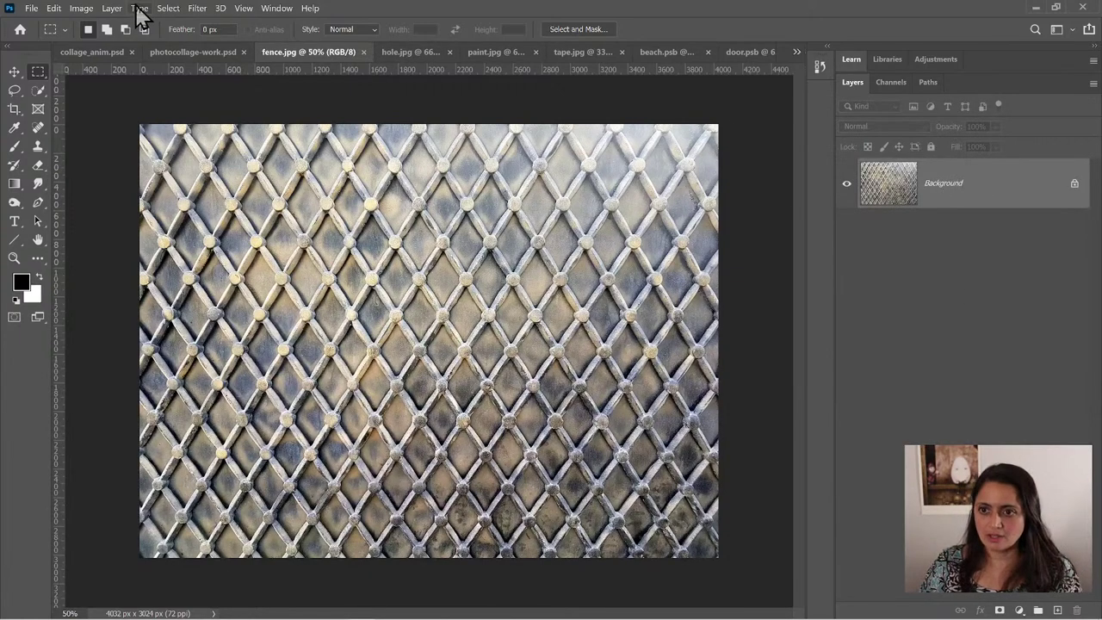
click(168, 8)
click(176, 26)
click(53, 8)
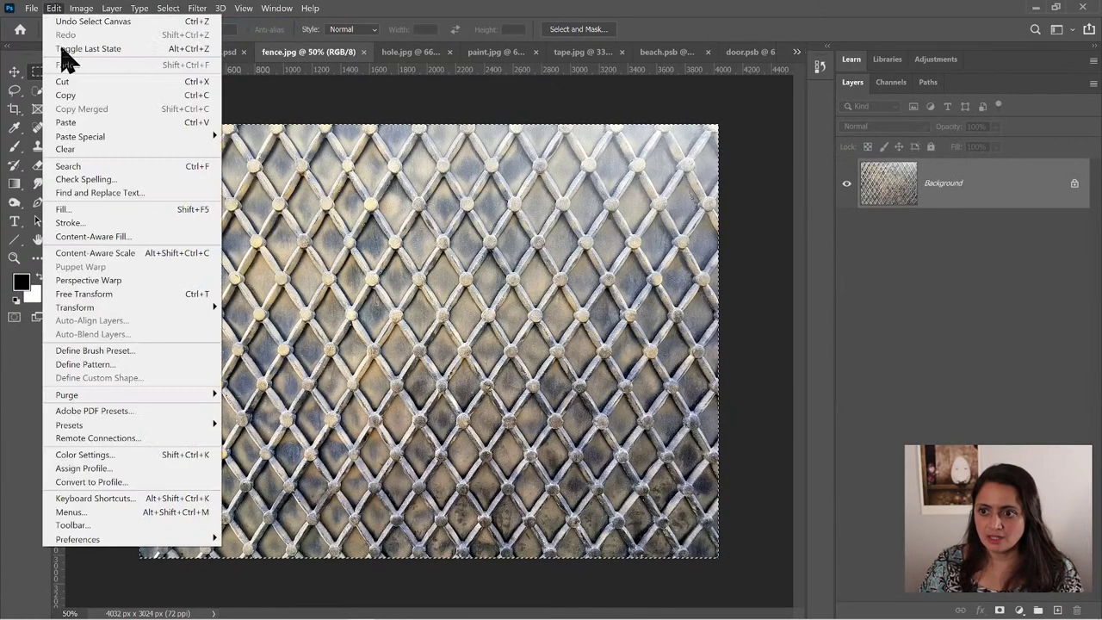
click(69, 94)
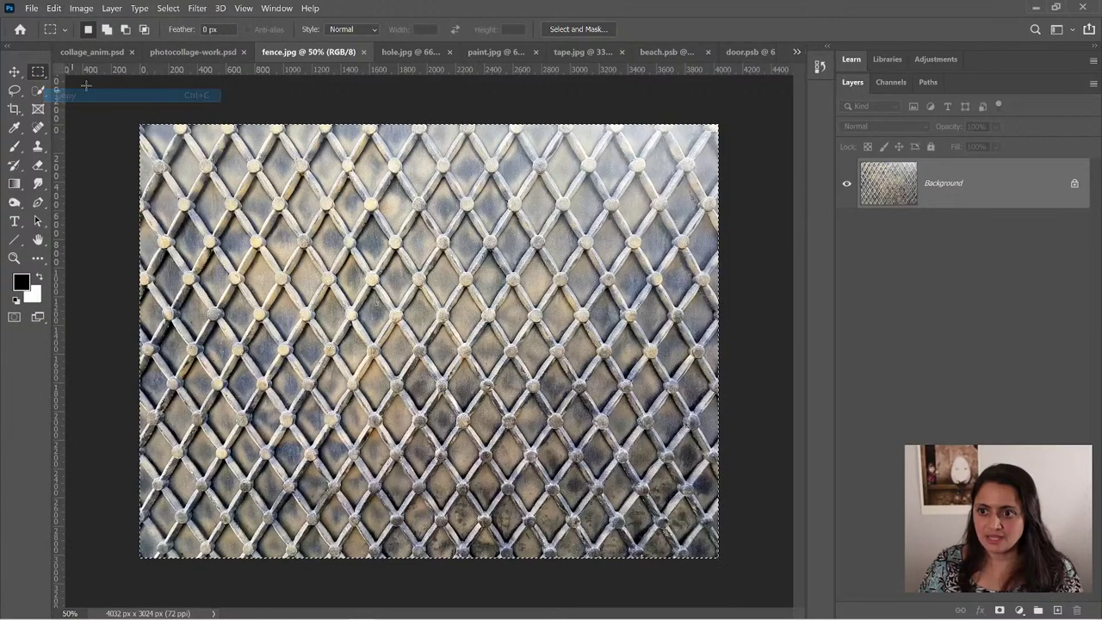
click(177, 51)
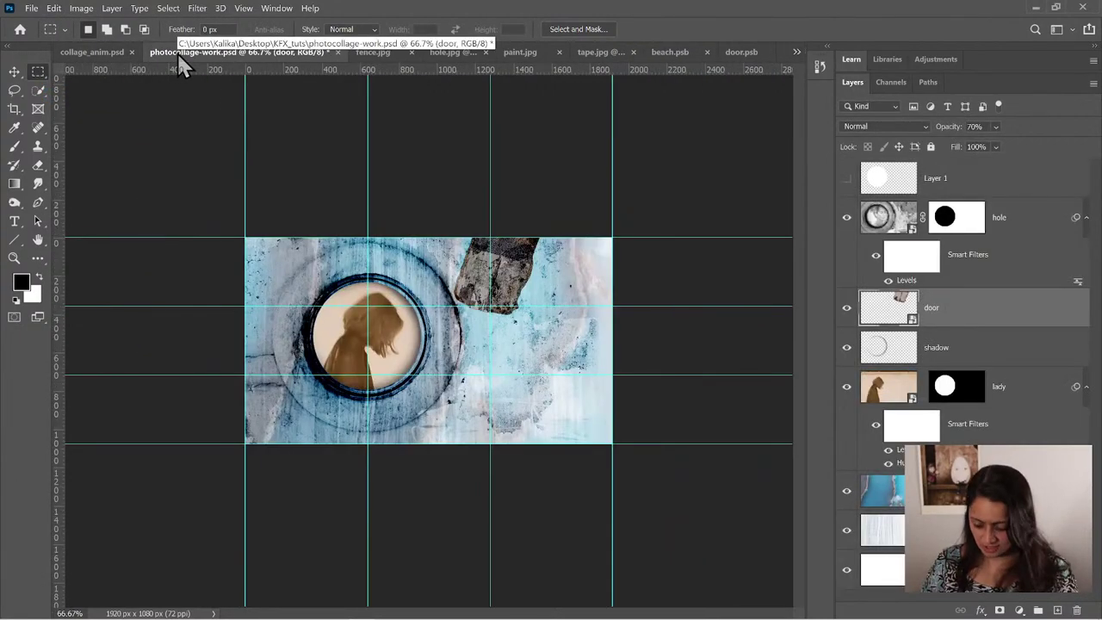
key(ctrl+s)
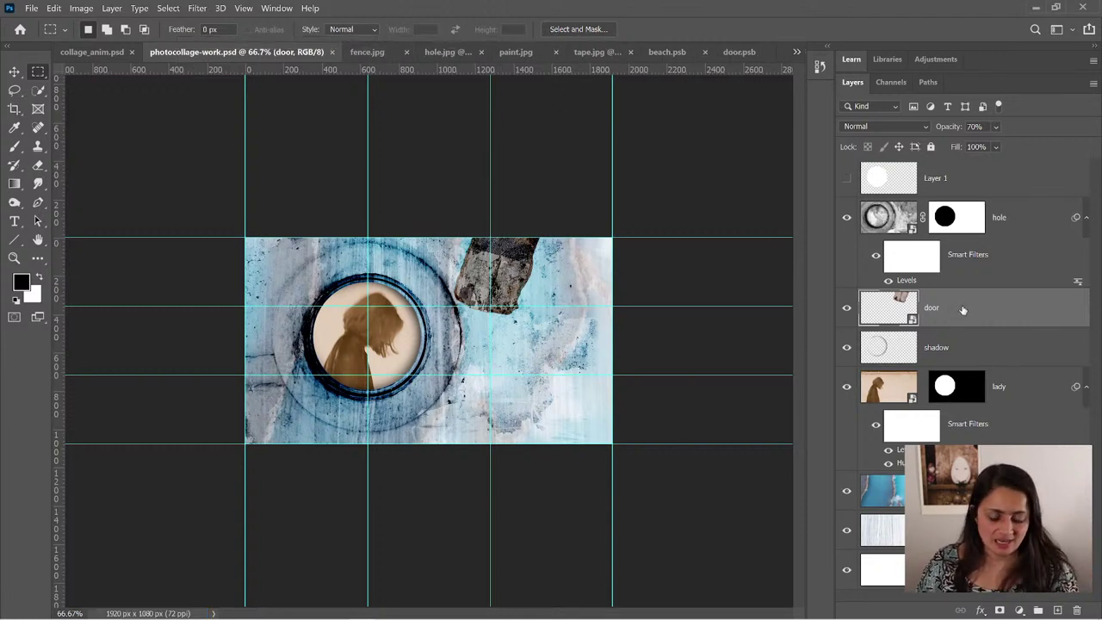
key(ctrl+v)
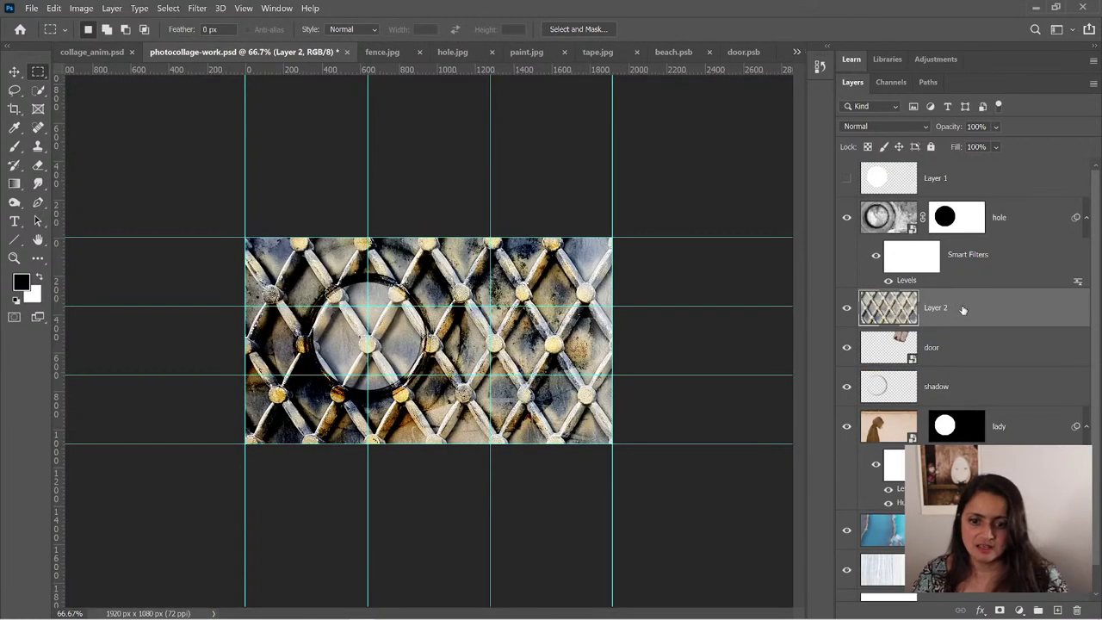
- Rename the layer 'fence', convert it to a smart object, and move it above the hole layer
double_click(937, 307)
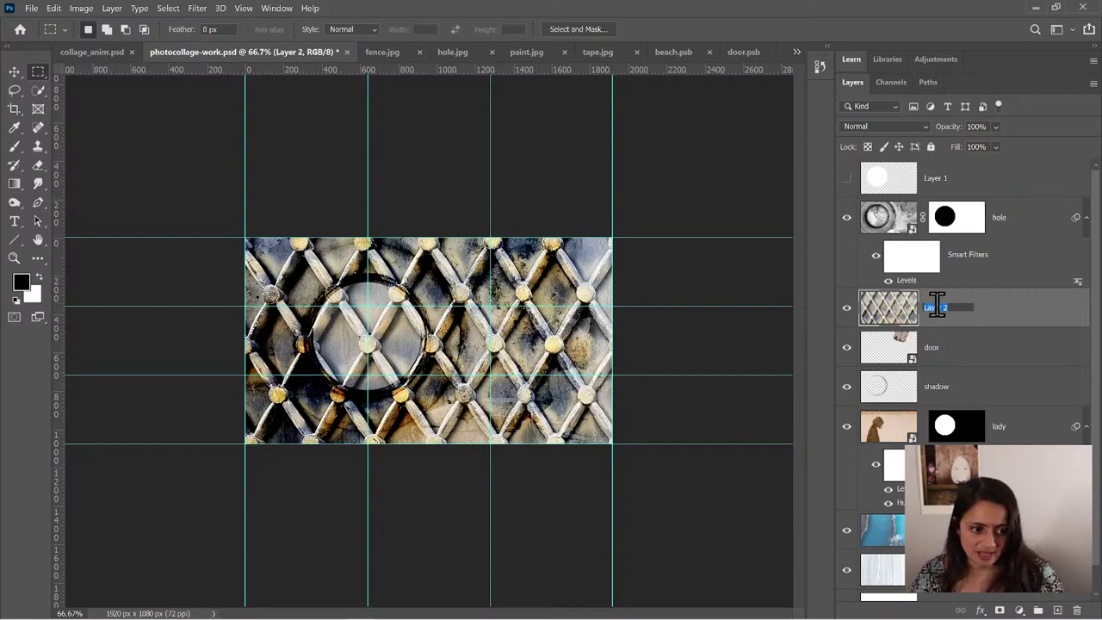
text(fence)
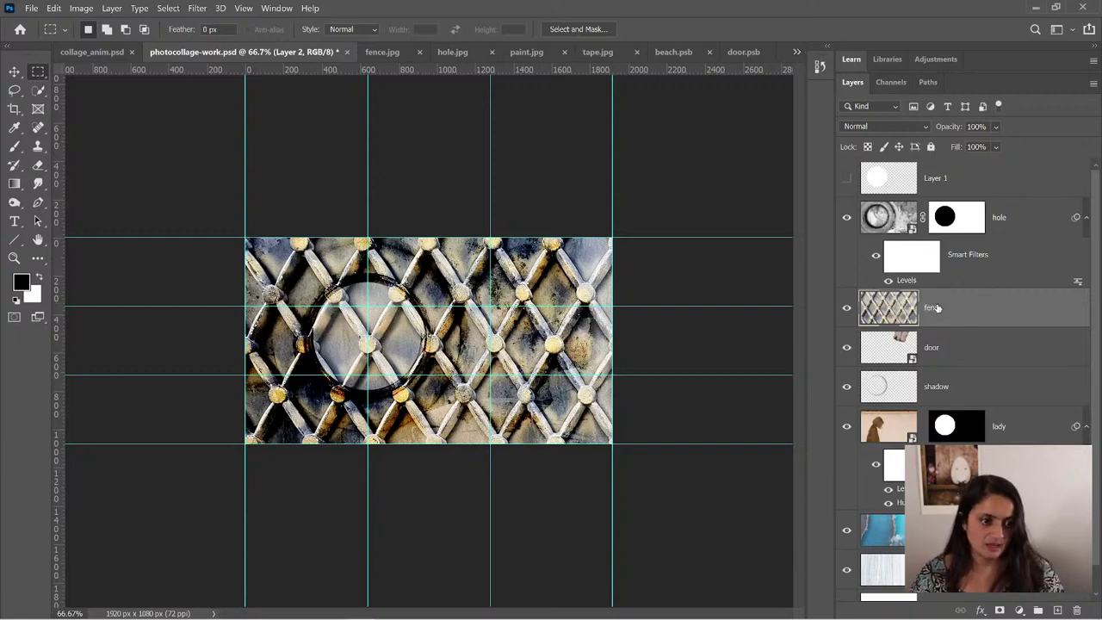
key(Return)
right_click(941, 308)
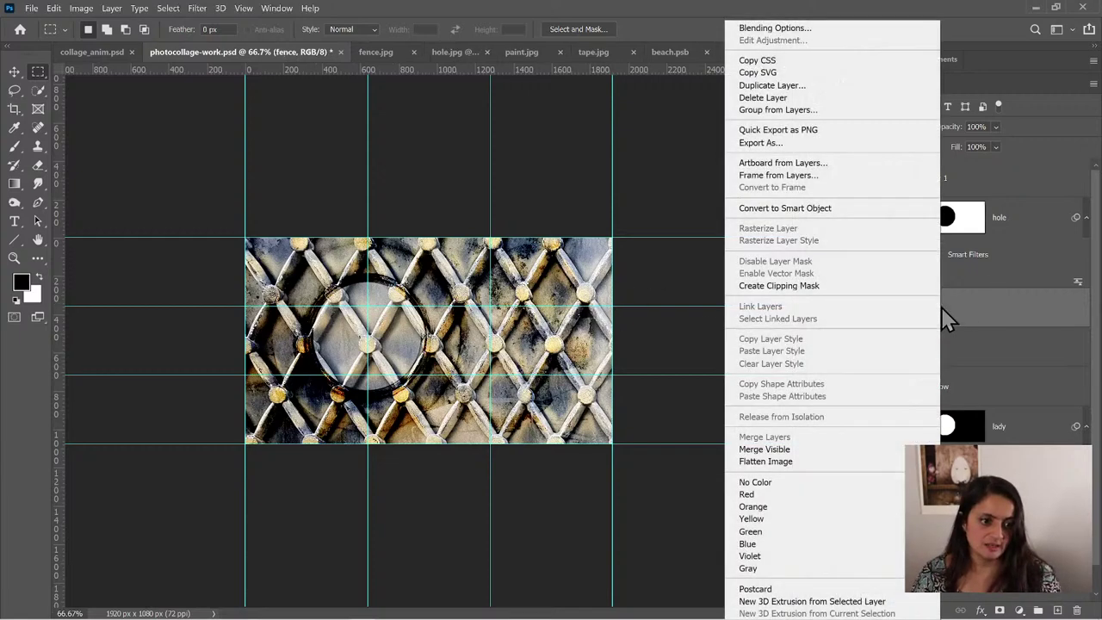
click(875, 211)
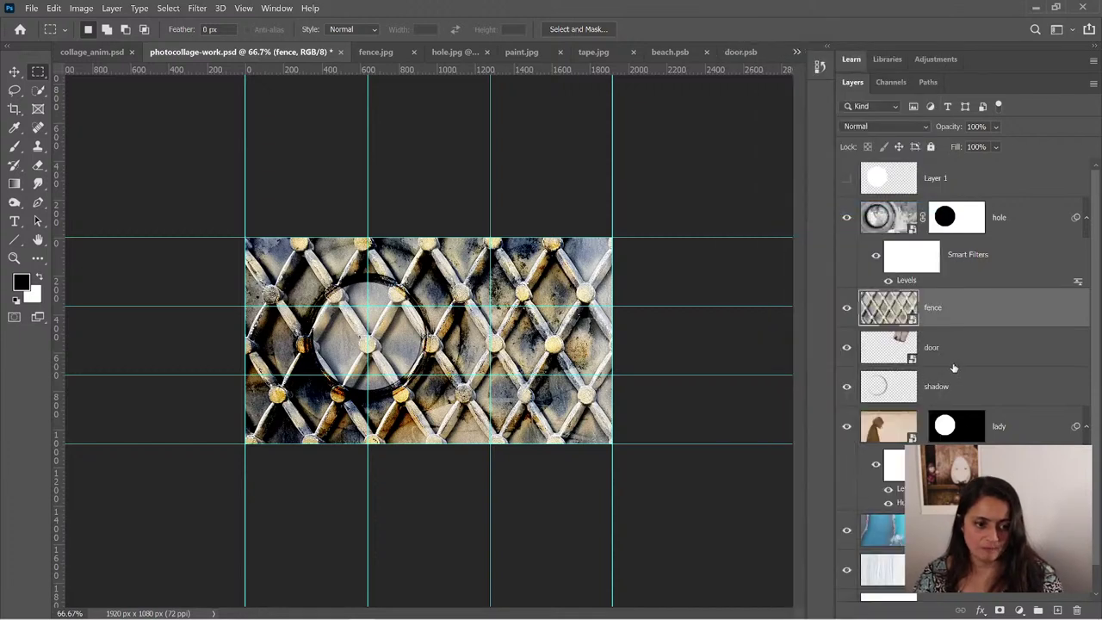
drag(952, 316, 951, 194)
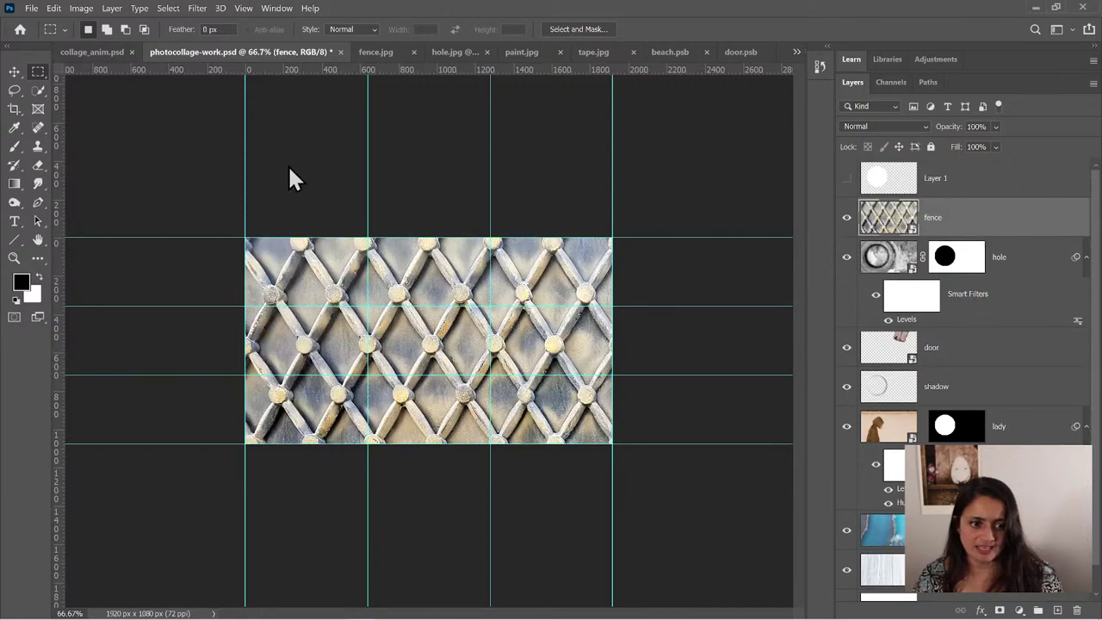
- Inspect the fence layer's effects in the collage_anim.psd reference document
click(93, 52)
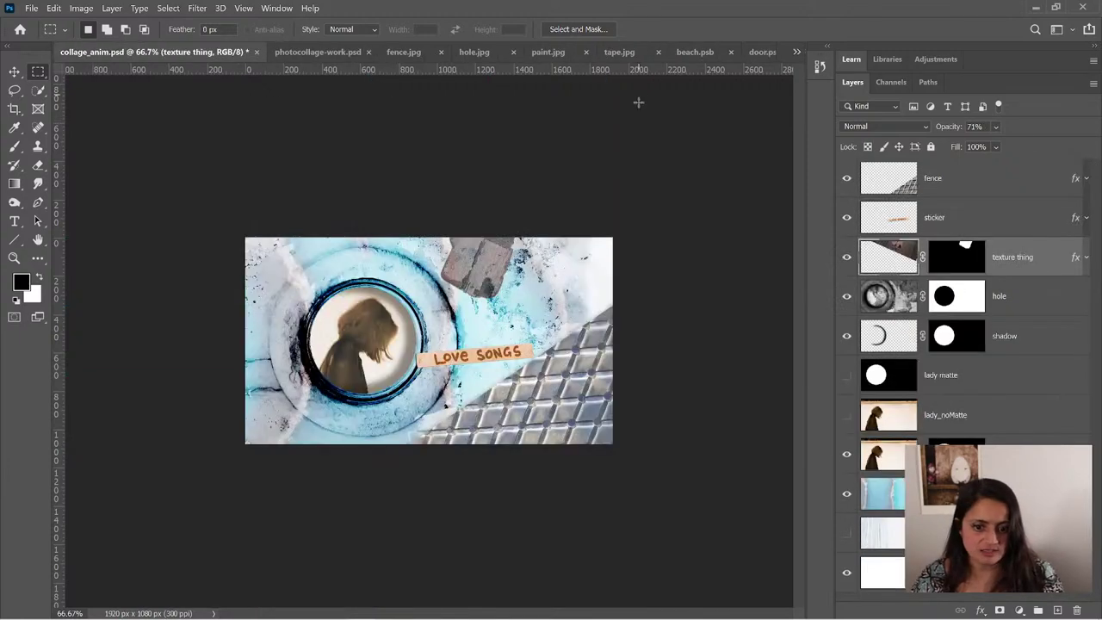
click(940, 182)
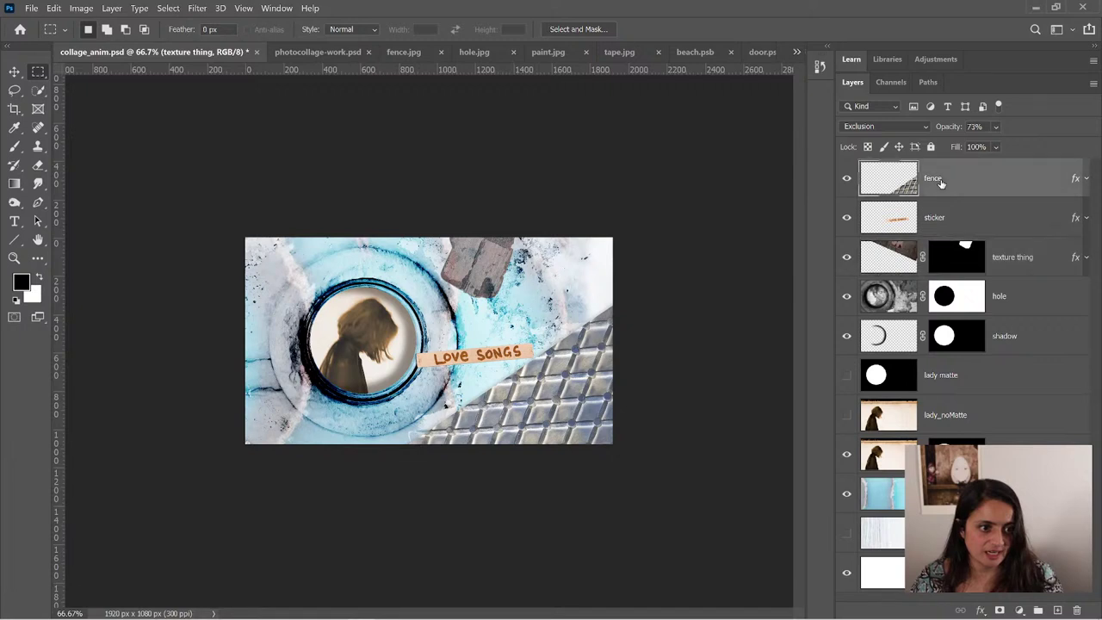
click(1086, 179)
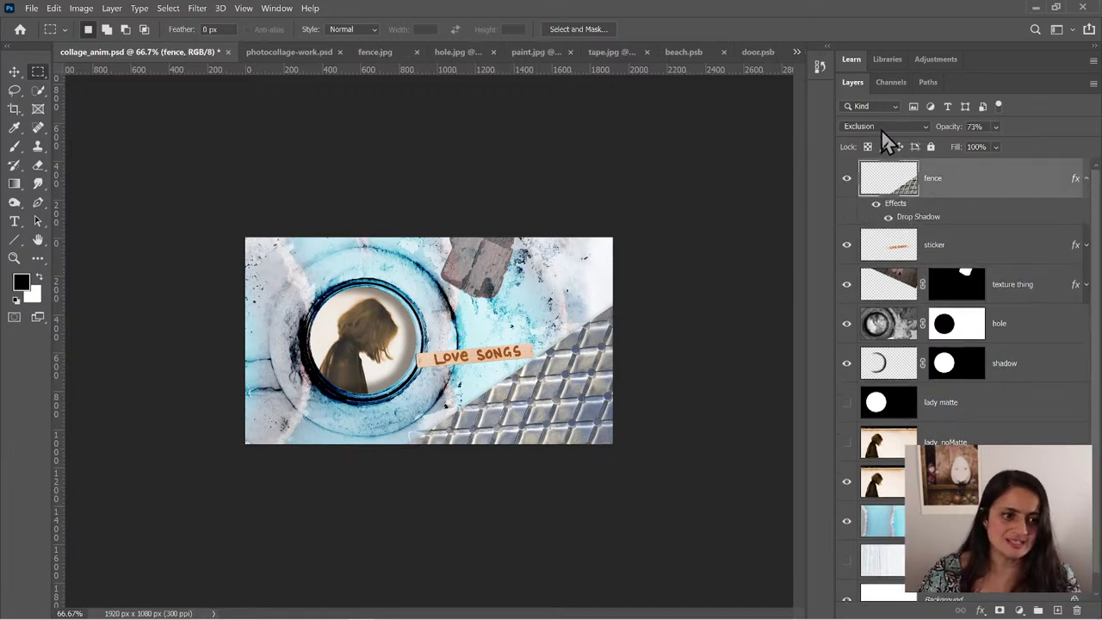
click(289, 58)
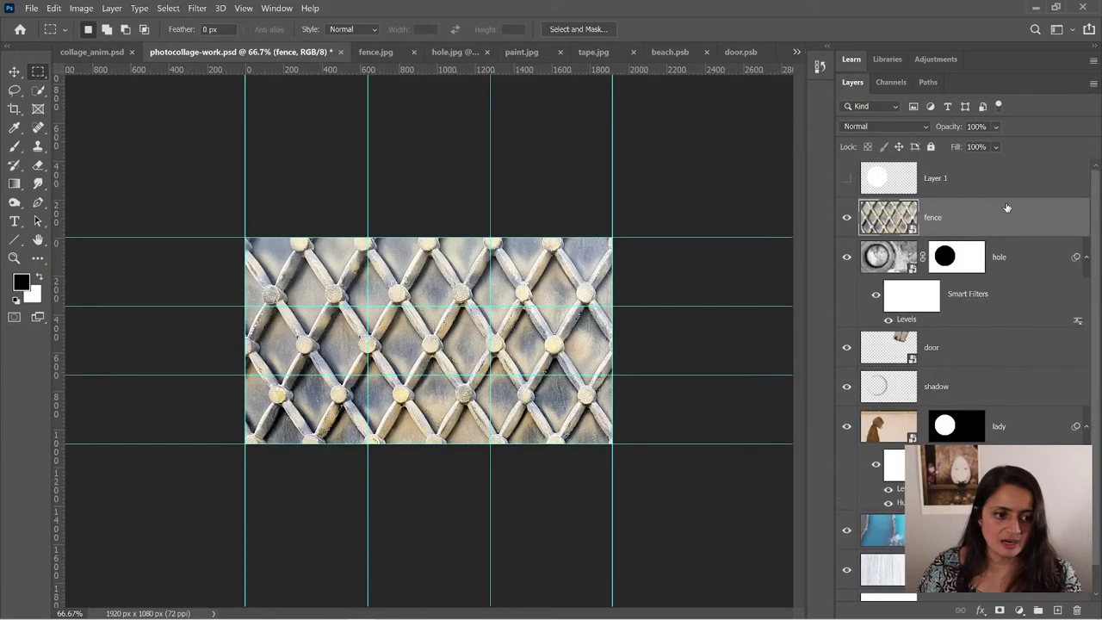
- Set the fence layer's blend mode to Exclusion with 71% opacity
click(896, 129)
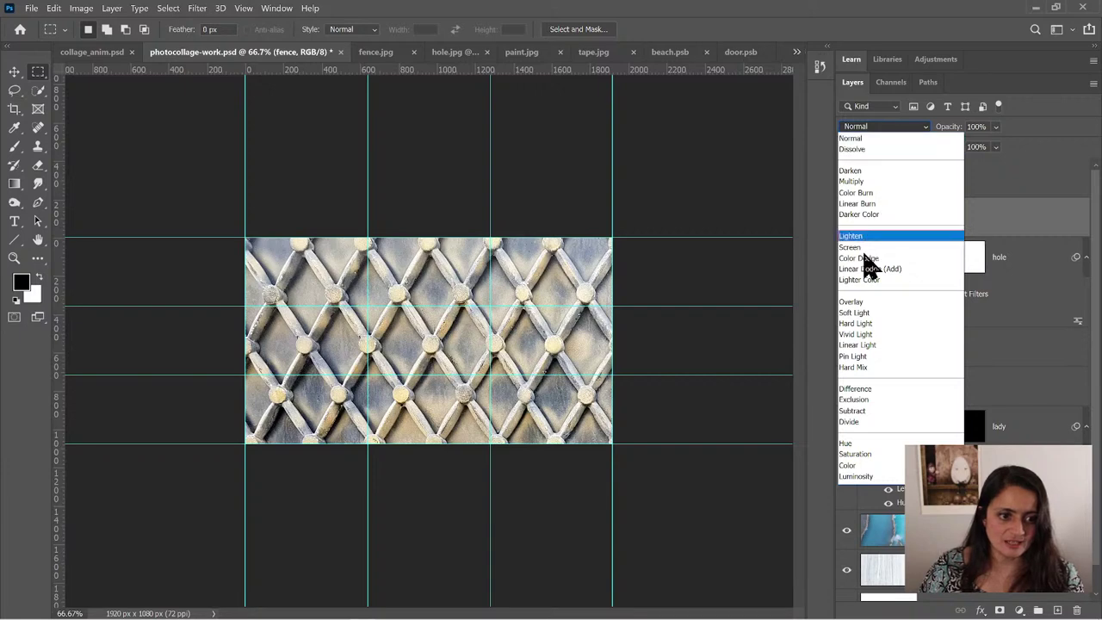
click(861, 399)
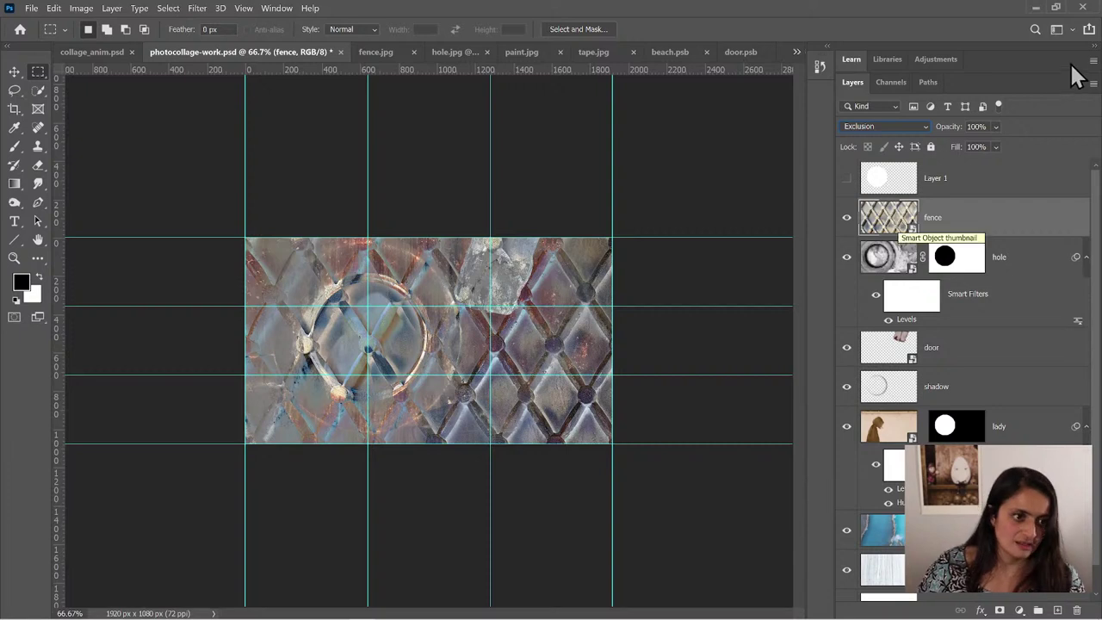
click(996, 126)
click(1019, 142)
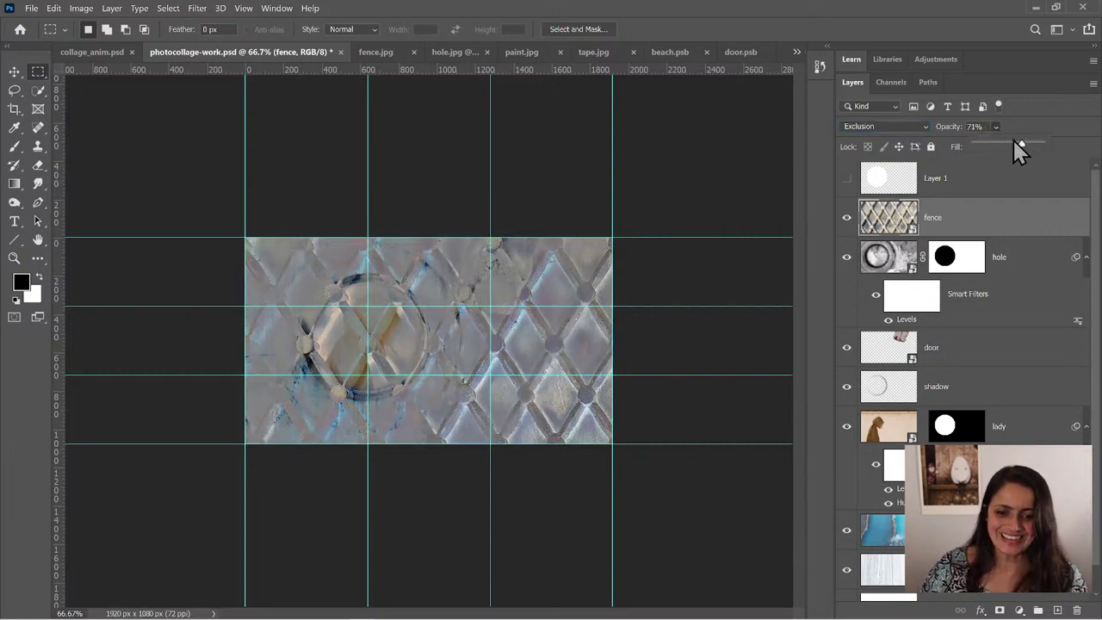
click(889, 229)
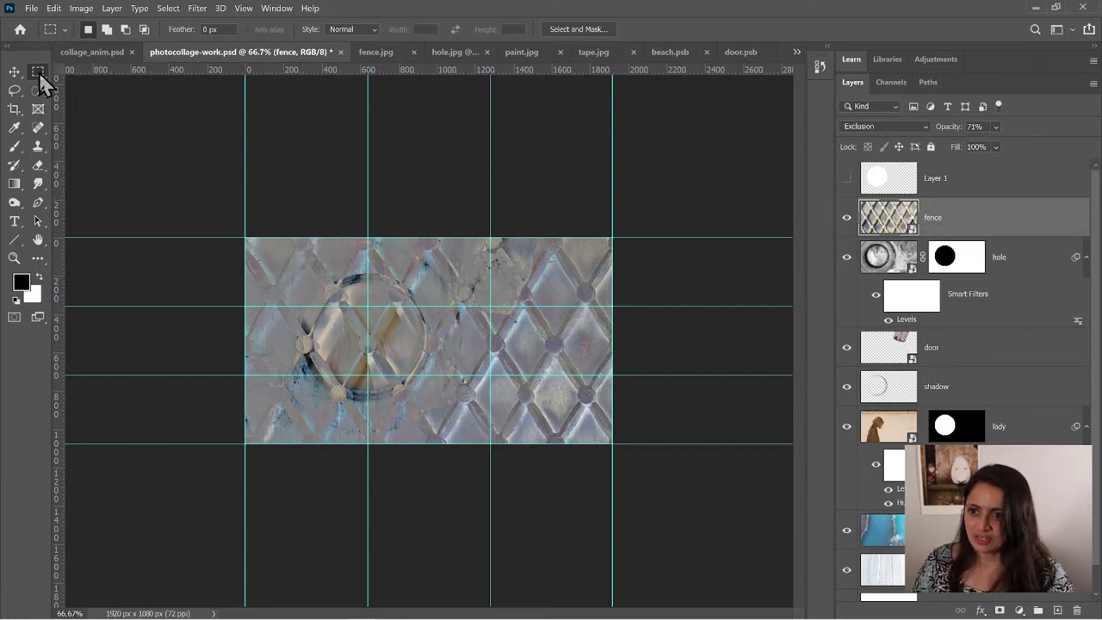
click(16, 73)
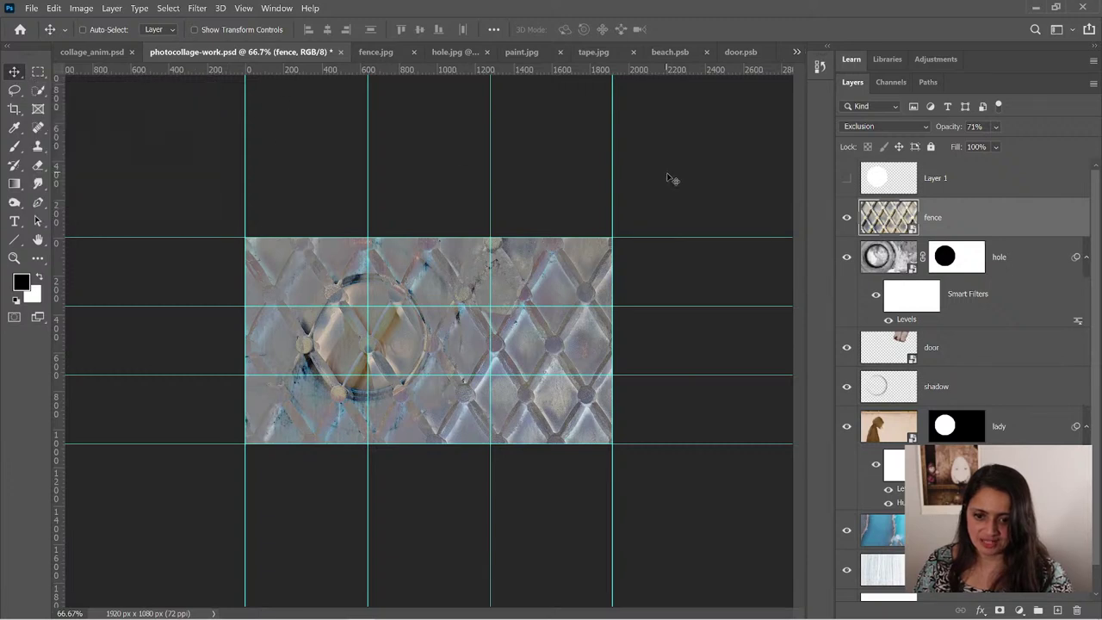
- Scale the fence to 49% and rotate it about -25° into the lower-right corner, then commit
key(ctrl+t)
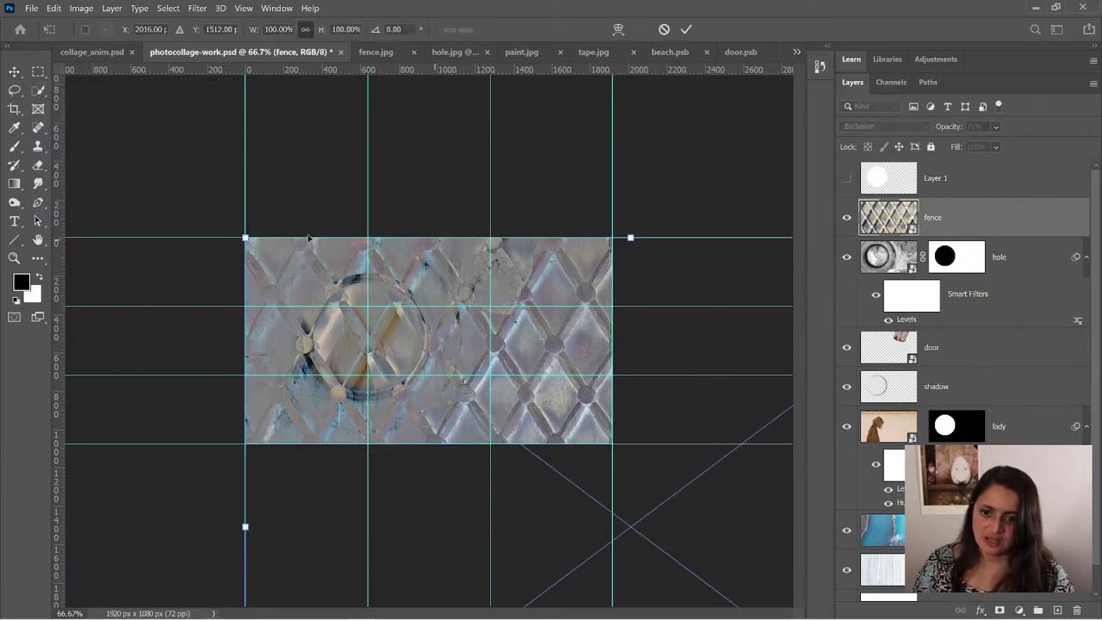
drag(246, 238, 711, 517)
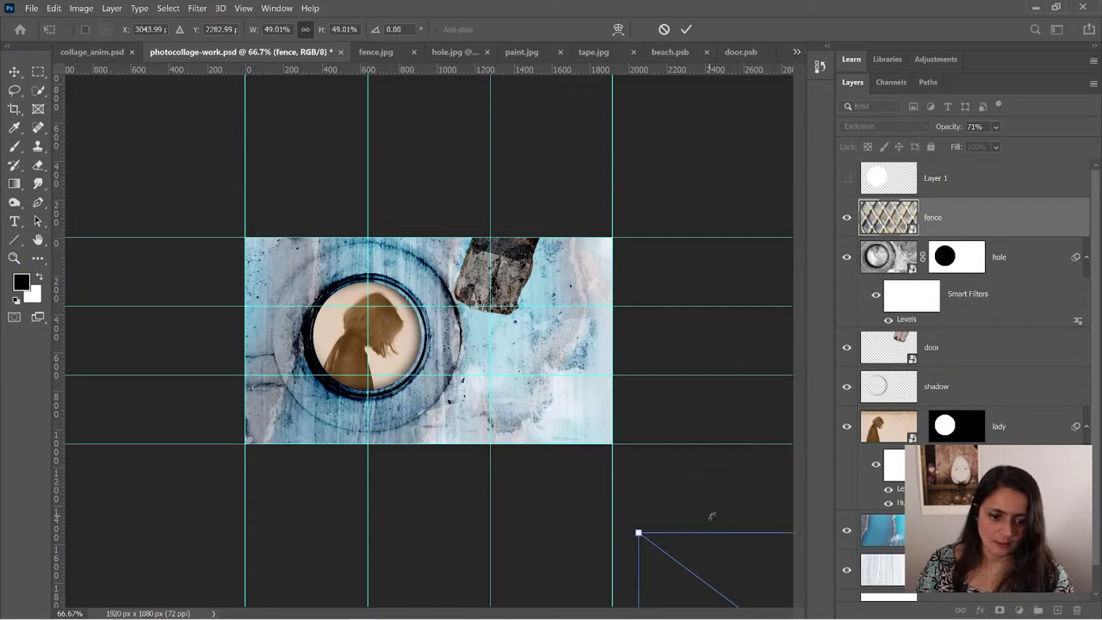
drag(734, 570, 420, 411)
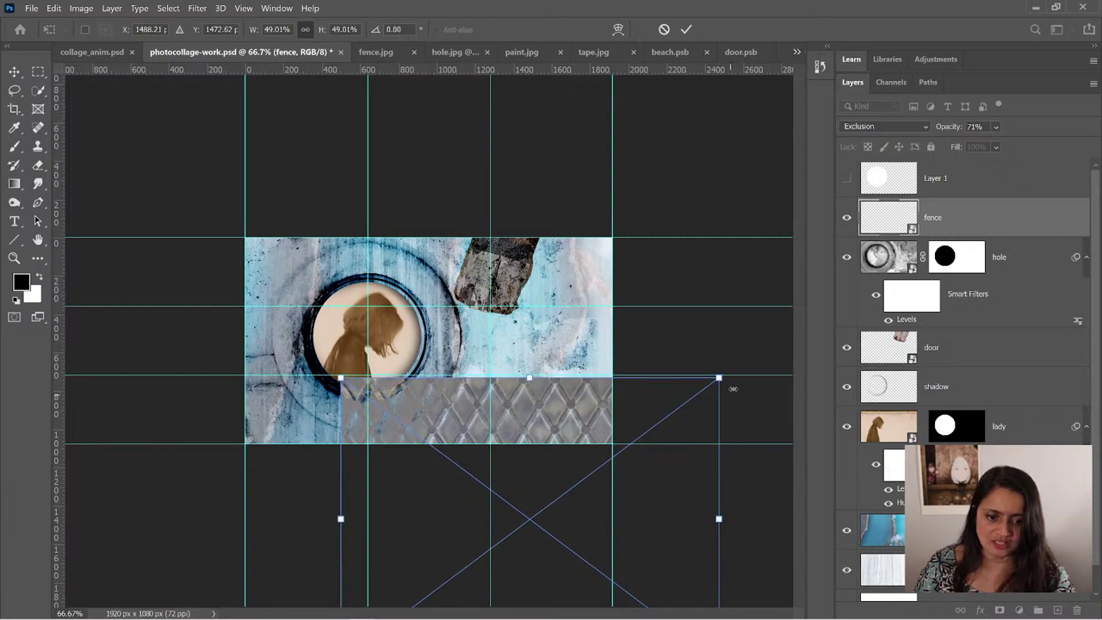
drag(720, 355, 654, 262)
drag(525, 421, 557, 404)
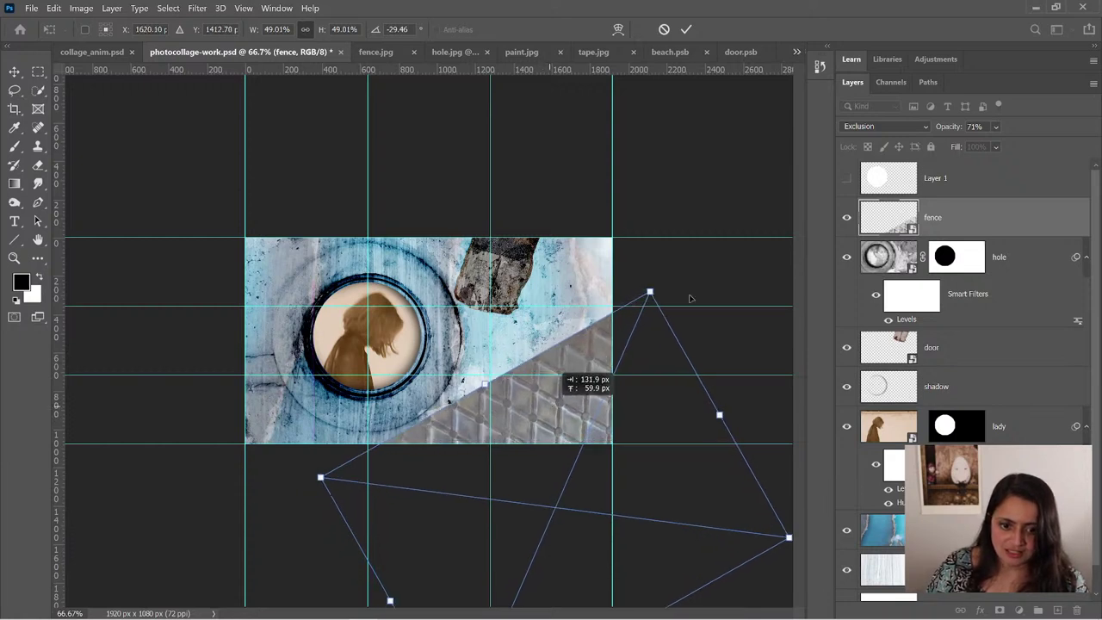
drag(665, 275, 639, 292)
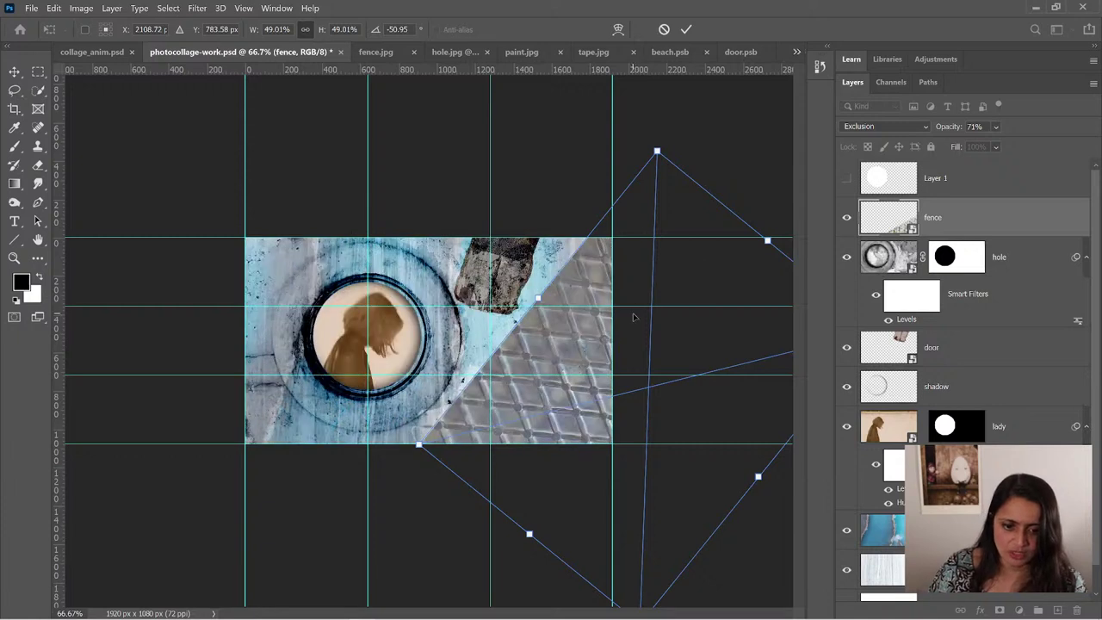
drag(612, 395, 543, 472)
drag(655, 302, 666, 324)
drag(582, 376, 575, 409)
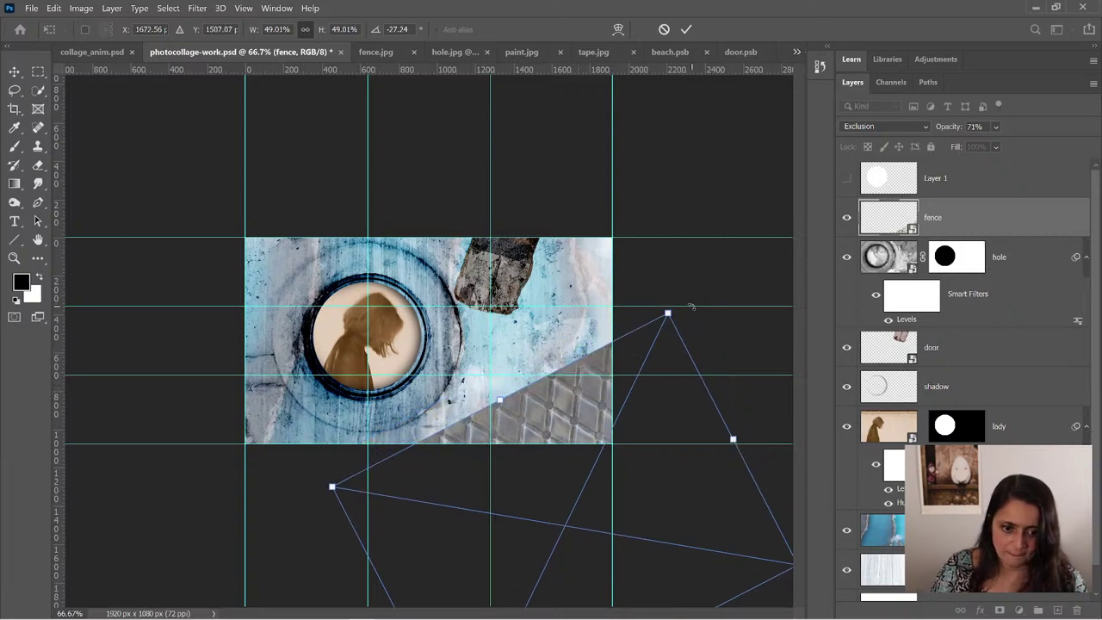
drag(692, 308, 695, 322)
drag(572, 422, 559, 422)
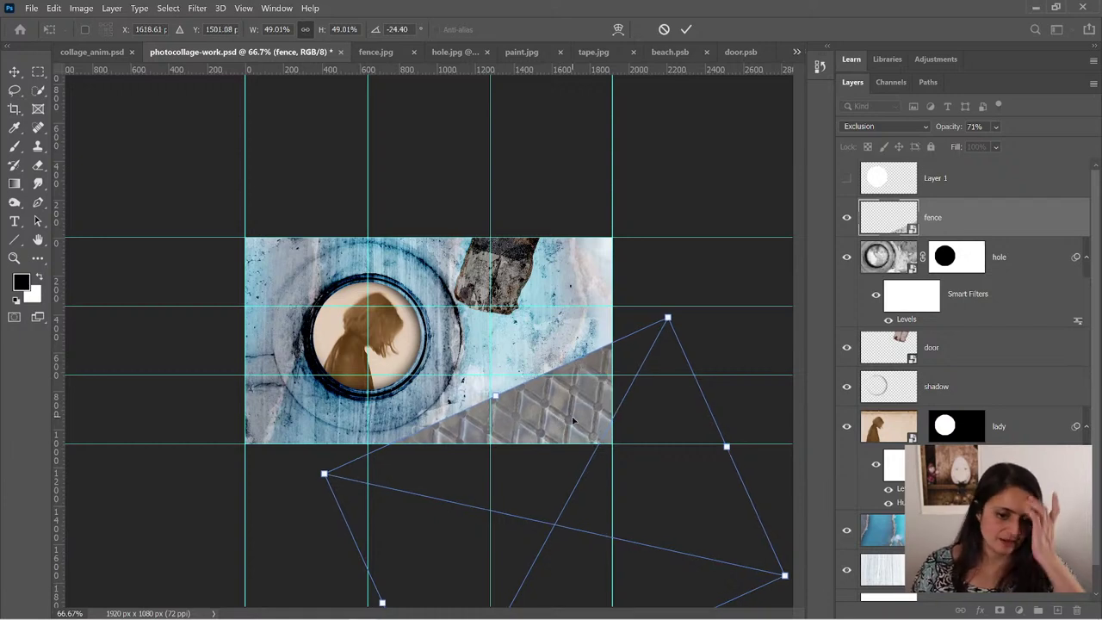
key(Return)
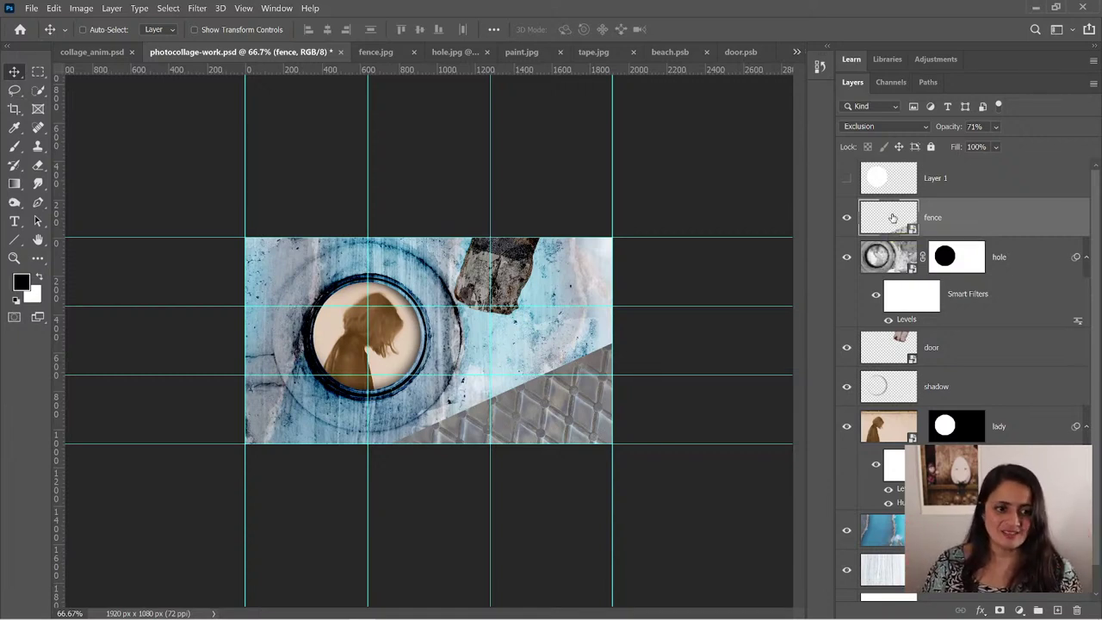
- Raise fence opacity to 100%, load the fence outline as a selection, and select the beach layer
drag(995, 125, 1089, 160)
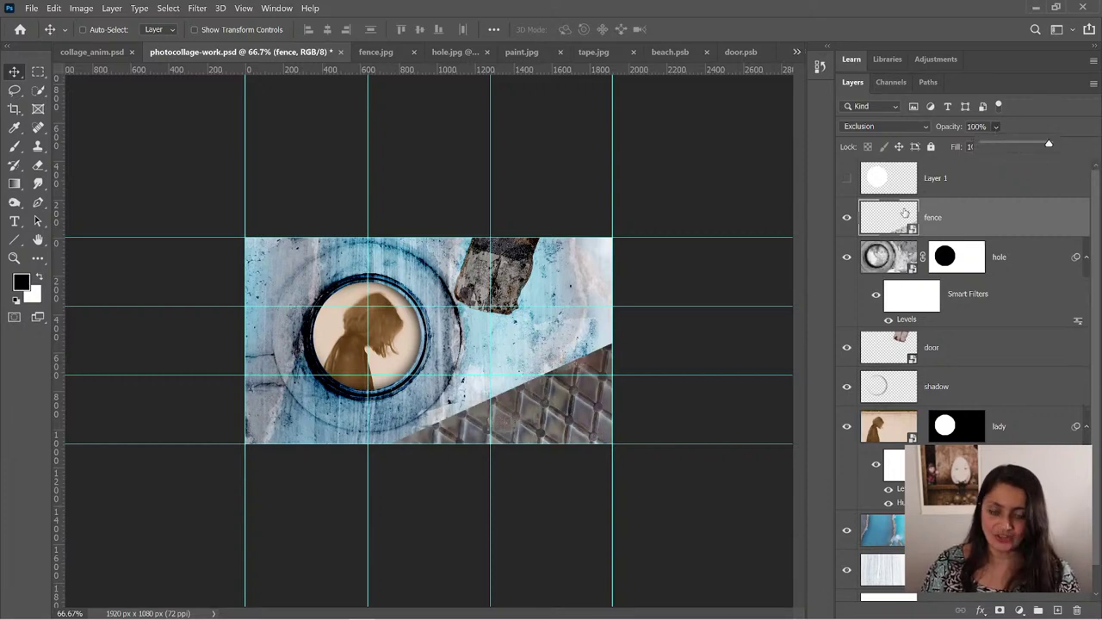
key(ctrl)
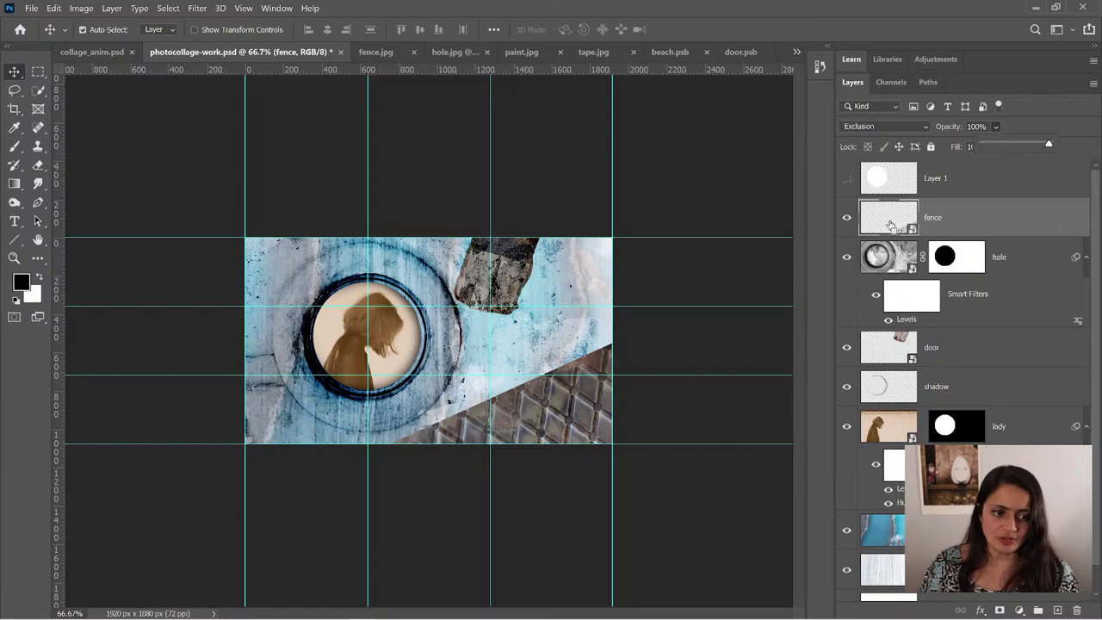
ctrl+click(890, 226)
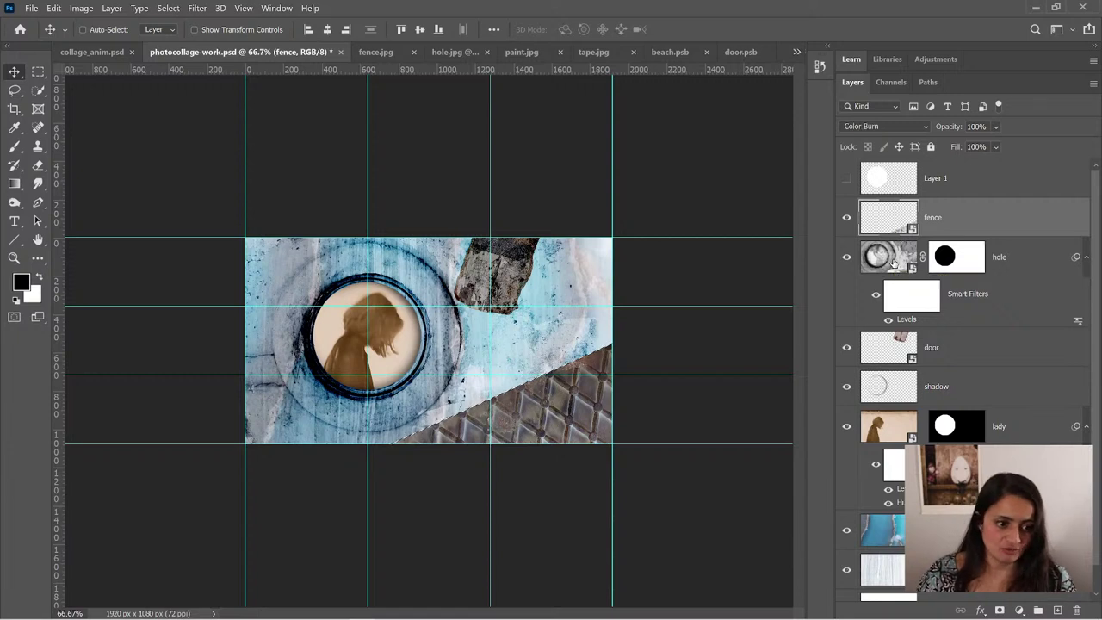
click(895, 263)
click(966, 265)
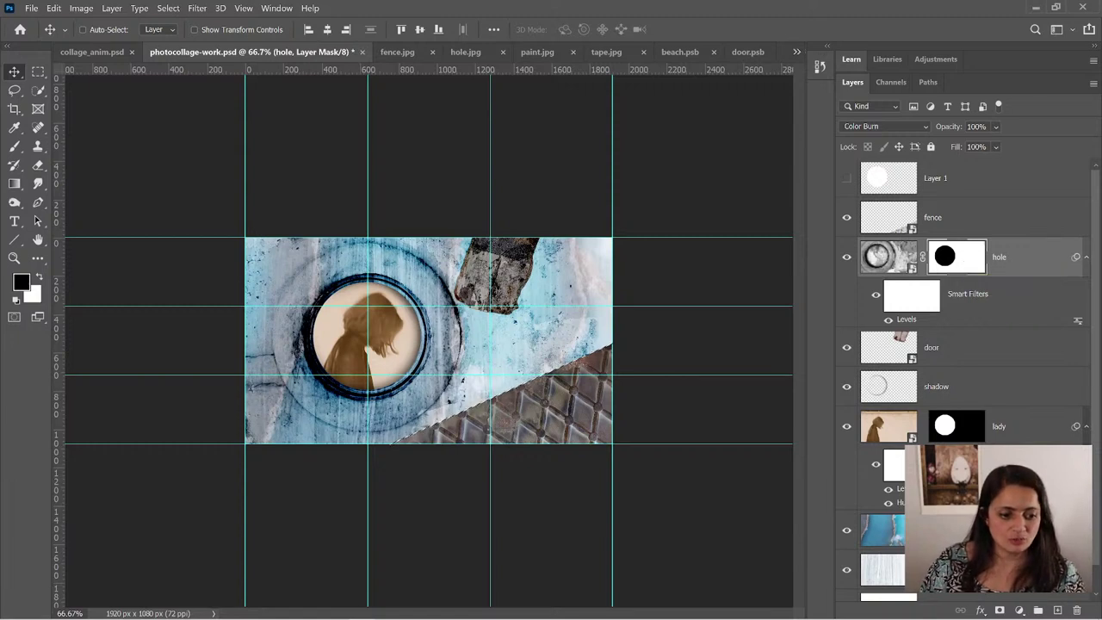
click(883, 529)
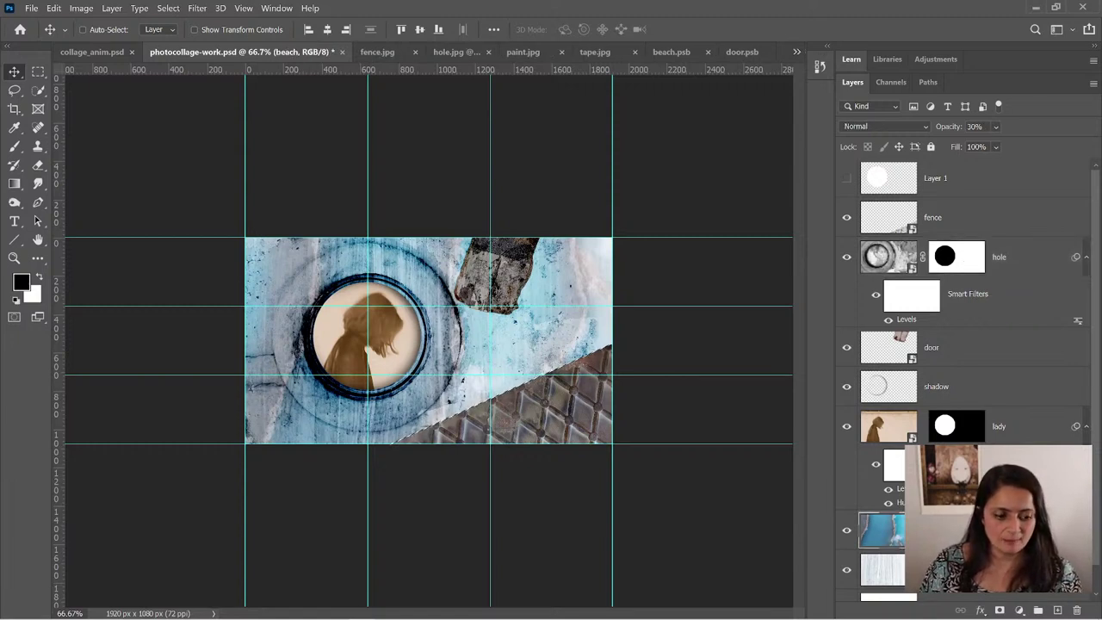
- Invert the fence selection into a layer mask on the beach layer, then reselect the fence layer
click(165, 9)
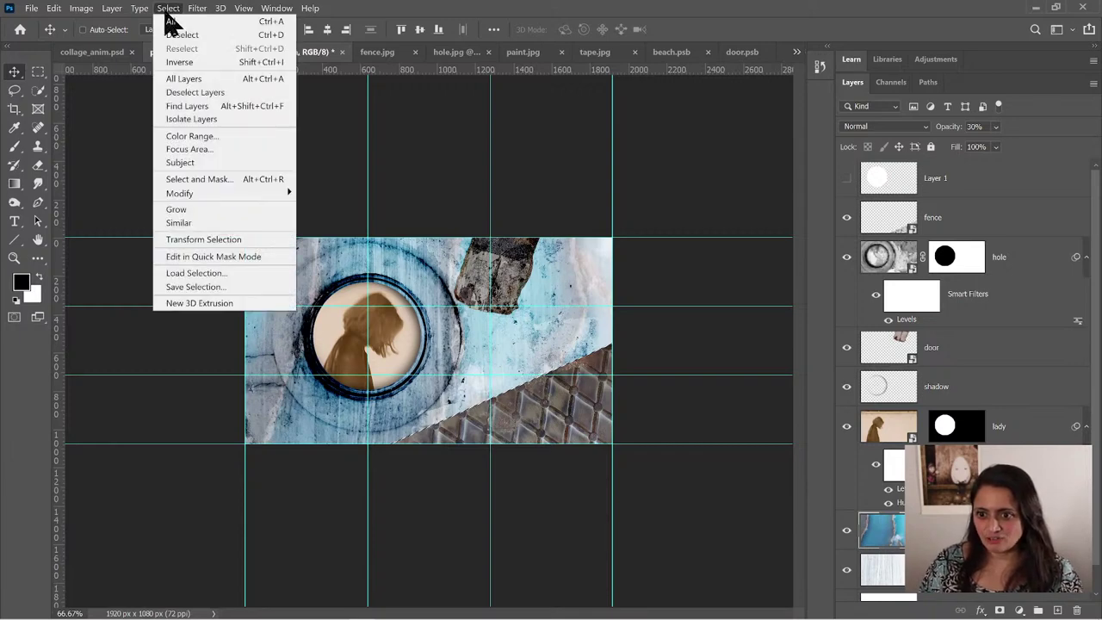
click(186, 62)
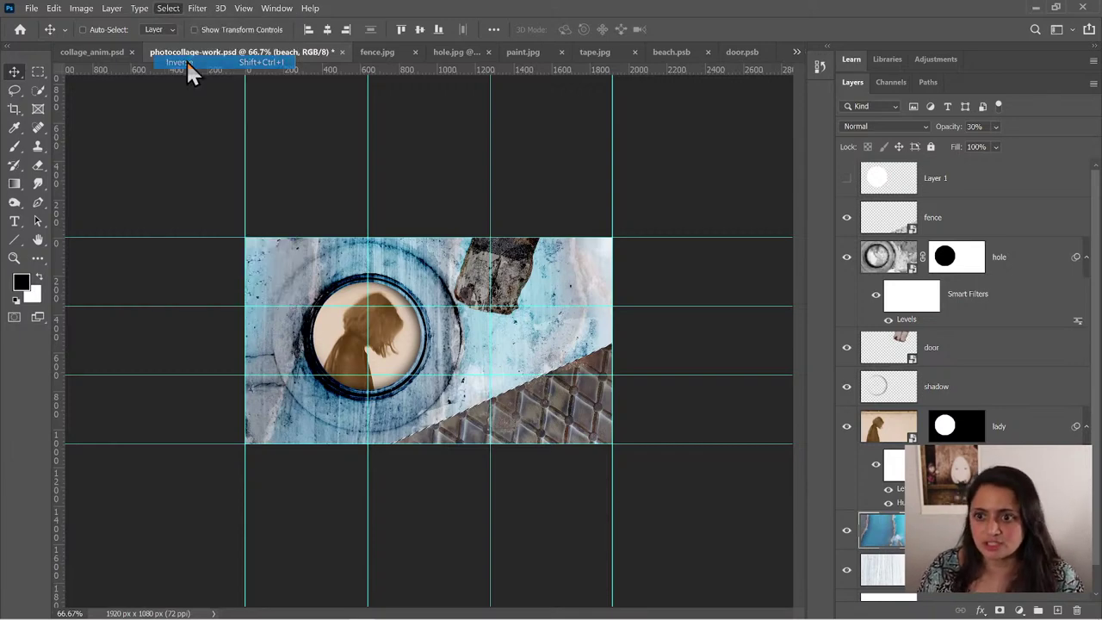
click(1000, 611)
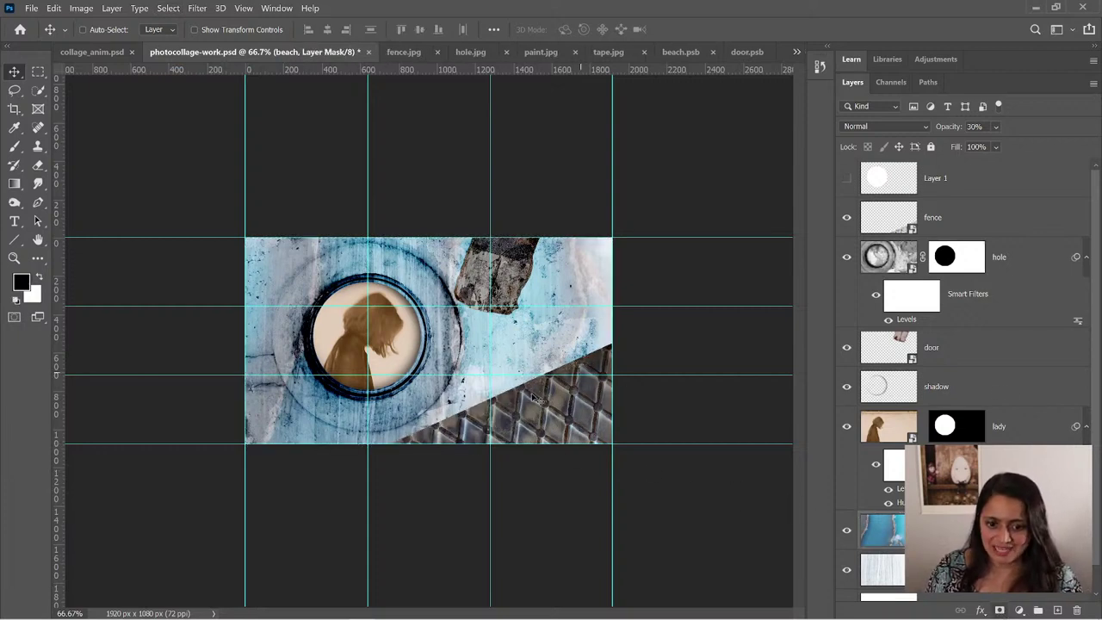
click(974, 226)
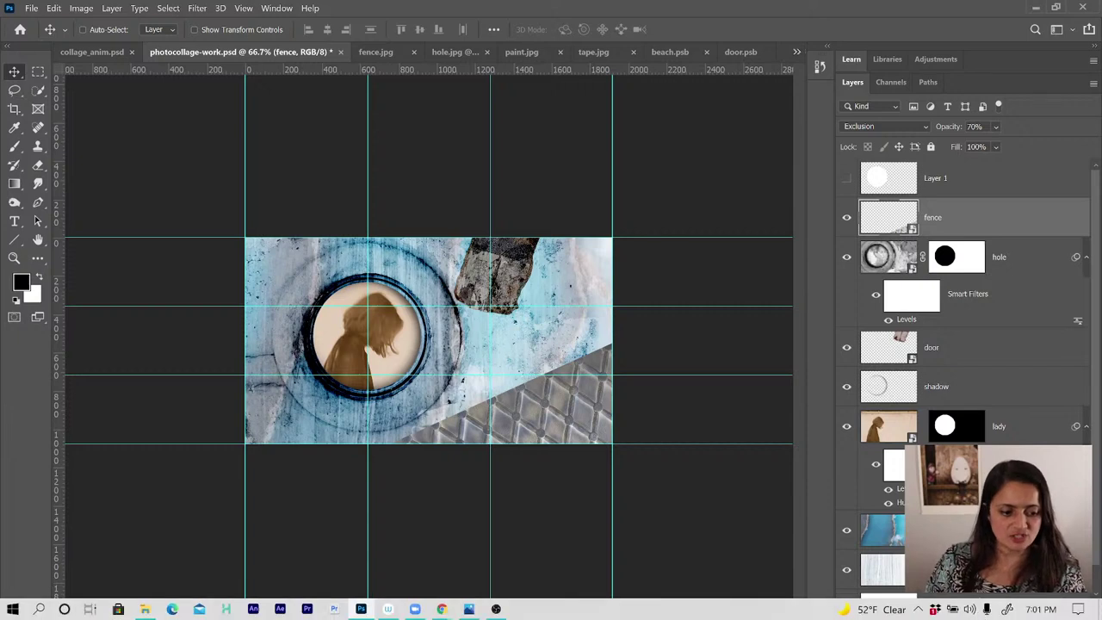
click(982, 611)
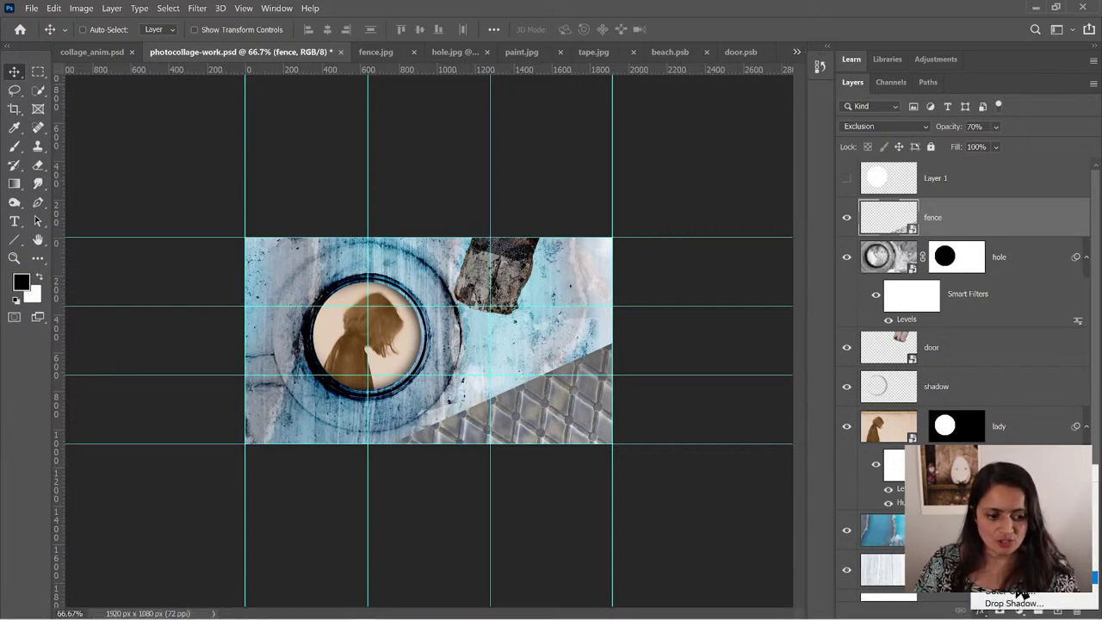
- Add a Drop Shadow to the fence and set its angle to -47°
click(1015, 603)
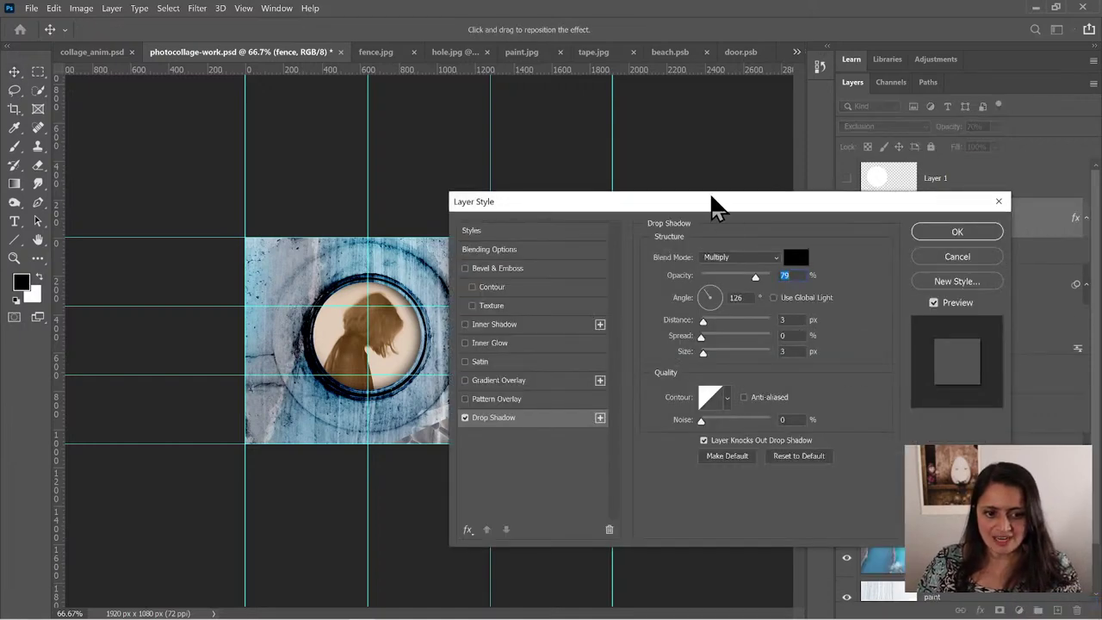
drag(714, 206, 871, 207)
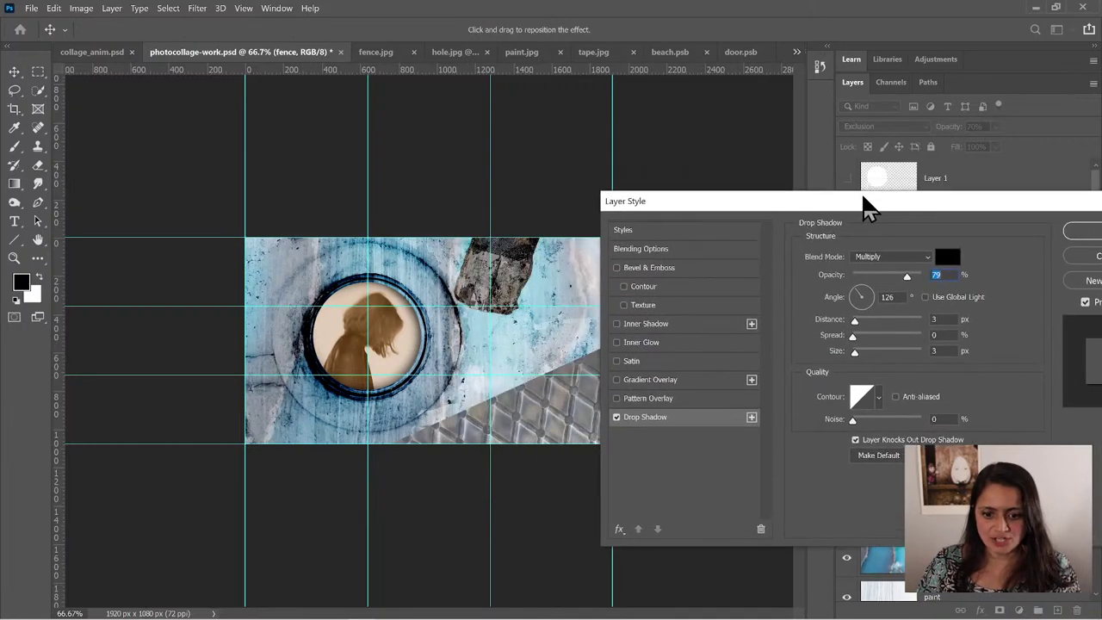
click(856, 308)
drag(856, 310, 866, 322)
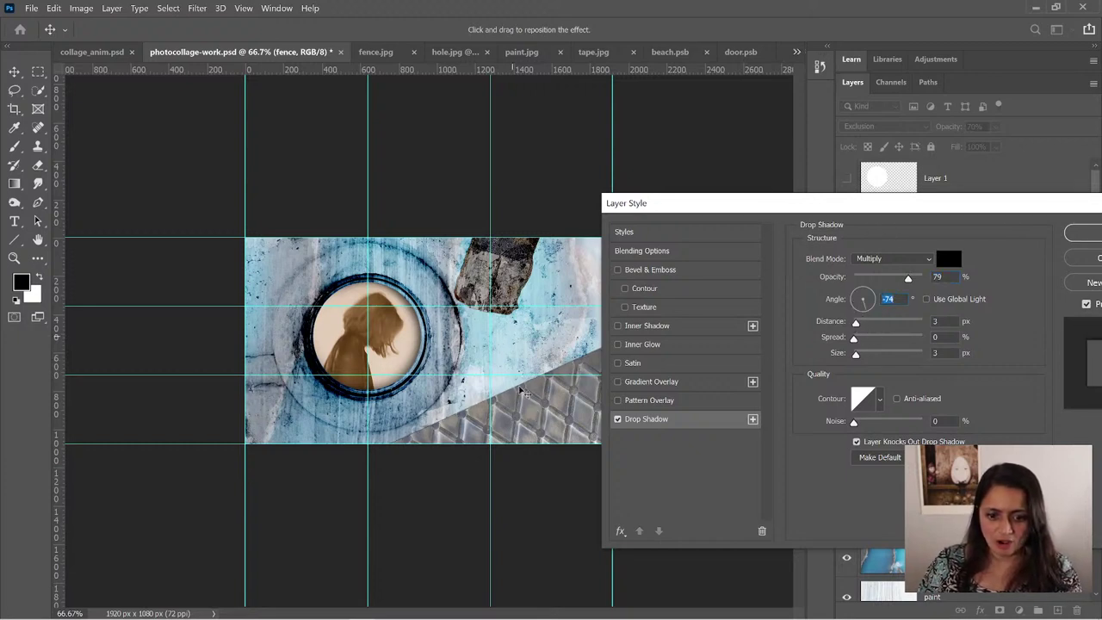
click(873, 319)
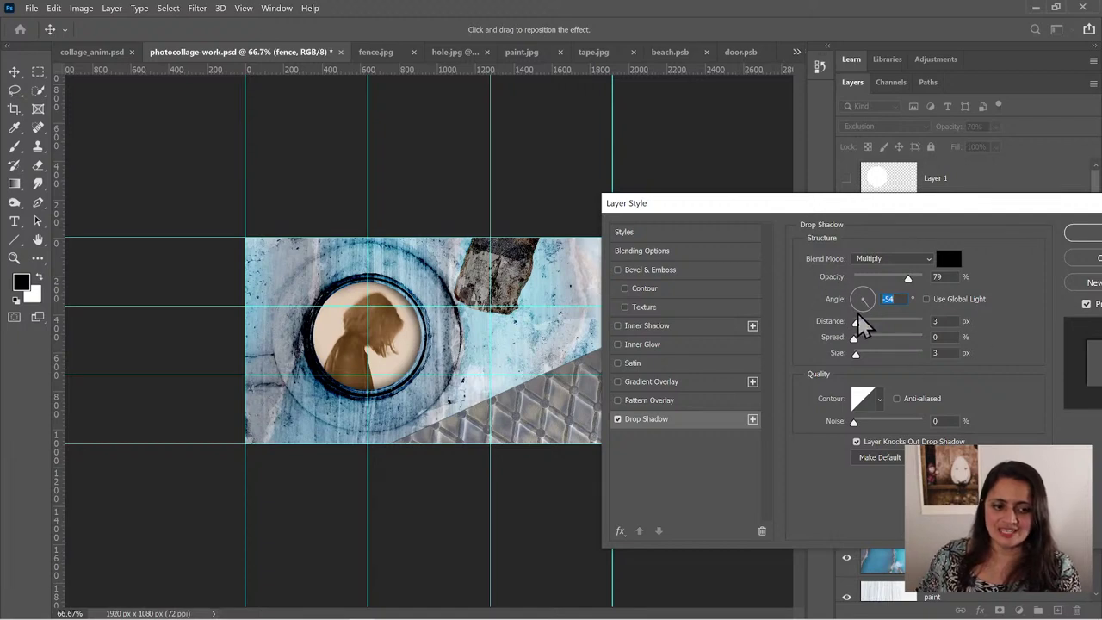
drag(855, 319, 874, 319)
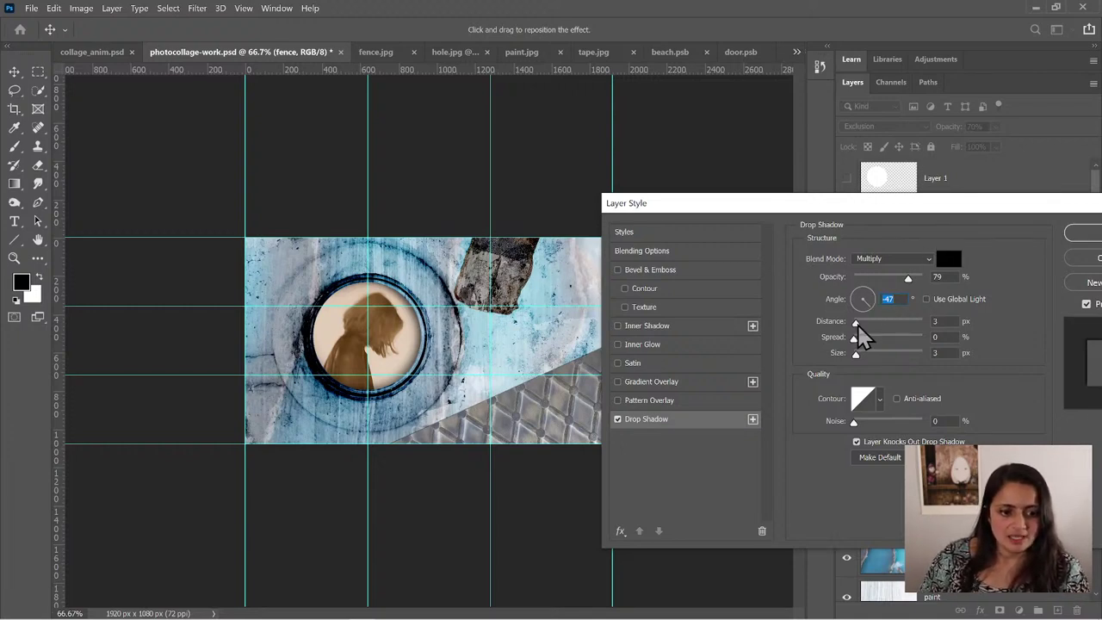
- Set the shadow to 10 px distance, 18 px size and 52% opacity, and apply it
mouse_move(855, 323)
mouse_down()
mouse_move(865, 324)
mouse_move(856, 338)
mouse_up()
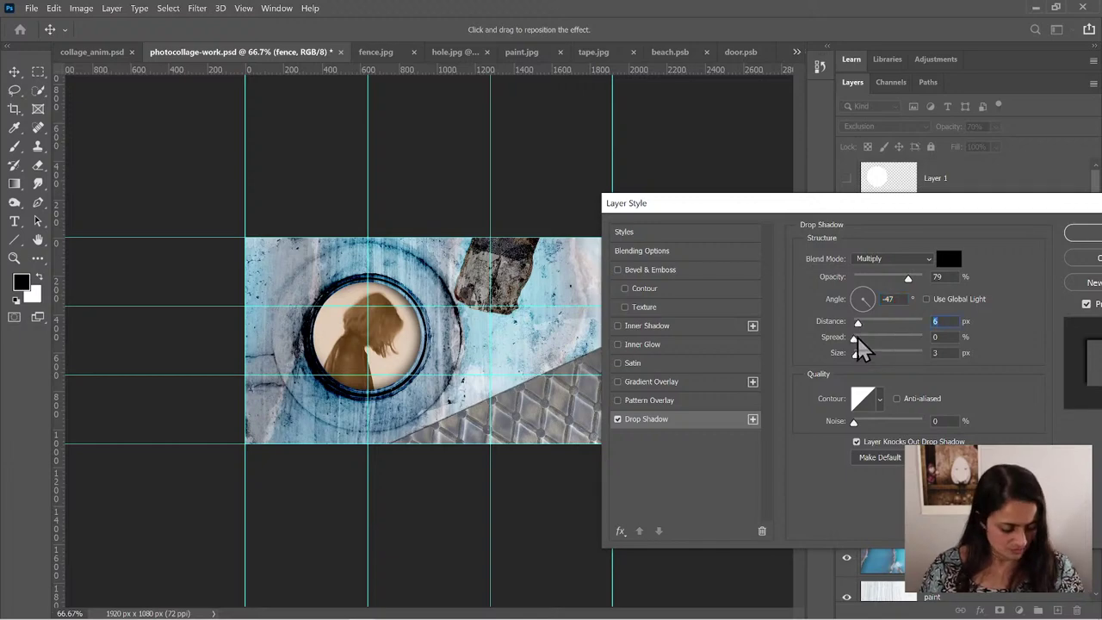
key(ctrl+plus)
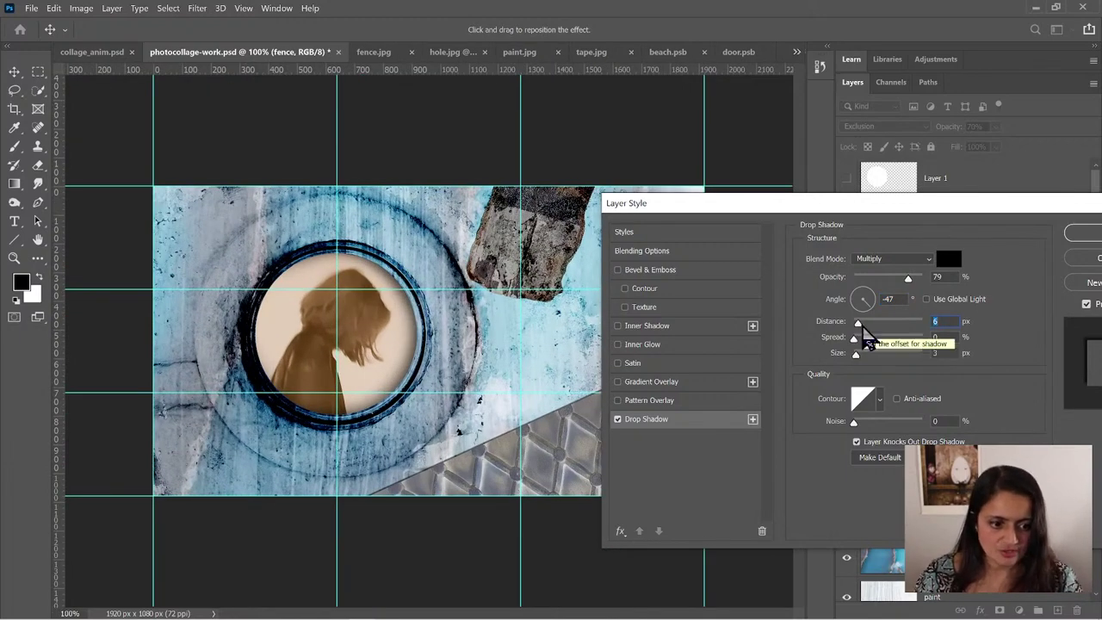
drag(858, 324, 864, 360)
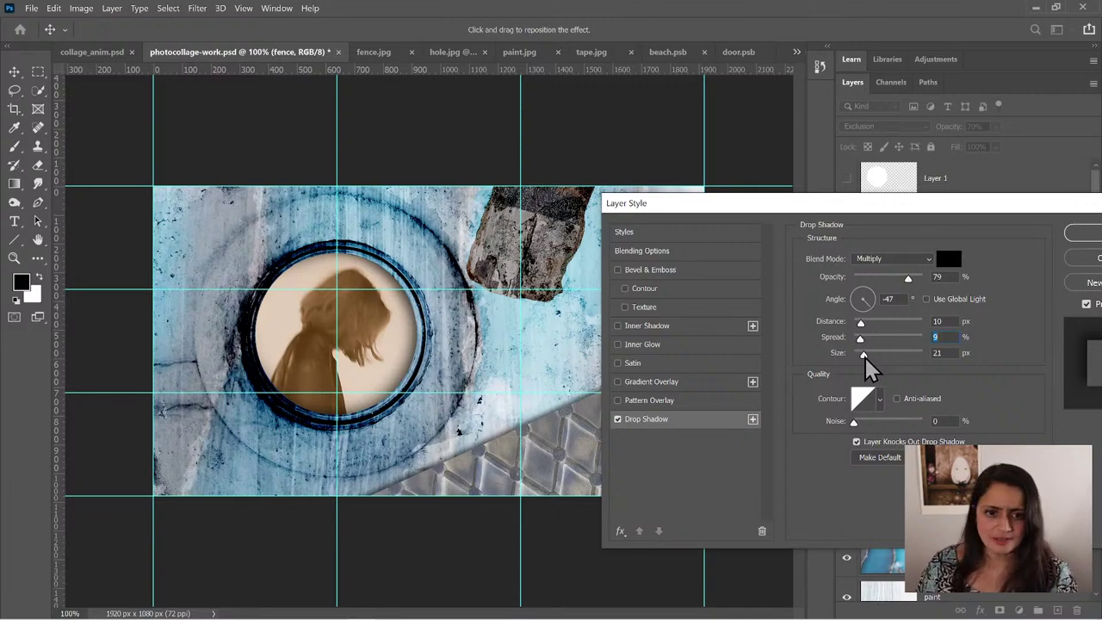
drag(864, 358, 862, 357)
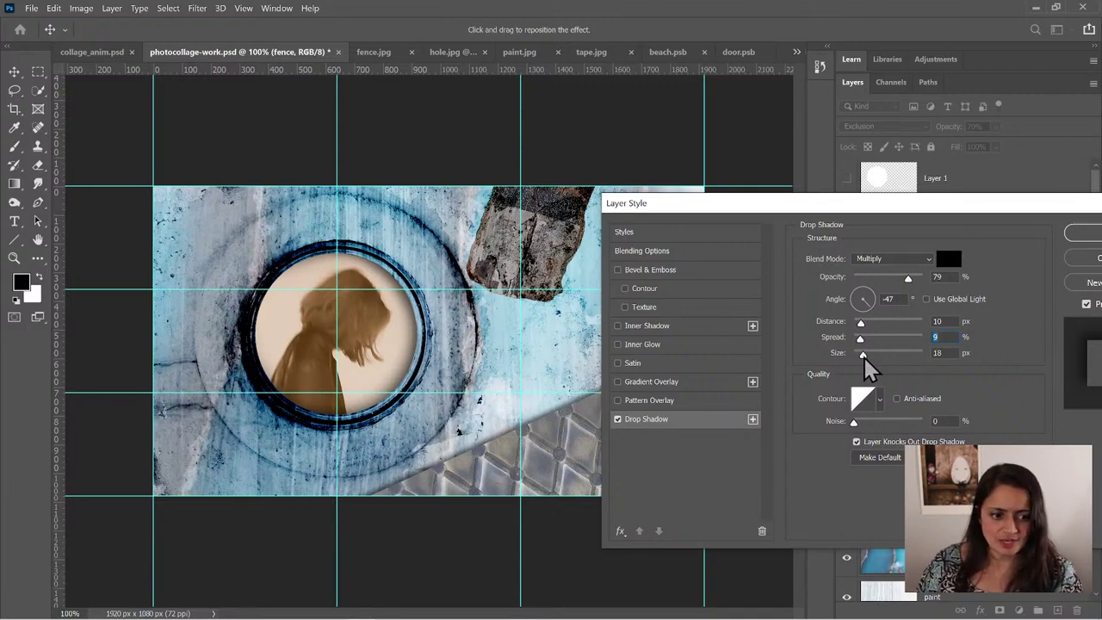
key(Tab)
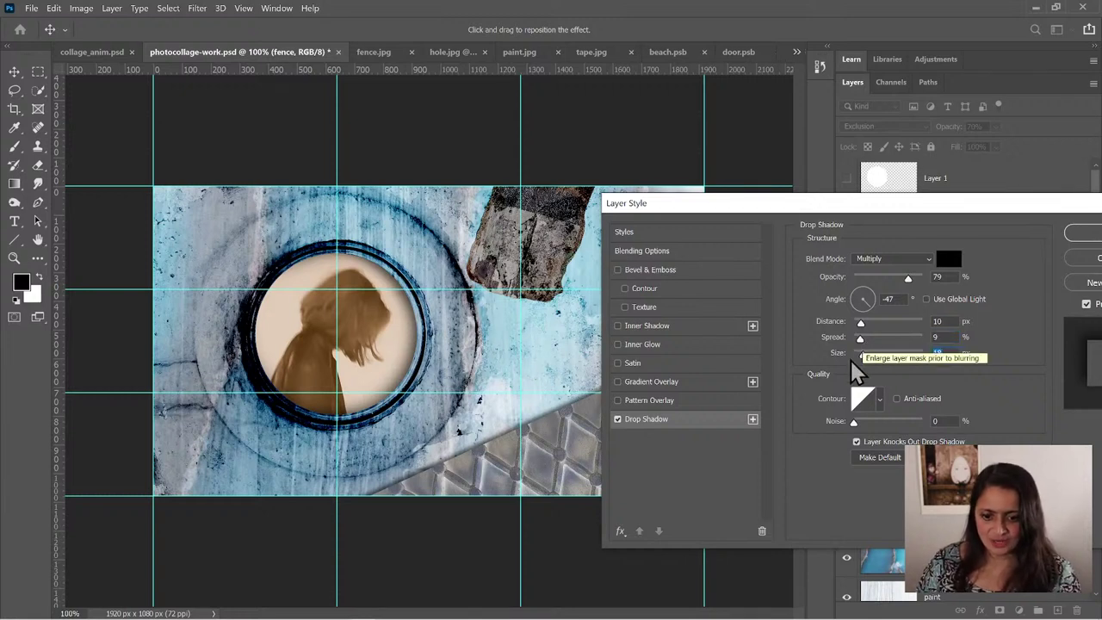
drag(914, 282, 889, 285)
drag(790, 209, 883, 168)
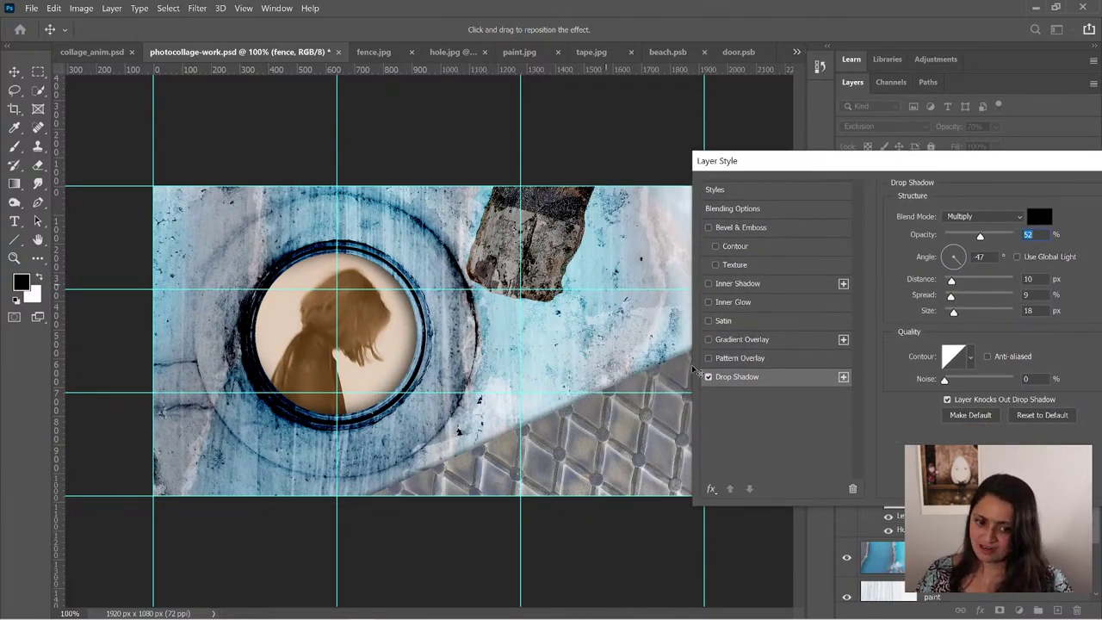
drag(844, 161, 600, 245)
click(955, 267)
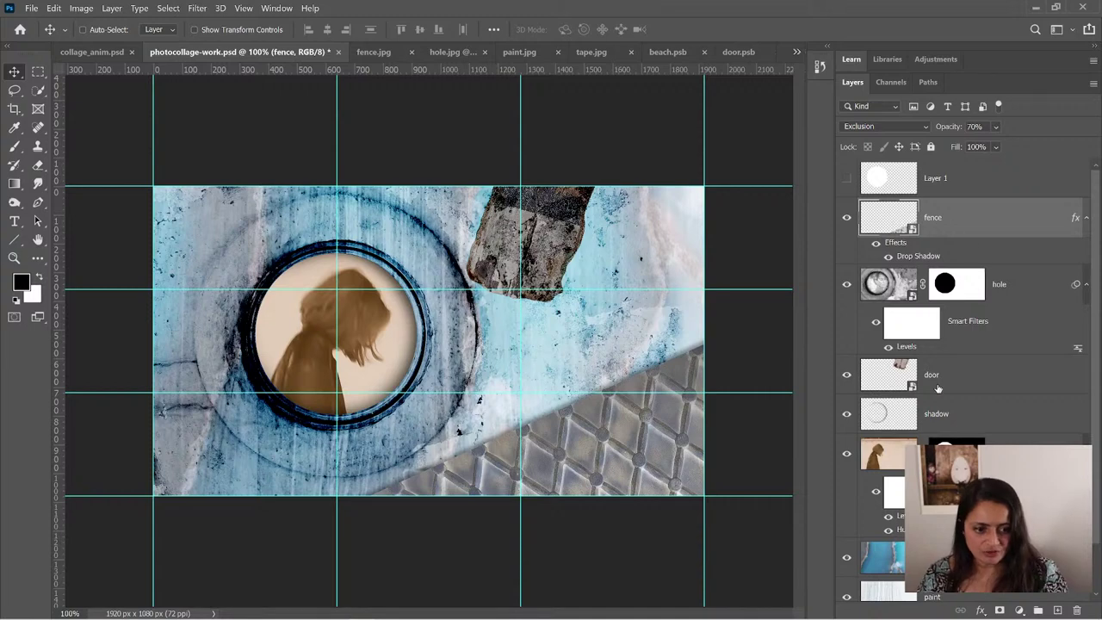
- Give the door layer a Drop Shadow with 83° angle, 3 px distance and 4 px size
click(936, 379)
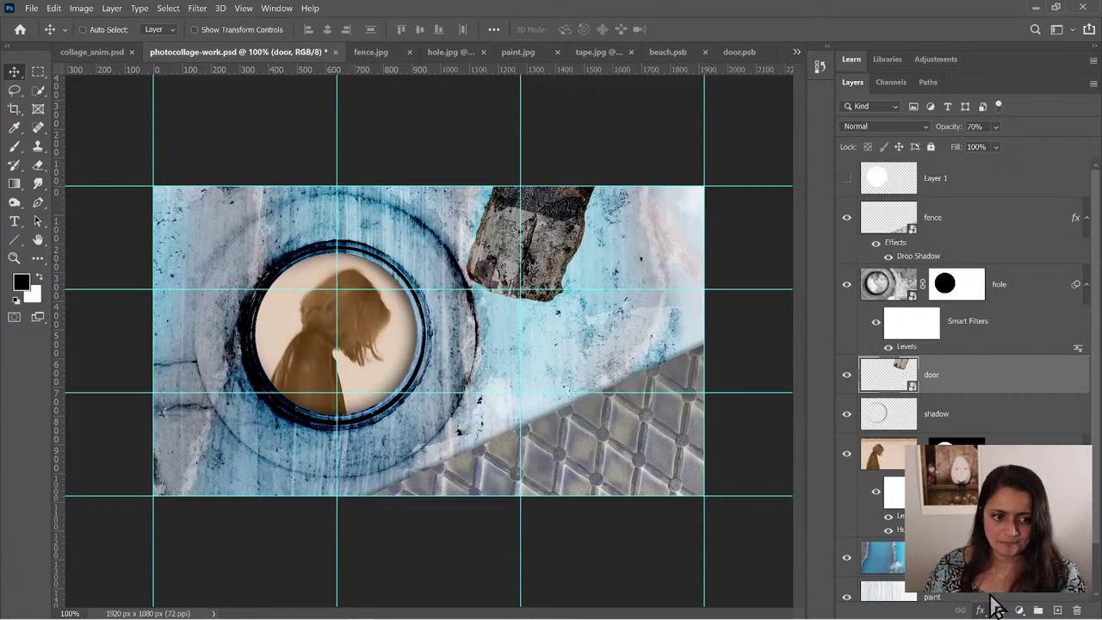
click(980, 610)
click(1012, 592)
drag(638, 234, 814, 167)
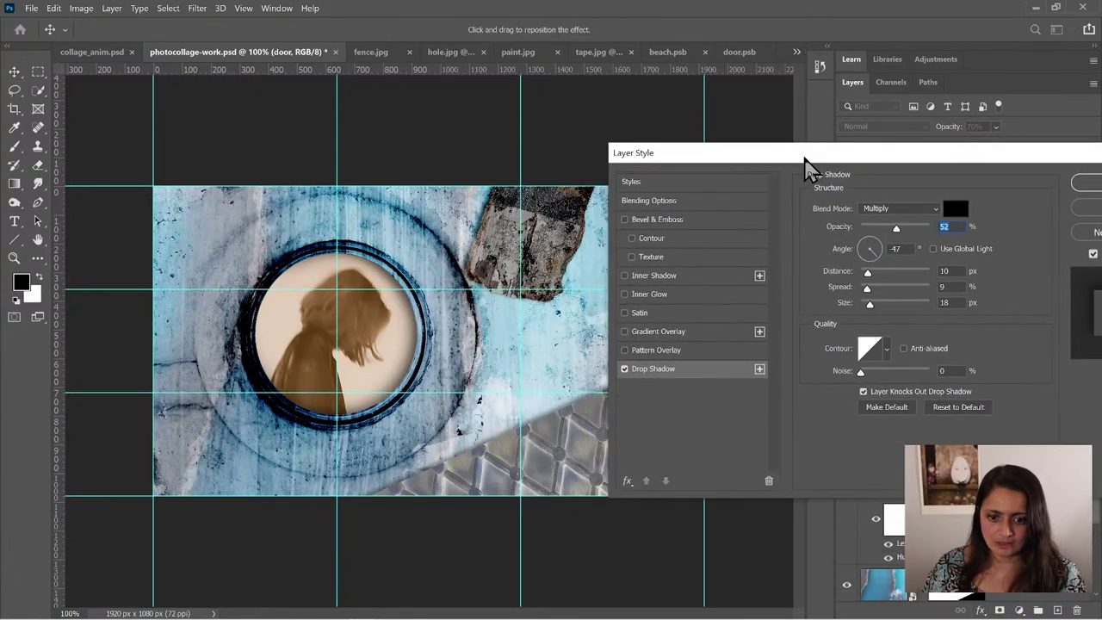
drag(868, 312, 862, 312)
click(862, 311)
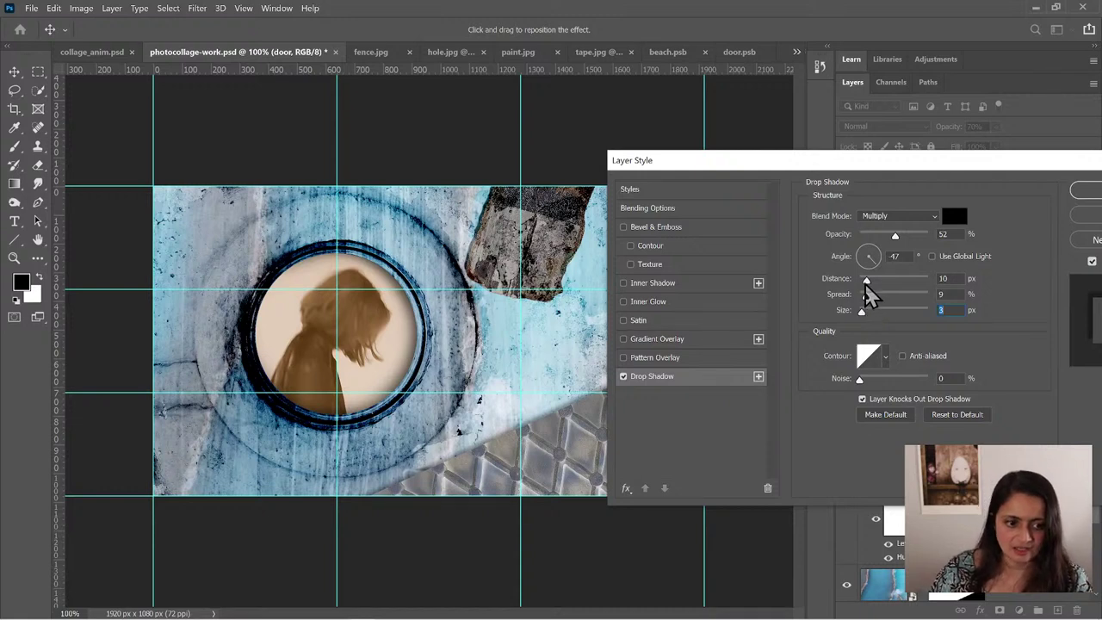
drag(866, 281, 863, 312)
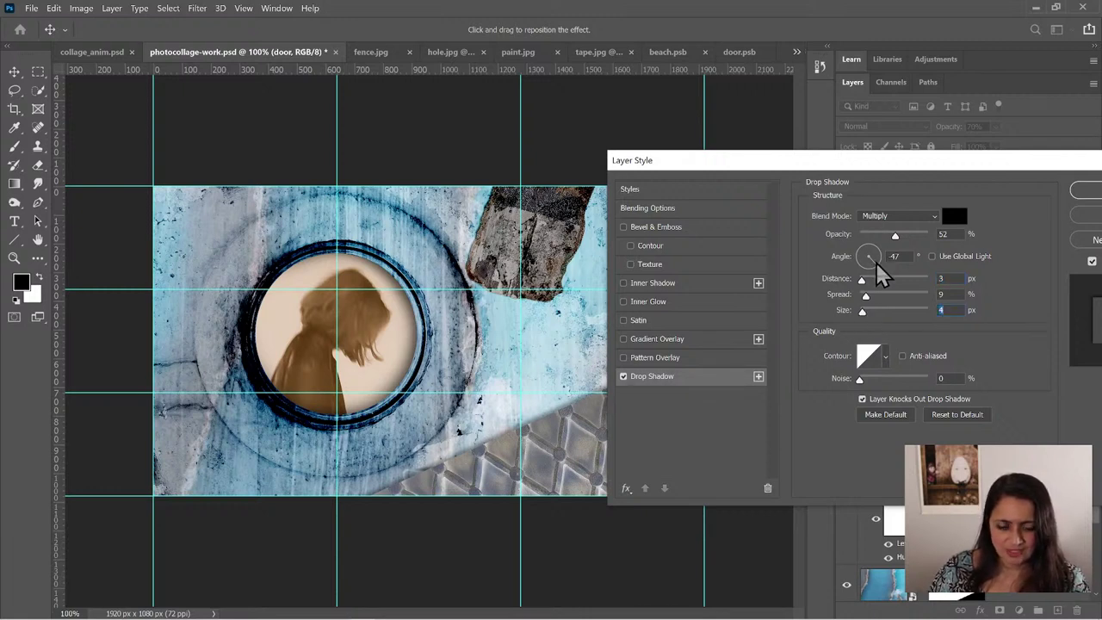
drag(862, 280, 869, 248)
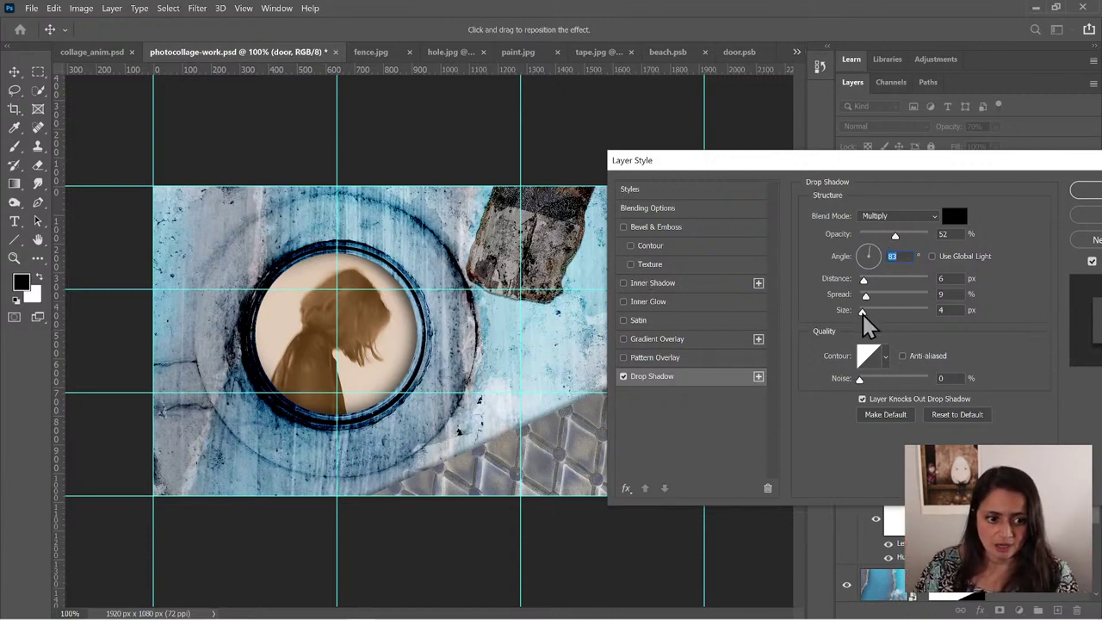
drag(863, 282, 862, 280)
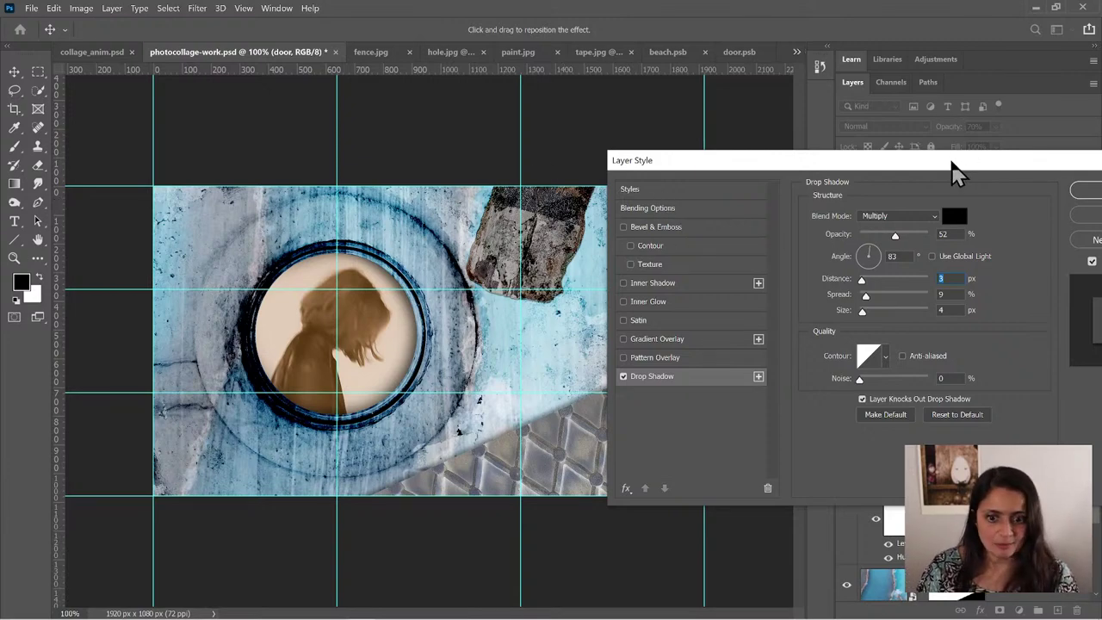
drag(950, 169, 739, 185)
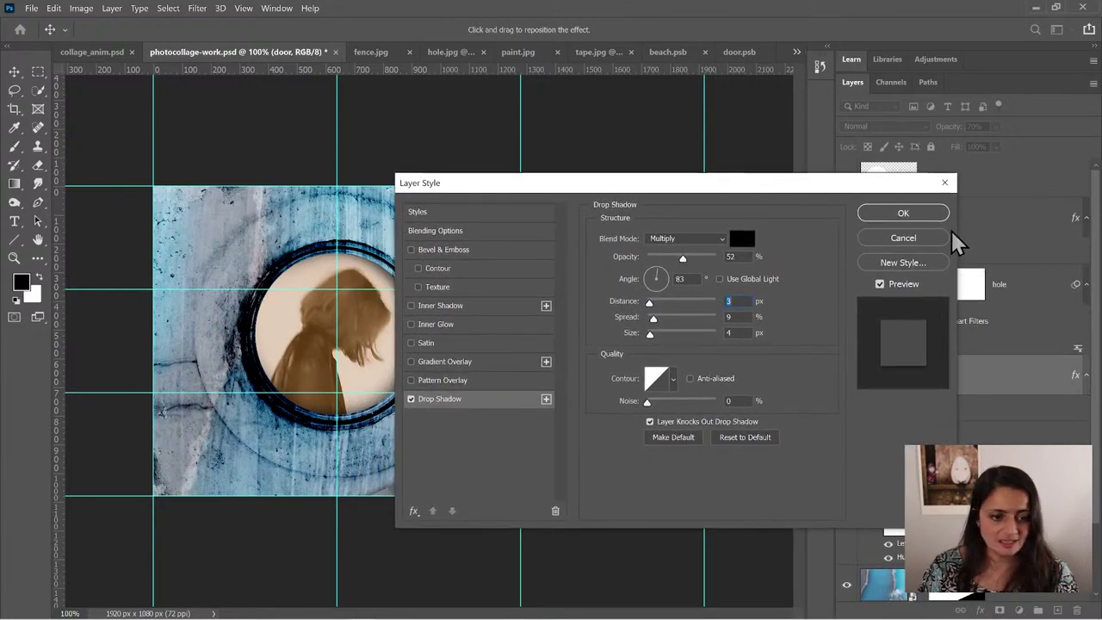
click(923, 211)
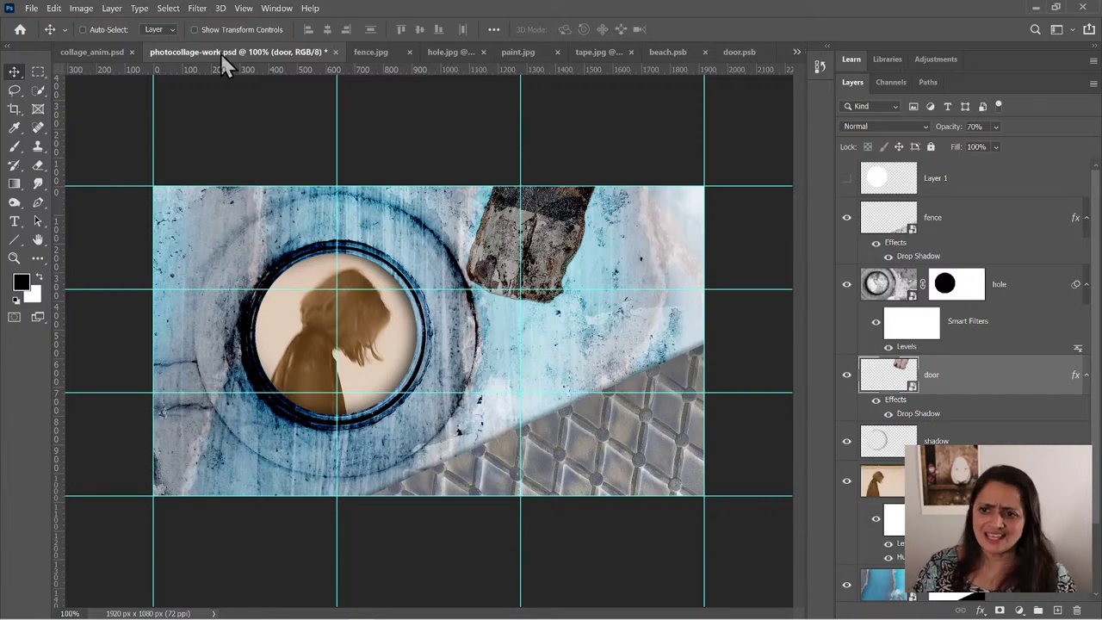
- Close the fence.jpg, hole.jpg, paint.jpg, beach.psb and door.psb tabs, then bring up tape.jpg
click(91, 52)
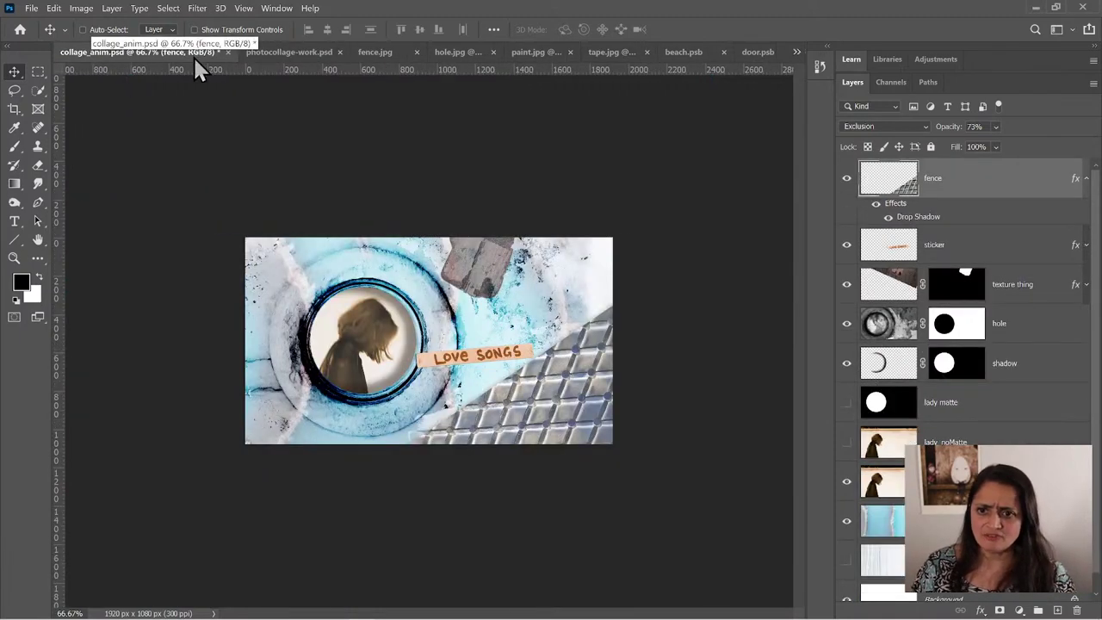
click(271, 51)
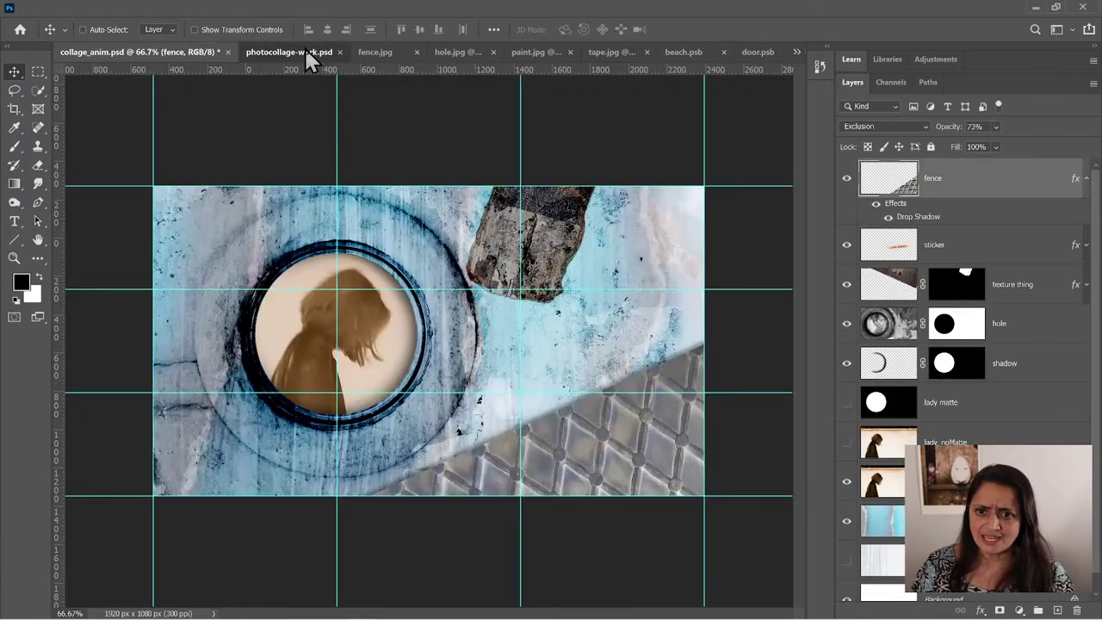
click(409, 52)
click(382, 52)
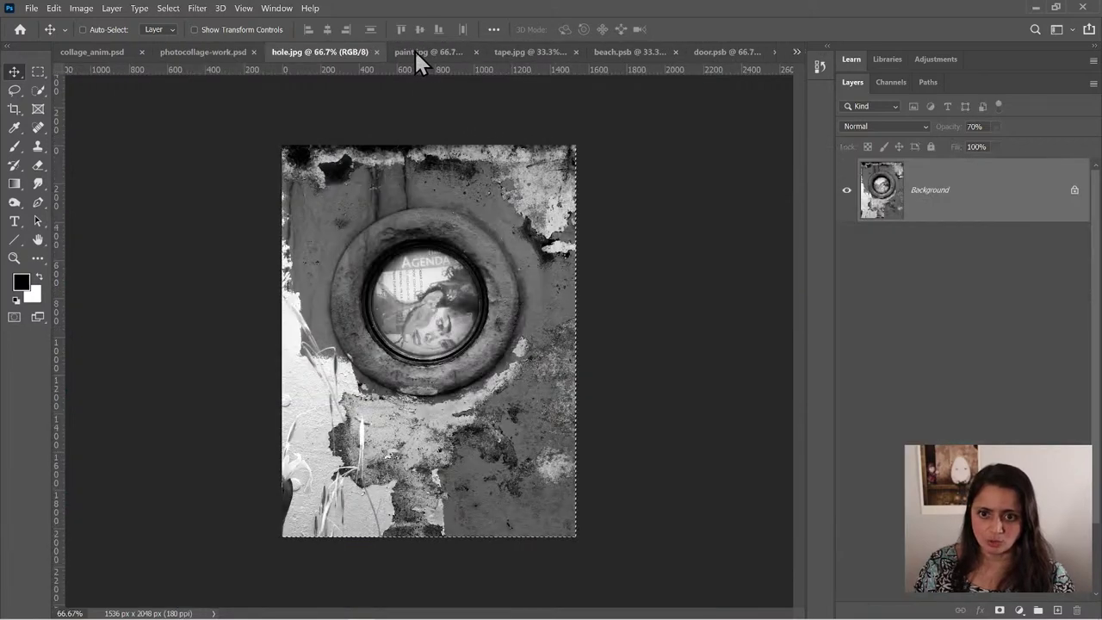
click(377, 52)
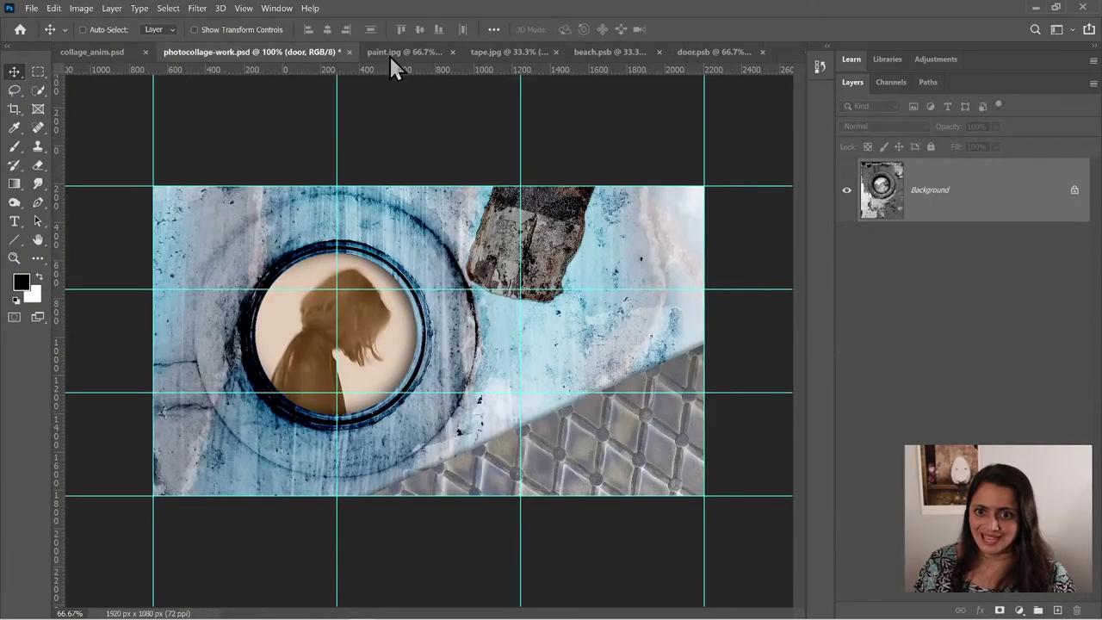
click(398, 48)
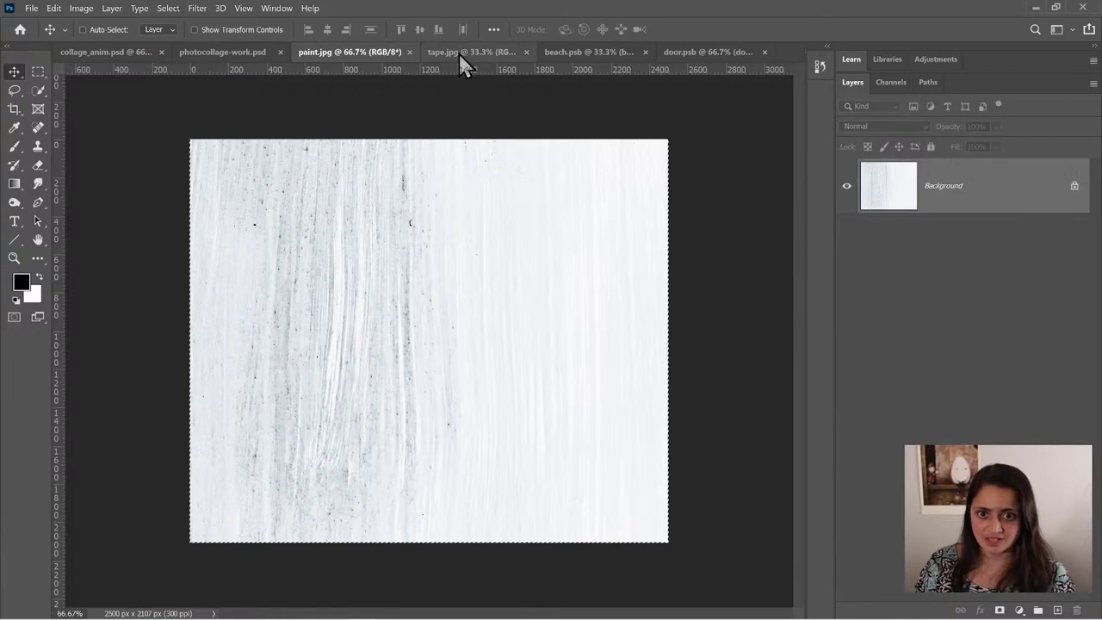
click(409, 52)
click(551, 49)
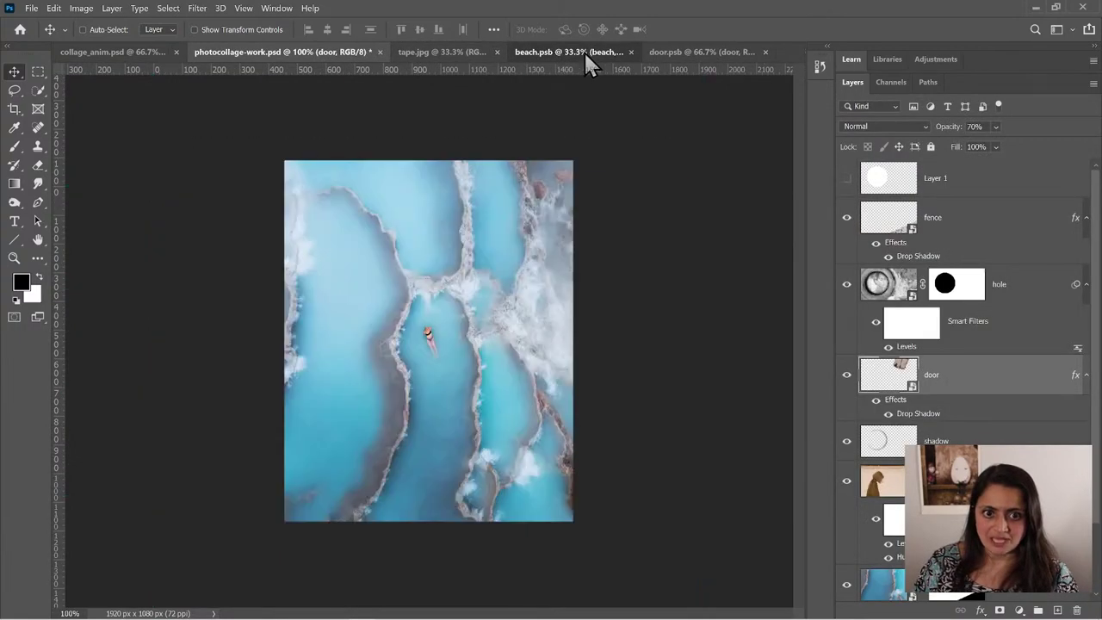
click(624, 52)
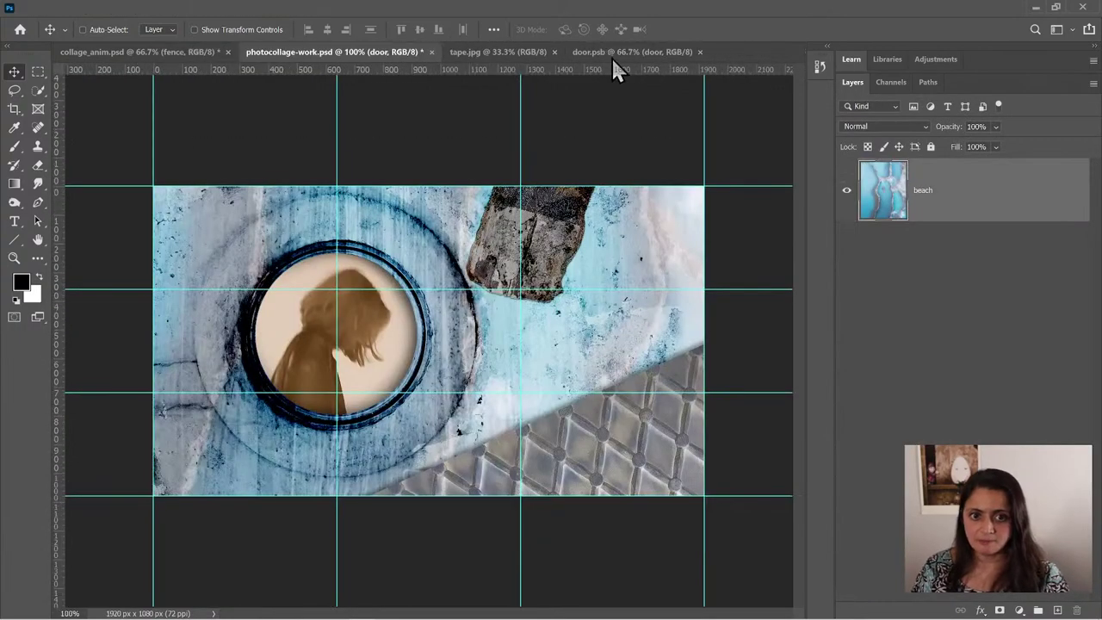
click(607, 48)
click(700, 51)
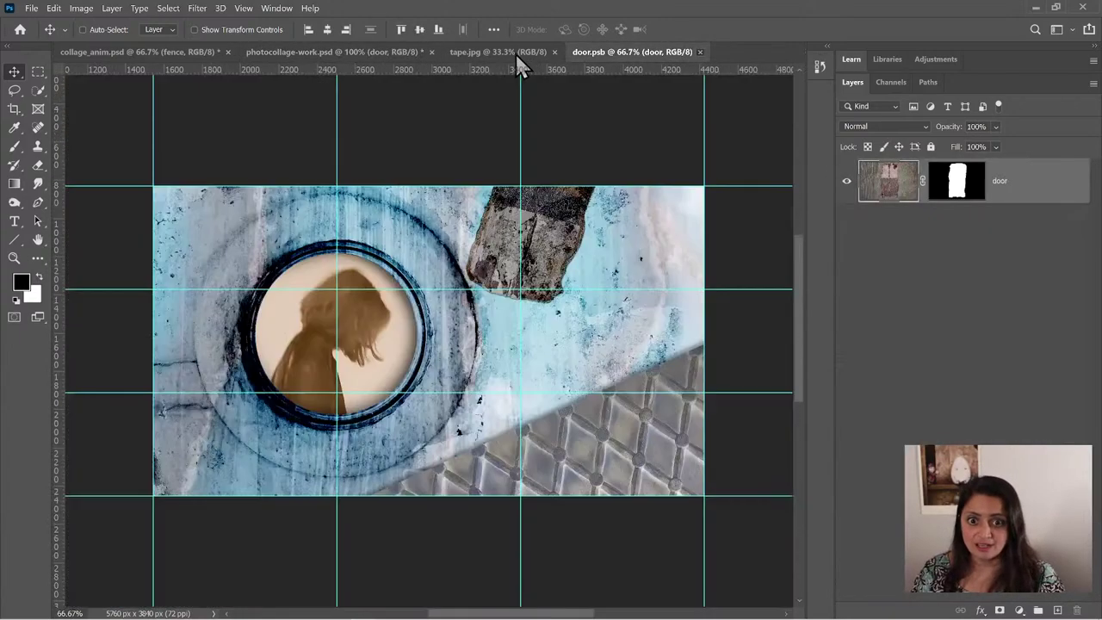
click(487, 51)
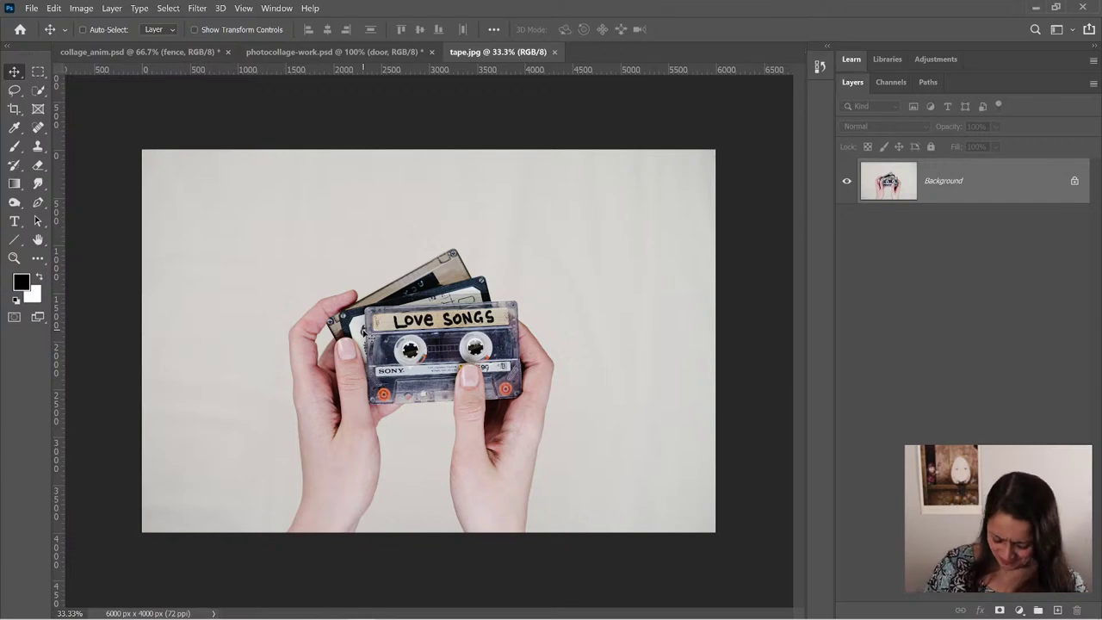
- Zoom in on the cassette's Love Songs label and switch to the Polygonal Lasso Tool
key(z)
click(389, 322)
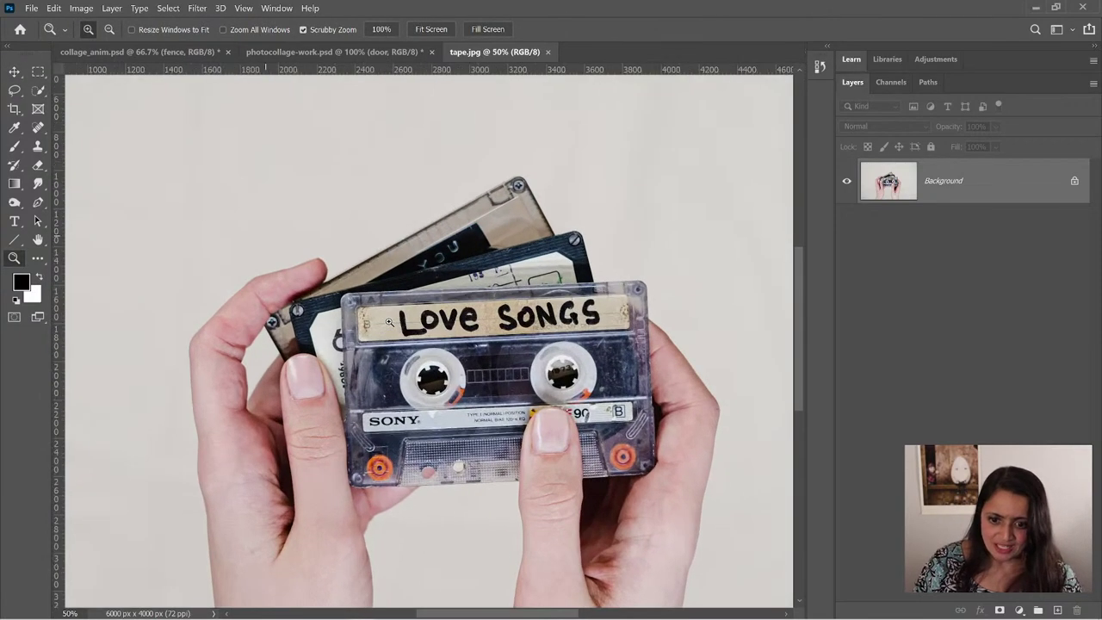
click(389, 322)
click(389, 322)
click(390, 322)
drag(508, 297, 352, 284)
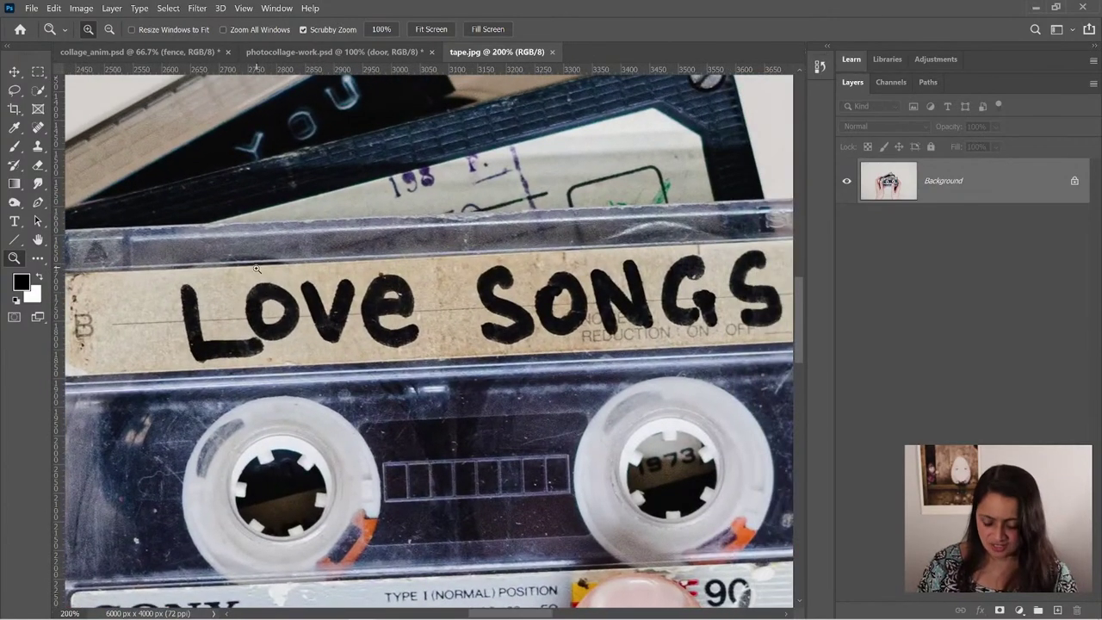
key(ctrl+minus)
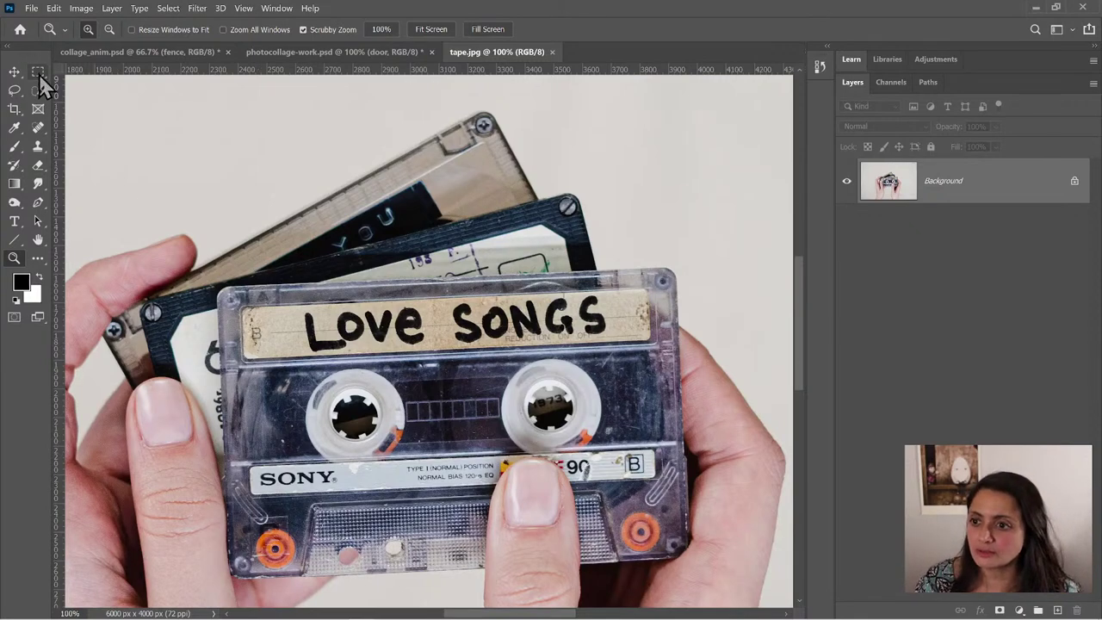
click(20, 95)
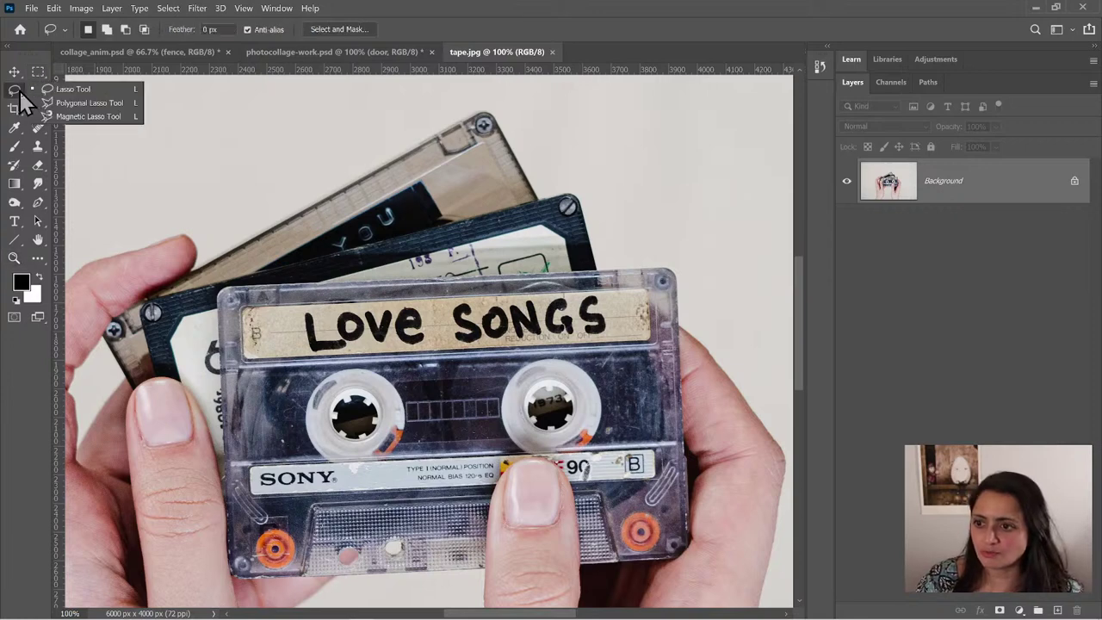
click(87, 103)
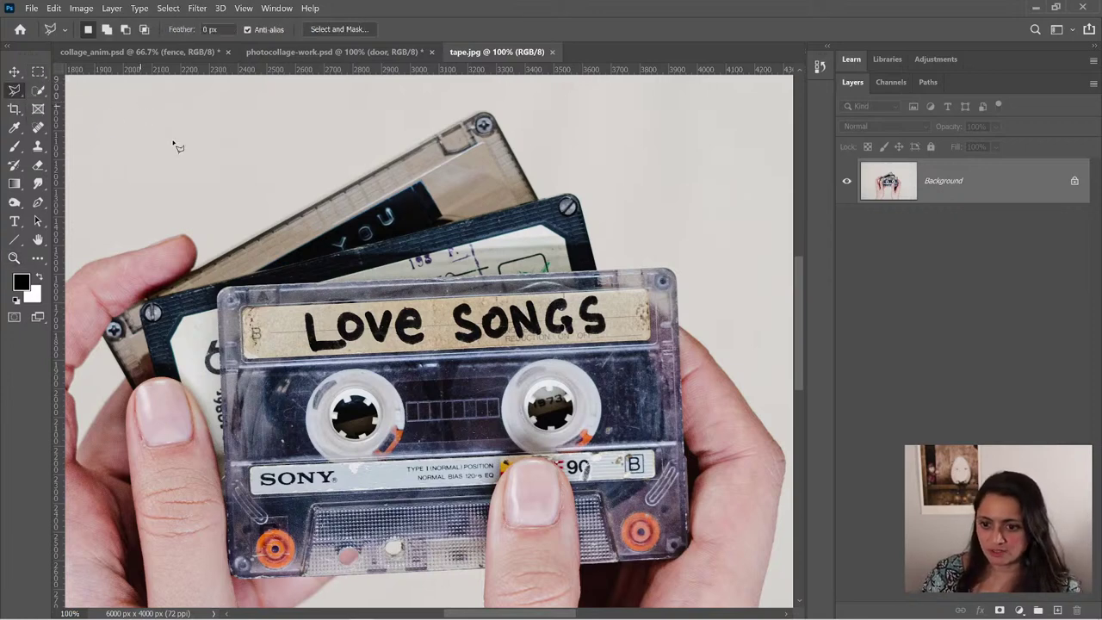
- Trace a polygonal outline around the label's corners and close it into a selection
click(256, 313)
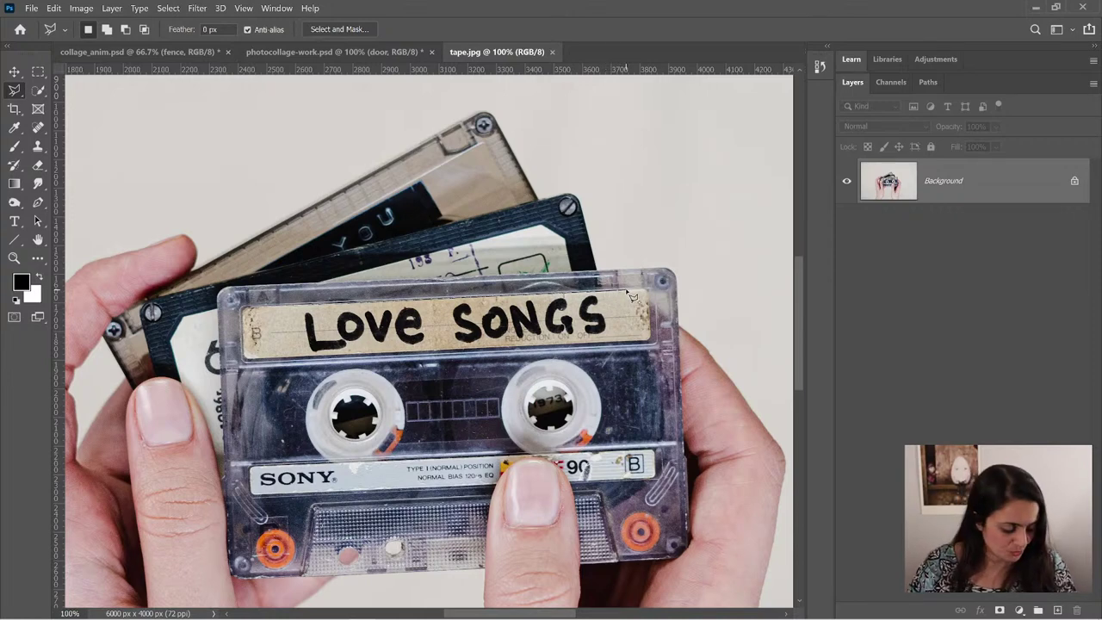
scroll(631, 297, up, 2)
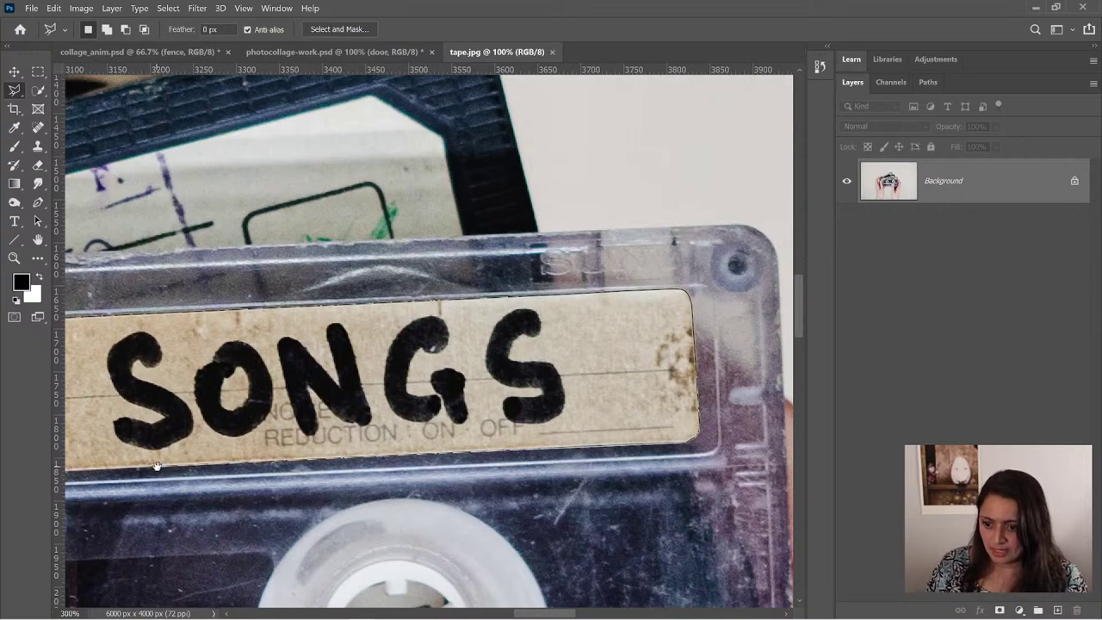
drag(157, 466, 625, 439)
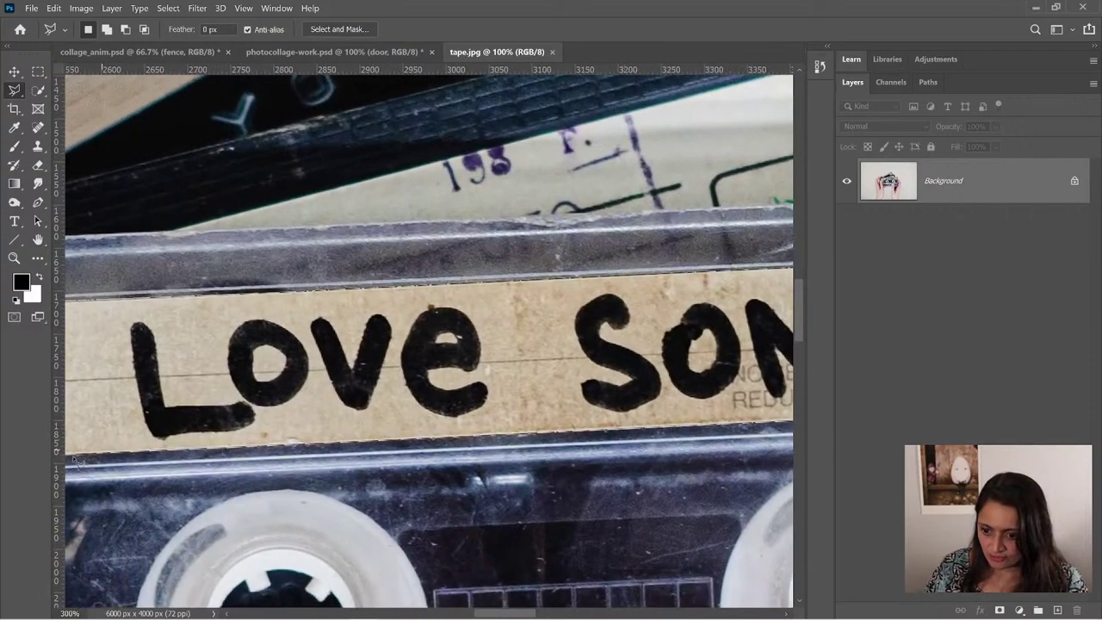
drag(74, 451, 422, 469)
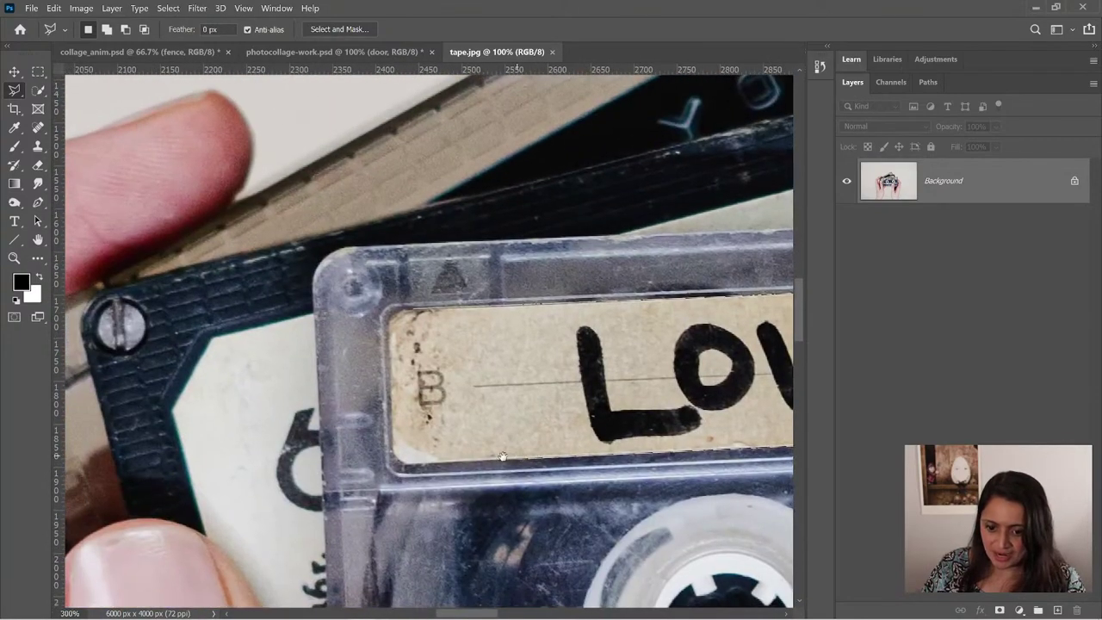
double_click(399, 459)
- Add the label's bottom-left corner to the selection with Shift
key(shift)
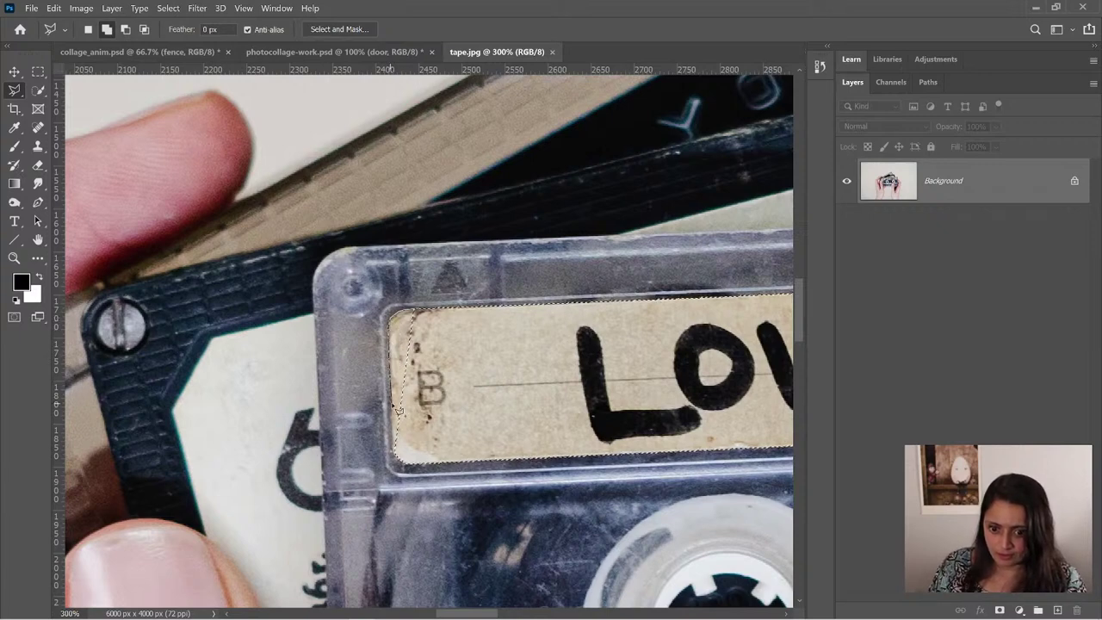
click(399, 461)
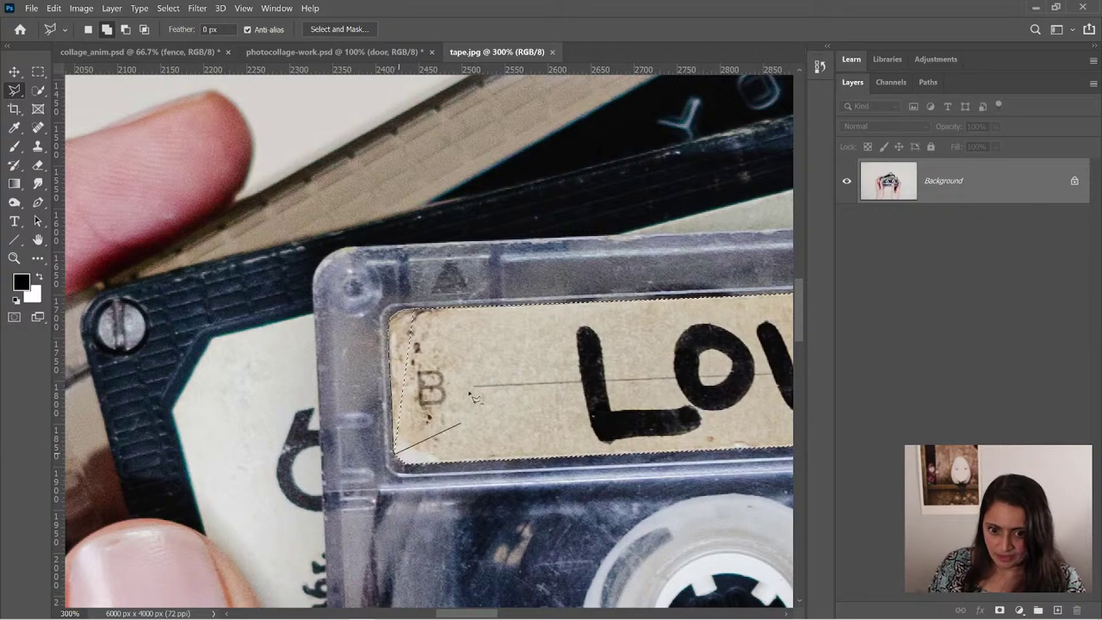
double_click(447, 334)
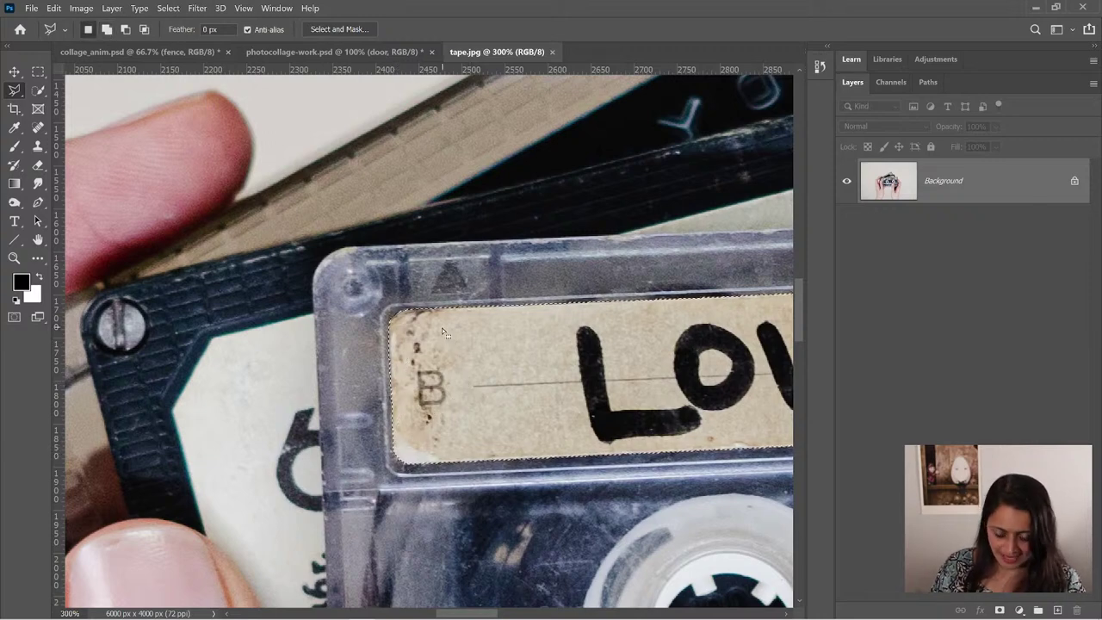
scroll(444, 332, down, 4)
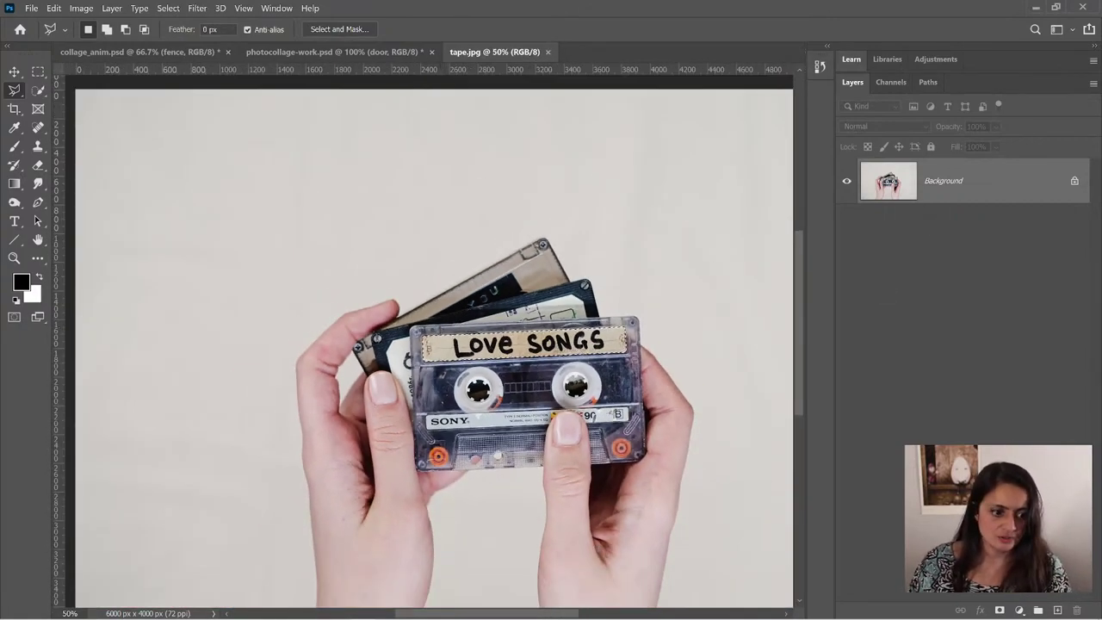
- Add a layer mask from the label selection and crop tape.jpg to 1799 × 581 px around the label
click(1000, 610)
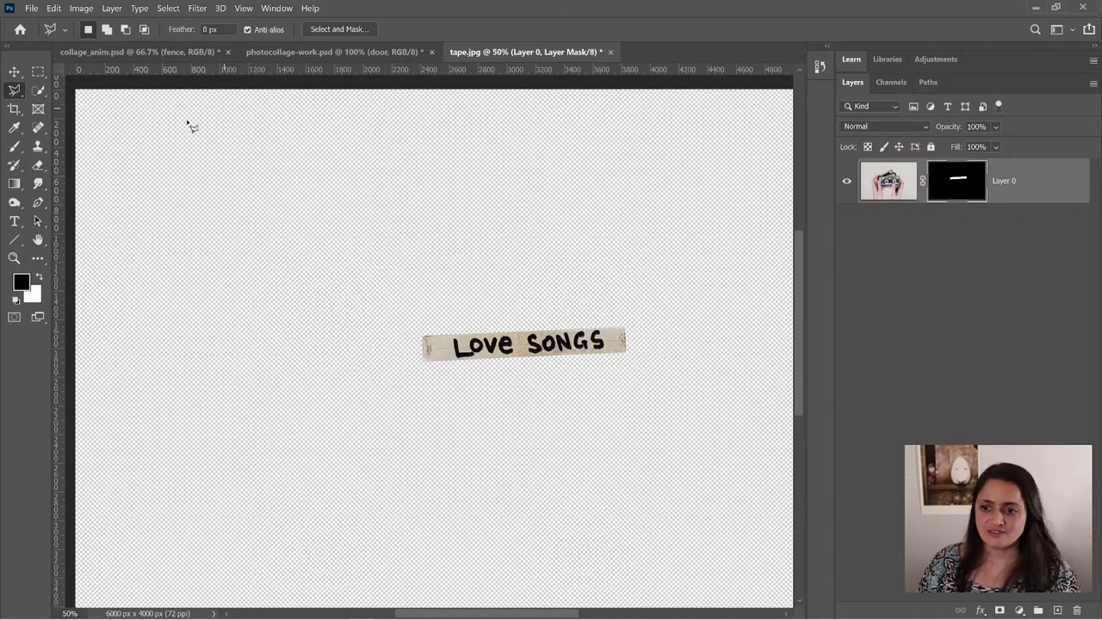
click(16, 113)
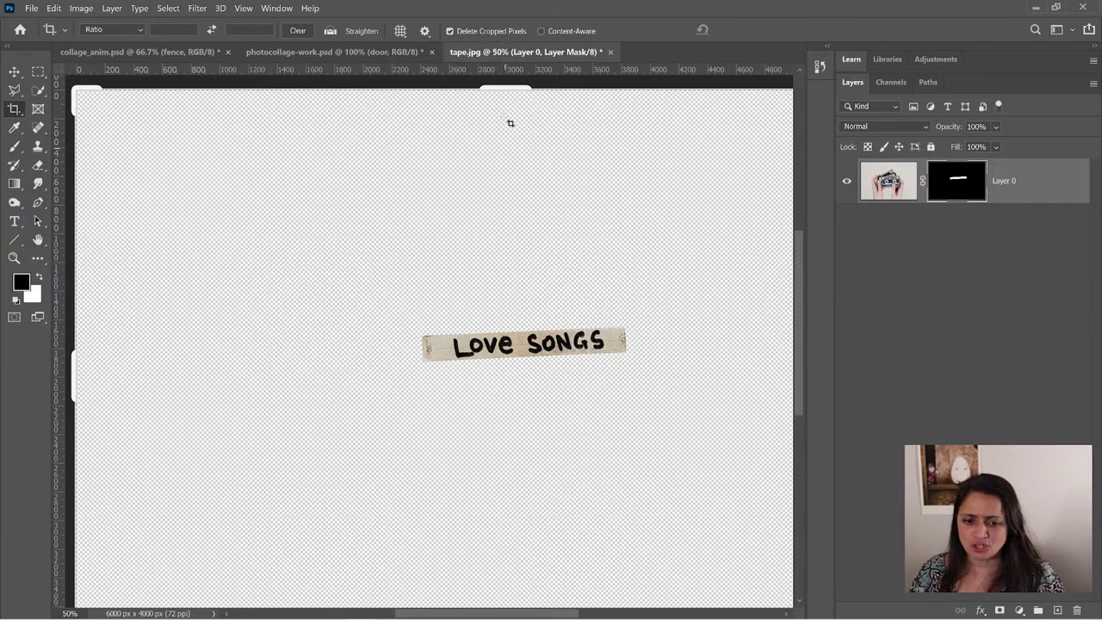
drag(394, 303, 647, 380)
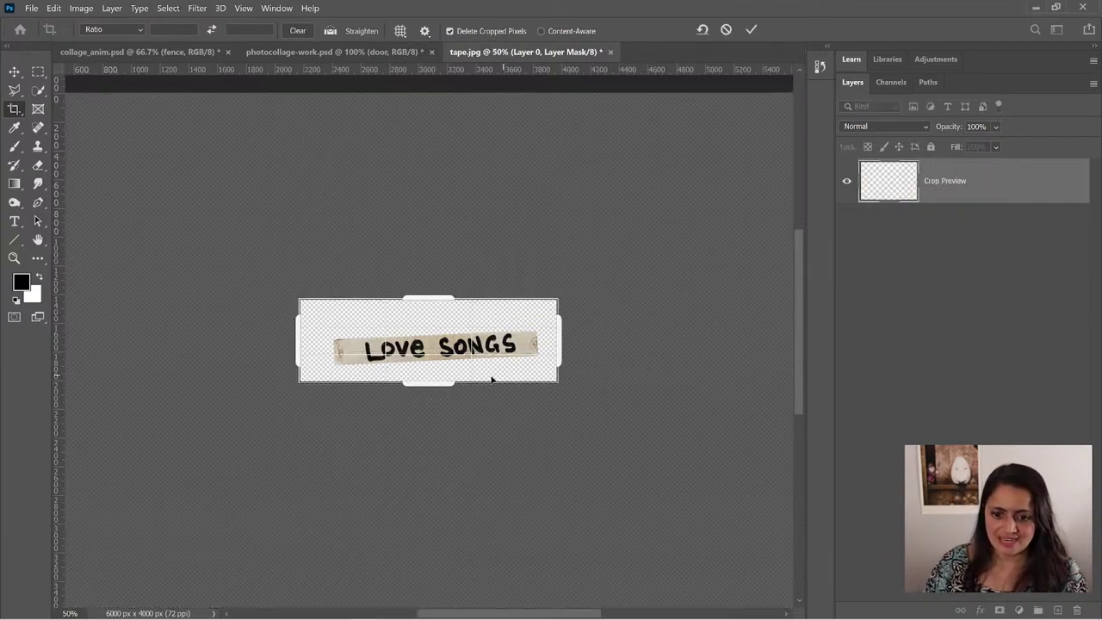
mouse_move(399, 330)
mouse_down()
mouse_move(411, 327)
mouse_move(405, 311)
mouse_move(400, 324)
mouse_up()
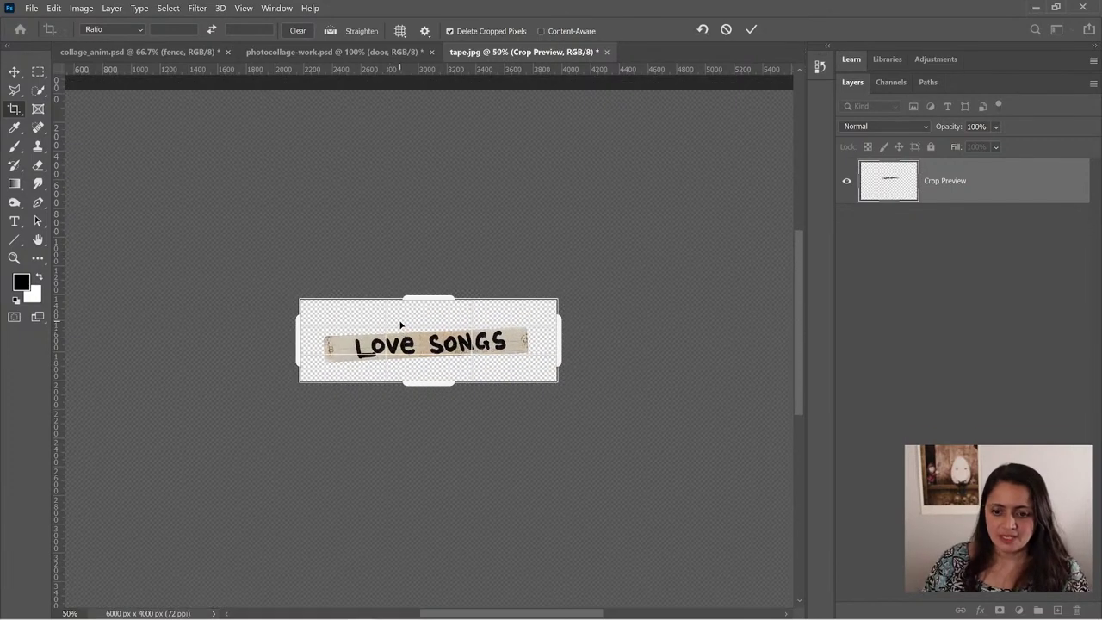
key(Return)
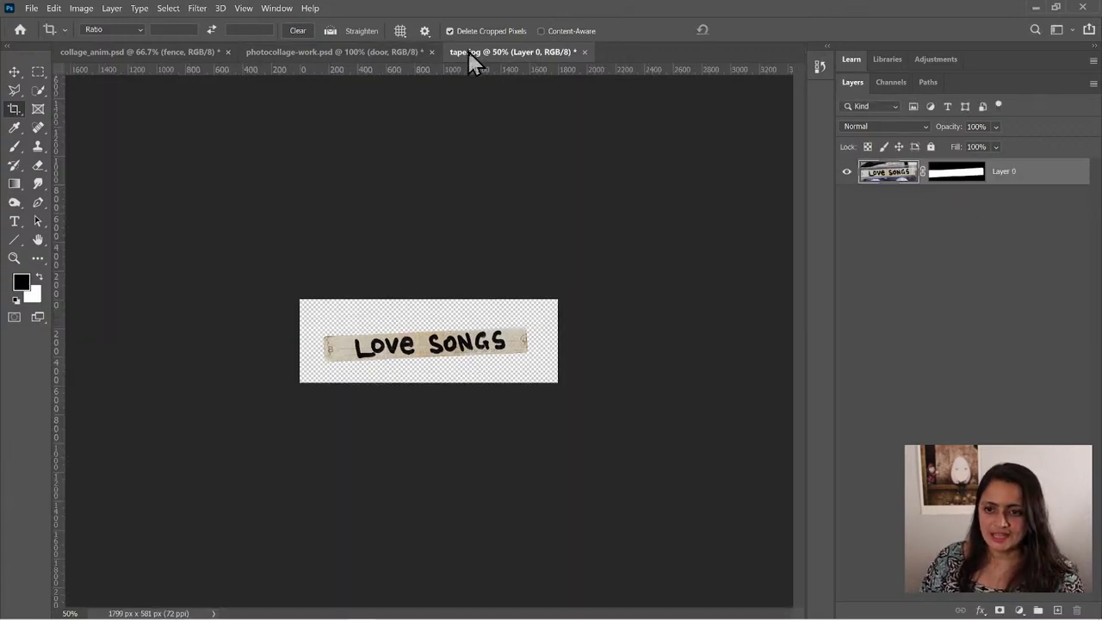
- Copy the masked label layer into photocollage-work above fence, then close tape.jpg without saving
drag(472, 62, 349, 336)
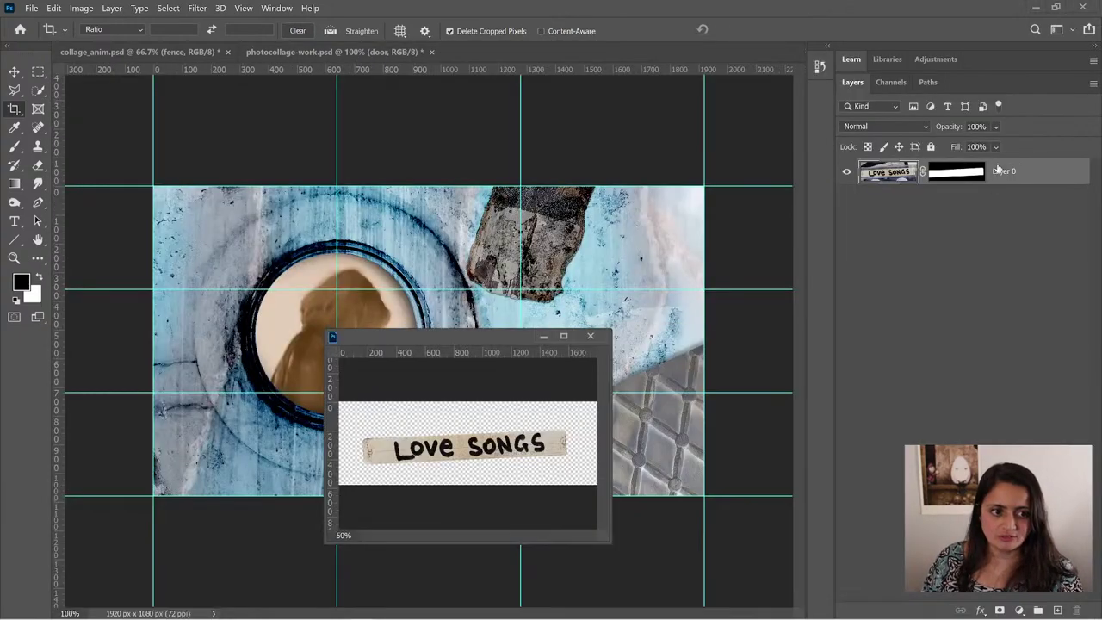
drag(1019, 172, 589, 261)
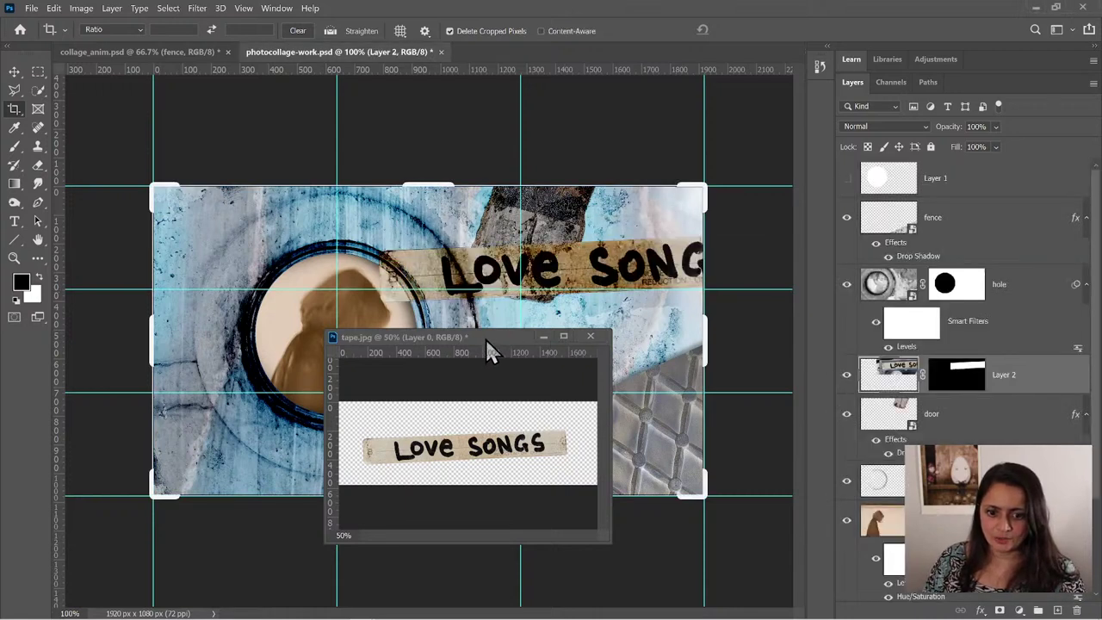
drag(1007, 384, 991, 198)
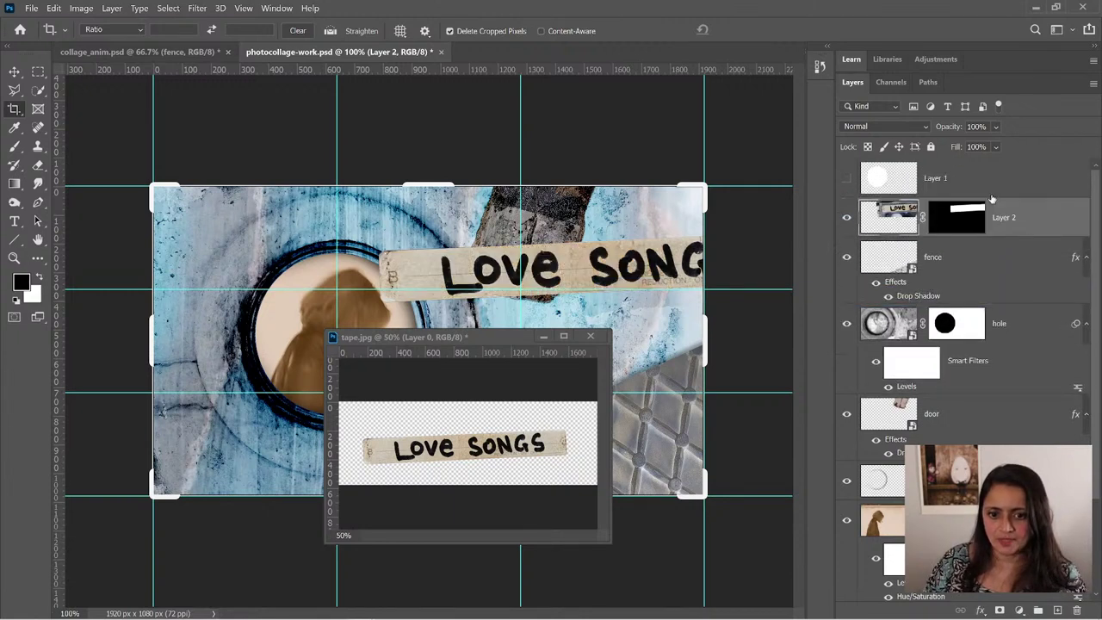
click(590, 336)
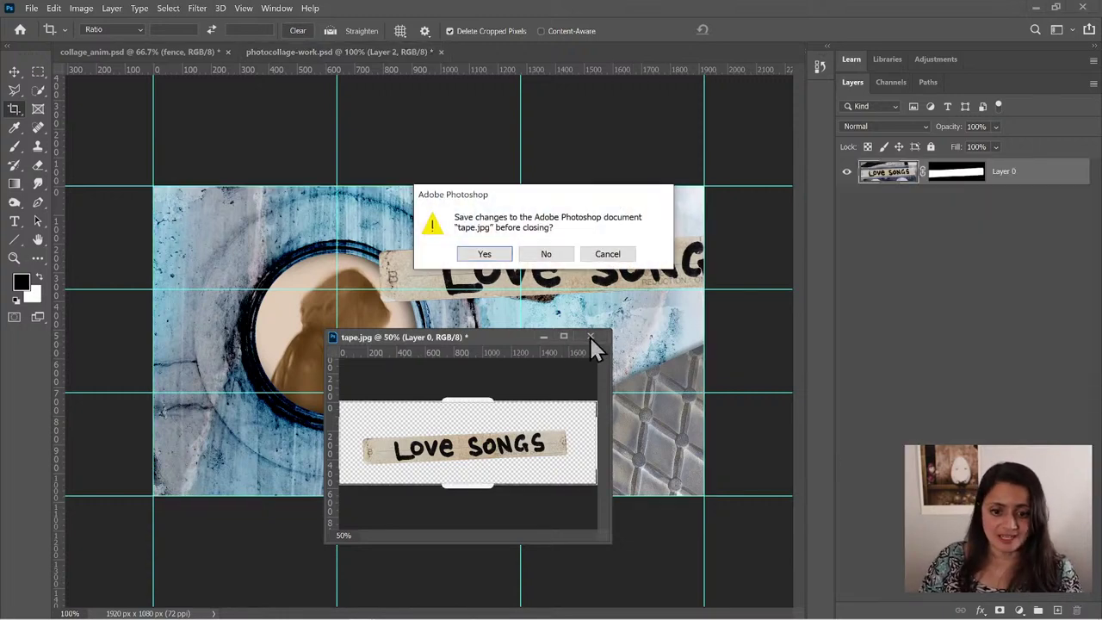
click(551, 254)
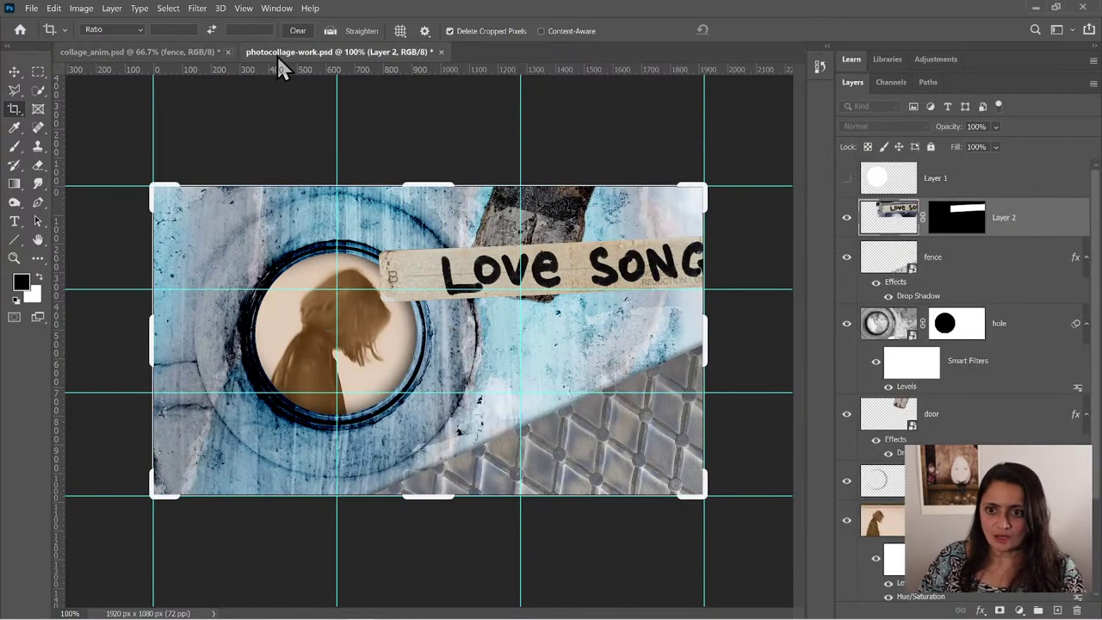
double_click(1004, 221)
text(ab)
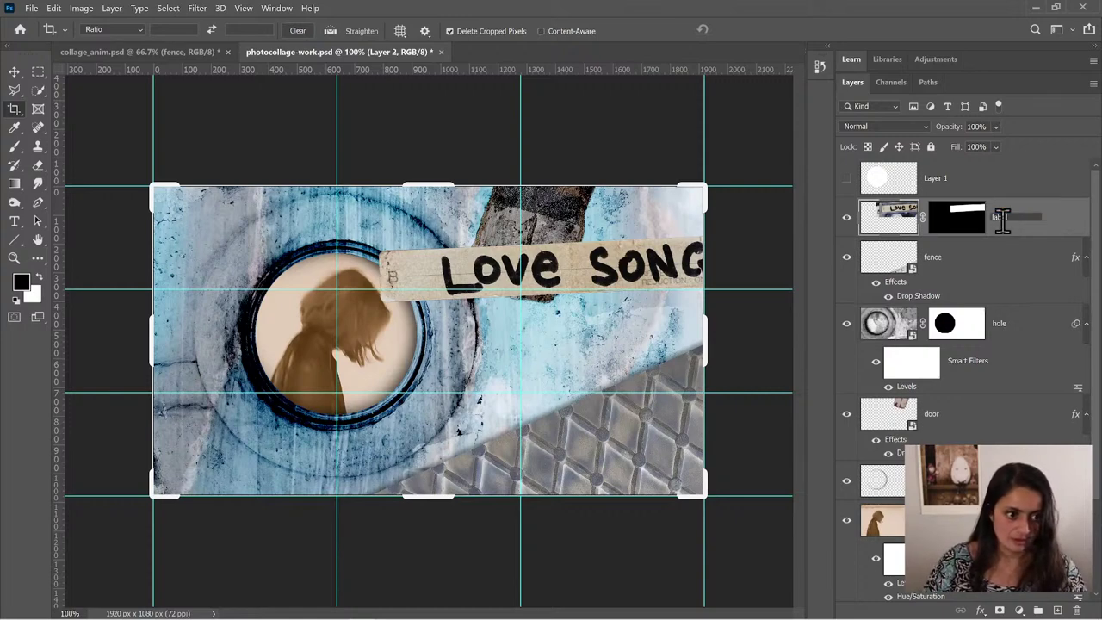
text(el)
key(Return)
right_click(939, 230)
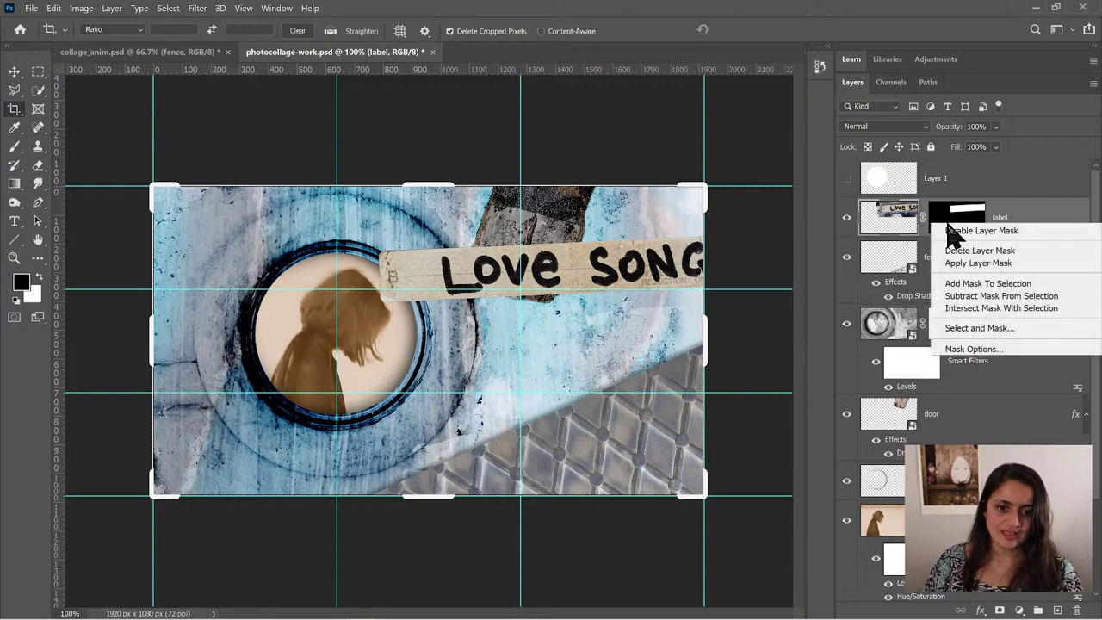
click(899, 220)
right_click(999, 218)
click(1022, 228)
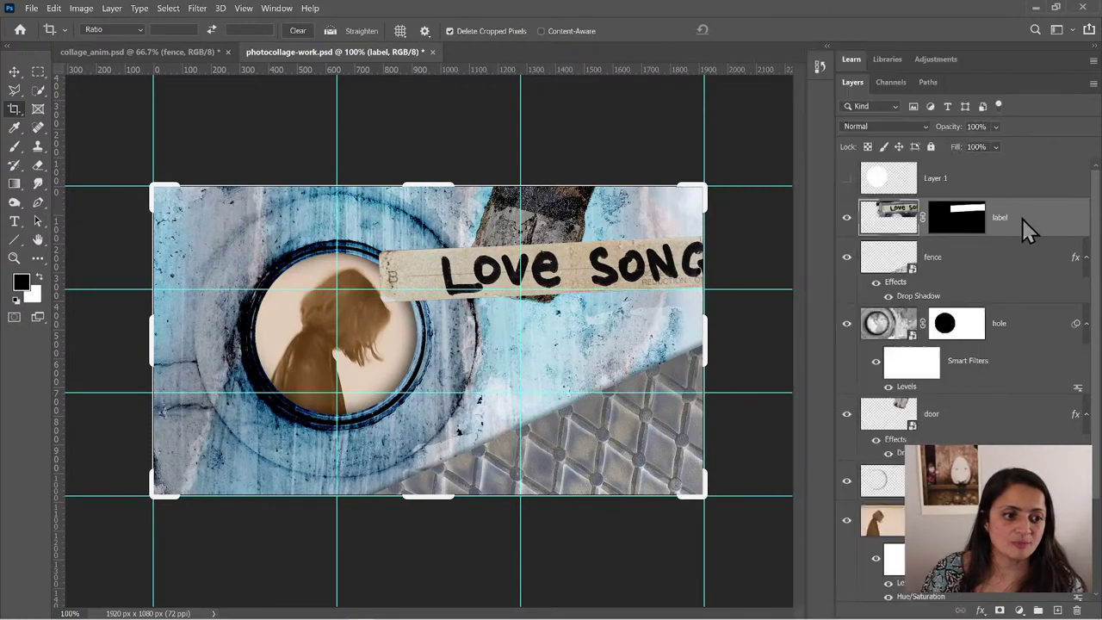
right_click(1023, 231)
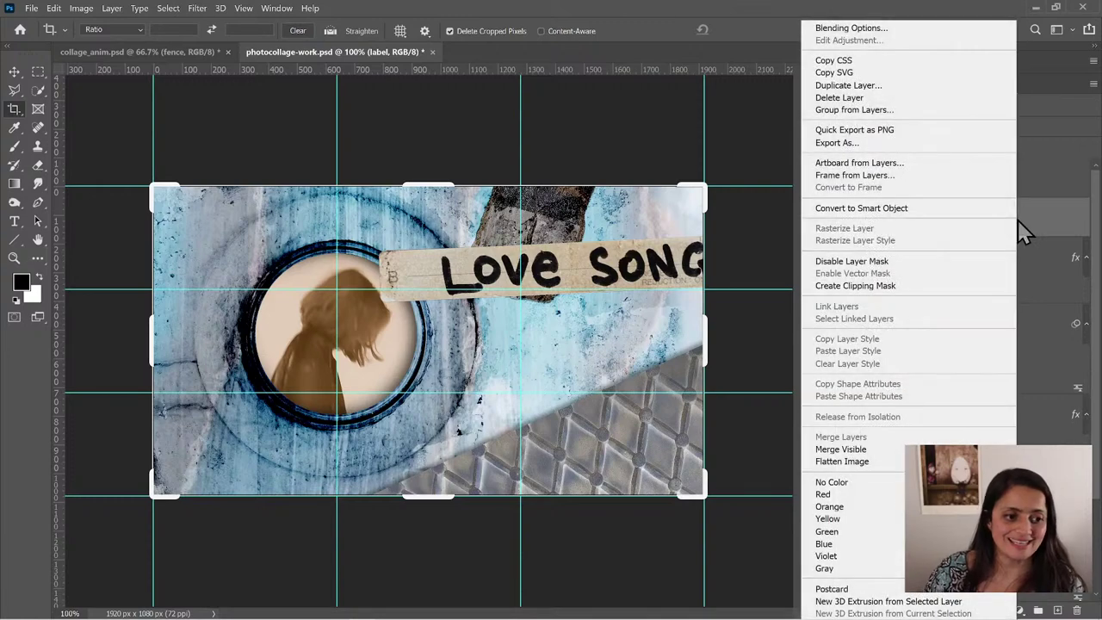
click(965, 209)
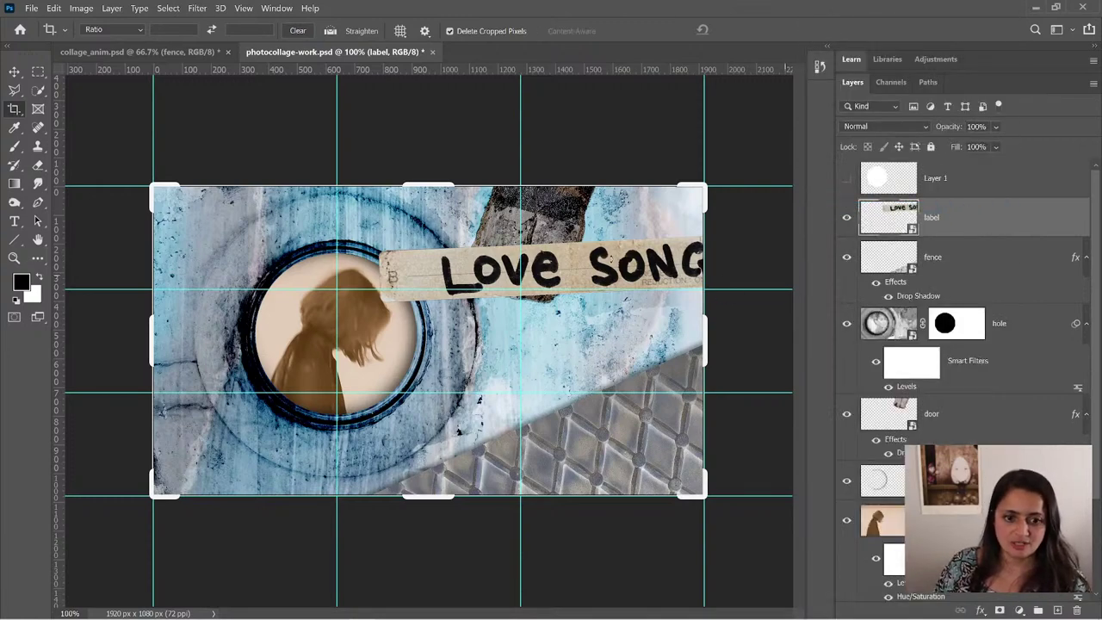
click(15, 72)
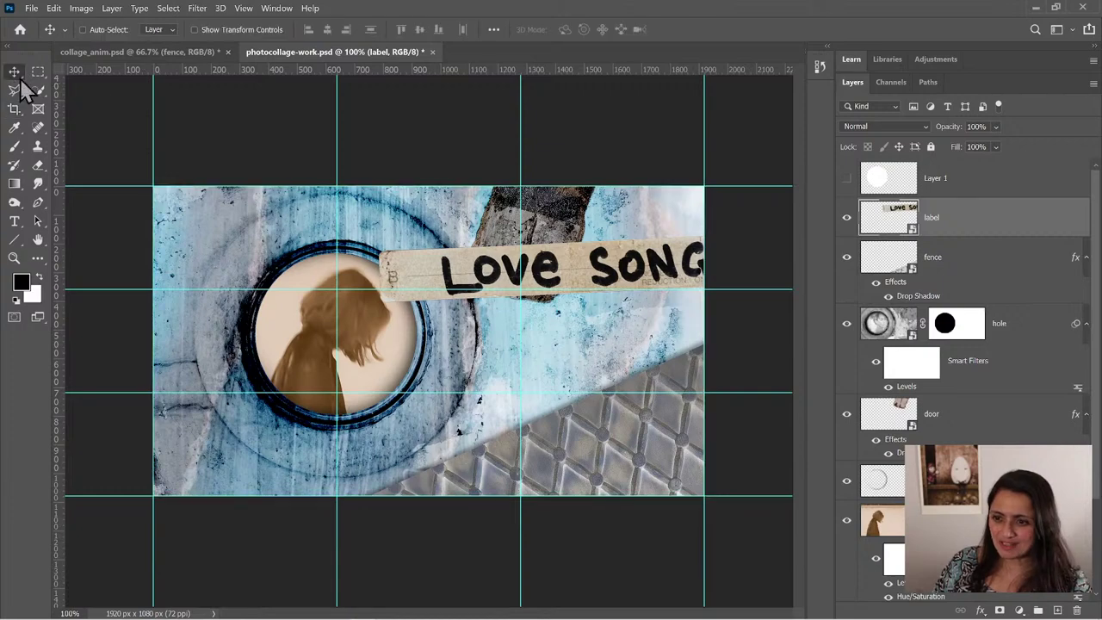
drag(578, 285, 512, 364)
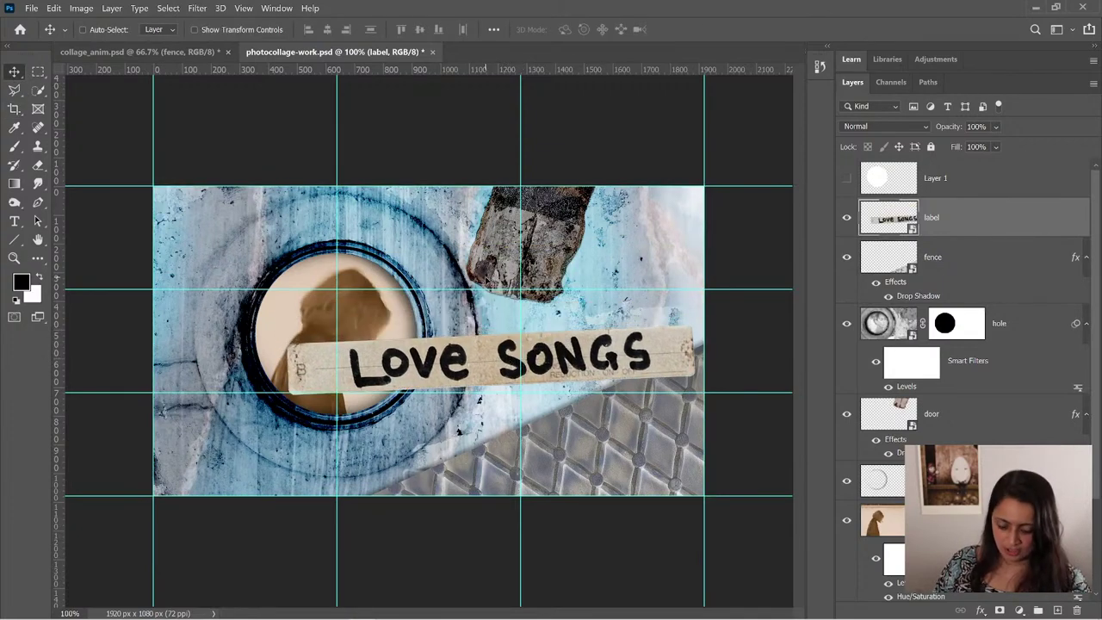
key(ctrl+t)
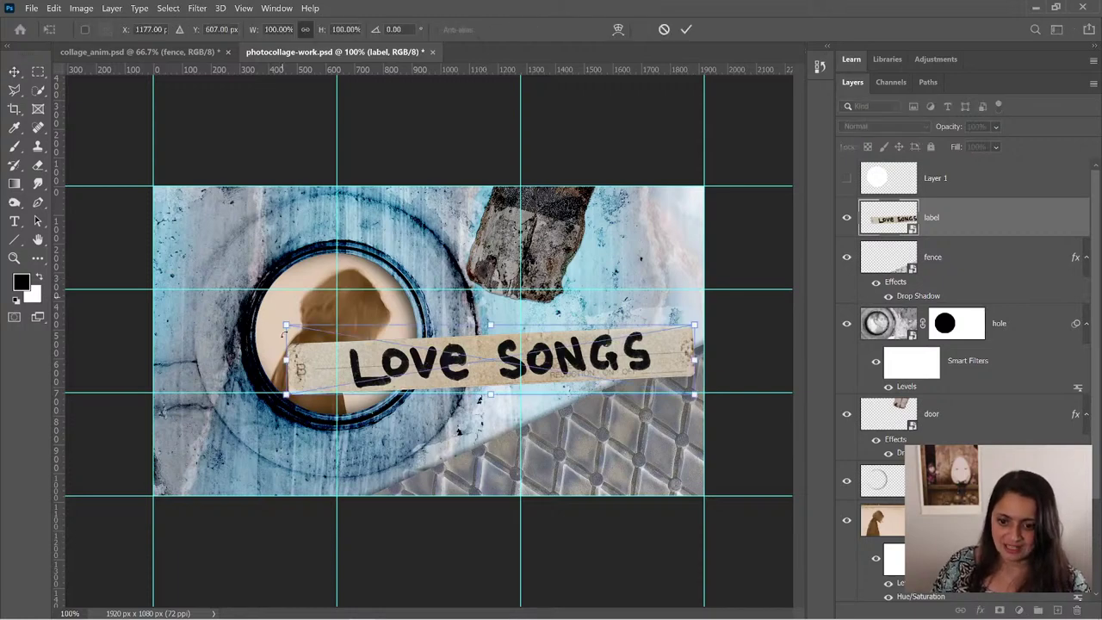
drag(286, 324, 452, 396)
drag(448, 439, 448, 439)
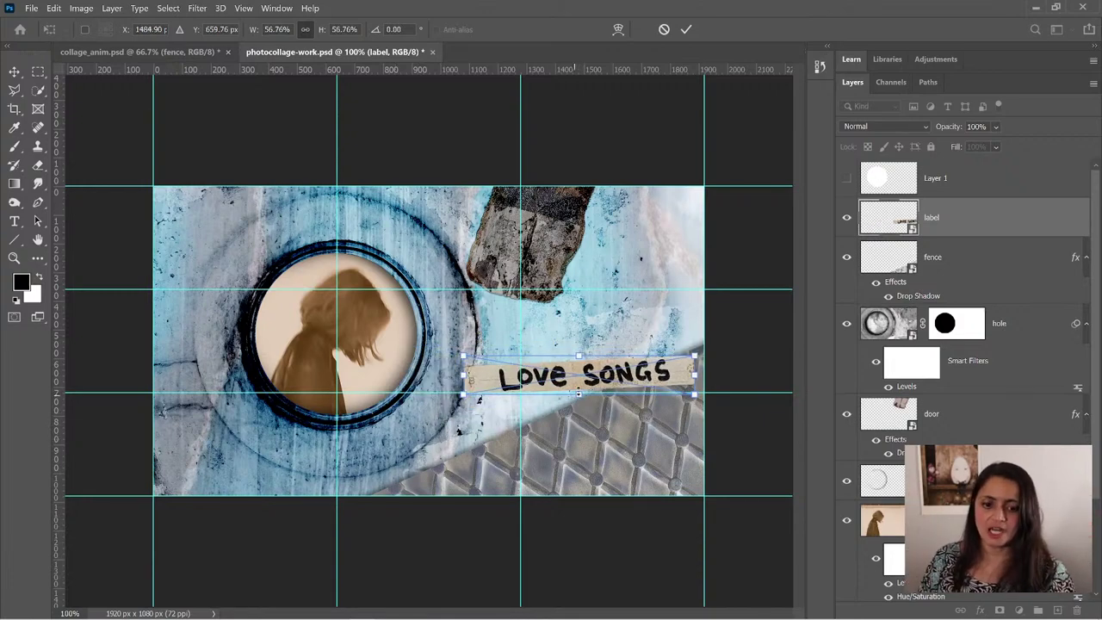
drag(623, 377, 579, 374)
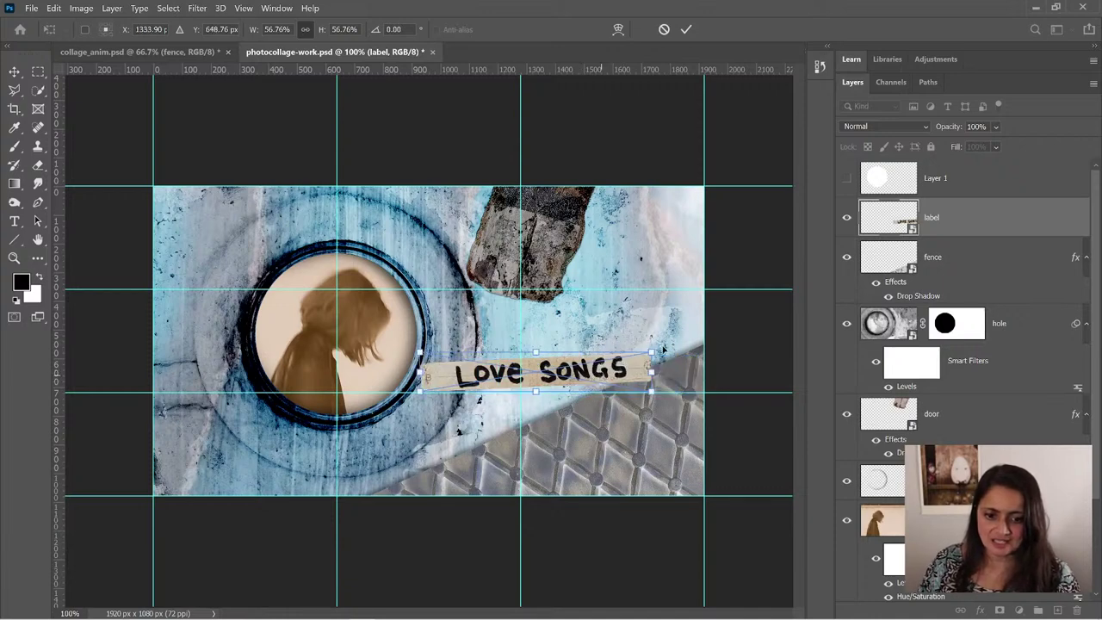
mouse_move(651, 353)
mouse_down()
mouse_move(556, 375)
mouse_move(593, 332)
mouse_move(579, 375)
mouse_move(633, 341)
mouse_up()
key(Return)
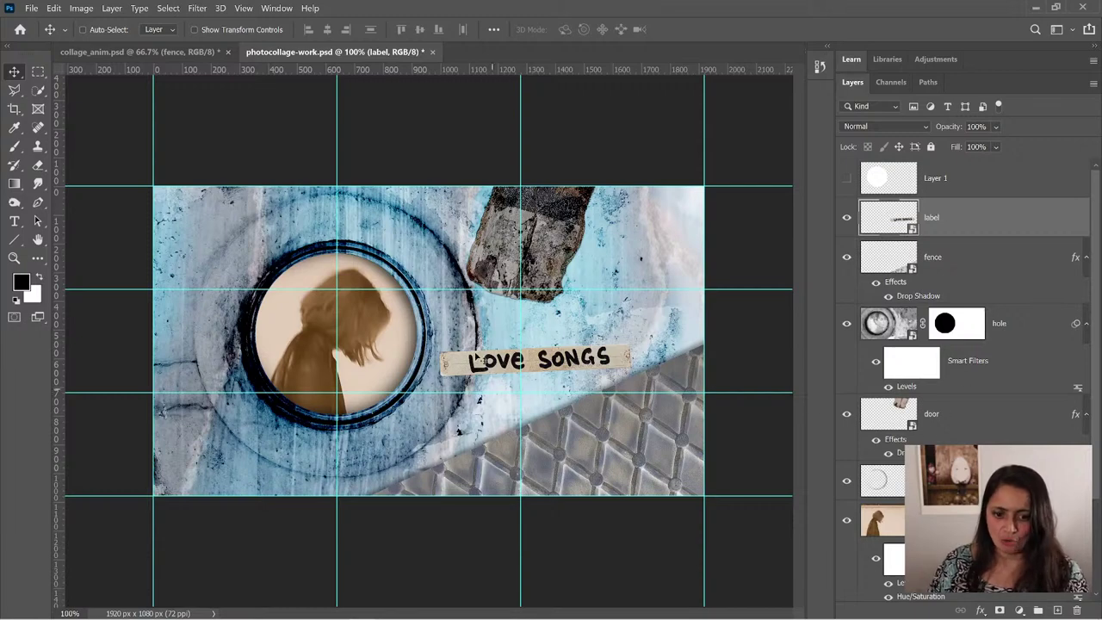
- Copy the door layer's Drop Shadow onto the label, checking collage_anim.psd's sticker effects for reference
click(931, 414)
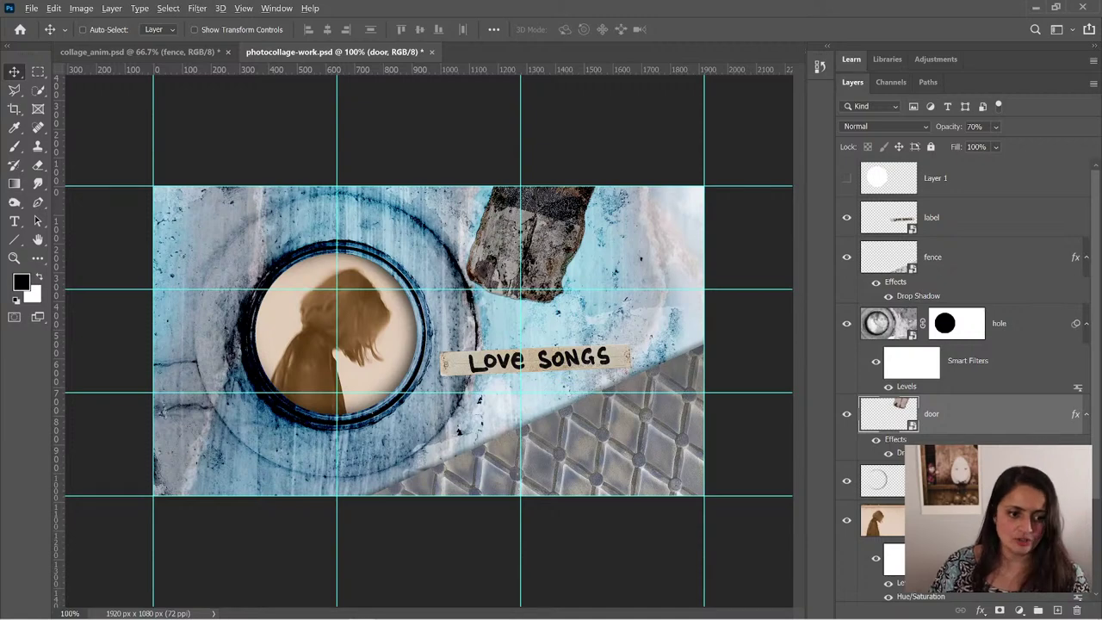
drag(900, 452, 964, 223)
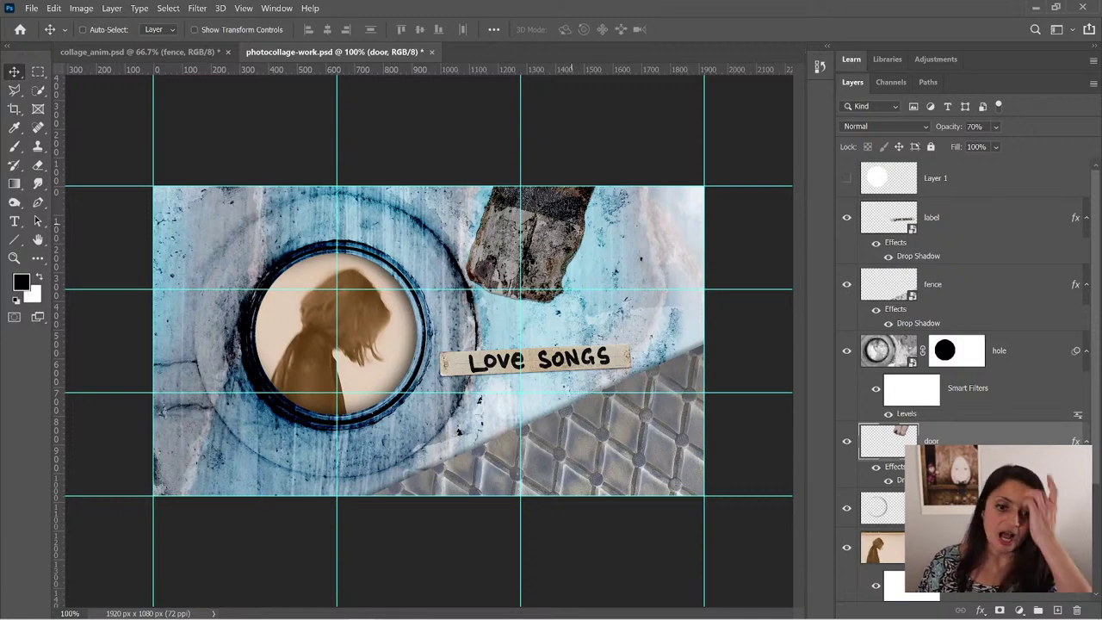
click(179, 49)
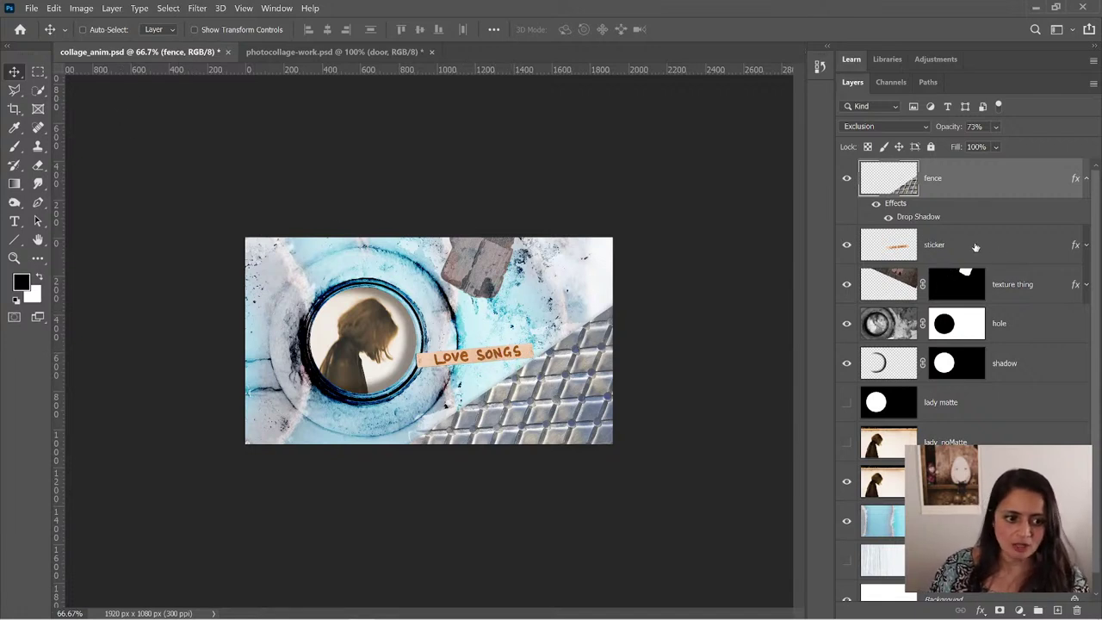
click(982, 247)
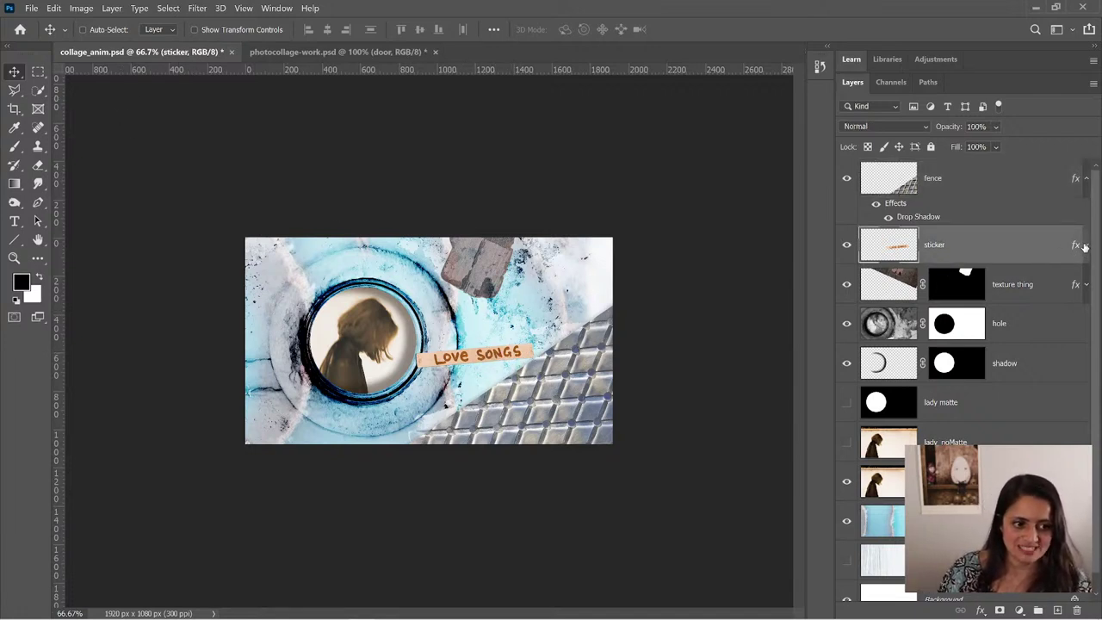
click(1086, 246)
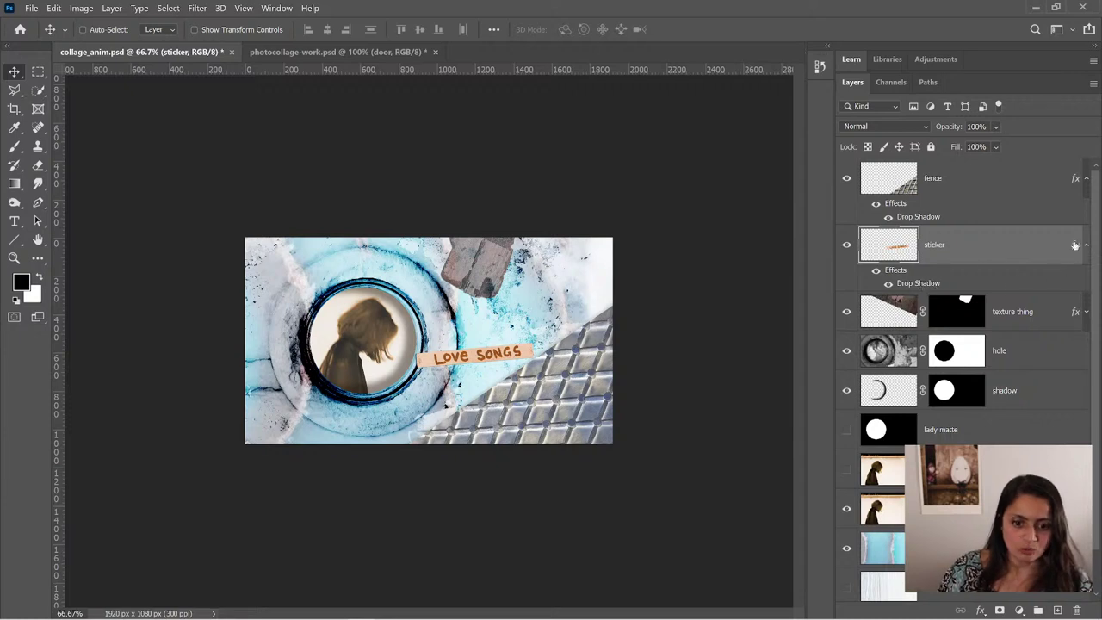
click(1086, 246)
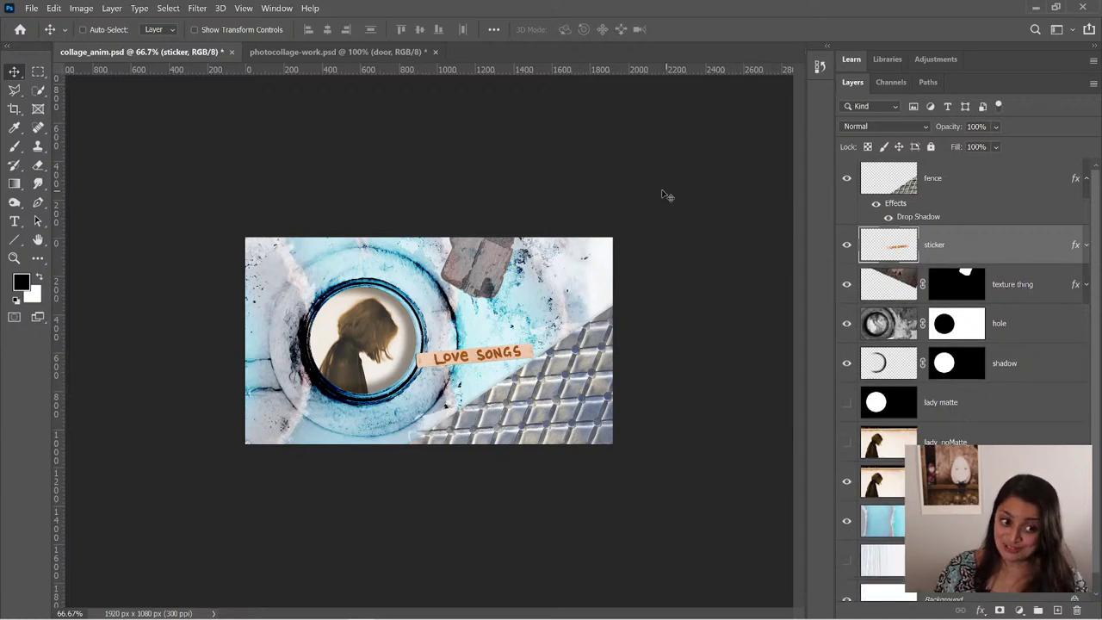
click(299, 51)
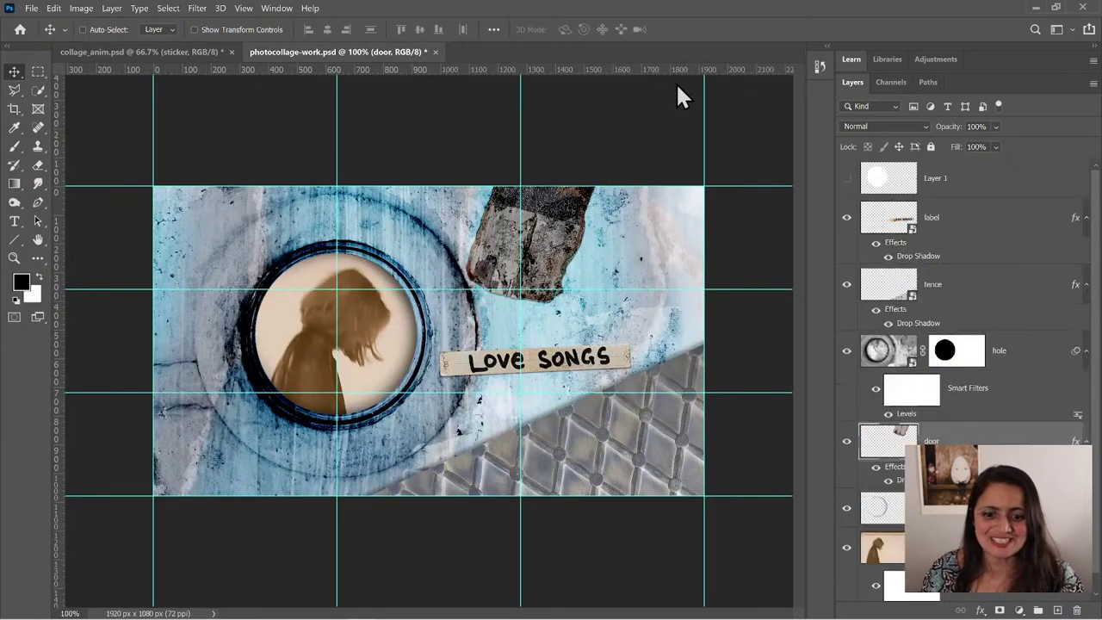
click(941, 223)
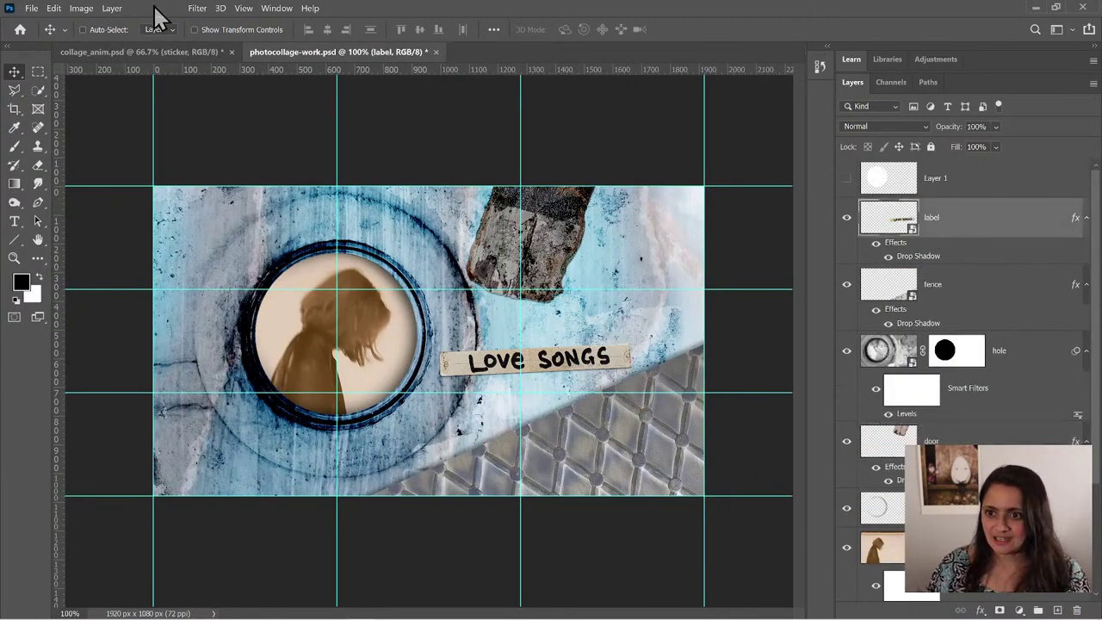
- Open Image > Adjustments > Hue/Saturation on the label and enable Colorize
click(81, 8)
mouse_move(90, 39)
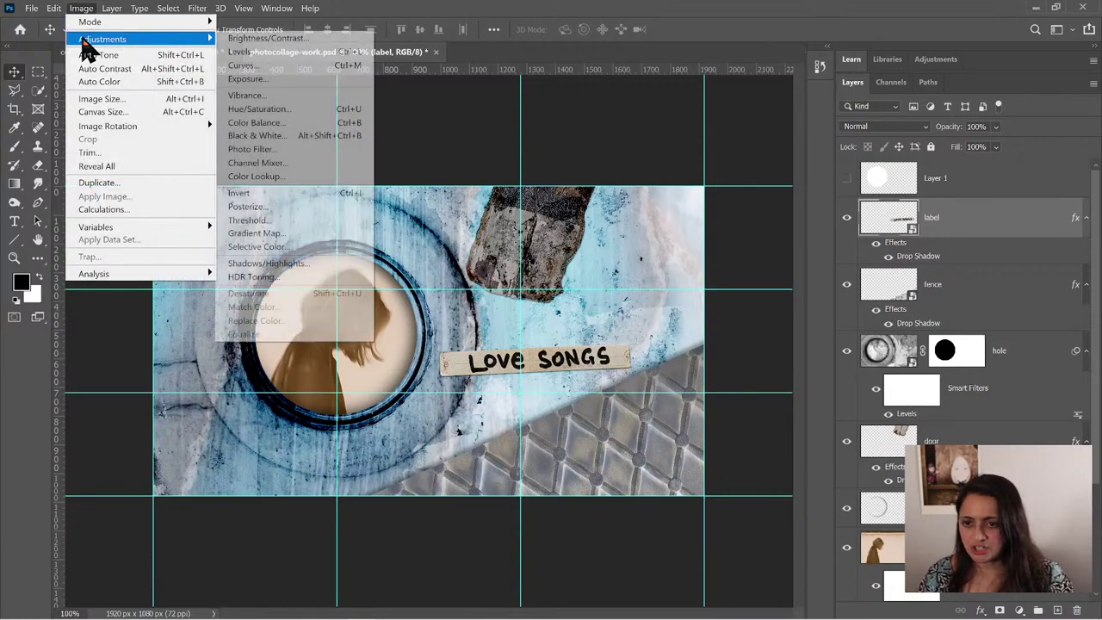
click(274, 112)
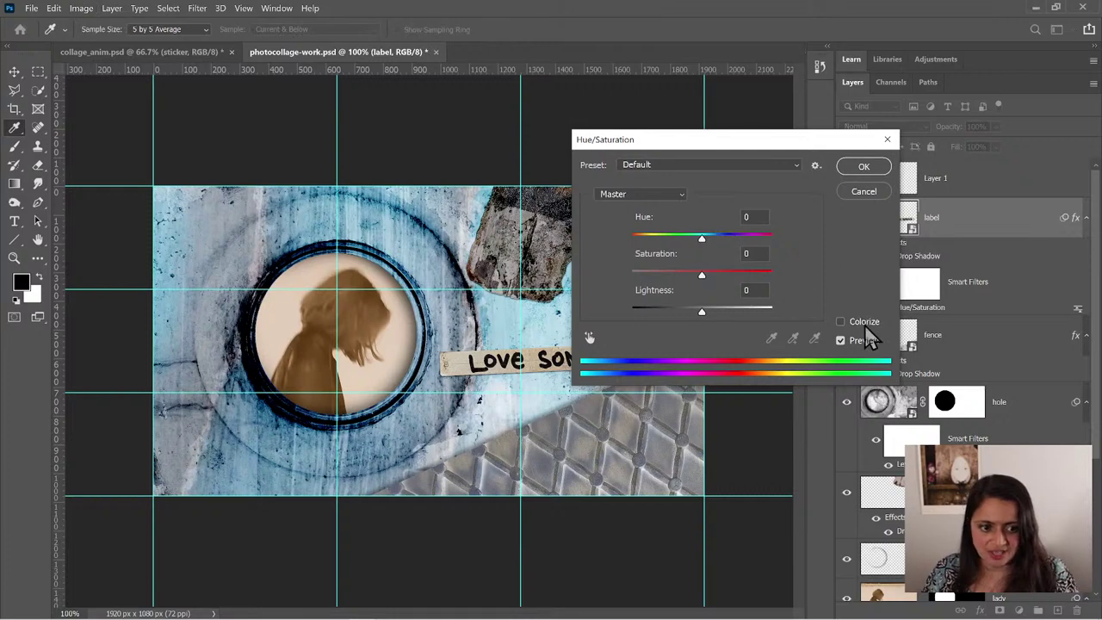
click(861, 323)
drag(718, 140, 802, 201)
- Set the colorize Hue to 26, Saturation 65 and Lightness +34, and apply
drag(756, 338, 809, 369)
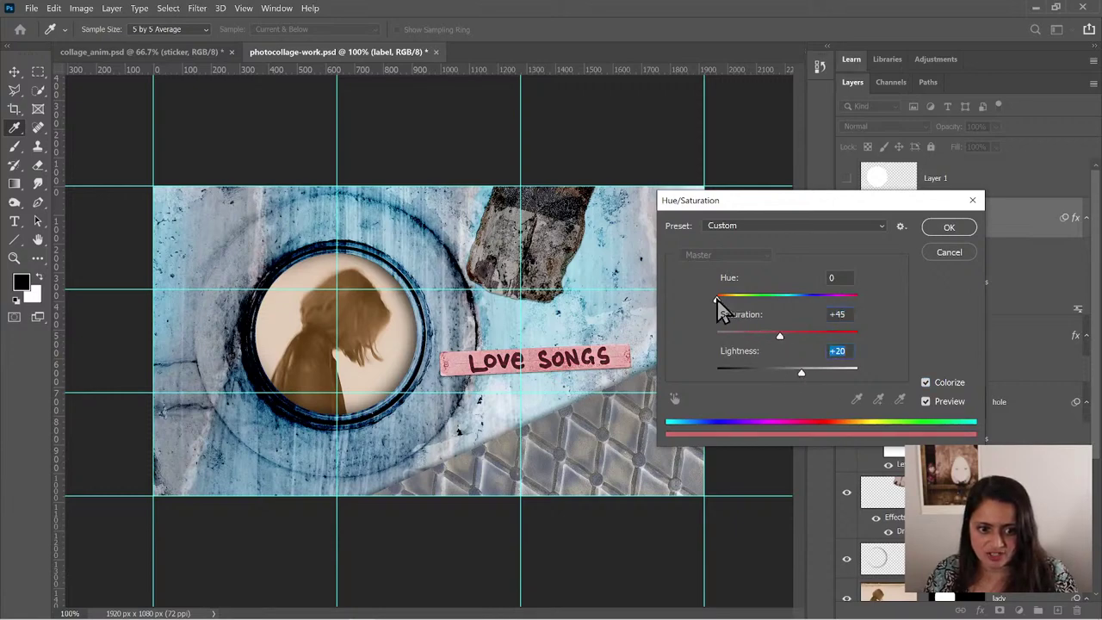
drag(718, 302, 730, 312)
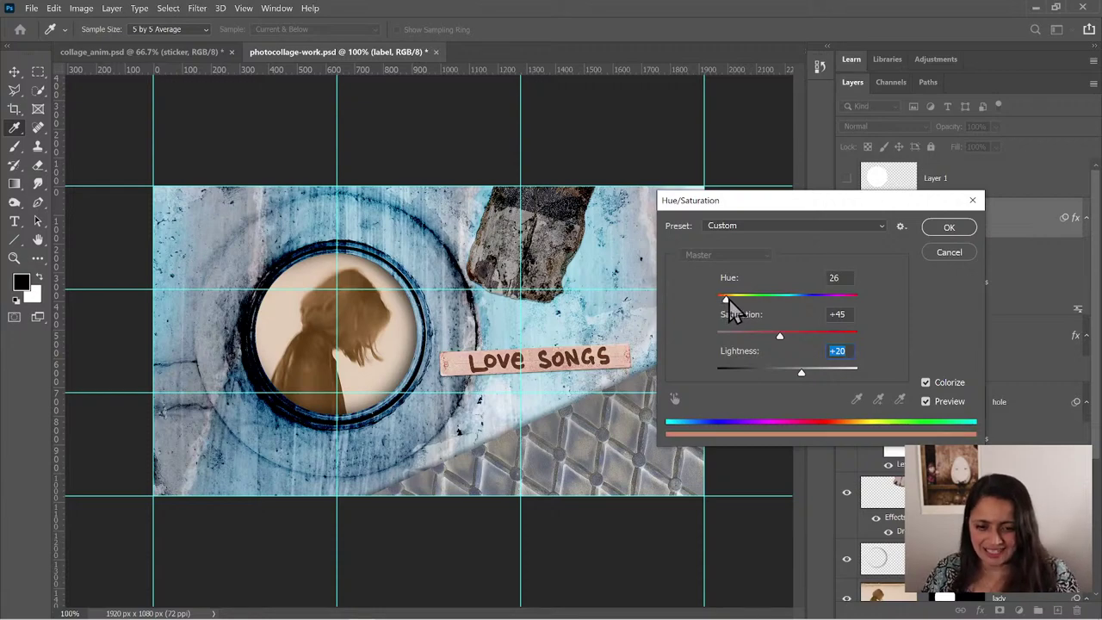
click(730, 312)
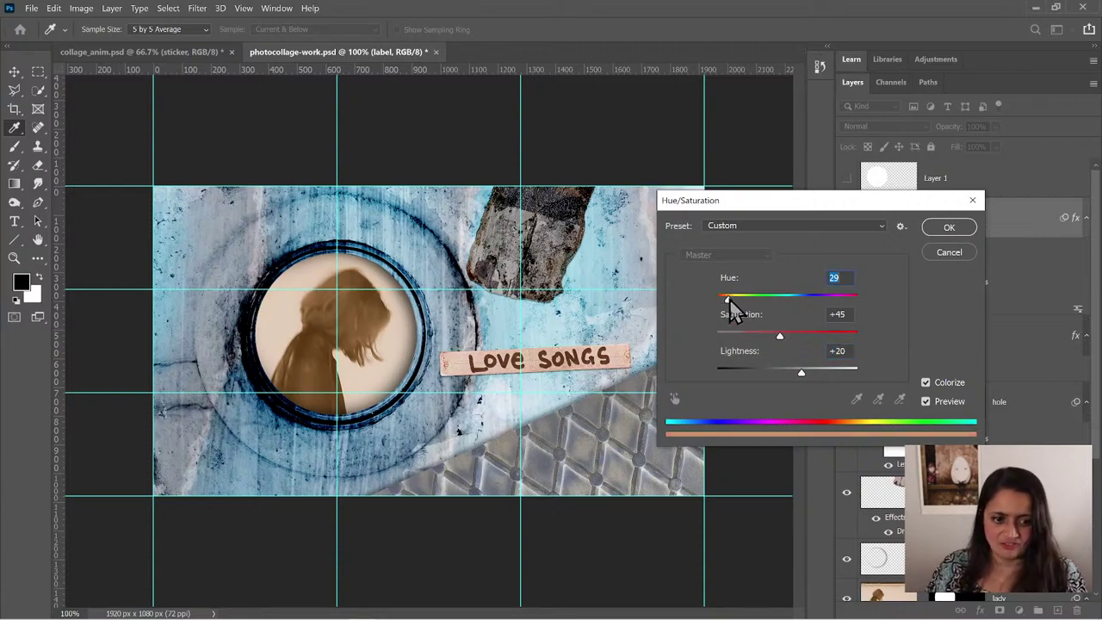
text(28)
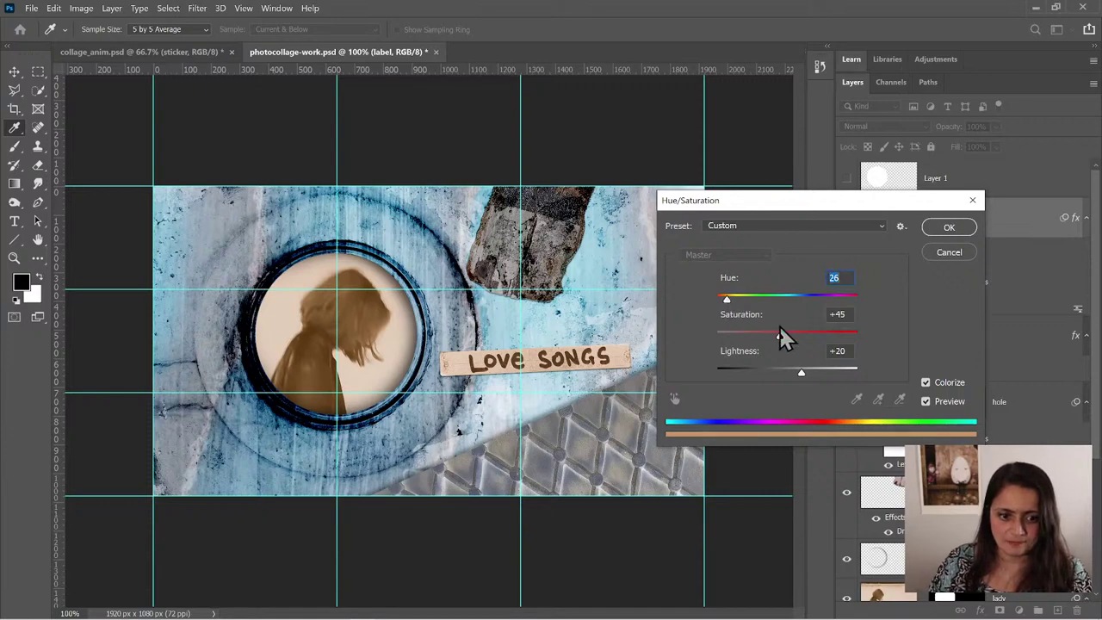
drag(782, 335, 784, 338)
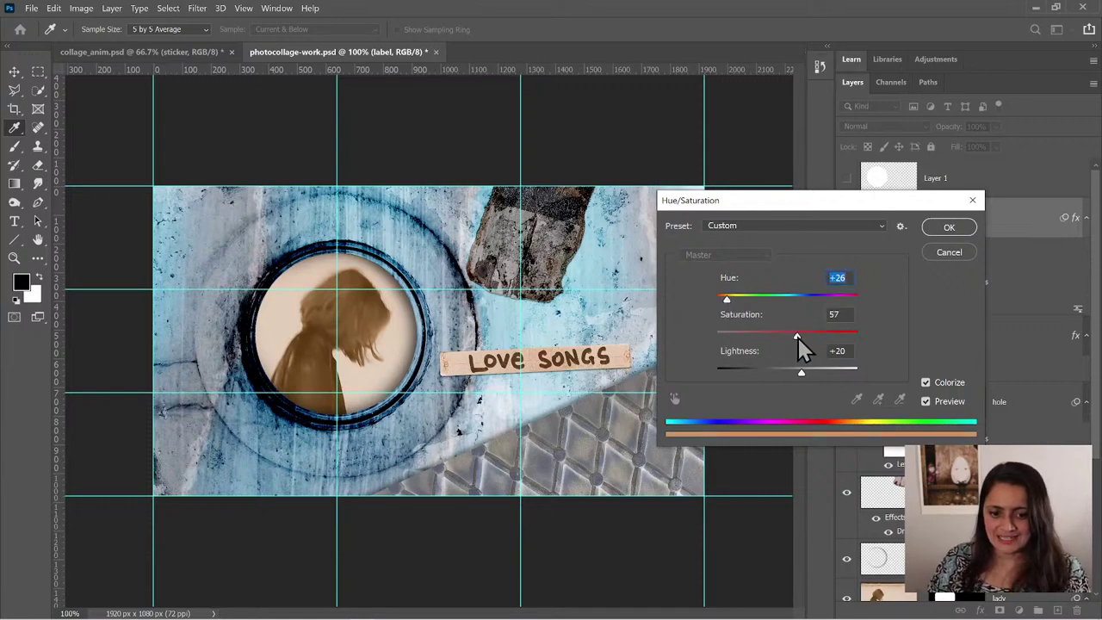
drag(802, 337, 808, 336)
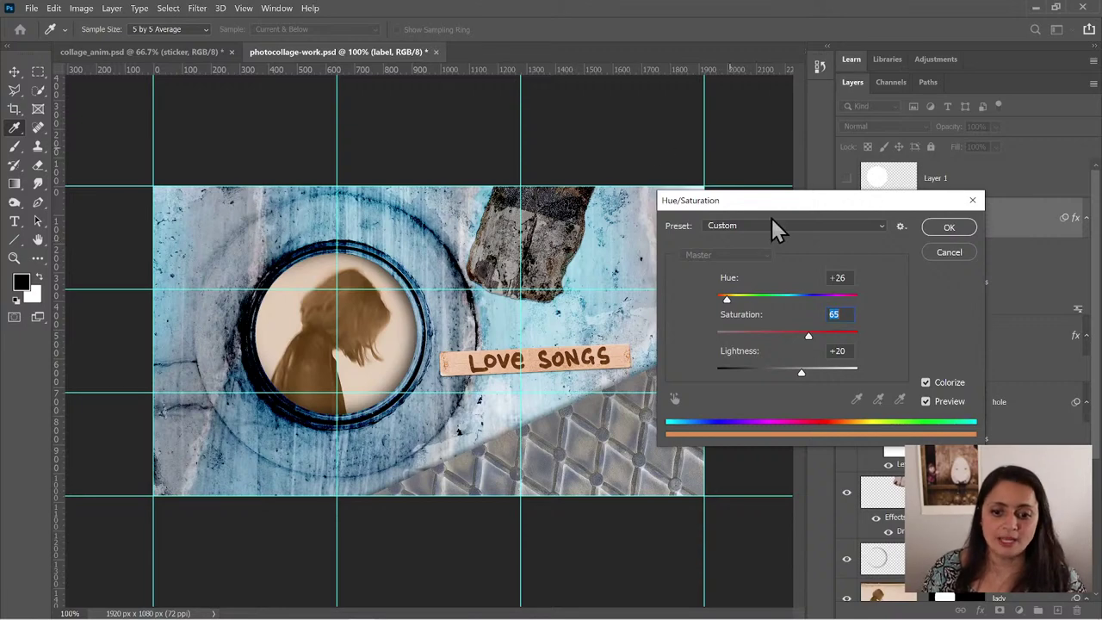
drag(788, 206, 799, 256)
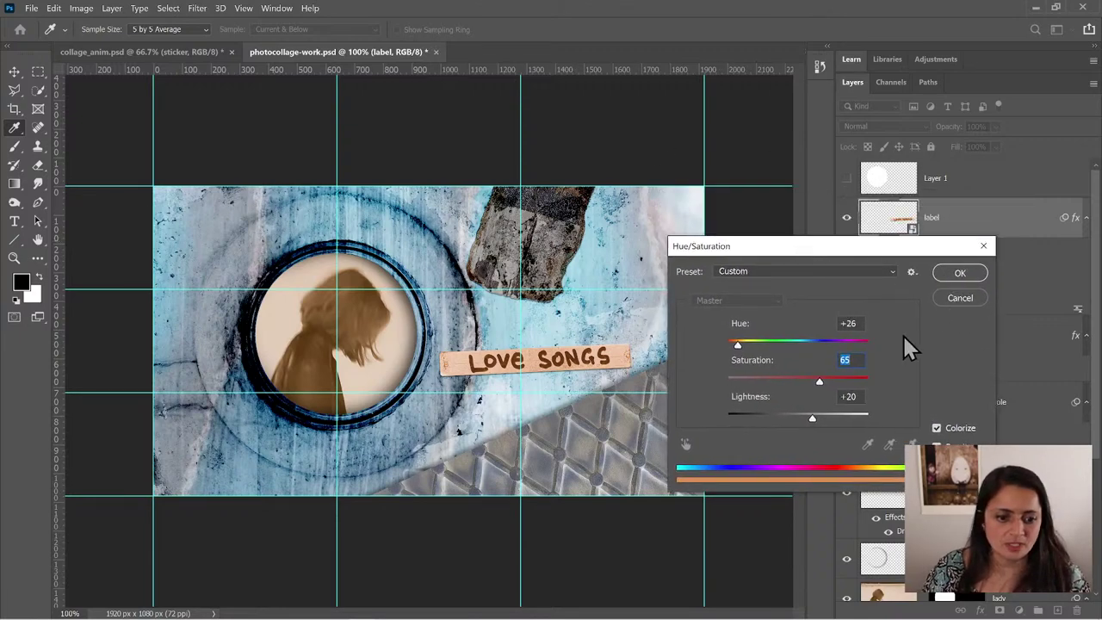
drag(811, 419, 823, 419)
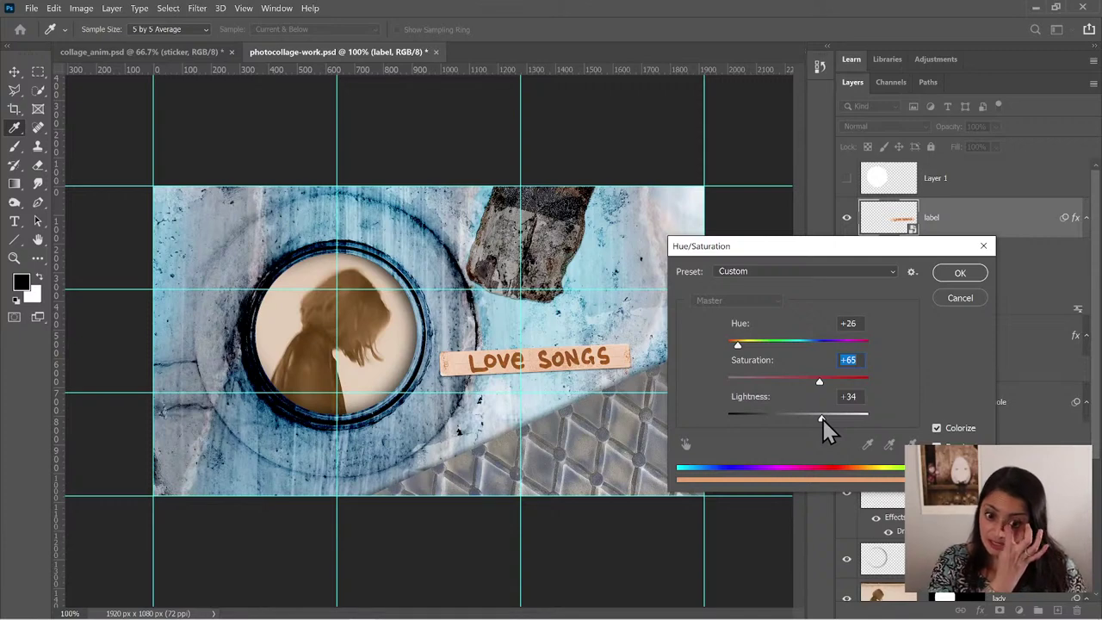
click(960, 273)
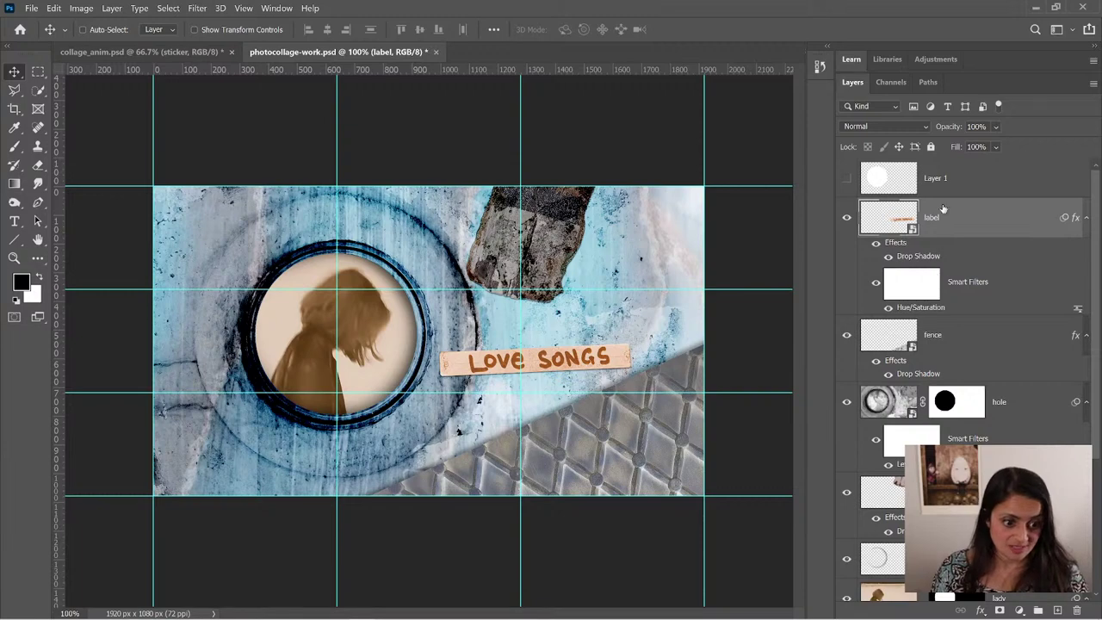
- From the door layer, hide the guides with Ctrl+; and then select the fence layer
click(880, 492)
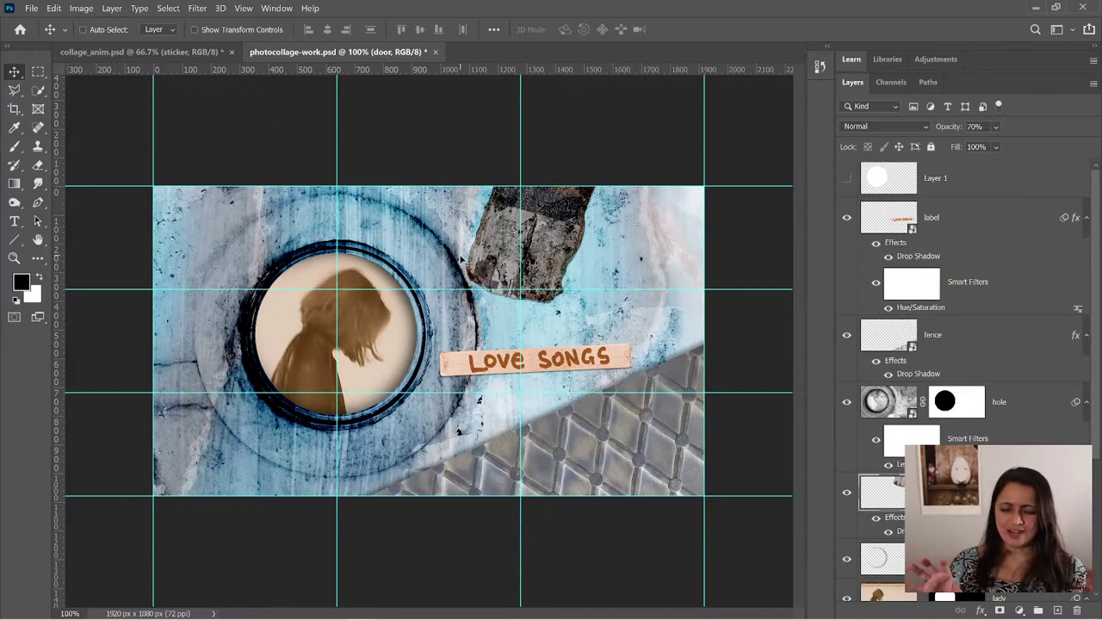
key(ctrl+semicolon)
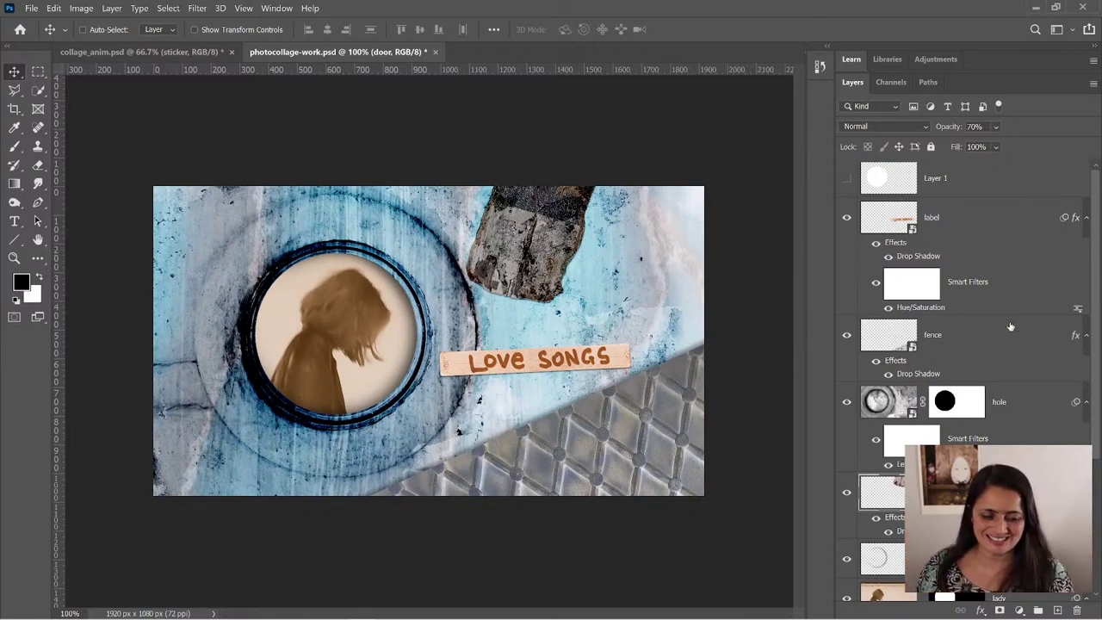
click(947, 340)
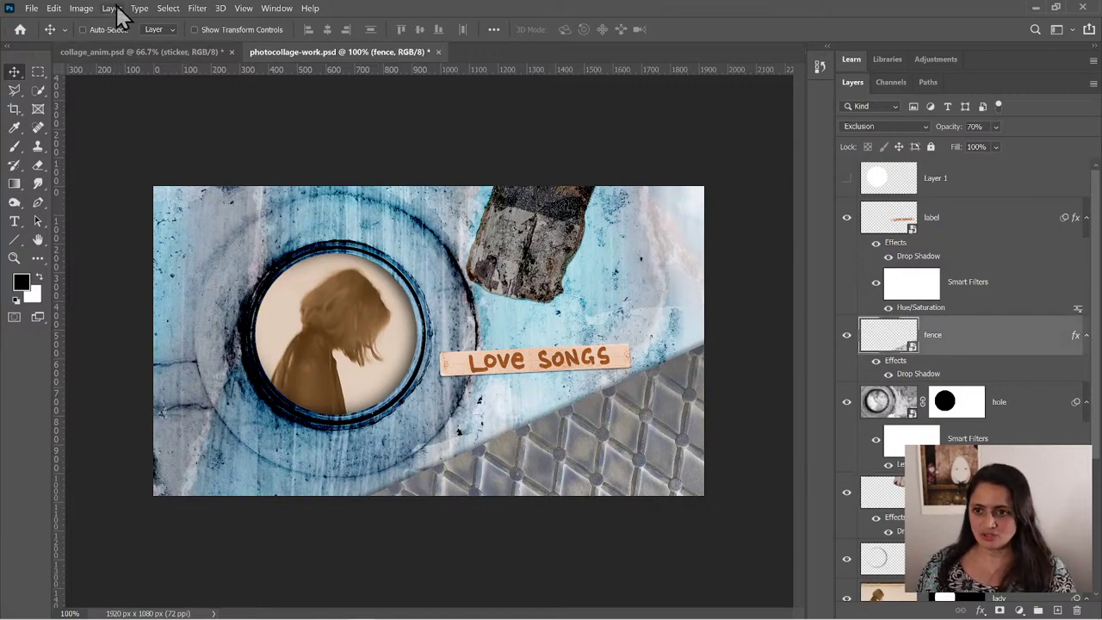
key(ctrl)
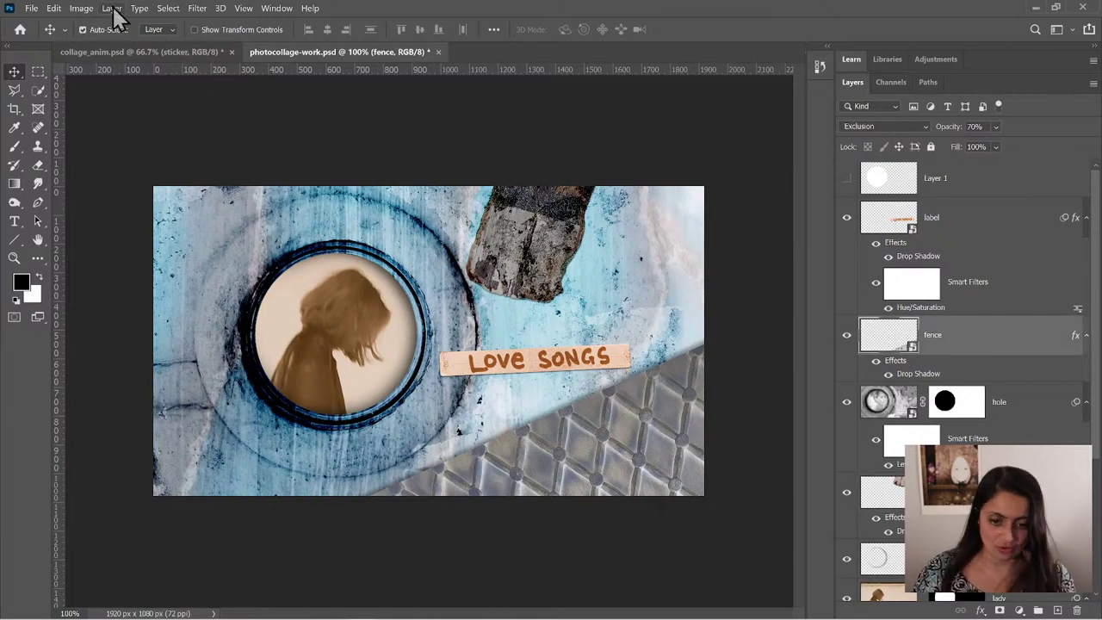
- Open Levels on the fence layer with midtone input 0.6 and output white 216
key(ctrl+l)
drag(592, 138, 691, 101)
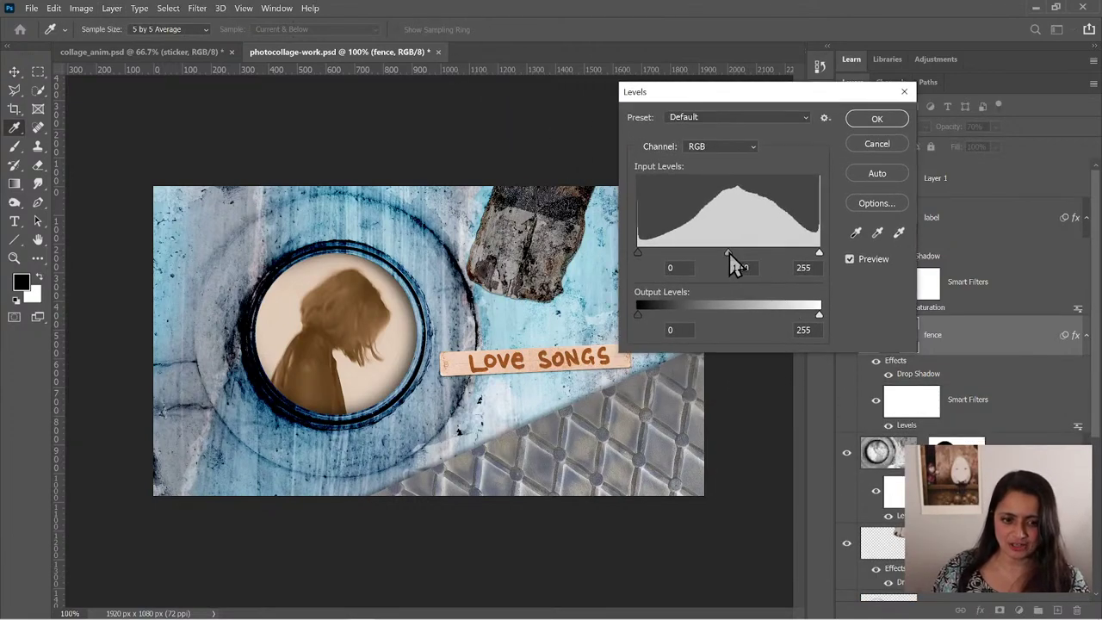
drag(729, 255, 757, 254)
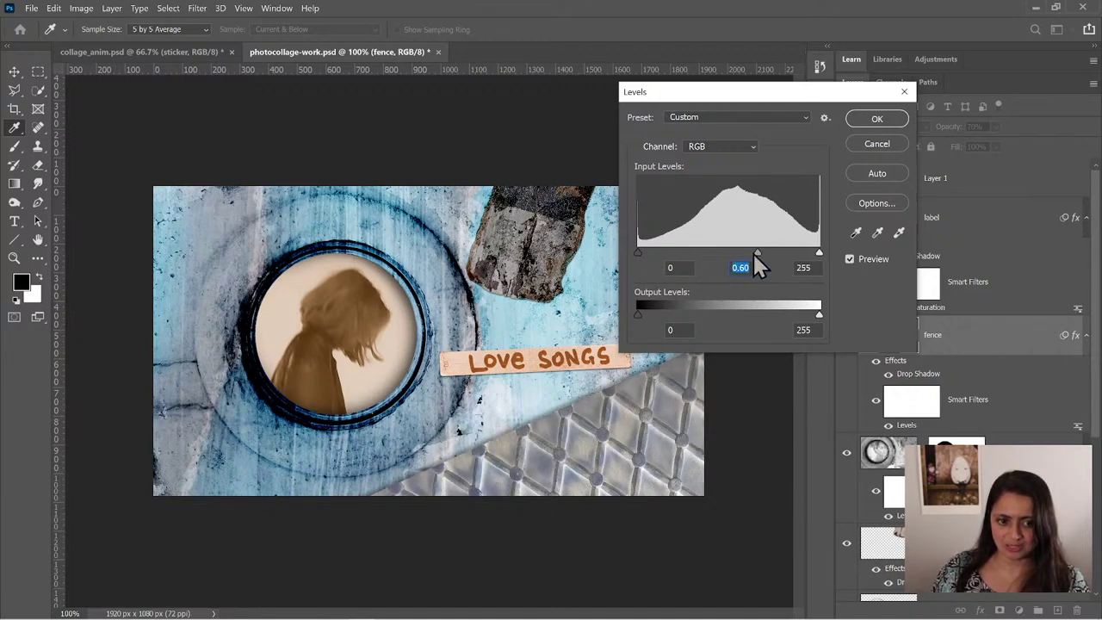
drag(642, 314, 615, 321)
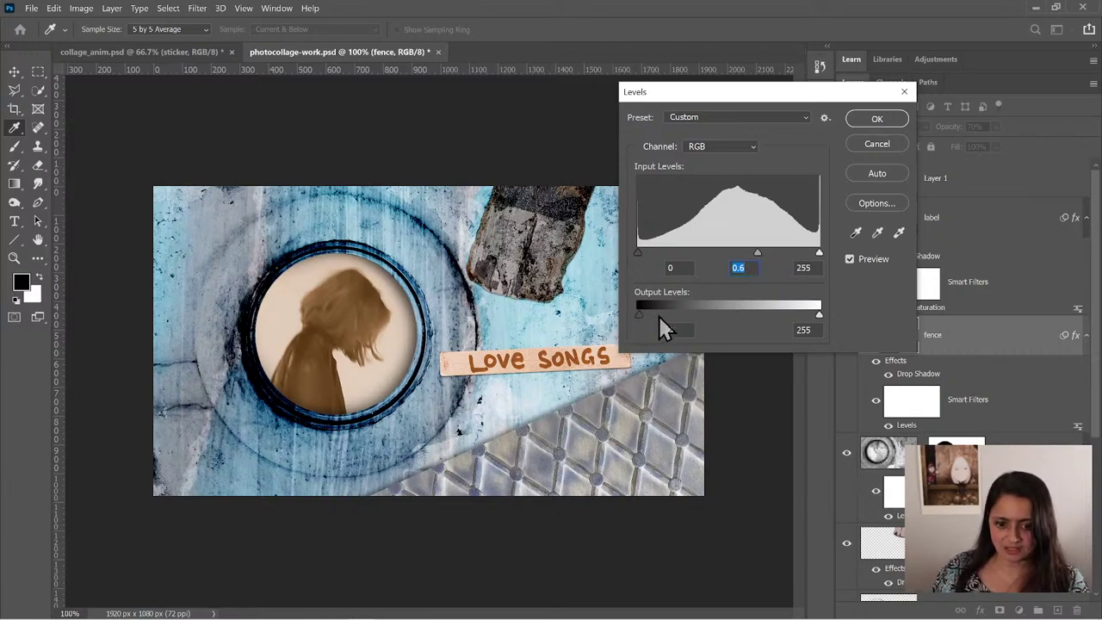
key(Tab)
key(Tab)
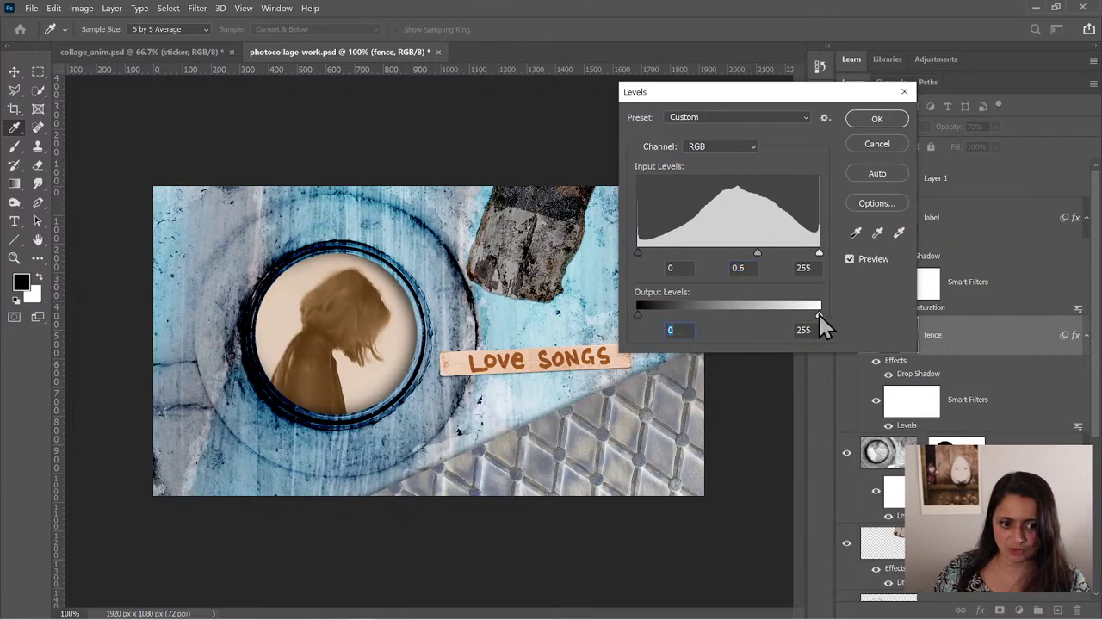
drag(818, 317, 787, 318)
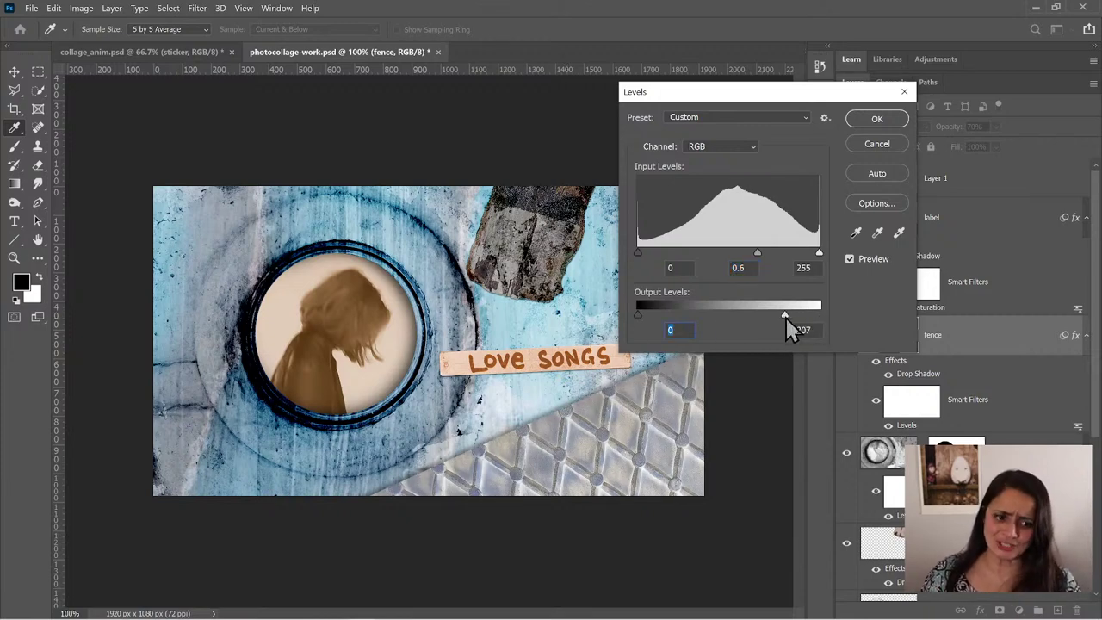
drag(786, 321, 794, 323)
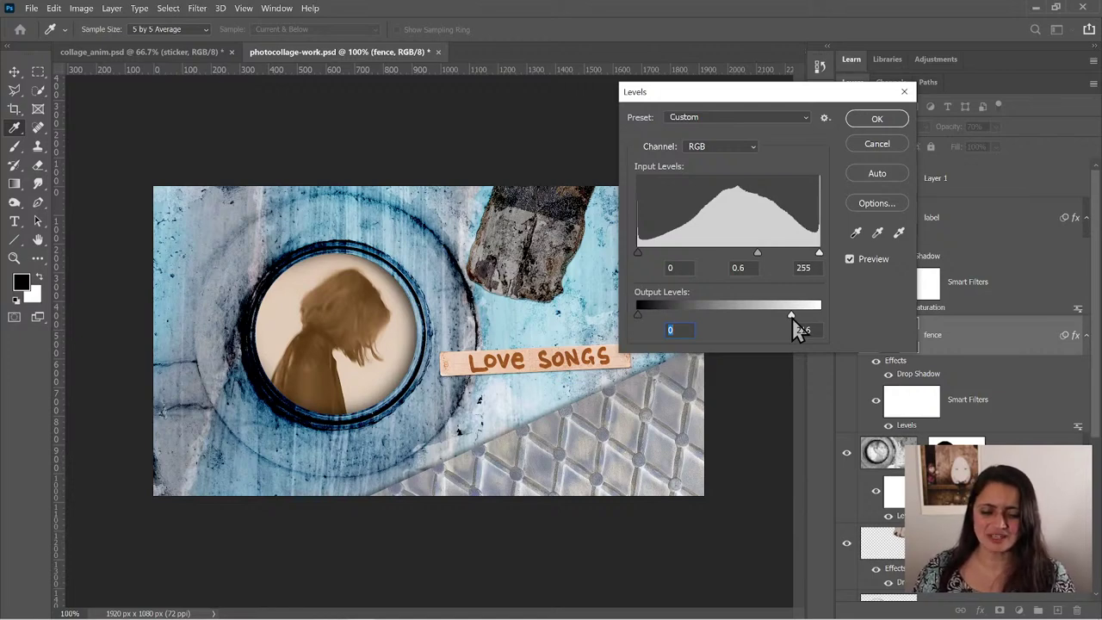
key(Tab)
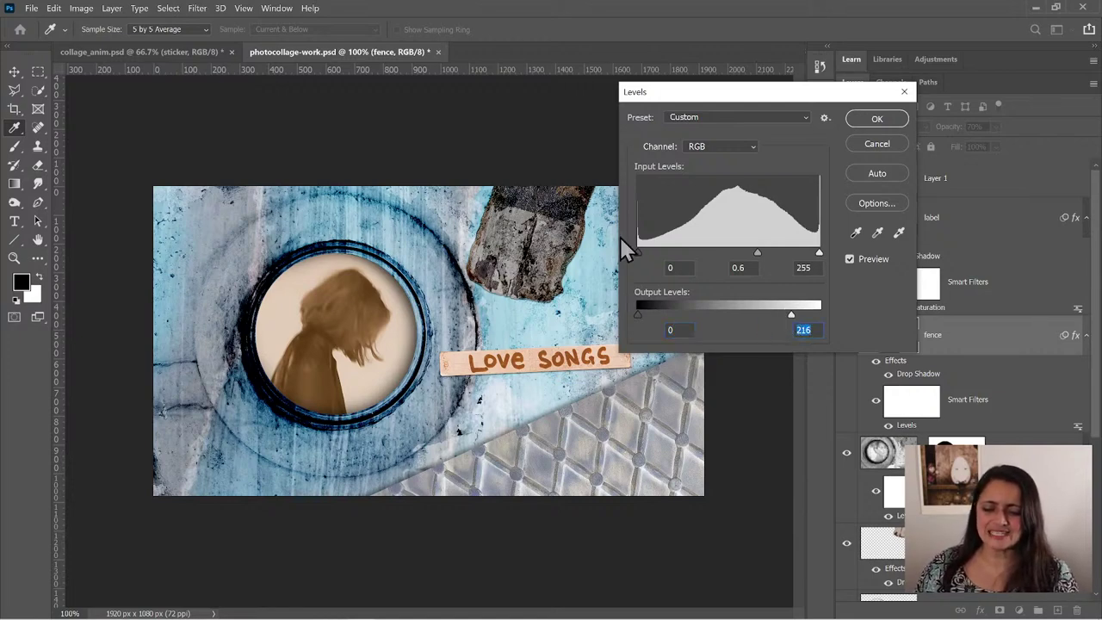
- Confirm the fence Levels, then apply Levels to the door with midtones 1.34 and output black 54
click(897, 124)
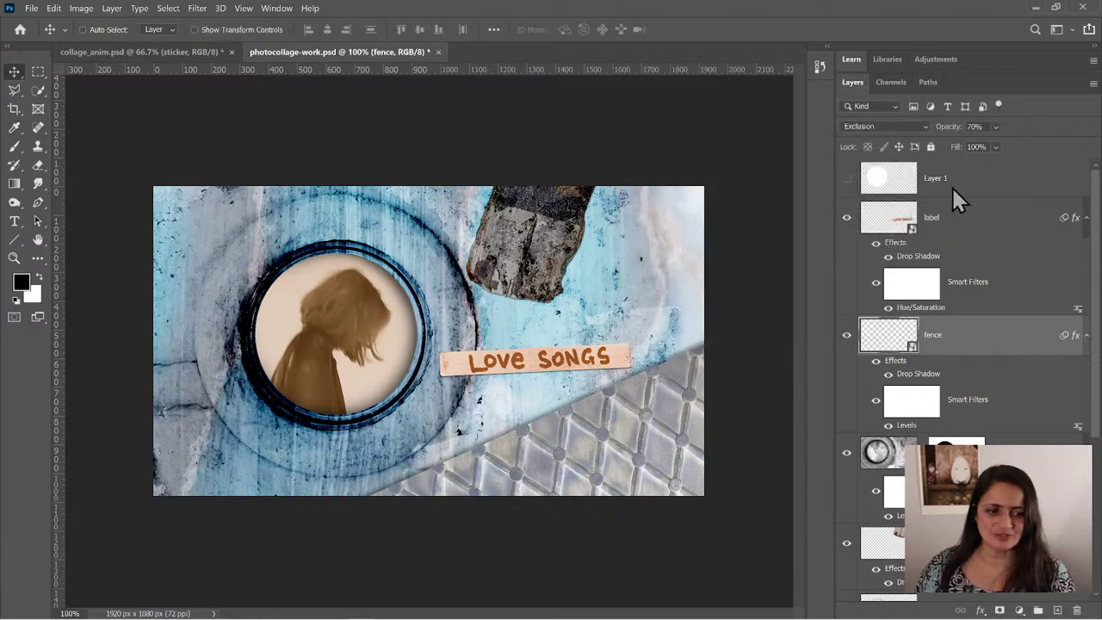
scroll(956, 198, down, 3)
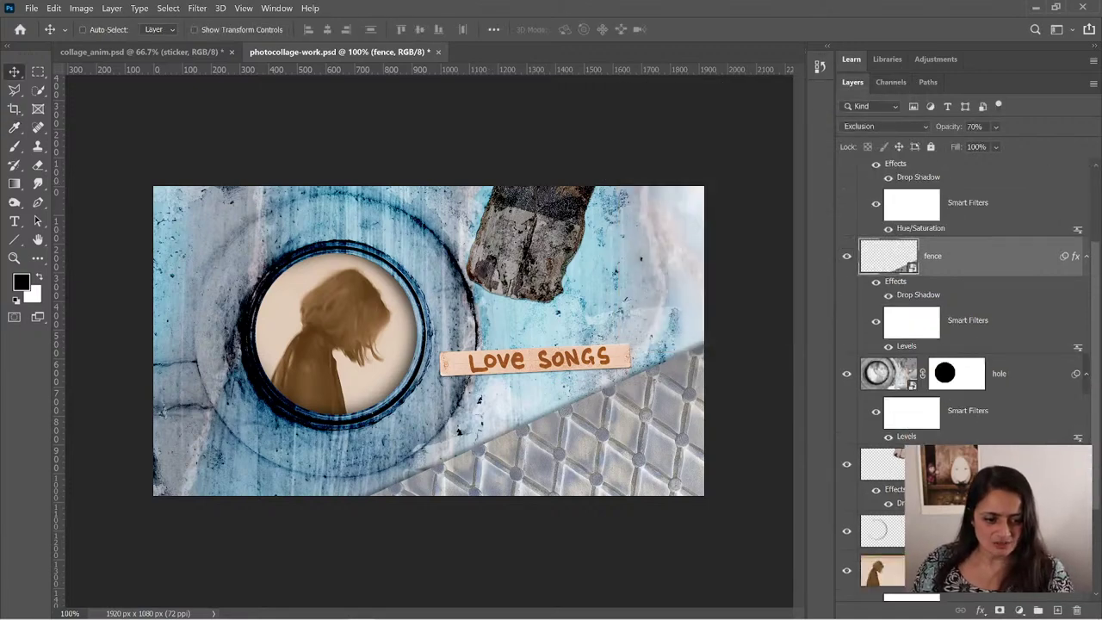
scroll(942, 413, down, 3)
click(942, 398)
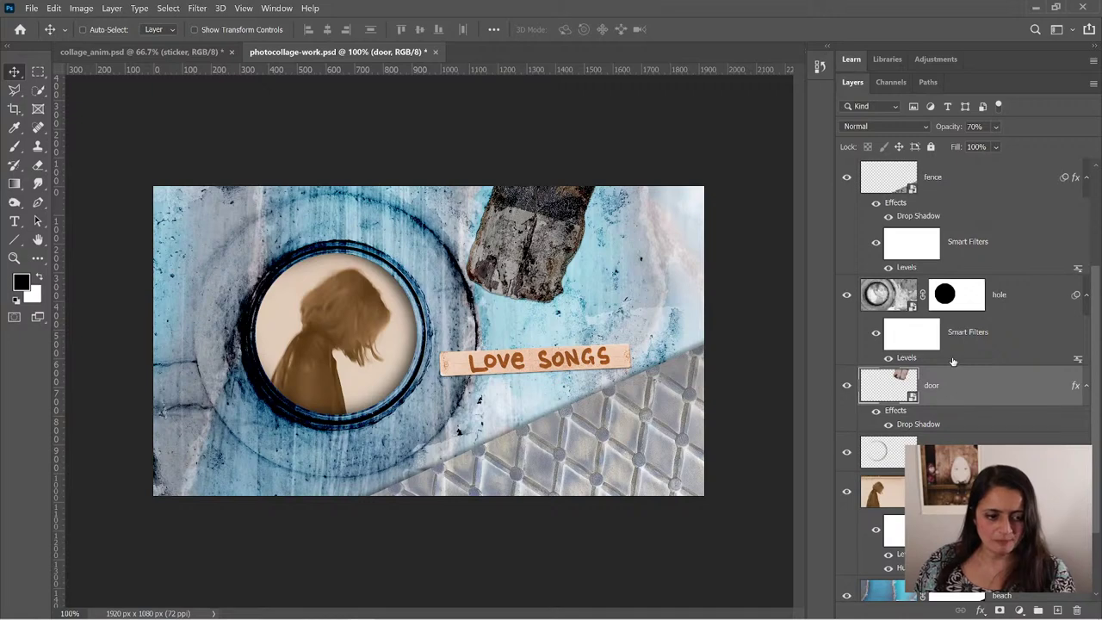
key(ctrl+l)
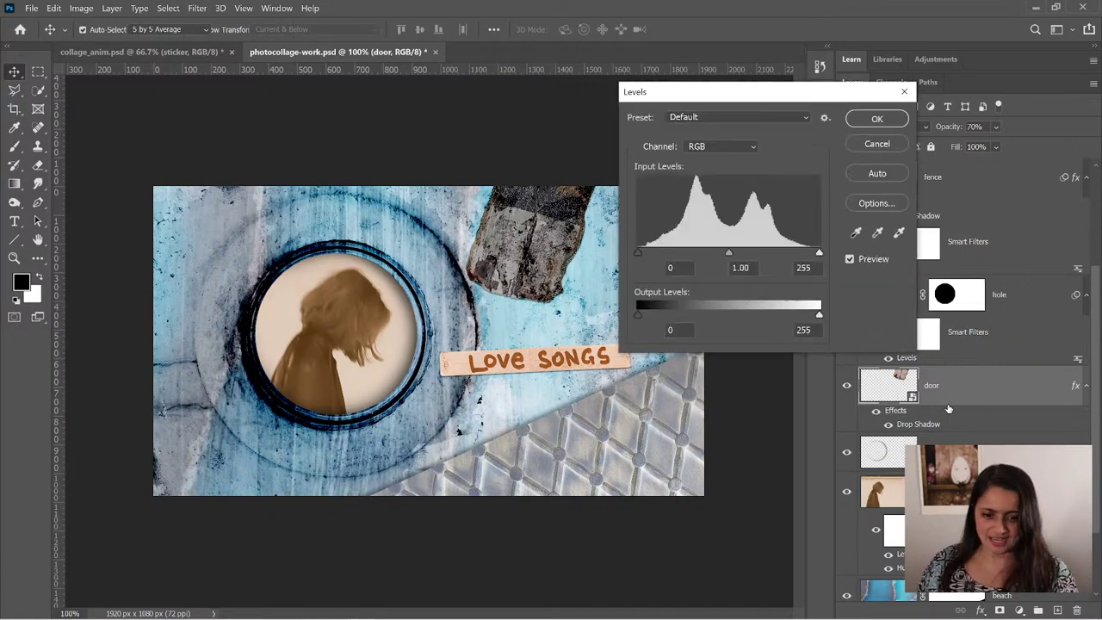
mouse_move(730, 254)
mouse_down()
mouse_move(746, 254)
mouse_move(710, 254)
mouse_up()
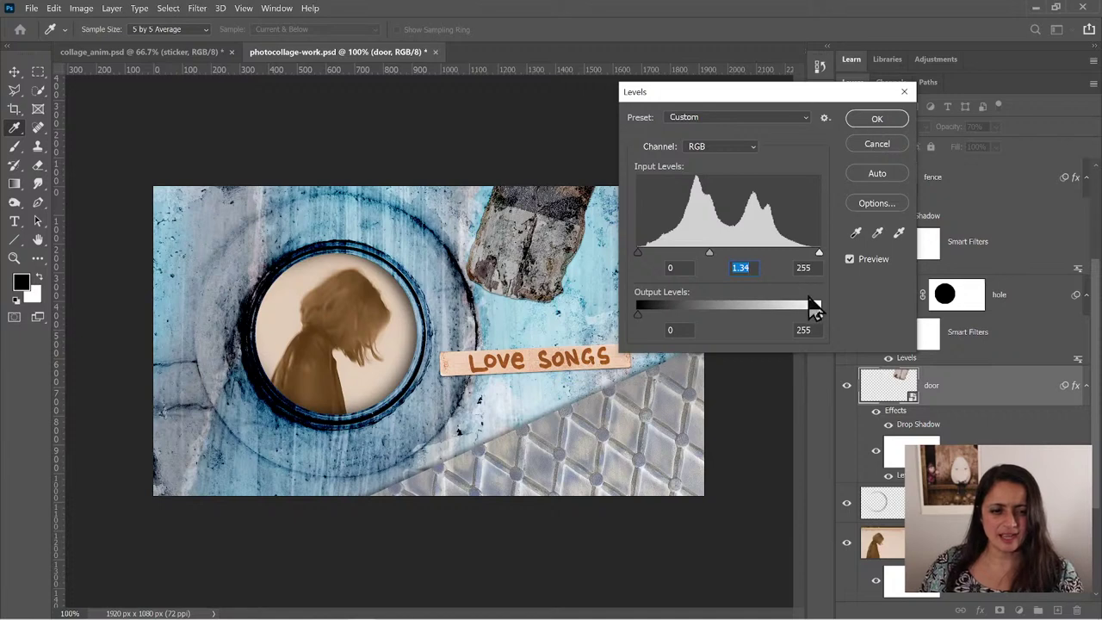
drag(646, 314, 664, 314)
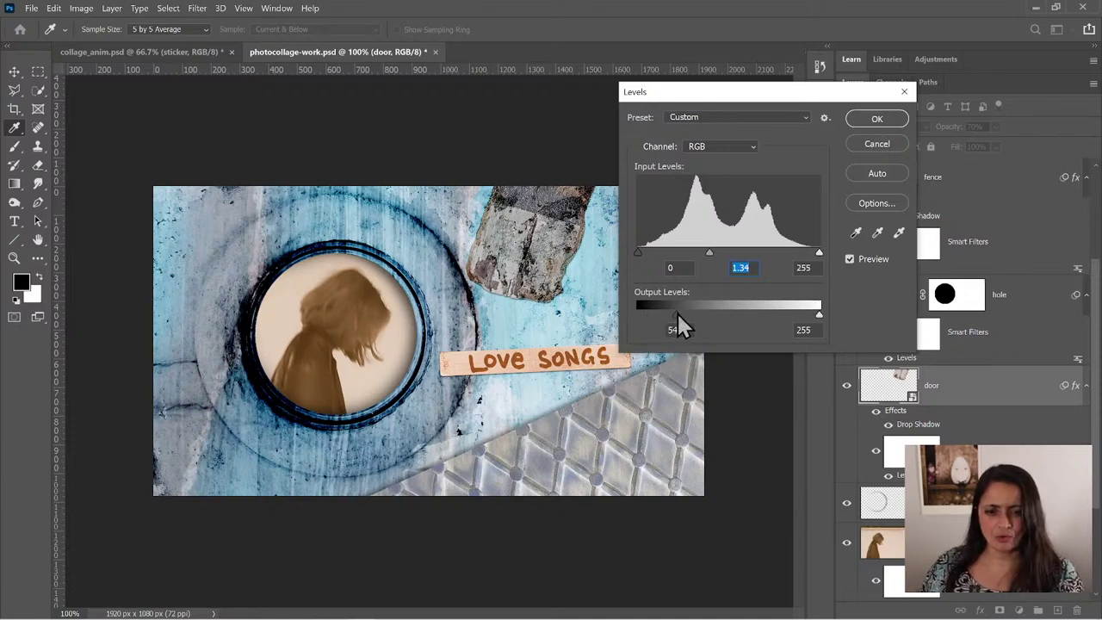
click(676, 313)
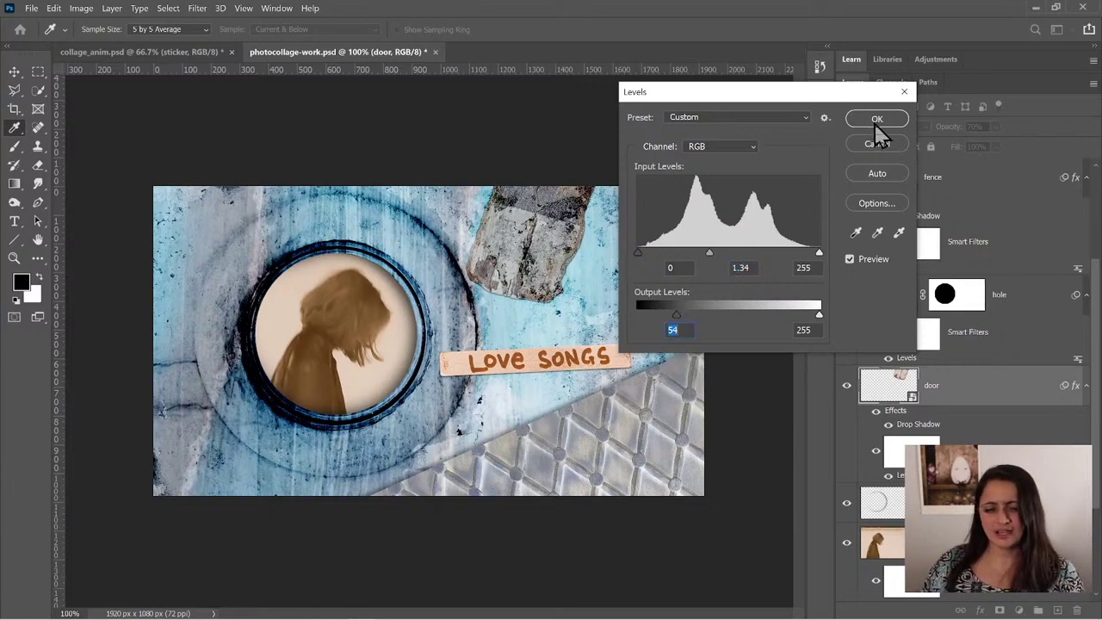
click(876, 121)
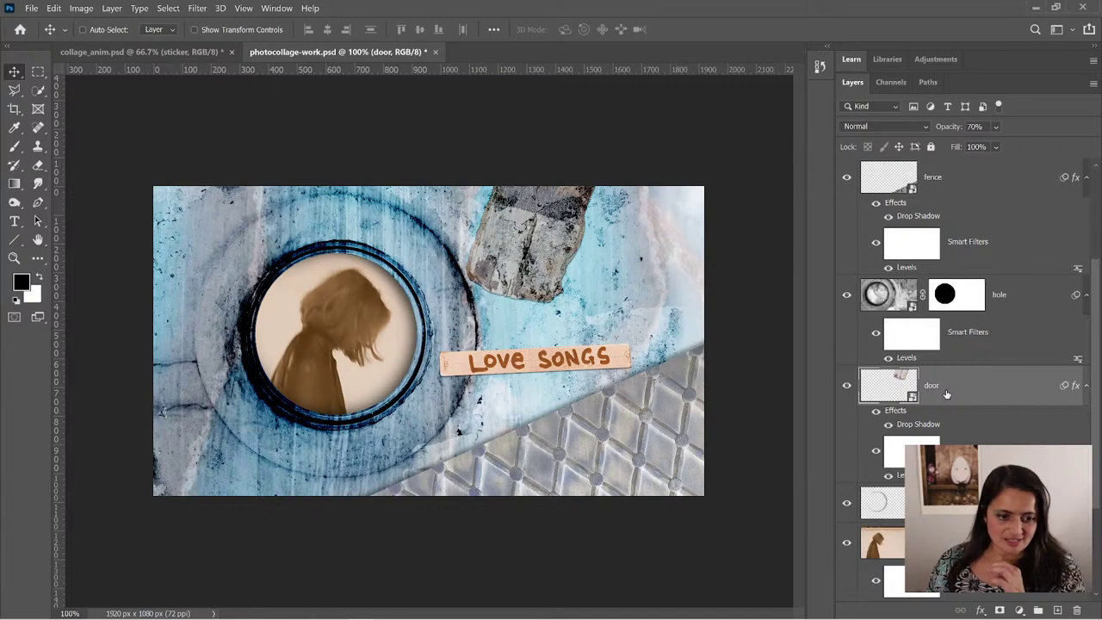
- Collapse the expanded effects and smart filter lists on the fence, hole and door layers
click(945, 178)
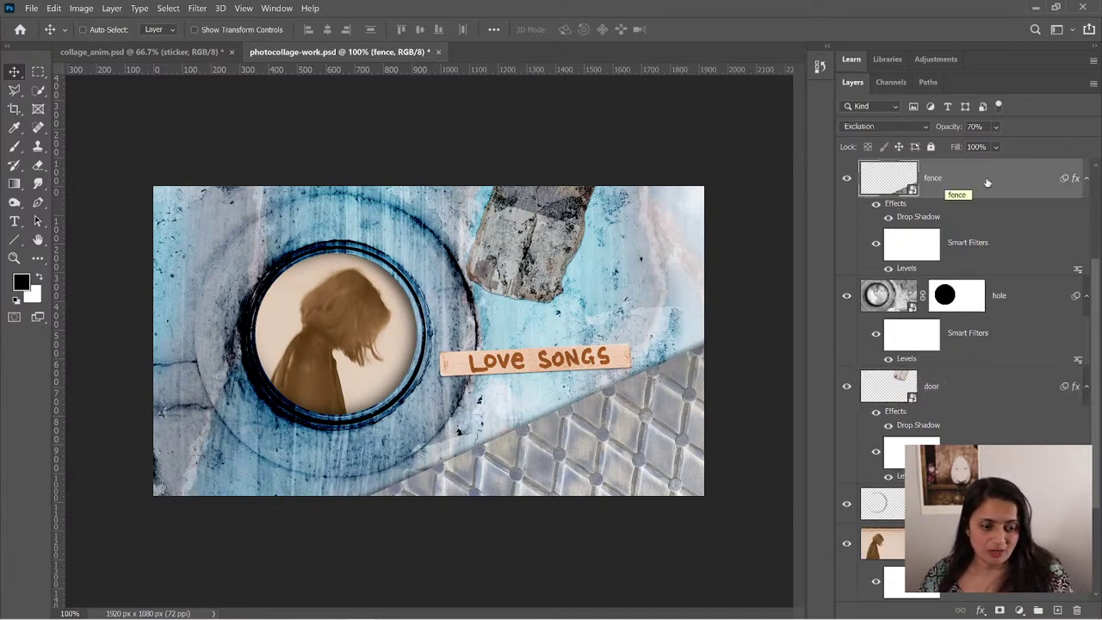
click(1085, 179)
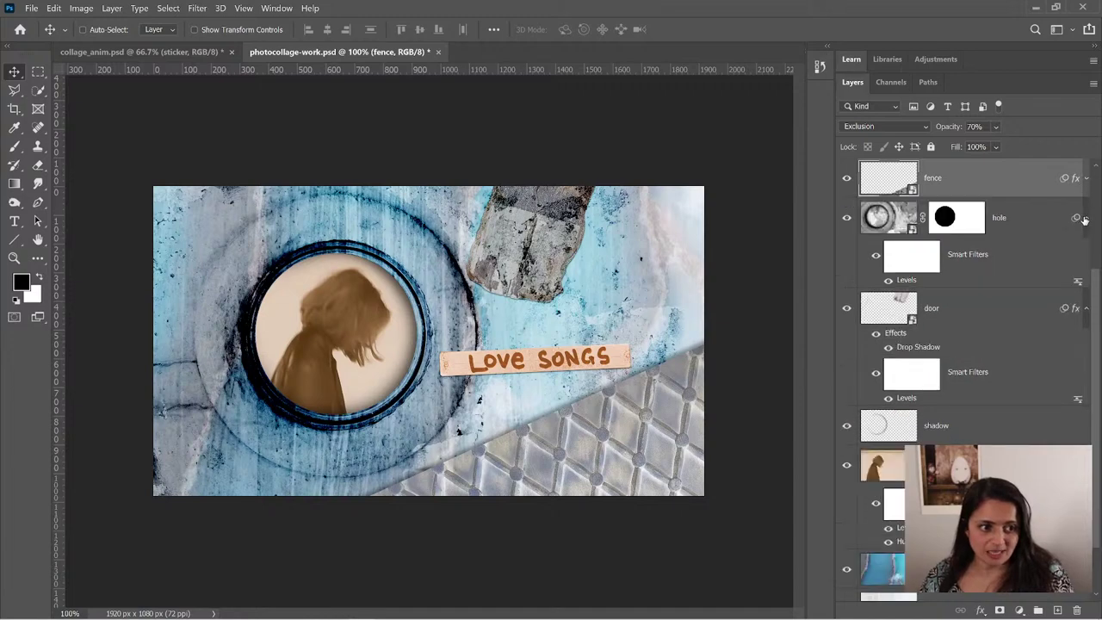
click(1086, 218)
click(1087, 258)
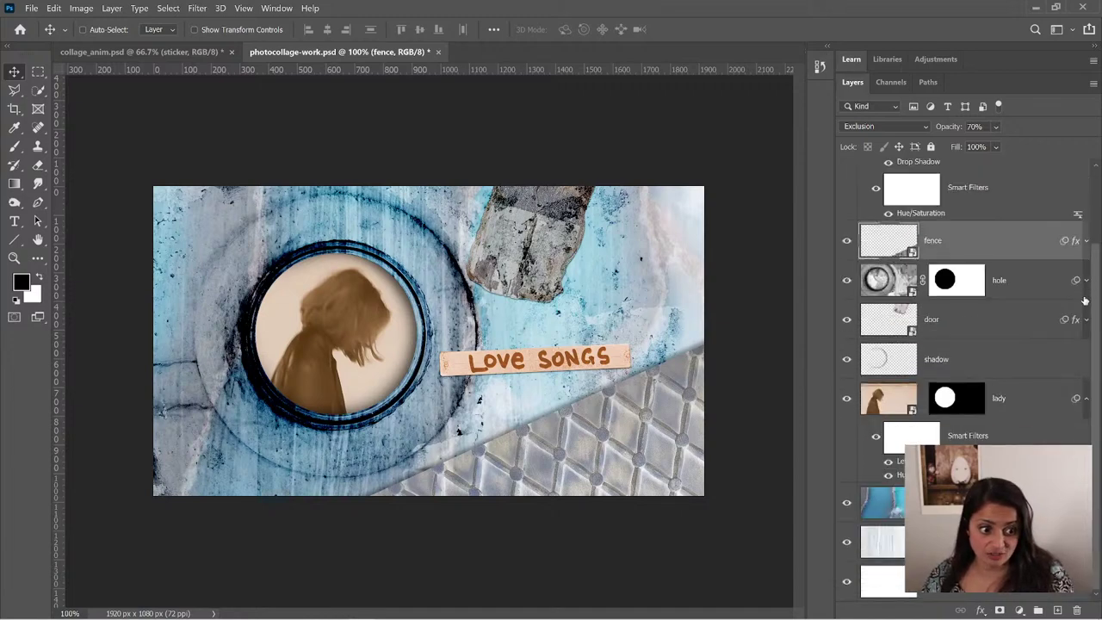
click(1086, 286)
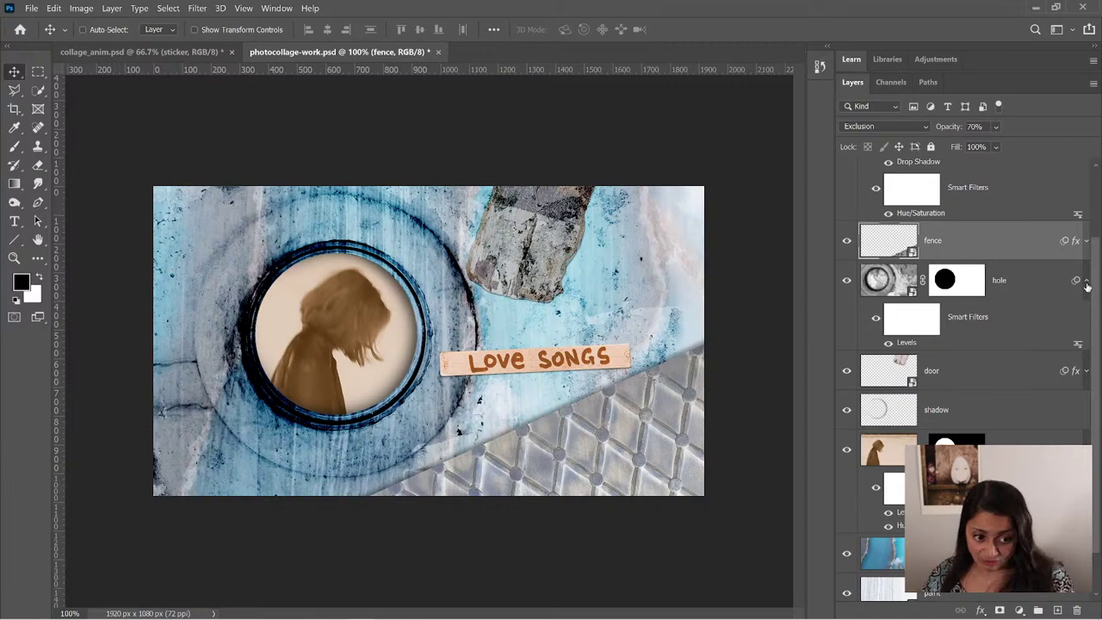
click(1087, 285)
click(1087, 323)
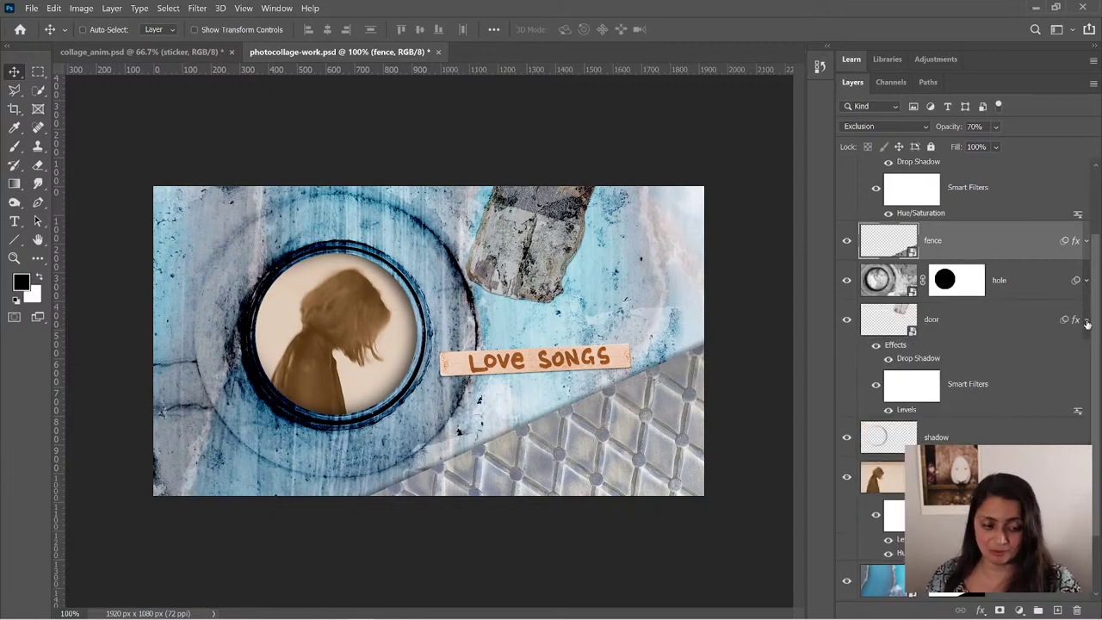
click(1086, 322)
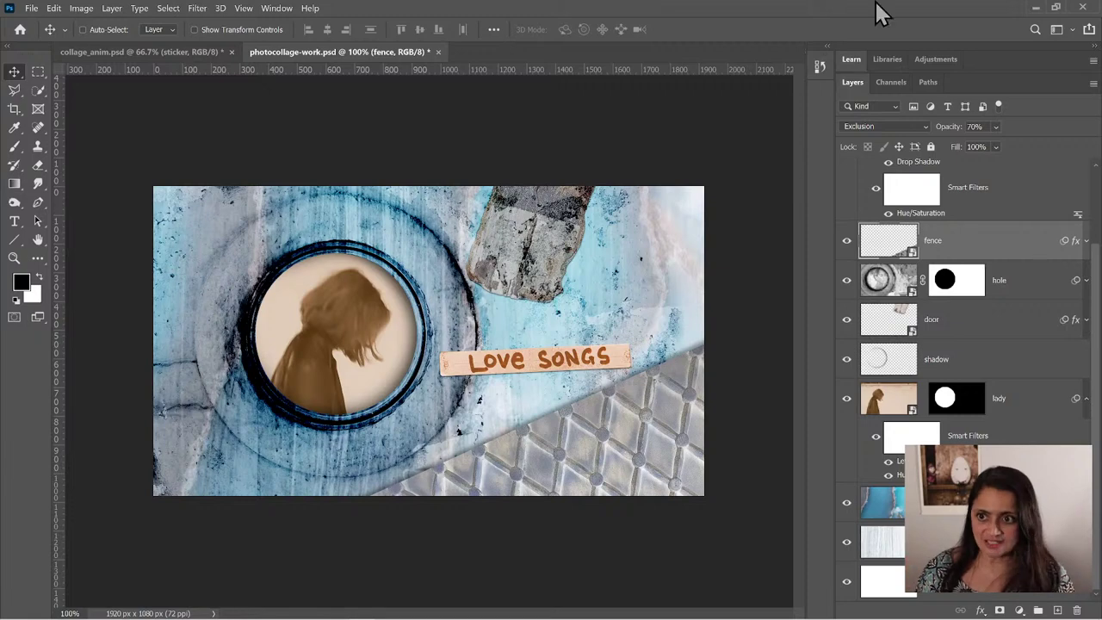
click(193, 53)
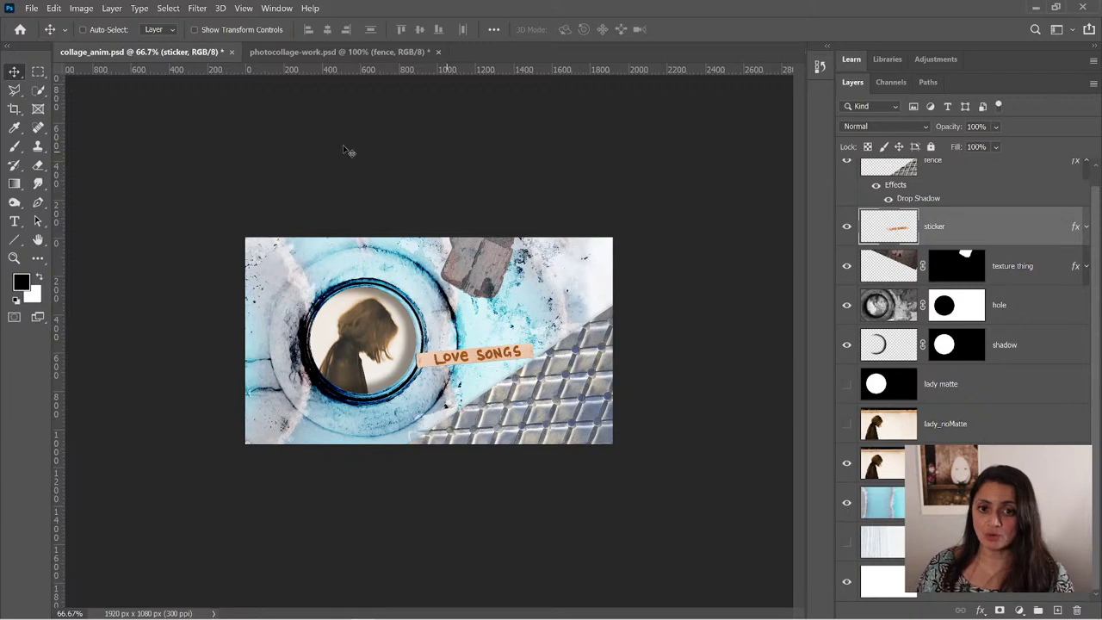
click(304, 52)
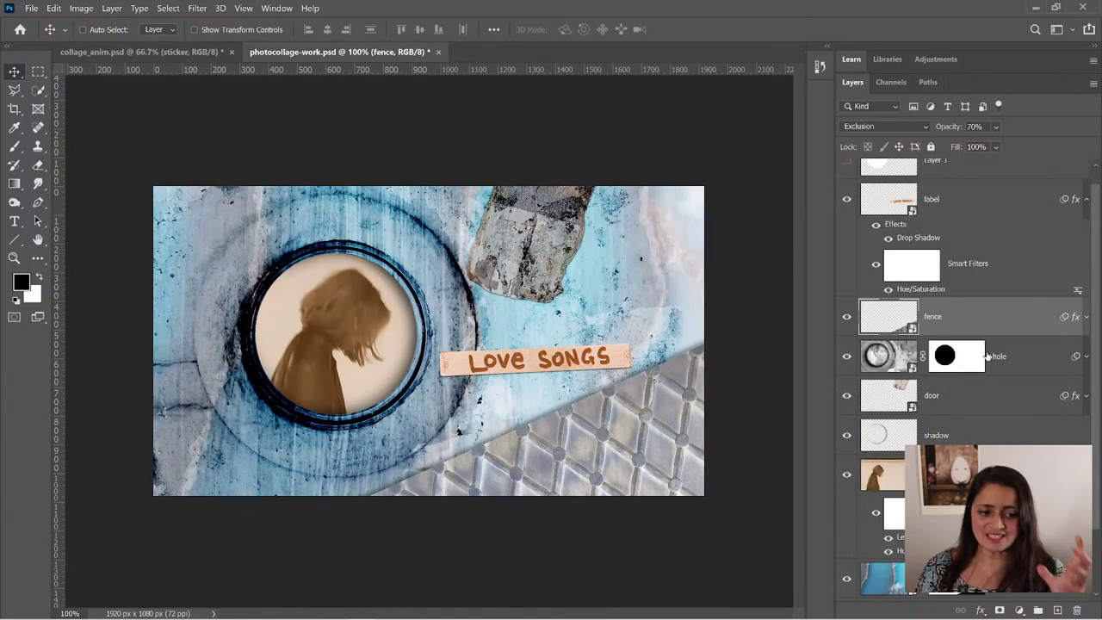
click(1087, 199)
click(1058, 612)
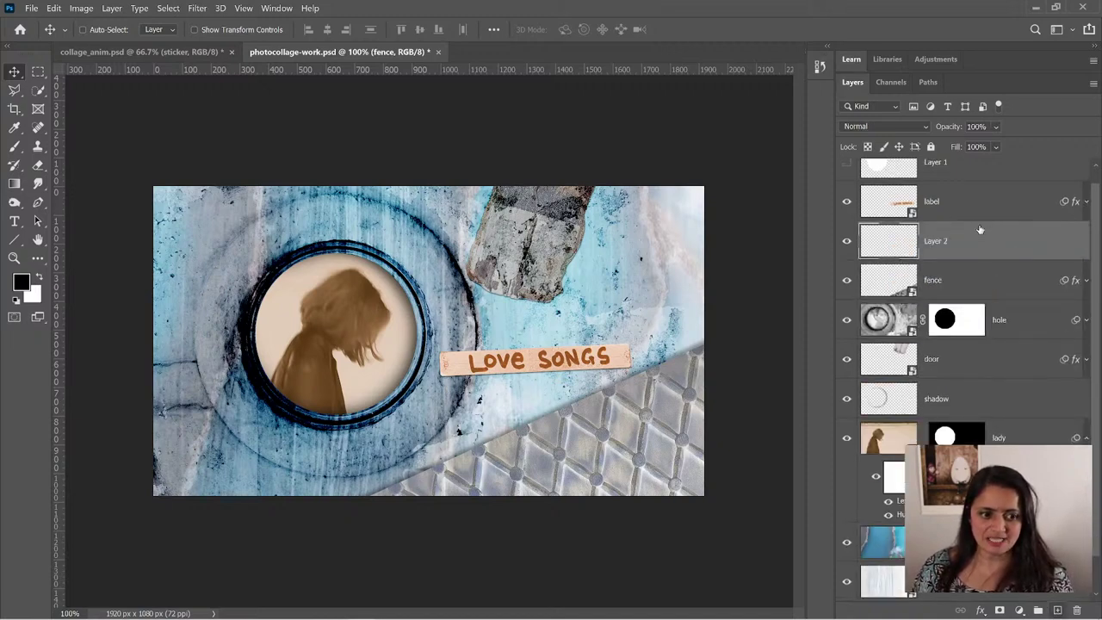
drag(944, 269, 946, 247)
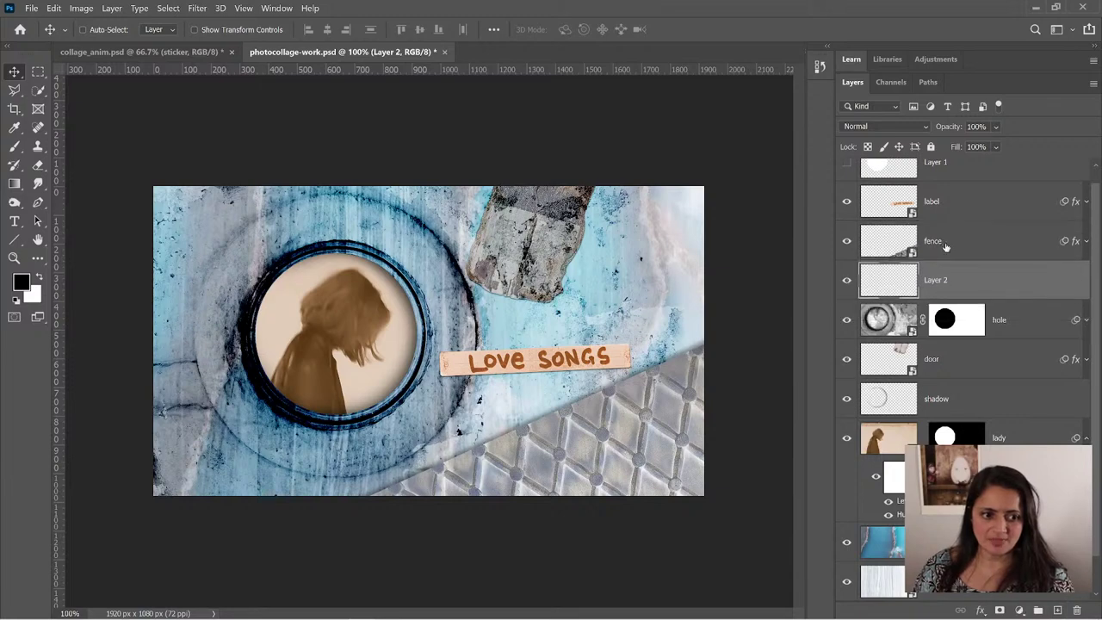
shift+click(948, 291)
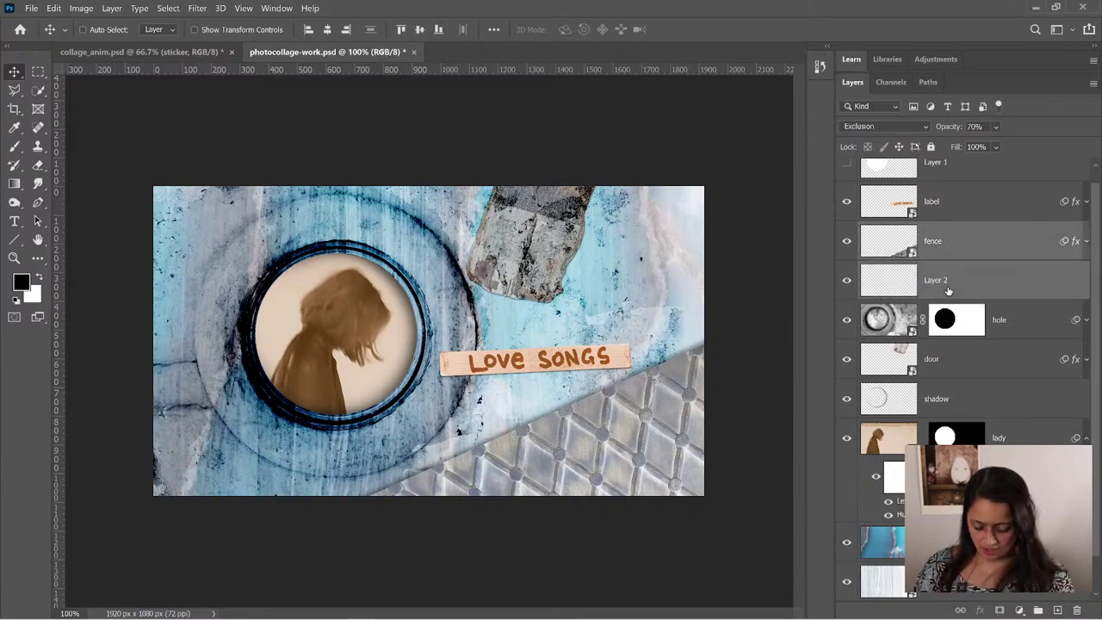
key(ctrl)
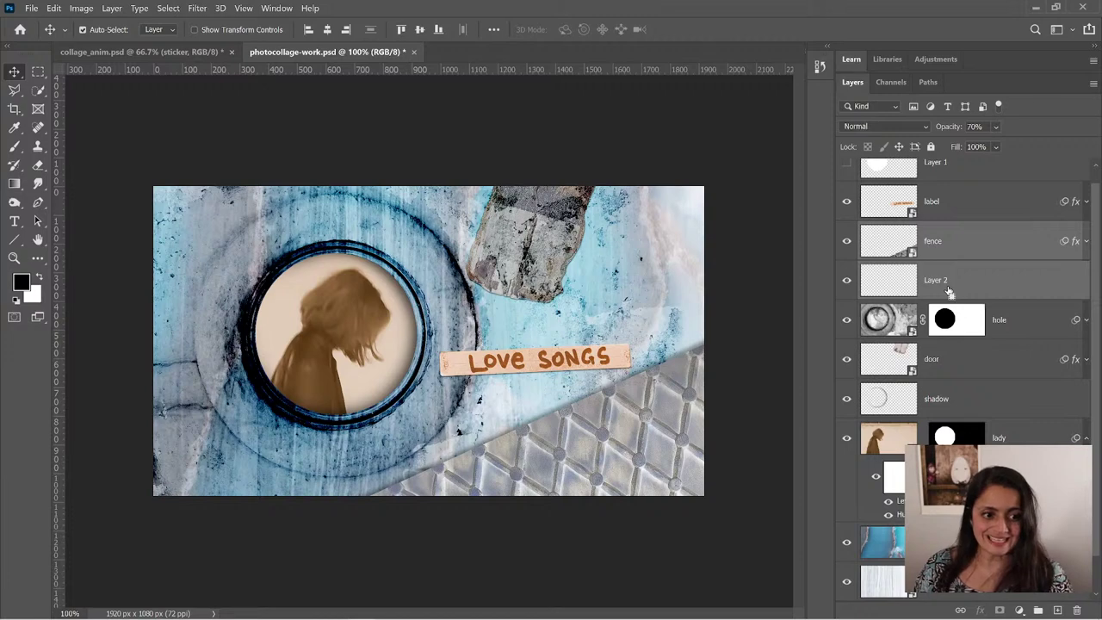
key(ctrl+e)
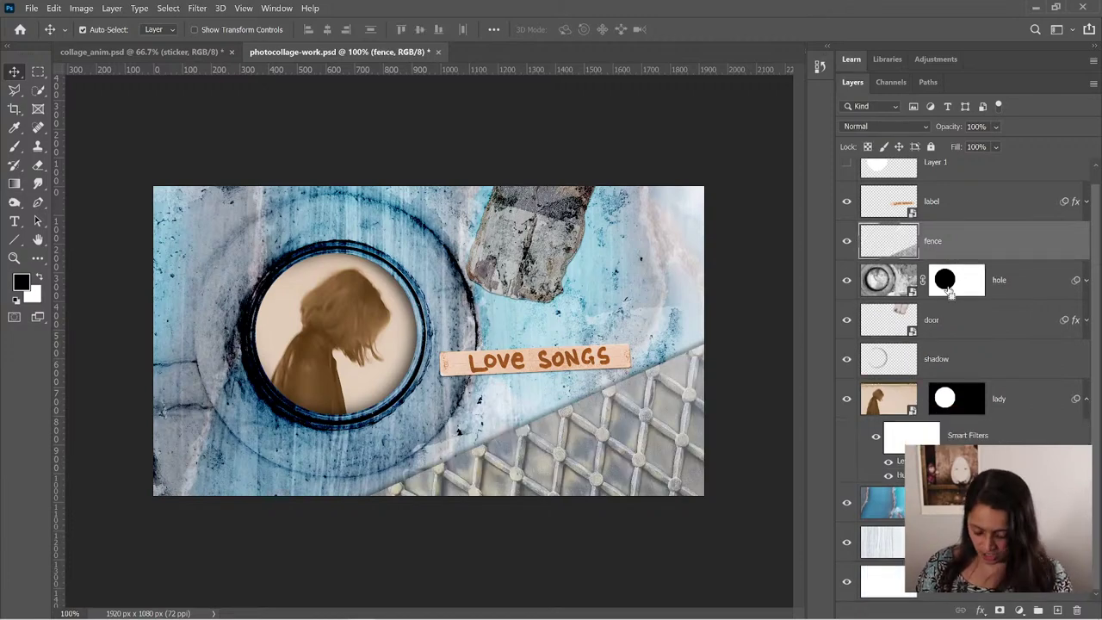
key(ctrl+z)
key(ctrl+z)
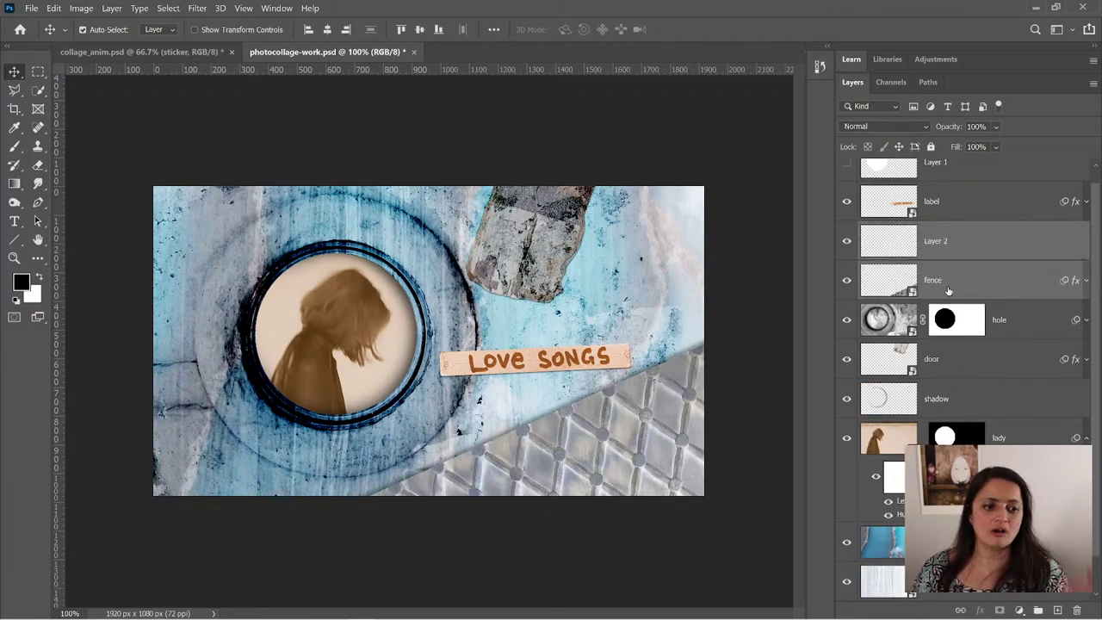
key(Delete)
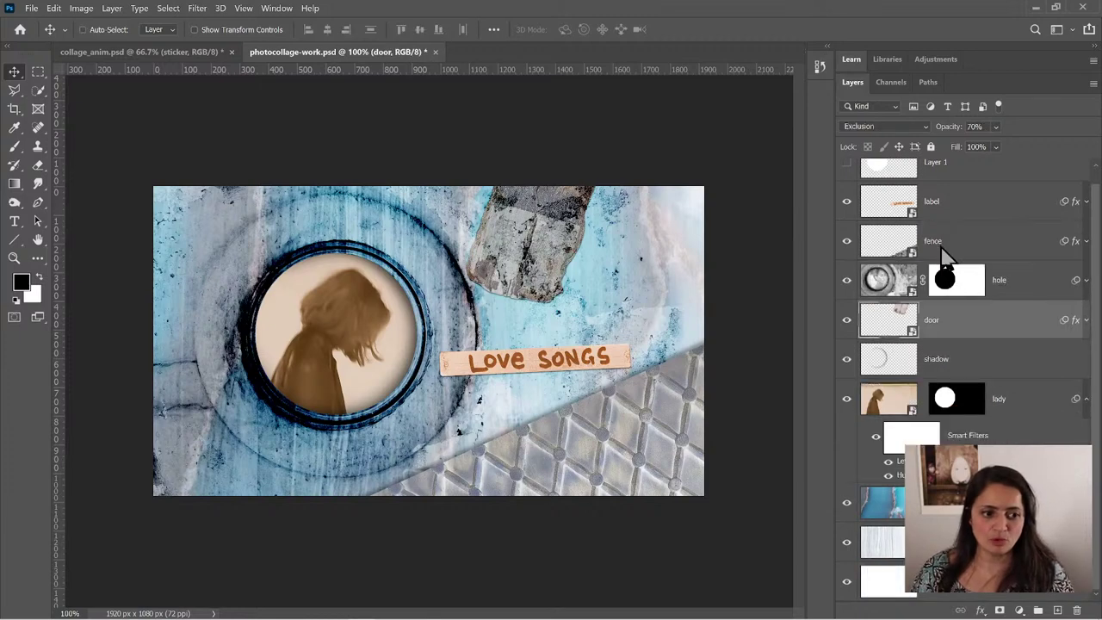
- Use Convert to Layers on the fence smart object, retaining its transforms and smart filters
right_click(942, 249)
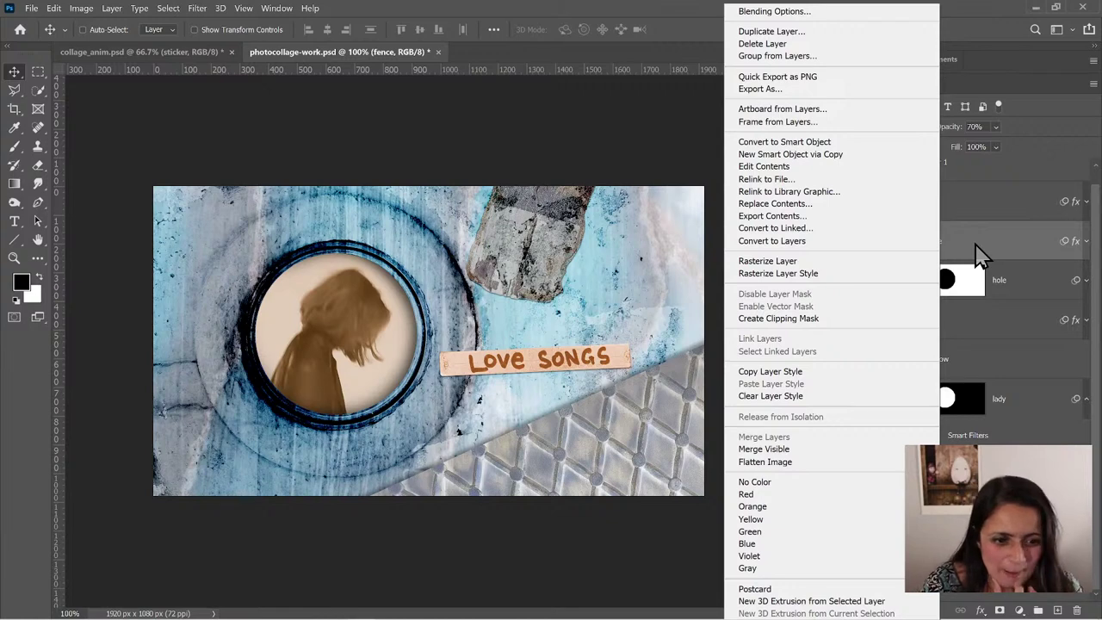
click(839, 241)
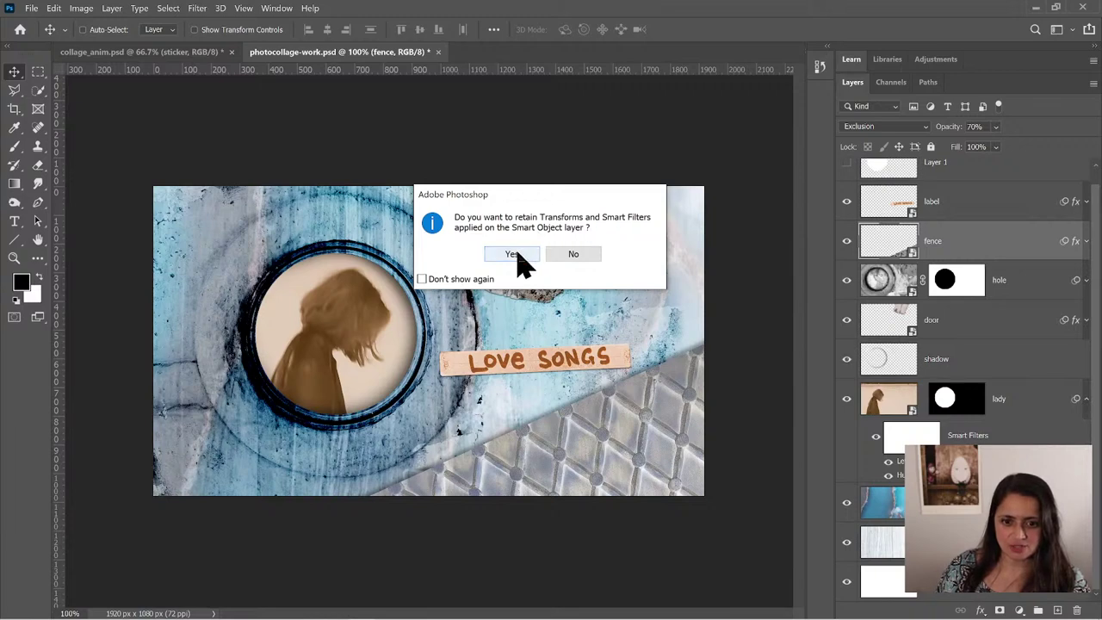
click(517, 255)
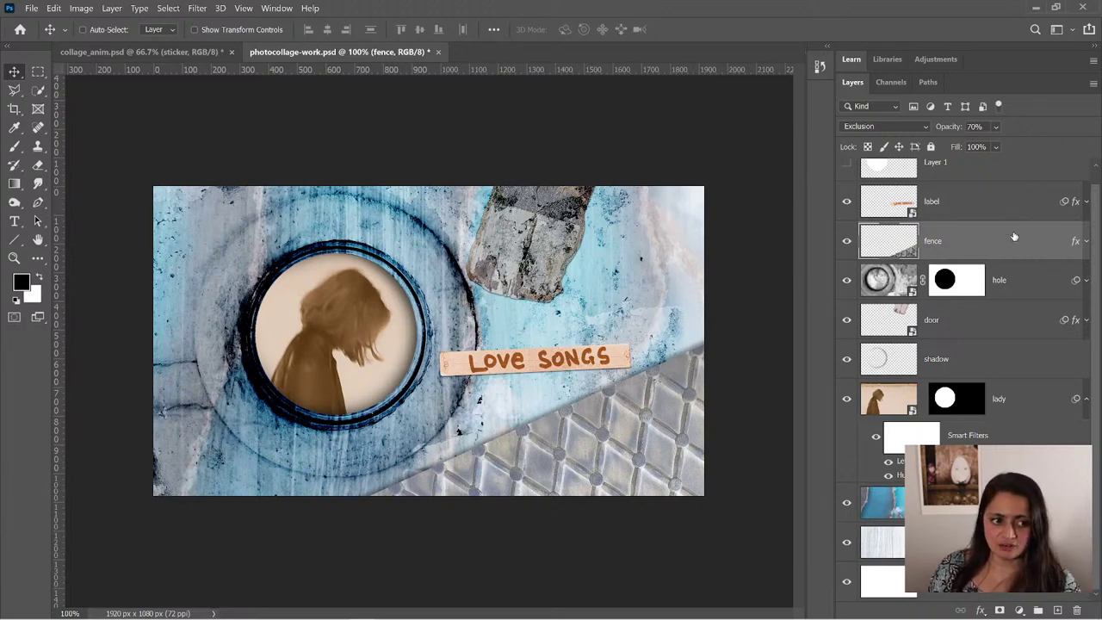
- Select the lady layer's mask
key(ctrl)
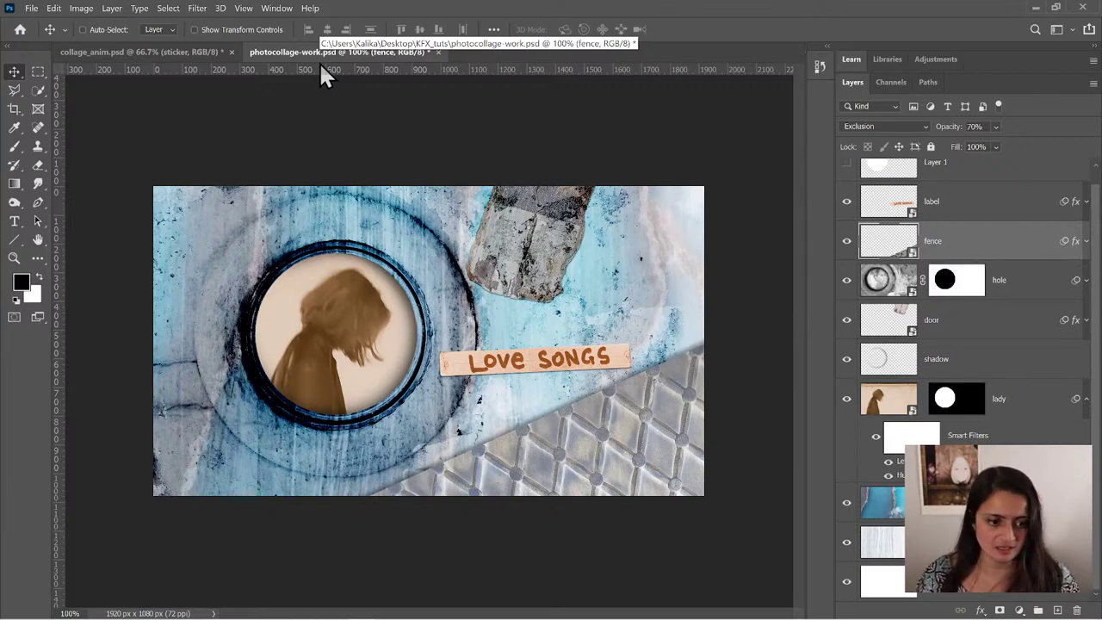
click(961, 405)
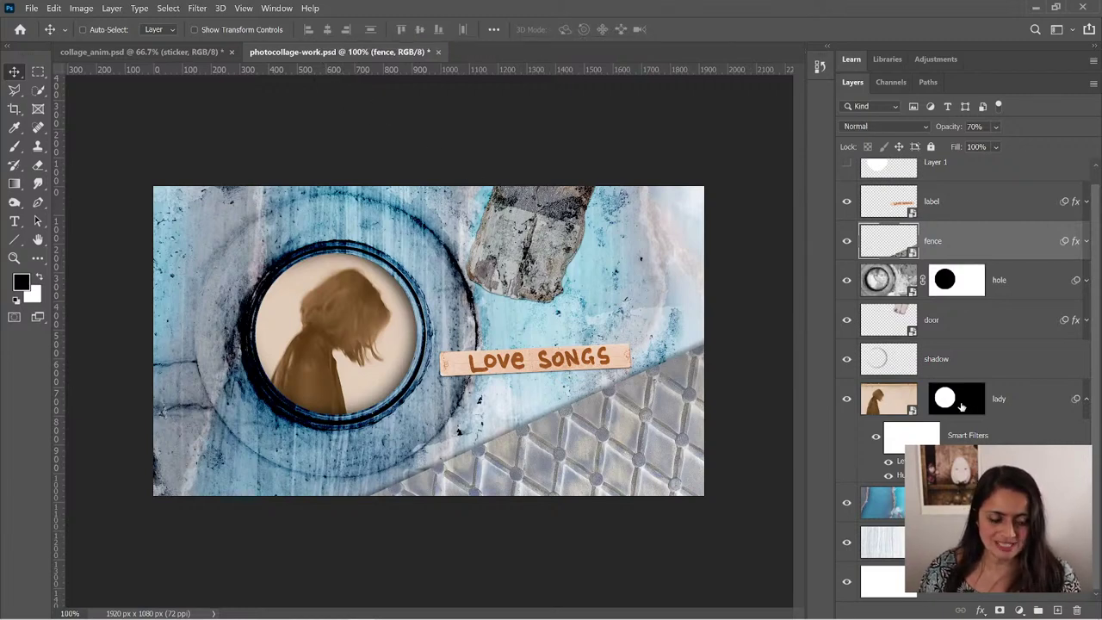
click(962, 404)
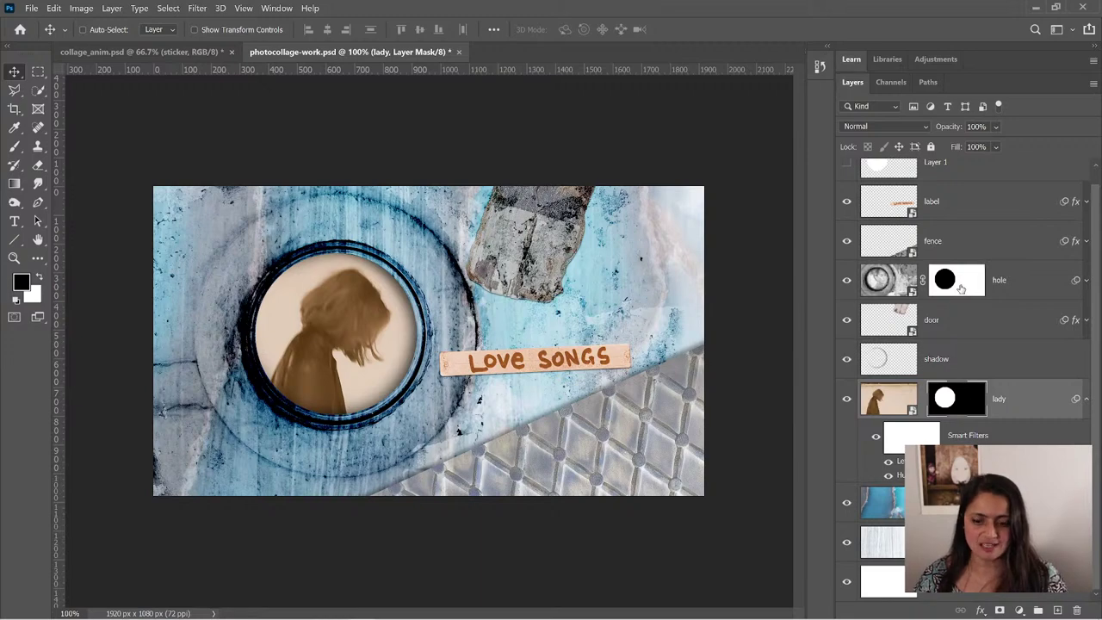